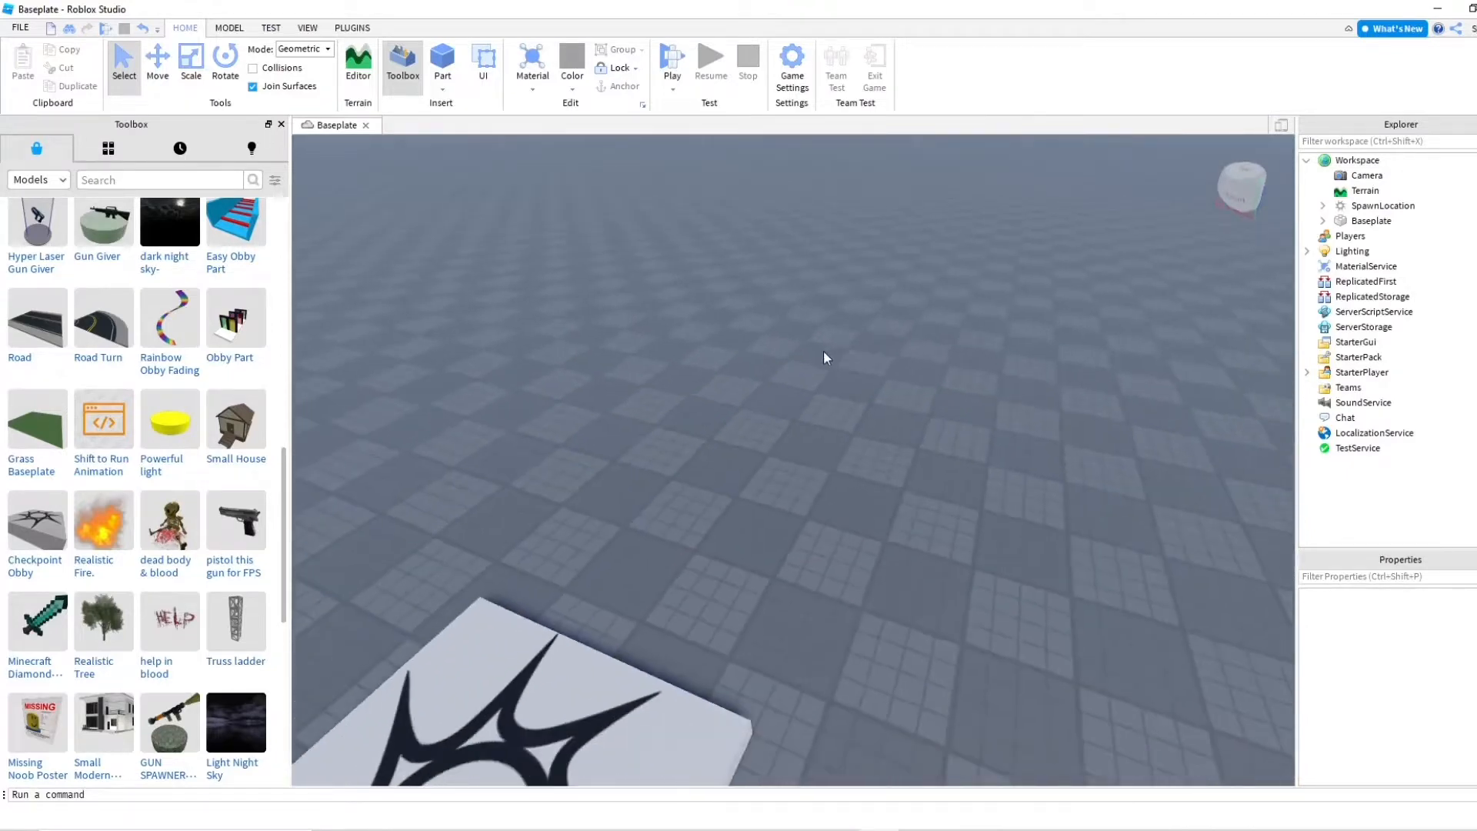
{"action": "key", "text": "w"}
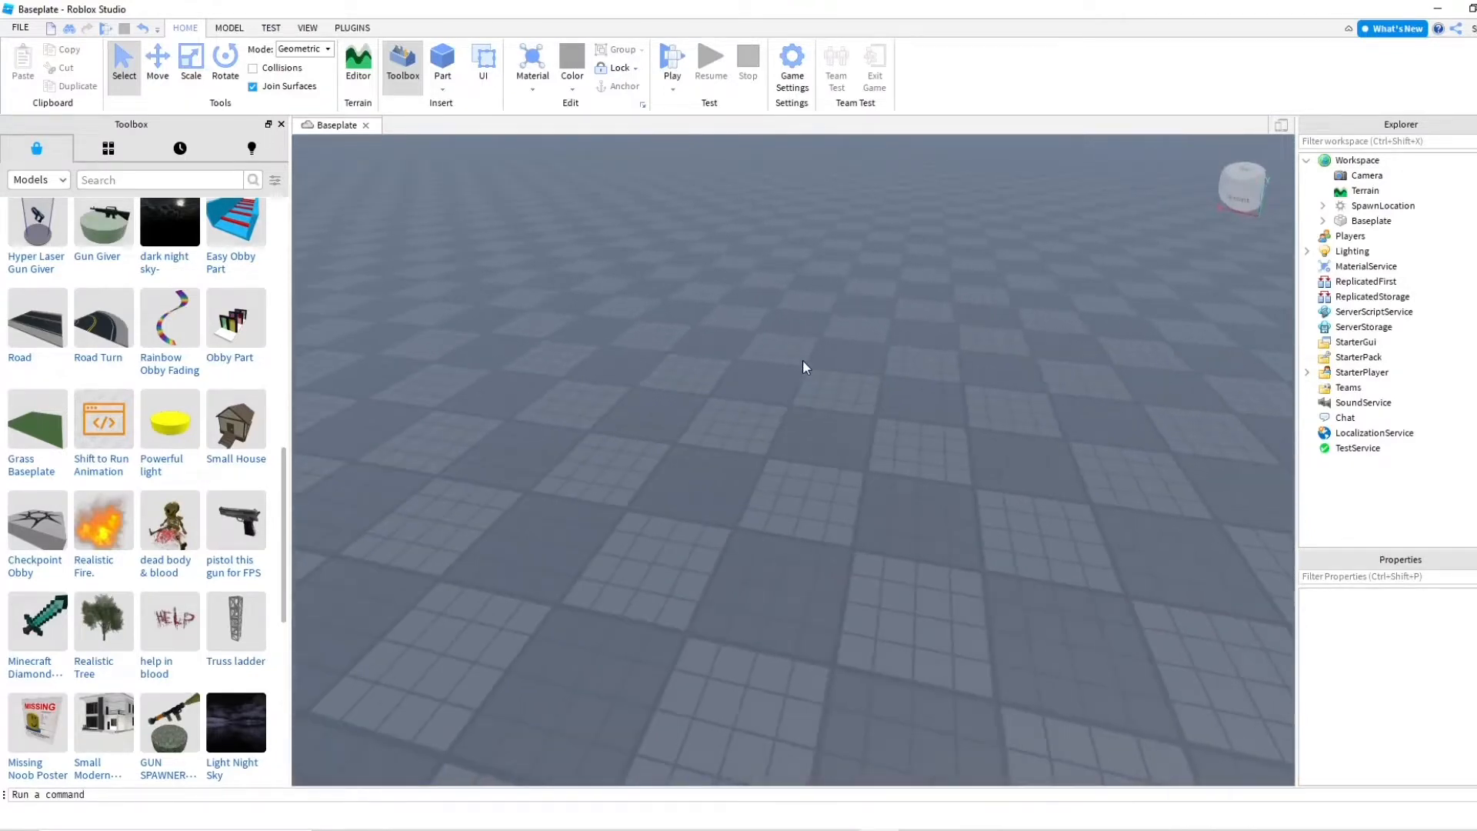
{"action": "key", "text": "w"}
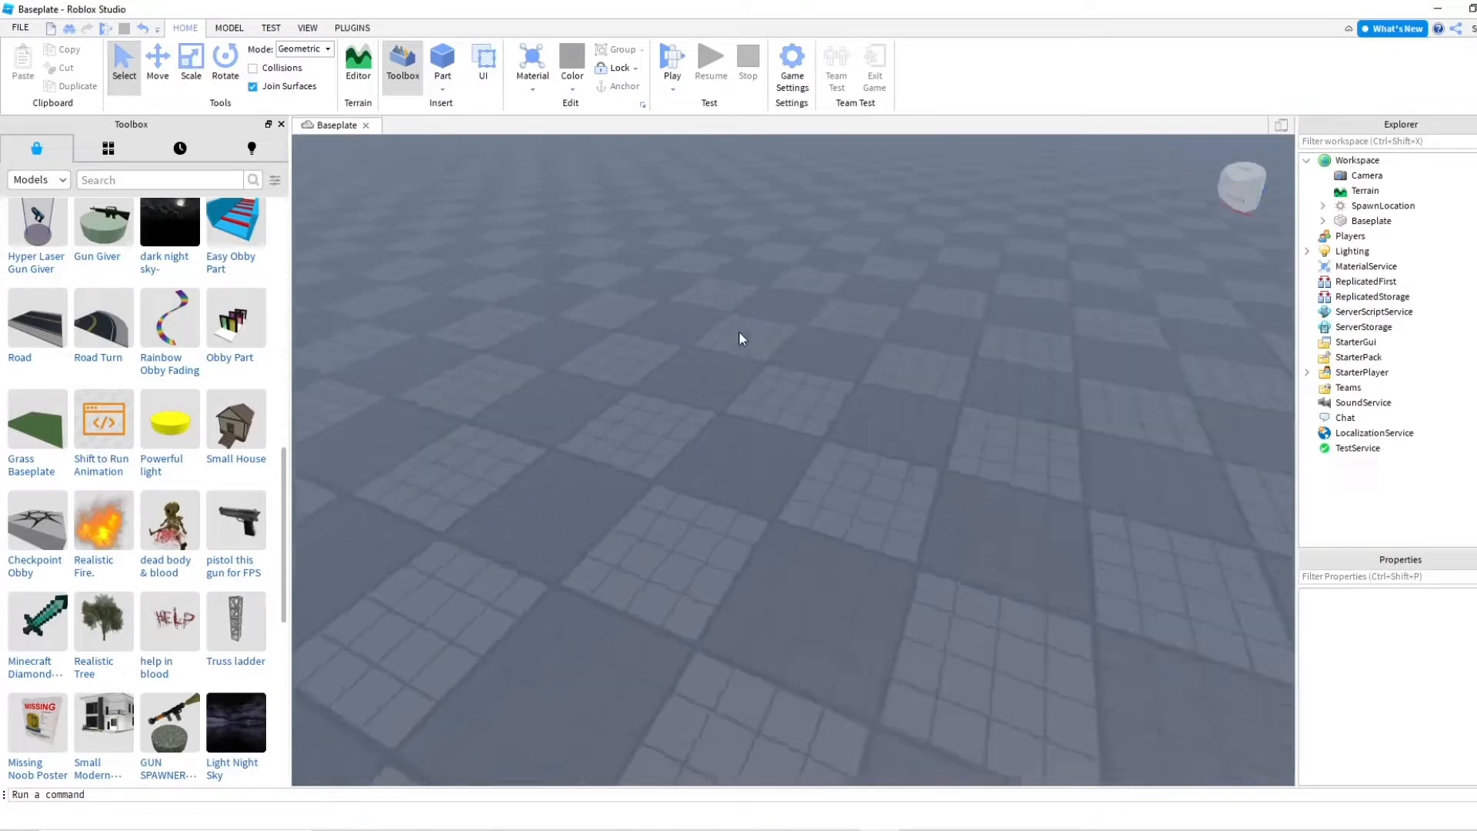
{"action": "key", "text": "s"}
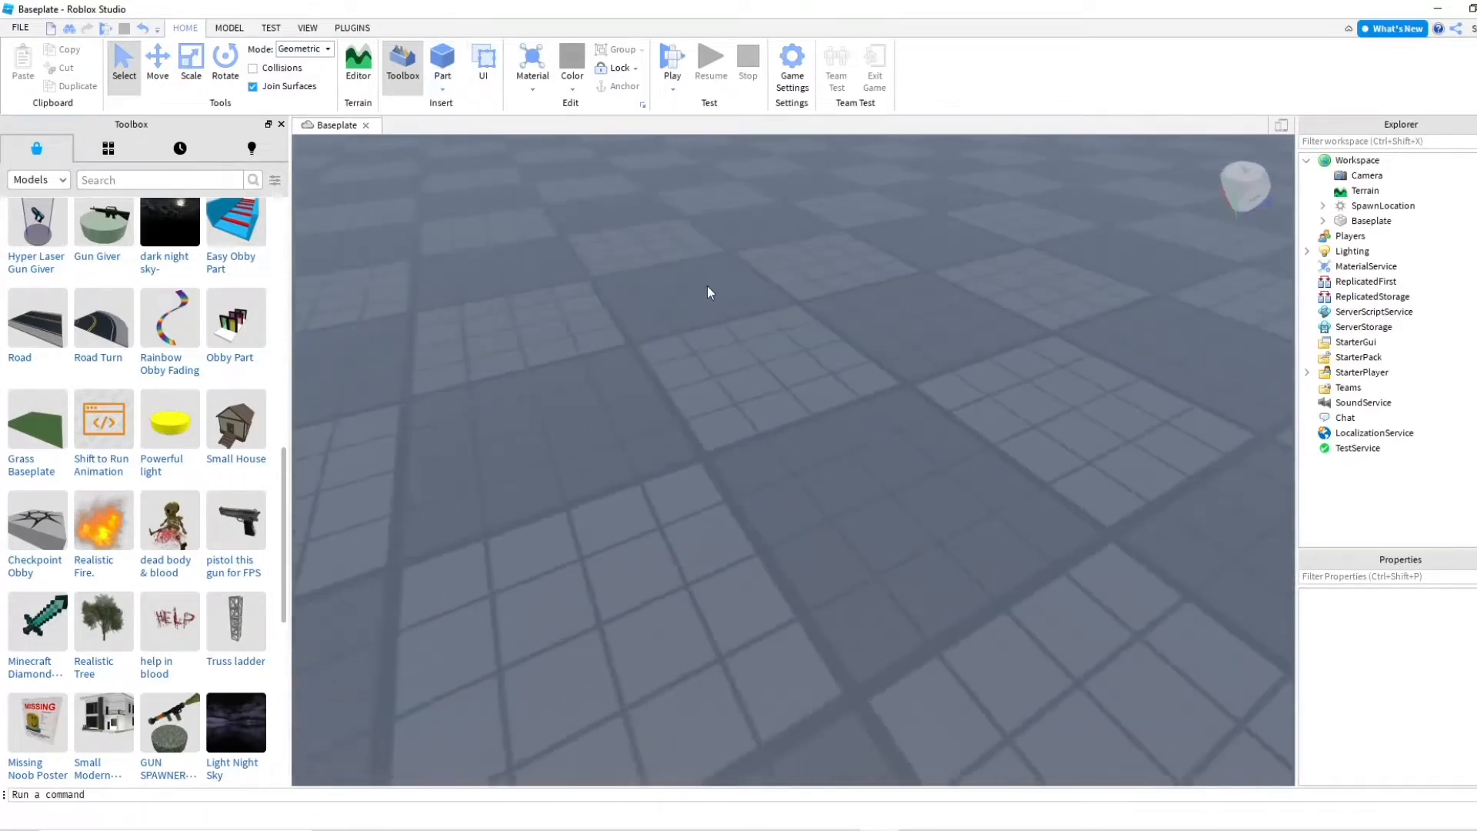
{"action": "right_click_drag", "start_coordinate": [706, 285], "coordinate": [780, 285]}
{"action": "key", "text": "w"}
{"action": "key", "text": "w"}
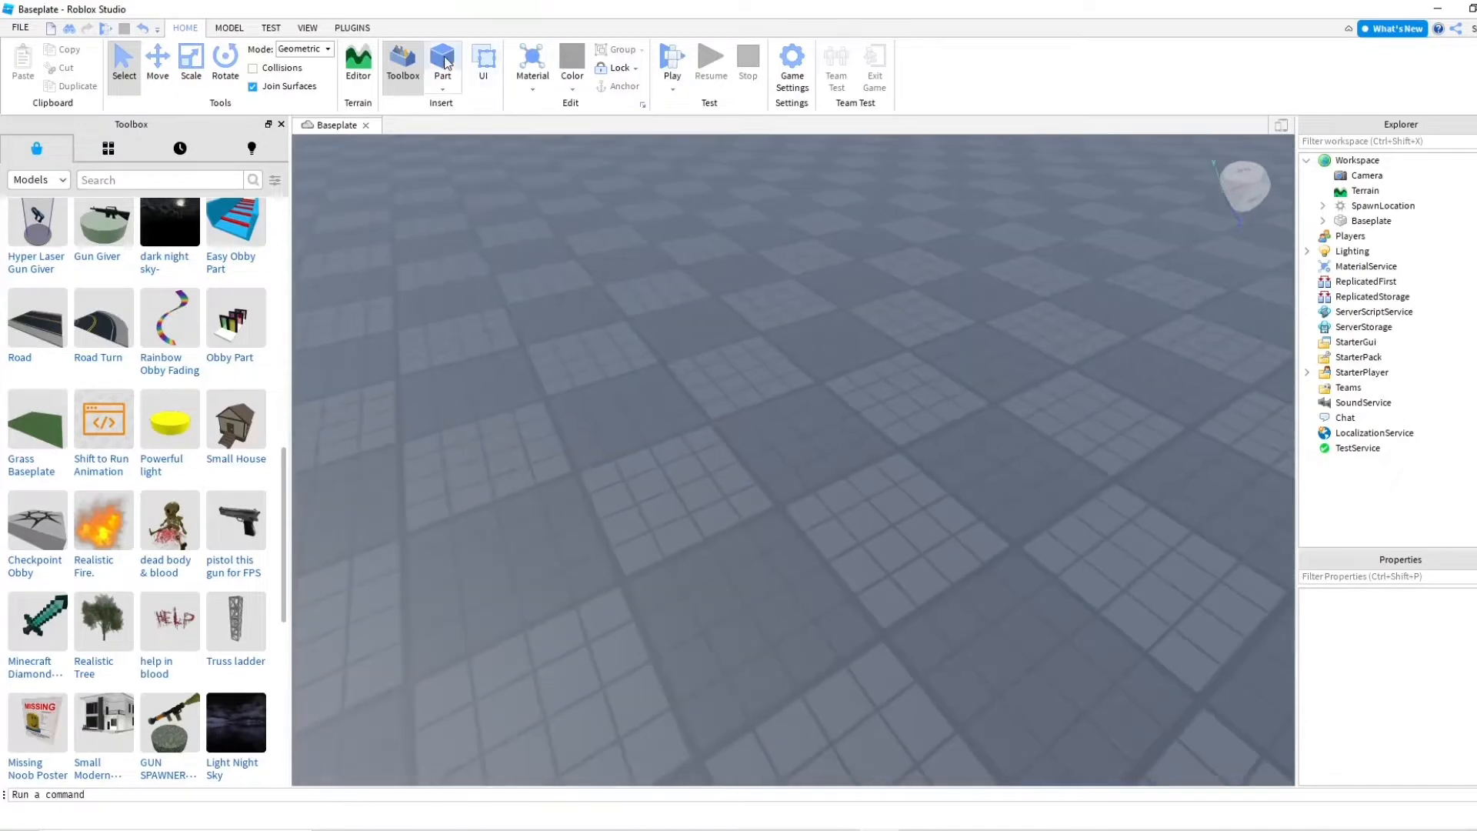
{"action": "key", "text": "s"}
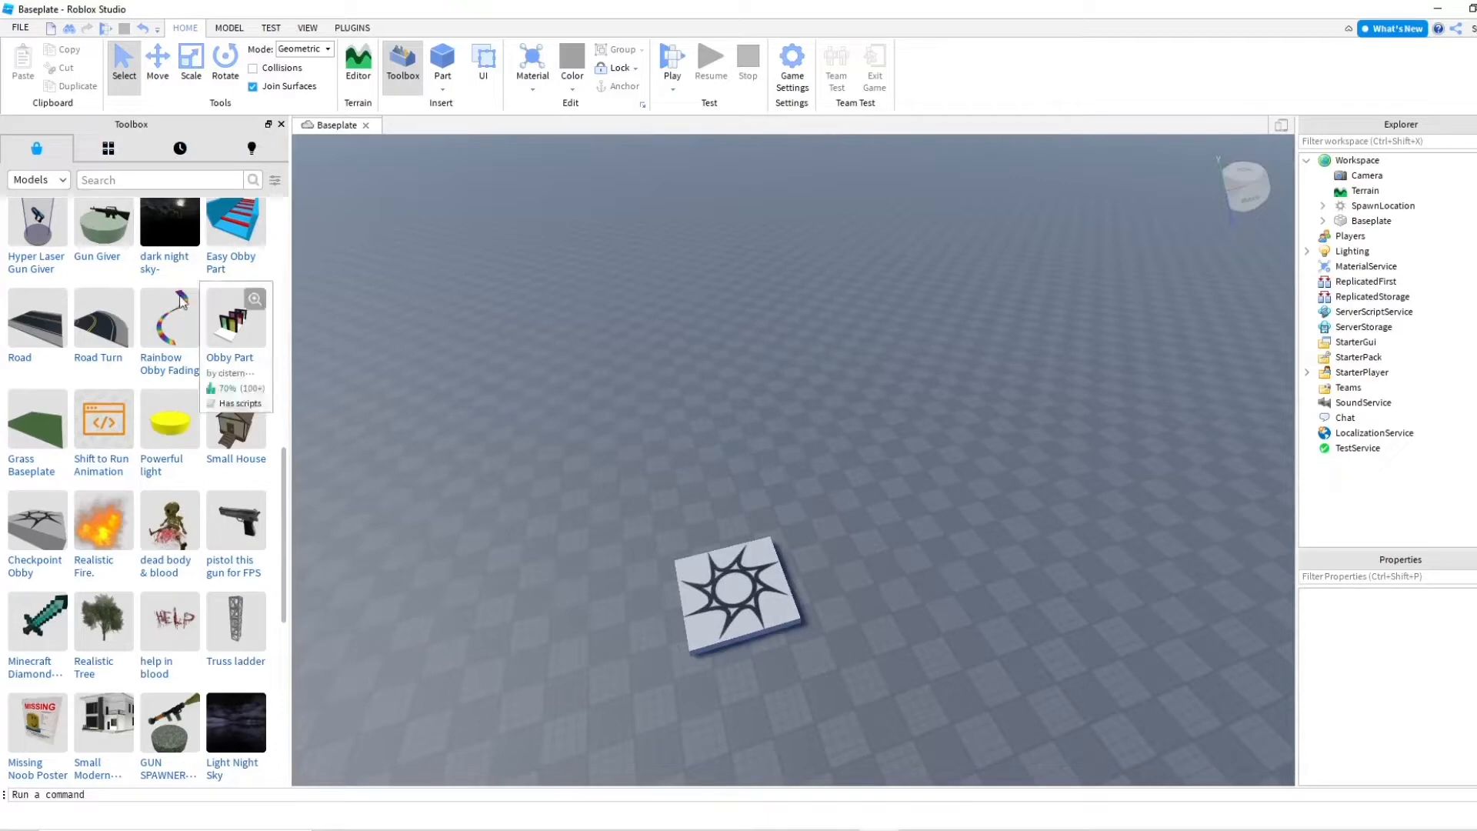
{"action": "scroll", "coordinate": [214, 279], "scroll_direction": "up", "scroll_amount": 10}
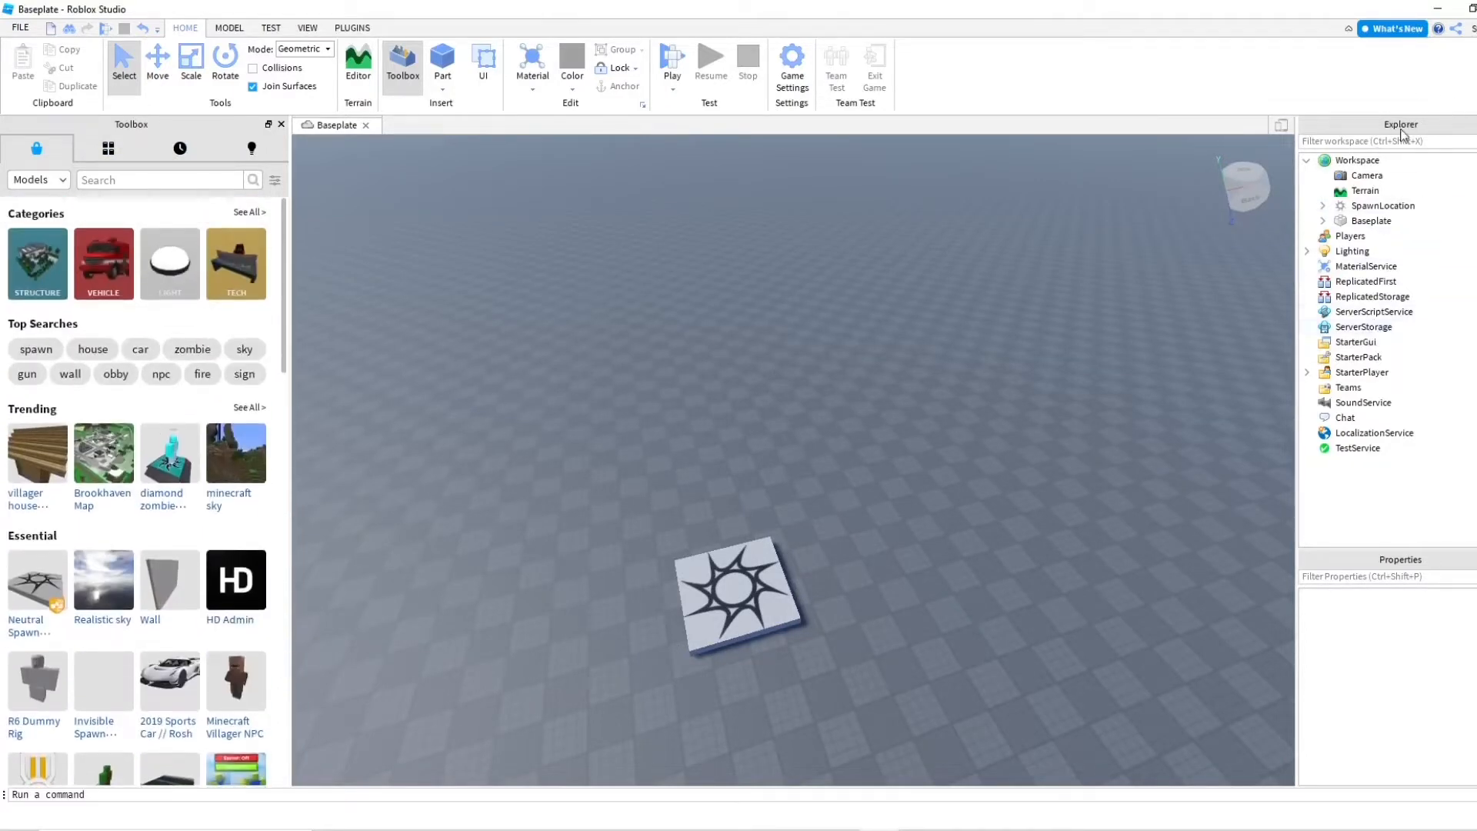
{"action": "scroll", "coordinate": [800, 363], "scroll_direction": "up", "scroll_amount": 5}
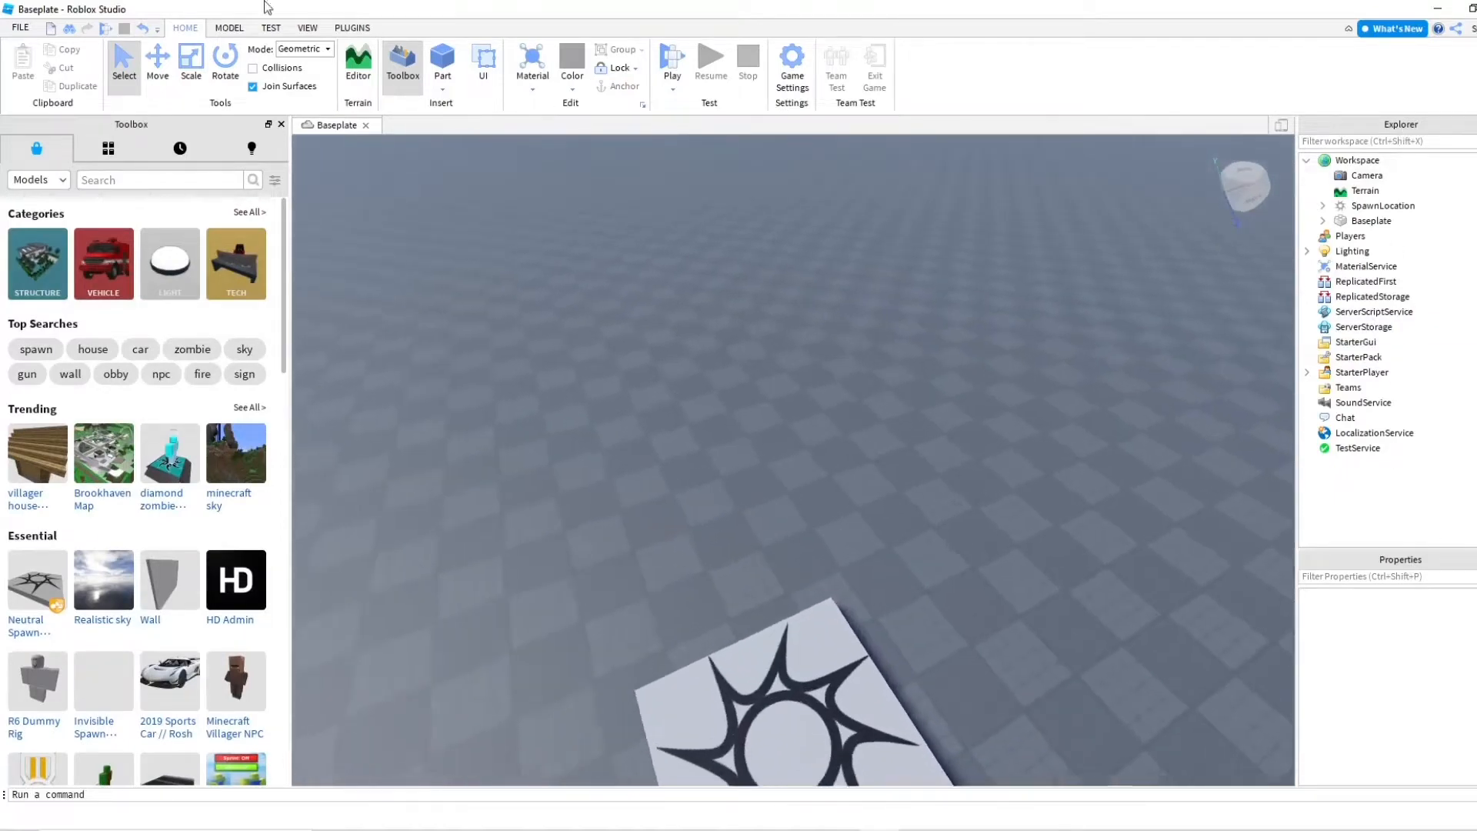
{"action": "left_click", "coordinate": [307, 28]}
{"action": "left_click", "coordinate": [185, 27]}
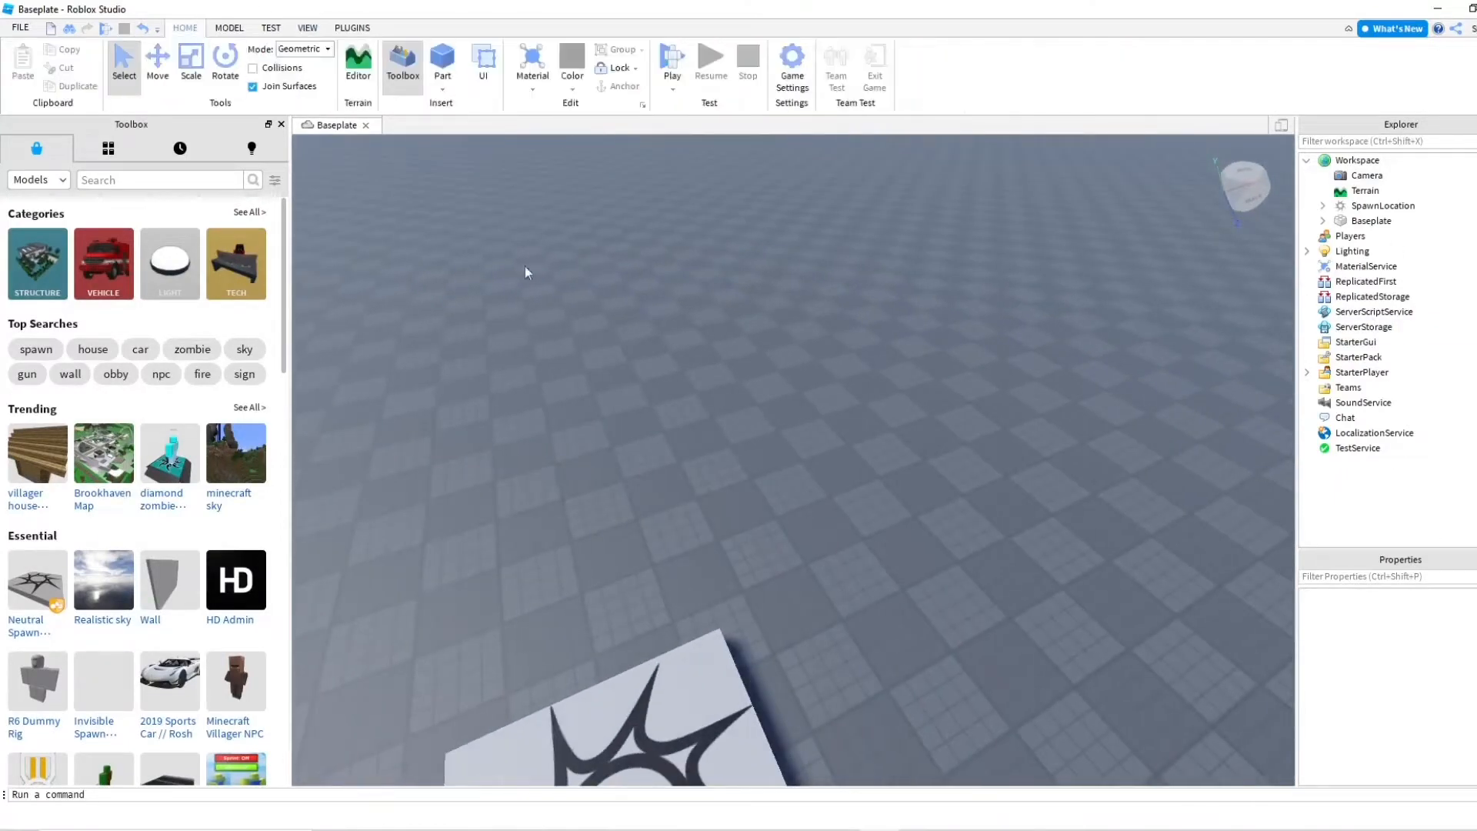
Insert a block part beyond the spawn location and shift it along its red axis
{"action": "scroll", "coordinate": [524, 266], "scroll_direction": "up", "scroll_amount": 5}
{"action": "left_click", "coordinate": [437, 58]}
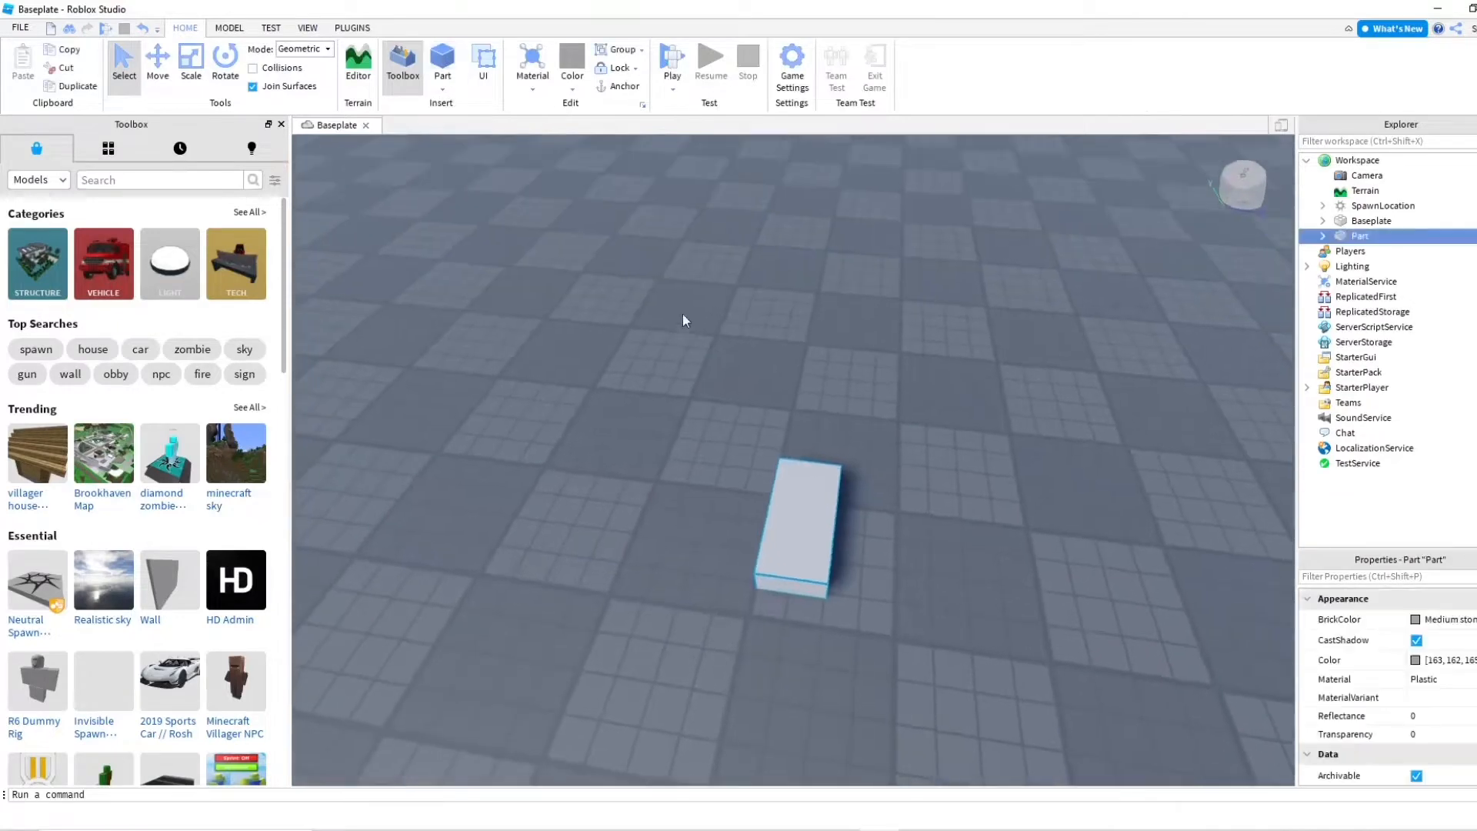
{"action": "scroll", "coordinate": [682, 320], "scroll_direction": "down", "scroll_amount": 5}
{"action": "key", "text": "ctrl+2"}
{"action": "scroll", "coordinate": [730, 399], "scroll_direction": "down", "scroll_amount": 2}
{"action": "left_click_drag", "start_coordinate": [731, 399], "coordinate": [772, 337]}
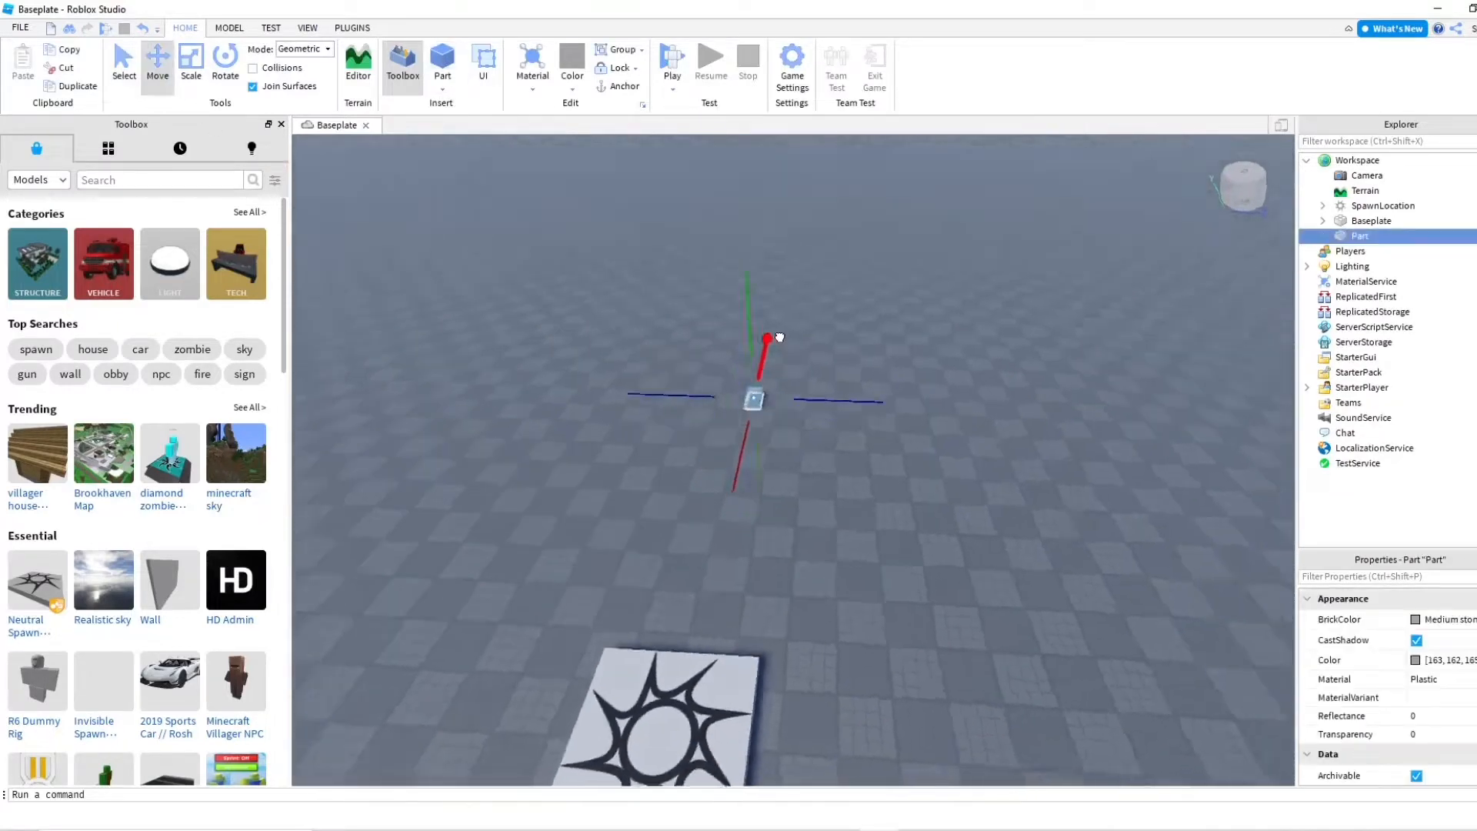
Stretch the new part along its length into a long, narrow plank
{"action": "right_click_drag", "start_coordinate": [771, 337], "coordinate": [703, 357]}
{"action": "key", "text": "ctrl+3"}
{"action": "left_click_drag", "start_coordinate": [742, 415], "coordinate": [416, 405]}
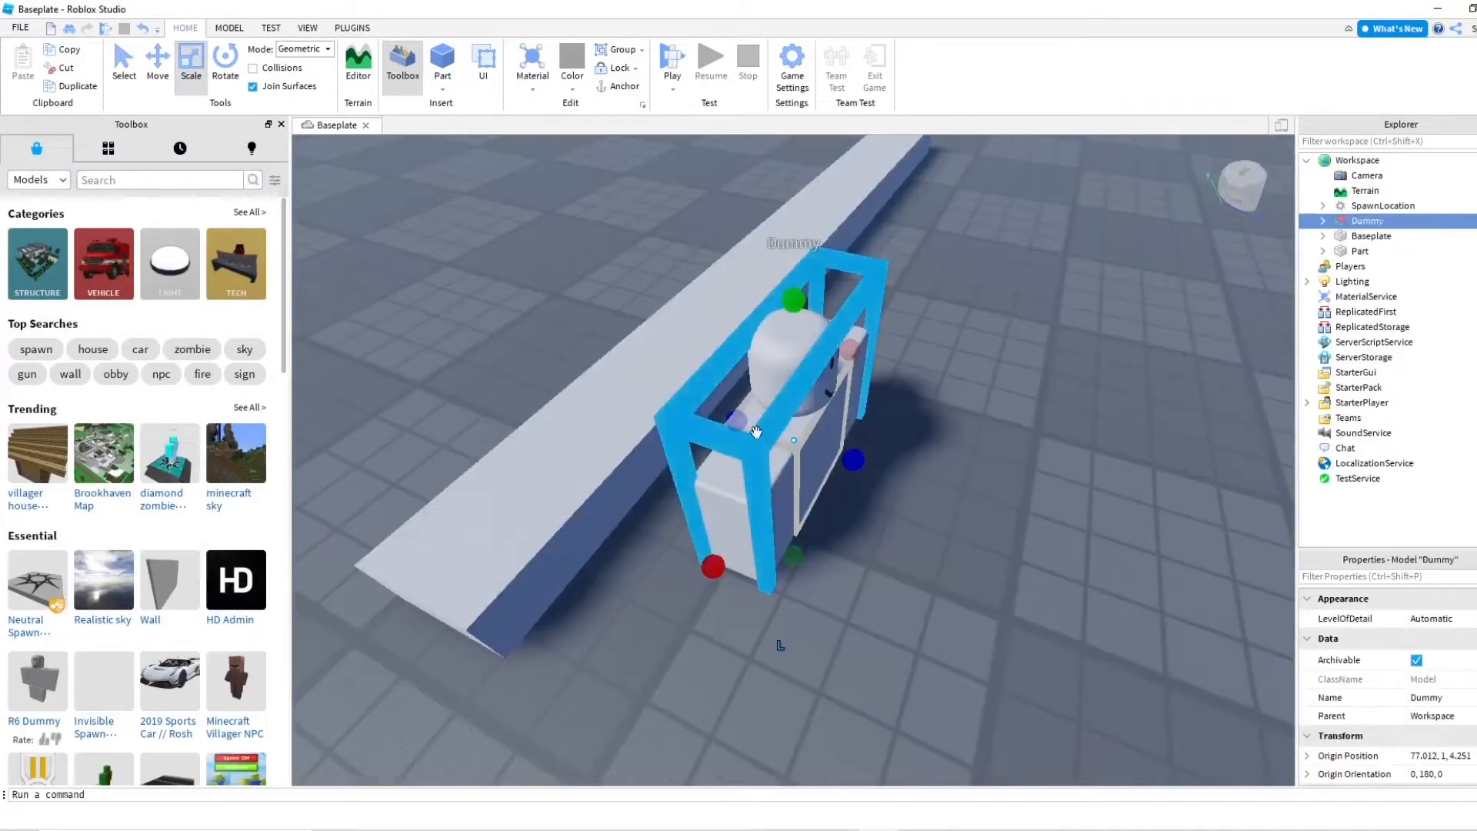
Raise the Dummy out of the ground and move it along the plank towards its far end
{"action": "right_click_drag", "start_coordinate": [757, 434], "coordinate": [755, 386]}
{"action": "scroll", "coordinate": [755, 386], "scroll_direction": "down", "scroll_amount": 2}
{"action": "key", "text": "ctrl+2"}
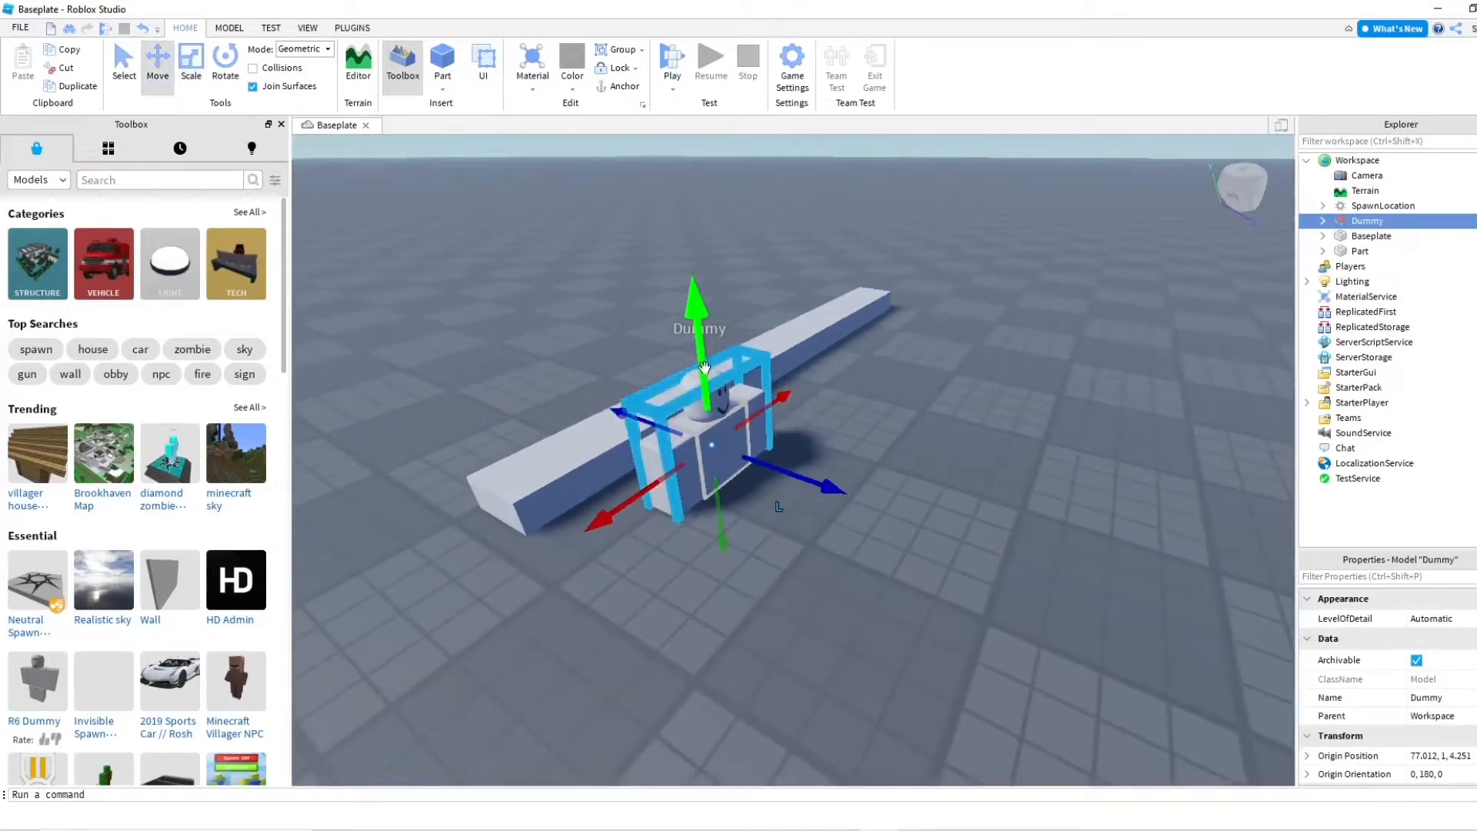
{"action": "left_click_drag", "start_coordinate": [755, 387], "coordinate": [718, 286]}
{"action": "right_click_drag", "start_coordinate": [717, 286], "coordinate": [792, 330]}
{"action": "left_click_drag", "start_coordinate": [815, 415], "coordinate": [903, 421]}
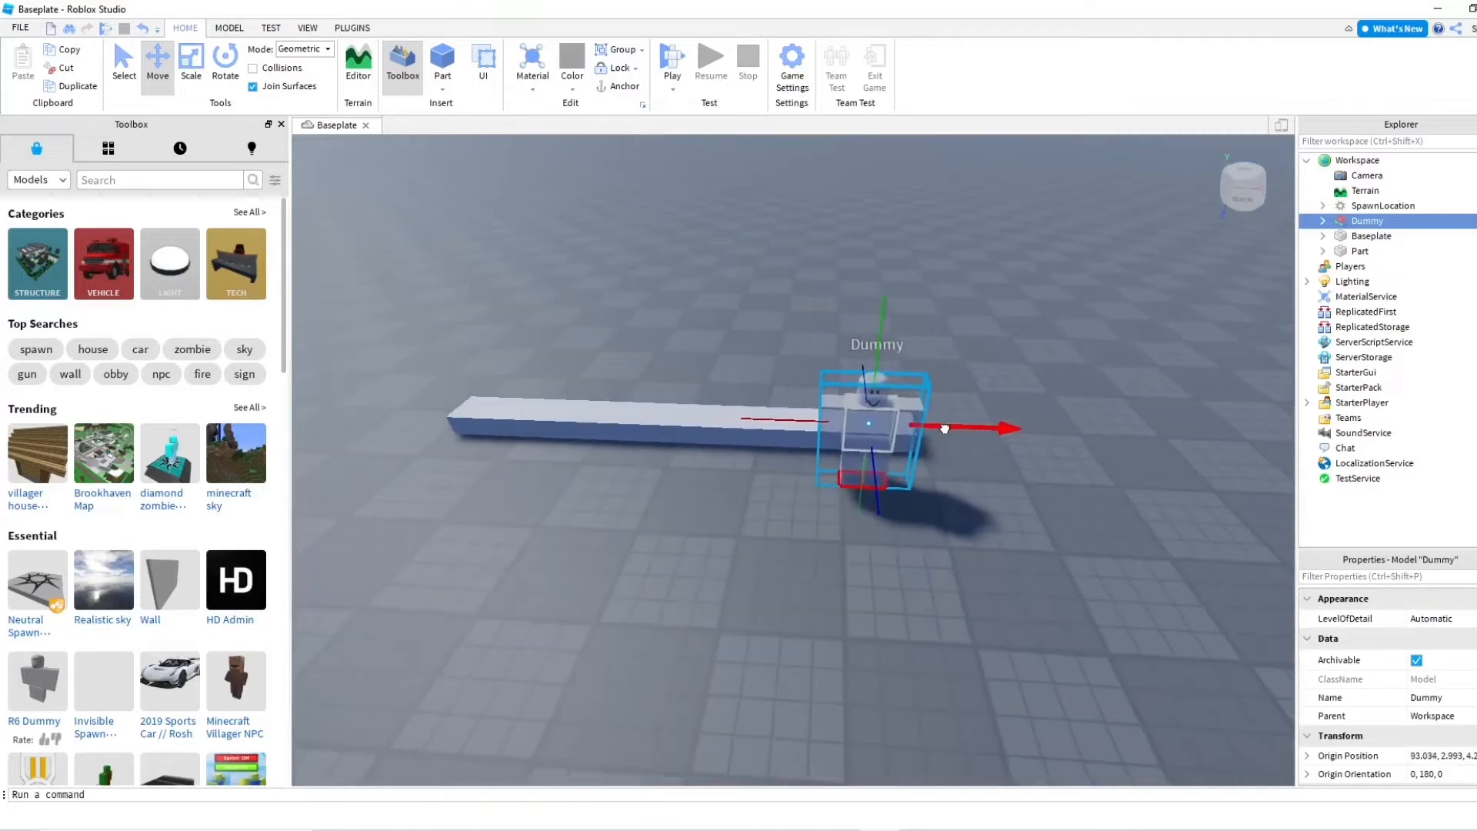
Scale the plank part in width and length into a large rectangular floor slab behind the Dummy
{"action": "right_click_drag", "start_coordinate": [903, 422], "coordinate": [862, 434]}
{"action": "left_click", "coordinate": [797, 455]}
{"action": "key", "text": "ctrl+3"}
{"action": "left_click_drag", "start_coordinate": [863, 431], "coordinate": [1033, 393]}
{"action": "right_click_drag", "start_coordinate": [1034, 393], "coordinate": [870, 404]}
{"action": "left_click_drag", "start_coordinate": [836, 395], "coordinate": [953, 389]}
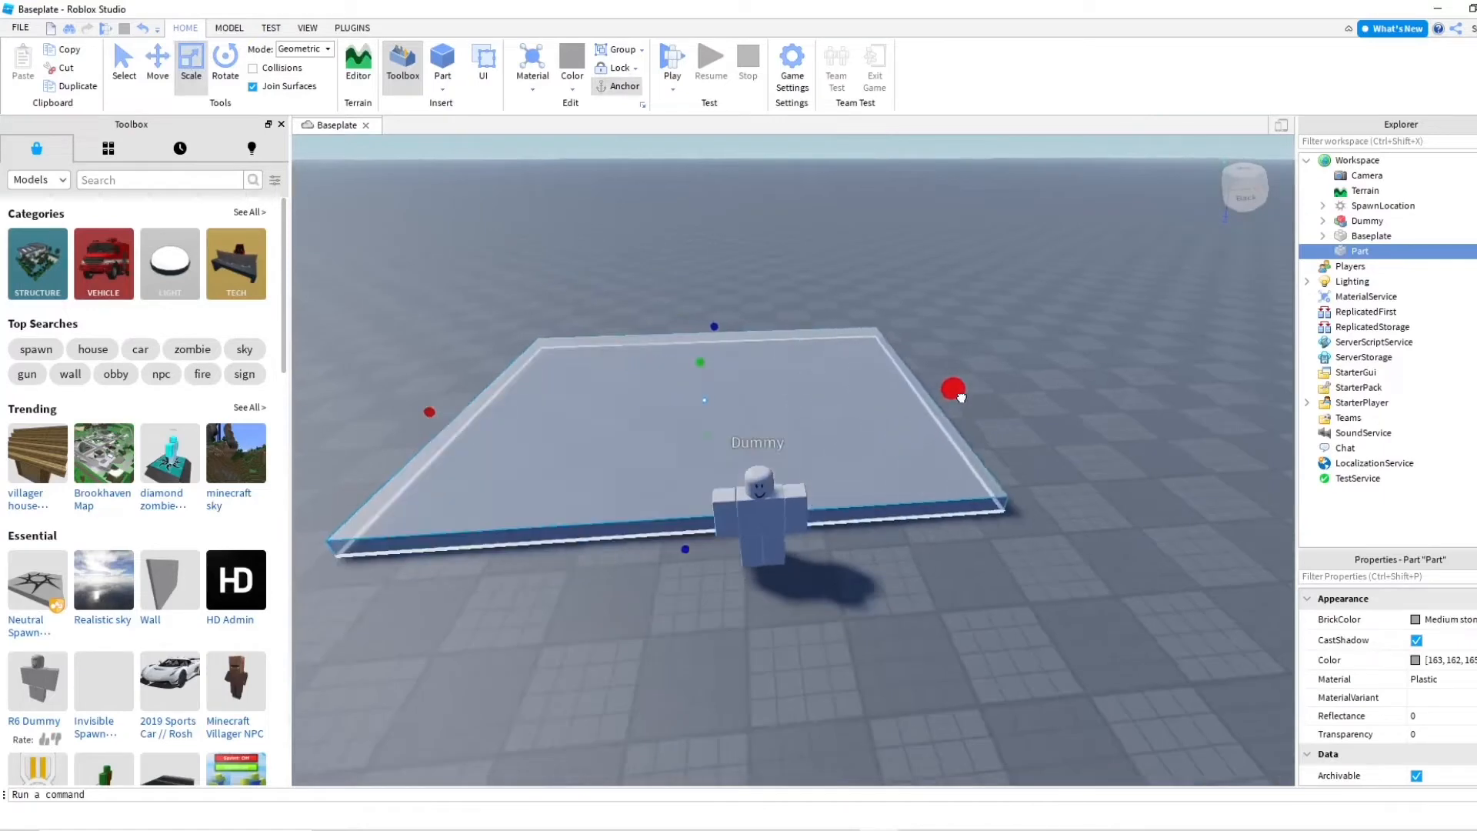
{"action": "left_click_drag", "start_coordinate": [705, 323], "coordinate": [720, 305]}
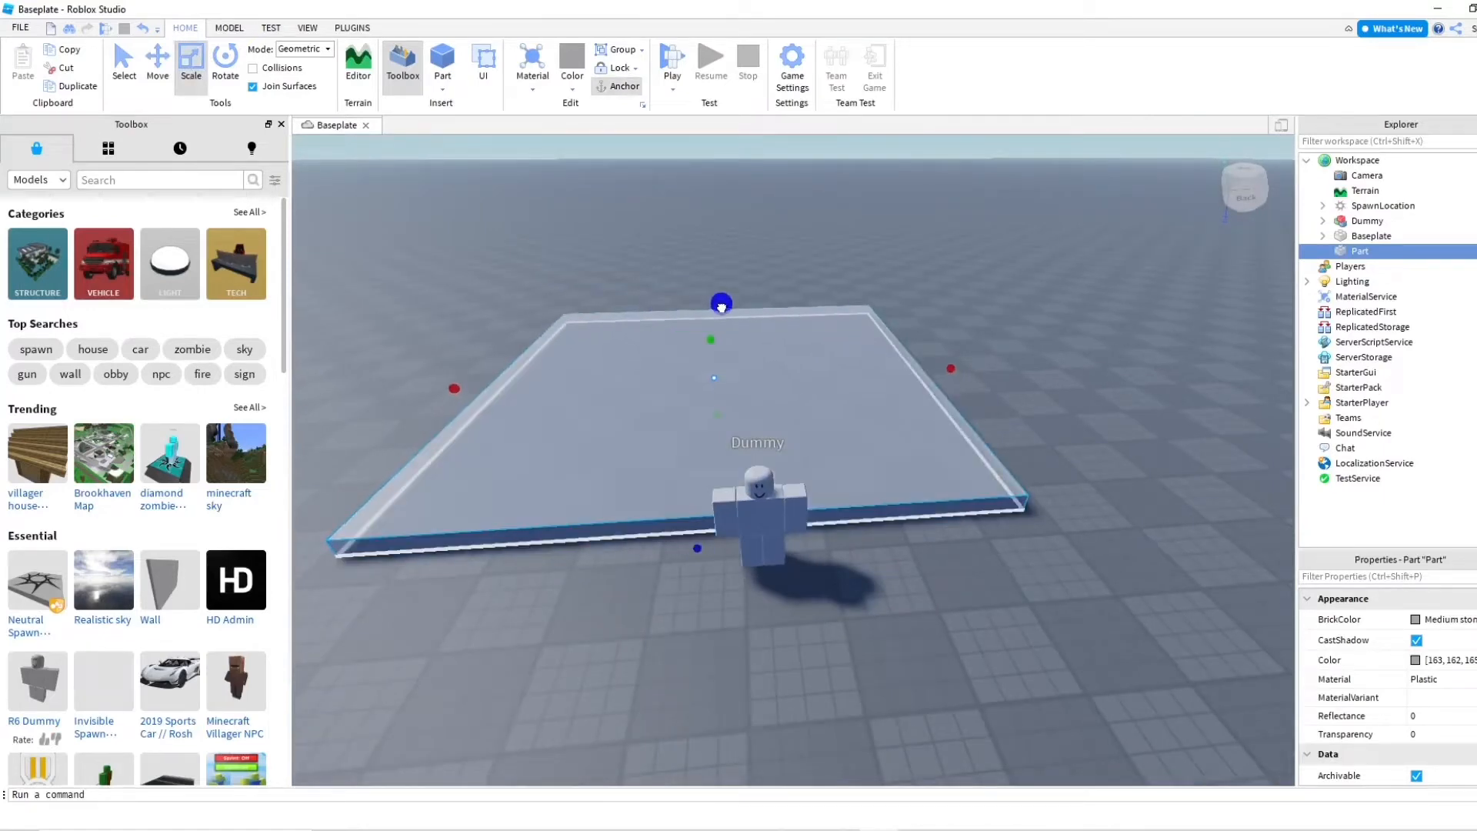
{"action": "right_click_drag", "start_coordinate": [721, 307], "coordinate": [873, 484]}
{"action": "right_click_drag", "start_coordinate": [908, 435], "coordinate": [913, 438]}
Give the slab the Cork colour and the WoodPlanks material, and rename it Floor
{"action": "left_click", "coordinate": [1446, 619]}
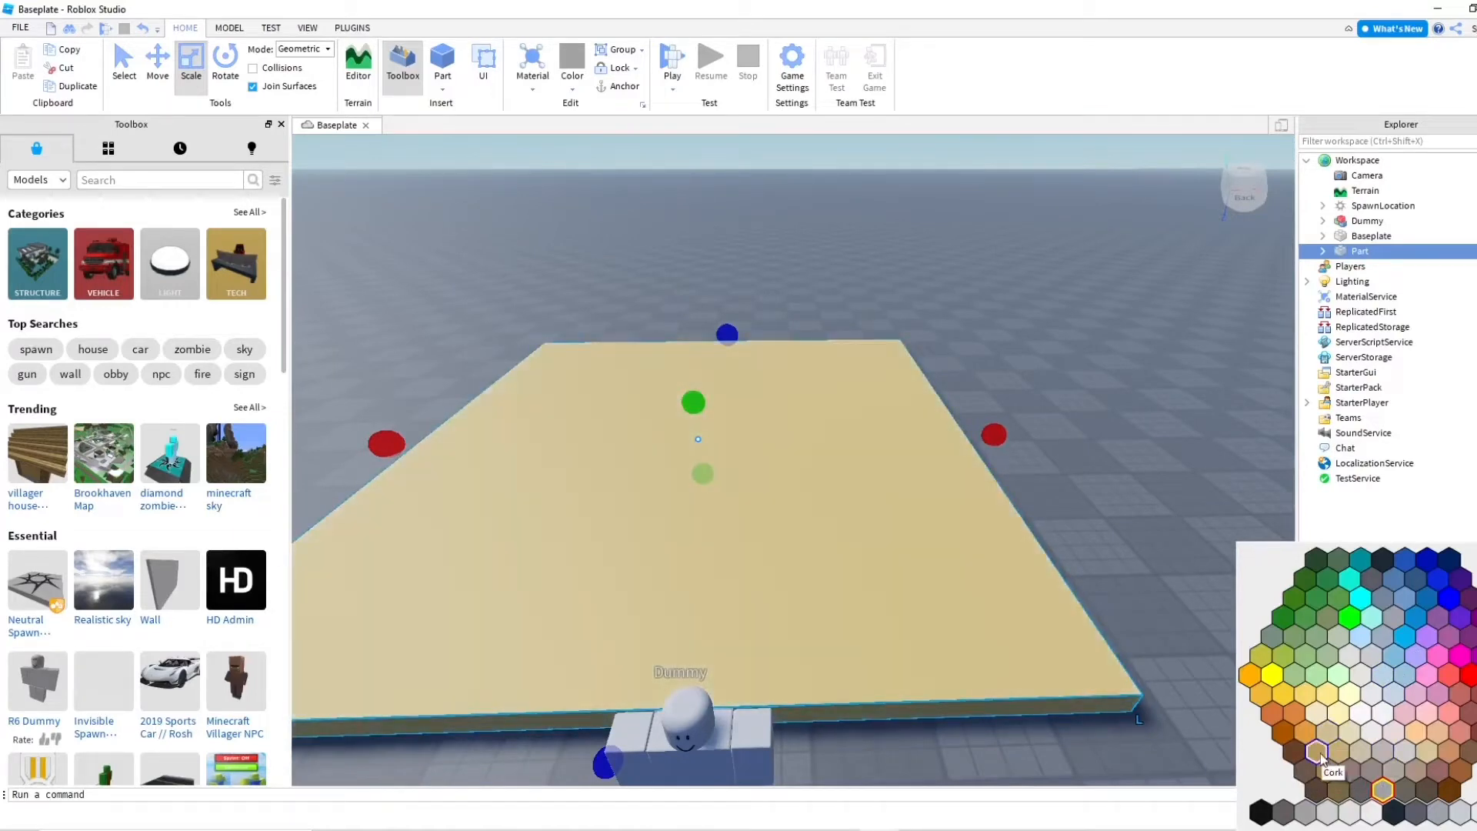
{"action": "left_click", "coordinate": [1339, 771]}
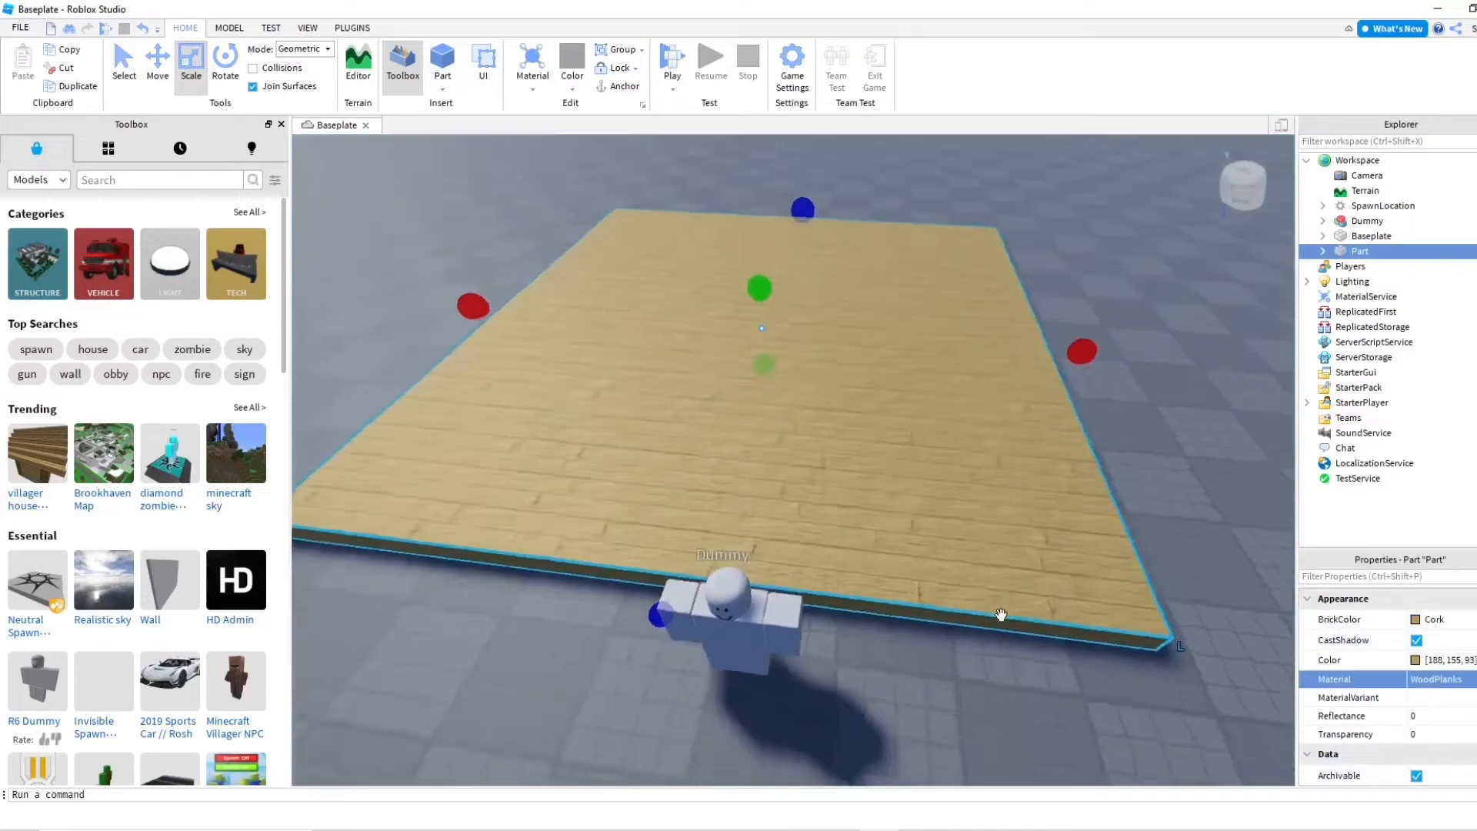
{"action": "scroll", "coordinate": [1097, 613], "scroll_direction": "up", "scroll_amount": 5}
{"action": "scroll", "coordinate": [999, 613], "scroll_direction": "down", "scroll_amount": 5}
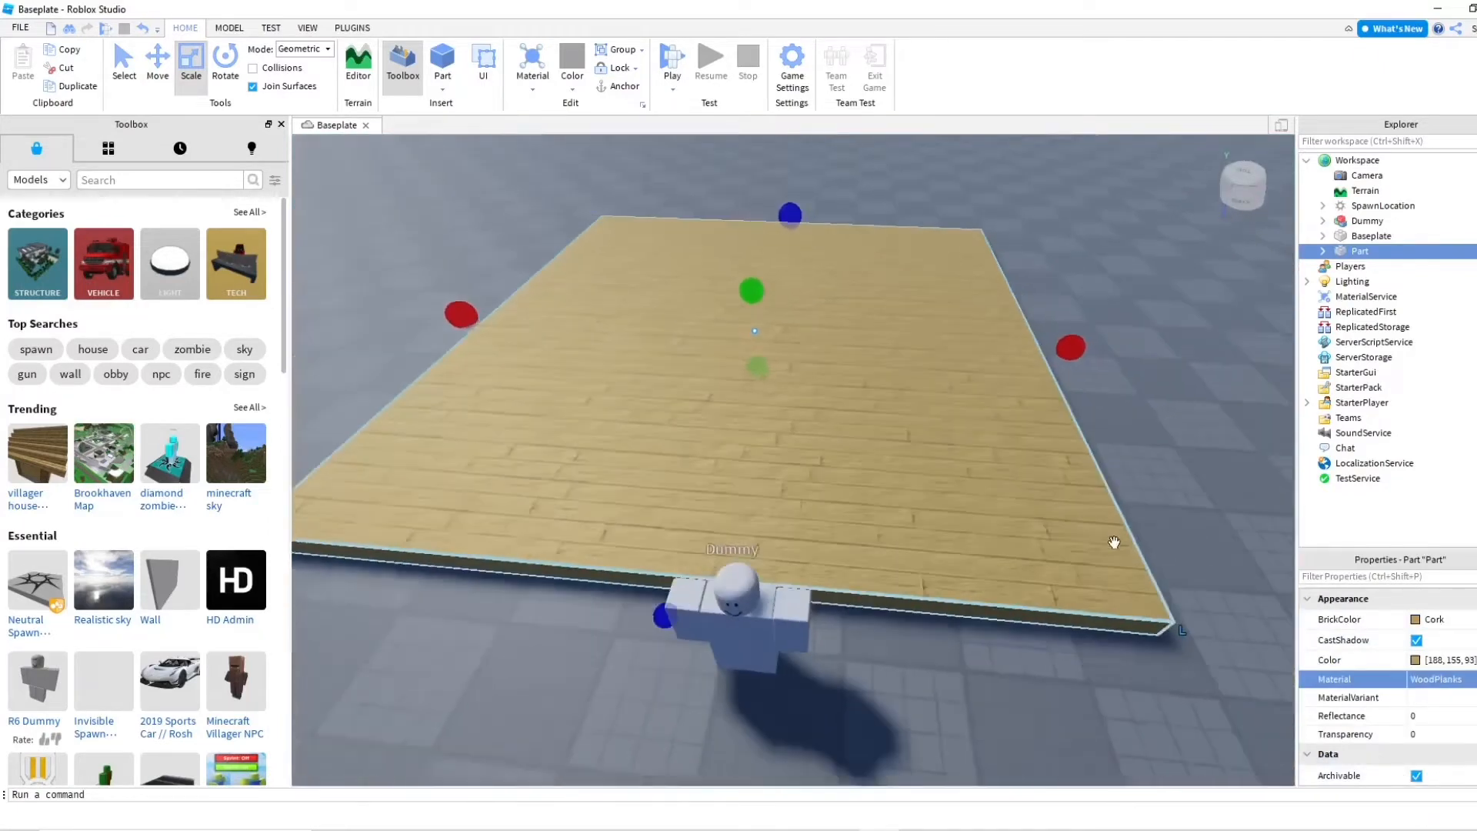
{"action": "scroll", "coordinate": [1221, 495], "scroll_direction": "up", "scroll_amount": 3}
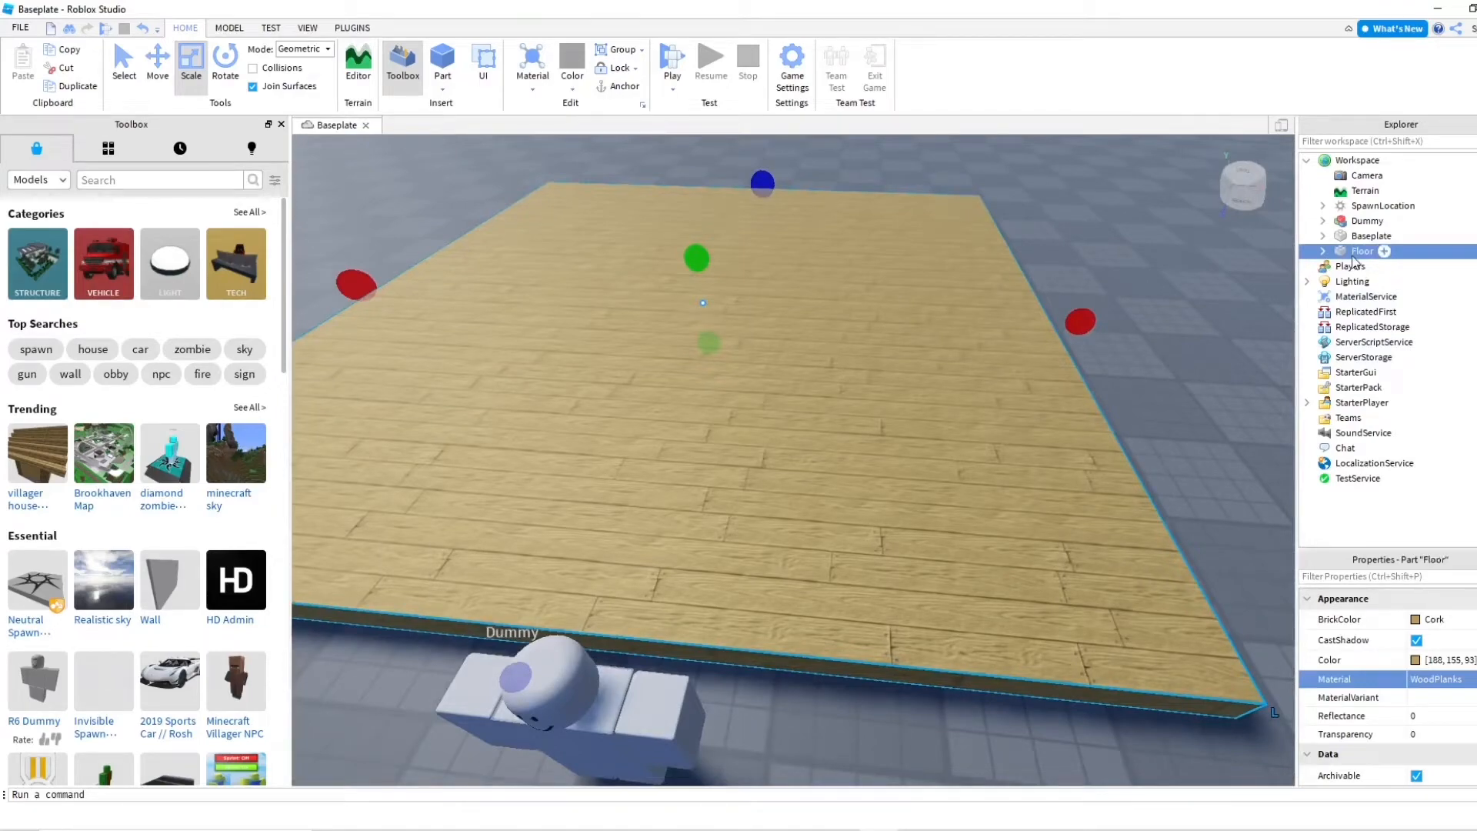
Duplicate the floor and shrink the copy to a narrow strip along the edge opposite the Dummy
{"action": "right_click_drag", "start_coordinate": [729, 207], "coordinate": [731, 209]}
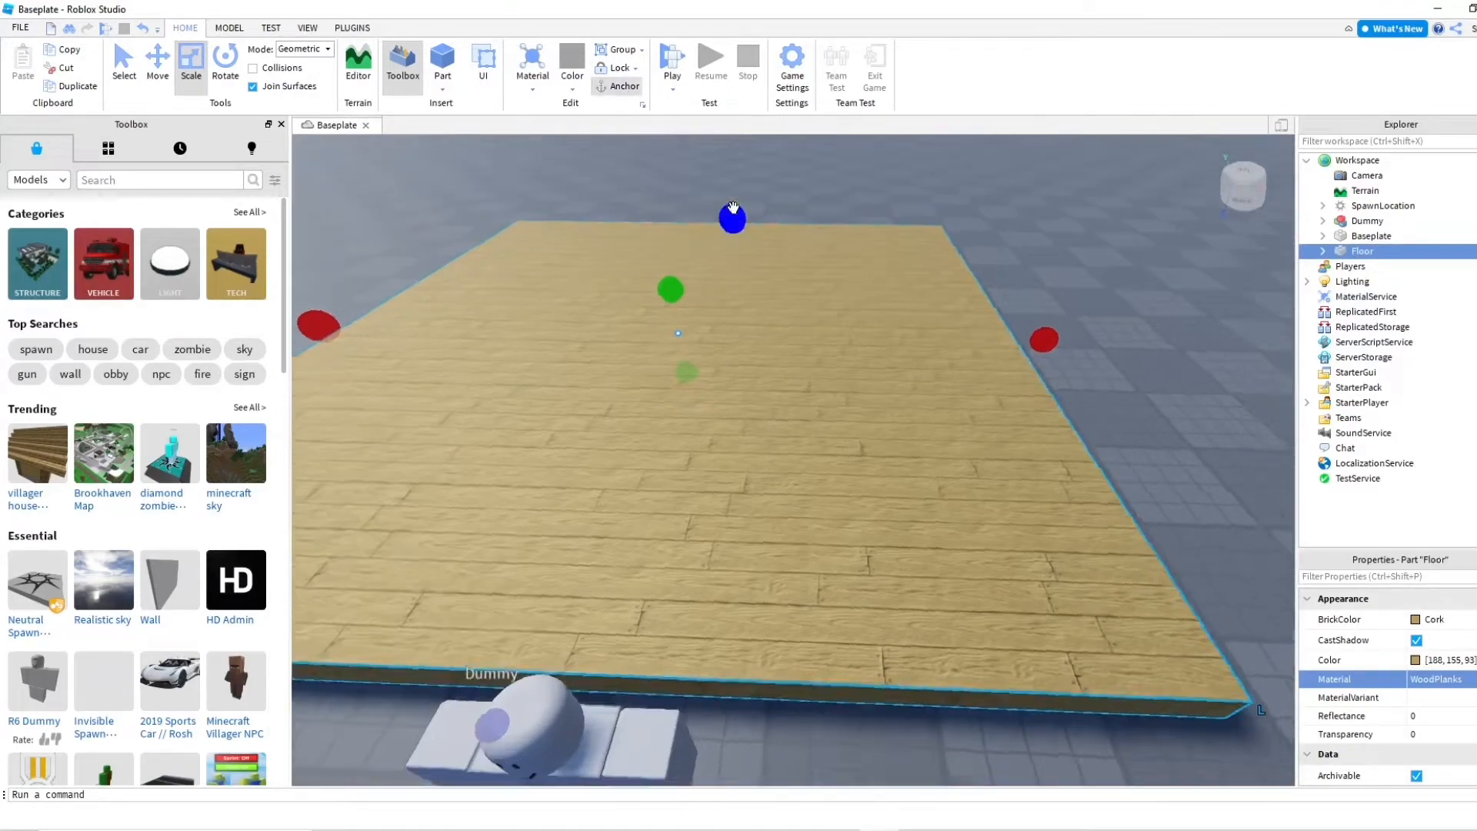
{"action": "key", "text": "w"}
{"action": "key", "text": "s"}
{"action": "left_click", "coordinate": [89, 88]}
{"action": "right_click_drag", "start_coordinate": [511, 263], "coordinate": [511, 262]}
{"action": "key", "text": "d"}
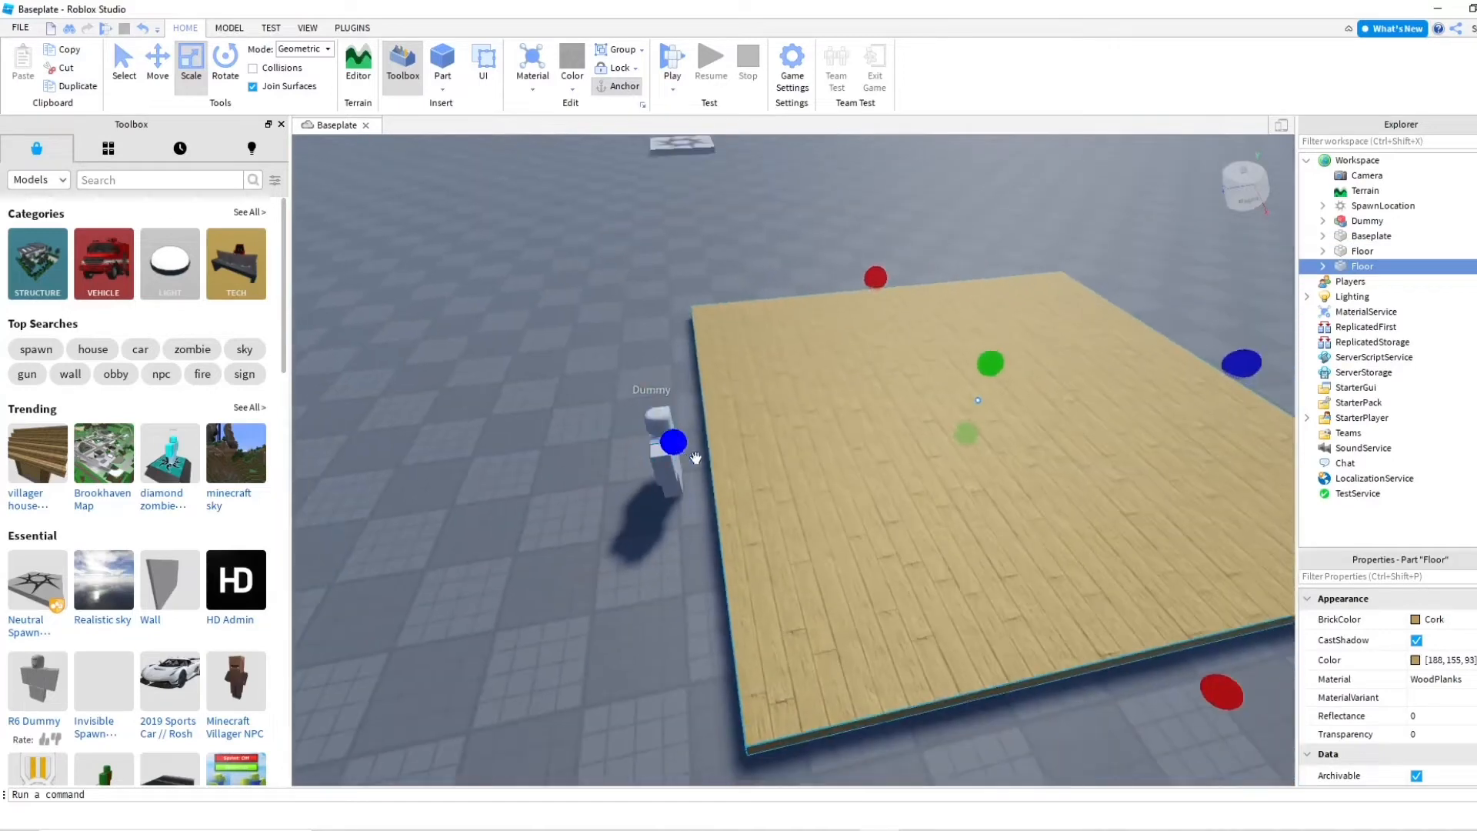
{"action": "key", "text": "d"}
{"action": "left_click_drag", "start_coordinate": [677, 445], "coordinate": [898, 425]}
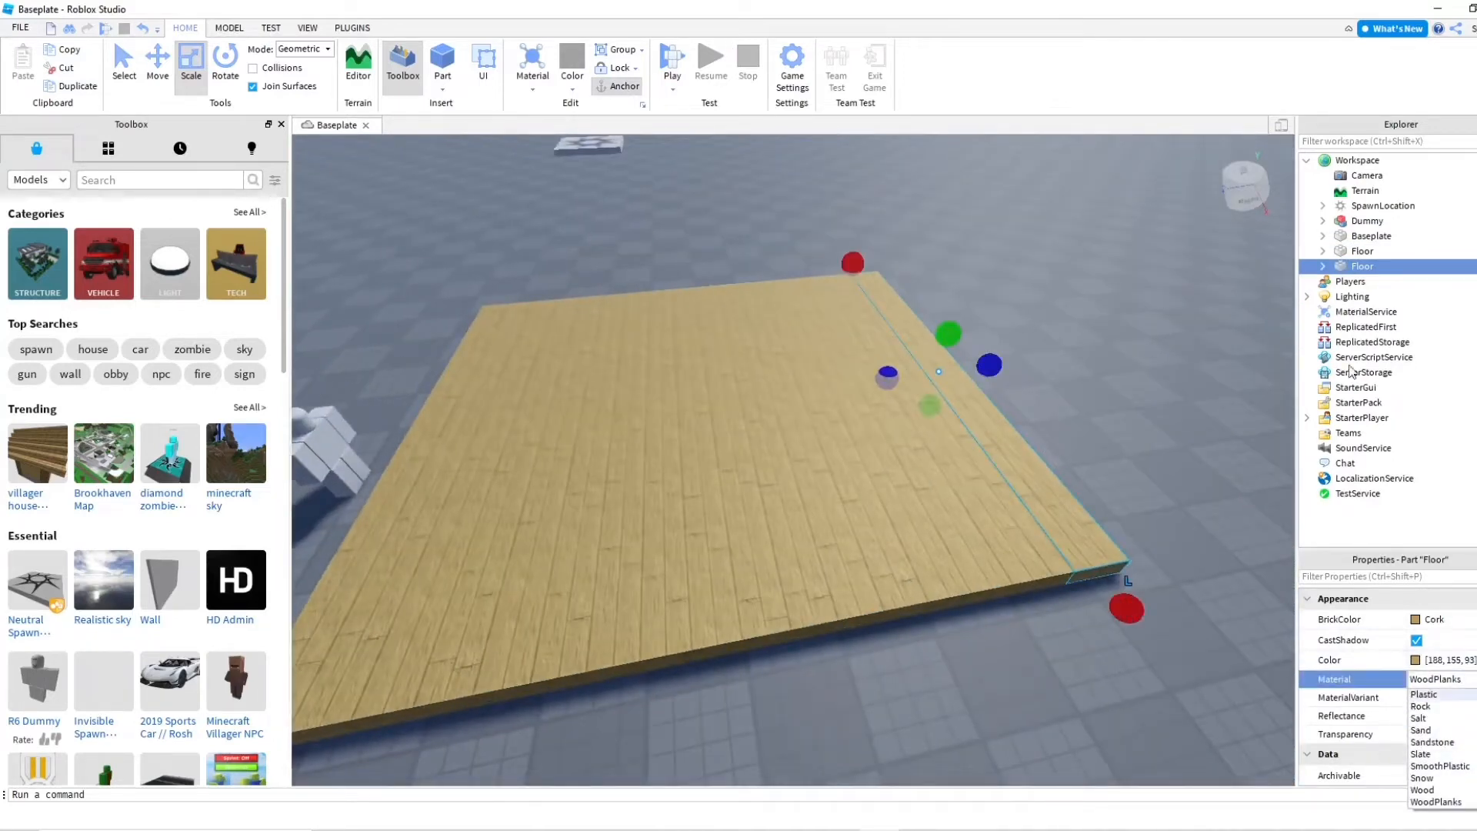
Set the strip's material to Wood and its colour to Quill grey
{"action": "left_click", "coordinate": [1435, 790]}
{"action": "left_click", "coordinate": [1435, 621]}
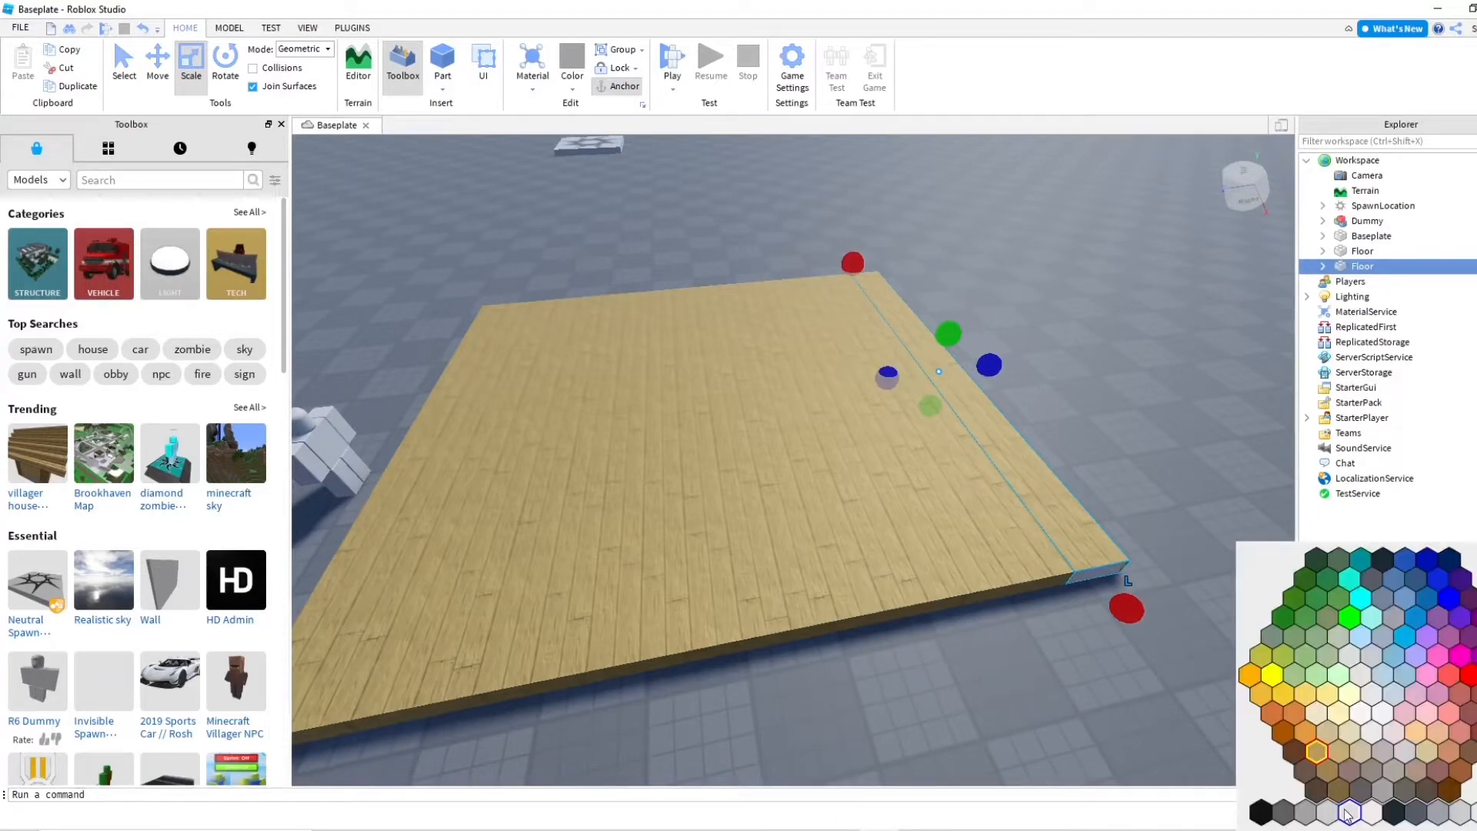
{"action": "left_click", "coordinate": [1346, 814]}
Narrow the grey strip to wall thickness and stretch it upwards into a tall wall
{"action": "right_click_drag", "start_coordinate": [1065, 627], "coordinate": [1065, 627]}
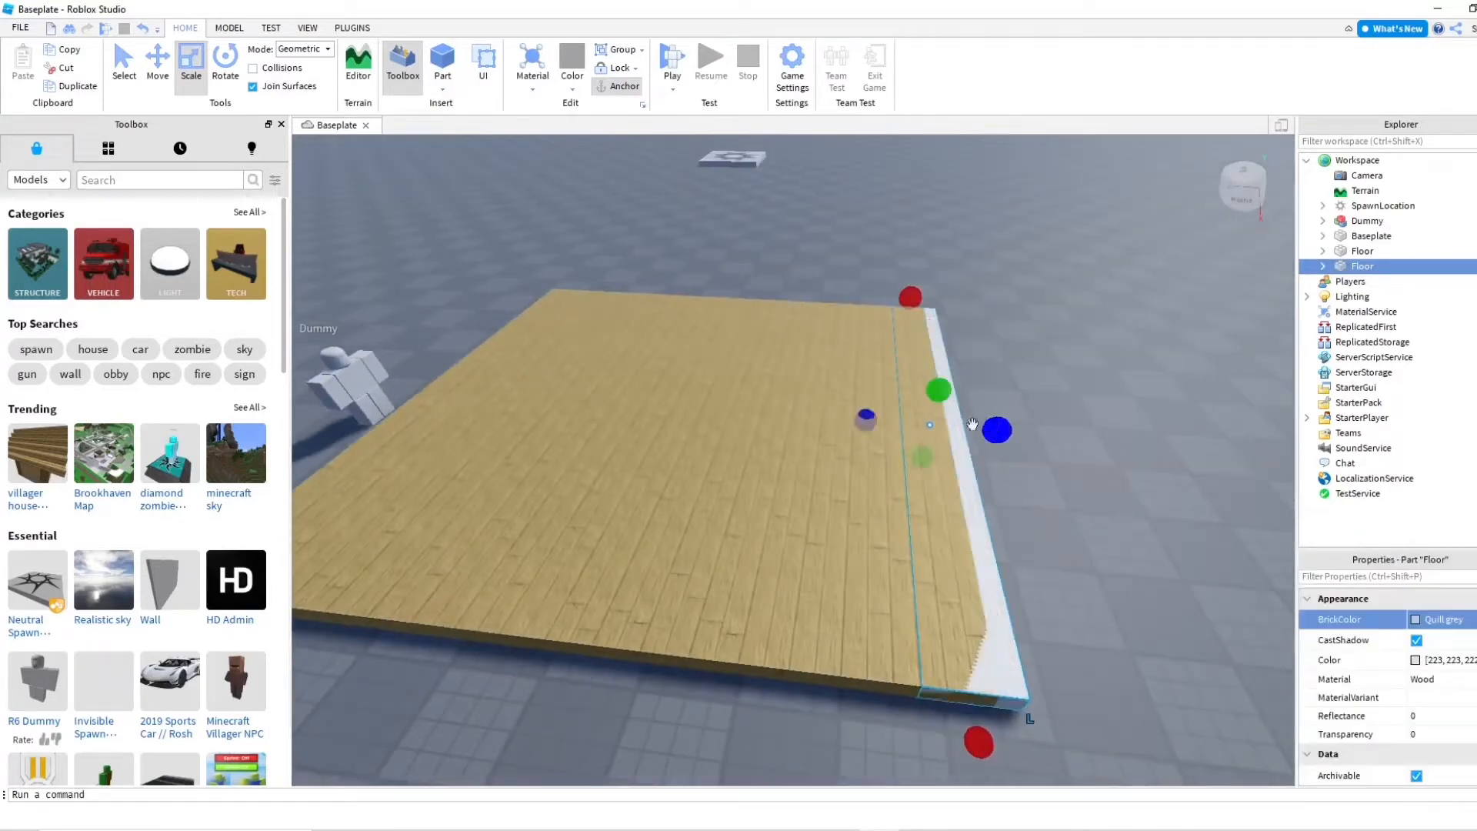
{"action": "left_click_drag", "start_coordinate": [865, 417], "coordinate": [966, 385]}
{"action": "right_click_drag", "start_coordinate": [966, 385], "coordinate": [966, 385]}
{"action": "left_click_drag", "start_coordinate": [966, 386], "coordinate": [996, 351]}
Move the Dummy onto the floor beside the new wall as a size reference
{"action": "right_click_drag", "start_coordinate": [959, 431], "coordinate": [959, 432]}
{"action": "left_click_drag", "start_coordinate": [627, 573], "coordinate": [989, 445]}
{"action": "key", "text": "d"}
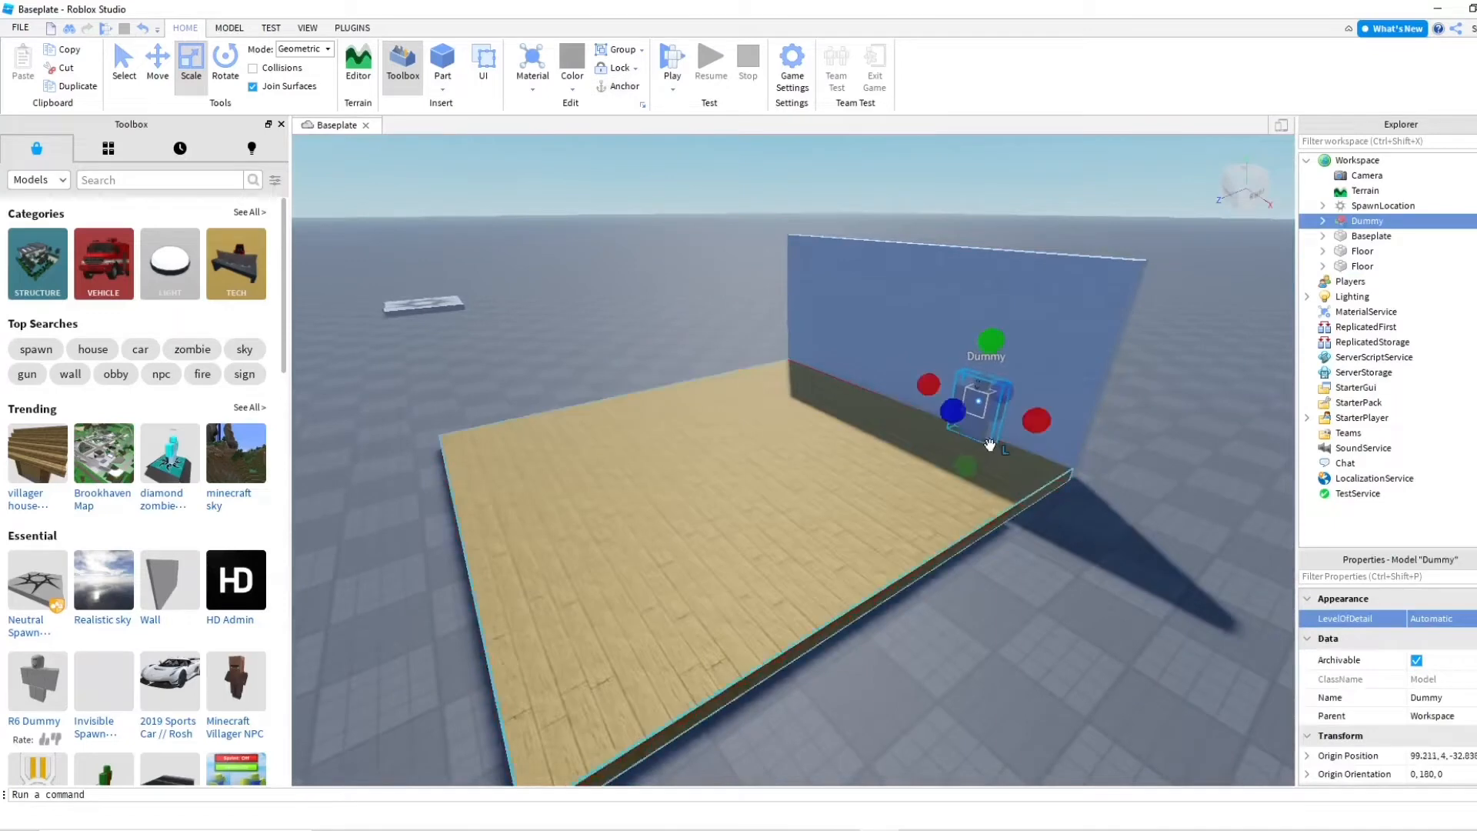
Reduce the wall's height relative to the Dummy and rename the part Wall
{"action": "right_click_drag", "start_coordinate": [989, 445], "coordinate": [986, 418]}
{"action": "key", "text": "w"}
{"action": "left_click", "coordinate": [986, 419]}
{"action": "left_click_drag", "start_coordinate": [852, 276], "coordinate": [863, 323]}
{"action": "right_click_drag", "start_coordinate": [864, 323], "coordinate": [907, 389]}
{"action": "key", "text": "a"}
{"action": "key", "text": "s"}
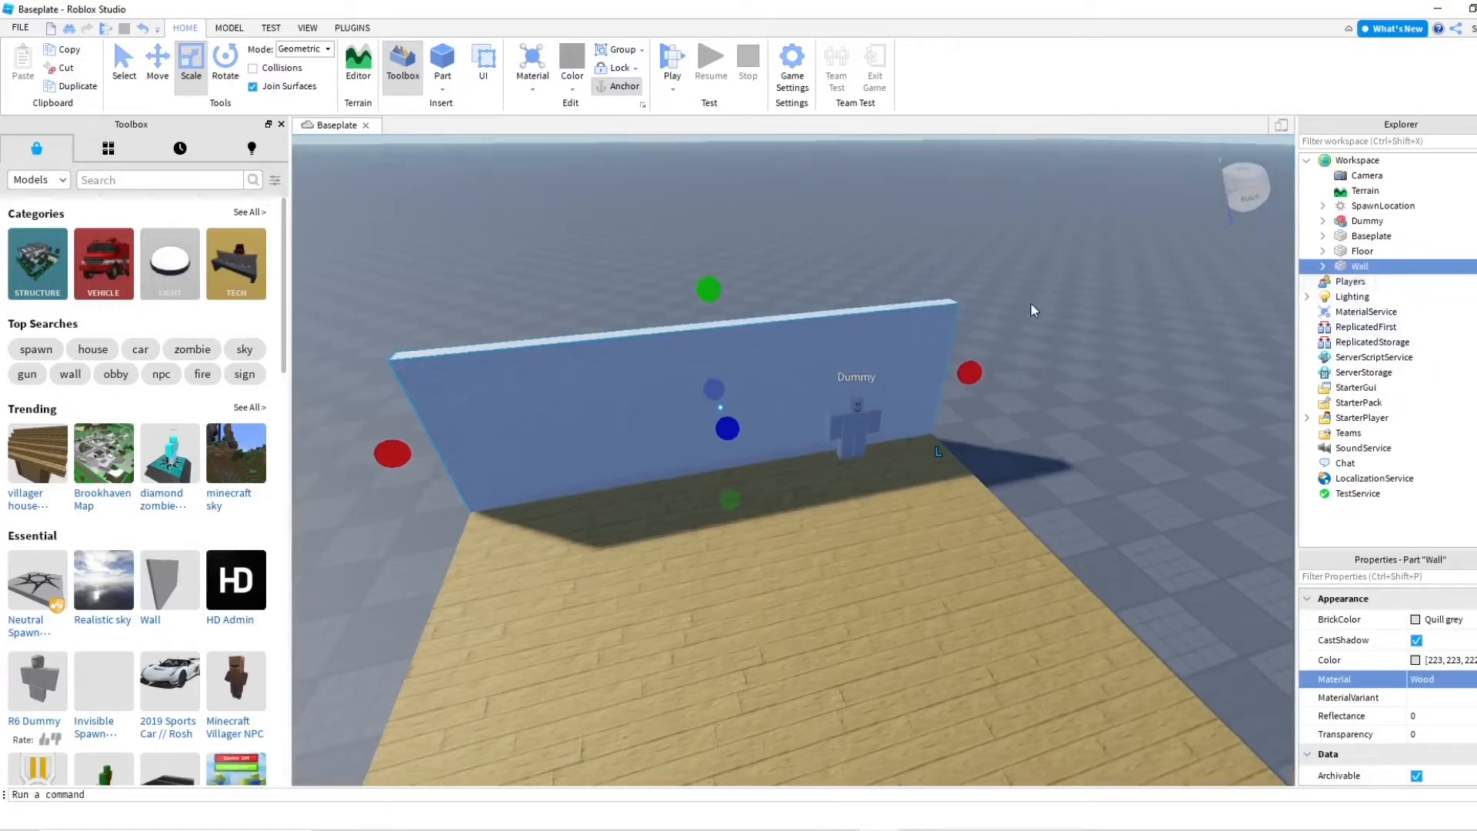
Duplicate the wall and move the copy to the opposite edge of the floor
{"action": "left_click", "coordinate": [77, 86]}
{"action": "key", "text": "ctrl+2"}
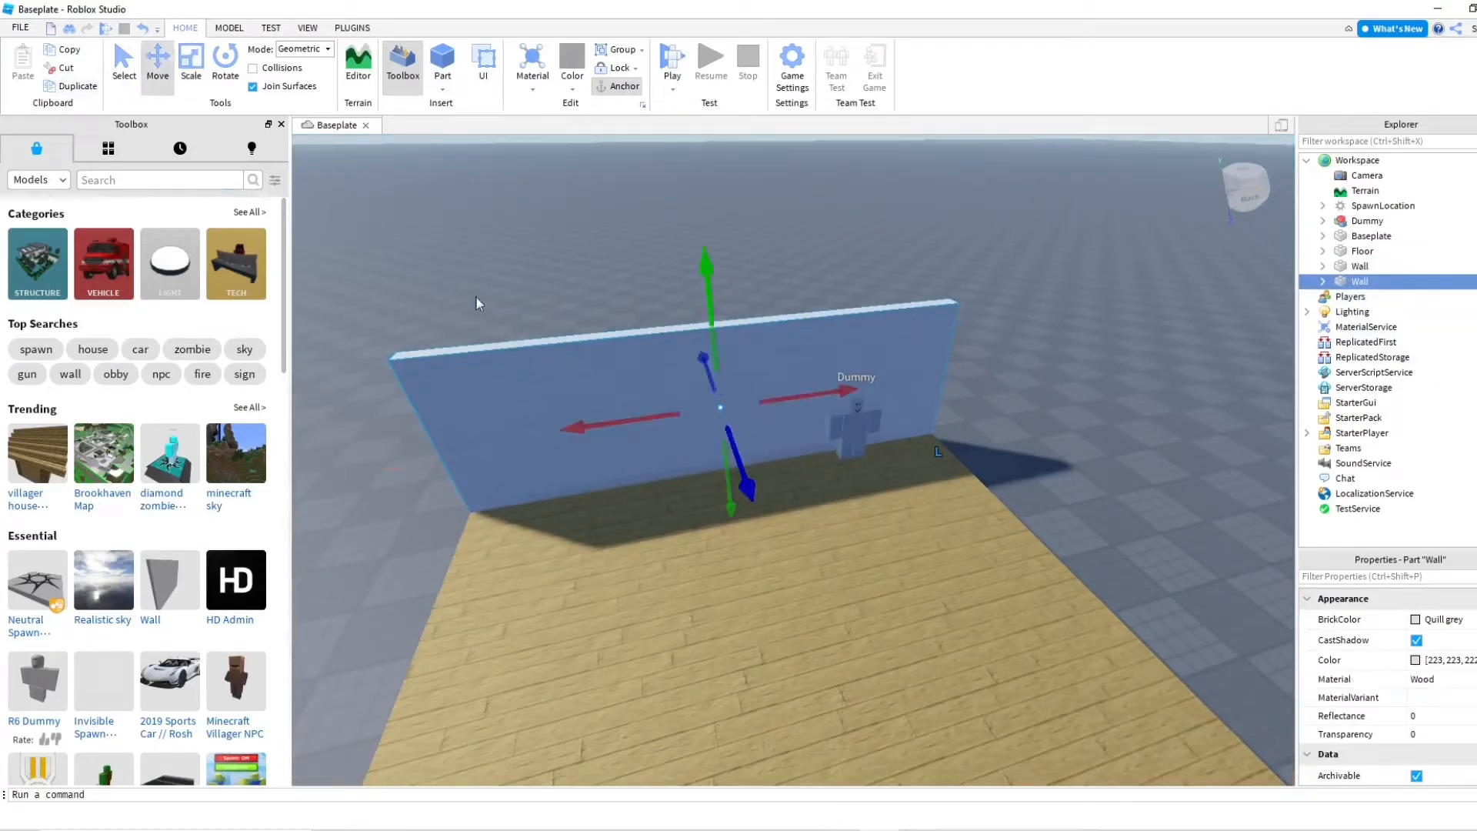
{"action": "right_click_drag", "start_coordinate": [732, 444], "coordinate": [786, 457]}
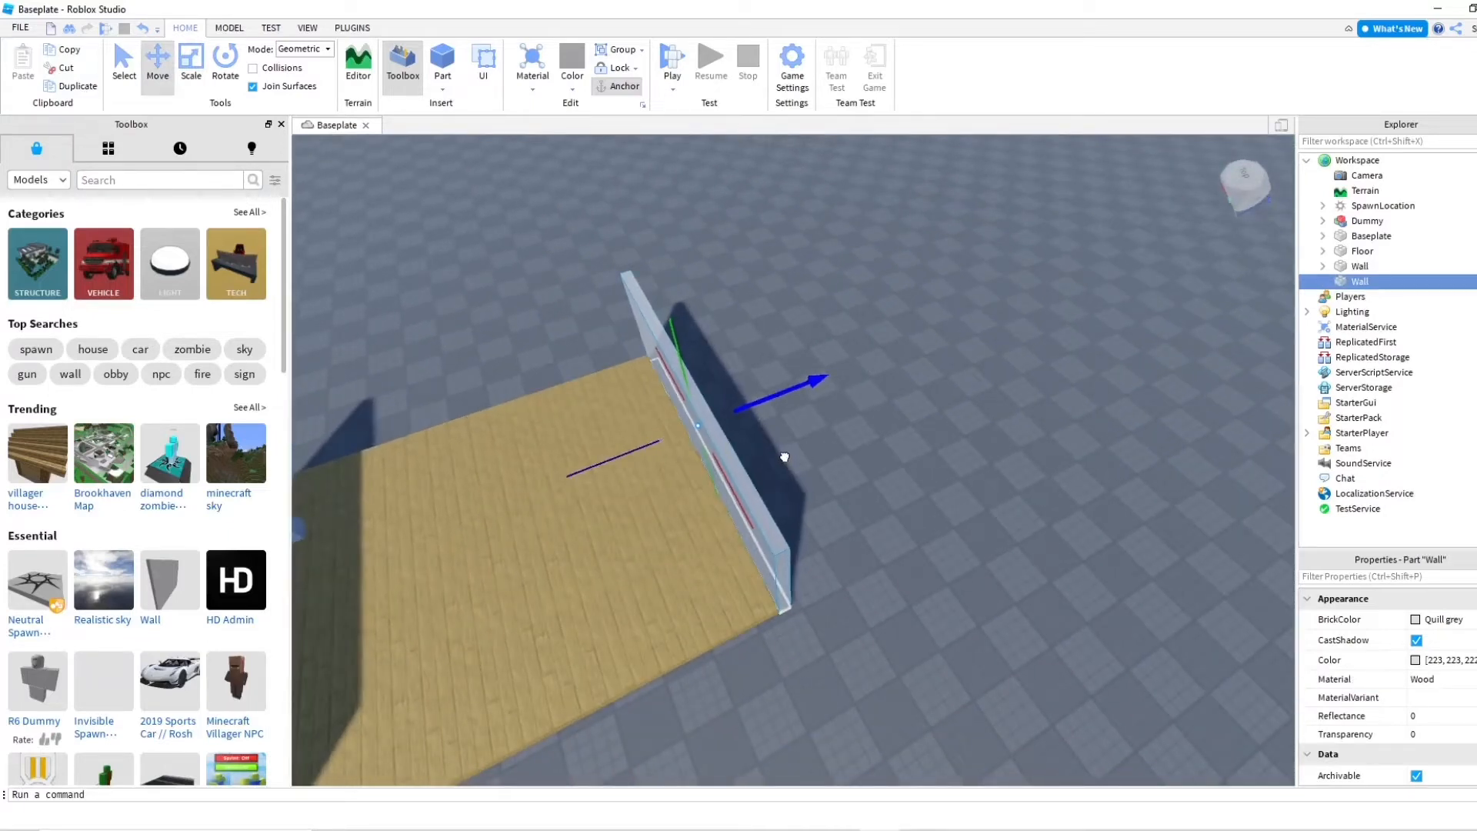
{"action": "right_click_drag", "start_coordinate": [783, 457], "coordinate": [779, 469]}
Duplicate the second wall and shrink the copy to a short piece at the corner of the floor
{"action": "left_click", "coordinate": [77, 86]}
{"action": "right_click_drag", "start_coordinate": [603, 359], "coordinate": [792, 448]}
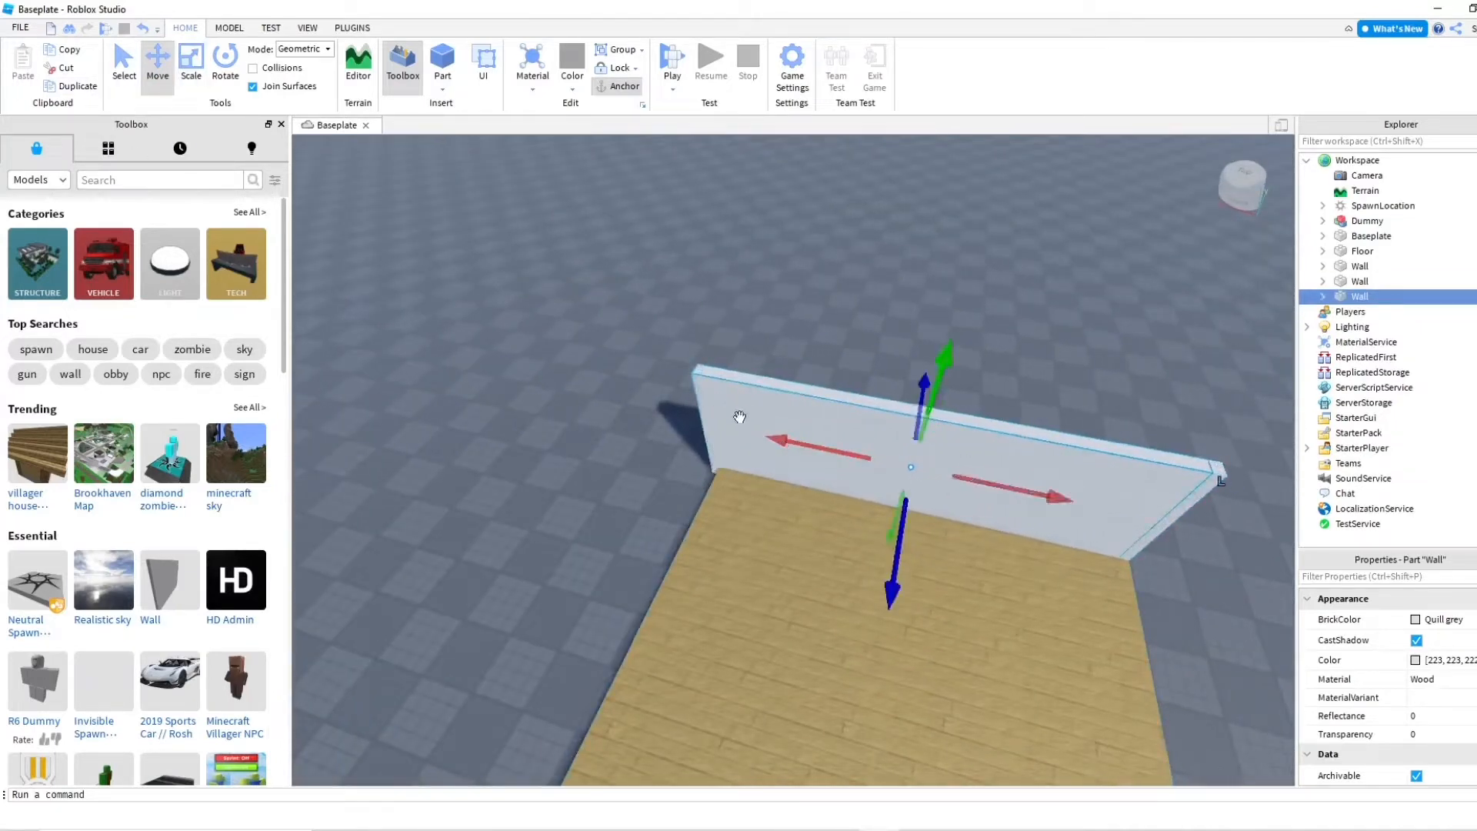
{"action": "left_click_drag", "start_coordinate": [772, 436], "coordinate": [773, 436]}
{"action": "key", "text": "d"}
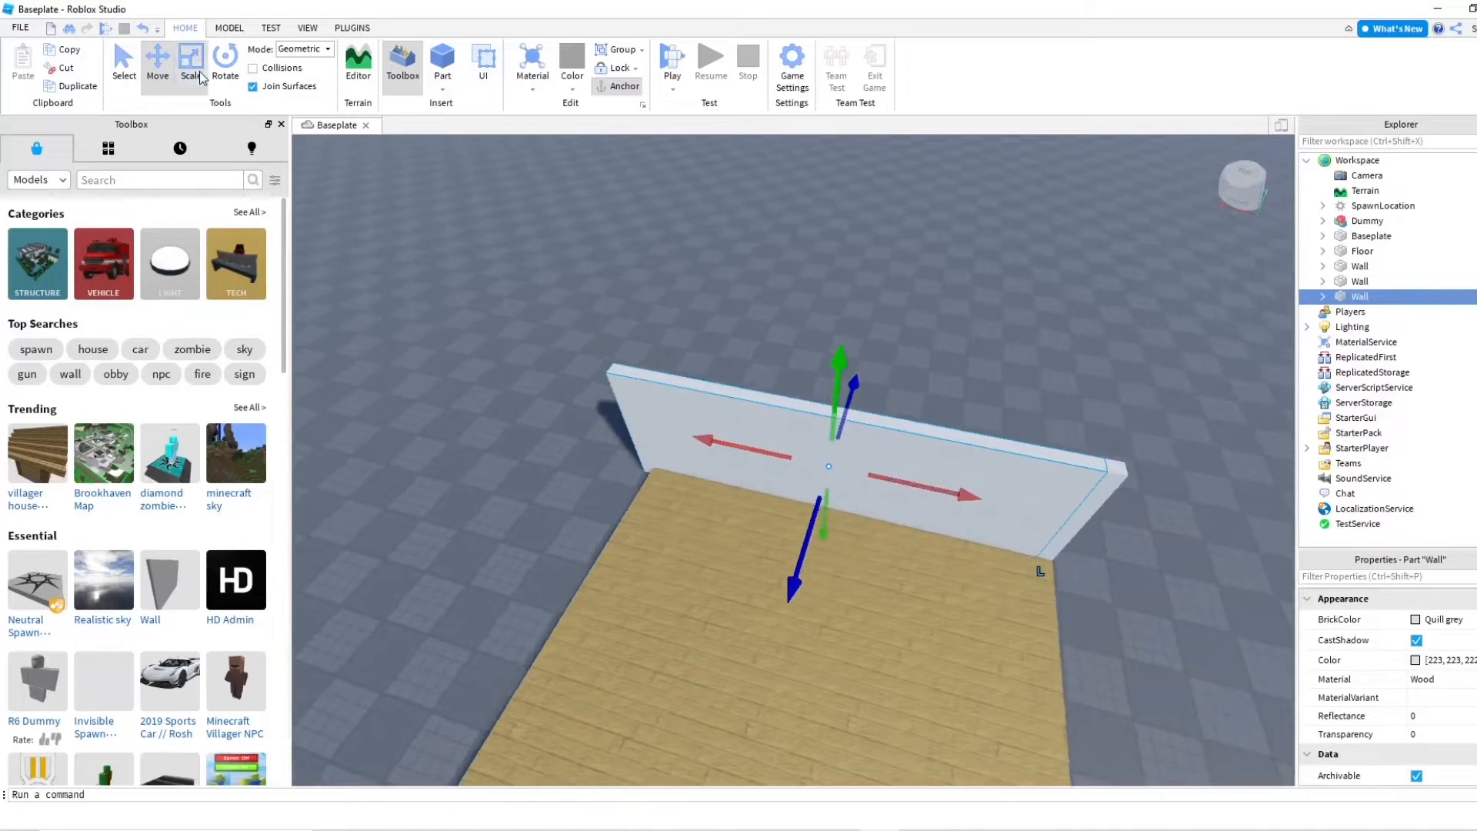
{"action": "left_click", "coordinate": [202, 77]}
{"action": "left_click_drag", "start_coordinate": [1105, 527], "coordinate": [955, 487]}
{"action": "key", "text": "a"}
{"action": "key", "text": "a"}
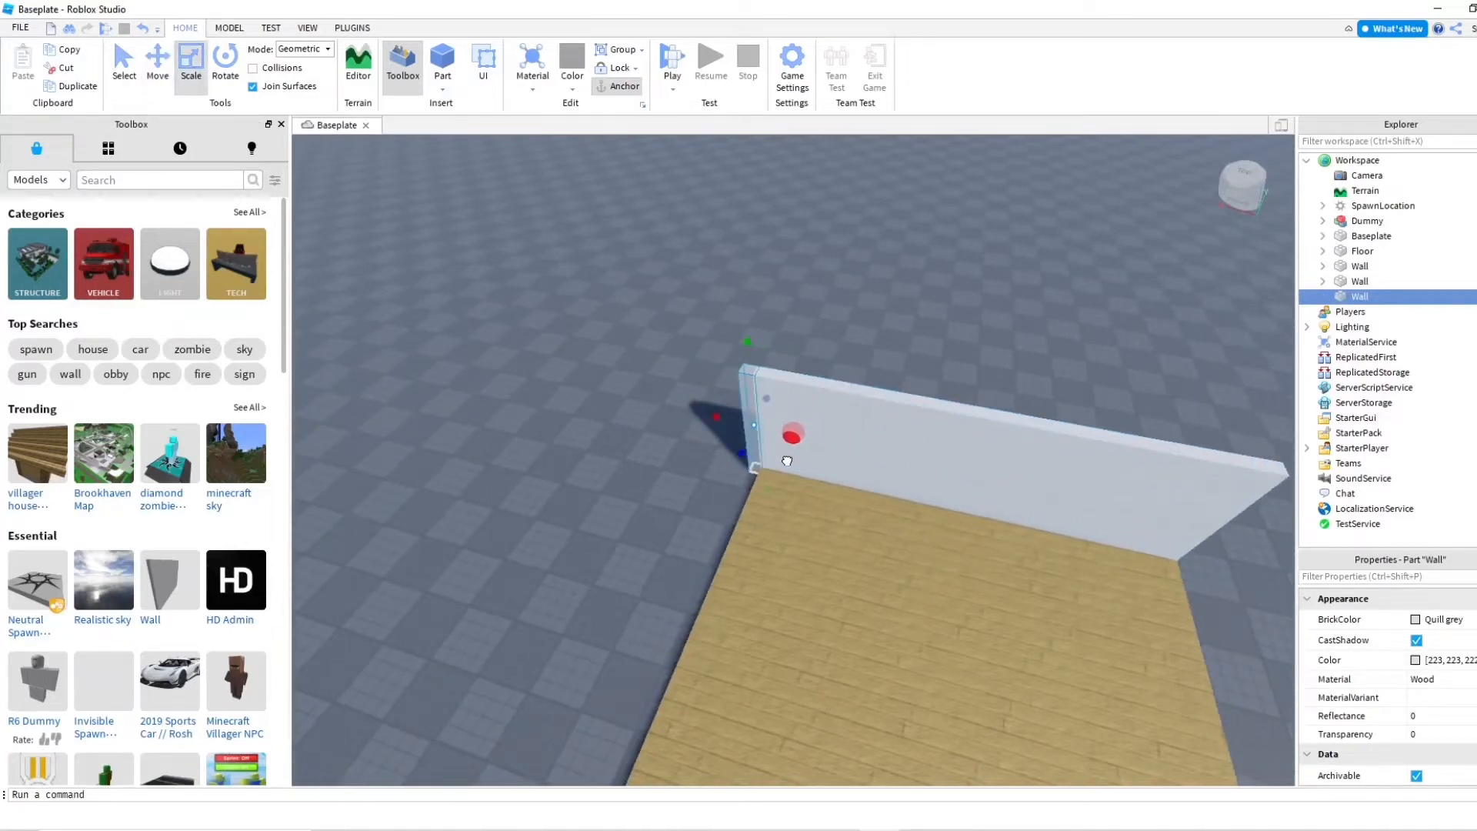
{"action": "key", "text": "a"}
Stretch the short corner piece along the floor's open side to form a connecting side wall
{"action": "right_click_drag", "start_coordinate": [785, 460], "coordinate": [782, 477]}
{"action": "left_click_drag", "start_coordinate": [755, 436], "coordinate": [778, 443]}
{"action": "key", "text": "a"}
{"action": "right_click_drag", "start_coordinate": [777, 443], "coordinate": [817, 454]}
{"action": "left_click_drag", "start_coordinate": [778, 443], "coordinate": [886, 446]}
{"action": "key", "text": "d"}
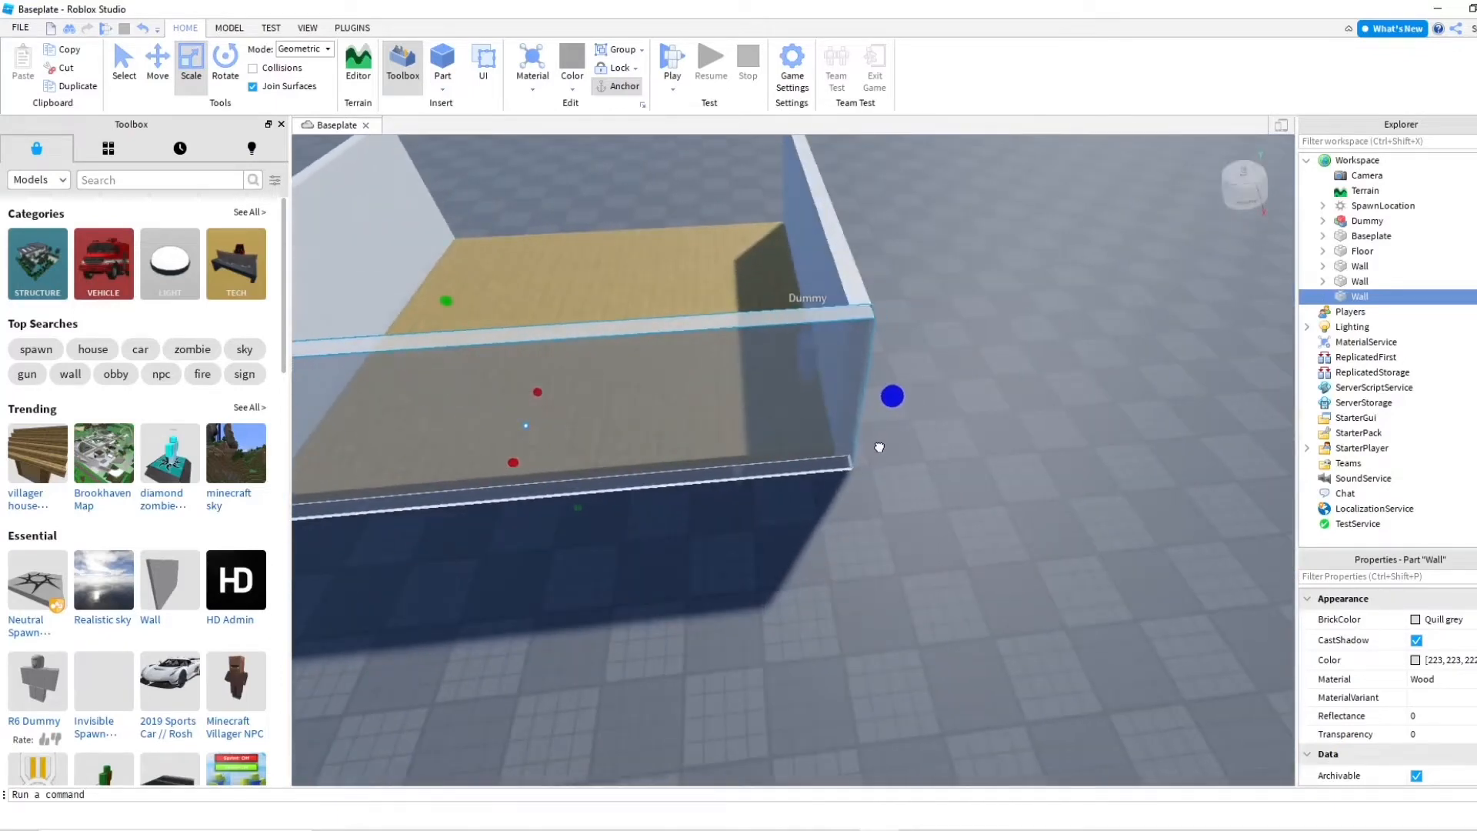
{"action": "key", "text": "d"}
Adjust the side wall's thickness and length, leaving an opening between its end and the opposite wall
{"action": "right_click_drag", "start_coordinate": [879, 447], "coordinate": [820, 445]}
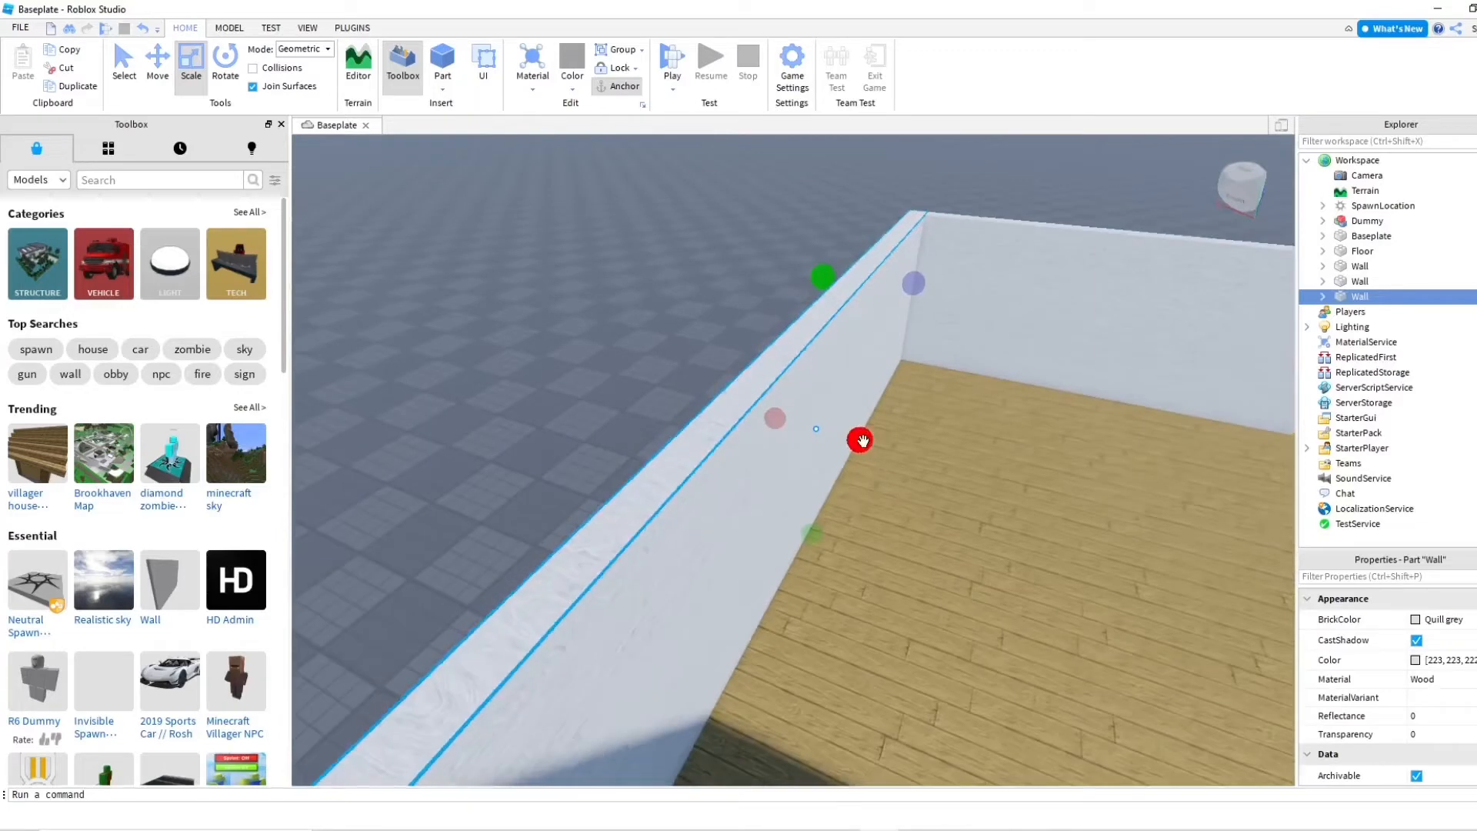
{"action": "left_click_drag", "start_coordinate": [861, 440], "coordinate": [864, 441]}
{"action": "right_click_drag", "start_coordinate": [864, 441], "coordinate": [899, 405]}
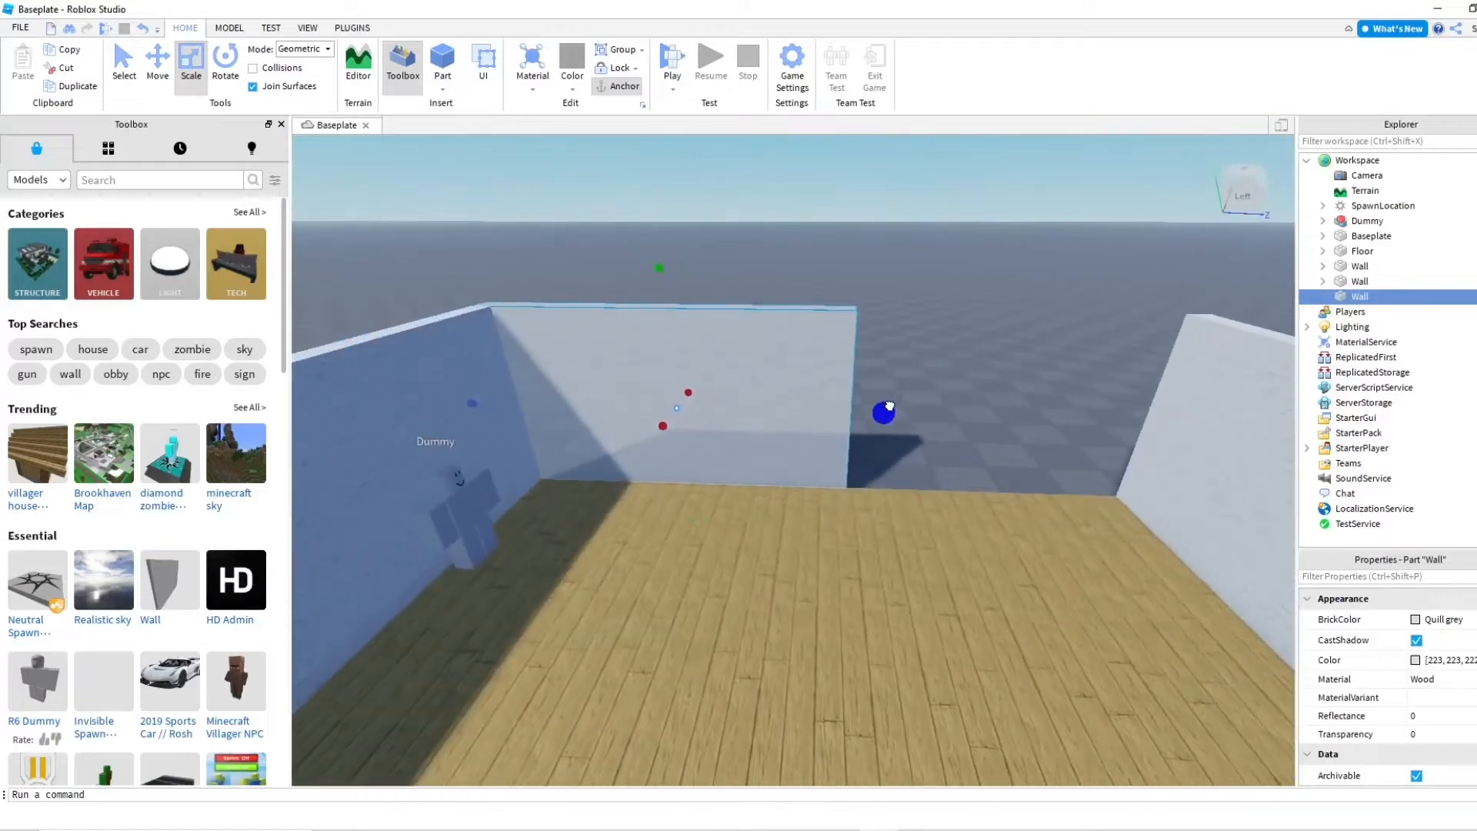
{"action": "left_click_drag", "start_coordinate": [888, 407], "coordinate": [903, 407]}
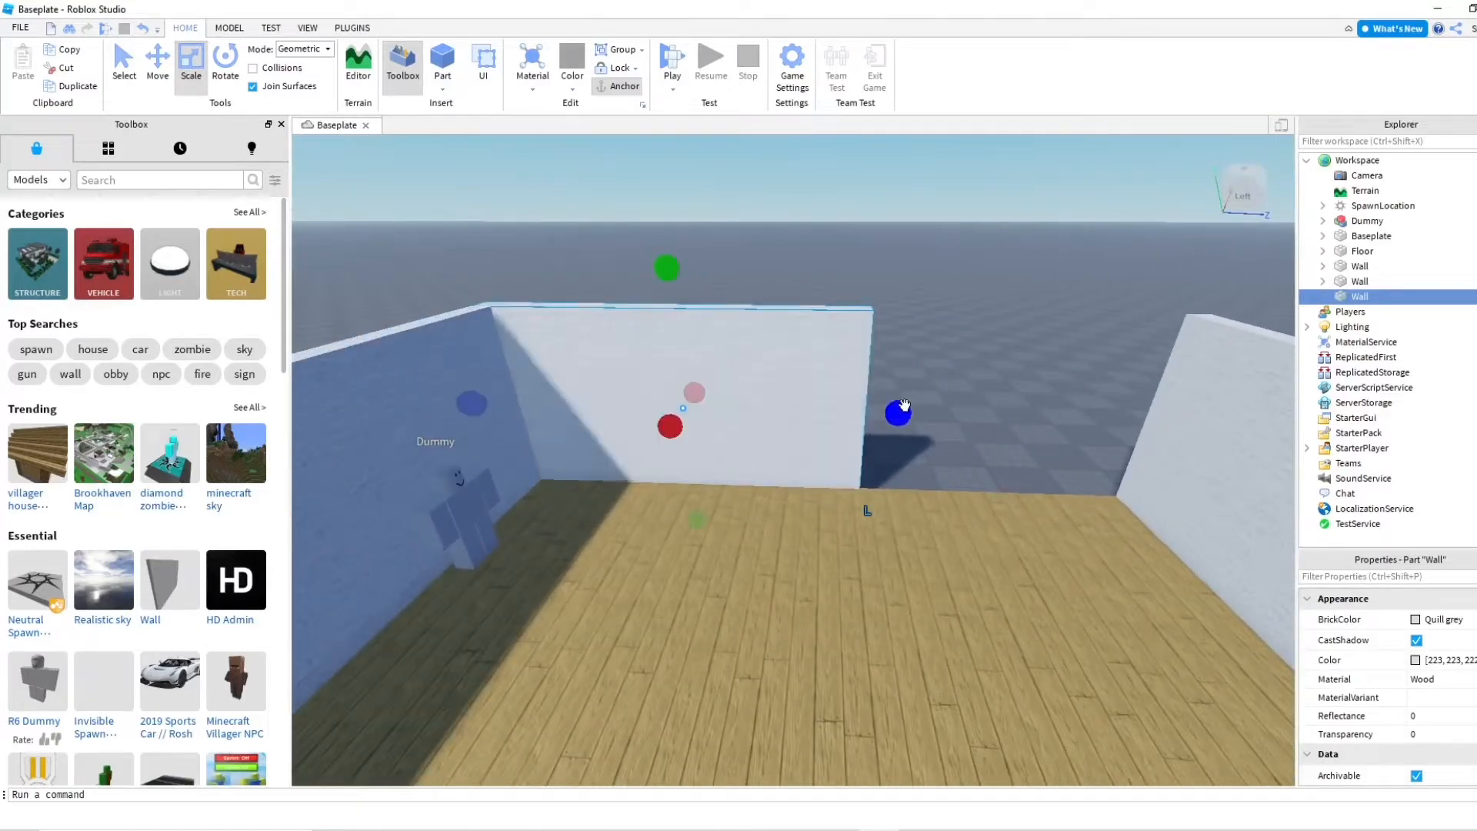
Duplicate the side wall and move the copy across the gap to the opposite wall
{"action": "key", "text": "d"}
{"action": "key", "text": "w"}
{"action": "left_click", "coordinate": [82, 87]}
{"action": "left_click", "coordinate": [162, 62]}
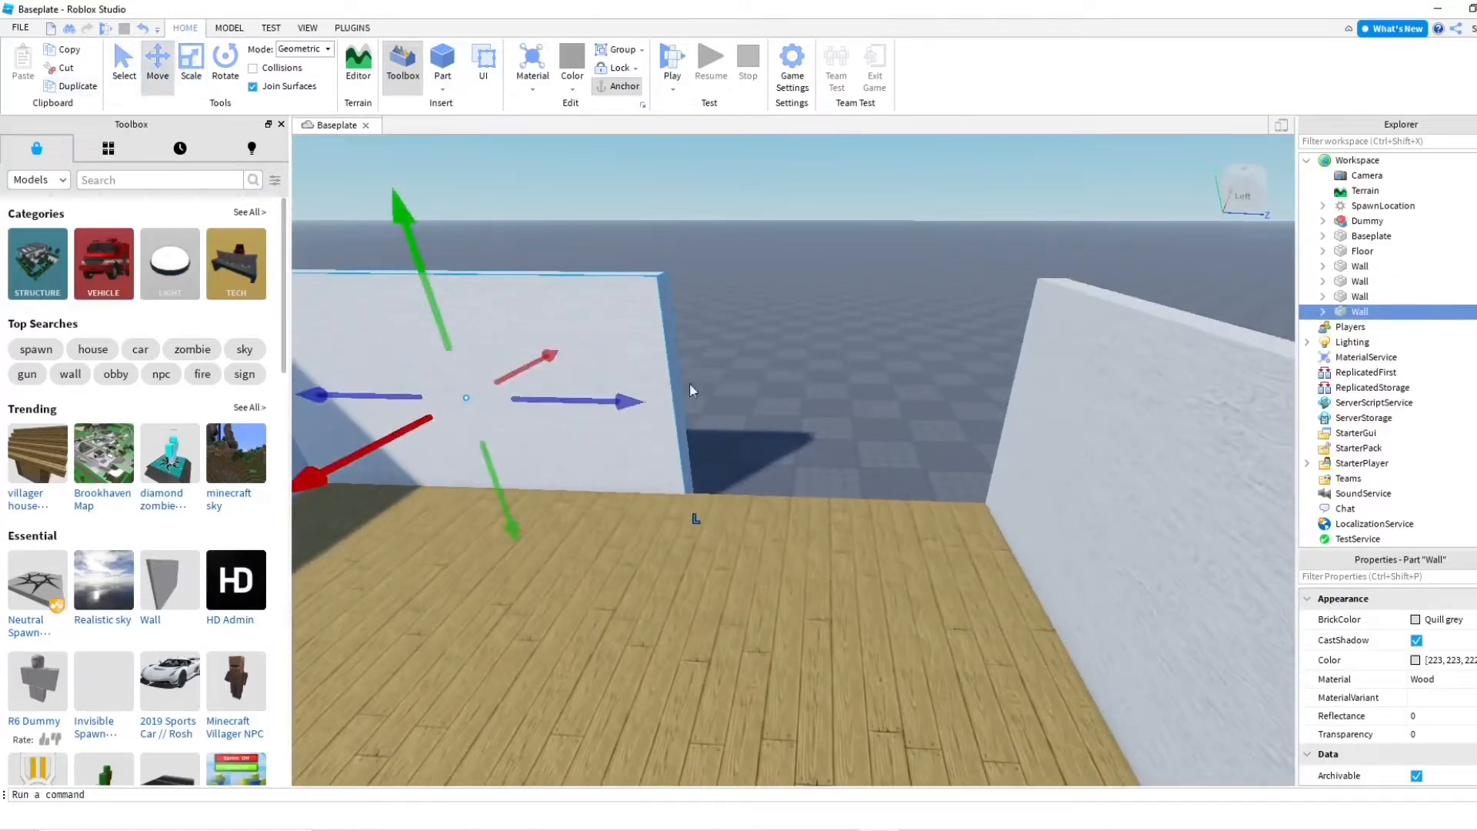
{"action": "left_click_drag", "start_coordinate": [665, 397], "coordinate": [919, 409]}
{"action": "right_click_drag", "start_coordinate": [919, 409], "coordinate": [919, 416]}
{"action": "key", "text": "w"}
{"action": "key", "text": "s"}
{"action": "key", "text": "a"}
{"action": "key", "text": "w"}
{"action": "key", "text": "s"}
Shorten the copied side wall to a narrow section at the far corner, leaving a gap for a window
{"action": "left_click", "coordinate": [190, 68]}
{"action": "key", "text": "w"}
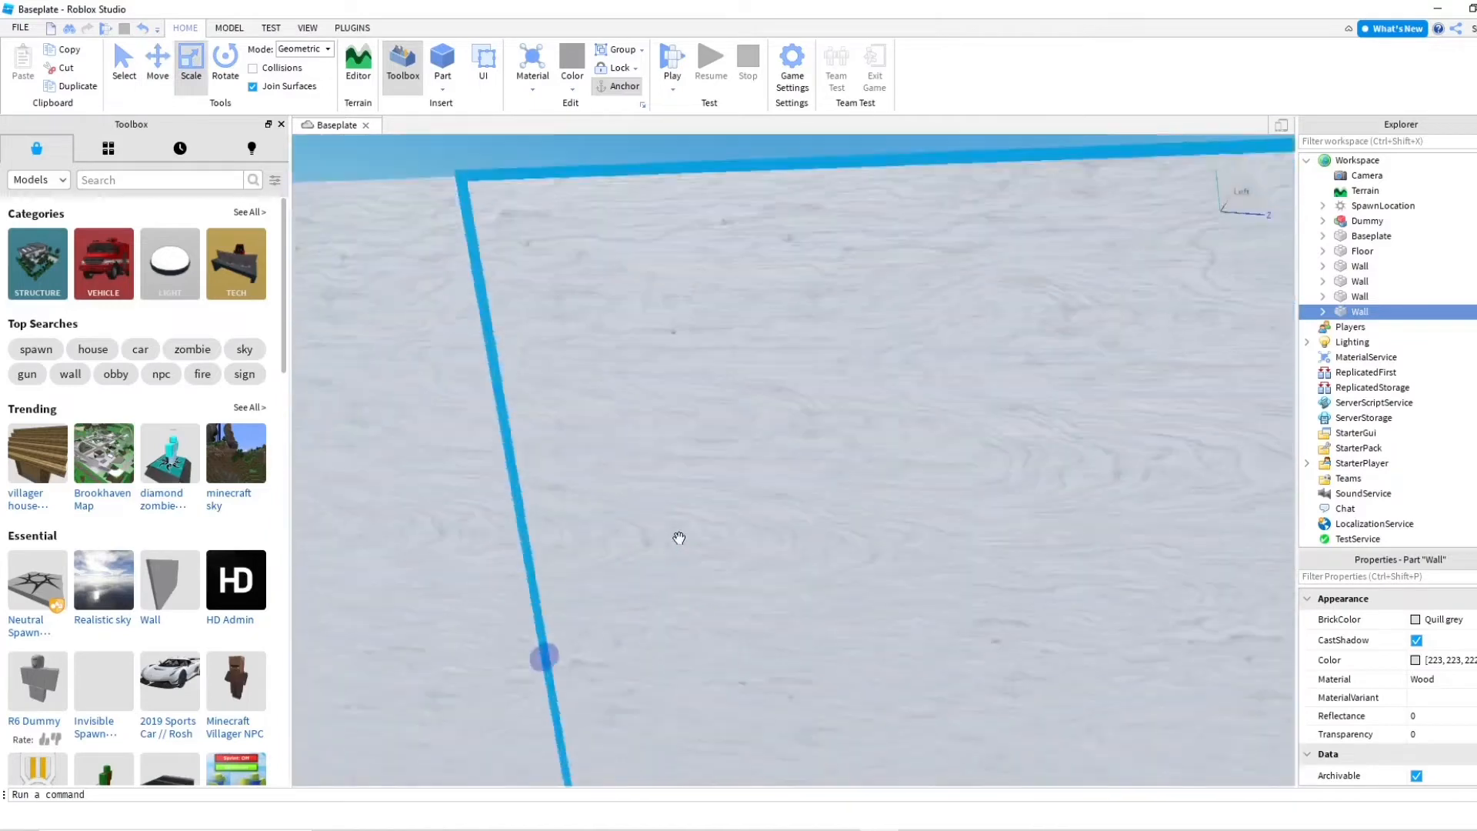
{"action": "key", "text": "s"}
{"action": "left_click_drag", "start_coordinate": [686, 569], "coordinate": [797, 572]}
{"action": "key", "text": "s"}
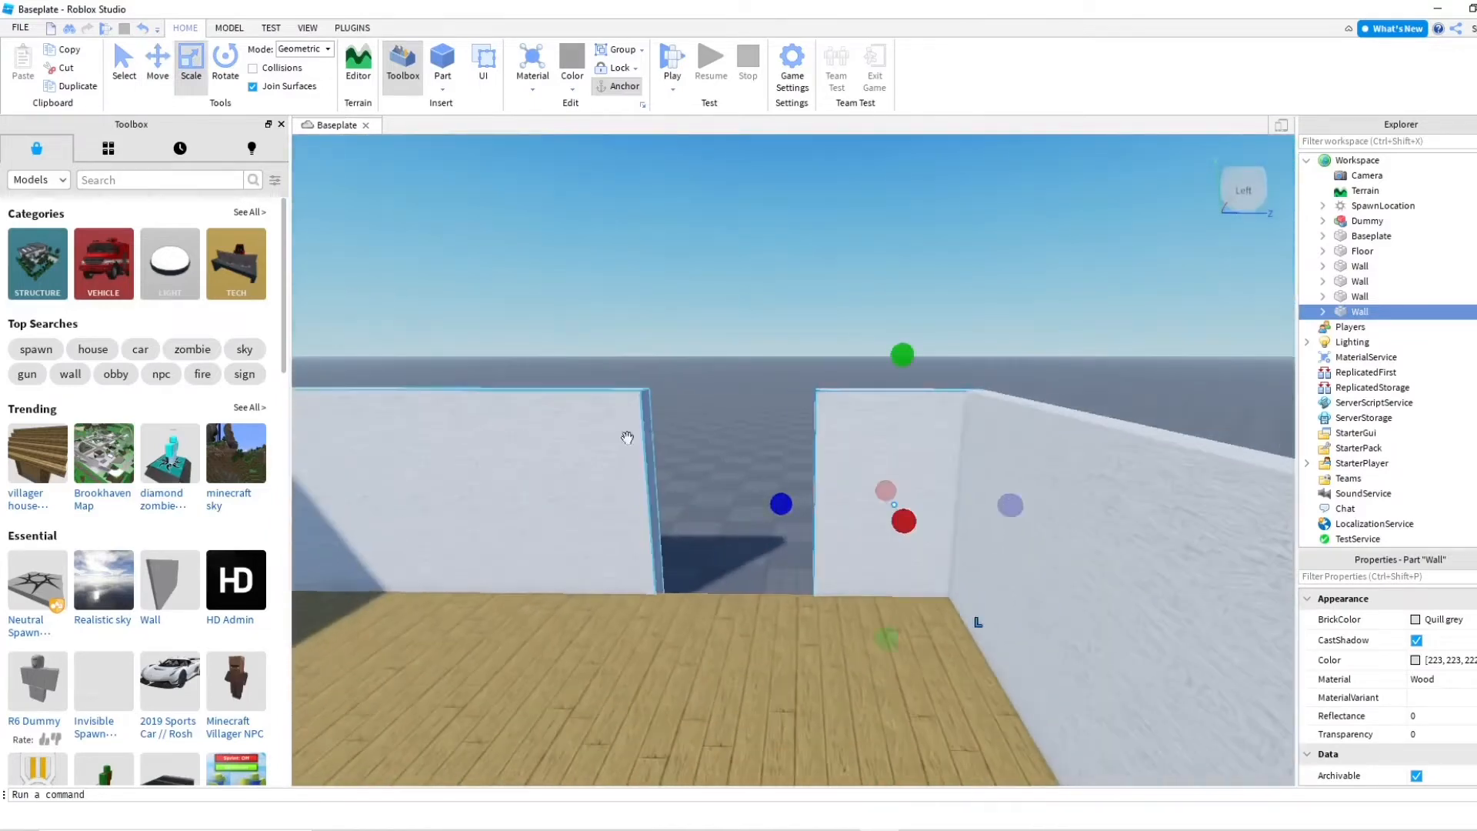
{"action": "right_click_drag", "start_coordinate": [860, 512], "coordinate": [860, 523]}
{"action": "key", "text": "w"}
{"action": "key", "text": "w"}
{"action": "left_click_drag", "start_coordinate": [854, 479], "coordinate": [860, 482]}
{"action": "right_click_drag", "start_coordinate": [826, 505], "coordinate": [821, 506]}
{"action": "key", "text": "s"}
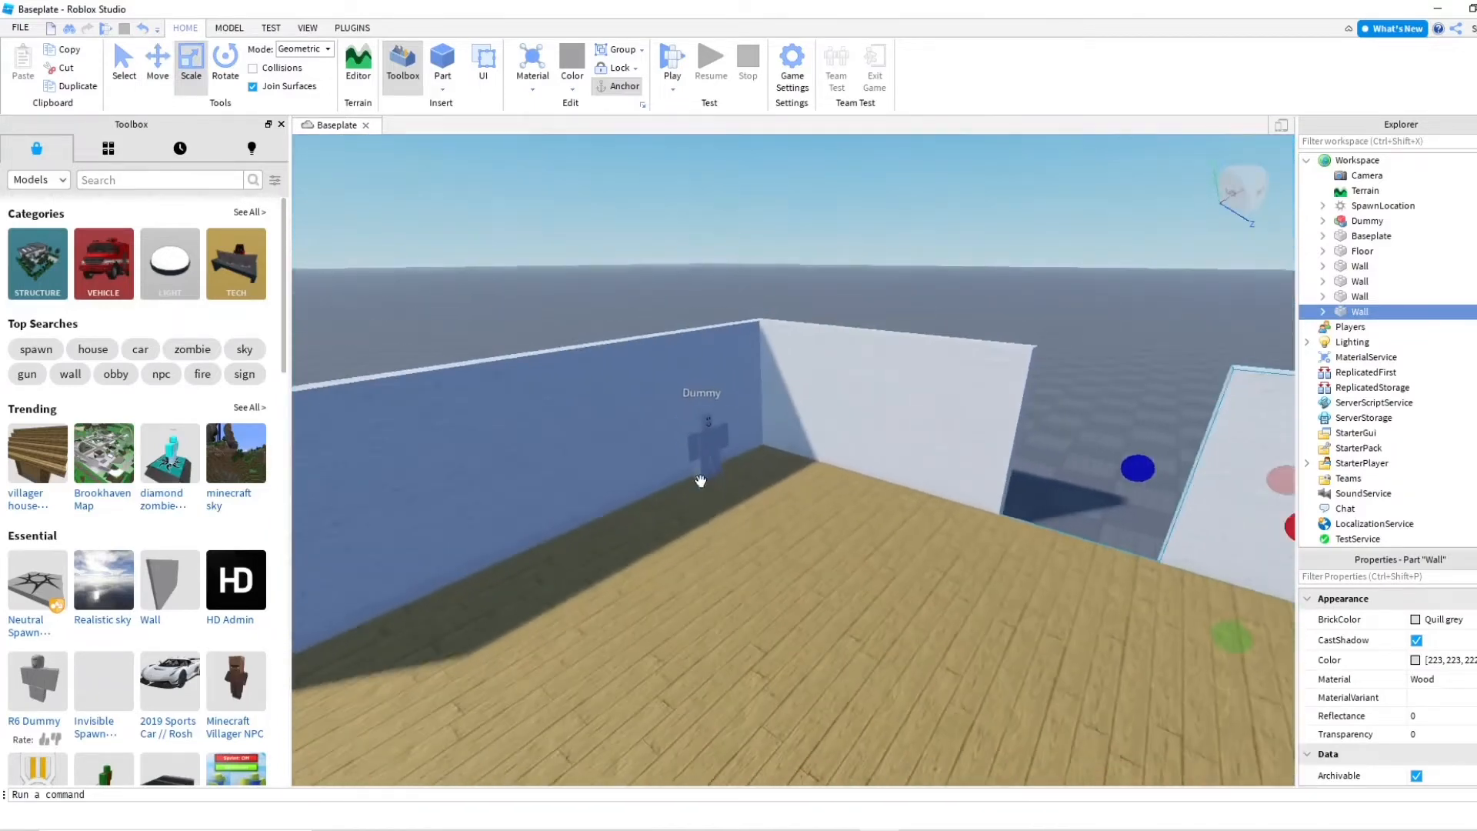
Move the dummy in front of the gap in the side wall as a size reference
{"action": "left_click_drag", "start_coordinate": [699, 477], "coordinate": [778, 466]}
{"action": "right_click_drag", "start_coordinate": [778, 466], "coordinate": [784, 466]}
{"action": "left_click_drag", "start_coordinate": [779, 466], "coordinate": [758, 463]}
{"action": "right_click_drag", "start_coordinate": [757, 463], "coordinate": [760, 457]}
{"action": "key", "text": "w"}
Adjust the short wall section's free end to refine the window gap's width against the dummy
{"action": "left_click", "coordinate": [913, 440]}
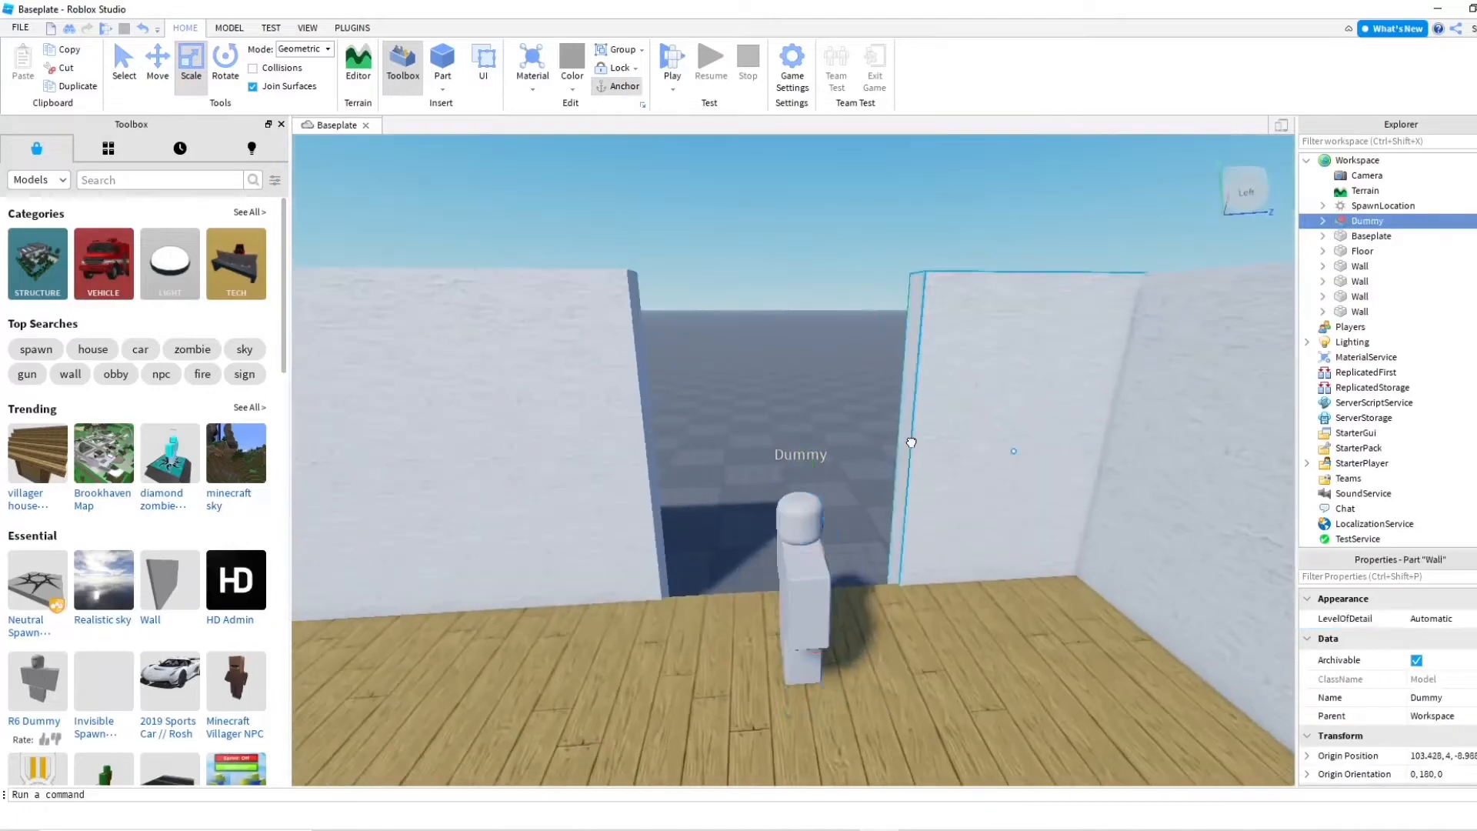
{"action": "left_click_drag", "start_coordinate": [864, 455], "coordinate": [850, 454]}
{"action": "right_click_drag", "start_coordinate": [870, 488], "coordinate": [838, 468]}
{"action": "key", "text": "d"}
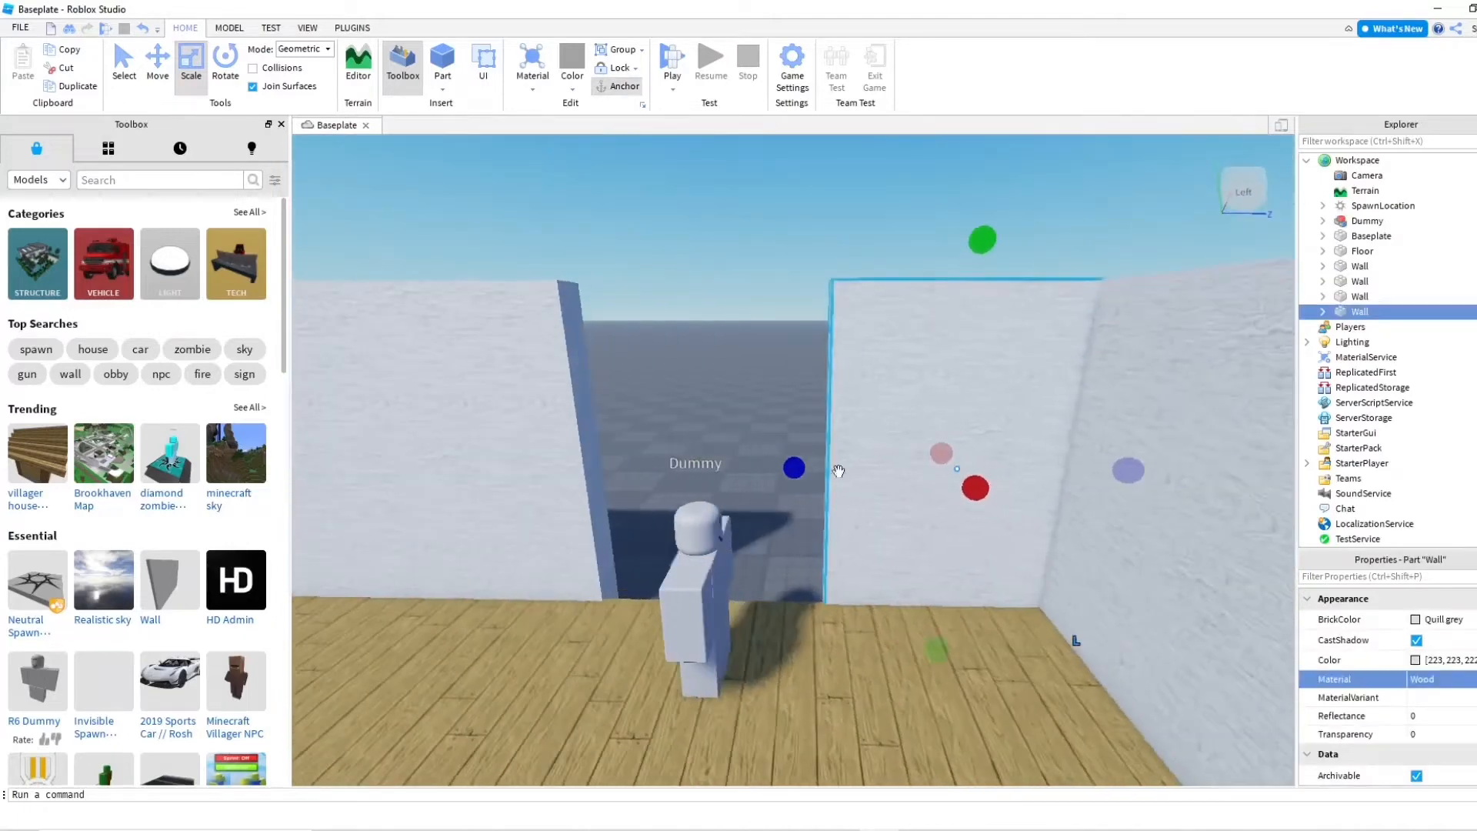
Duplicate the short wall section and scale the copy into a low wall spanning the bottom of the gap
{"action": "key", "text": "ctrl+d"}
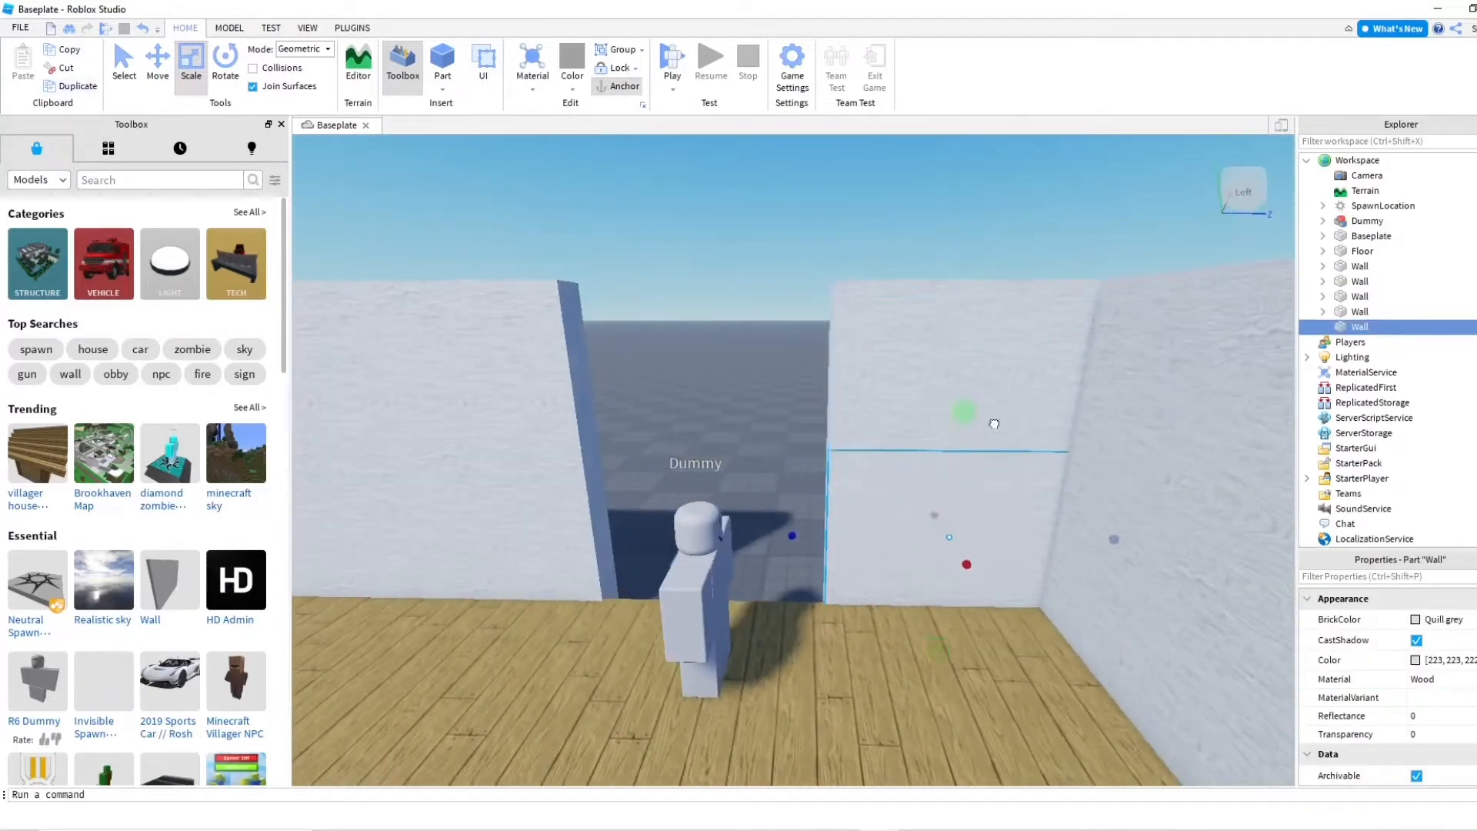
{"action": "left_click_drag", "start_coordinate": [792, 567], "coordinate": [490, 566]}
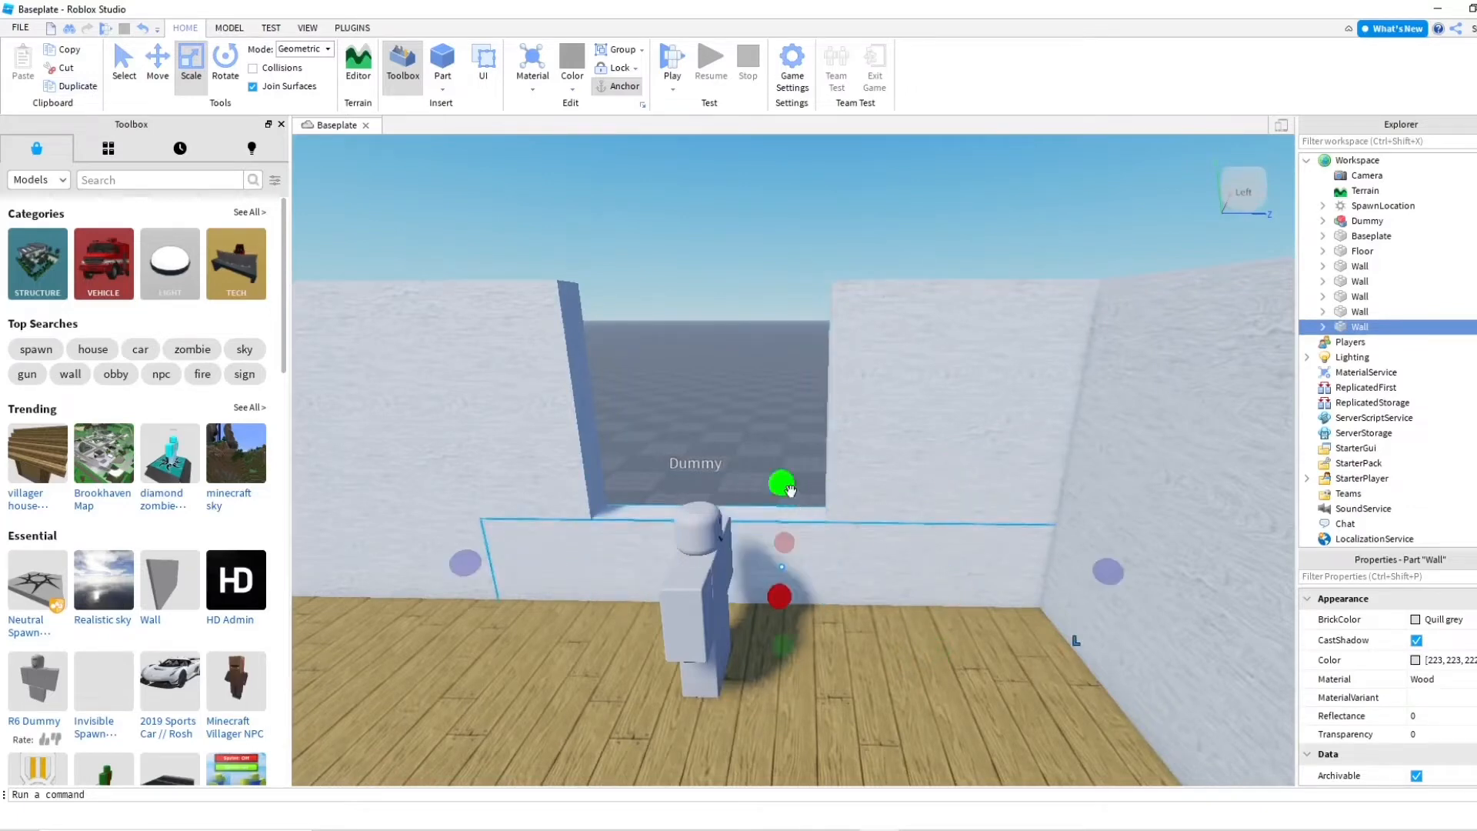
{"action": "left_click_drag", "start_coordinate": [790, 490], "coordinate": [781, 508]}
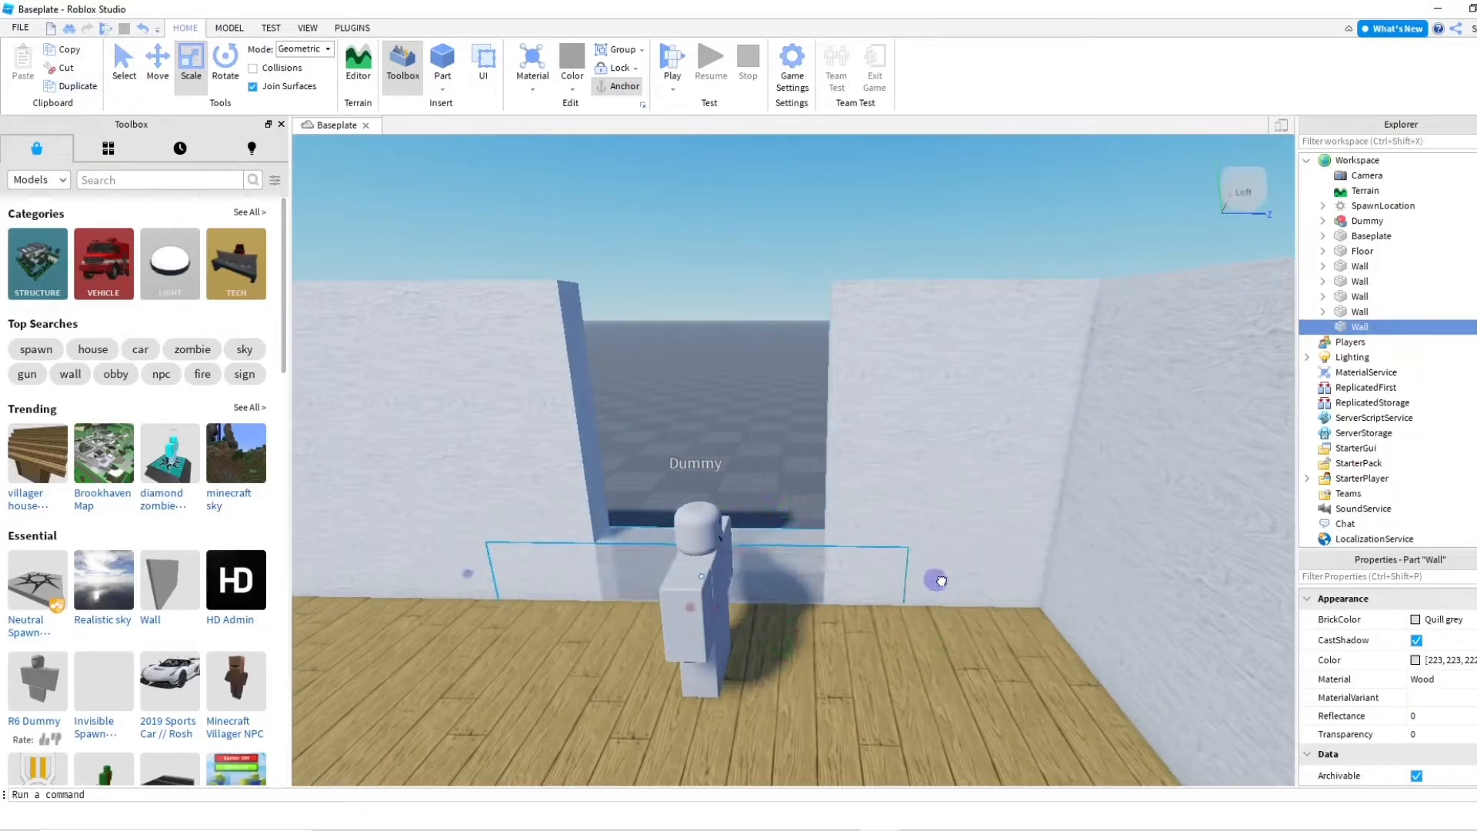
{"action": "left_click_drag", "start_coordinate": [465, 573], "coordinate": [566, 576]}
Fine-tune the low wall's height below the window gap against the dummy
{"action": "key", "text": "w"}
{"action": "right_click_drag", "start_coordinate": [785, 574], "coordinate": [783, 573]}
{"action": "key", "text": "s"}
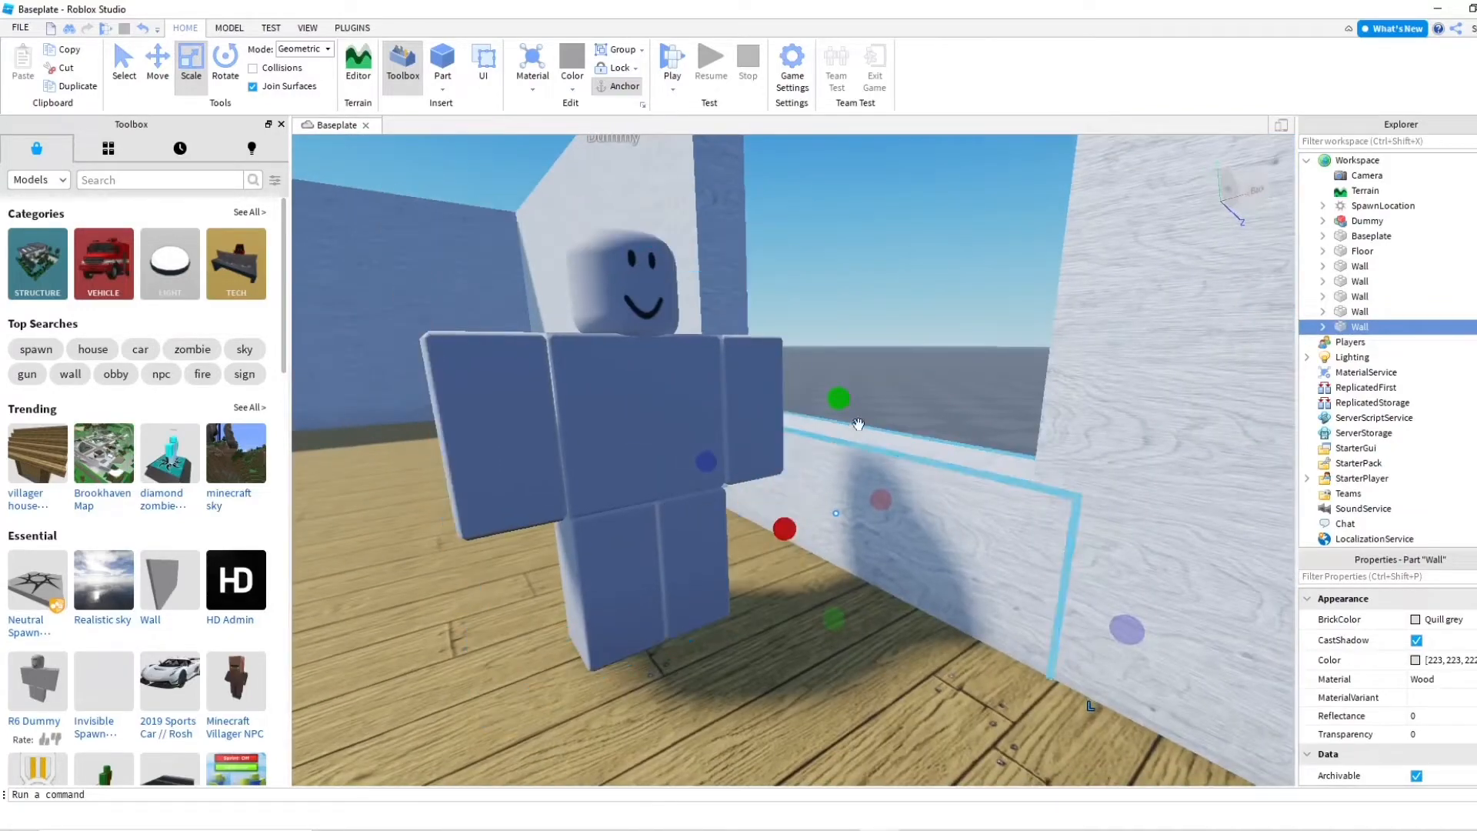
{"action": "left_click_drag", "start_coordinate": [841, 404], "coordinate": [843, 404]}
{"action": "key", "text": "s"}
{"action": "right_click_drag", "start_coordinate": [883, 436], "coordinate": [877, 435]}
{"action": "key", "text": "w"}
{"action": "key", "text": "s"}
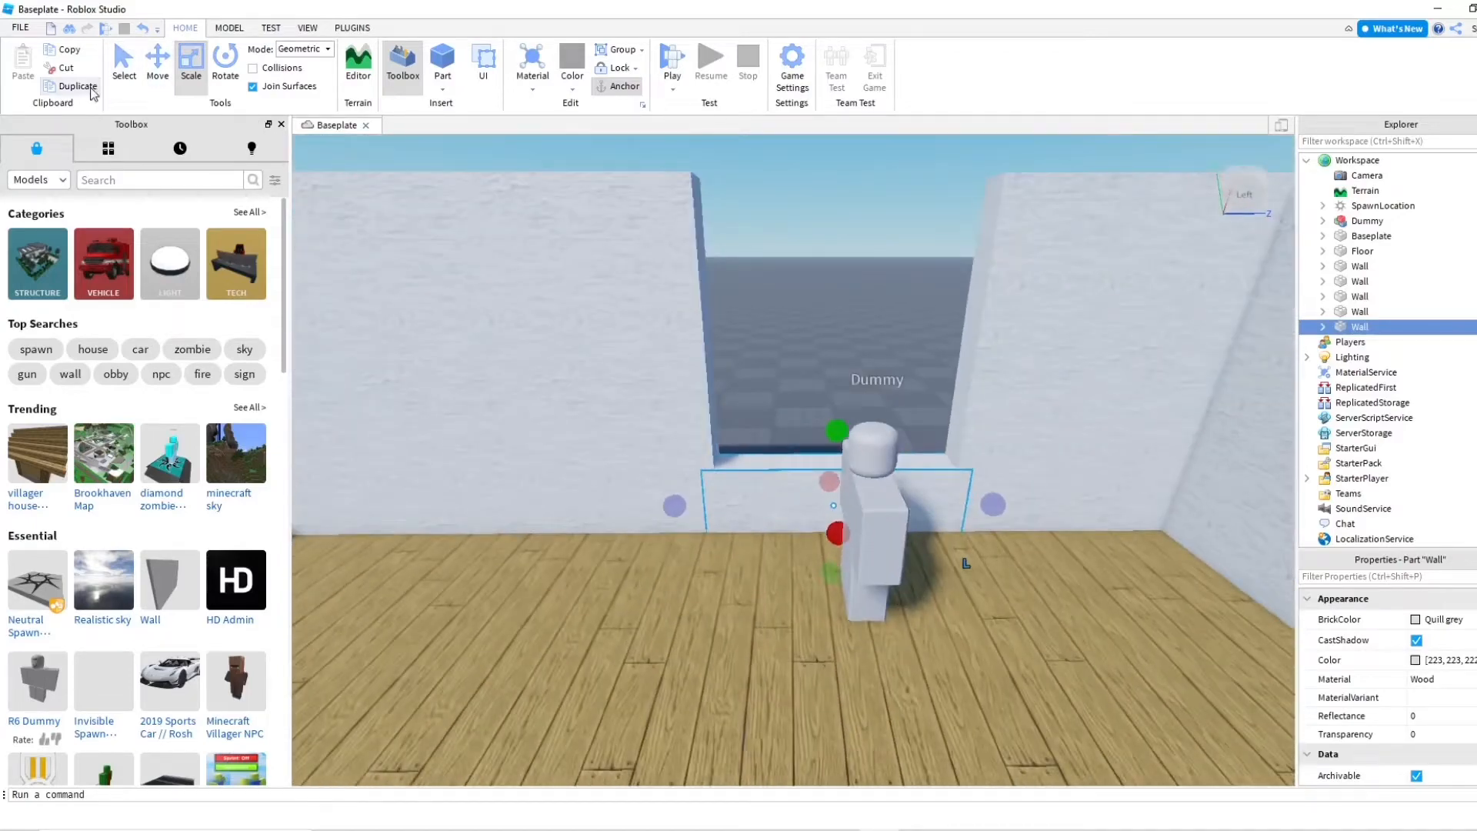
Duplicate the low wall and raise the copy to the top of the gap, level with the wall tops
{"action": "key", "text": "ctrl+d"}
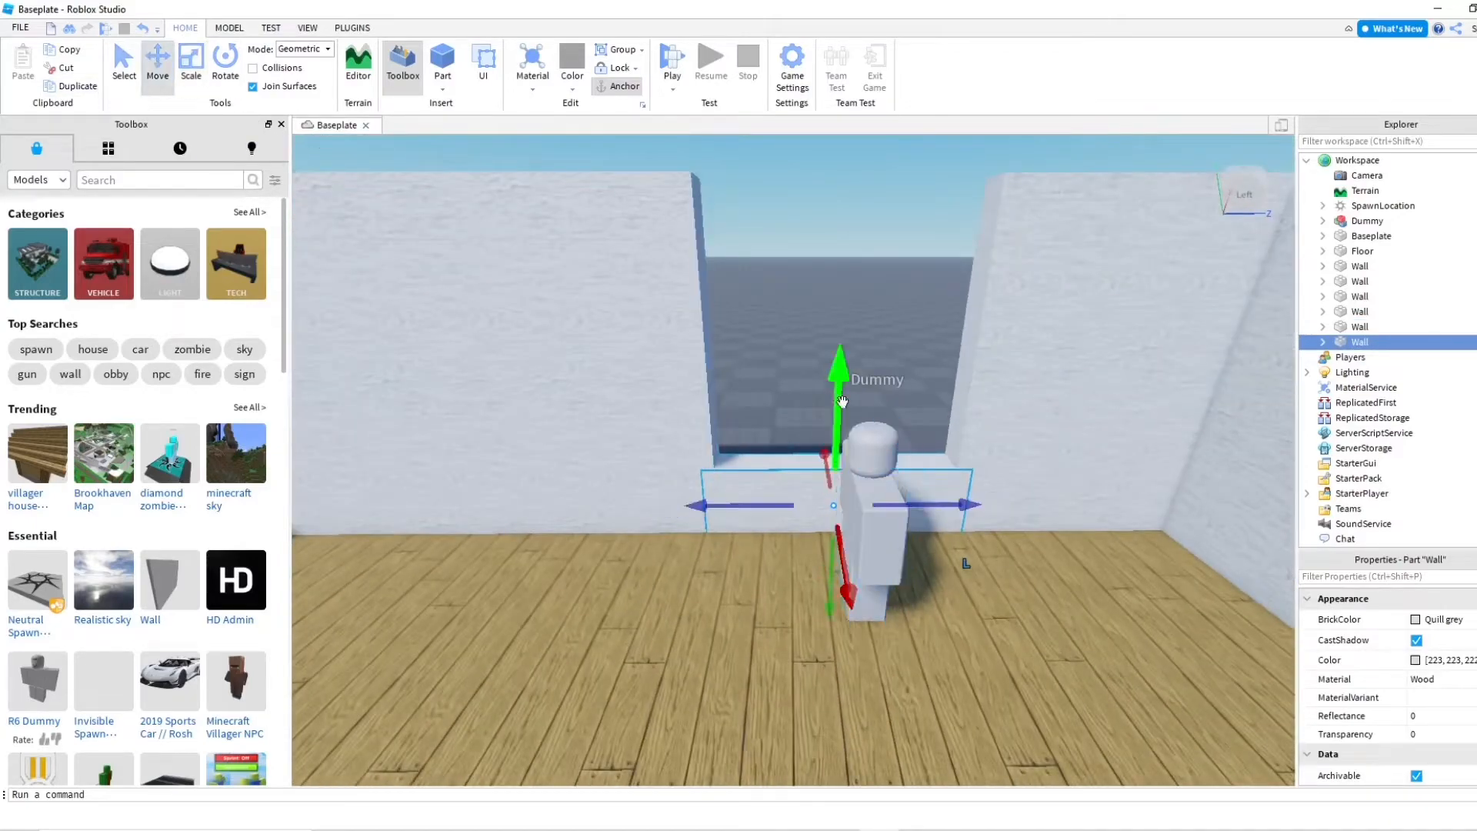
{"action": "key", "text": "s"}
{"action": "left_click_drag", "start_coordinate": [824, 281], "coordinate": [871, 185]}
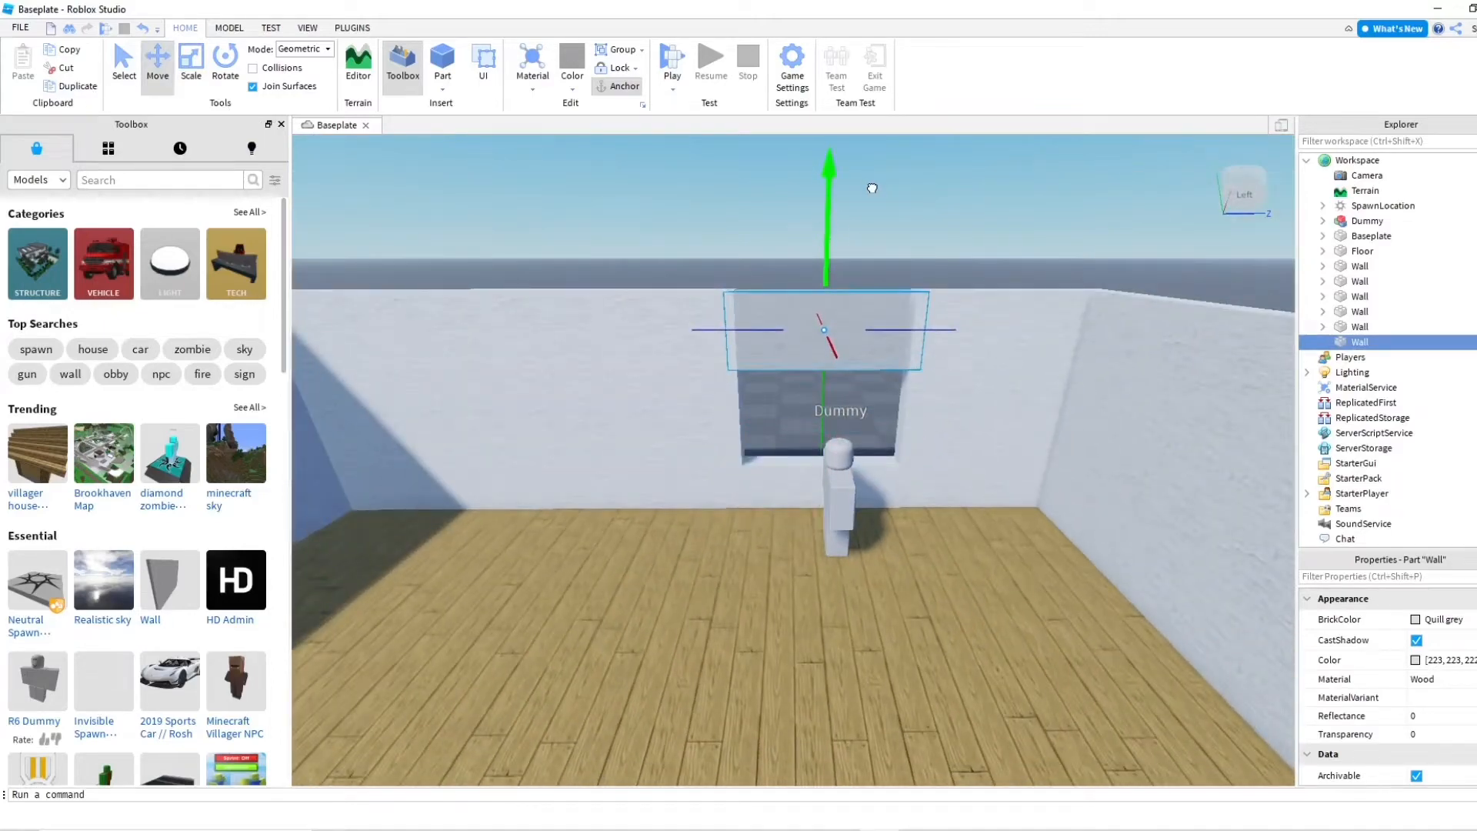
Examine the raised piece's alignment with the tops and faces of the adjoining walls
{"action": "right_click_drag", "start_coordinate": [935, 284], "coordinate": [932, 331]}
{"action": "key", "text": "w"}
{"action": "key", "text": "s"}
{"action": "key", "text": "s"}
{"action": "key", "text": "w"}
{"action": "key", "text": "w"}
{"action": "left_click", "coordinate": [933, 331]}
{"action": "key", "text": "s"}
{"action": "left_click", "coordinate": [930, 514]}
{"action": "right_click_drag", "start_coordinate": [929, 514], "coordinate": [929, 518]}
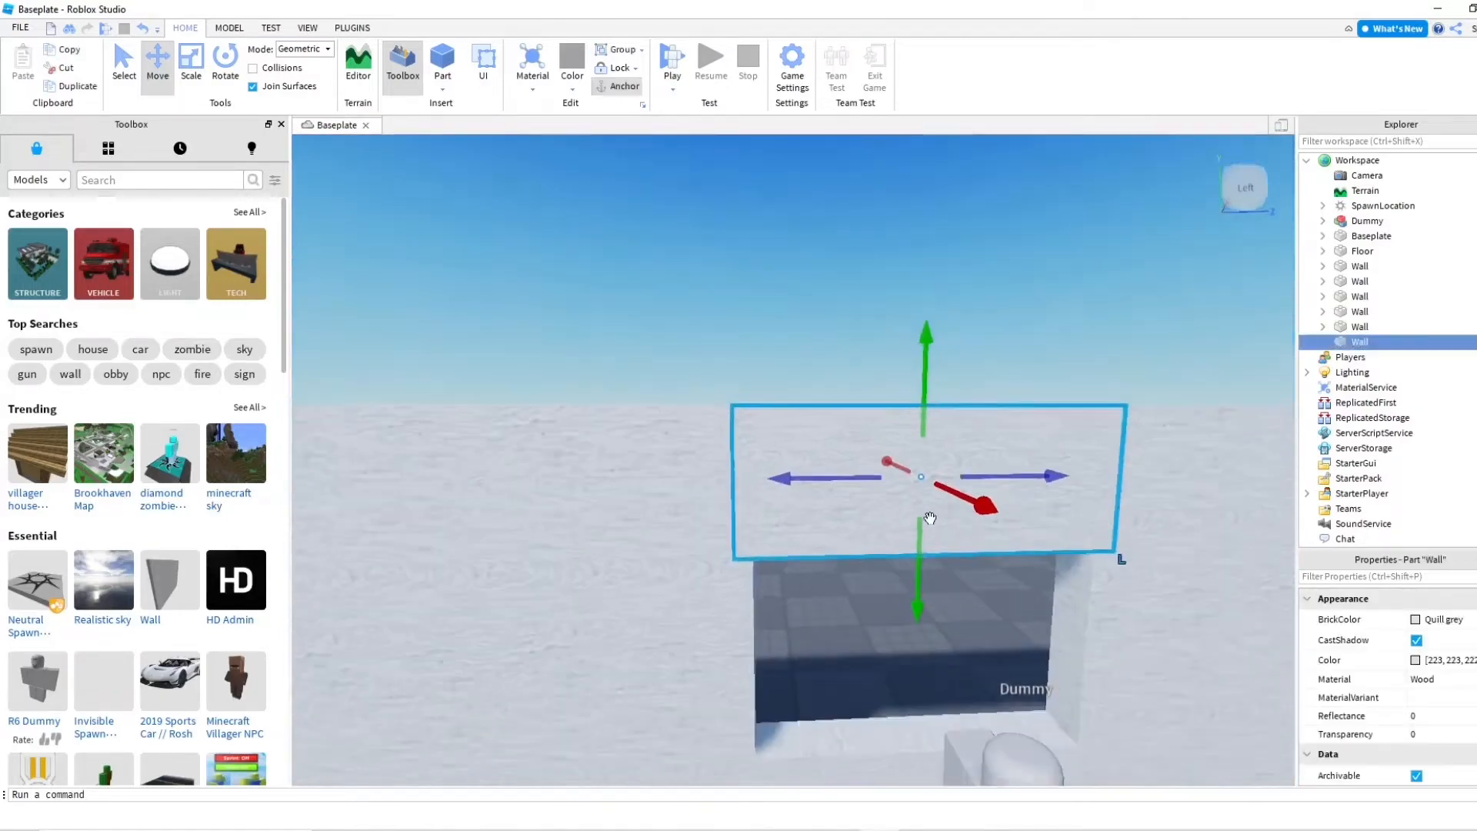
{"action": "left_click", "coordinate": [804, 303]}
{"action": "right_click_drag", "start_coordinate": [846, 327], "coordinate": [846, 325]}
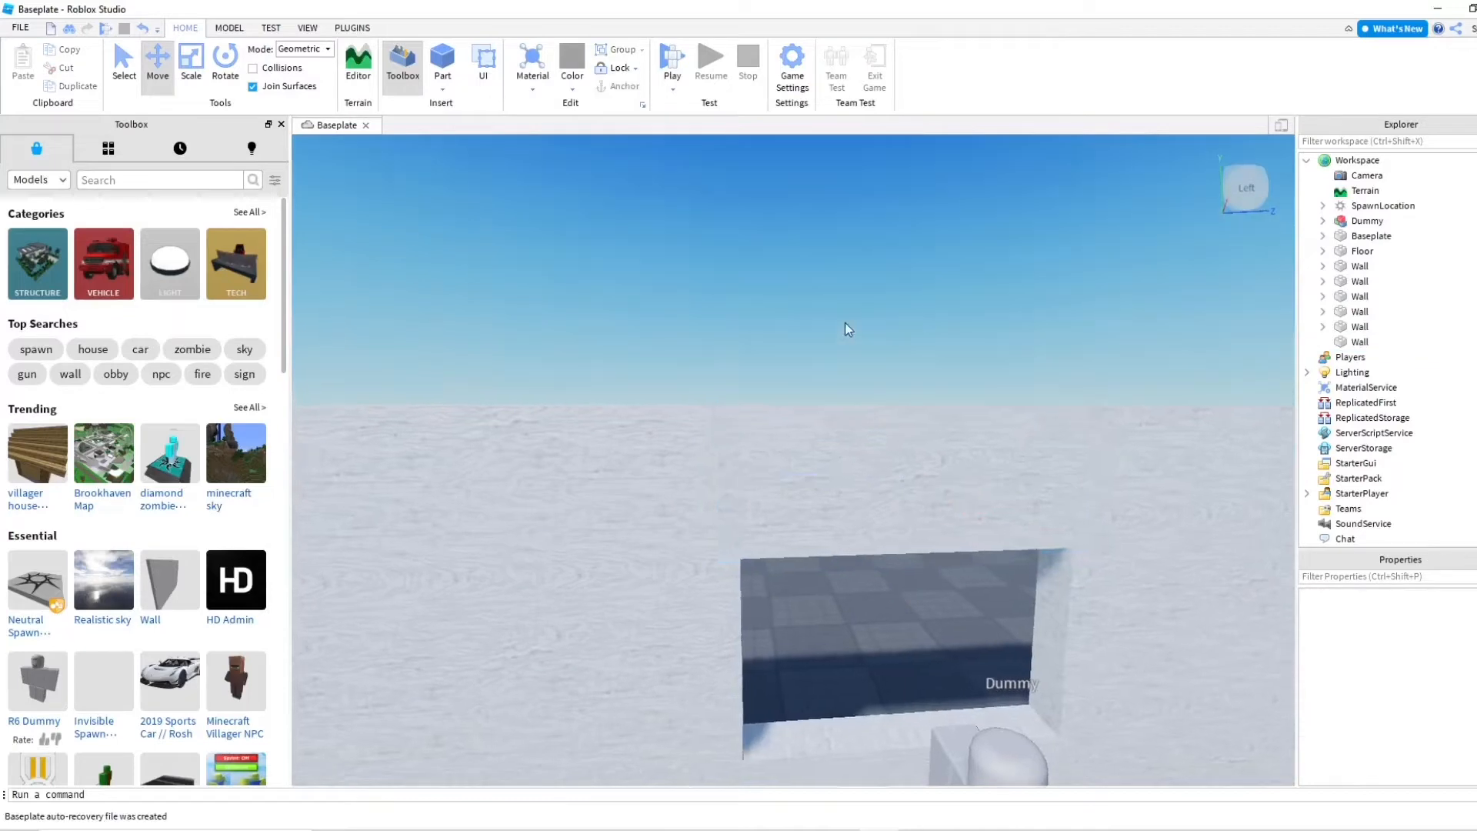
{"action": "key", "text": "w"}
Adjust the lower edge of the piece above the gap to set the window opening's height
{"action": "left_click", "coordinate": [890, 520]}
{"action": "left_click_drag", "start_coordinate": [948, 567], "coordinate": [945, 567]}
{"action": "right_click_drag", "start_coordinate": [845, 366], "coordinate": [863, 366]}
{"action": "left_click", "coordinate": [191, 66]}
{"action": "scroll", "coordinate": [810, 406], "scroll_direction": "down", "scroll_amount": 3}
{"action": "right_click_drag", "start_coordinate": [811, 407], "coordinate": [811, 406]}
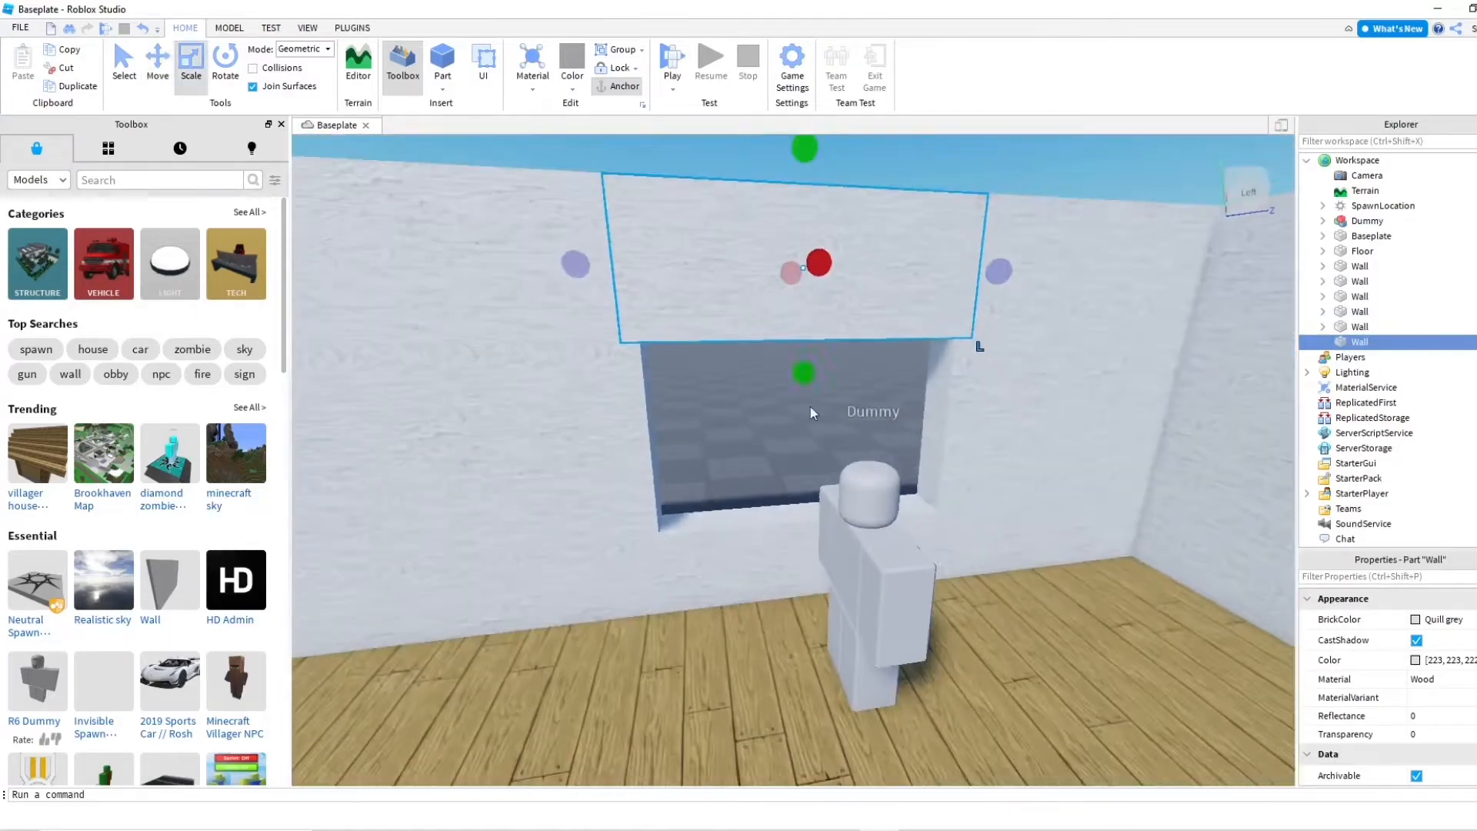
{"action": "left_click_drag", "start_coordinate": [802, 374], "coordinate": [803, 387]}
{"action": "scroll", "coordinate": [820, 413], "scroll_direction": "up", "scroll_amount": 3}
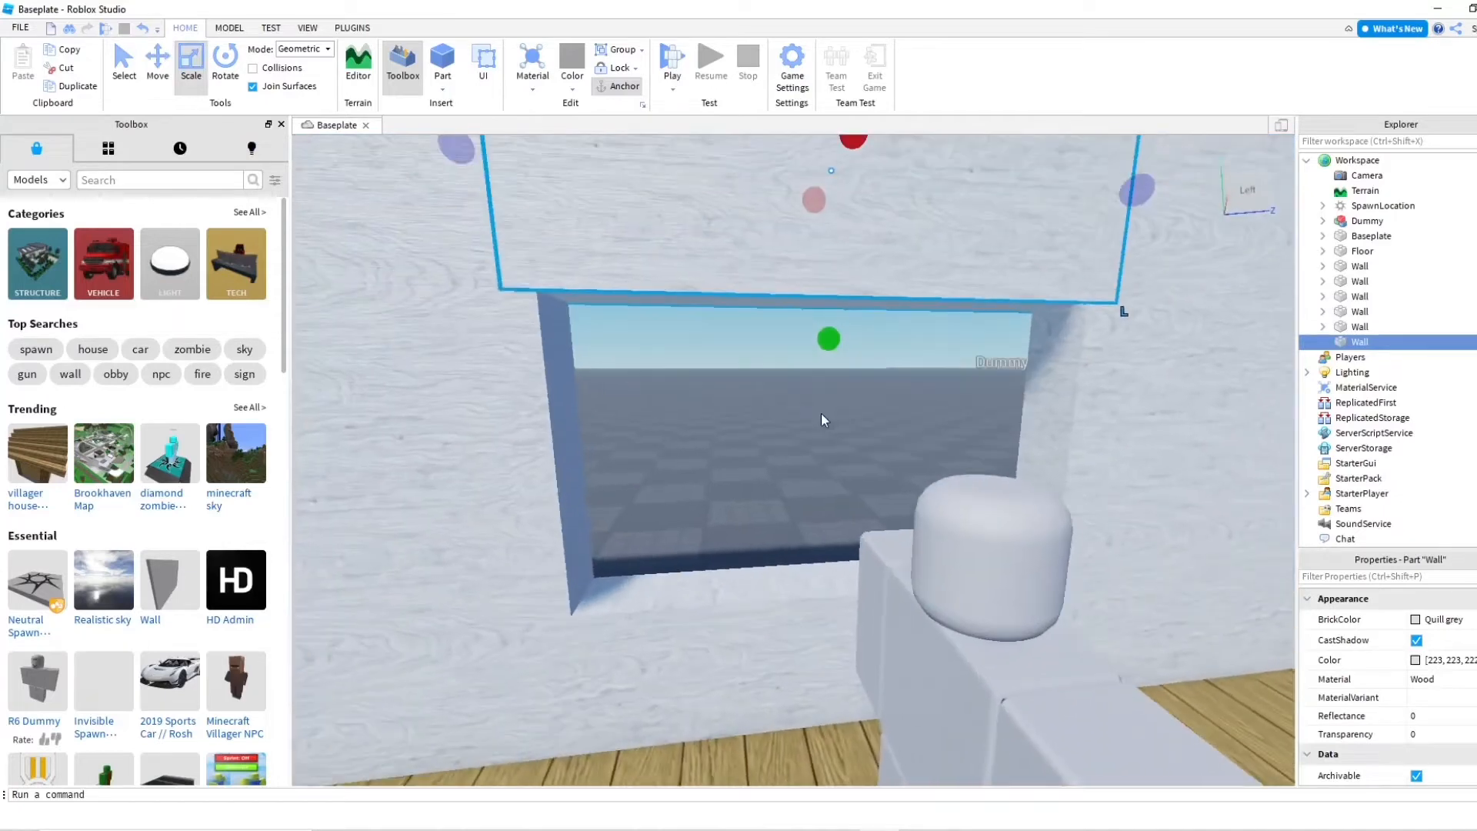
{"action": "right_click_drag", "start_coordinate": [820, 413], "coordinate": [834, 408]}
{"action": "scroll", "coordinate": [834, 408], "scroll_direction": "down", "scroll_amount": 3}
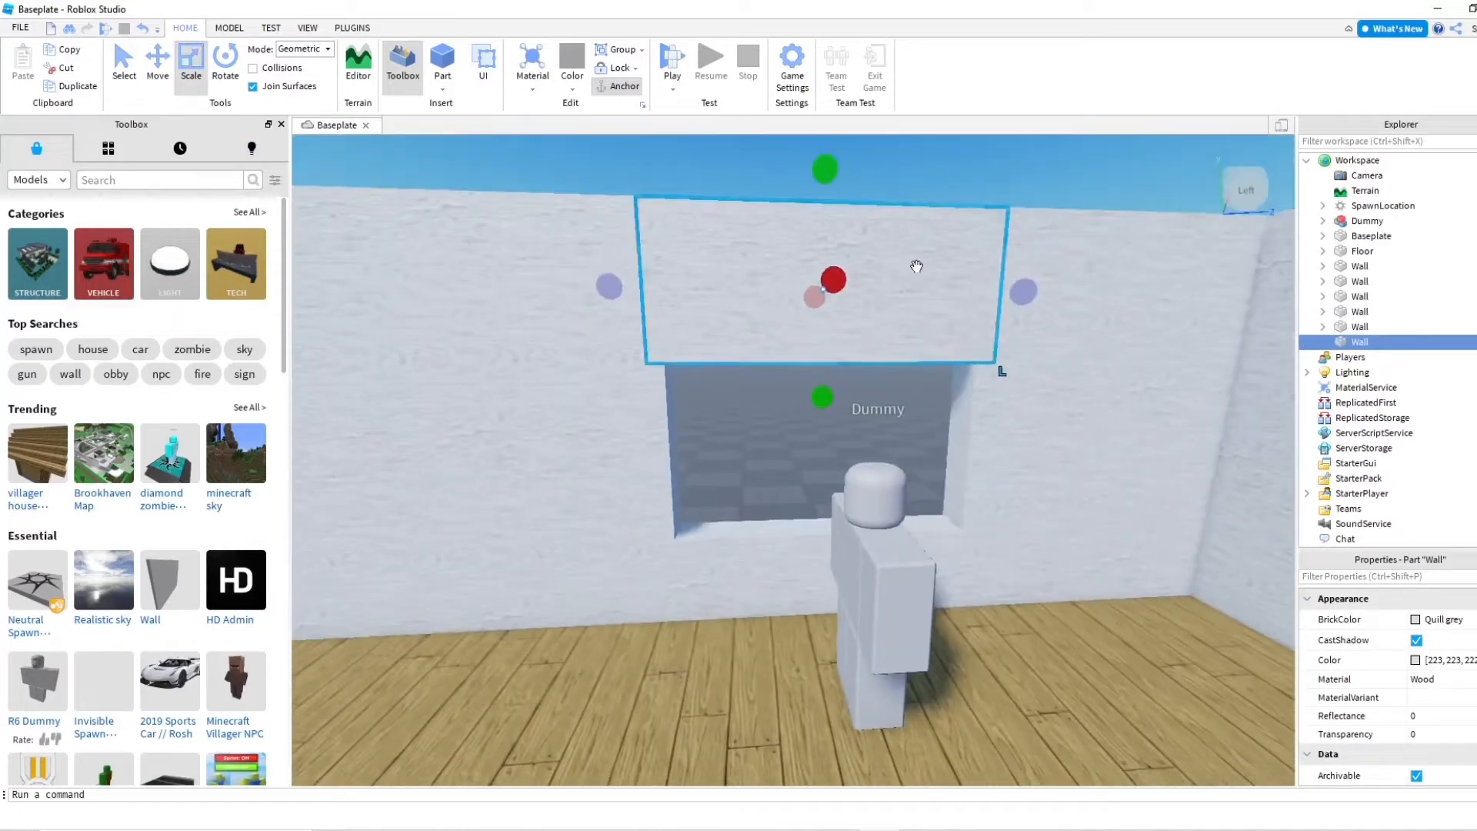
Duplicate the piece above the opening, rename the copy Windowframe and group it into a model named Window
{"action": "left_click", "coordinate": [78, 88]}
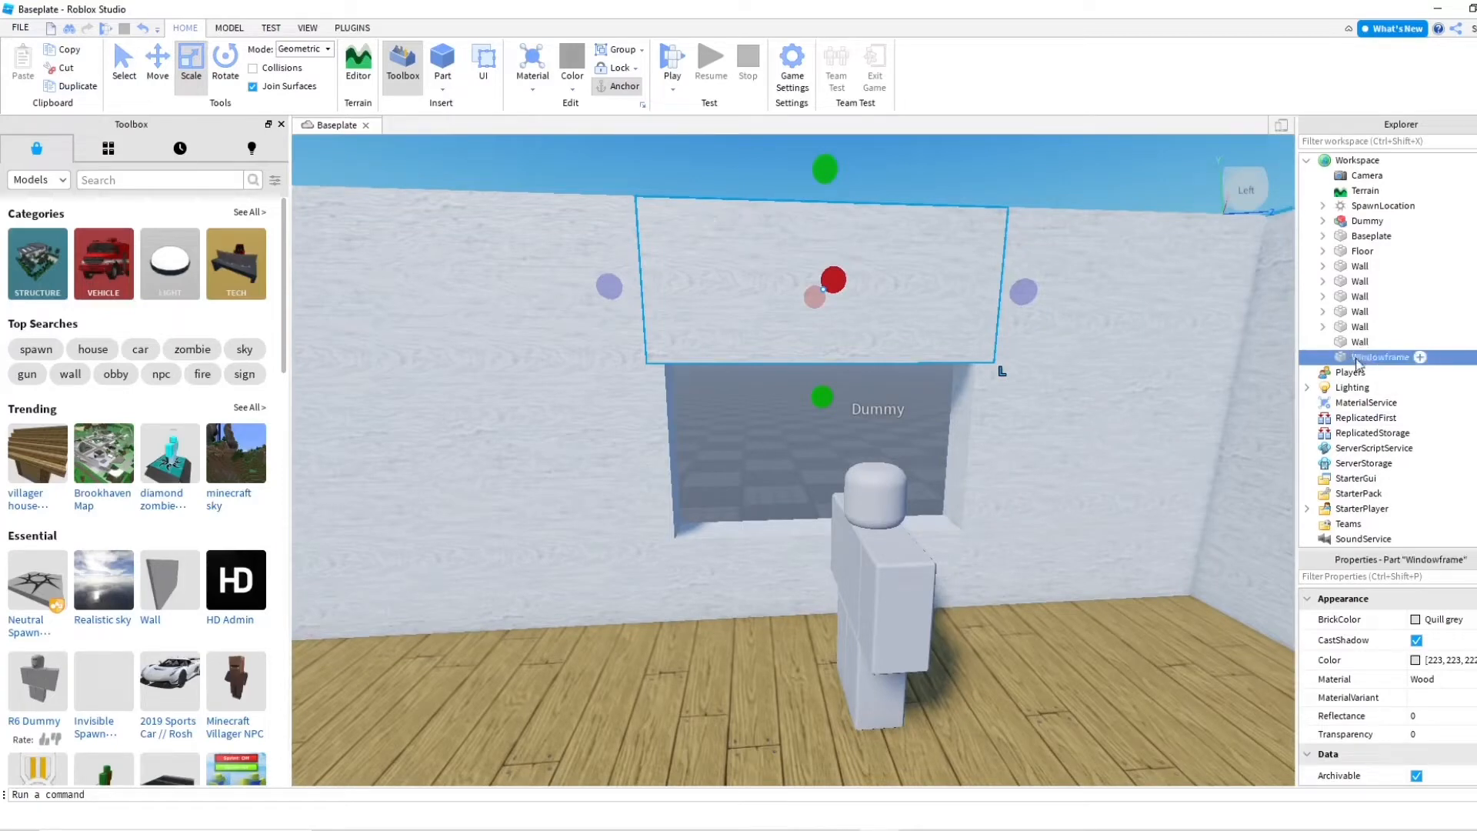
{"action": "left_click", "coordinate": [622, 50]}
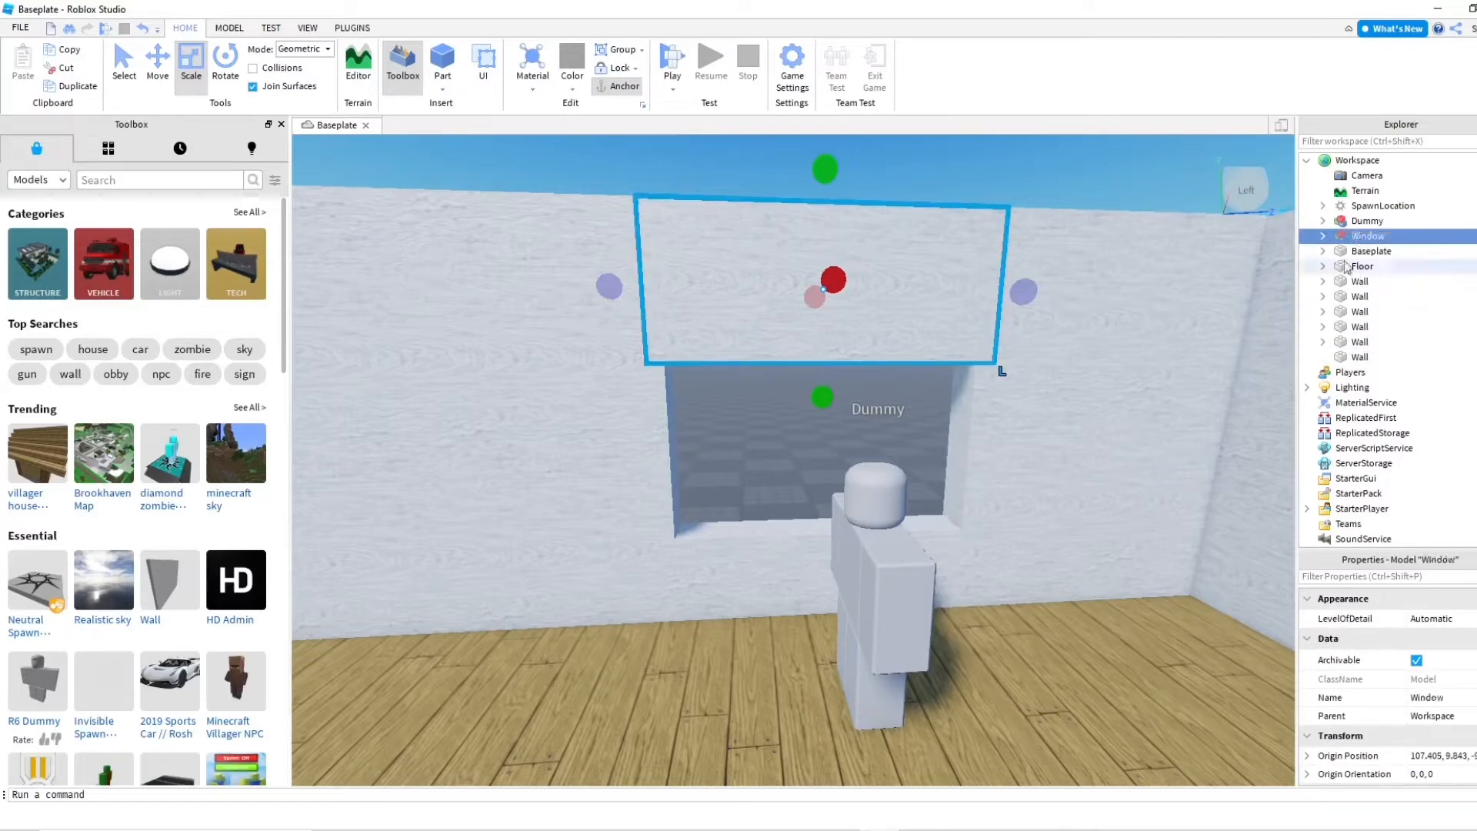
Reduce the Windowframe part to a thin strip along the opening's top edge and color it Dark stone grey
{"action": "left_click", "coordinate": [1322, 236]}
{"action": "left_click", "coordinate": [1392, 250]}
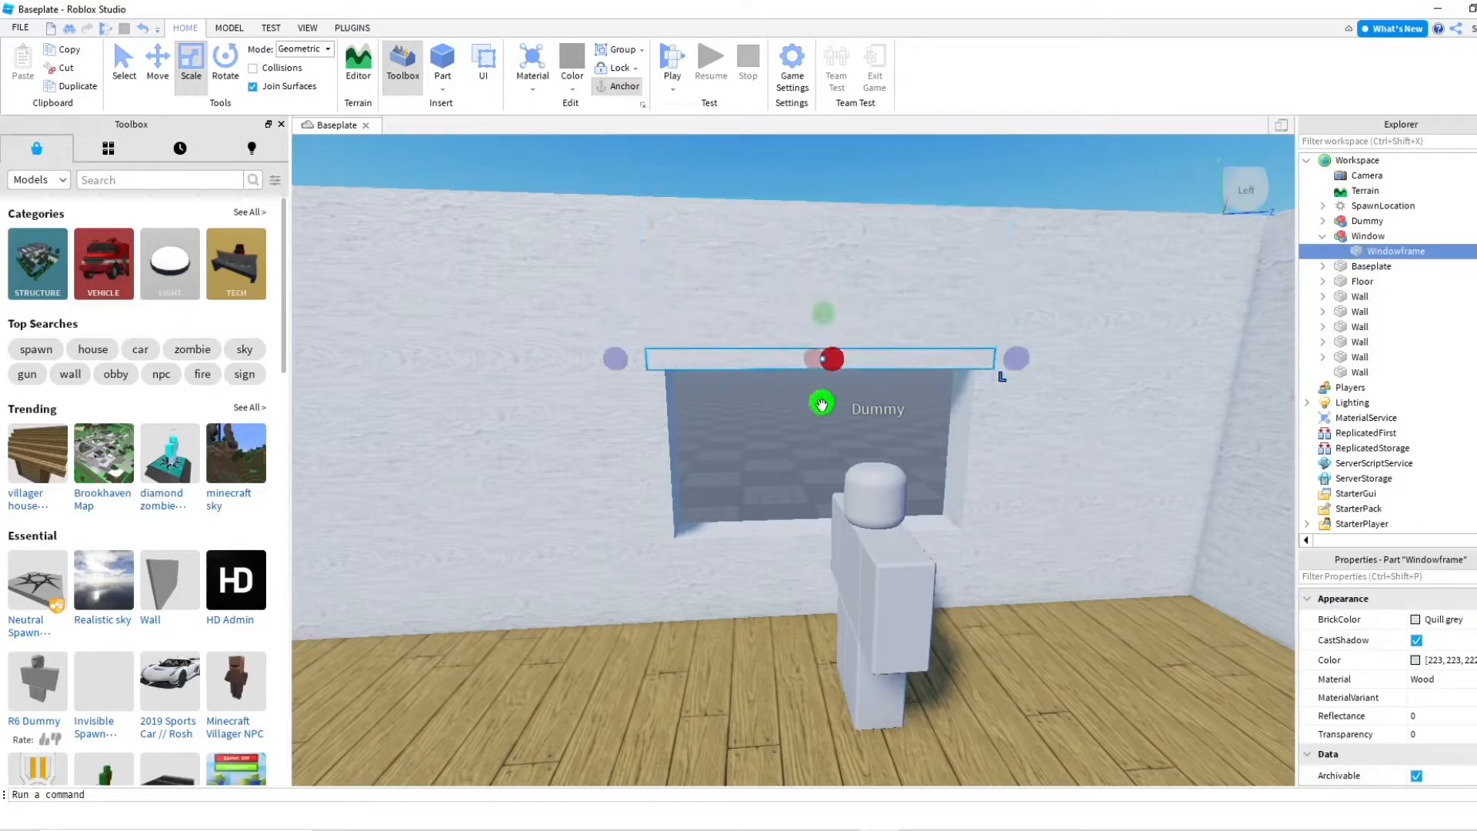
{"action": "left_click", "coordinate": [1434, 625]}
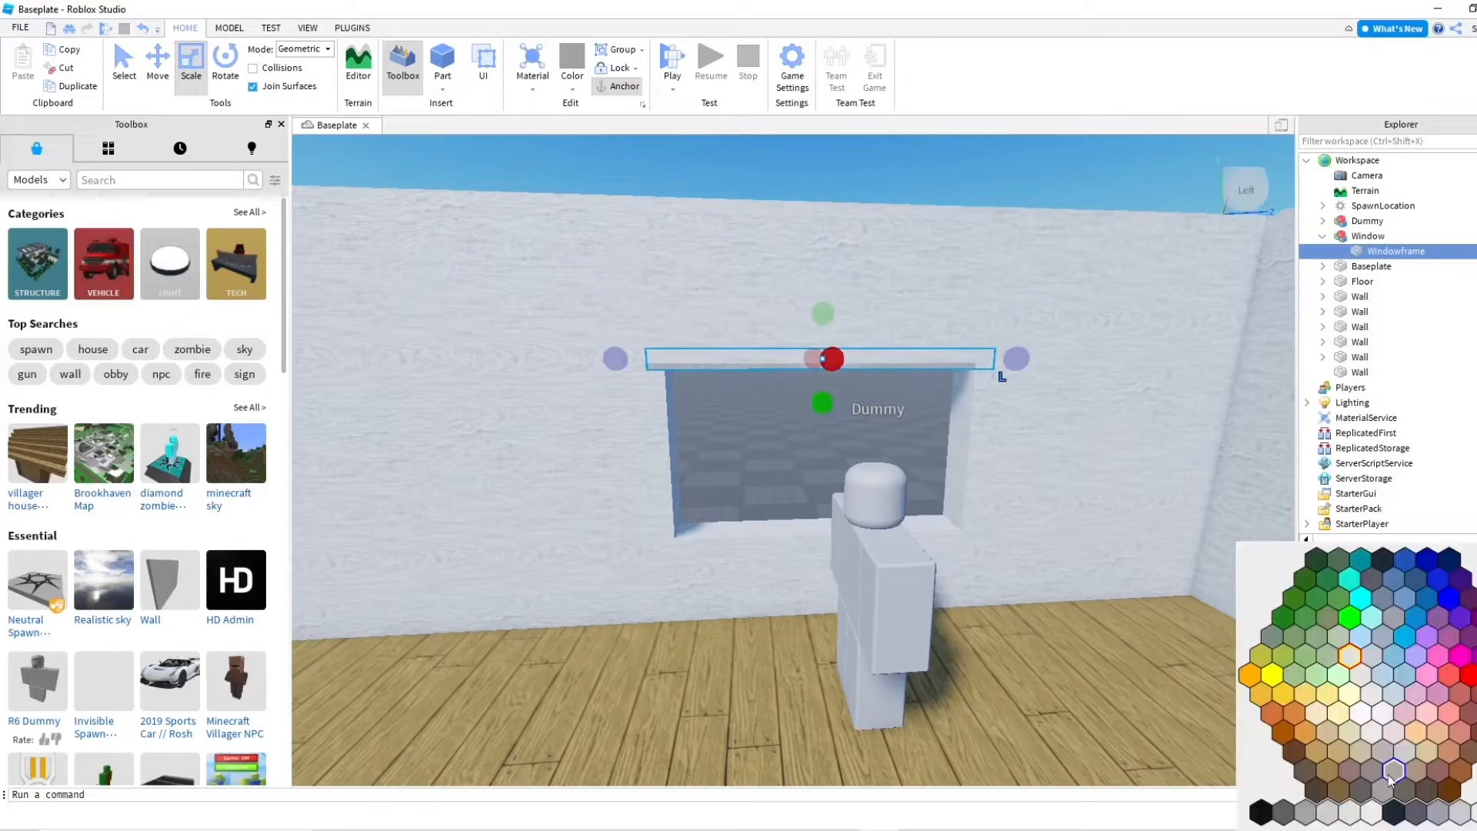
{"action": "left_click", "coordinate": [1284, 812]}
Adjust the top frame strip's height and depth so it projects slightly beyond the wall faces
{"action": "scroll", "coordinate": [1007, 547], "scroll_direction": "up", "scroll_amount": 4}
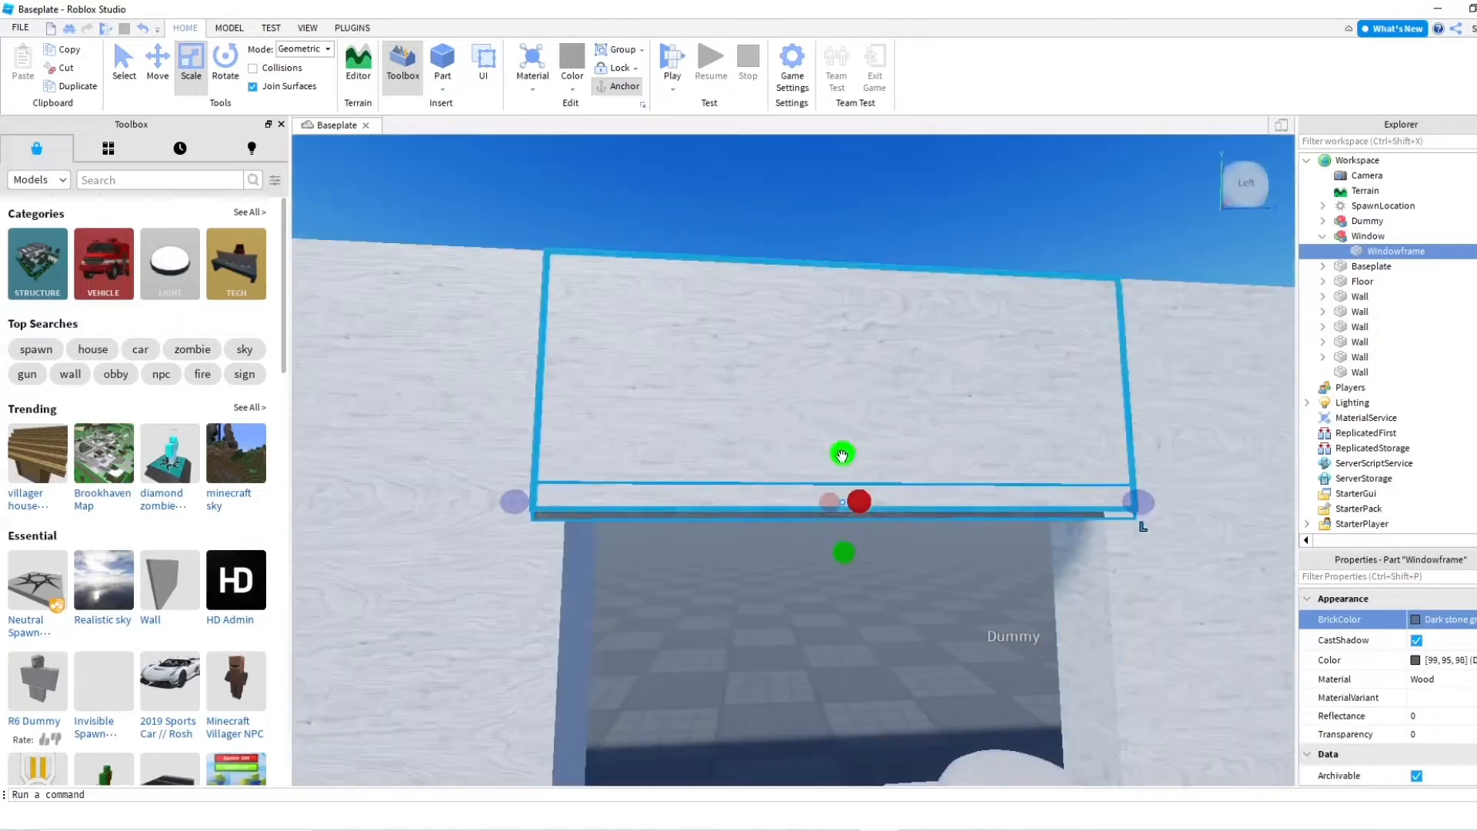
{"action": "mouse_move", "coordinate": [843, 552]}
{"action": "left_mouse_down"}
{"action": "mouse_move", "coordinate": [844, 567]}
{"action": "mouse_move", "coordinate": [847, 553]}
{"action": "left_mouse_up"}
{"action": "right_click_drag", "start_coordinate": [847, 553], "coordinate": [872, 515]}
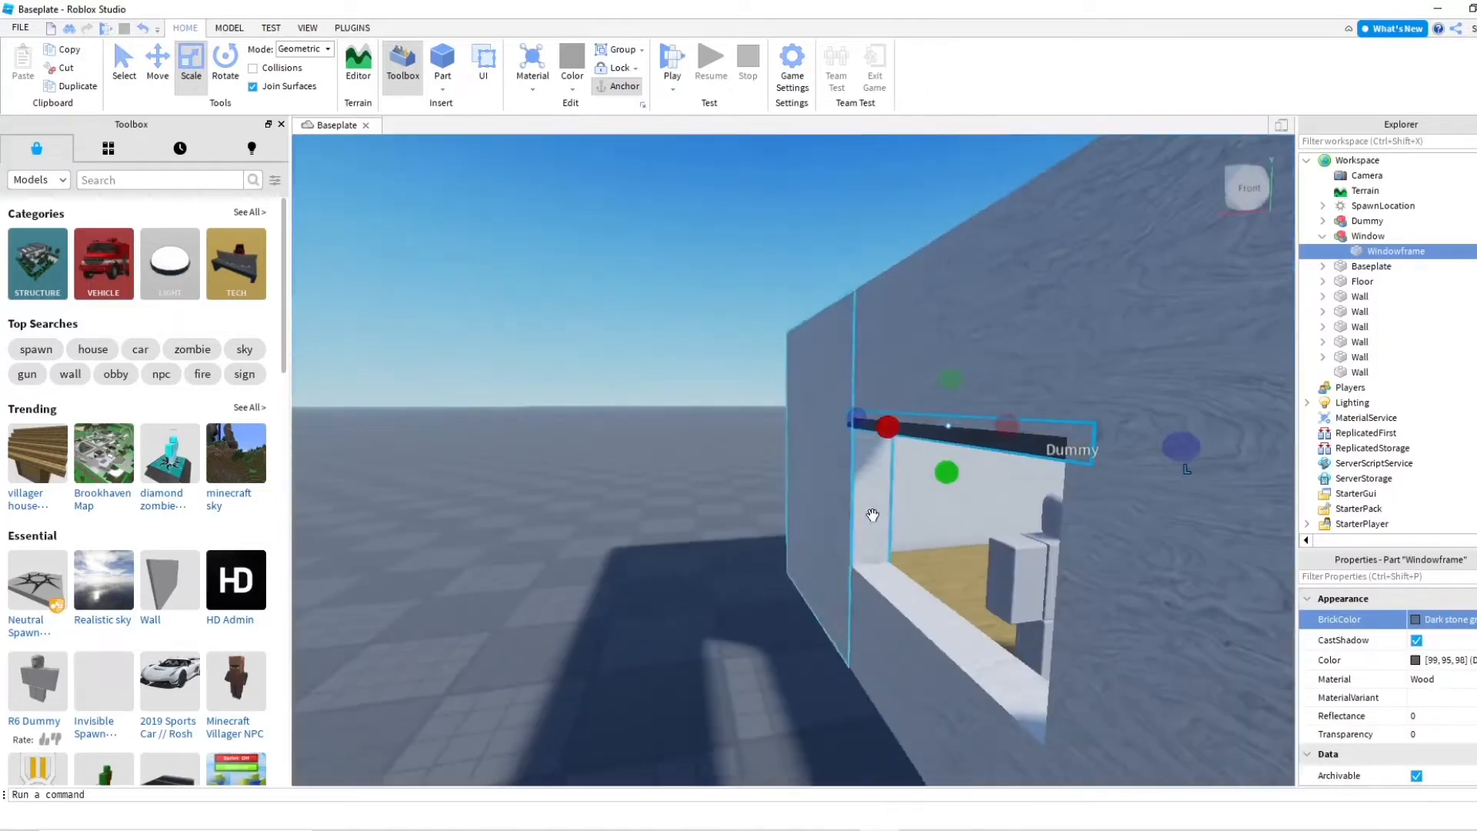
{"action": "right_click_drag", "start_coordinate": [888, 428], "coordinate": [985, 443]}
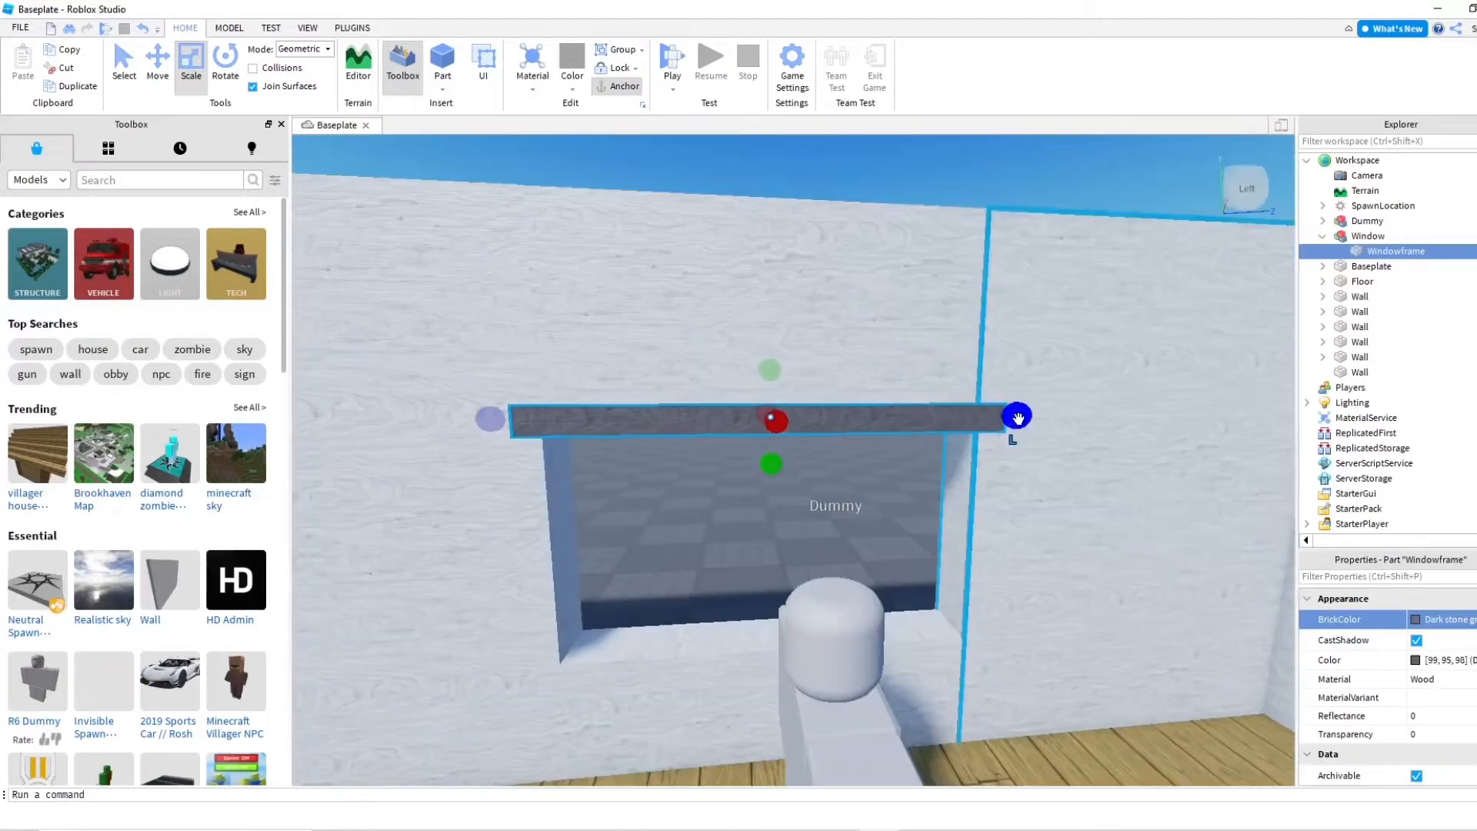
Adjust the ends of the top frame strip so it slightly overhangs both sides of the window opening
{"action": "scroll", "coordinate": [970, 452], "scroll_direction": "up", "scroll_amount": 5}
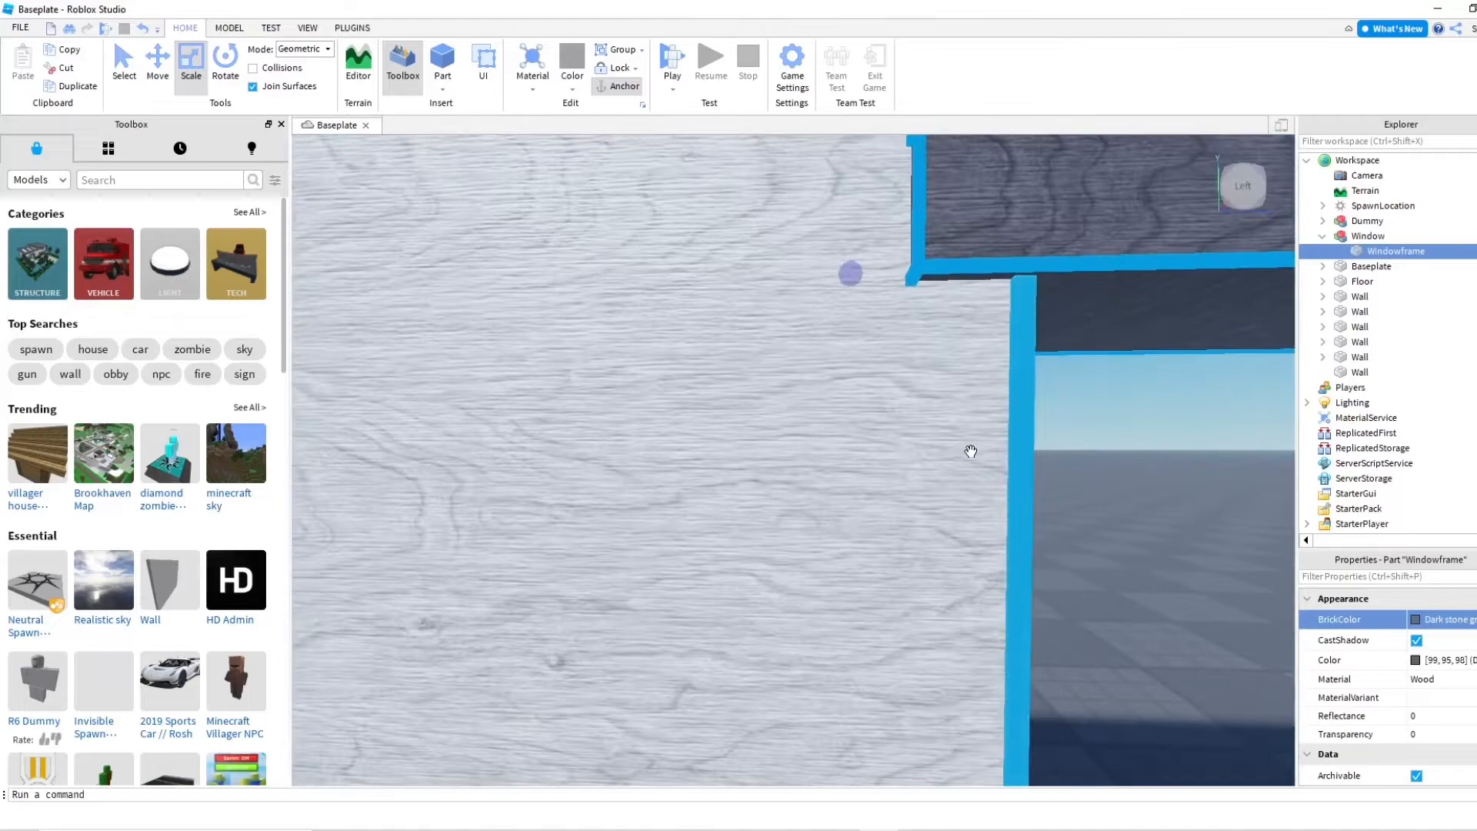
{"action": "scroll", "coordinate": [970, 452], "scroll_direction": "down", "scroll_amount": 6}
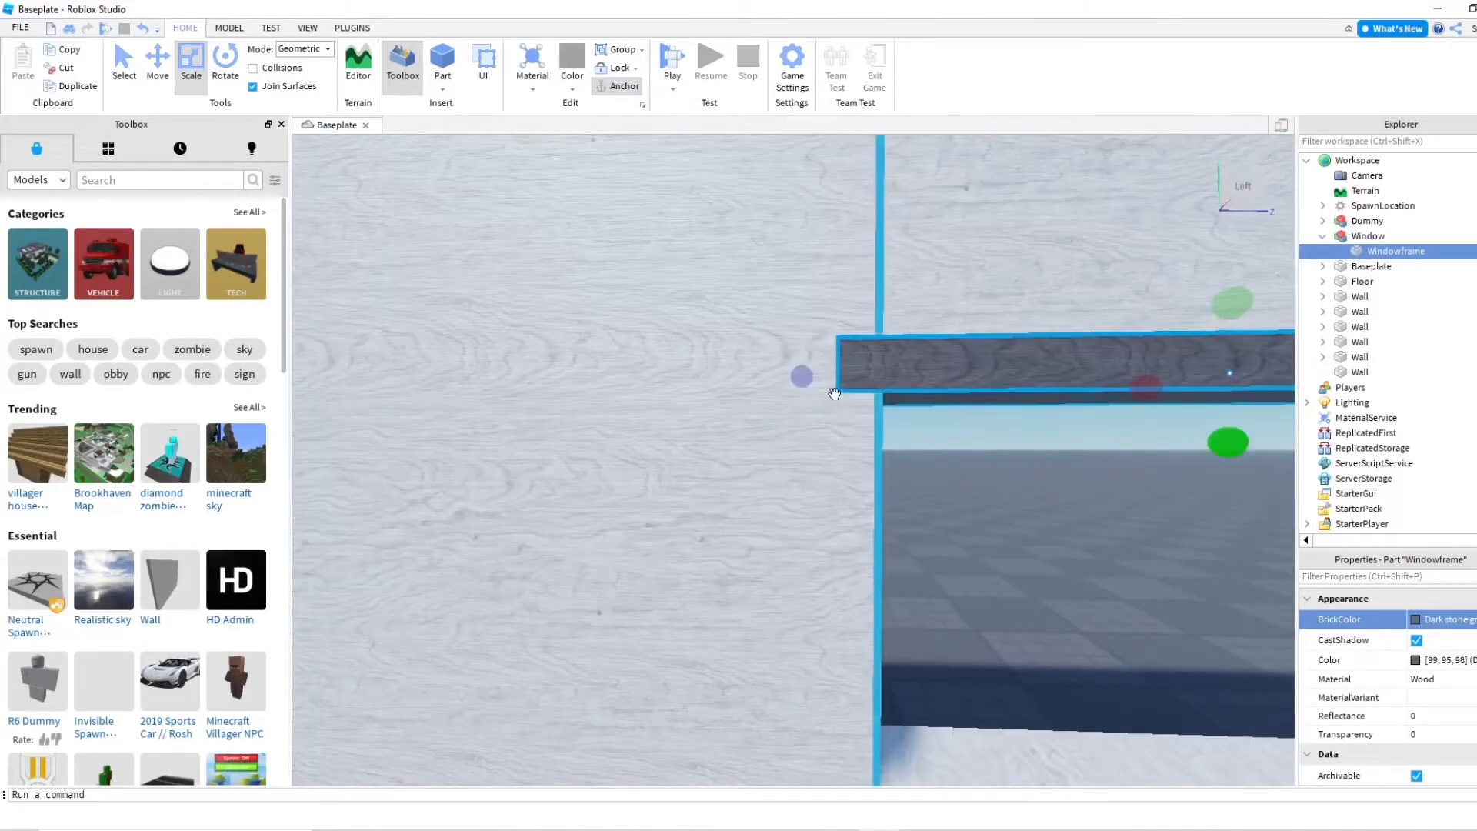
{"action": "scroll", "coordinate": [894, 435], "scroll_direction": "up", "scroll_amount": 2}
{"action": "key", "text": "w"}
{"action": "key", "text": "a"}
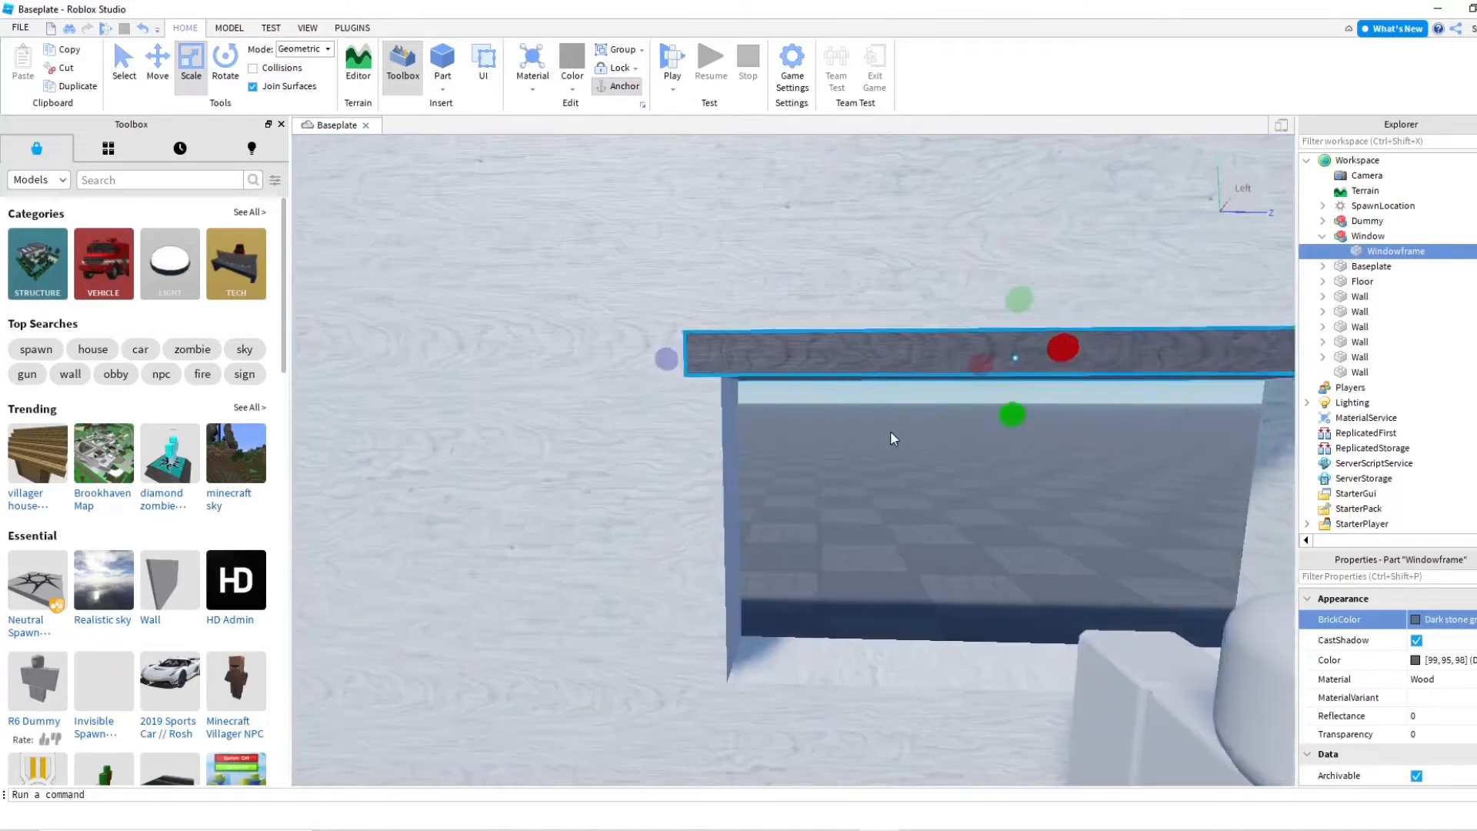
{"action": "key", "text": "s"}
{"action": "key", "text": "d"}
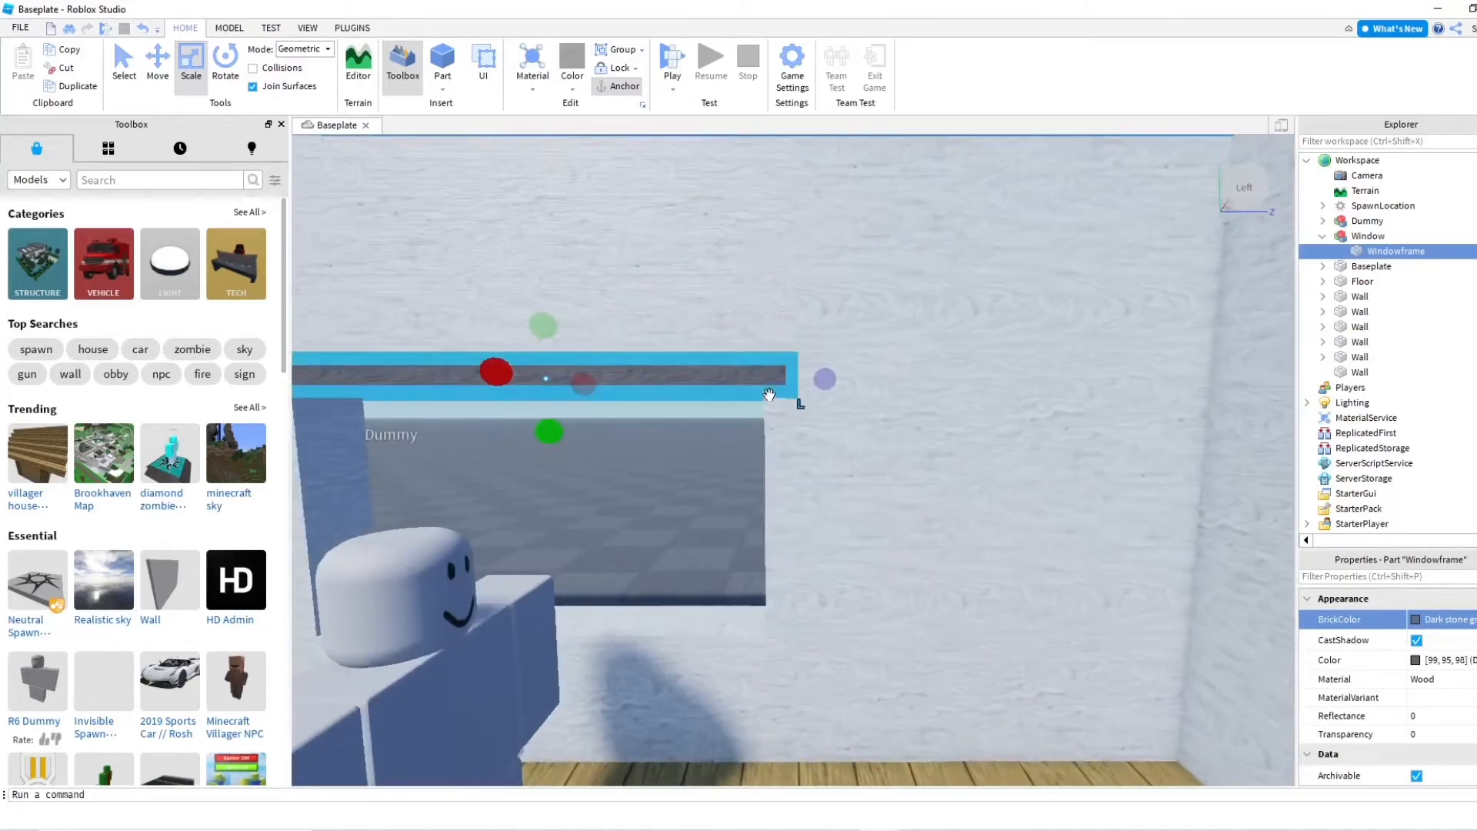
{"action": "key", "text": "a"}
{"action": "key", "text": "w"}
{"action": "key", "text": "s"}
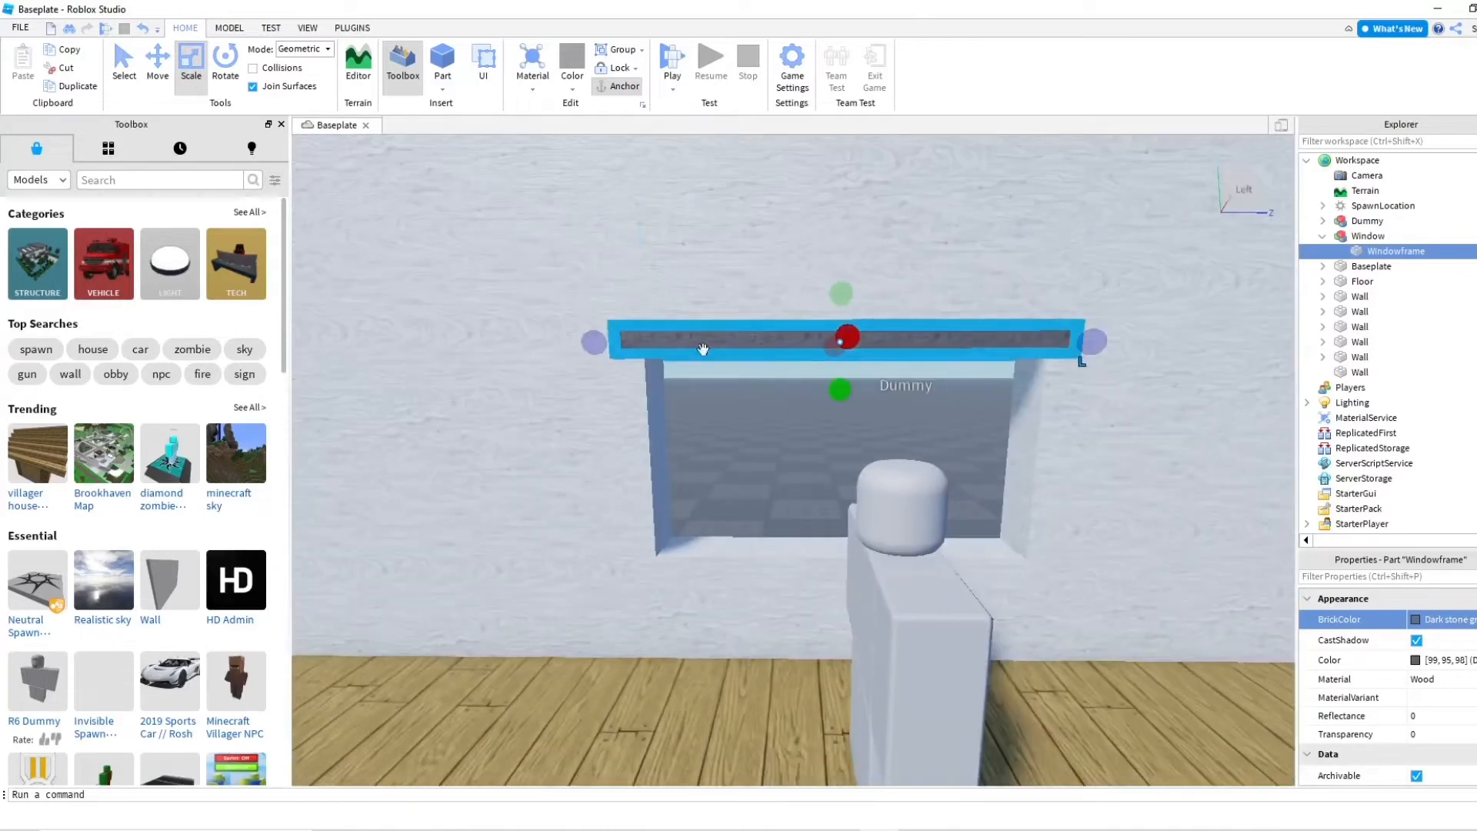
Duplicate the top frame strip and move the copy down to the opening's bottom edge
{"action": "left_click", "coordinate": [77, 86]}
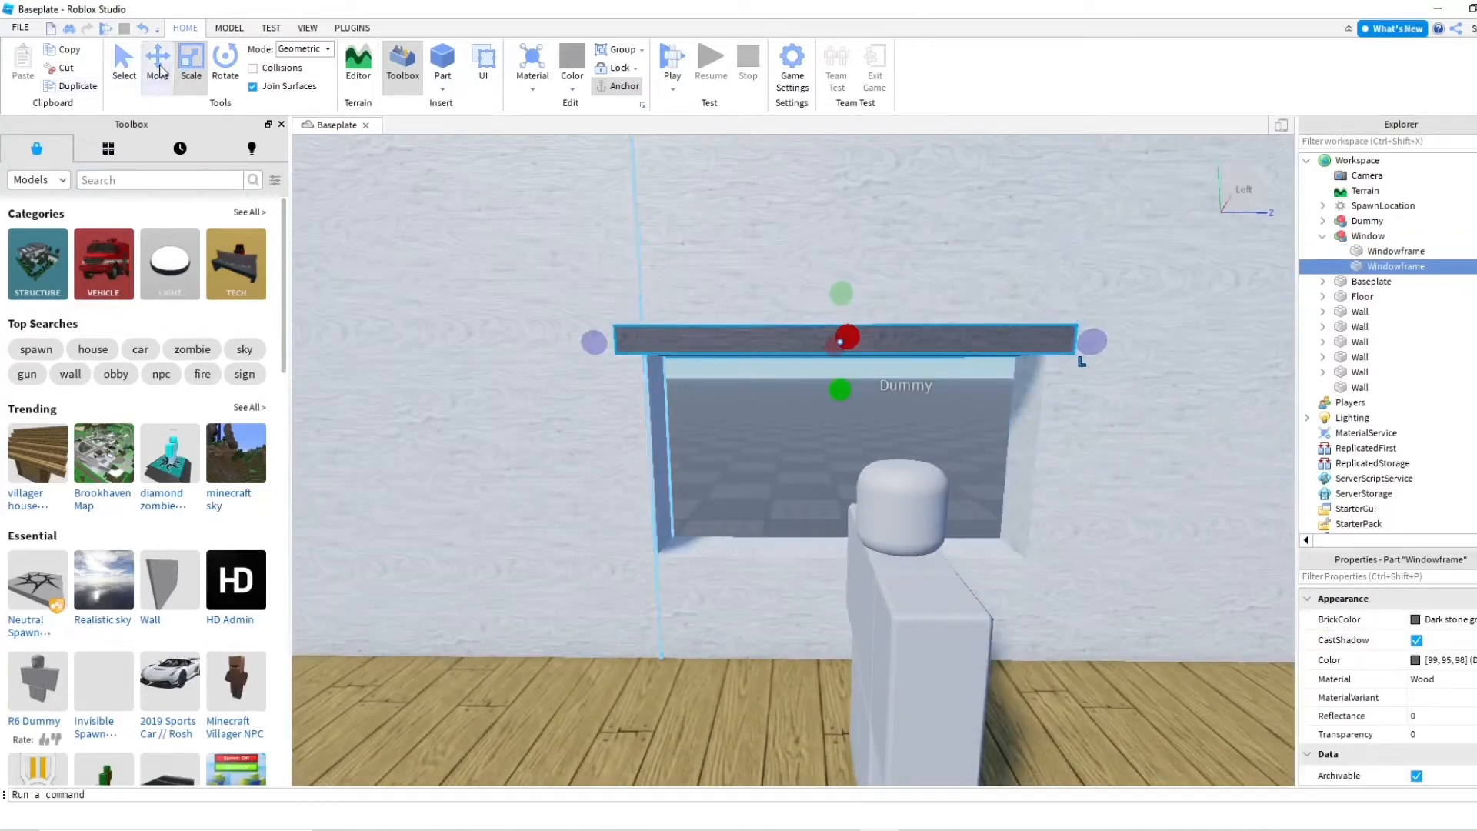
{"action": "left_click", "coordinate": [157, 61]}
{"action": "left_click_drag", "start_coordinate": [840, 412], "coordinate": [846, 632]}
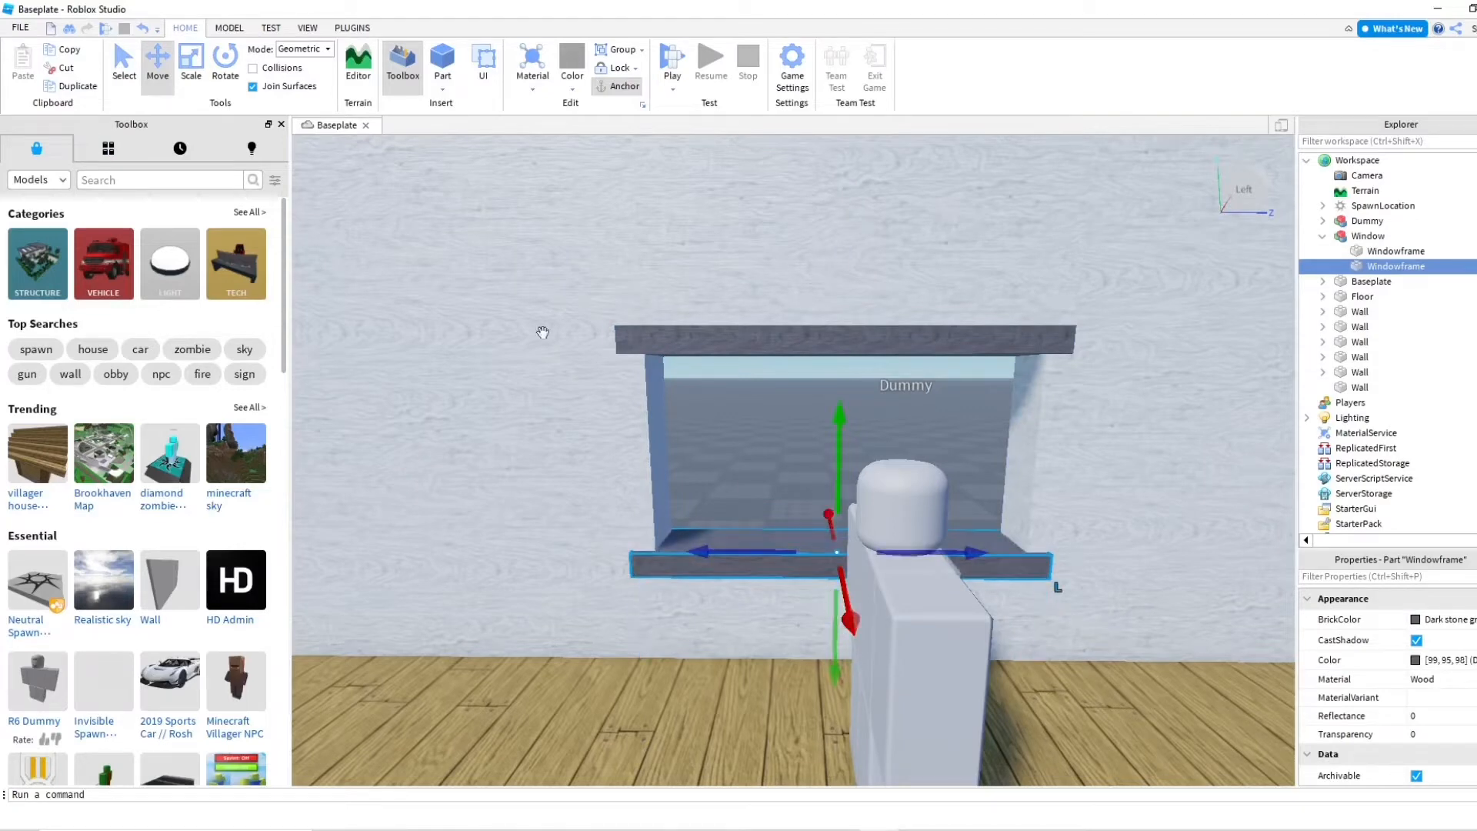
Duplicate the bottom frame strip and scale the copy into a vertical post on one side, reaching the top strip
{"action": "left_click", "coordinate": [77, 87]}
{"action": "left_click", "coordinate": [191, 62]}
{"action": "left_click_drag", "start_coordinate": [1071, 551], "coordinate": [816, 553]}
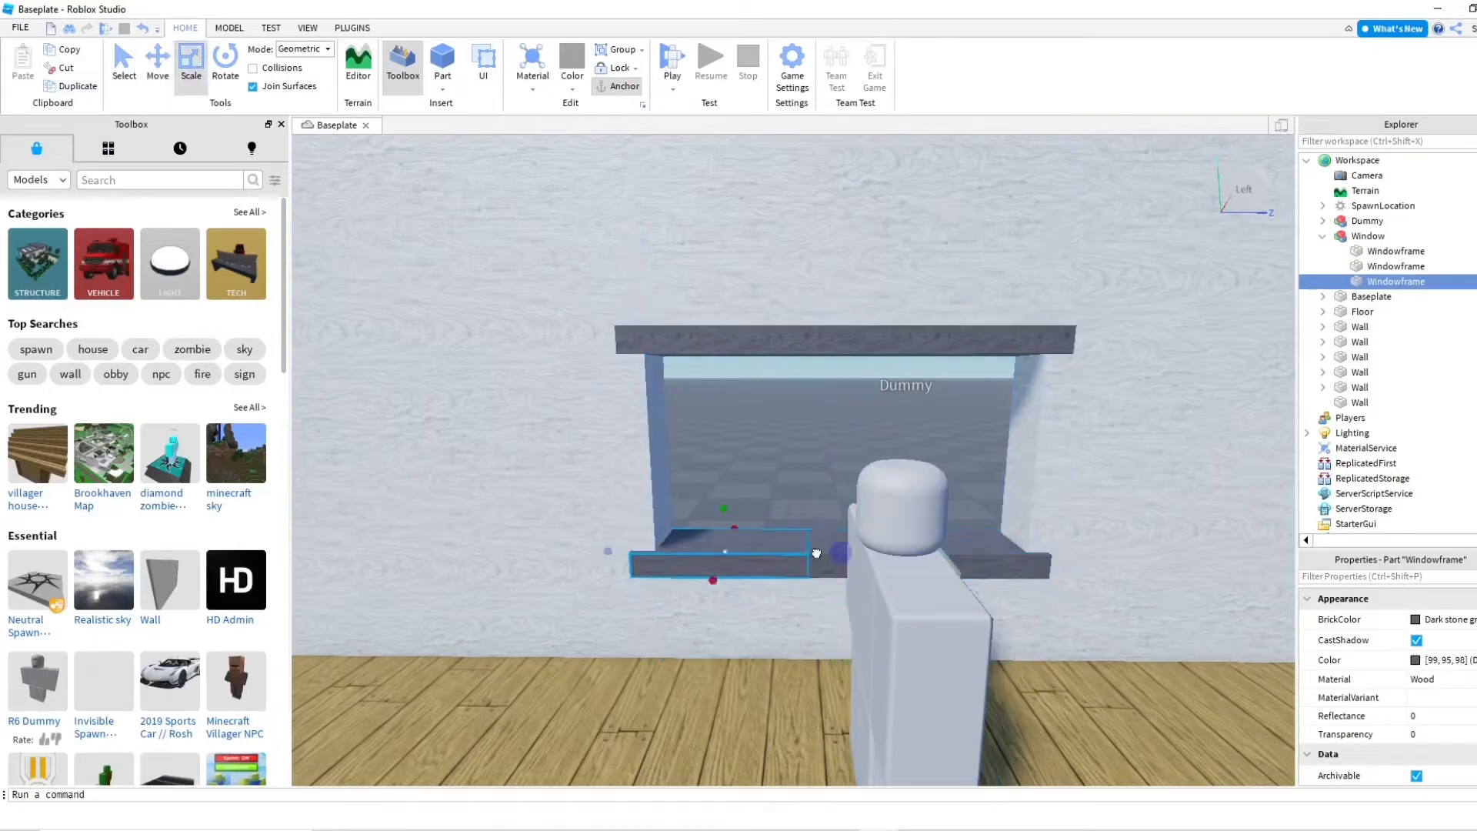
{"action": "left_click_drag", "start_coordinate": [654, 512], "coordinate": [654, 303]}
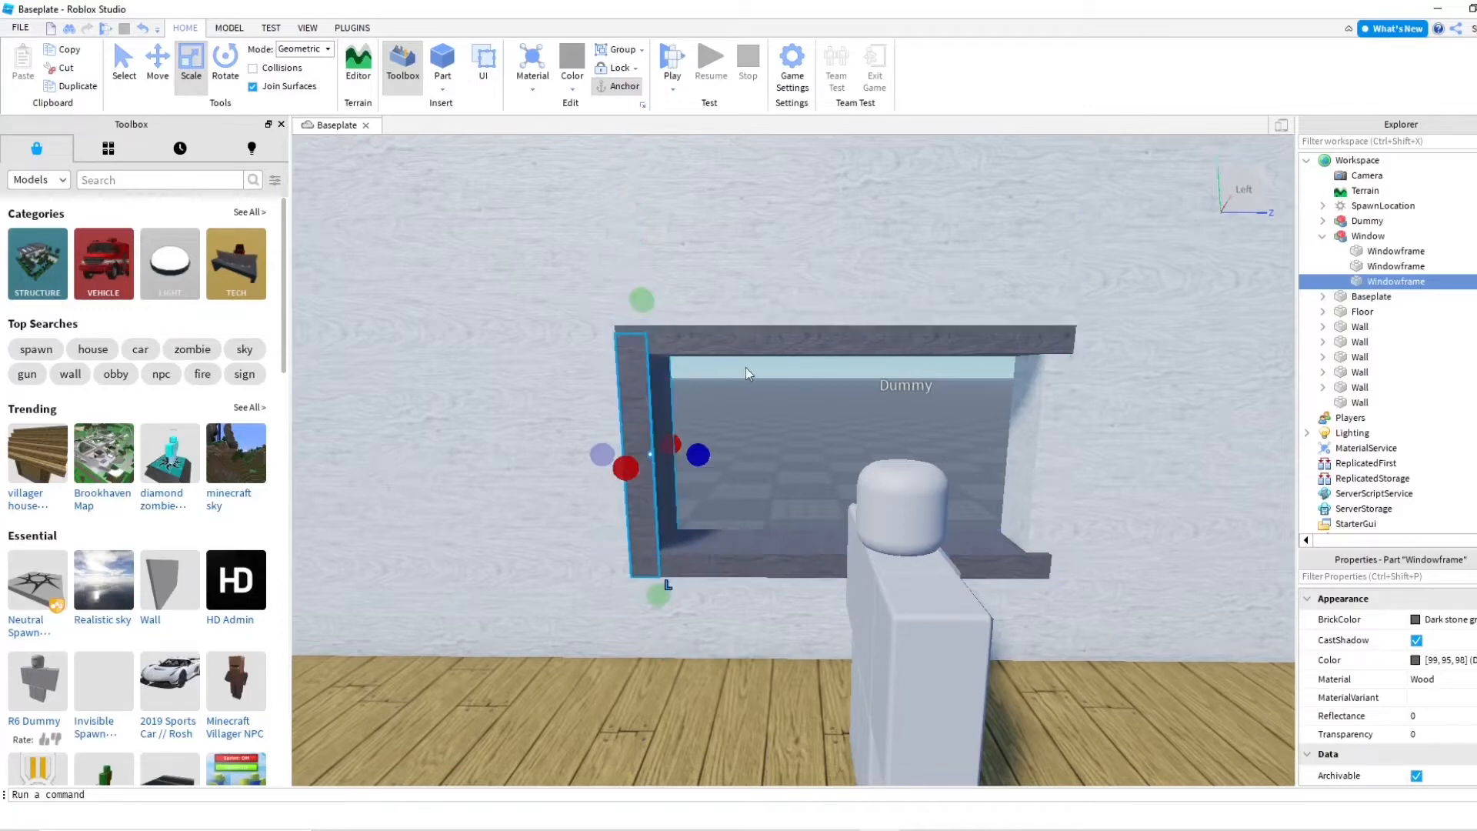
Duplicate the vertical frame post and move the copy to the opposite side of the window opening
{"action": "left_click", "coordinate": [66, 87]}
{"action": "key", "text": "ctrl+2"}
{"action": "left_click_drag", "start_coordinate": [728, 446], "coordinate": [769, 454]}
{"action": "scroll", "coordinate": [720, 466], "scroll_direction": "up", "scroll_amount": 5}
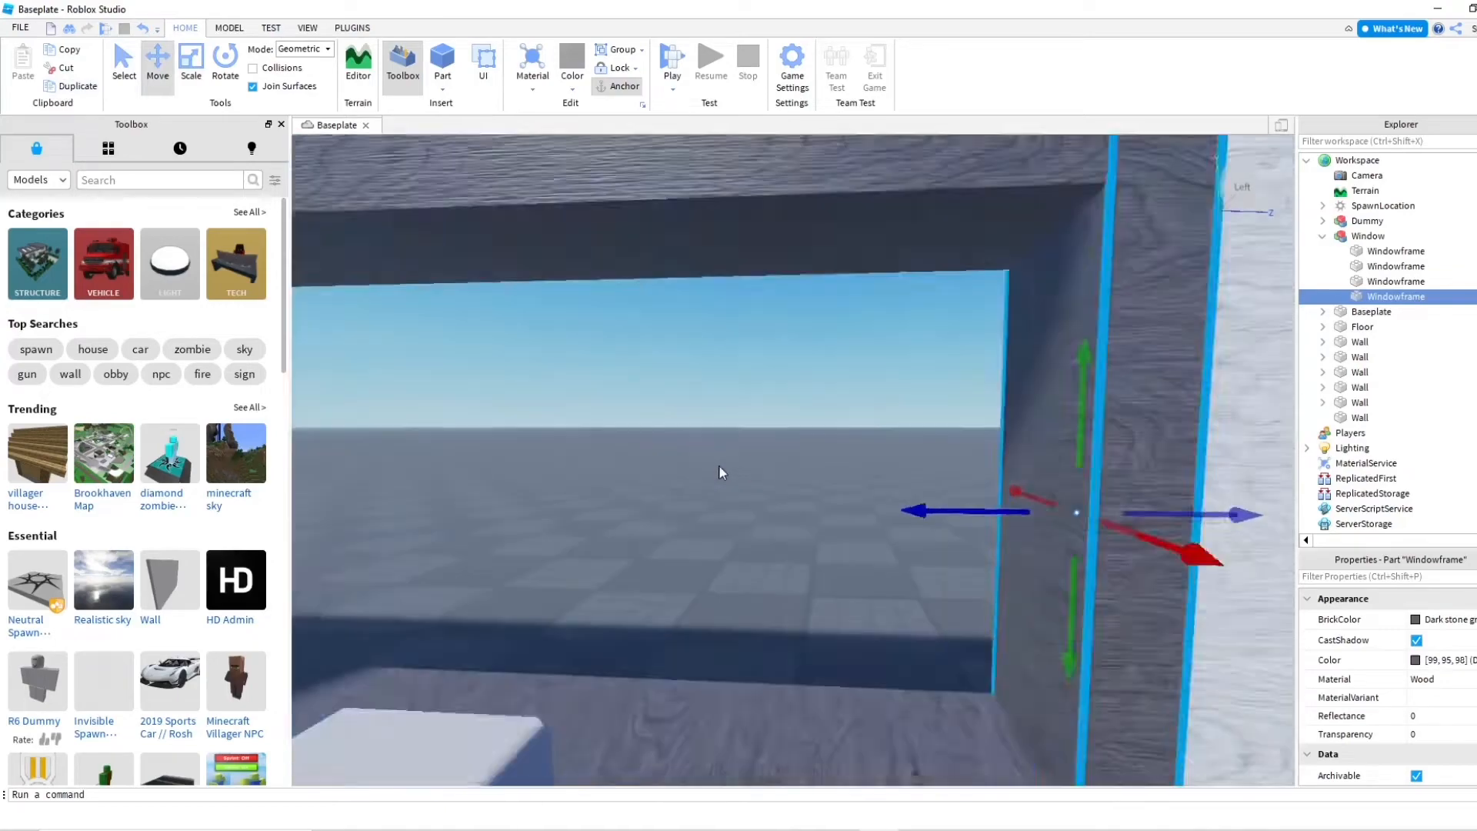
Examine the completed window frame from inside and outside the house for fit against the wall and the dummy
{"action": "left_click", "coordinate": [749, 427]}
{"action": "scroll", "coordinate": [749, 427], "scroll_direction": "down", "scroll_amount": 5}
{"action": "scroll", "coordinate": [749, 426], "scroll_direction": "up", "scroll_amount": 2}
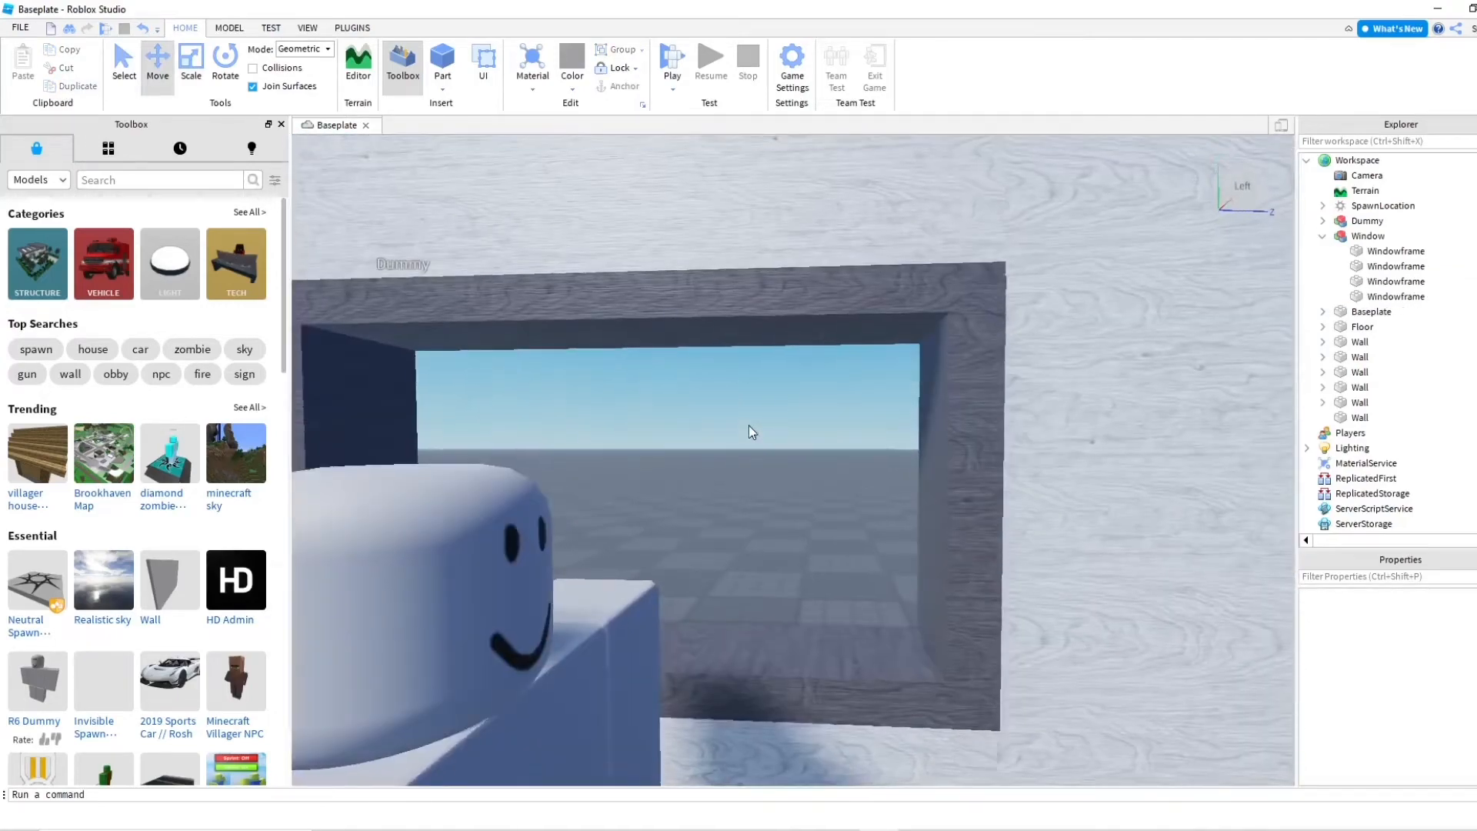
{"action": "scroll", "coordinate": [749, 426], "scroll_direction": "up", "scroll_amount": 4}
{"action": "right_click_drag", "start_coordinate": [749, 426], "coordinate": [749, 424]}
{"action": "scroll", "coordinate": [749, 423], "scroll_direction": "down", "scroll_amount": 4}
{"action": "scroll", "coordinate": [749, 424], "scroll_direction": "down", "scroll_amount": 4}
{"action": "scroll", "coordinate": [749, 426], "scroll_direction": "up", "scroll_amount": 4}
{"action": "scroll", "coordinate": [749, 421], "scroll_direction": "up", "scroll_amount": 5}
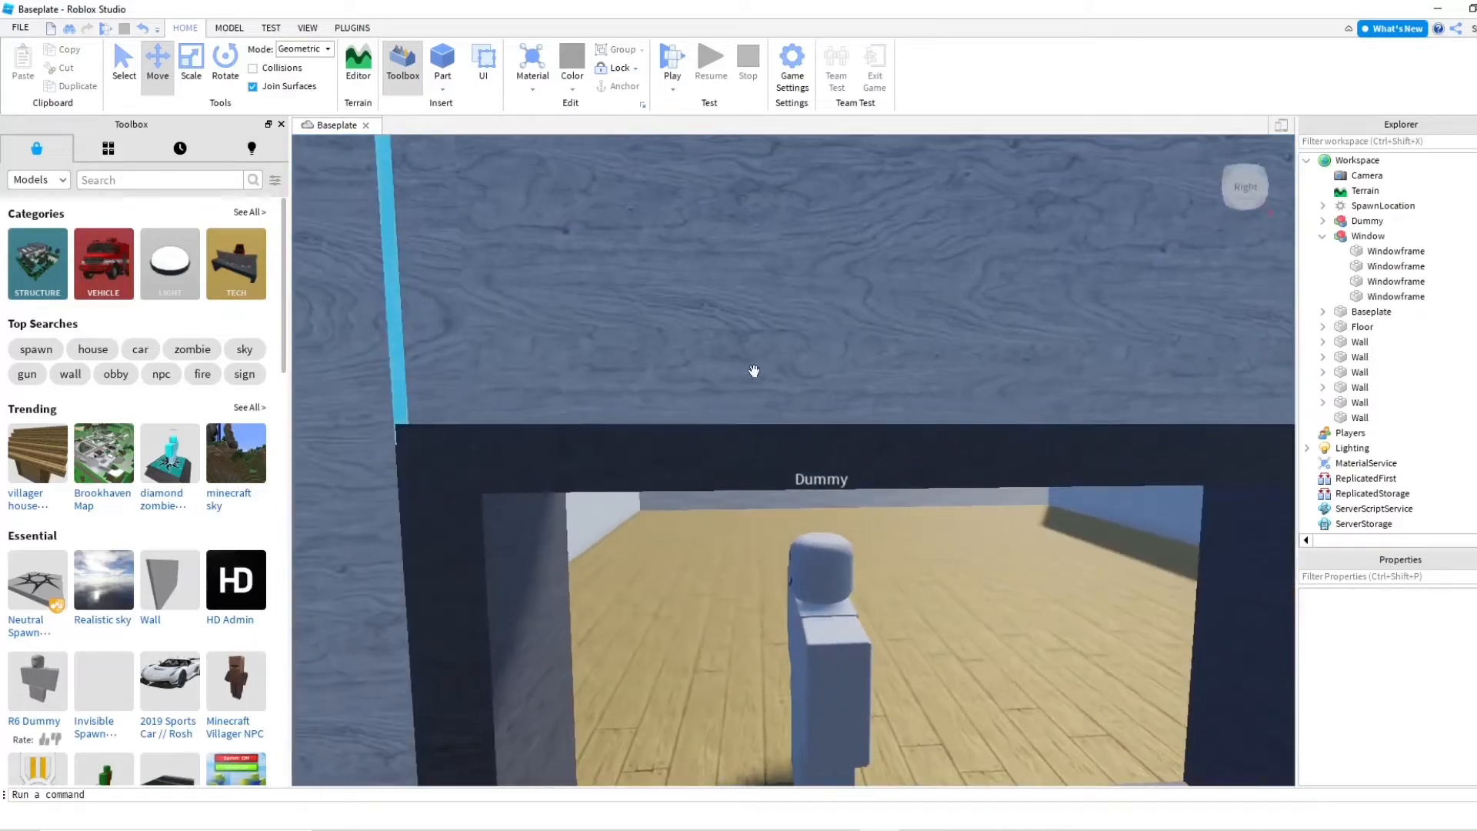
{"action": "left_click", "coordinate": [752, 373]}
{"action": "left_click", "coordinate": [192, 68]}
{"action": "scroll", "coordinate": [919, 473], "scroll_direction": "down", "scroll_amount": 3}
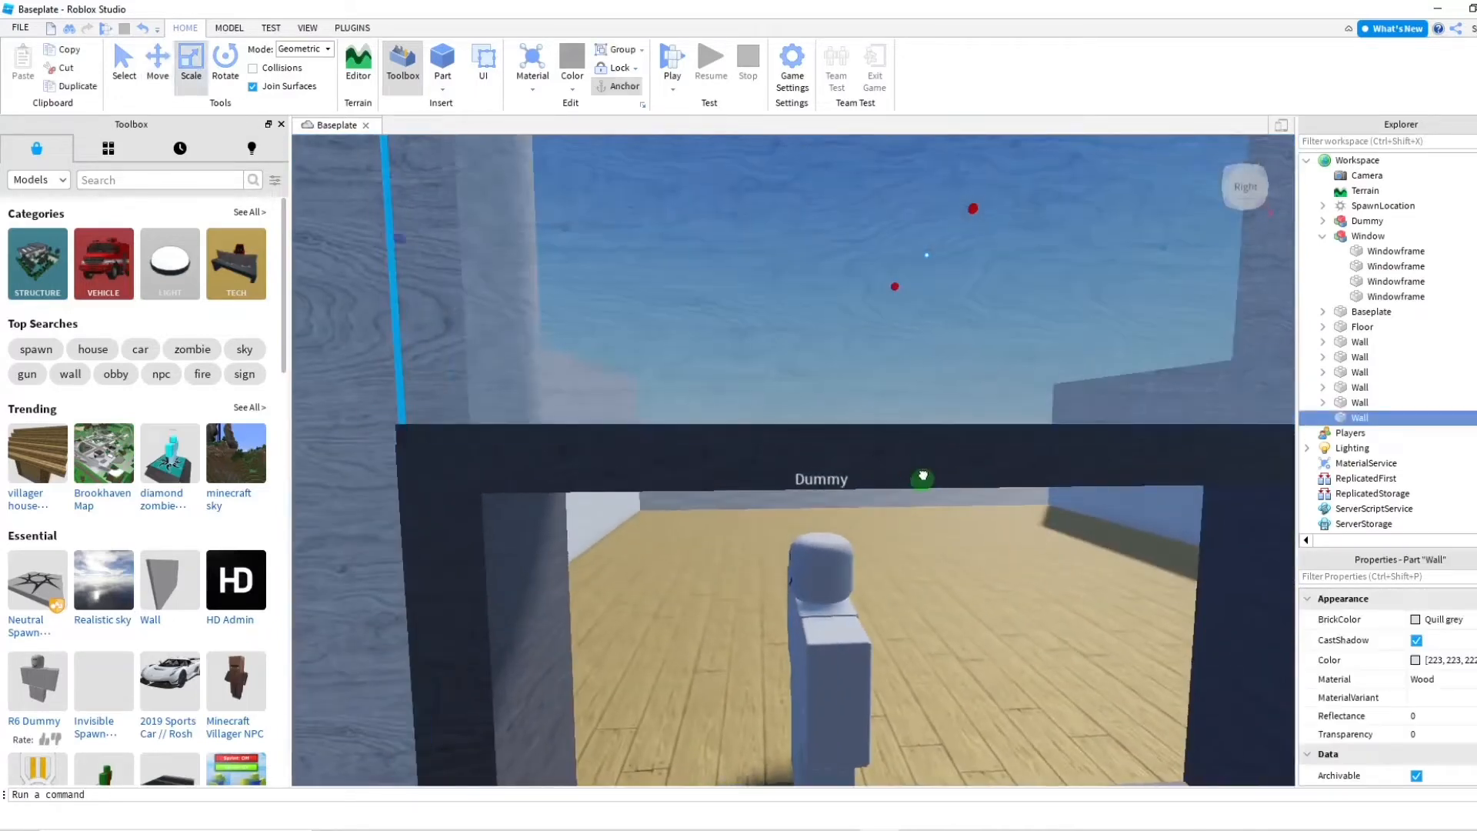
{"action": "scroll", "coordinate": [900, 456], "scroll_direction": "down", "scroll_amount": 3}
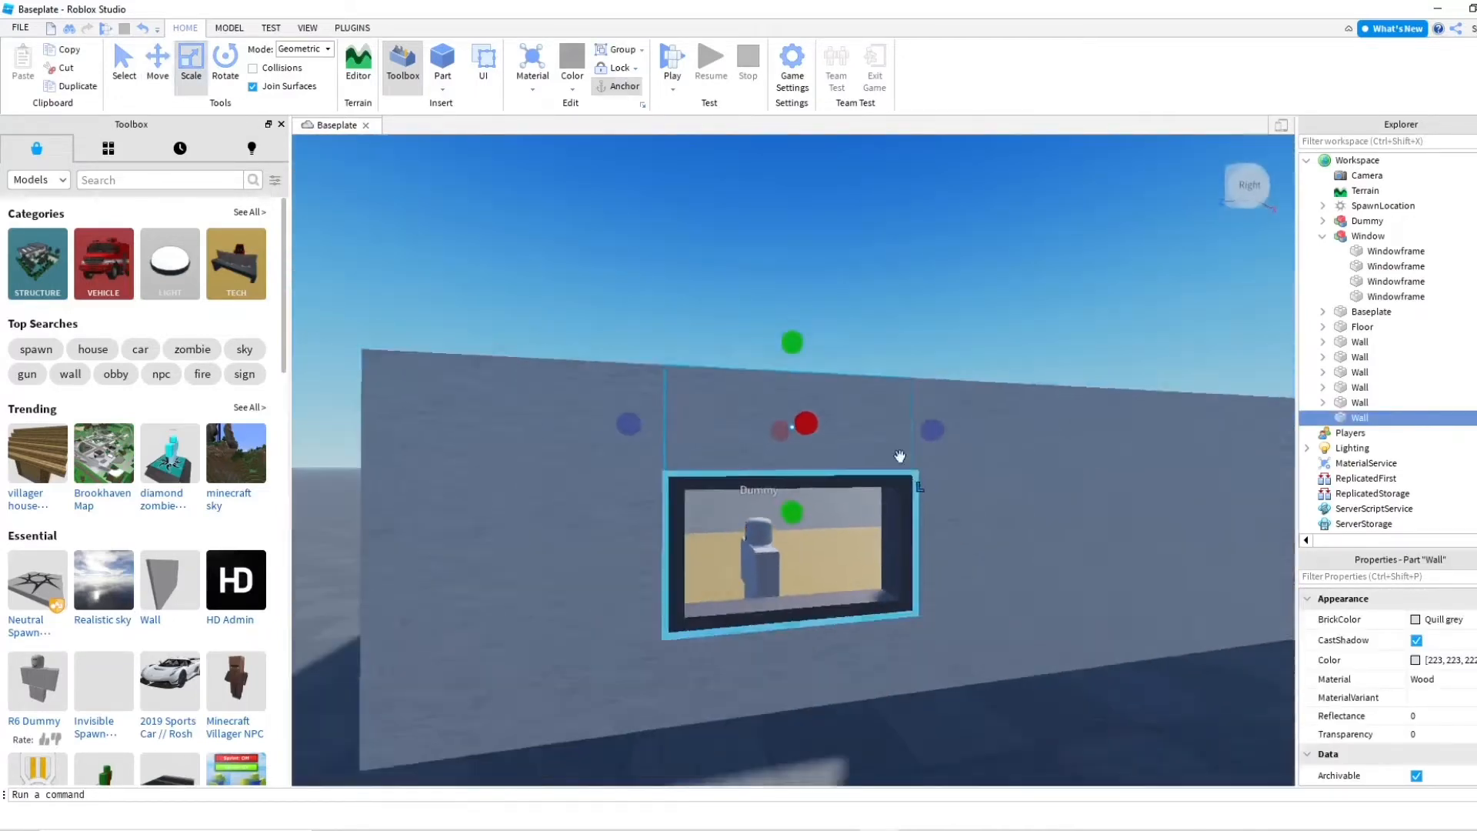
{"action": "left_click", "coordinate": [900, 456]}
{"action": "scroll", "coordinate": [907, 389], "scroll_direction": "up", "scroll_amount": 10}
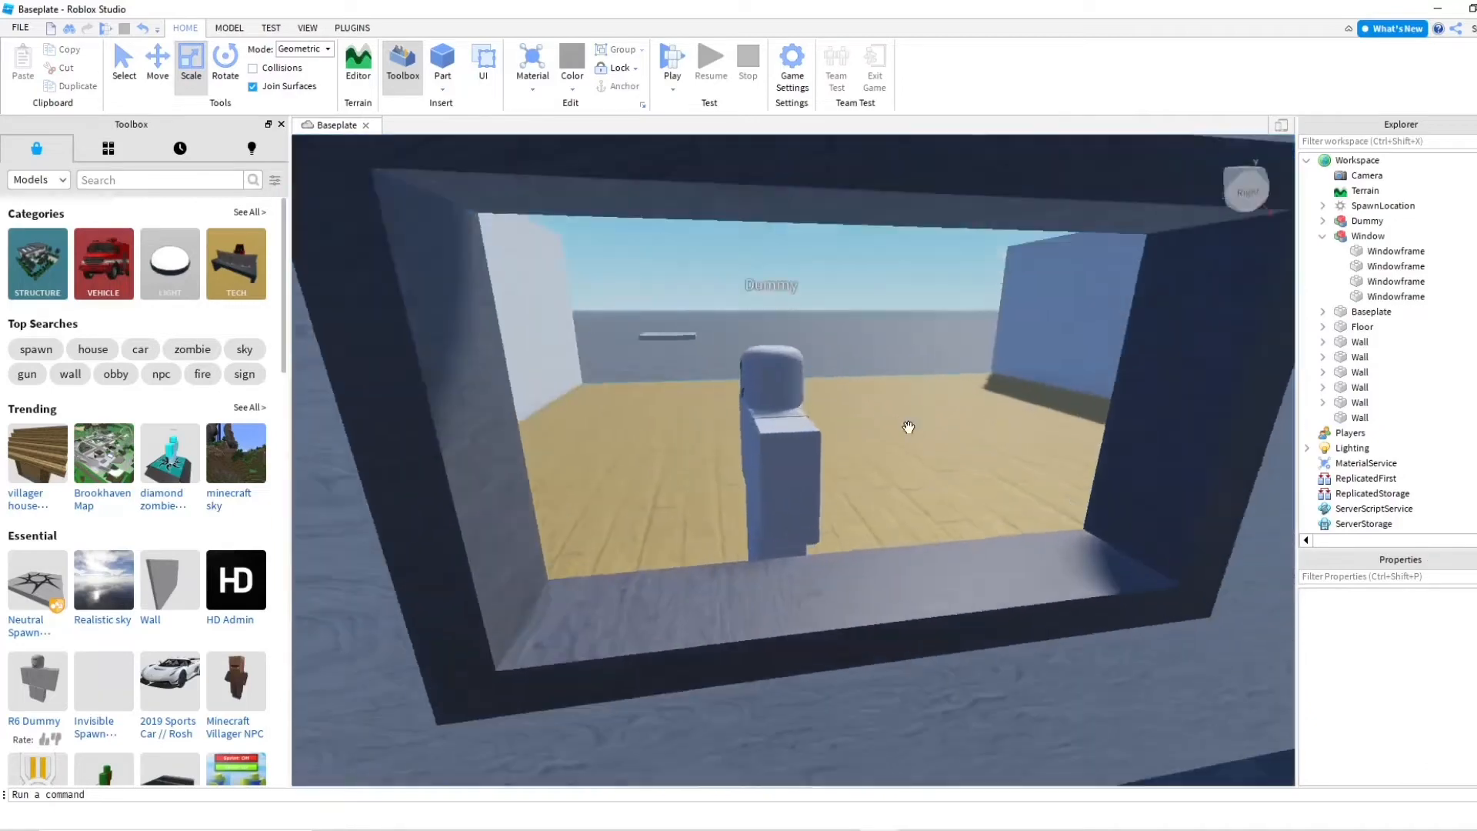
{"action": "scroll", "coordinate": [909, 428], "scroll_direction": "down", "scroll_amount": 5}
{"action": "scroll", "coordinate": [910, 429], "scroll_direction": "up", "scroll_amount": 8}
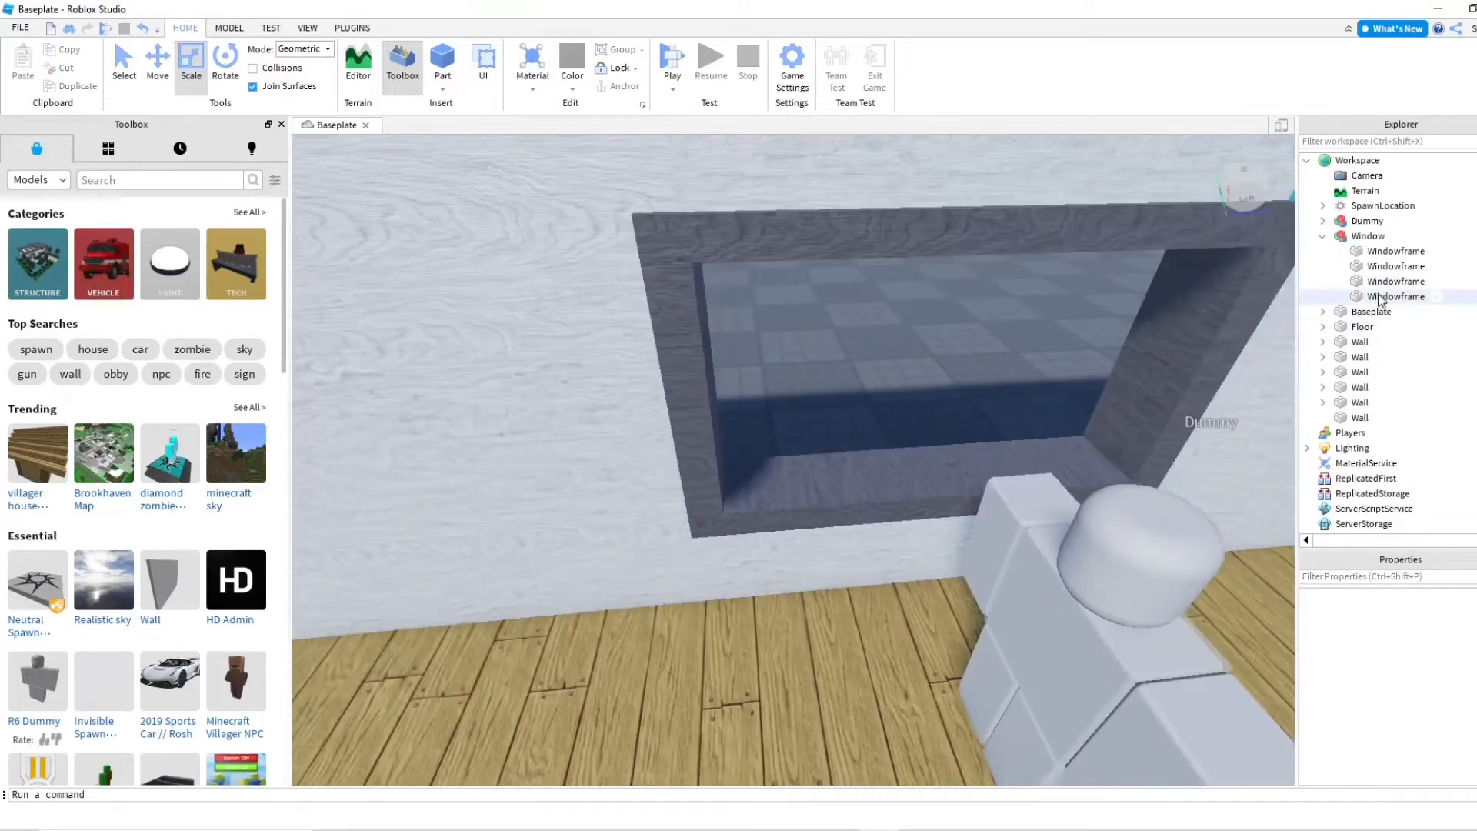
Duplicate one vertical window frame post and scale the copy thinner in depth from both faces
{"action": "left_click", "coordinate": [1379, 297]}
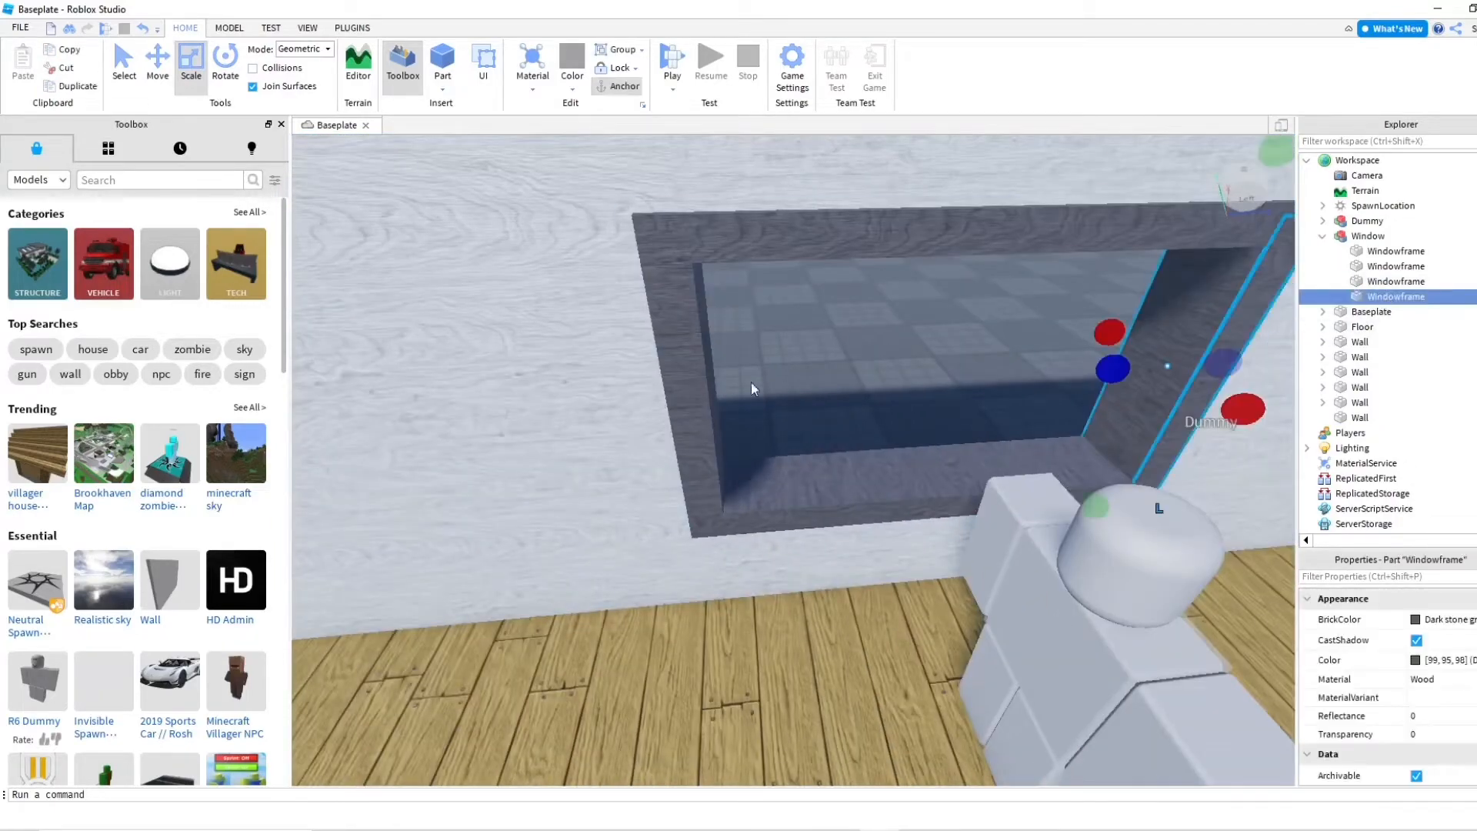
{"action": "left_click", "coordinate": [78, 86]}
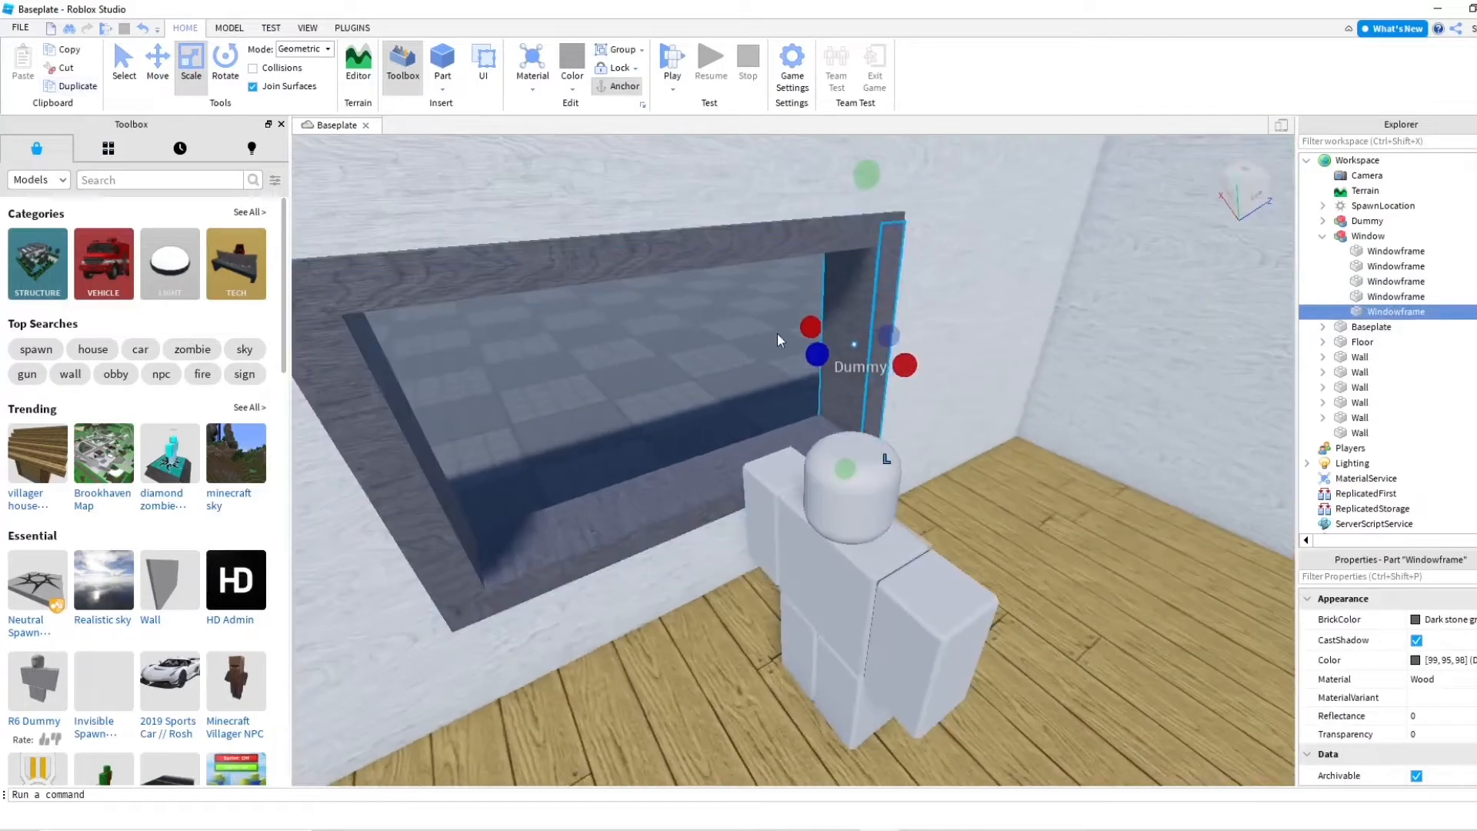
{"action": "left_click_drag", "start_coordinate": [811, 324], "coordinate": [820, 330]}
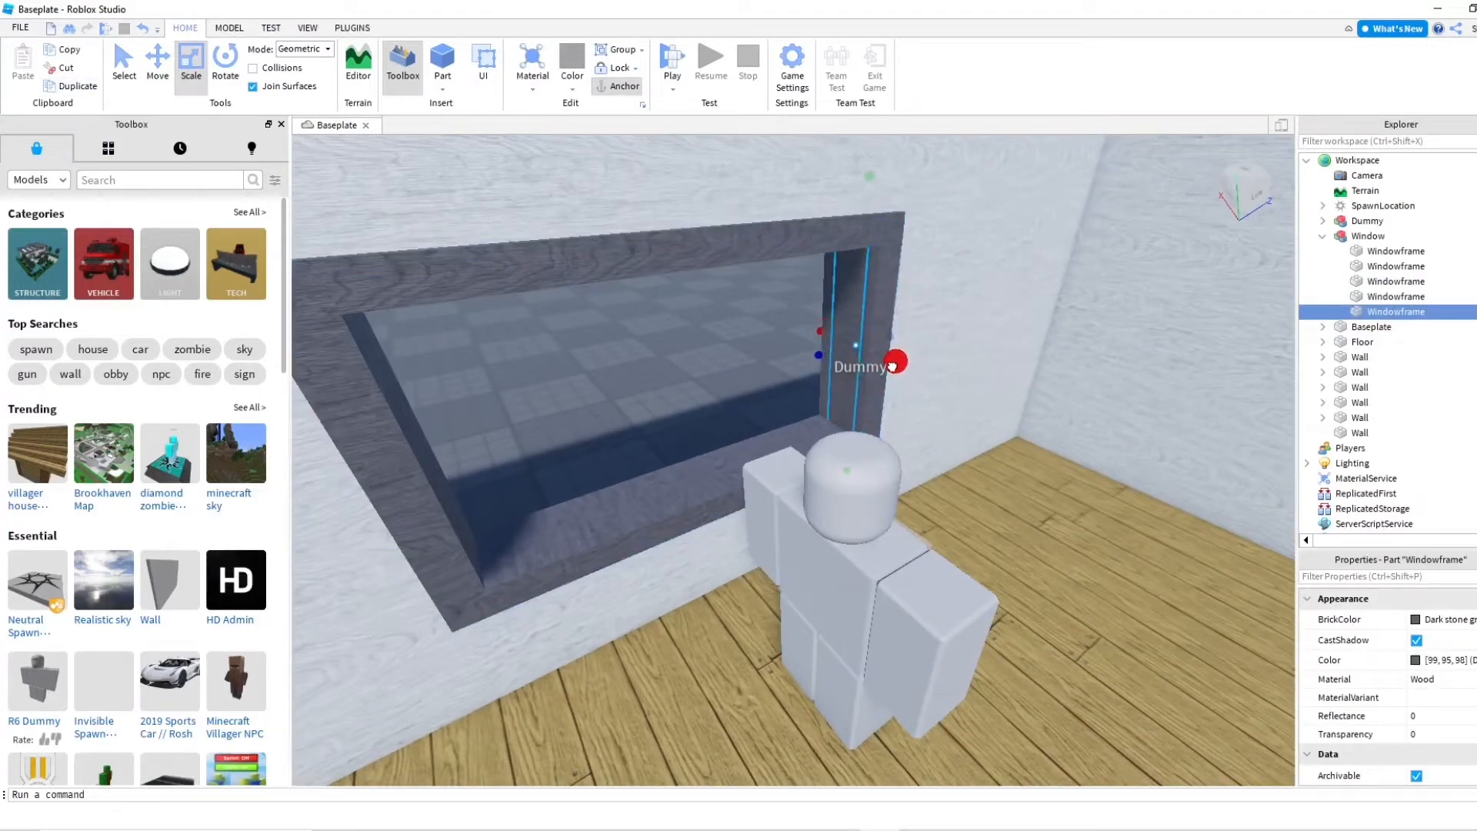
{"action": "right_click_drag", "start_coordinate": [874, 370], "coordinate": [823, 350]}
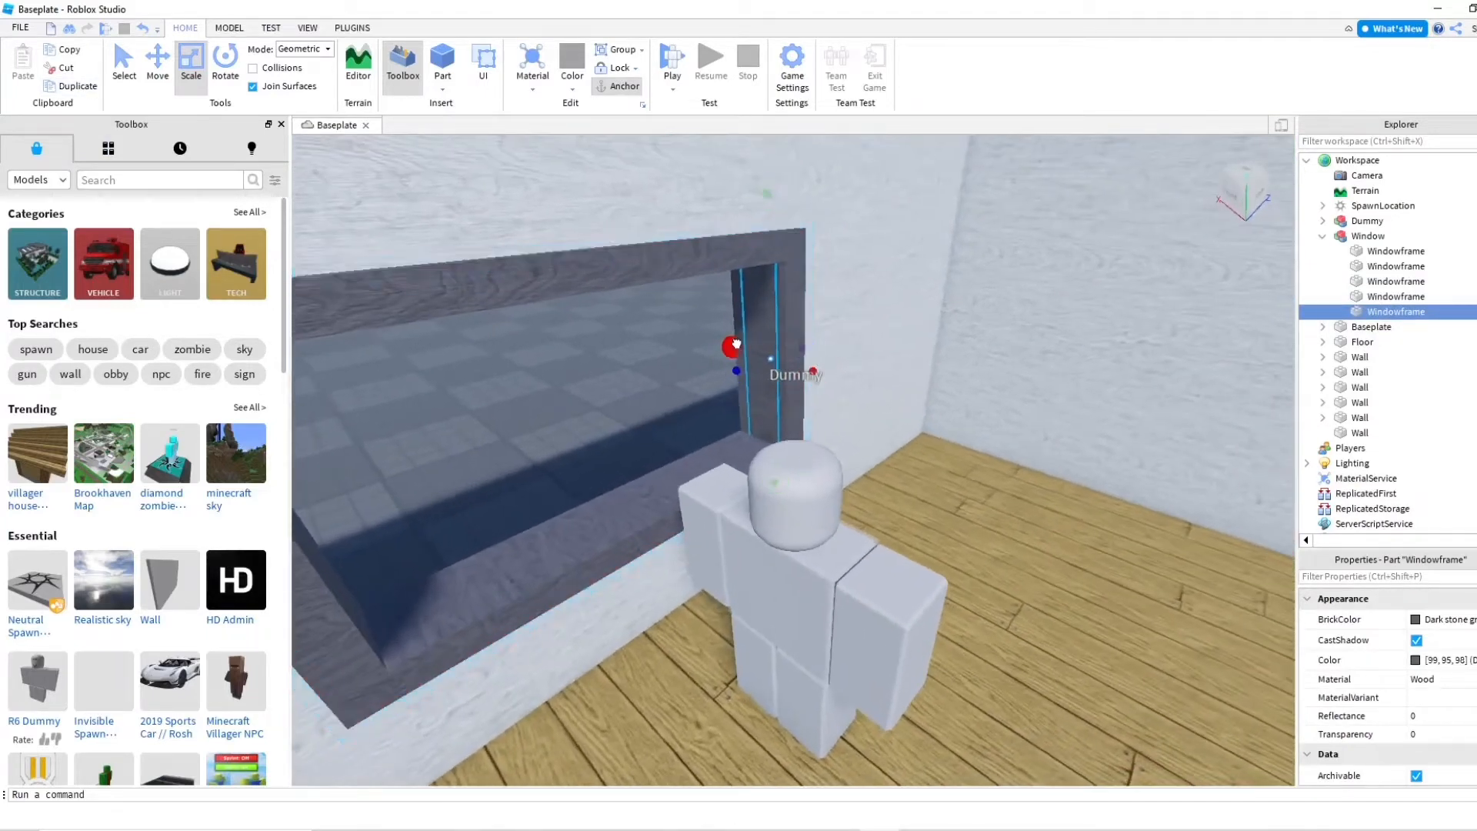
{"action": "left_click_drag", "start_coordinate": [736, 344], "coordinate": [740, 345]}
{"action": "right_click_drag", "start_coordinate": [754, 359], "coordinate": [769, 370]}
Stretch the thin copy across the window opening and adjust its edges so it fills the frame as a pane
{"action": "left_click_drag", "start_coordinate": [794, 369], "coordinate": [631, 421]}
{"action": "right_click_drag", "start_coordinate": [722, 384], "coordinate": [631, 421]}
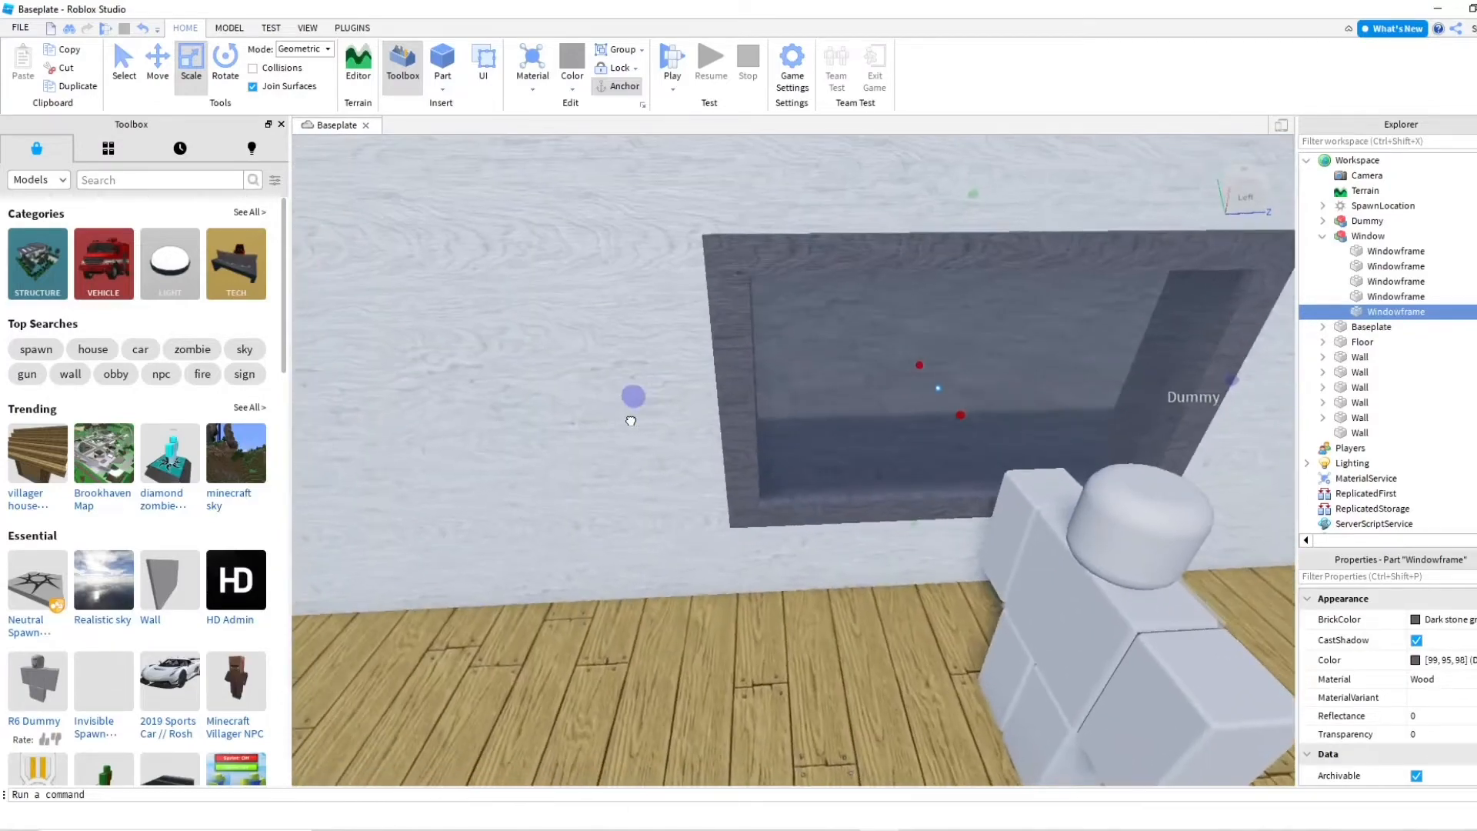
{"action": "left_click_drag", "start_coordinate": [916, 522], "coordinate": [916, 509]}
{"action": "mouse_move", "coordinate": [974, 207]}
{"action": "left_mouse_down"}
{"action": "mouse_move", "coordinate": [979, 238]}
{"action": "mouse_move", "coordinate": [982, 227]}
{"action": "left_mouse_up"}
{"action": "right_click_drag", "start_coordinate": [985, 265], "coordinate": [992, 306]}
{"action": "left_click_drag", "start_coordinate": [433, 463], "coordinate": [519, 456]}
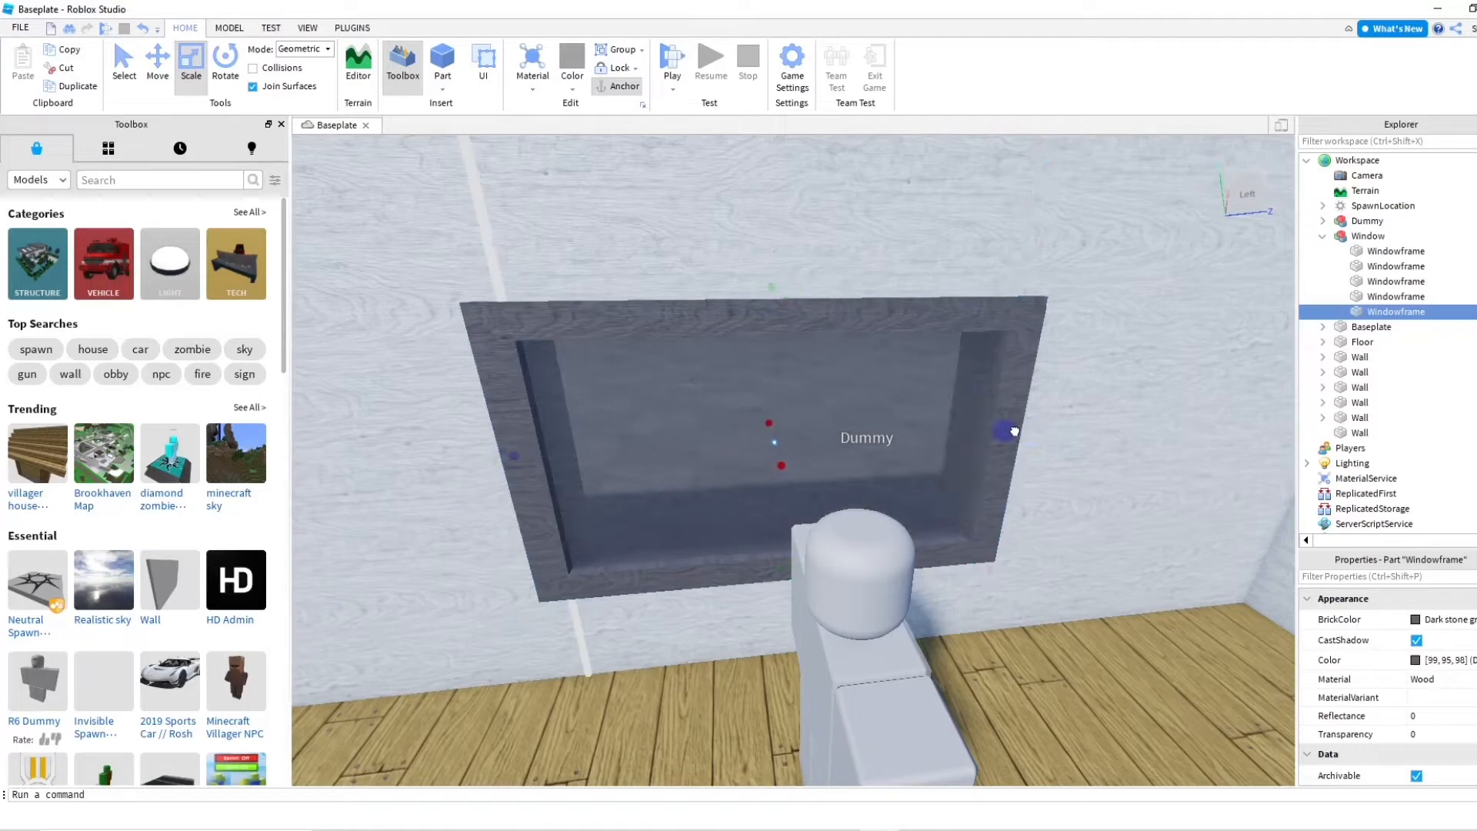
{"action": "left_click_drag", "start_coordinate": [1013, 431], "coordinate": [1015, 432]}
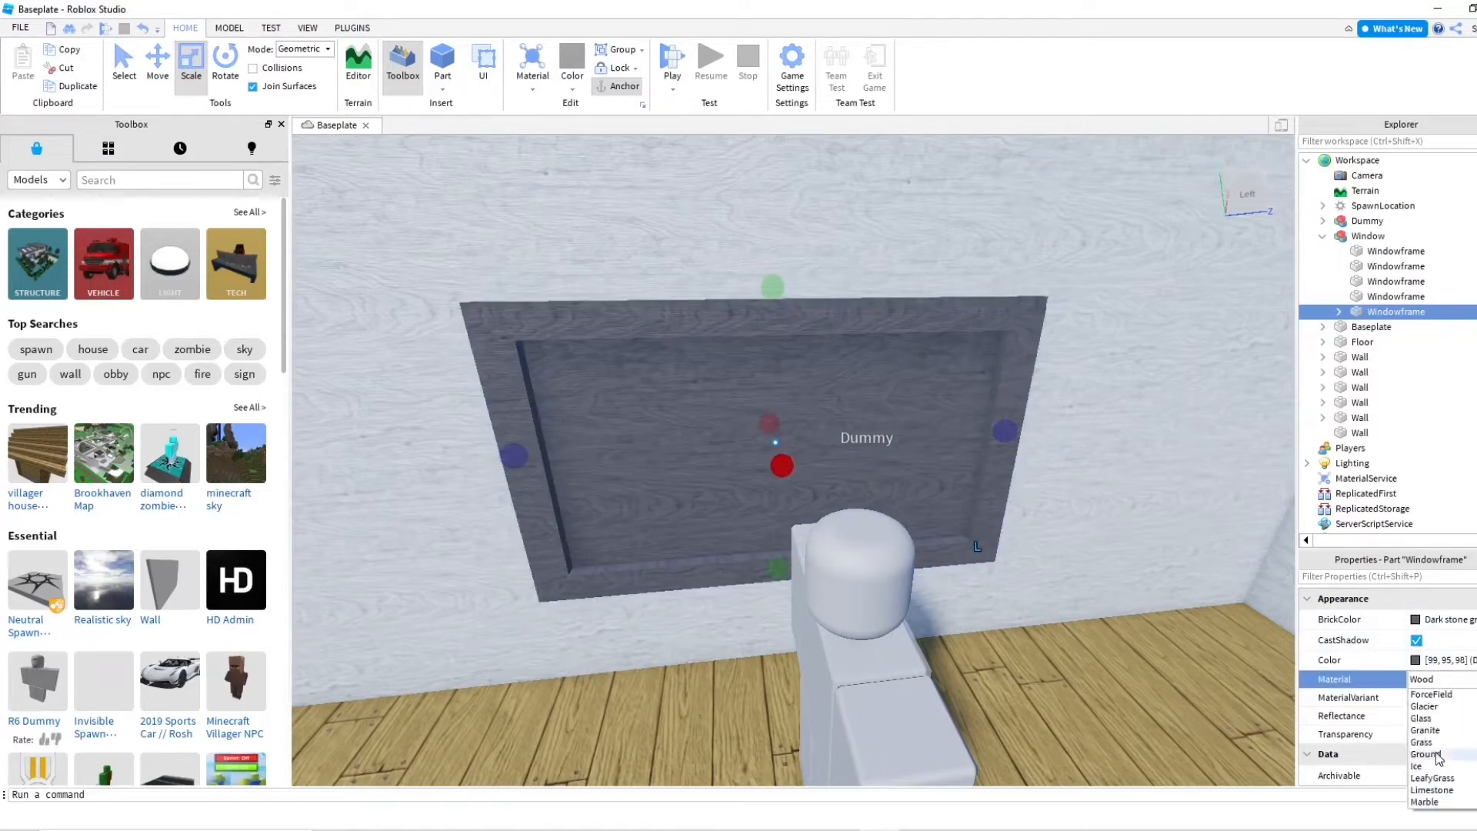
Give the window pane the Glass material and a Light blue color
{"action": "left_click", "coordinate": [1430, 720]}
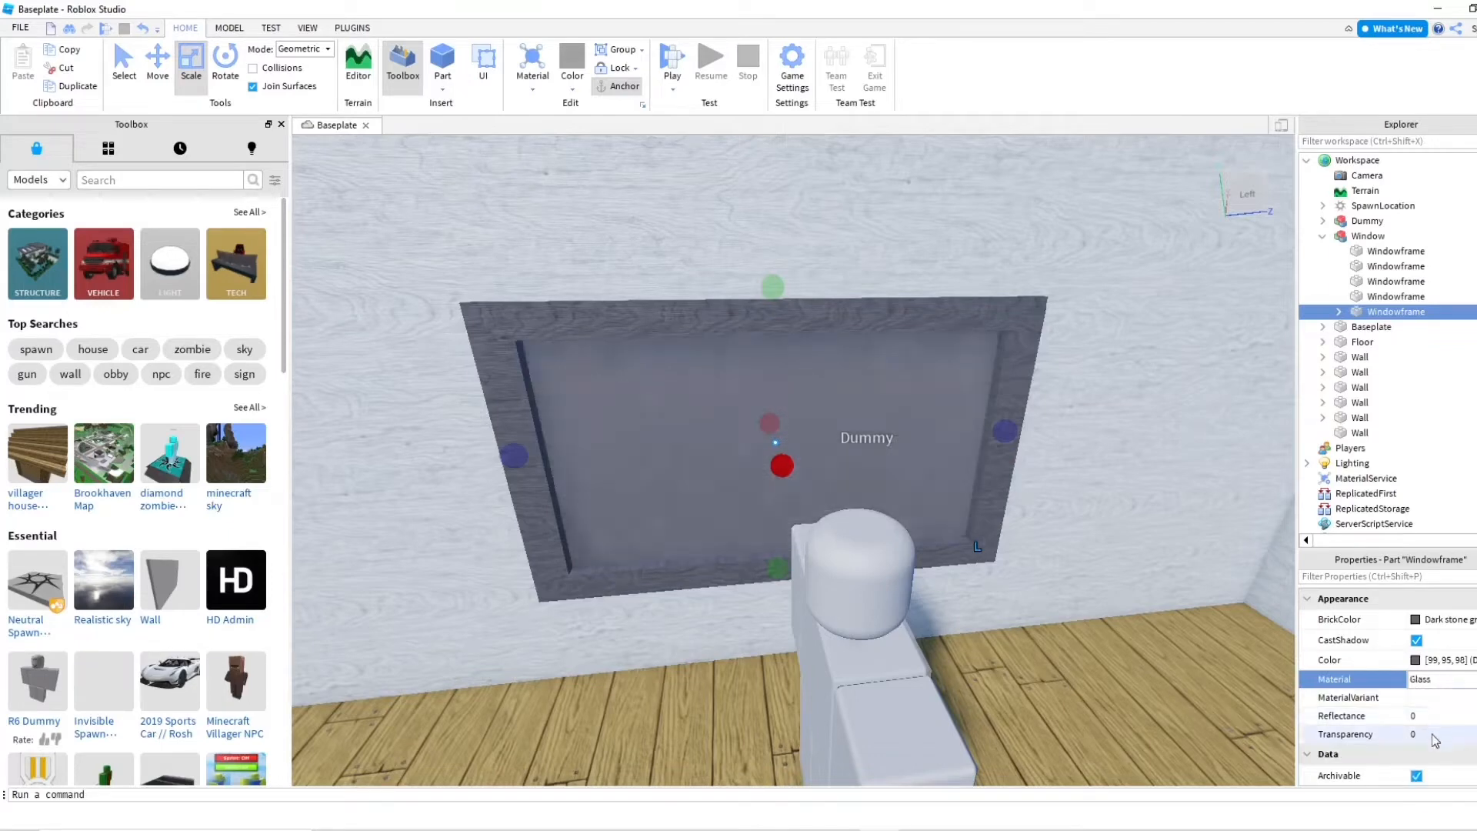
{"action": "left_click", "coordinate": [1427, 620]}
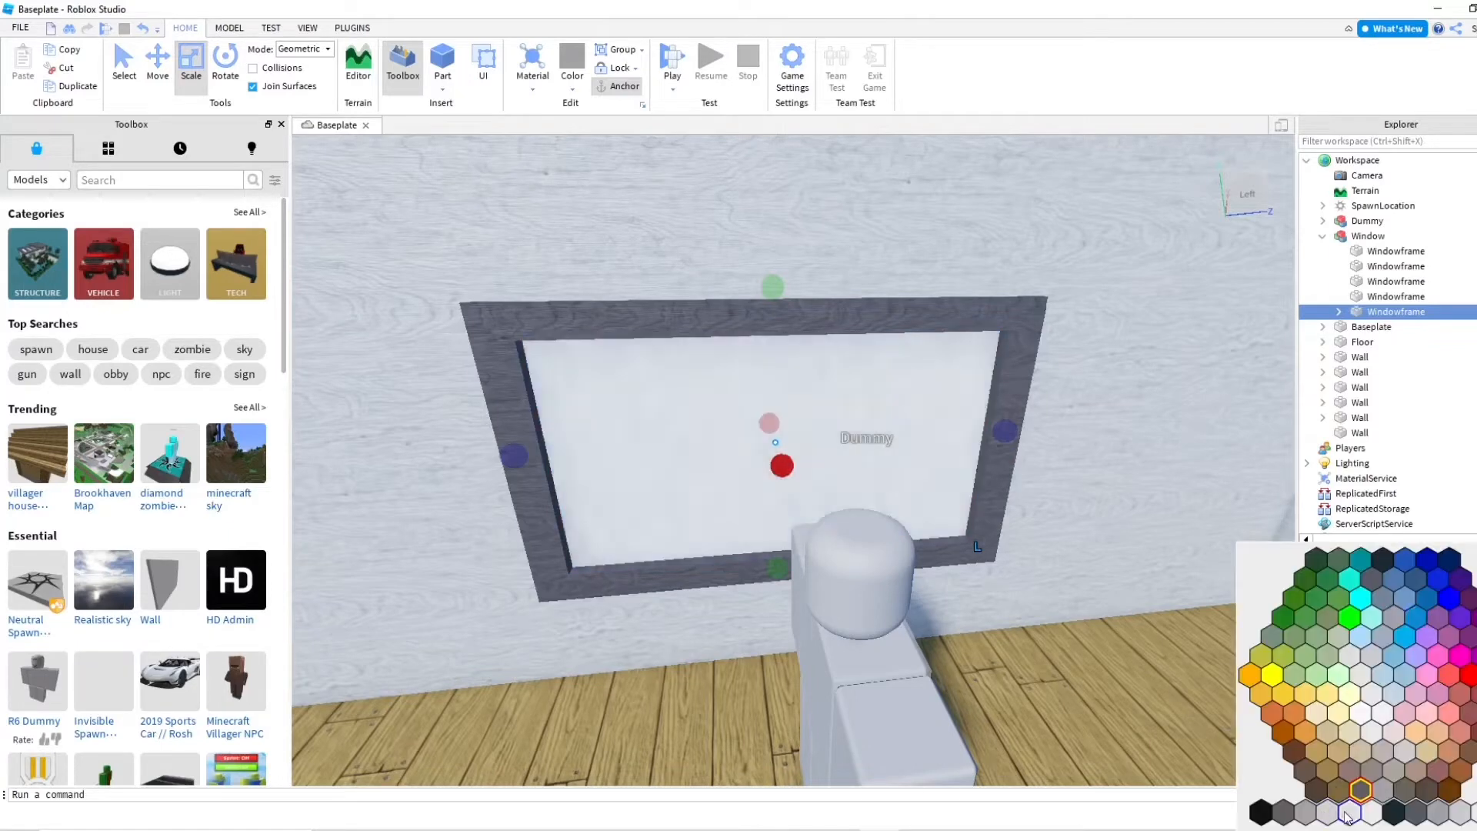
{"action": "left_click", "coordinate": [1384, 663]}
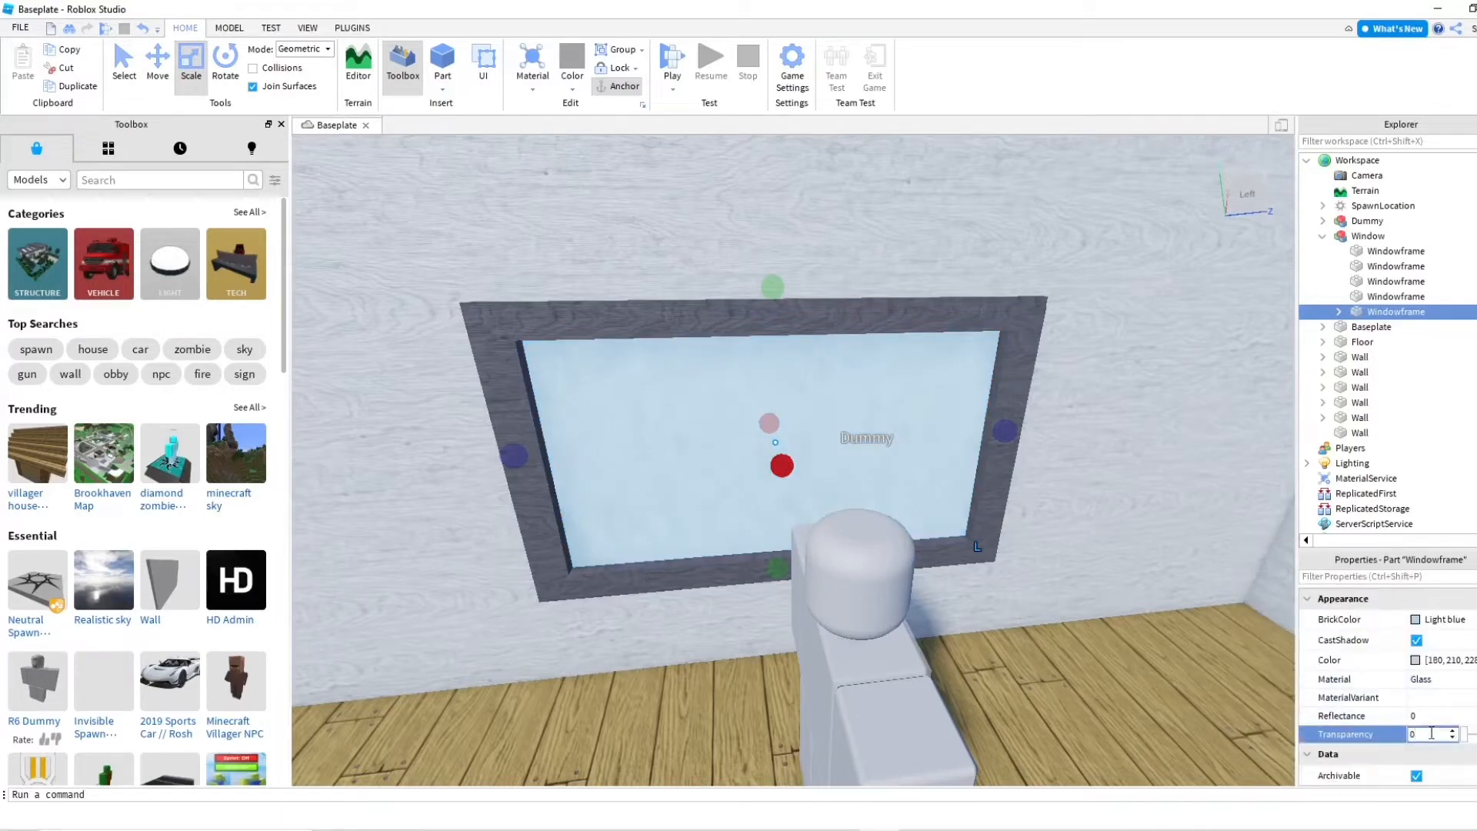
Test different transparency values on the glass pane, starting at 0.4, and settle on 0.7
{"action": "left_click", "coordinate": [1430, 733]}
{"action": "type", "text": "0.4"}
{"action": "key", "text": "Return"}
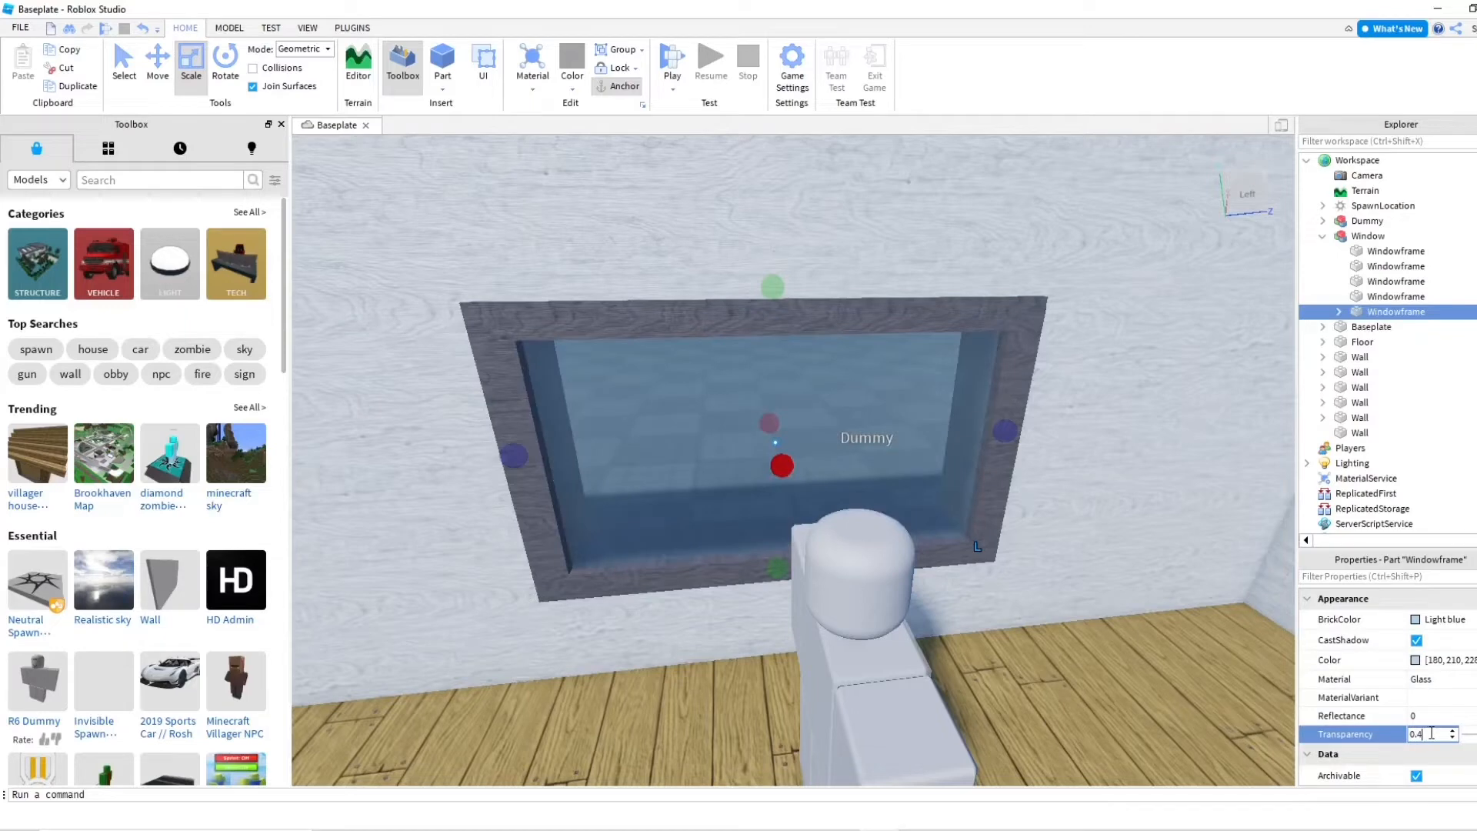
{"action": "key", "text": "BackSpace"}
{"action": "type", "text": "5"}
{"action": "key", "text": "BackSpace"}
{"action": "type", "text": "8"}
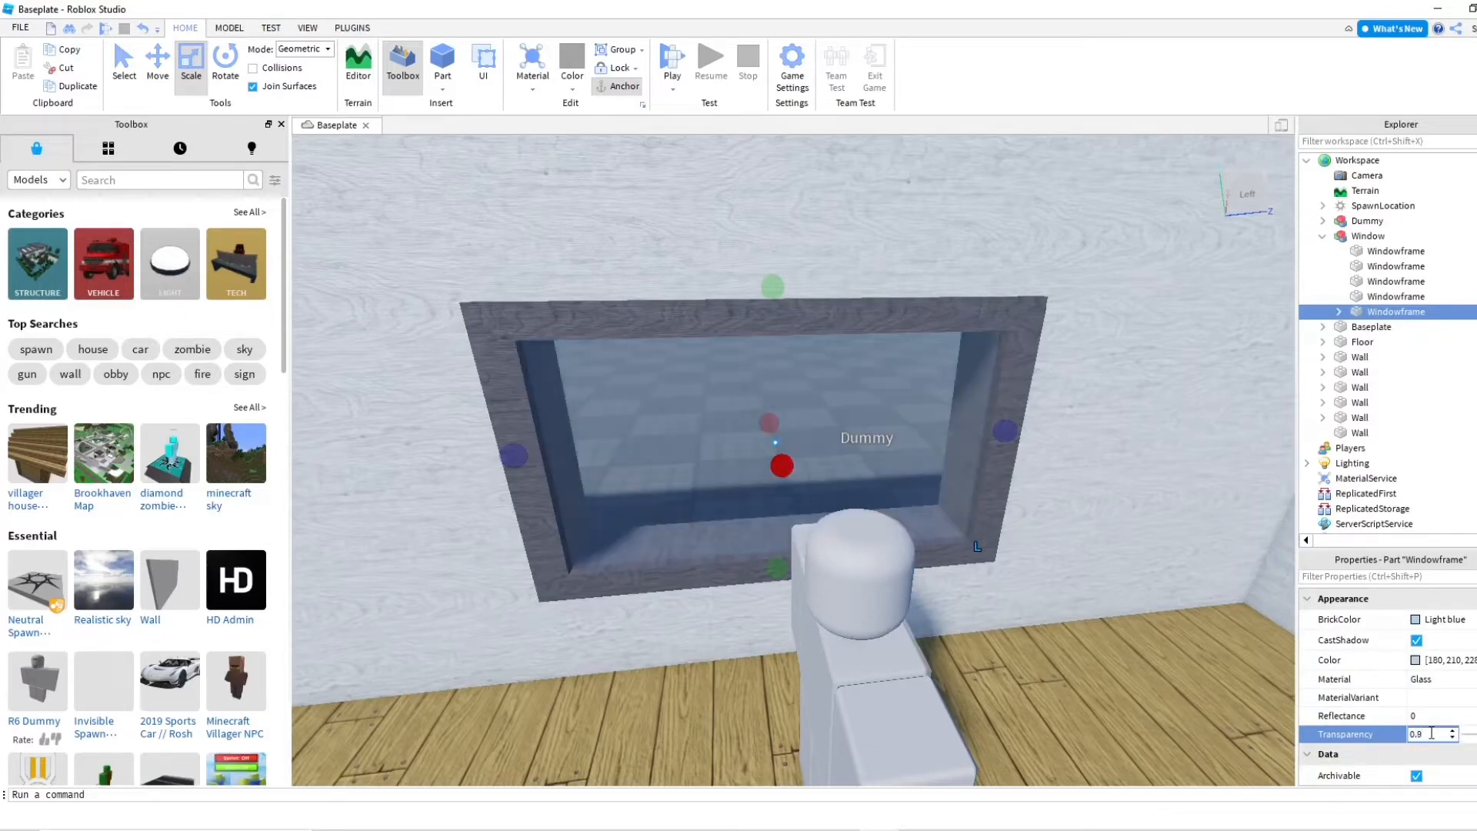
{"action": "key", "text": "BackSpace"}
{"action": "type", "text": "7"}
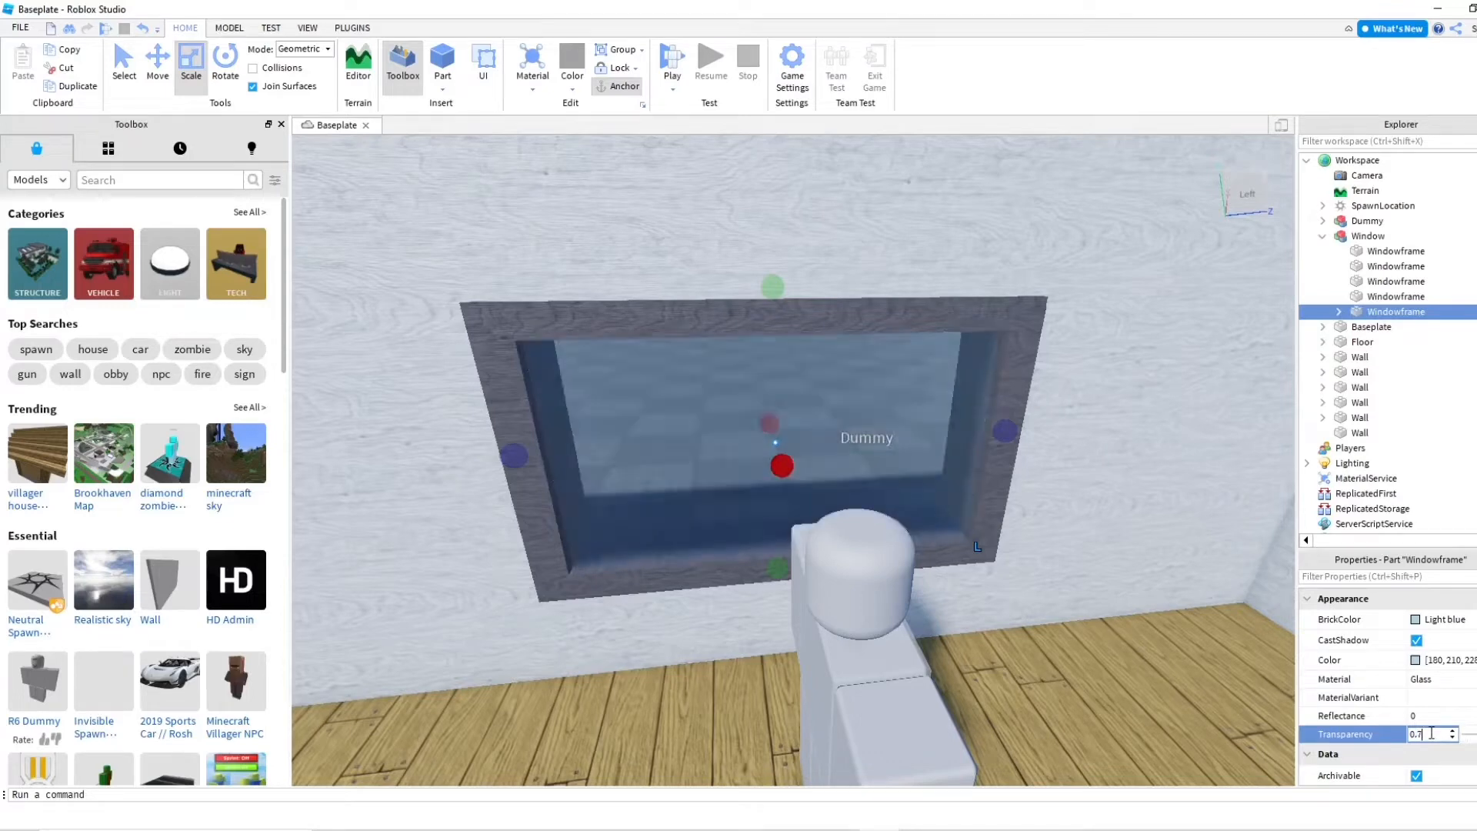
{"action": "scroll", "coordinate": [1206, 623], "scroll_direction": "up", "scroll_amount": 5}
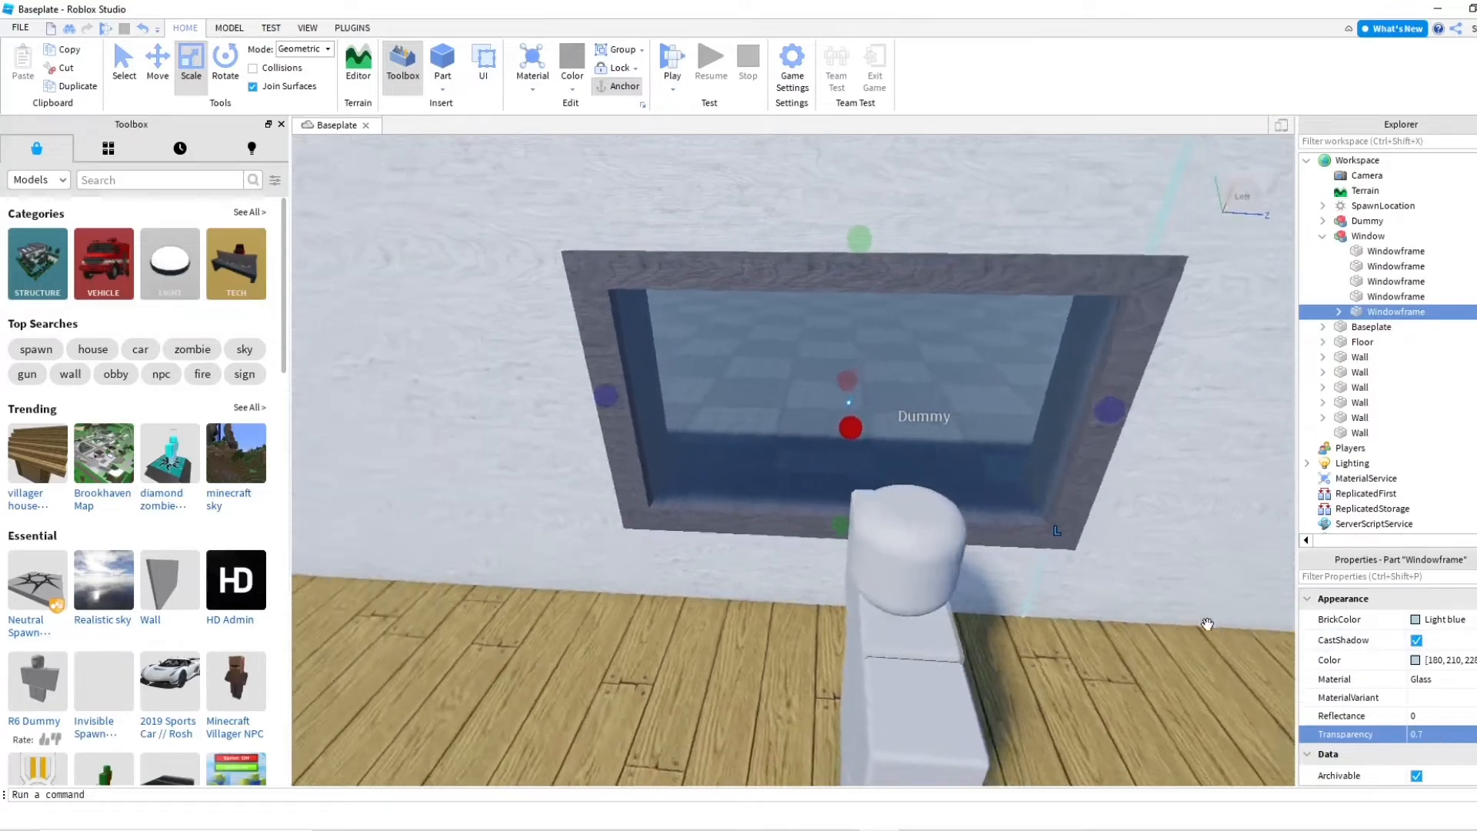
Set the glass pane's reflectance to 1 and check the effect
{"action": "left_click", "coordinate": [1422, 716]}
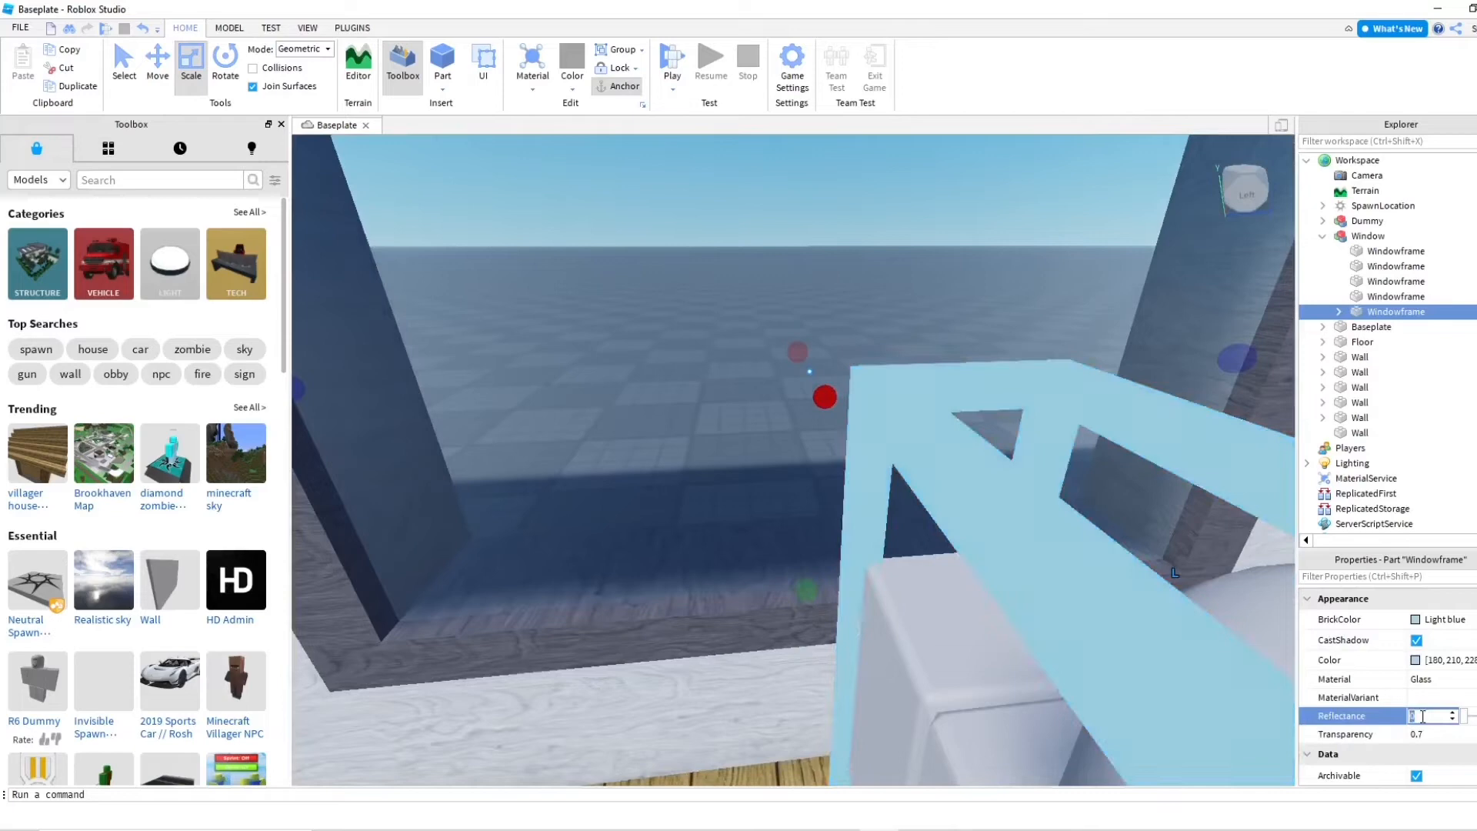
{"action": "type", "text": "1"}
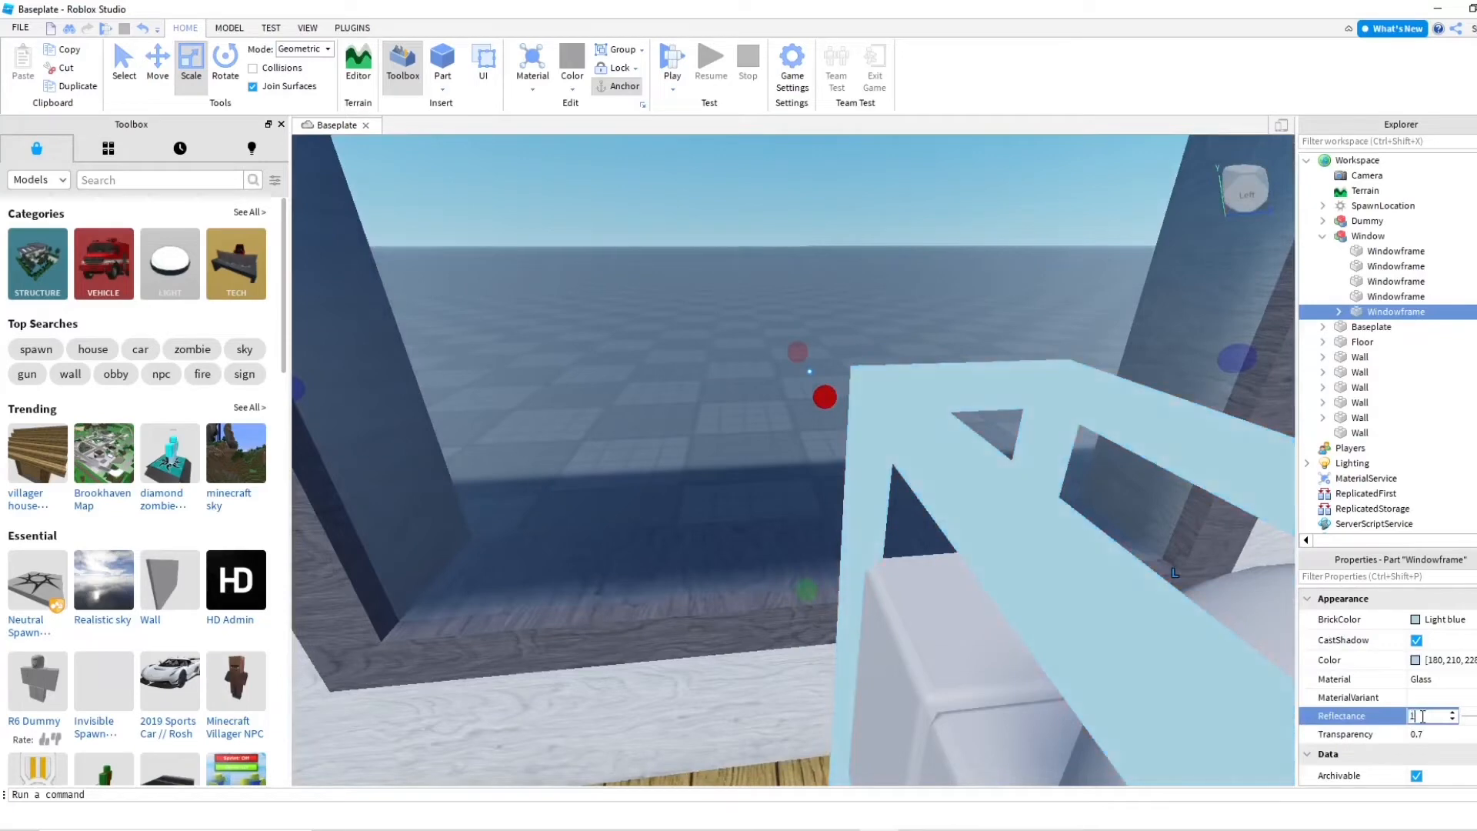
{"action": "key", "text": "Return"}
{"action": "scroll", "coordinate": [999, 524], "scroll_direction": "down", "scroll_amount": 3}
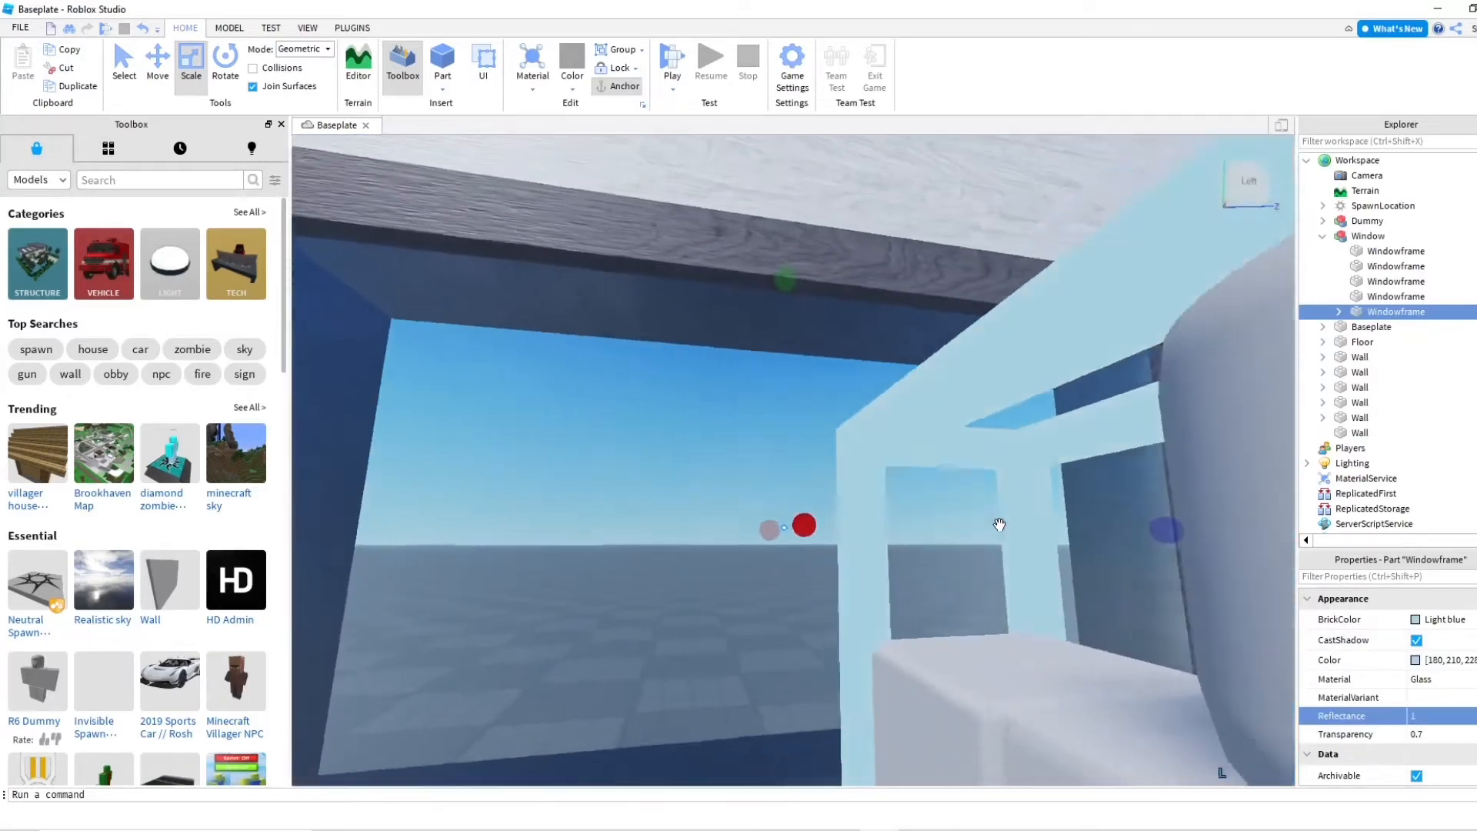
{"action": "scroll", "coordinate": [999, 520], "scroll_direction": "up", "scroll_amount": 3}
Set the glass pane's reflectance to 2
{"action": "left_click", "coordinate": [1424, 716]}
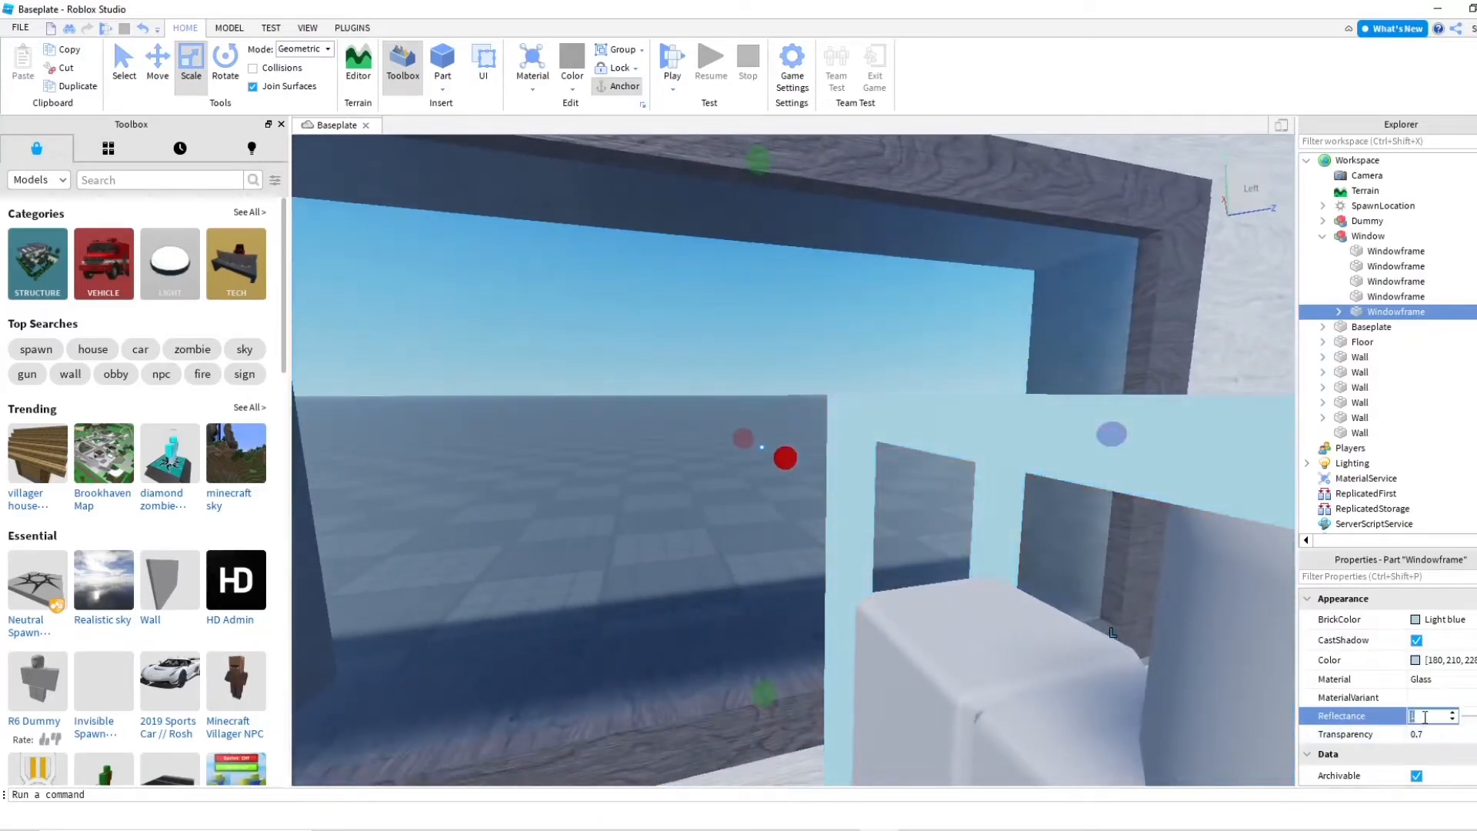
{"action": "type", "text": "2"}
{"action": "key", "text": "Return"}
{"action": "scroll", "coordinate": [806, 551], "scroll_direction": "up", "scroll_amount": 3}
{"action": "right_click_drag", "start_coordinate": [806, 551], "coordinate": [806, 551]}
{"action": "scroll", "coordinate": [806, 551], "scroll_direction": "down", "scroll_amount": 4}
Examine the glazed window from close up, from outside the house and from inside the room
{"action": "left_click", "coordinate": [779, 404]}
{"action": "scroll", "coordinate": [812, 396], "scroll_direction": "up", "scroll_amount": 3}
{"action": "right_click_drag", "start_coordinate": [812, 396], "coordinate": [810, 397]}
{"action": "scroll", "coordinate": [812, 397], "scroll_direction": "down", "scroll_amount": 5}
{"action": "scroll", "coordinate": [915, 321], "scroll_direction": "up", "scroll_amount": 1}
{"action": "scroll", "coordinate": [923, 320], "scroll_direction": "up", "scroll_amount": 2}
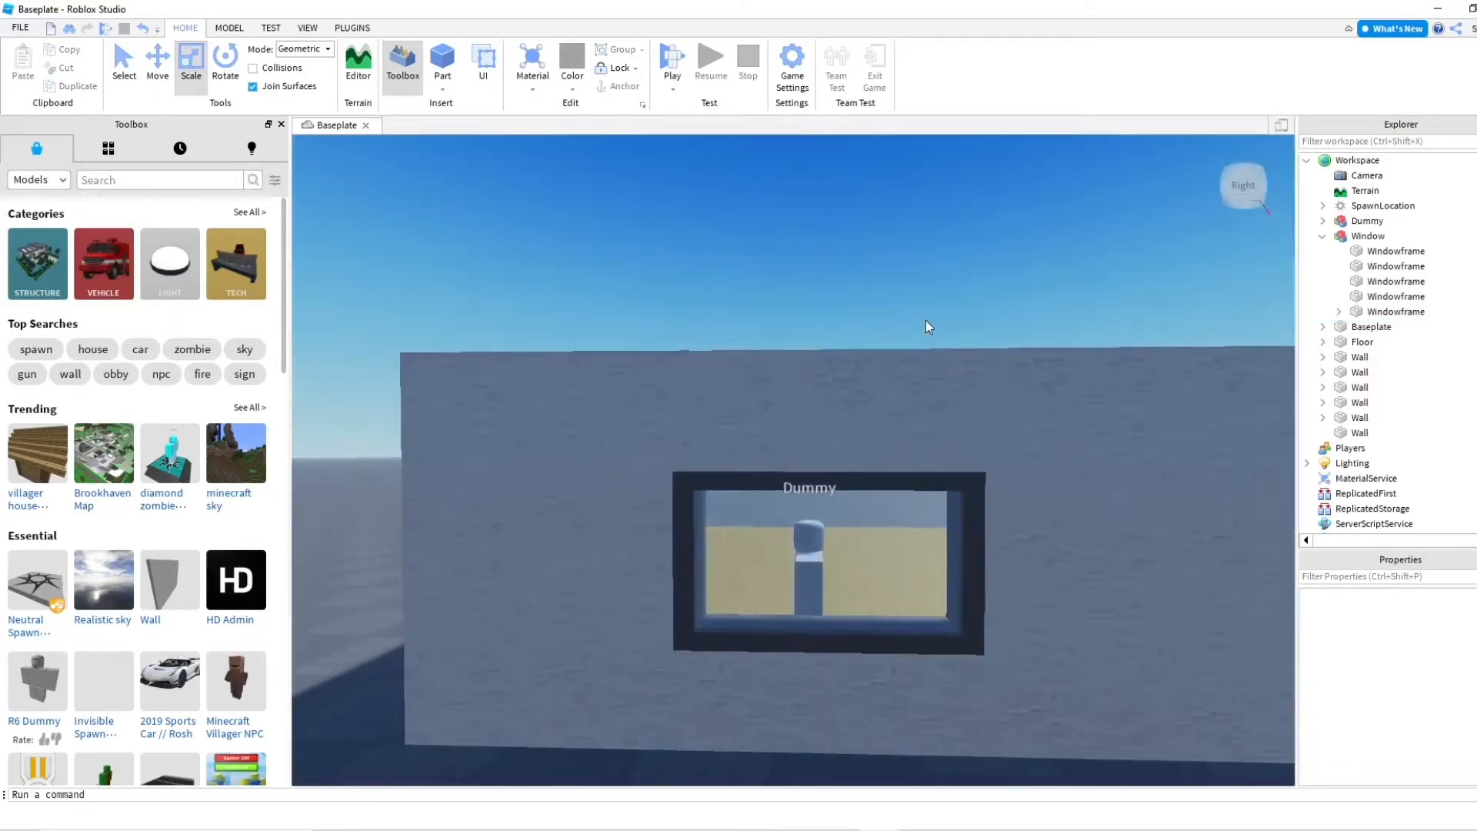
{"action": "scroll", "coordinate": [967, 375], "scroll_direction": "down", "scroll_amount": 5}
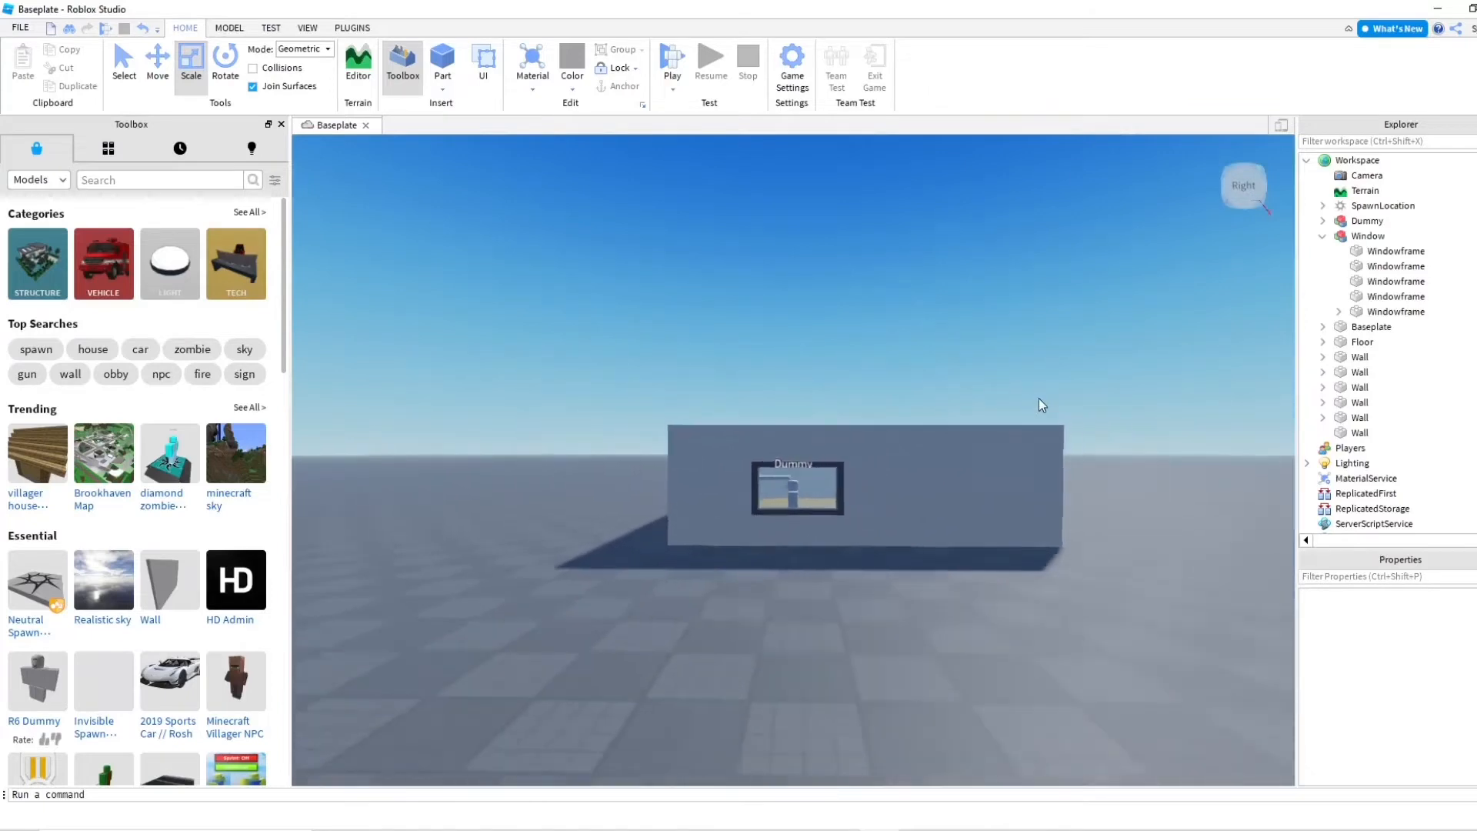
{"action": "scroll", "coordinate": [1038, 398], "scroll_direction": "up", "scroll_amount": 7}
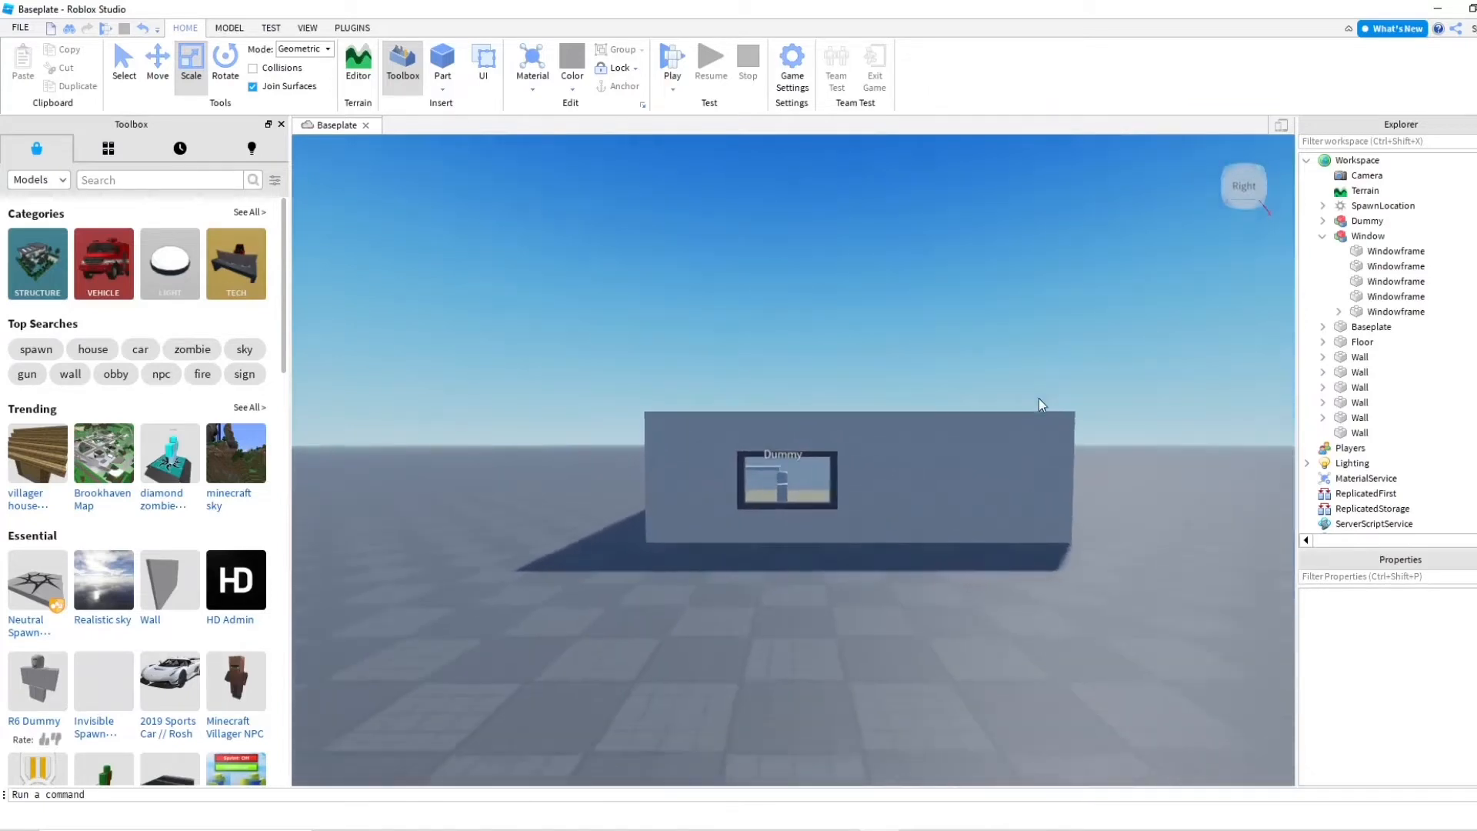
{"action": "right_click_drag", "start_coordinate": [1036, 397], "coordinate": [1032, 397]}
{"action": "scroll", "coordinate": [1033, 397], "scroll_direction": "down", "scroll_amount": 3}
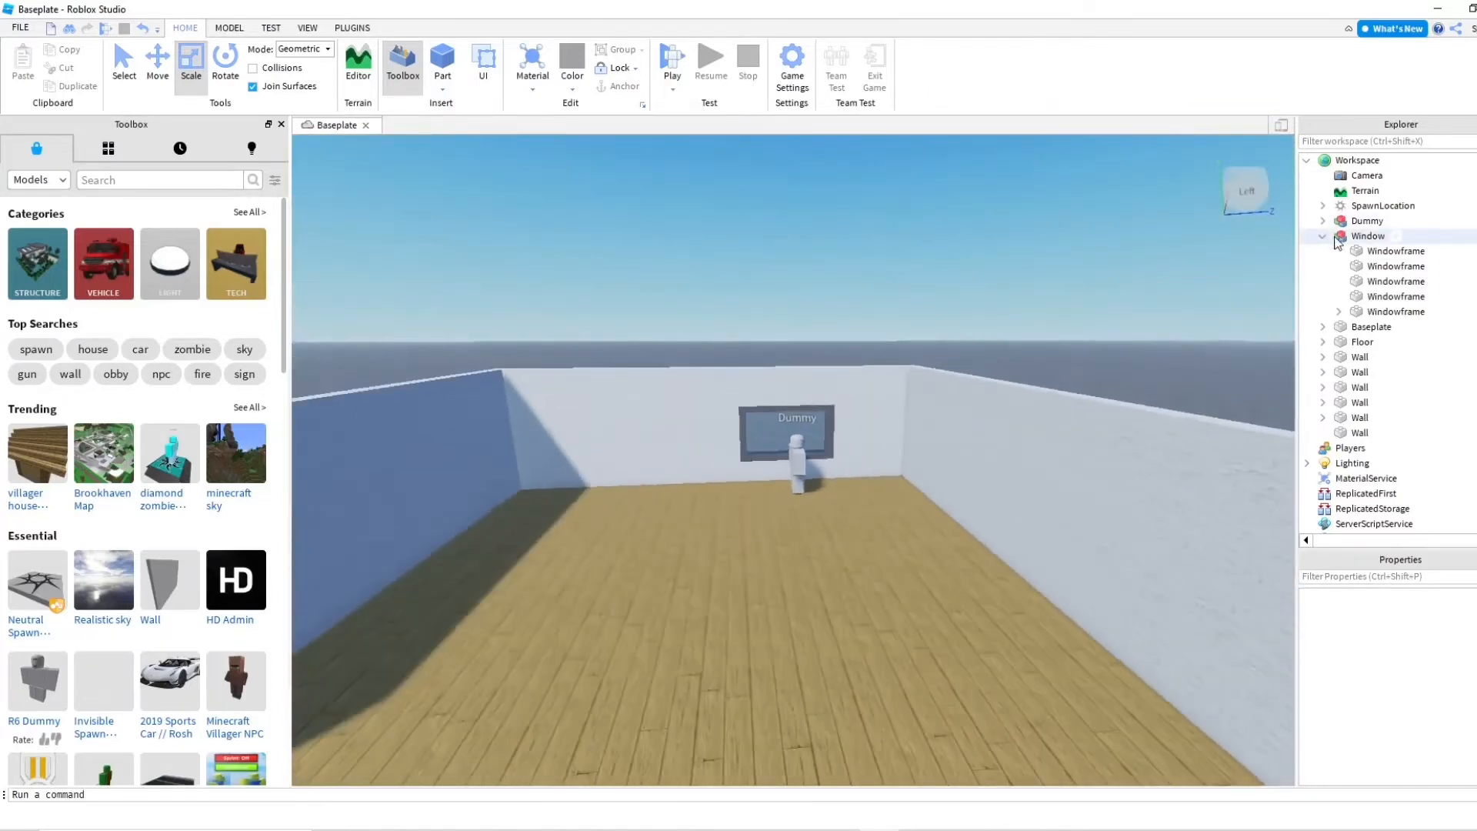
Collapse the Window model in the object hierarchy and clear the selection
{"action": "left_click", "coordinate": [1322, 236]}
{"action": "left_click", "coordinate": [1368, 236]}
{"action": "scroll", "coordinate": [908, 300], "scroll_direction": "up", "scroll_amount": 3}
{"action": "left_click", "coordinate": [930, 305]}
{"action": "right_click_drag", "start_coordinate": [930, 299], "coordinate": [939, 296]}
{"action": "scroll", "coordinate": [940, 295], "scroll_direction": "down", "scroll_amount": 3}
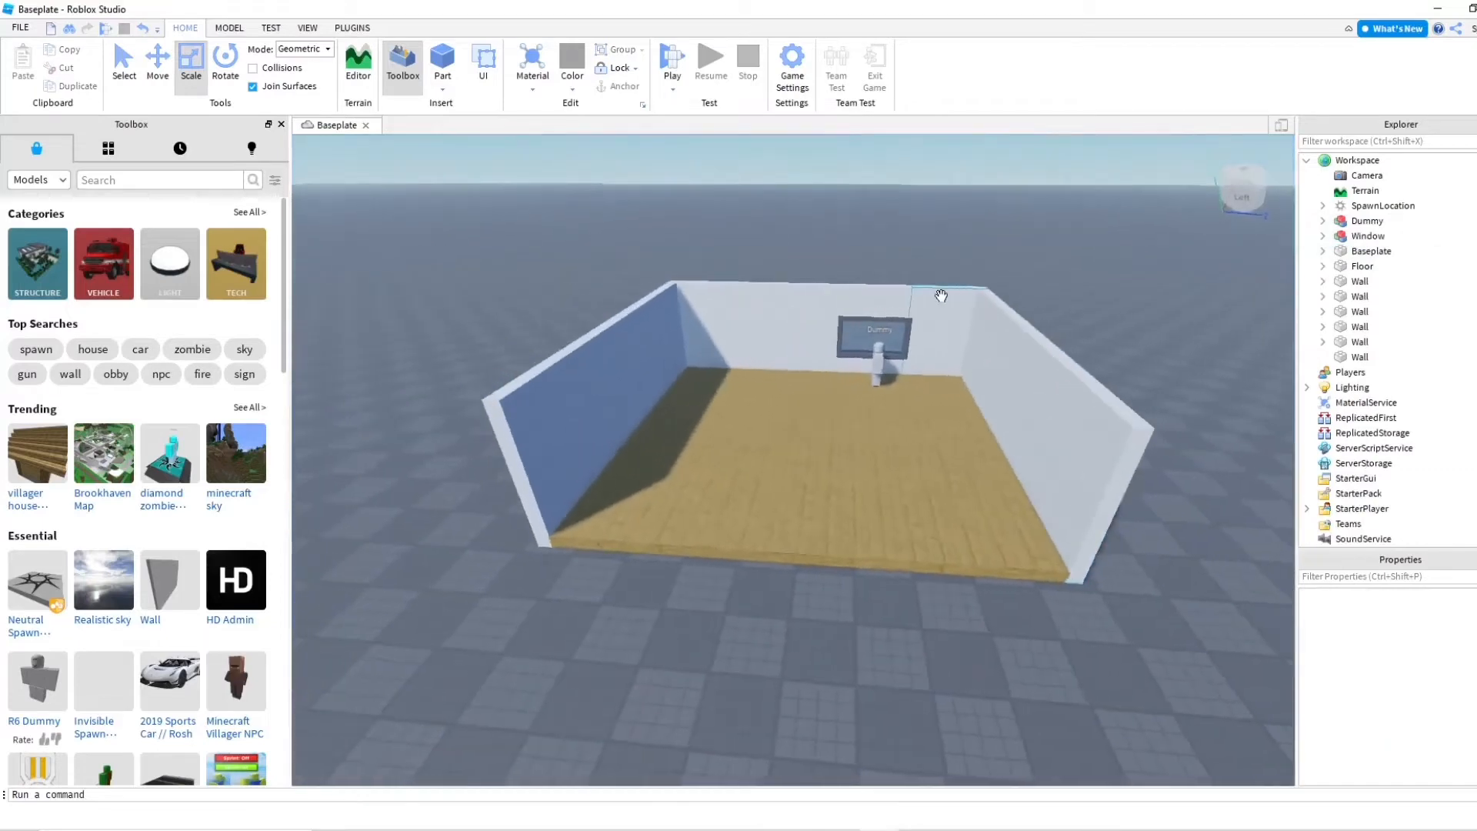
Duplicate the wall section beside the window and move the copy to the open front side of the house
{"action": "left_click", "coordinate": [772, 325]}
{"action": "left_click", "coordinate": [73, 85]}
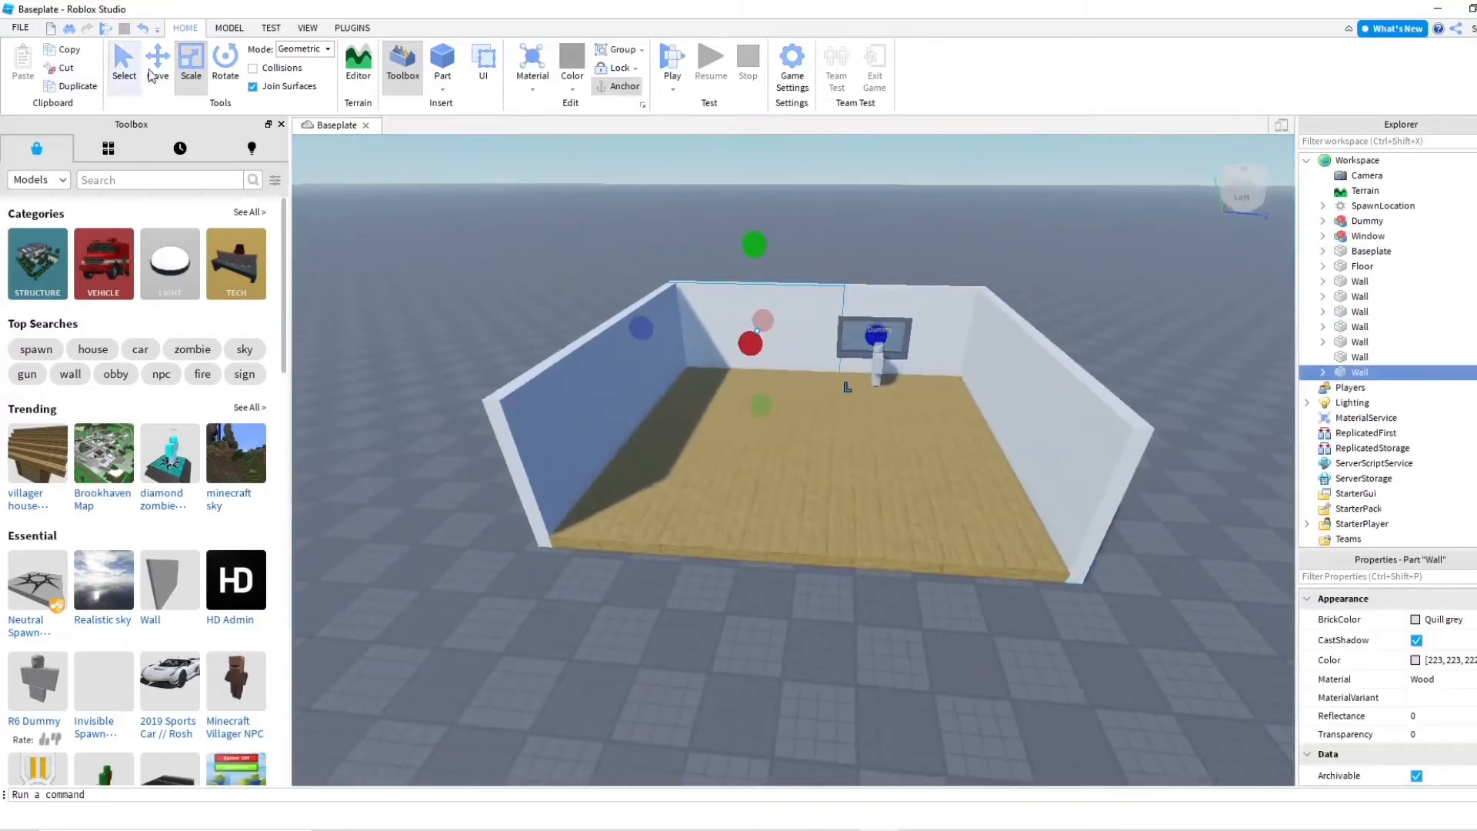
{"action": "left_click_drag", "start_coordinate": [735, 367], "coordinate": [632, 551]}
{"action": "key", "text": "f"}
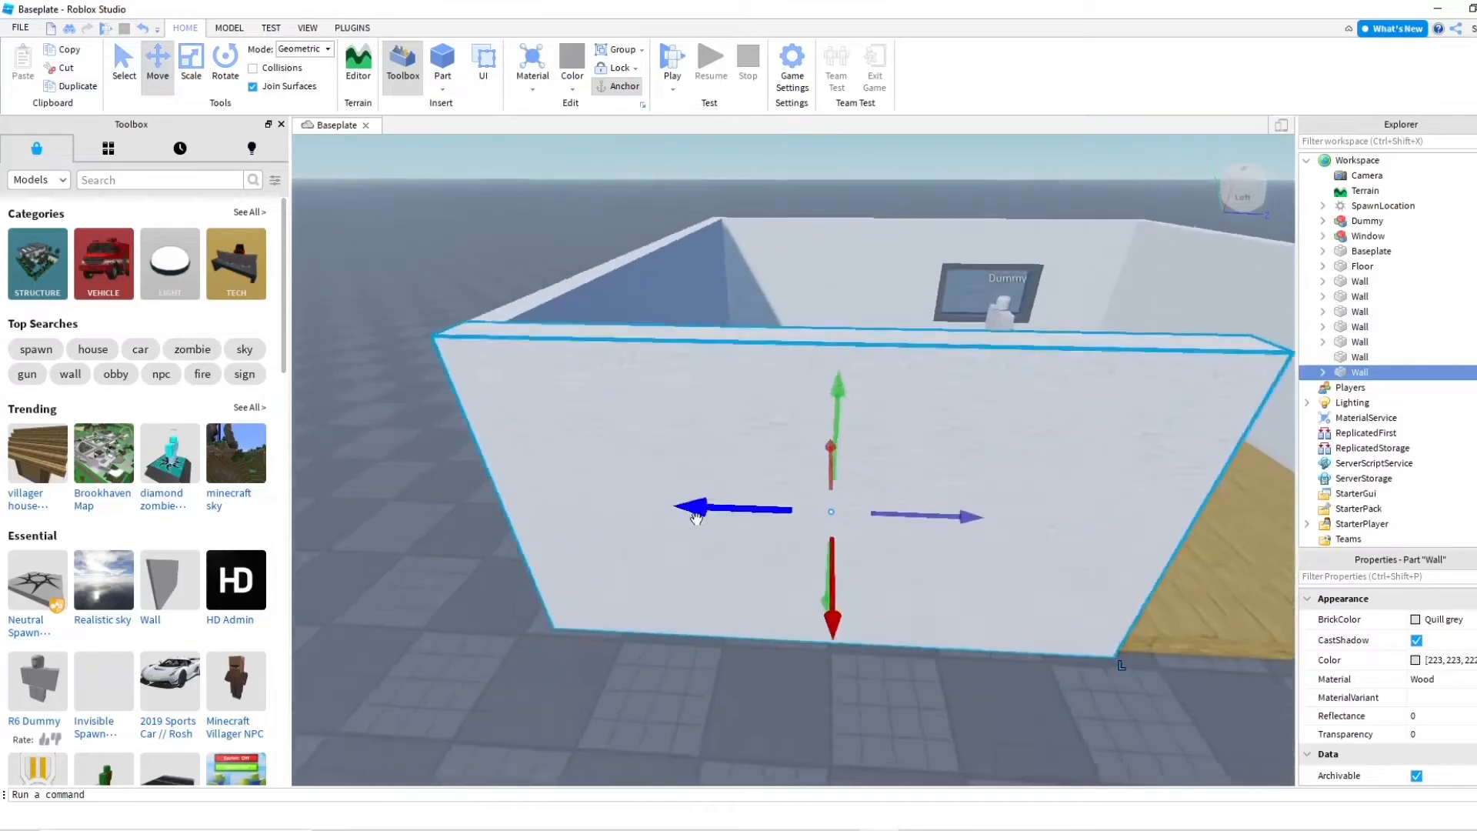
Scale the front wall copy narrower so it covers only one end of the open side
{"action": "left_click", "coordinate": [194, 67]}
{"action": "right_click_drag", "start_coordinate": [689, 425], "coordinate": [824, 495]}
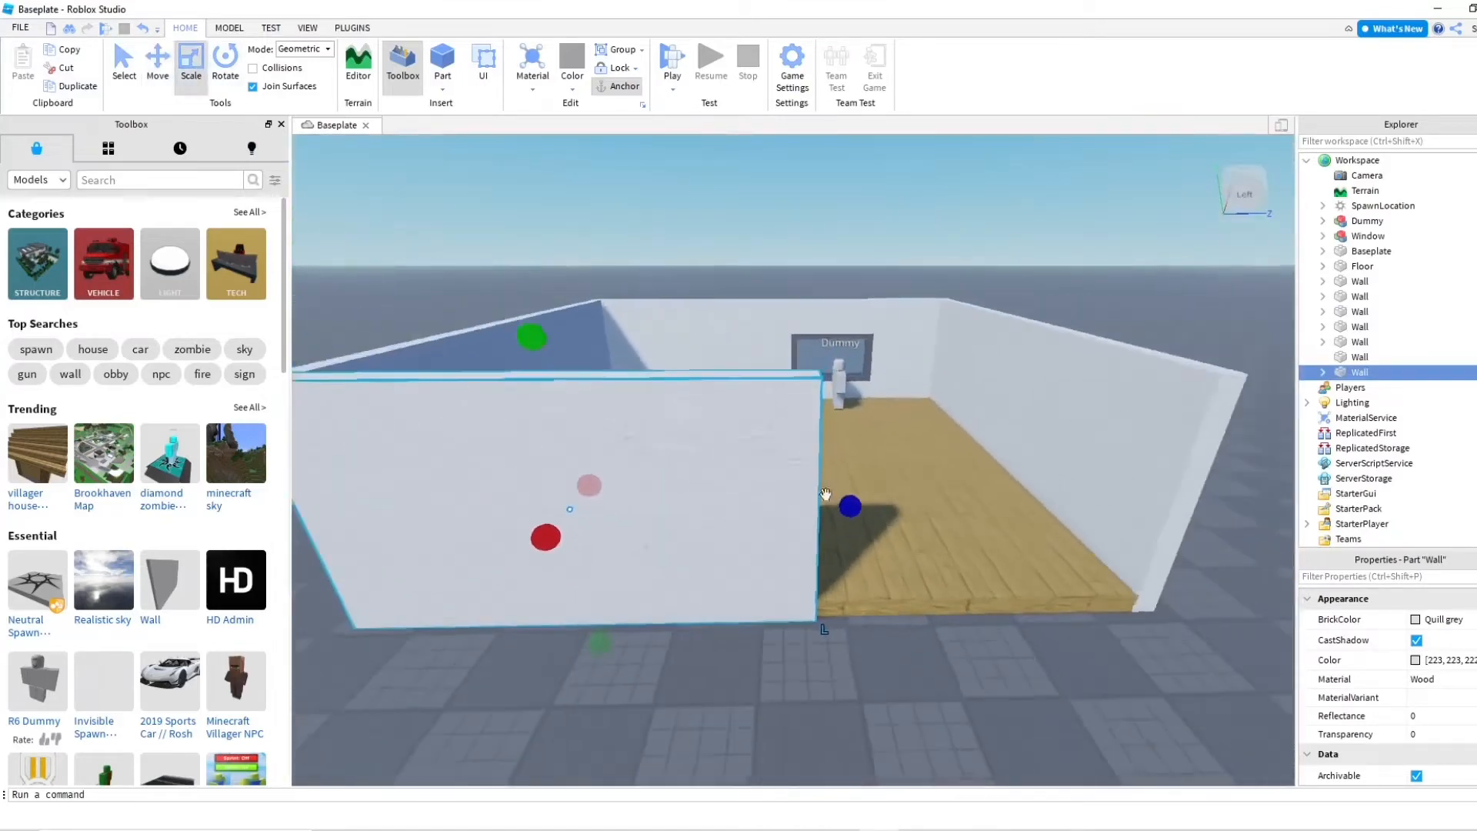
{"action": "scroll", "coordinate": [823, 494], "scroll_direction": "down", "scroll_amount": 3}
{"action": "mouse_move", "coordinate": [847, 498]}
{"action": "left_mouse_down"}
{"action": "mouse_move", "coordinate": [757, 496]}
{"action": "mouse_move", "coordinate": [829, 497]}
{"action": "left_mouse_up"}
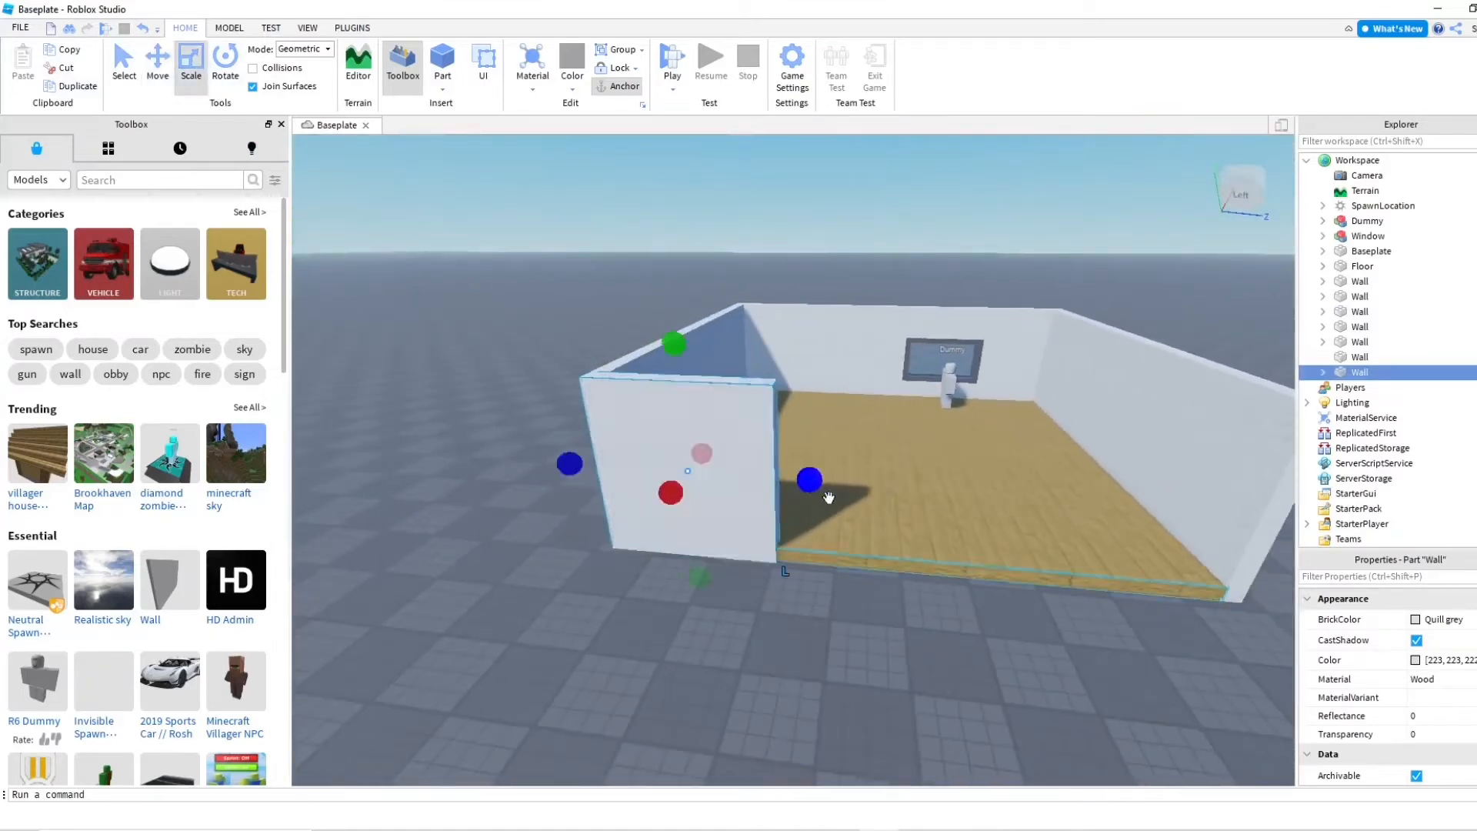
Move the dummy next to the front wall section's free edge as a size reference, and reselect that wall section
{"action": "left_click_drag", "start_coordinate": [952, 390], "coordinate": [825, 549]}
{"action": "scroll", "coordinate": [825, 550], "scroll_direction": "up", "scroll_amount": 5}
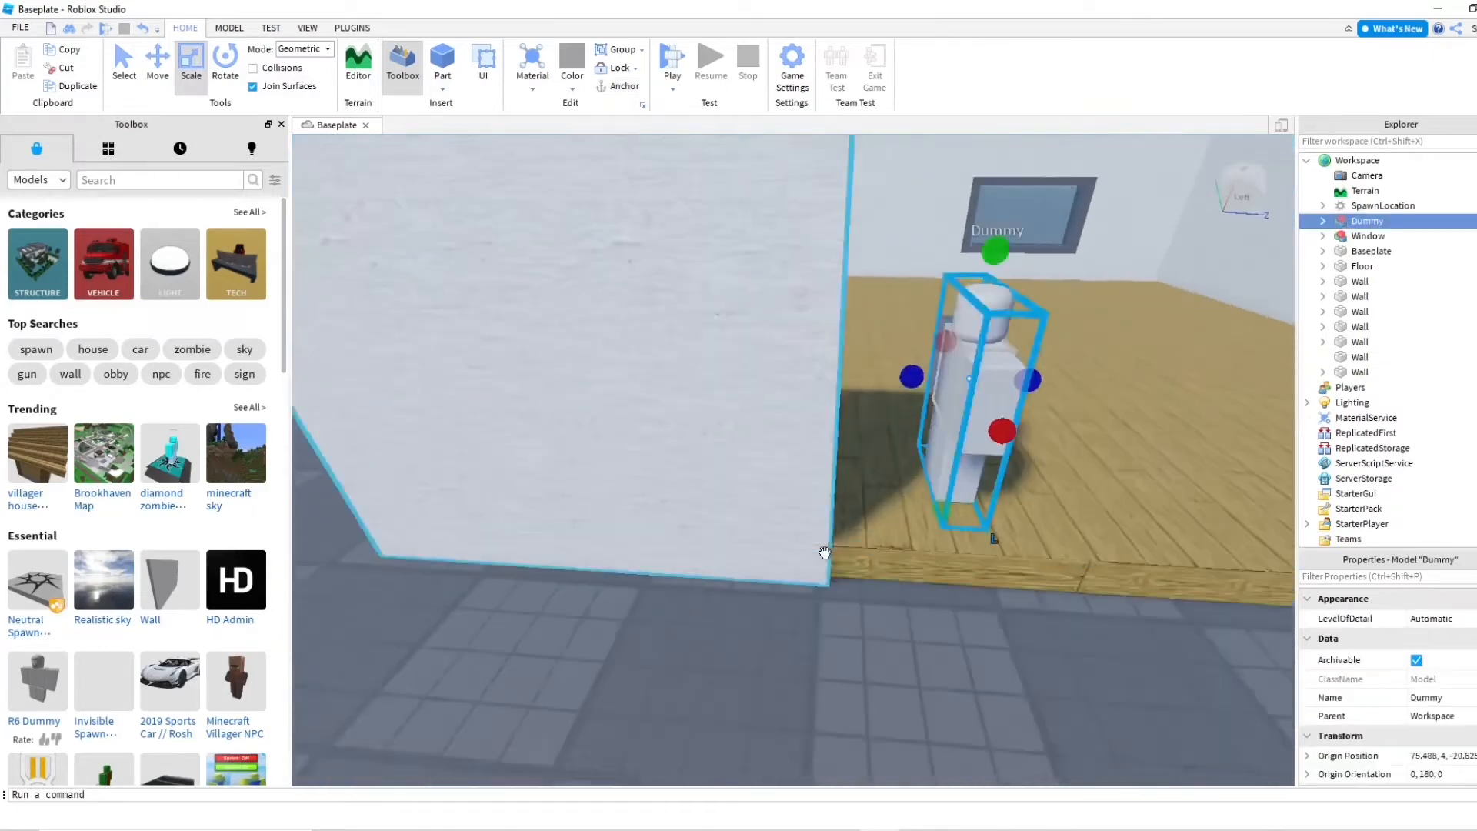
{"action": "left_click", "coordinate": [817, 531]}
{"action": "scroll", "coordinate": [817, 531], "scroll_direction": "down", "scroll_amount": 5}
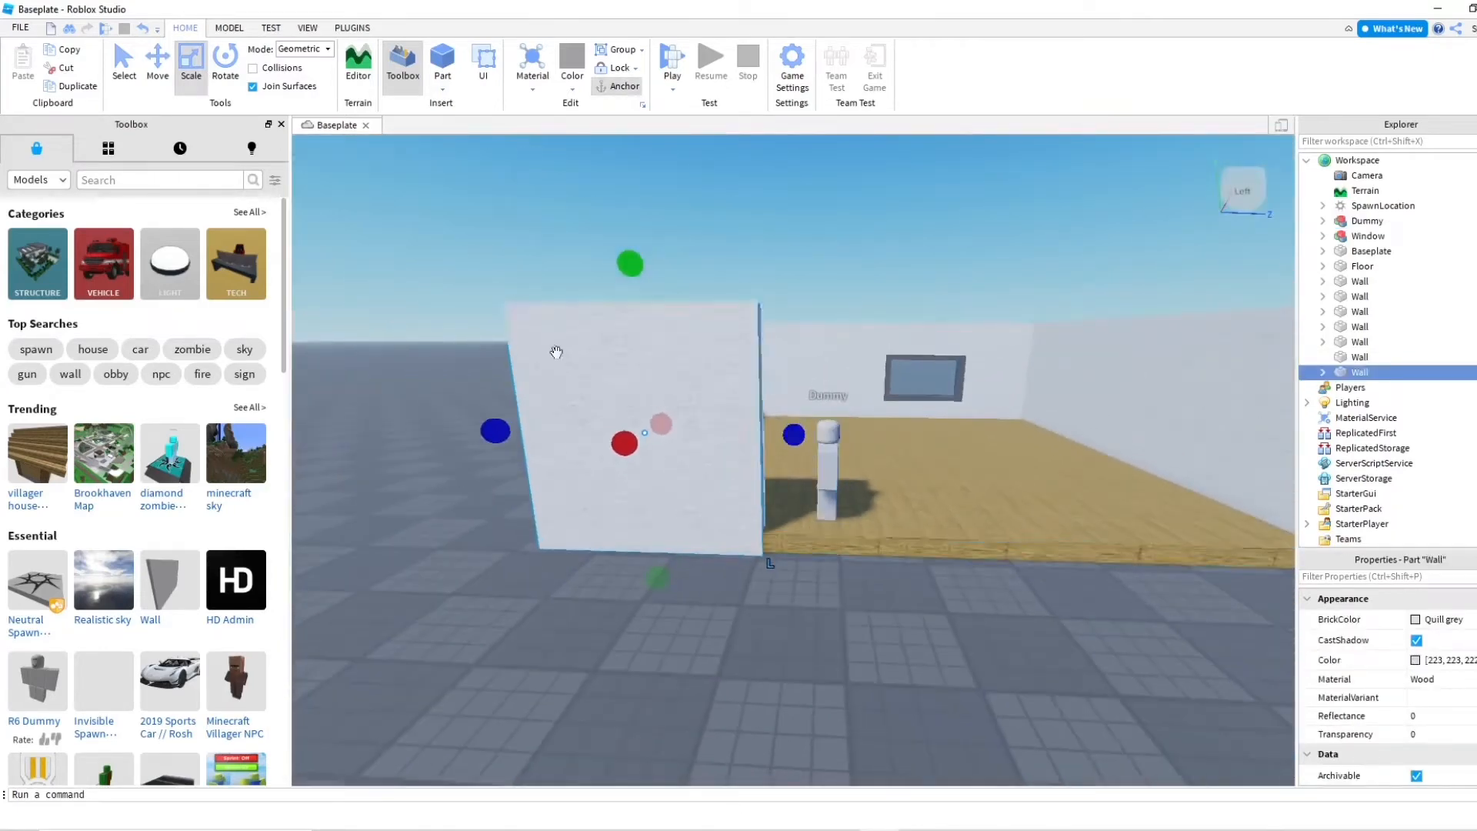
Duplicate the front wall section and scale the copy's height down to a low strip level with the floor
{"action": "left_click", "coordinate": [90, 86]}
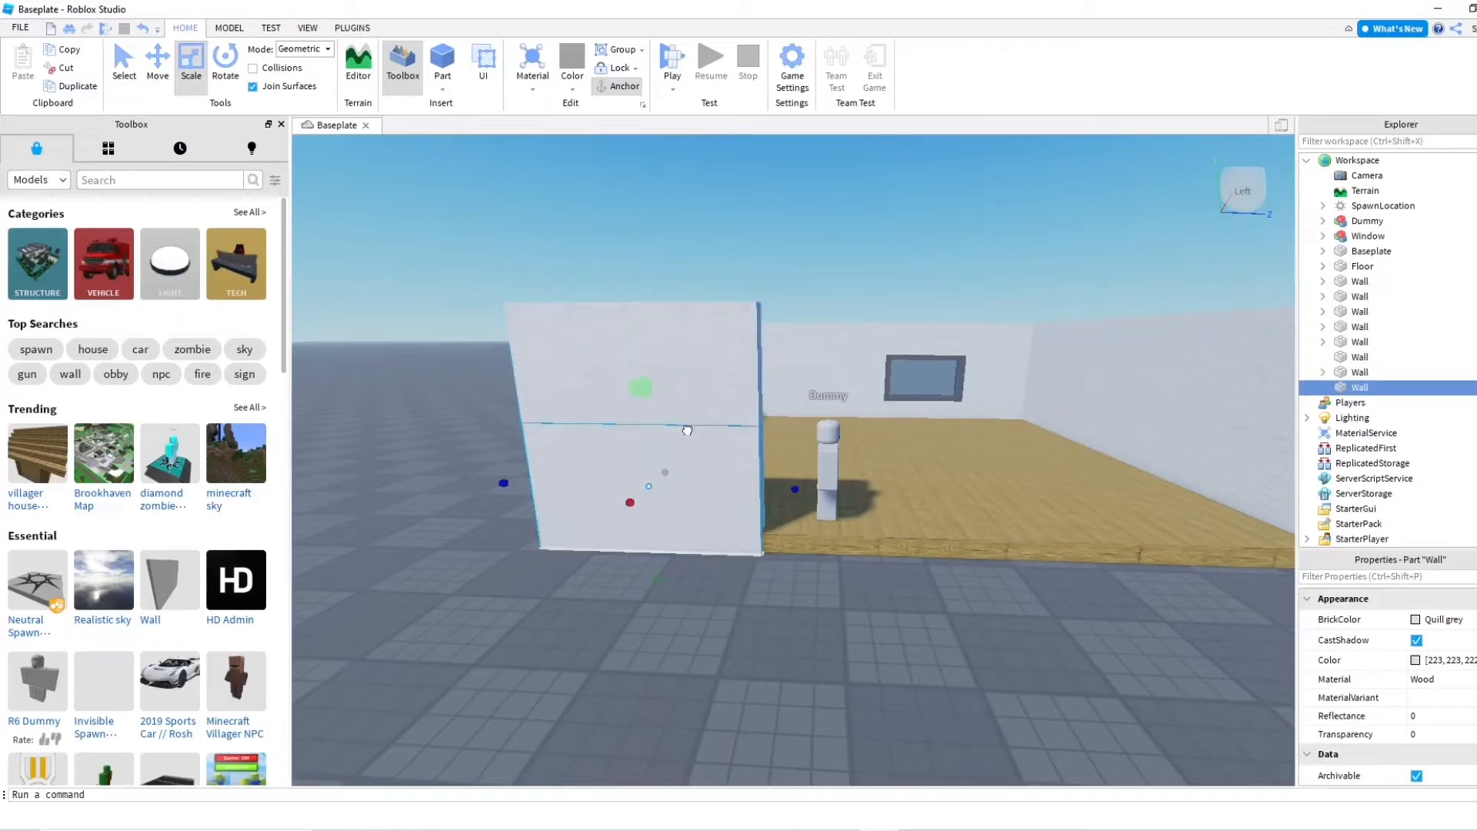
{"action": "scroll", "coordinate": [759, 550], "scroll_direction": "up", "scroll_amount": 5}
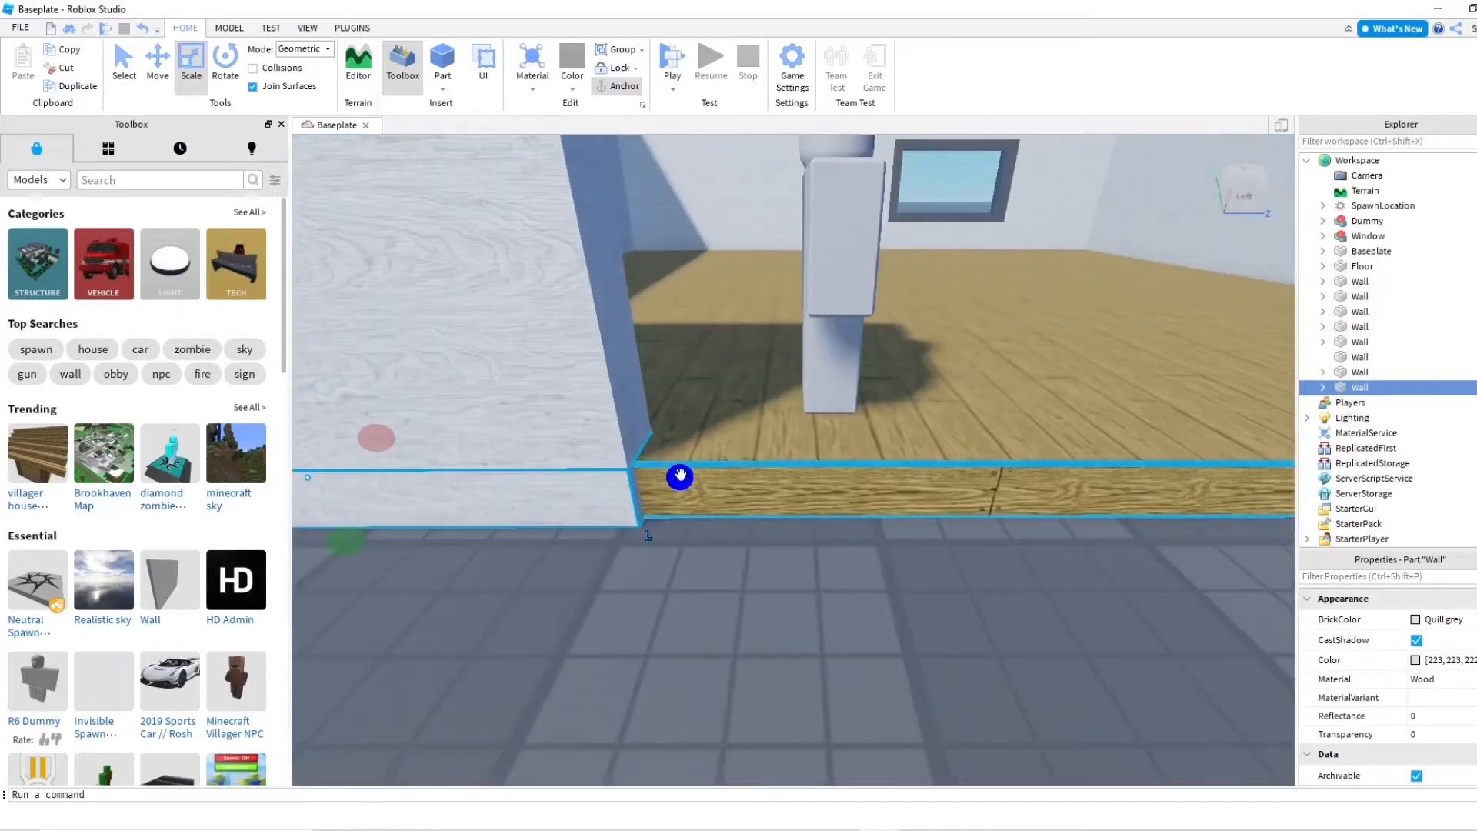
{"action": "scroll", "coordinate": [827, 476], "scroll_direction": "down", "scroll_amount": 2}
{"action": "scroll", "coordinate": [827, 476], "scroll_direction": "down", "scroll_amount": 2}
Scale the low strip into a doorway-wide threshold that starts at the front wall section's free edge
{"action": "key", "text": "a"}
{"action": "key", "text": "d"}
{"action": "left_click_drag", "start_coordinate": [546, 469], "coordinate": [690, 470]}
{"action": "right_click_drag", "start_coordinate": [691, 470], "coordinate": [749, 458]}
{"action": "scroll", "coordinate": [749, 458], "scroll_direction": "up", "scroll_amount": 2}
{"action": "left_click_drag", "start_coordinate": [863, 486], "coordinate": [792, 556]}
{"action": "key", "text": "d"}
{"action": "left_click", "coordinate": [787, 577]}
{"action": "key", "text": "a"}
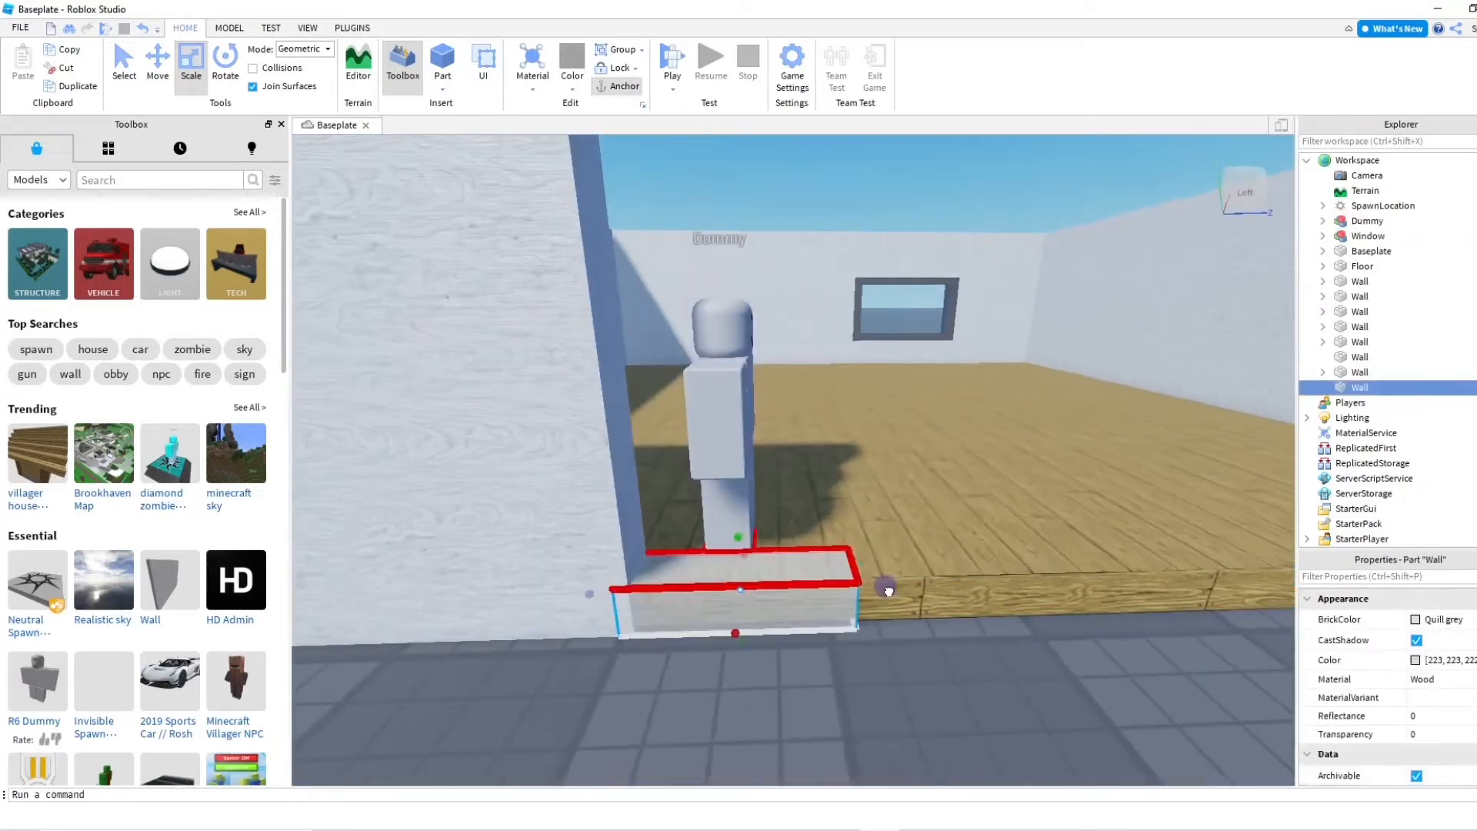
{"action": "left_click_drag", "start_coordinate": [885, 591], "coordinate": [882, 590]}
{"action": "right_click_drag", "start_coordinate": [882, 591], "coordinate": [849, 588]}
{"action": "scroll", "coordinate": [682, 432], "scroll_direction": "down", "scroll_amount": 2}
Duplicate the full-height front wall section and move the copy to the other side of the doorway
{"action": "left_click", "coordinate": [688, 438]}
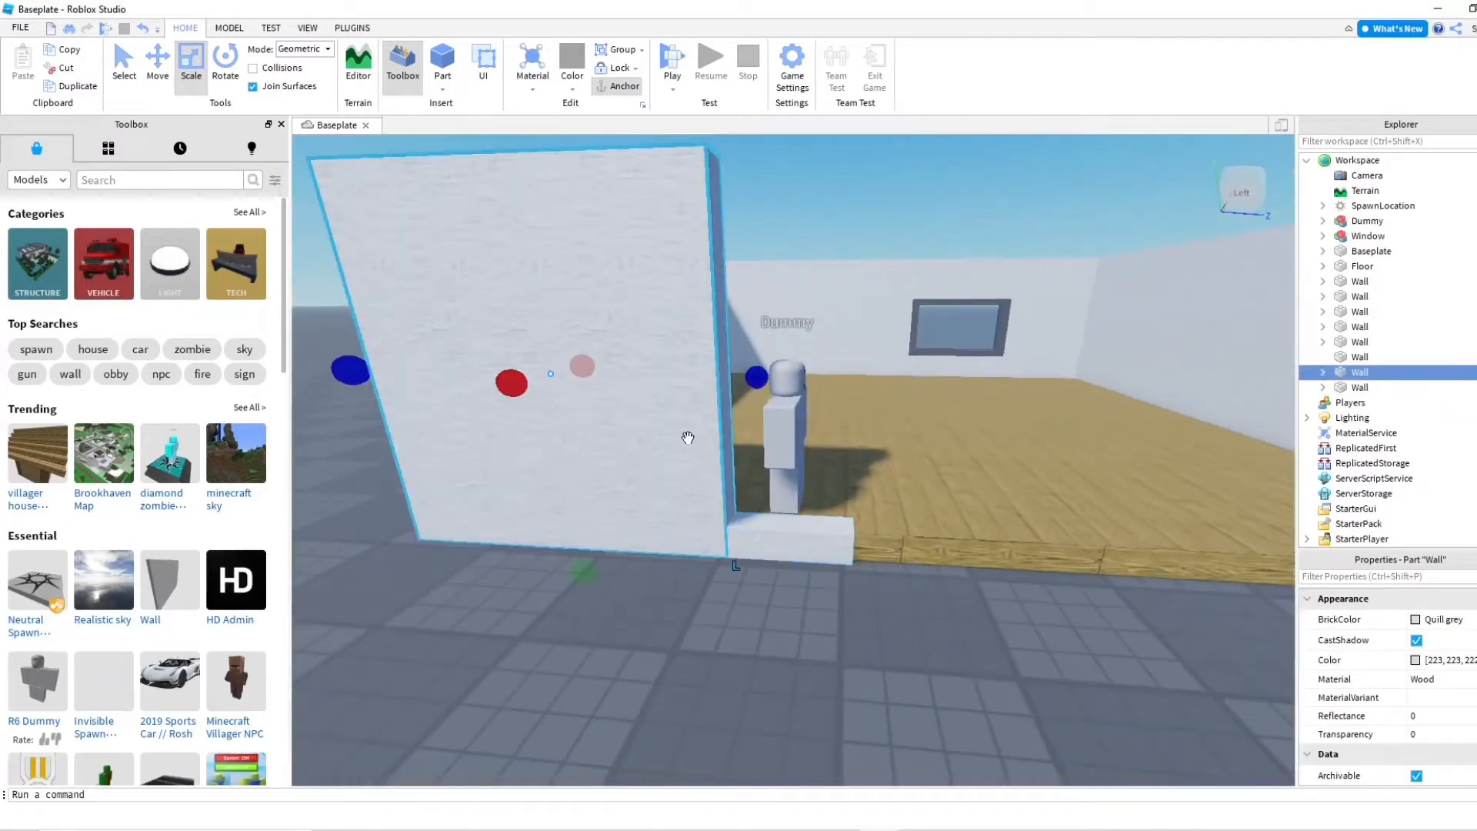
{"action": "left_click", "coordinate": [91, 88]}
{"action": "left_click", "coordinate": [157, 70]}
{"action": "left_click_drag", "start_coordinate": [678, 375], "coordinate": [988, 446]}
{"action": "key", "text": "s"}
{"action": "key", "text": "d"}
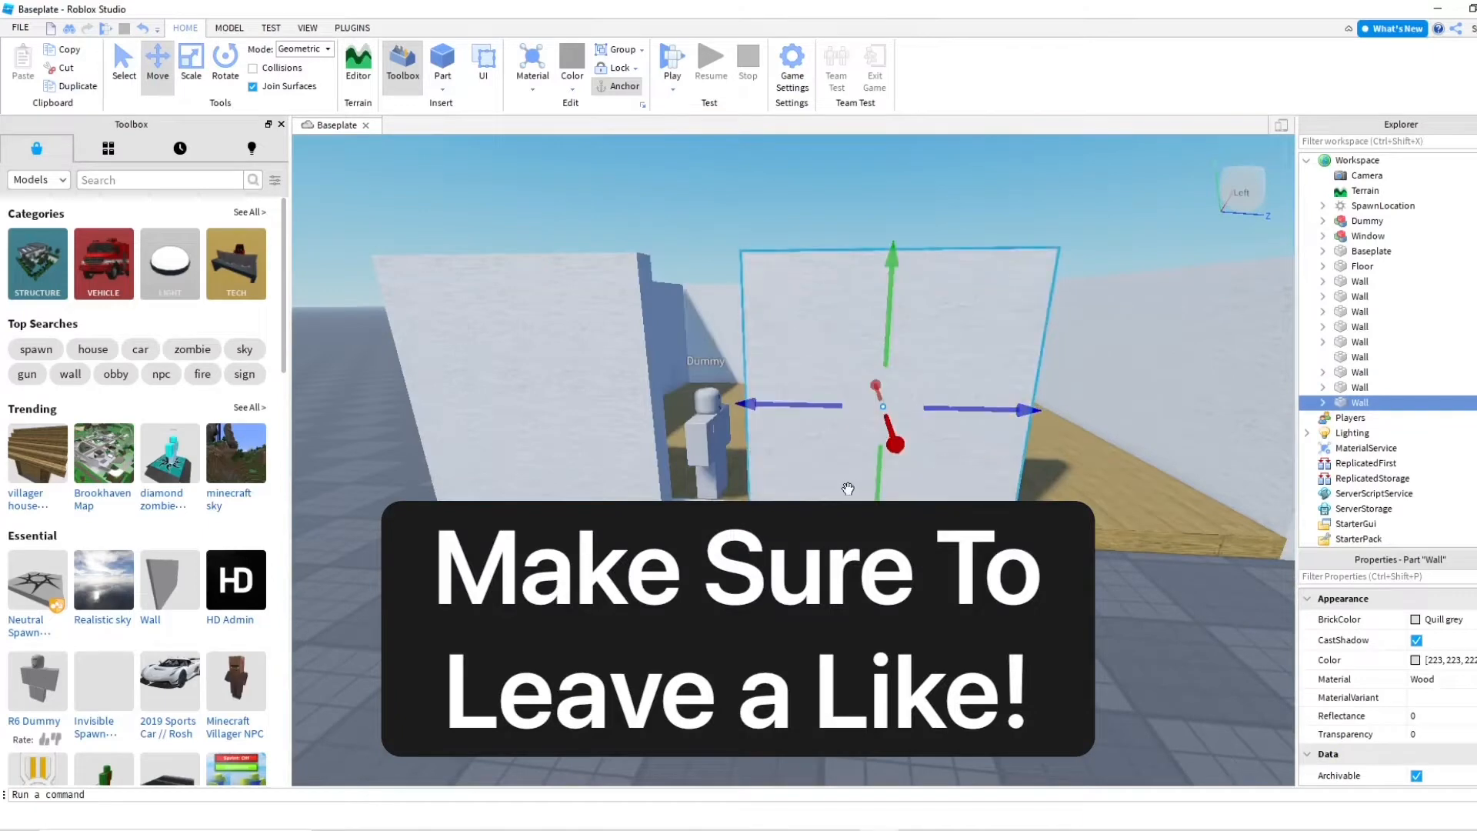
{"action": "key", "text": "w"}
{"action": "key", "text": "a"}
Duplicate the second front wall section and scale the copy into a header that spans the doorway above the dummy
{"action": "right_click_drag", "start_coordinate": [721, 414], "coordinate": [726, 412]}
{"action": "key", "text": "f"}
{"action": "left_click", "coordinate": [78, 86]}
{"action": "left_click", "coordinate": [191, 69]}
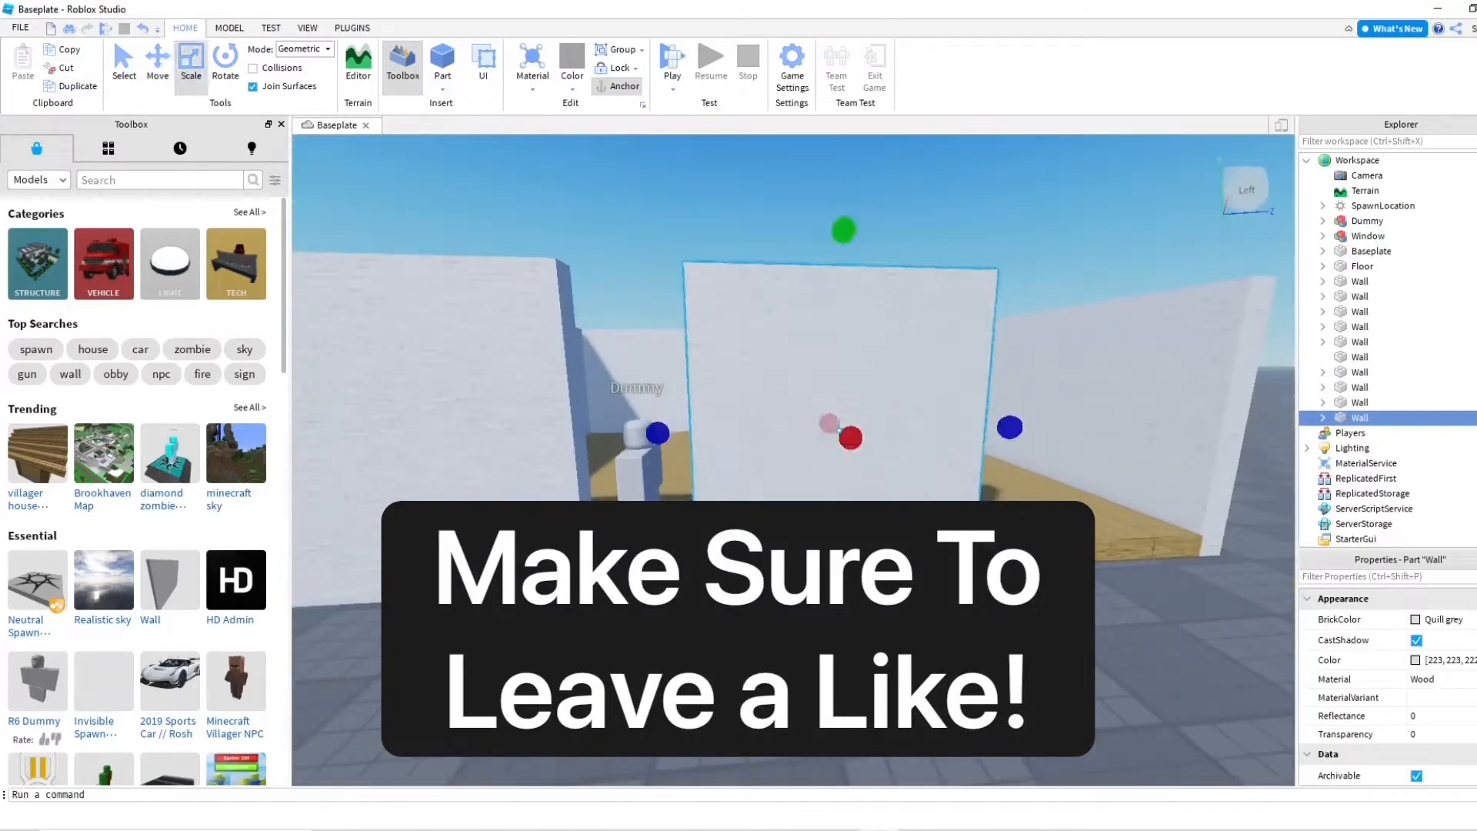
{"action": "left_click_drag", "start_coordinate": [653, 331], "coordinate": [513, 331]}
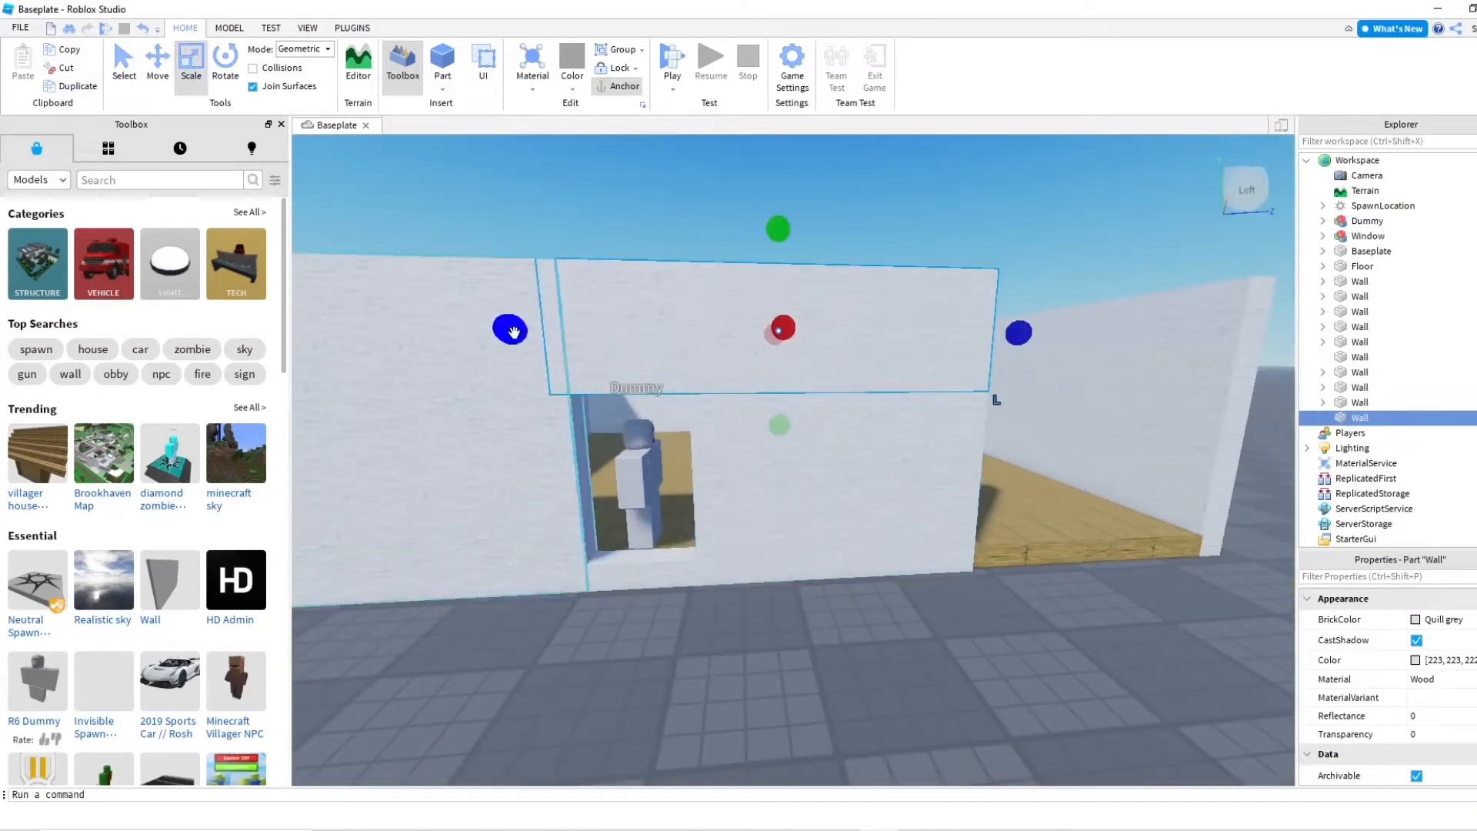
{"action": "left_click_drag", "start_coordinate": [1026, 336], "coordinate": [739, 367]}
{"action": "key", "text": "f"}
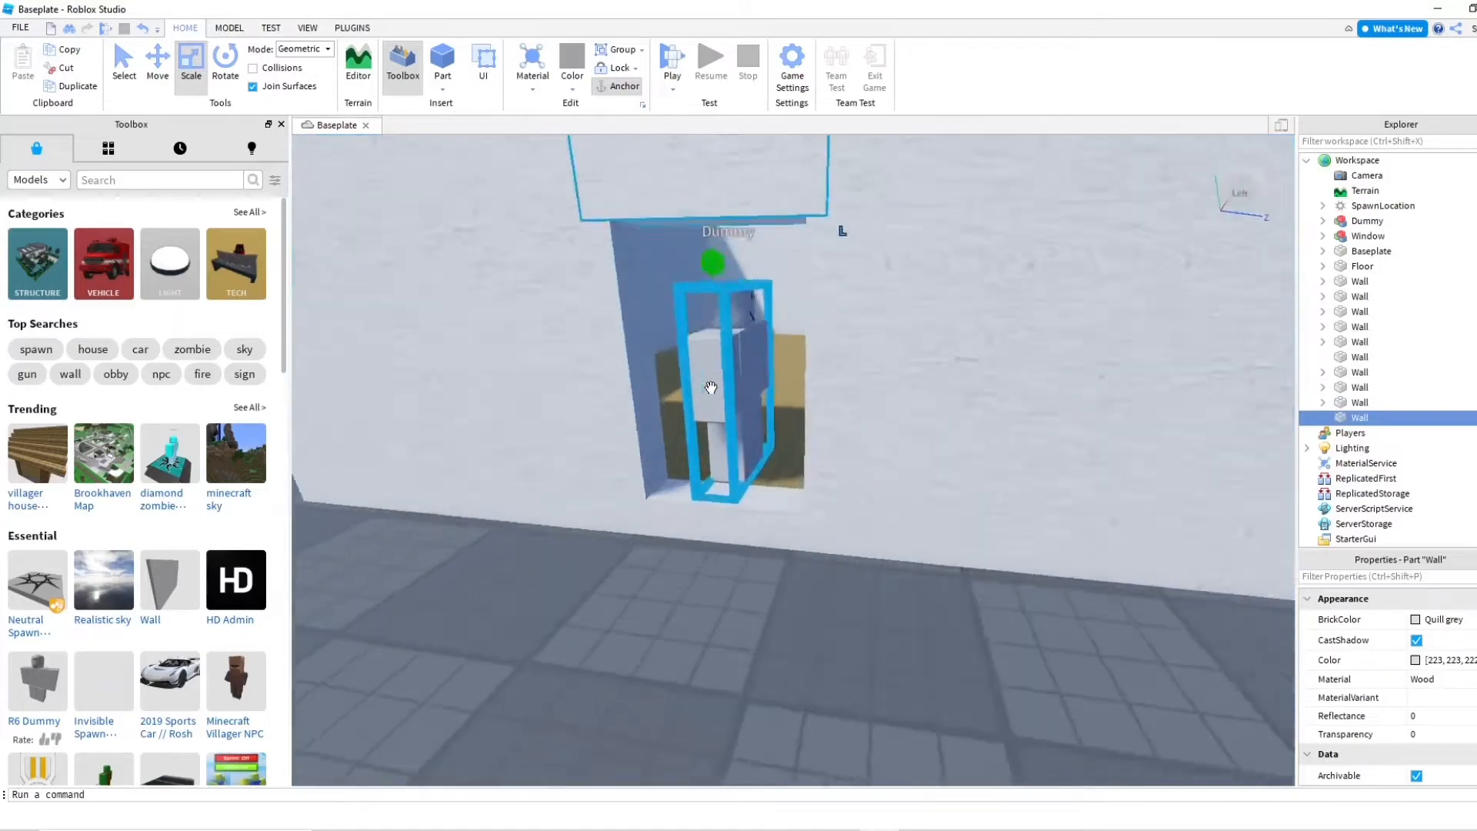
{"action": "right_click_drag", "start_coordinate": [693, 388], "coordinate": [695, 403]}
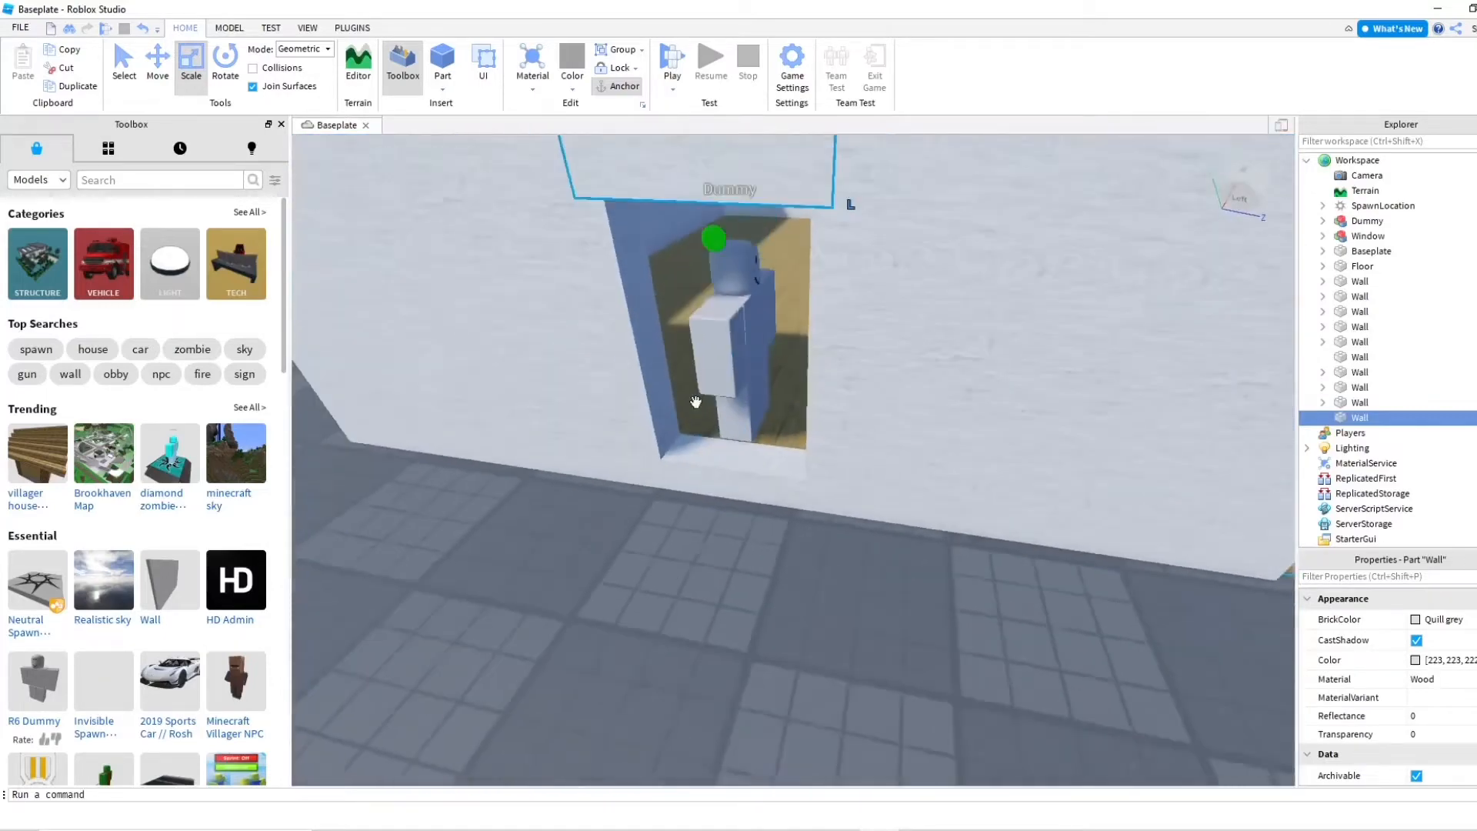
{"action": "scroll", "coordinate": [753, 490], "scroll_direction": "up", "scroll_amount": 2}
Duplicate the doorway's threshold strip and rename the copy Step
{"action": "left_click", "coordinate": [753, 490]}
{"action": "right_click_drag", "start_coordinate": [753, 490], "coordinate": [749, 487]}
{"action": "scroll", "coordinate": [749, 487], "scroll_direction": "up", "scroll_amount": 2}
{"action": "scroll", "coordinate": [748, 487], "scroll_direction": "down", "scroll_amount": 2}
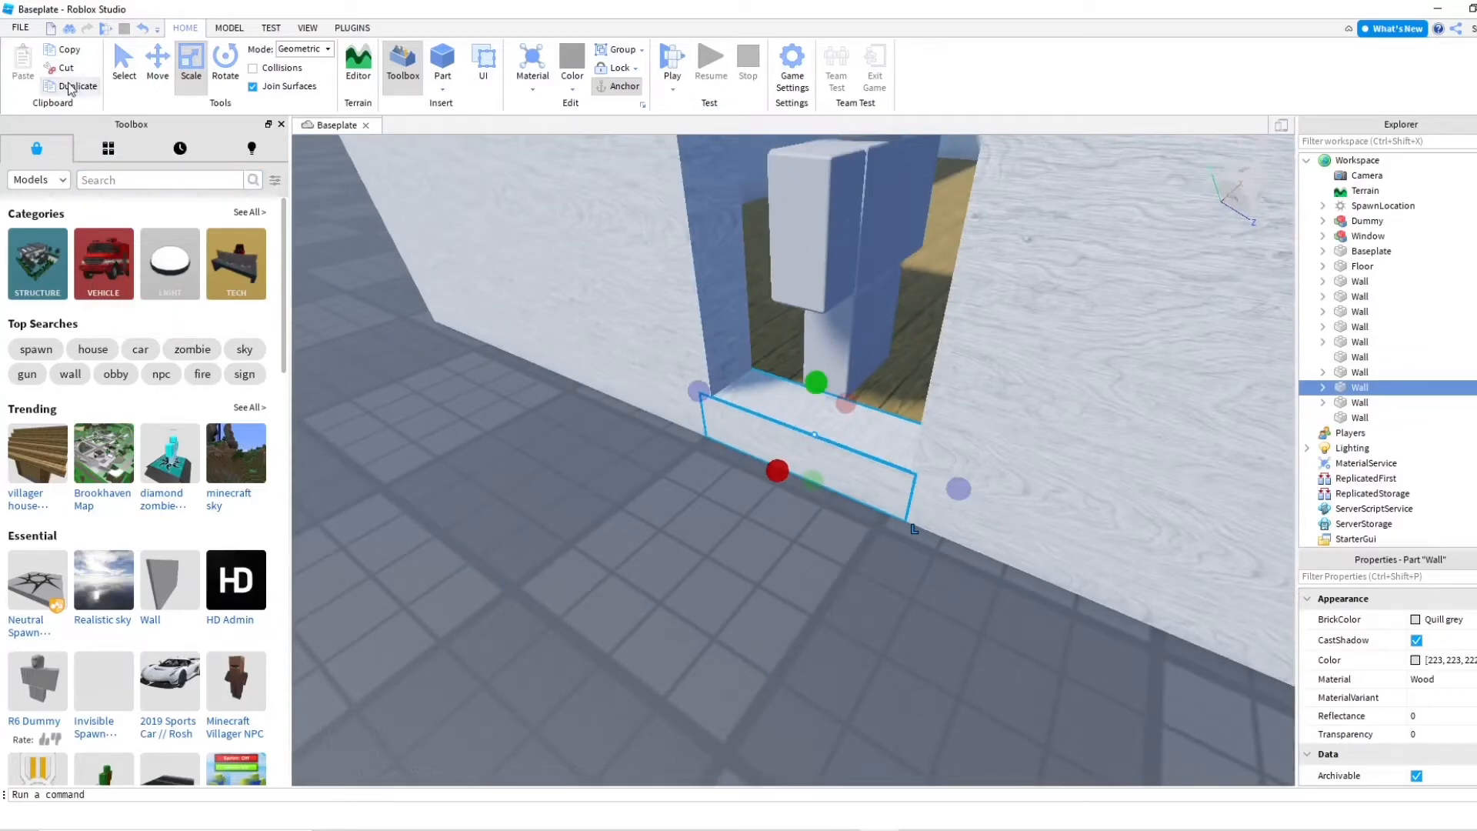
{"action": "scroll", "coordinate": [814, 319], "scroll_direction": "down", "scroll_amount": 3}
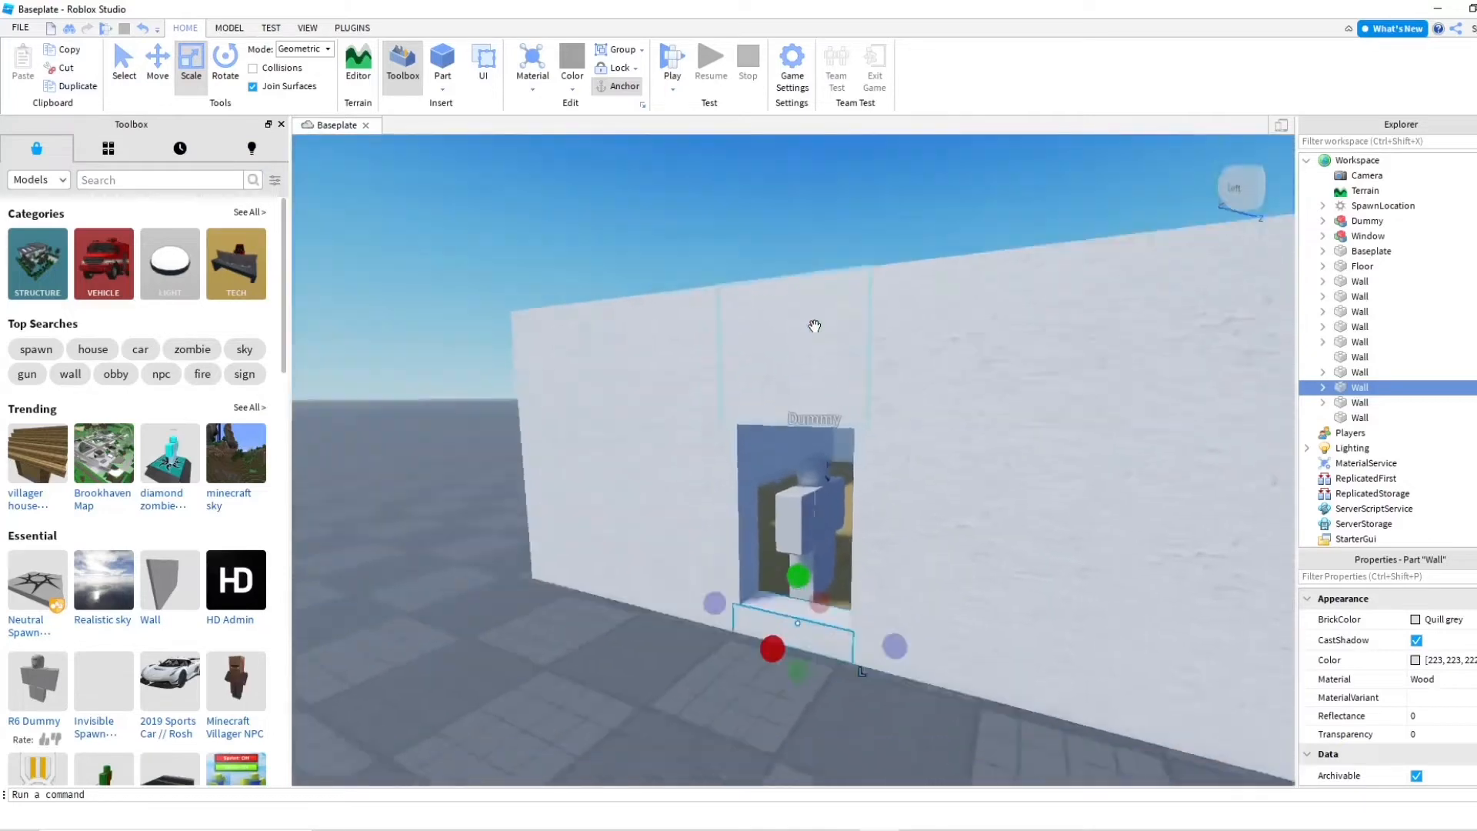
{"action": "scroll", "coordinate": [814, 319], "scroll_direction": "up", "scroll_amount": 5}
{"action": "scroll", "coordinate": [813, 318], "scroll_direction": "down", "scroll_amount": 3}
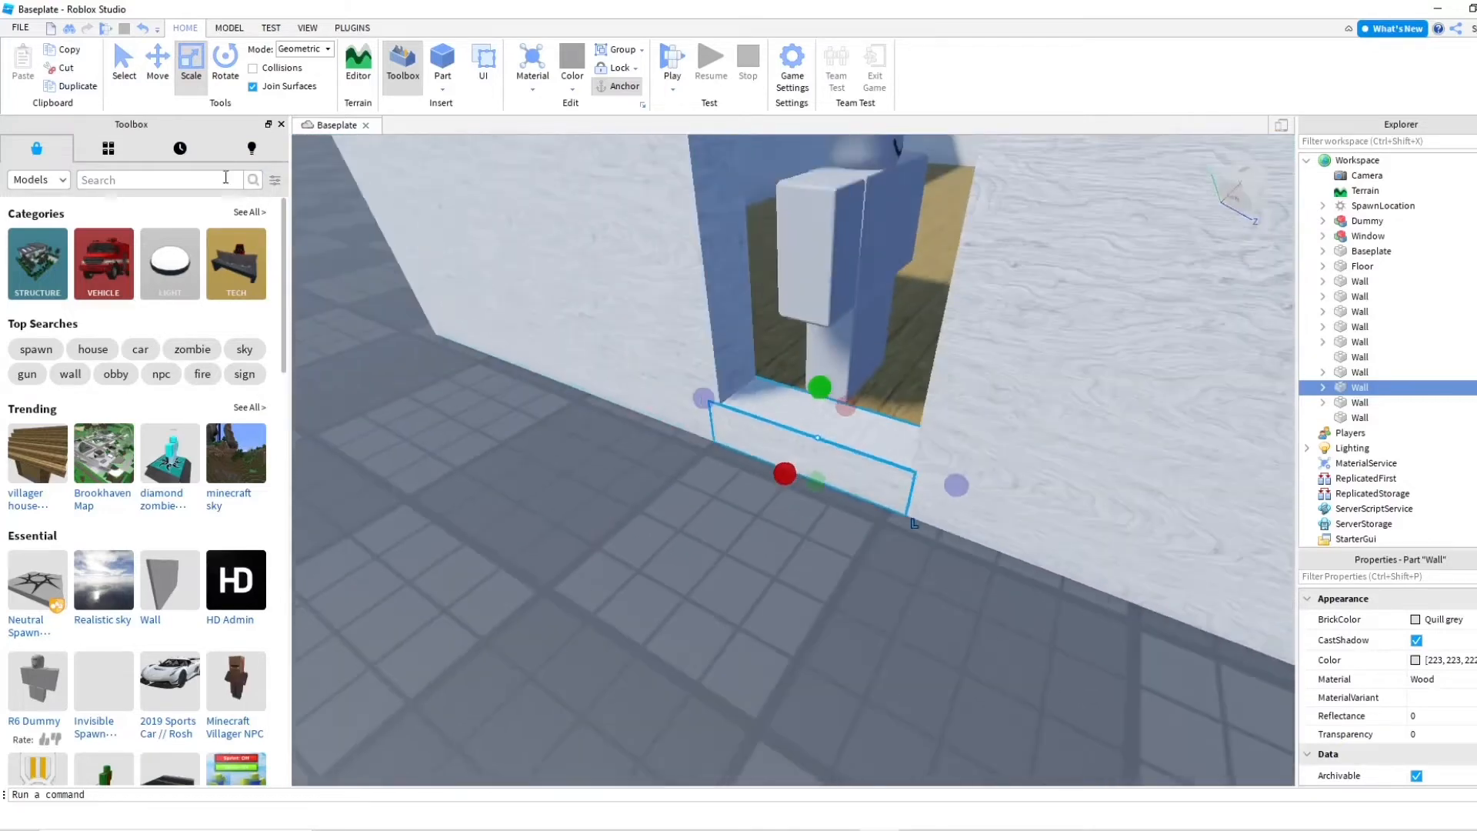
{"action": "left_click", "coordinate": [80, 88]}
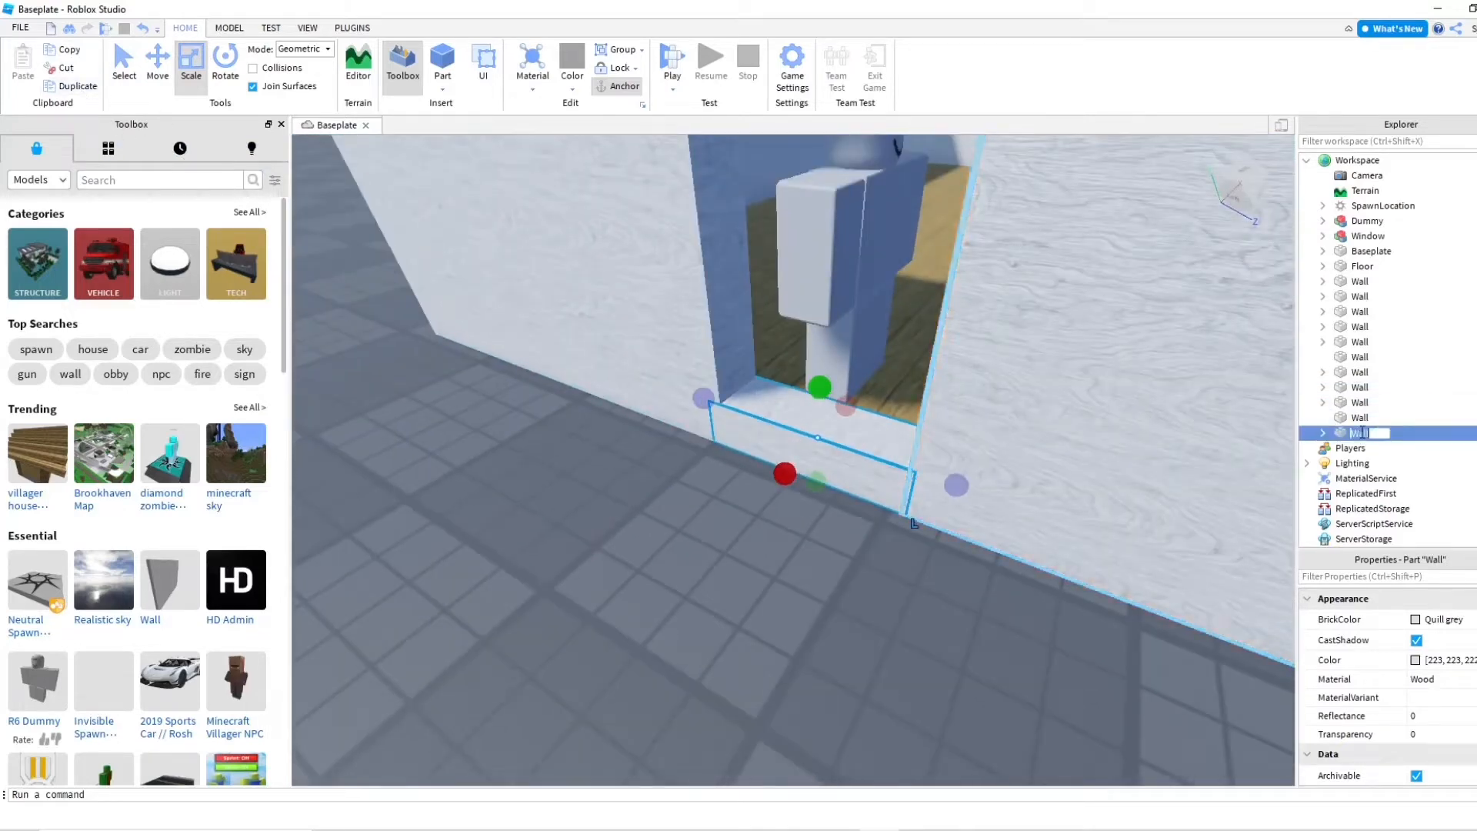
Set the step's BrickColor to Burlap and its material to WoodPlanks
{"action": "left_click", "coordinate": [1456, 629]}
{"action": "left_click", "coordinate": [1334, 761]}
{"action": "left_click", "coordinate": [1448, 684]}
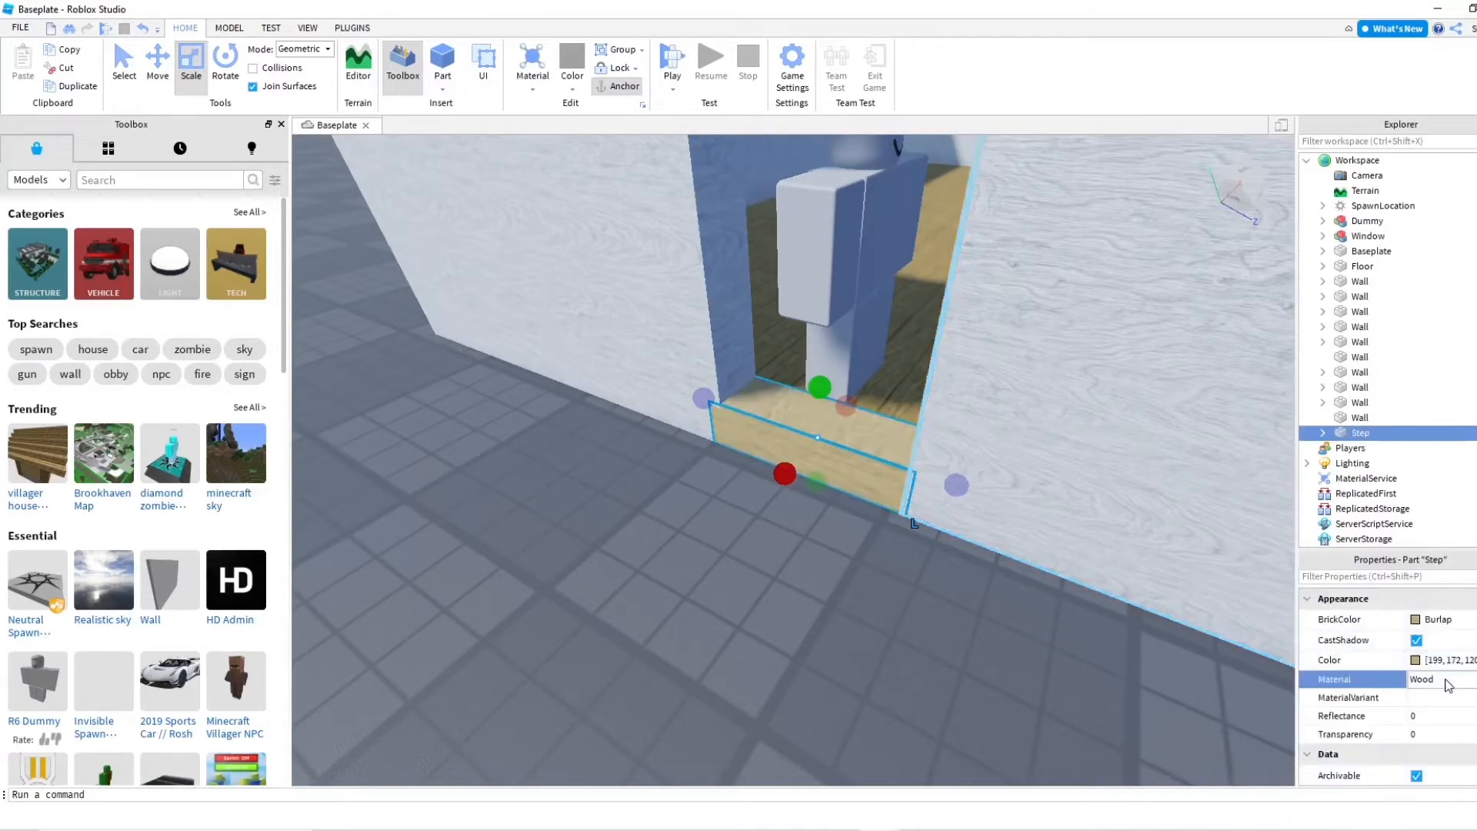
{"action": "left_click", "coordinate": [1403, 790]}
Extend the step outwards from the doorway and pull its back face out of the threshold
{"action": "left_click_drag", "start_coordinate": [783, 474], "coordinate": [754, 508]}
{"action": "left_click_drag", "start_coordinate": [844, 405], "coordinate": [794, 447]}
{"action": "right_click_drag", "start_coordinate": [797, 449], "coordinate": [842, 469]}
Adjust both ends of the wooden step so its width matches the doorway
{"action": "left_click_drag", "start_coordinate": [903, 506], "coordinate": [907, 511]}
{"action": "key", "text": "a"}
{"action": "right_click_drag", "start_coordinate": [869, 514], "coordinate": [864, 515]}
{"action": "left_click_drag", "start_coordinate": [650, 506], "coordinate": [655, 506]}
{"action": "key", "text": "s"}
{"action": "key", "text": "d"}
{"action": "key", "text": "w"}
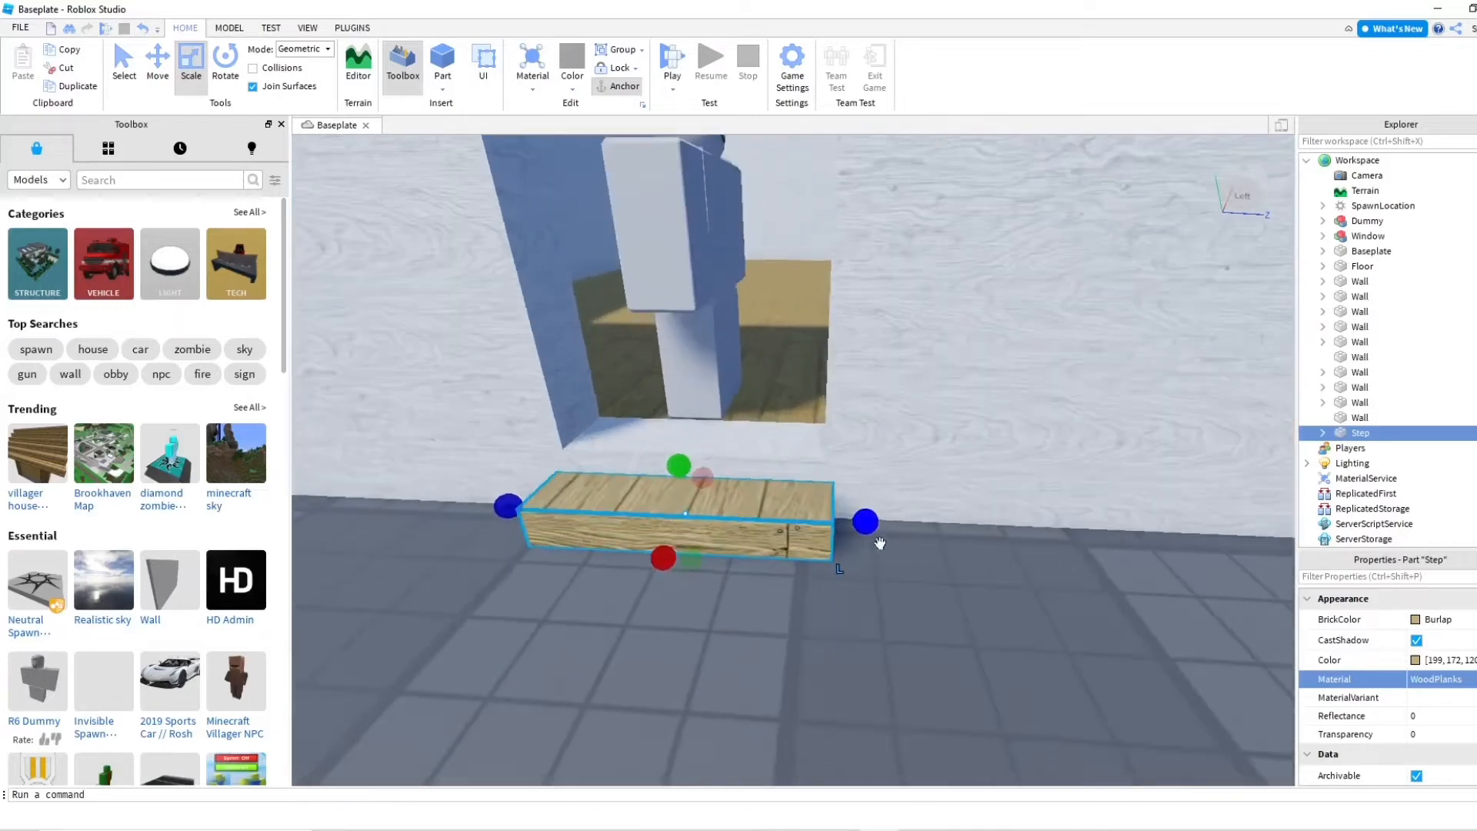
{"action": "left_click_drag", "start_coordinate": [866, 521], "coordinate": [869, 522]}
{"action": "key", "text": "s"}
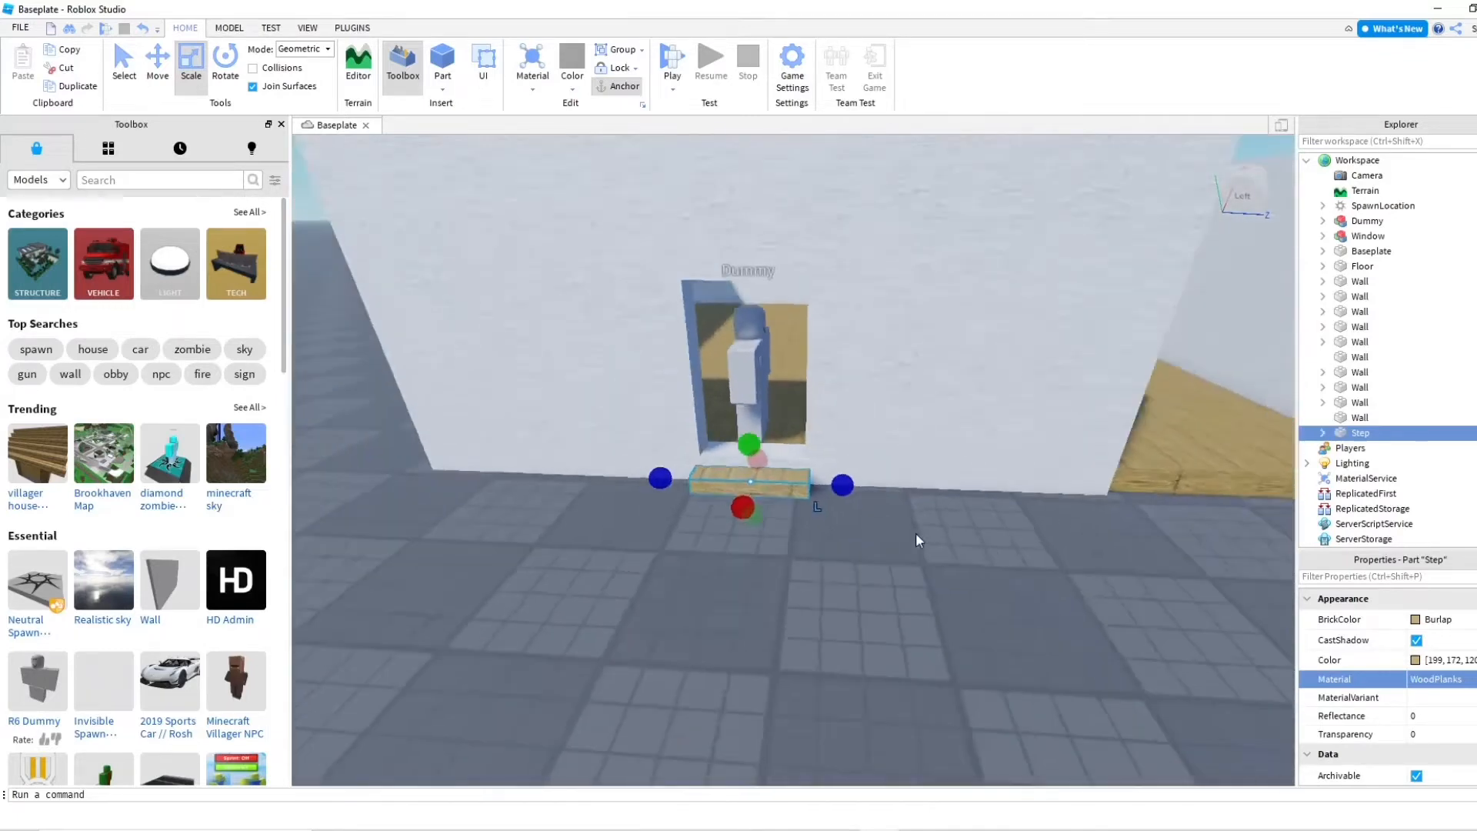
Clear the selection and examine the step, threshold and dummy in the doorway up close
{"action": "left_click", "coordinate": [945, 555]}
{"action": "key", "text": "w"}
{"action": "right_click_drag", "start_coordinate": [944, 556], "coordinate": [943, 554]}
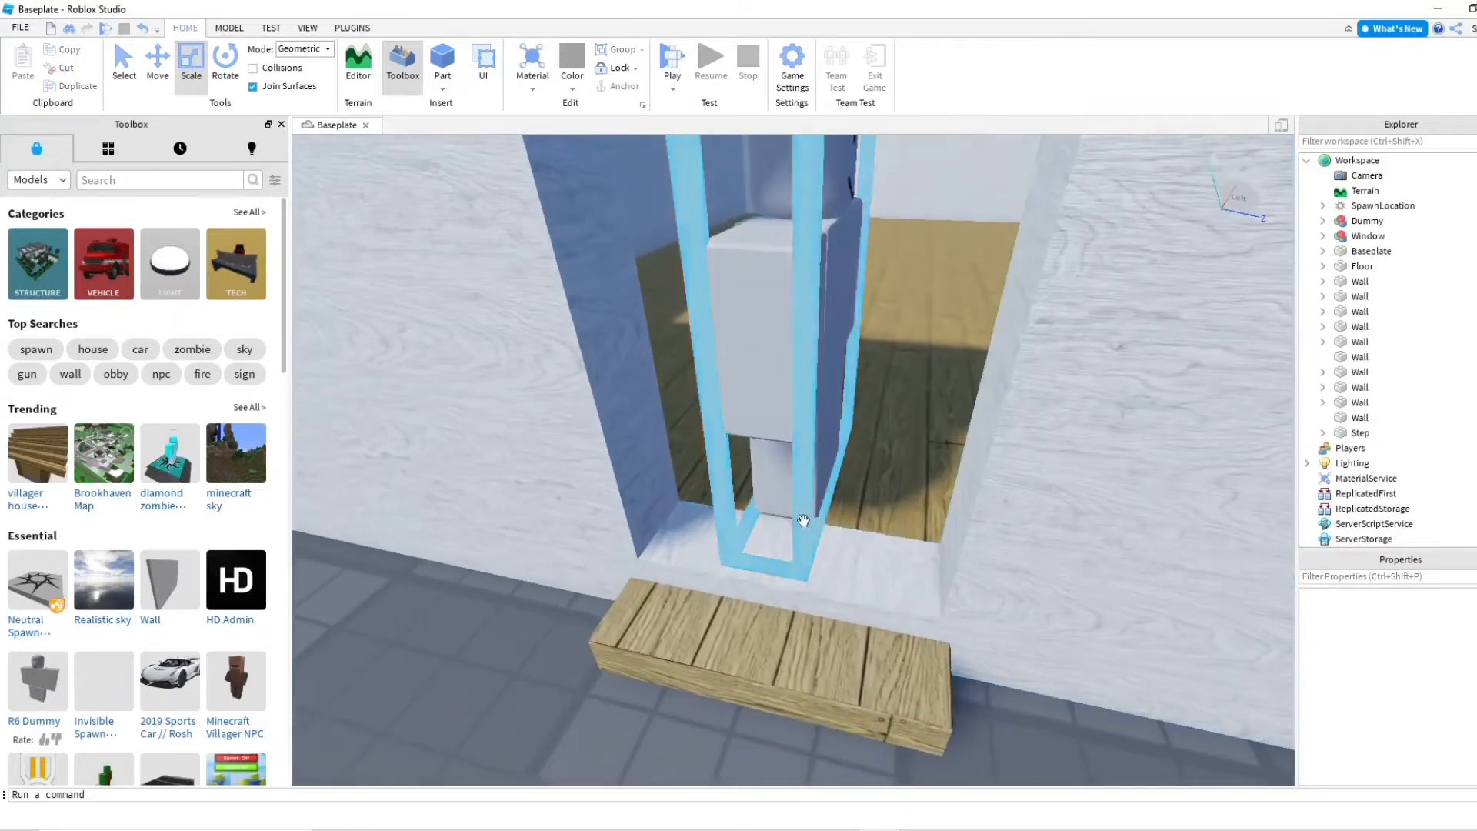
{"action": "right_click_drag", "start_coordinate": [801, 517], "coordinate": [790, 540]}
{"action": "key", "text": "w"}
{"action": "key", "text": "s"}
{"action": "left_click", "coordinate": [790, 560]}
{"action": "left_click_drag", "start_coordinate": [879, 508], "coordinate": [881, 516]}
{"action": "right_click_drag", "start_coordinate": [877, 556], "coordinate": [873, 539]}
{"action": "key", "text": "s"}
{"action": "left_click_drag", "start_coordinate": [853, 509], "coordinate": [860, 518]}
{"action": "key", "text": "s"}
{"action": "right_click_drag", "start_coordinate": [906, 554], "coordinate": [906, 554]}
{"action": "key", "text": "w"}
{"action": "key", "text": "w"}
{"action": "right_click_drag", "start_coordinate": [756, 383], "coordinate": [755, 383]}
{"action": "key", "text": "w"}
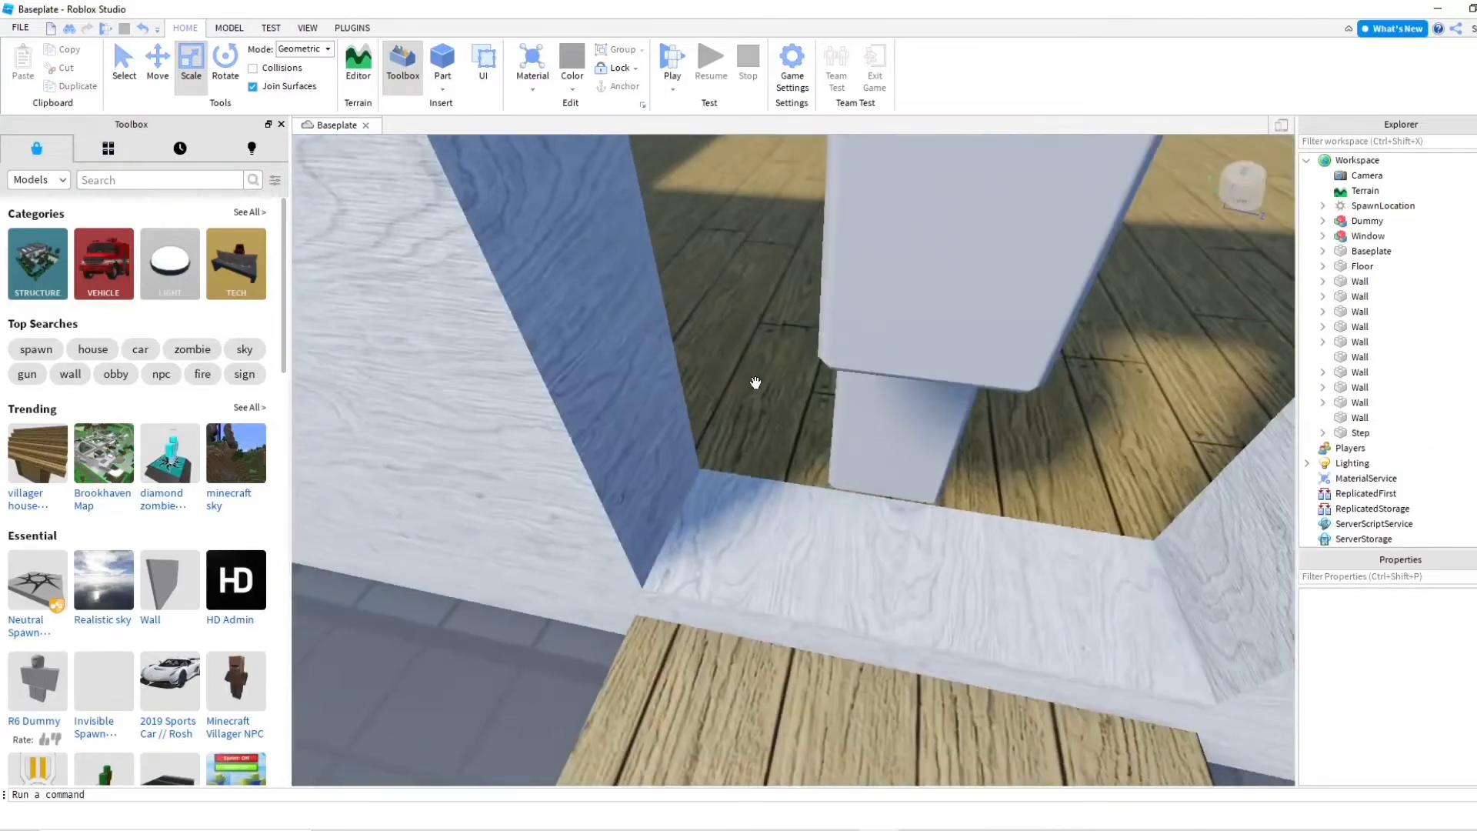
{"action": "left_click", "coordinate": [443, 60]}
{"action": "right_click_drag", "start_coordinate": [755, 310], "coordinate": [755, 310]}
{"action": "scroll", "coordinate": [797, 310], "scroll_direction": "down", "scroll_amount": 8}
{"action": "scroll", "coordinate": [777, 296], "scroll_direction": "up", "scroll_amount": 3}
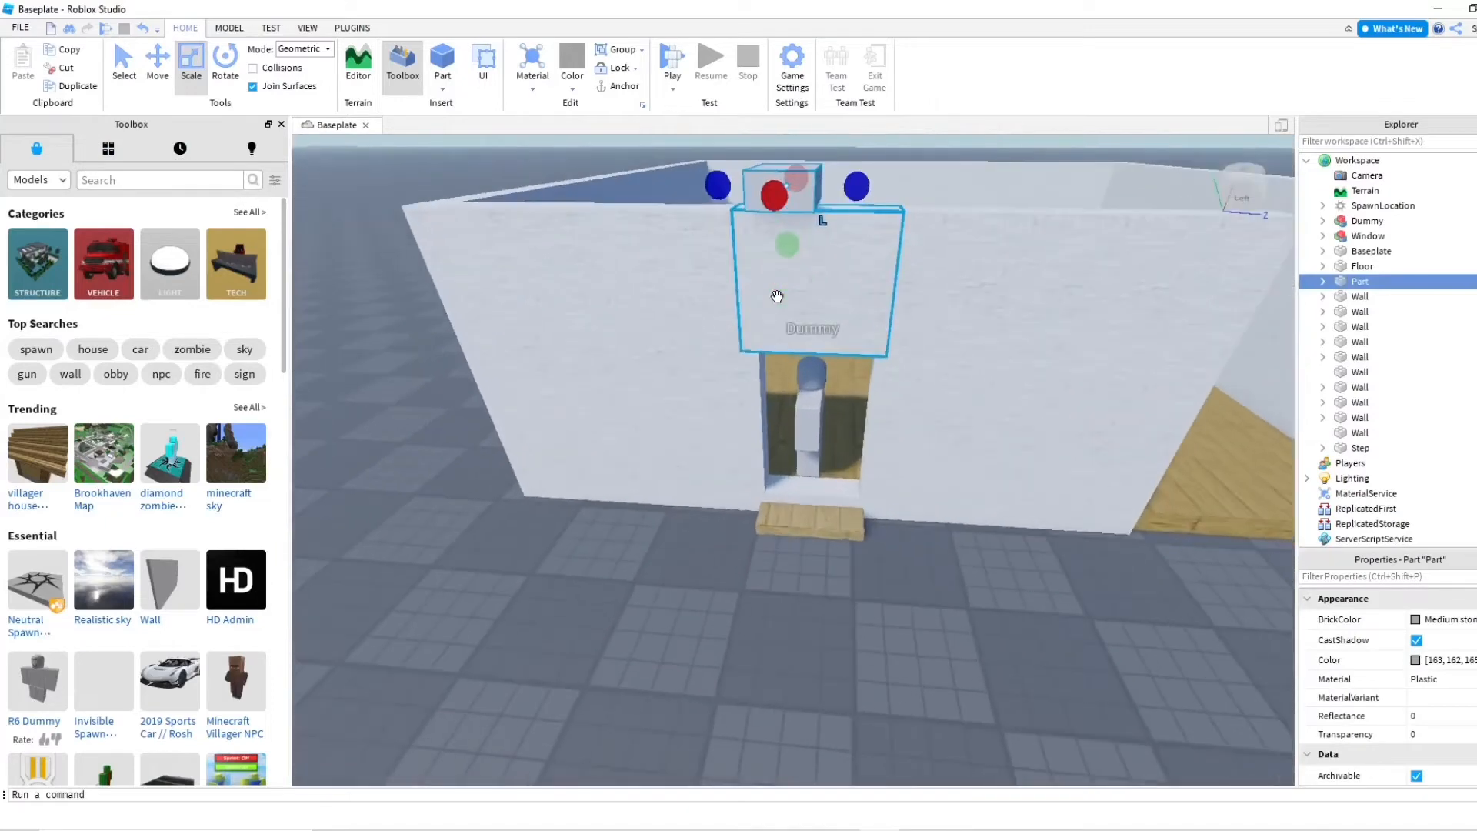
{"action": "key", "text": "Delete"}
Duplicate a front wall section and scale the copy down to a narrow vertical strip along one side of the doorway
{"action": "left_click", "coordinate": [936, 350]}
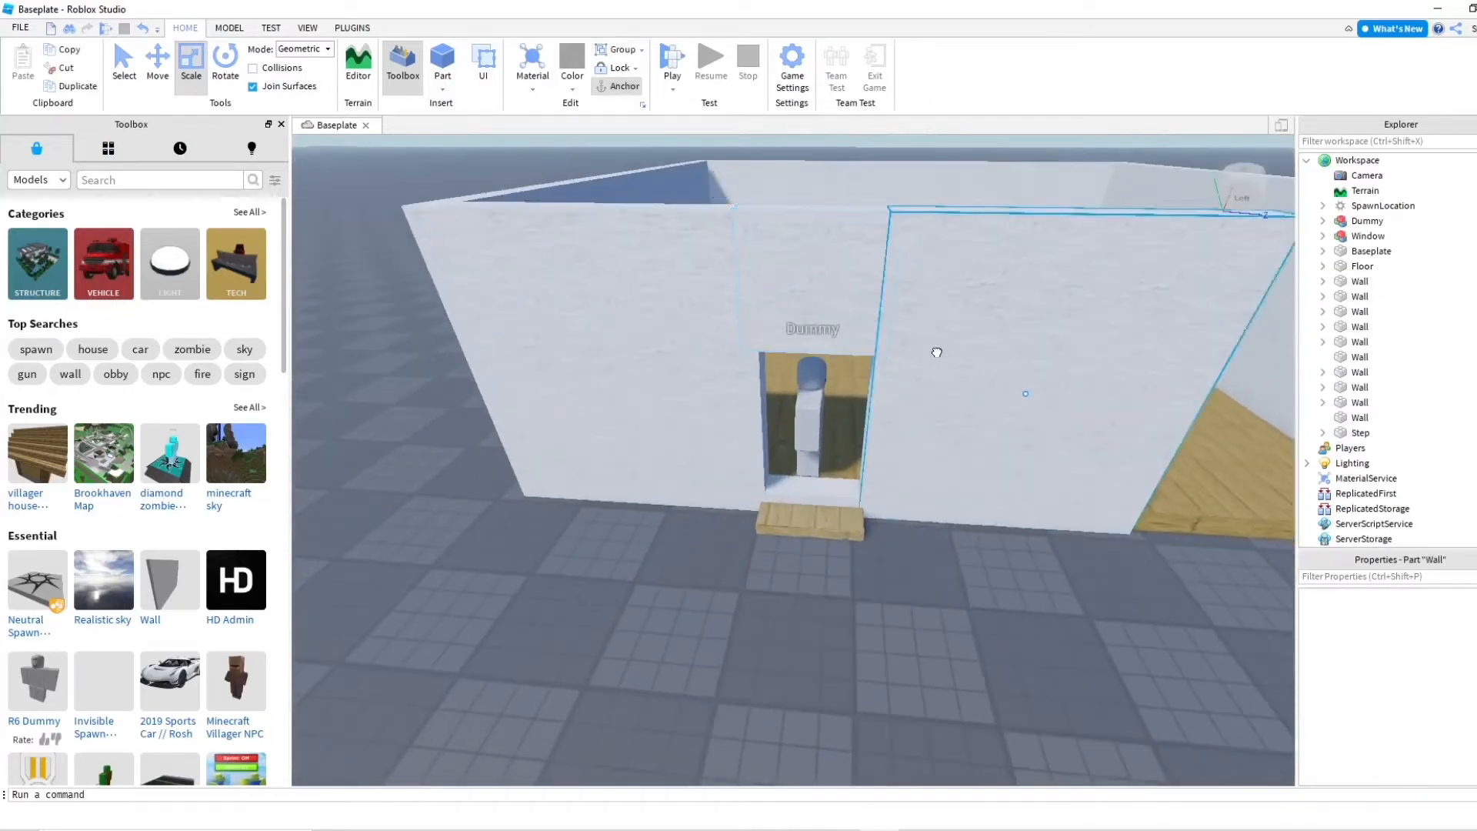
{"action": "left_click", "coordinate": [78, 85]}
{"action": "left_click_drag", "start_coordinate": [1000, 323], "coordinate": [731, 295]}
{"action": "right_click_drag", "start_coordinate": [842, 381], "coordinate": [701, 387]}
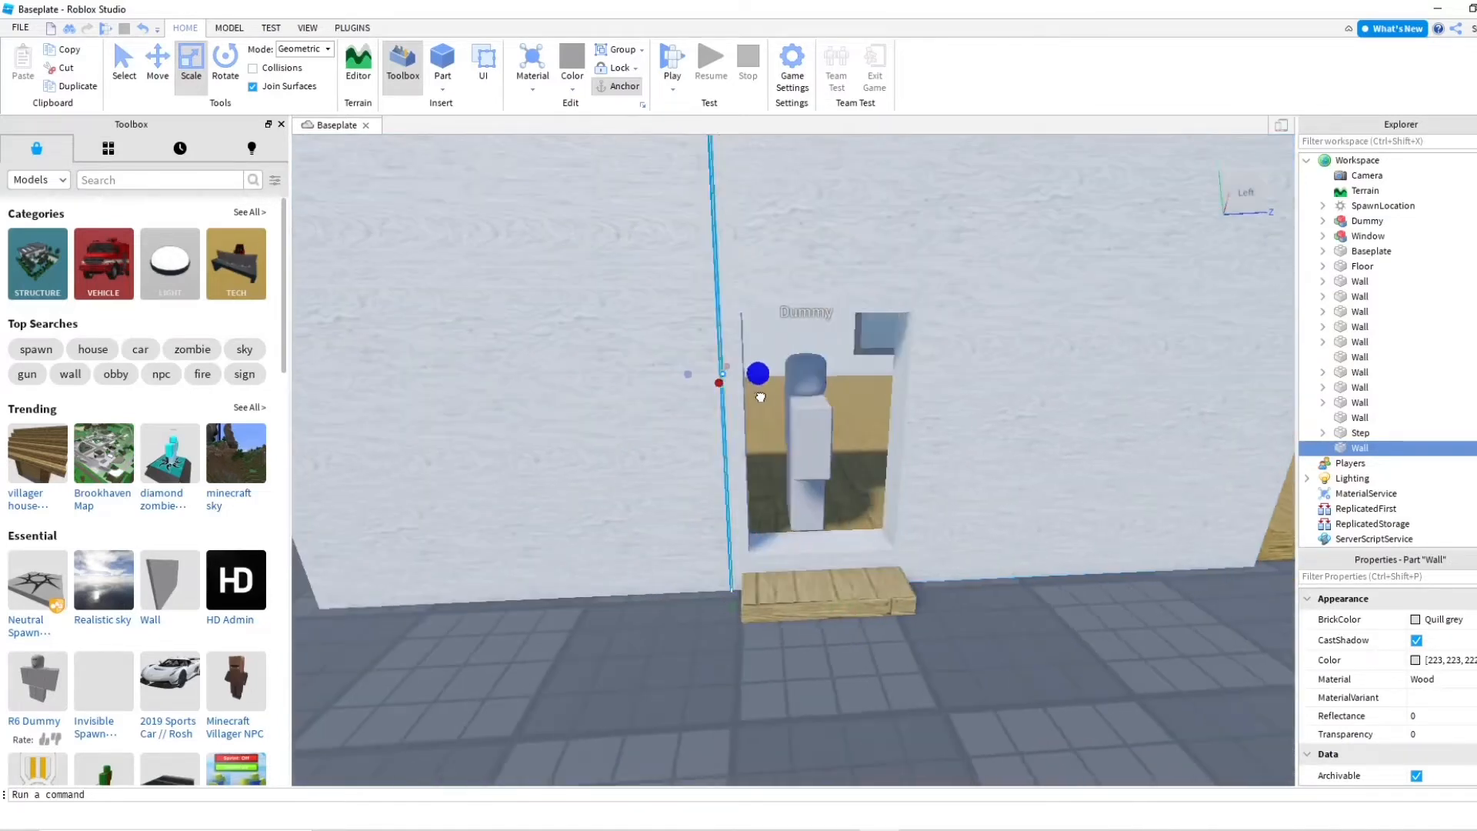
{"action": "key", "text": "f"}
{"action": "scroll", "coordinate": [756, 319], "scroll_direction": "up", "scroll_amount": 3}
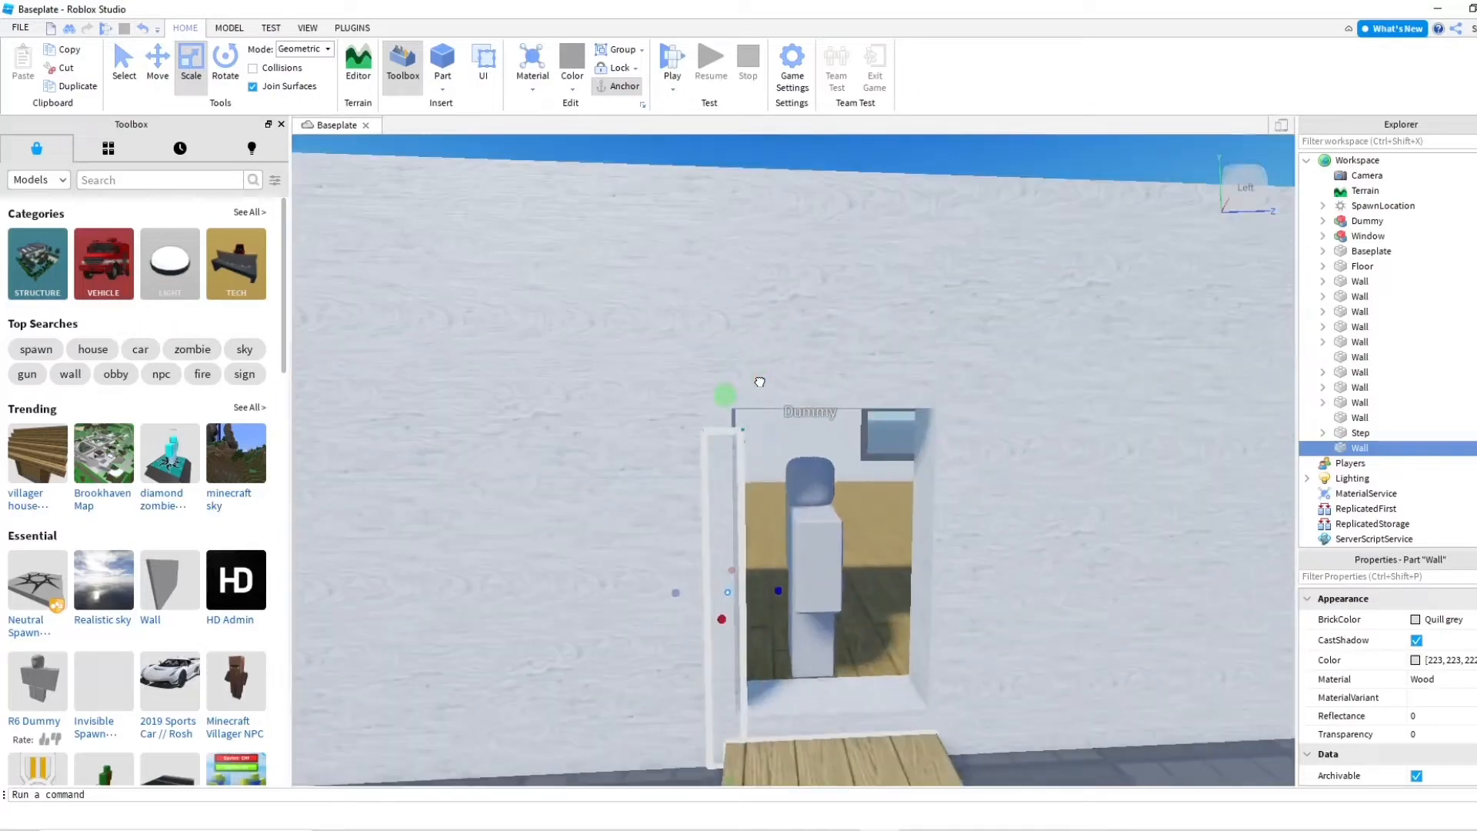
Set the strip's BrickColor to Dark stone grey and extend it slightly out of the wall's inner face
{"action": "right_click_drag", "start_coordinate": [752, 351], "coordinate": [1233, 473]}
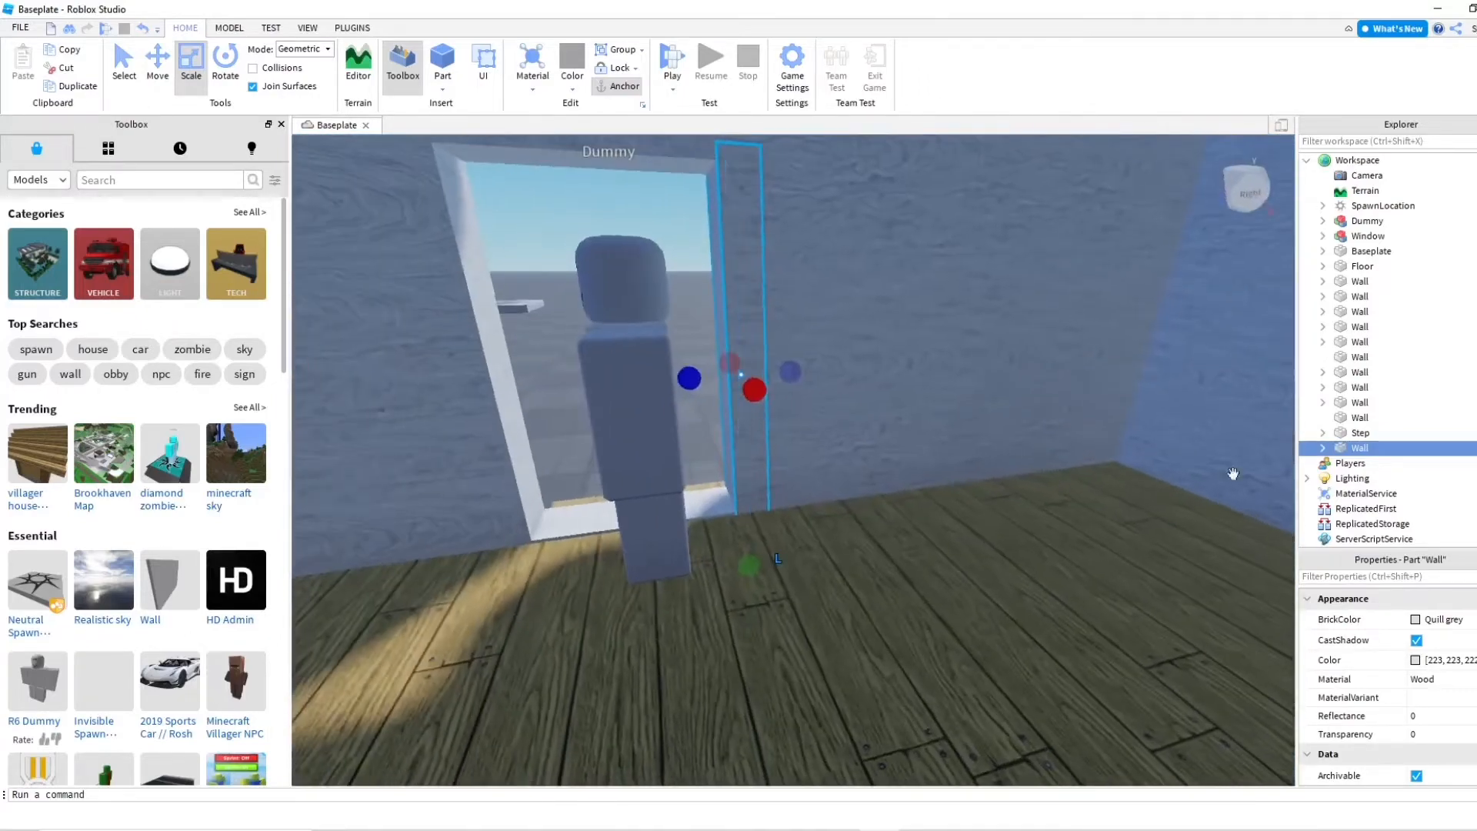
{"action": "left_click", "coordinate": [1438, 623]}
{"action": "left_click", "coordinate": [1283, 811]}
{"action": "key", "text": "w"}
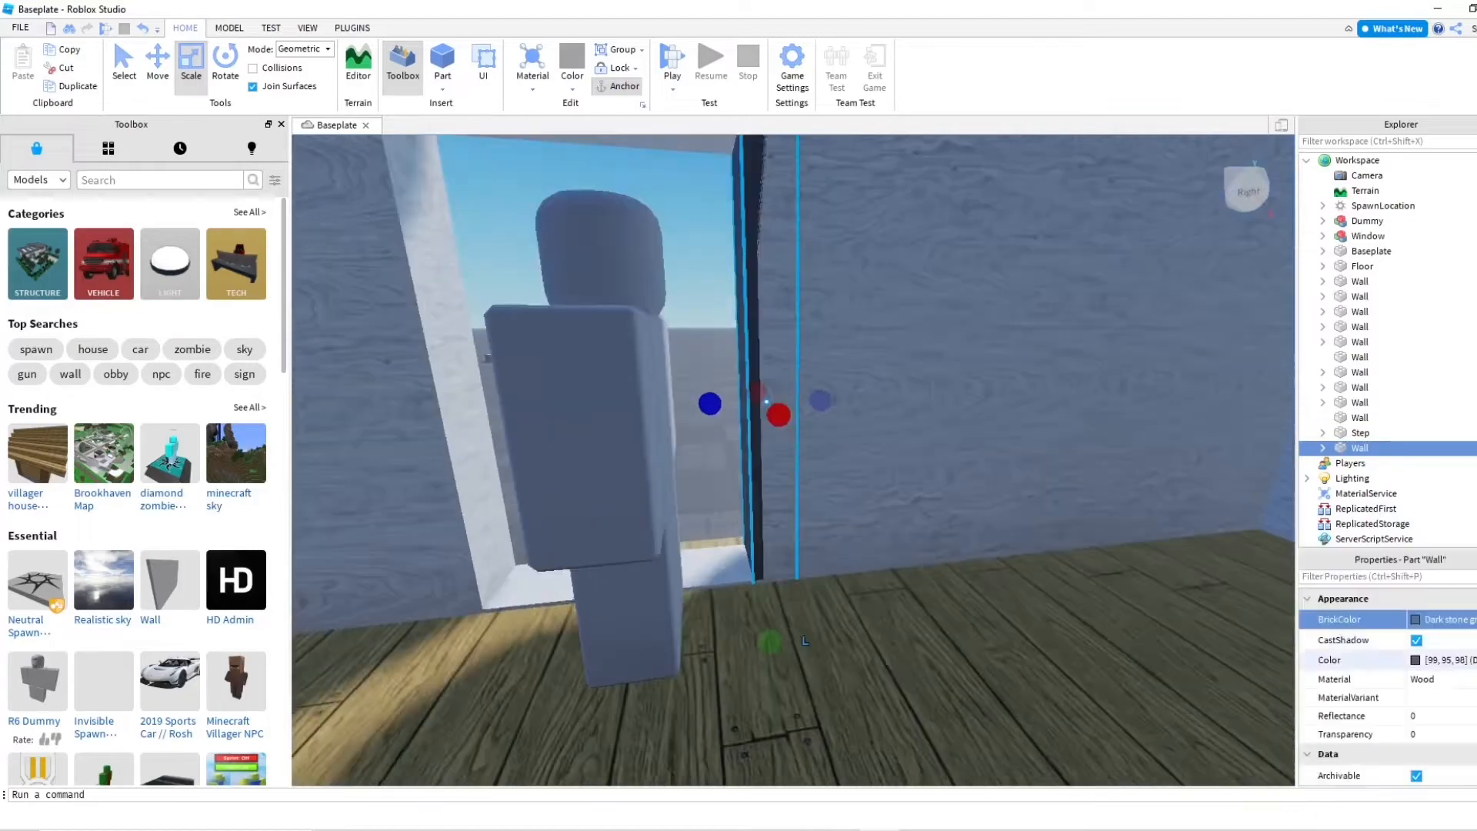
{"action": "left_click_drag", "start_coordinate": [778, 416], "coordinate": [780, 417]}
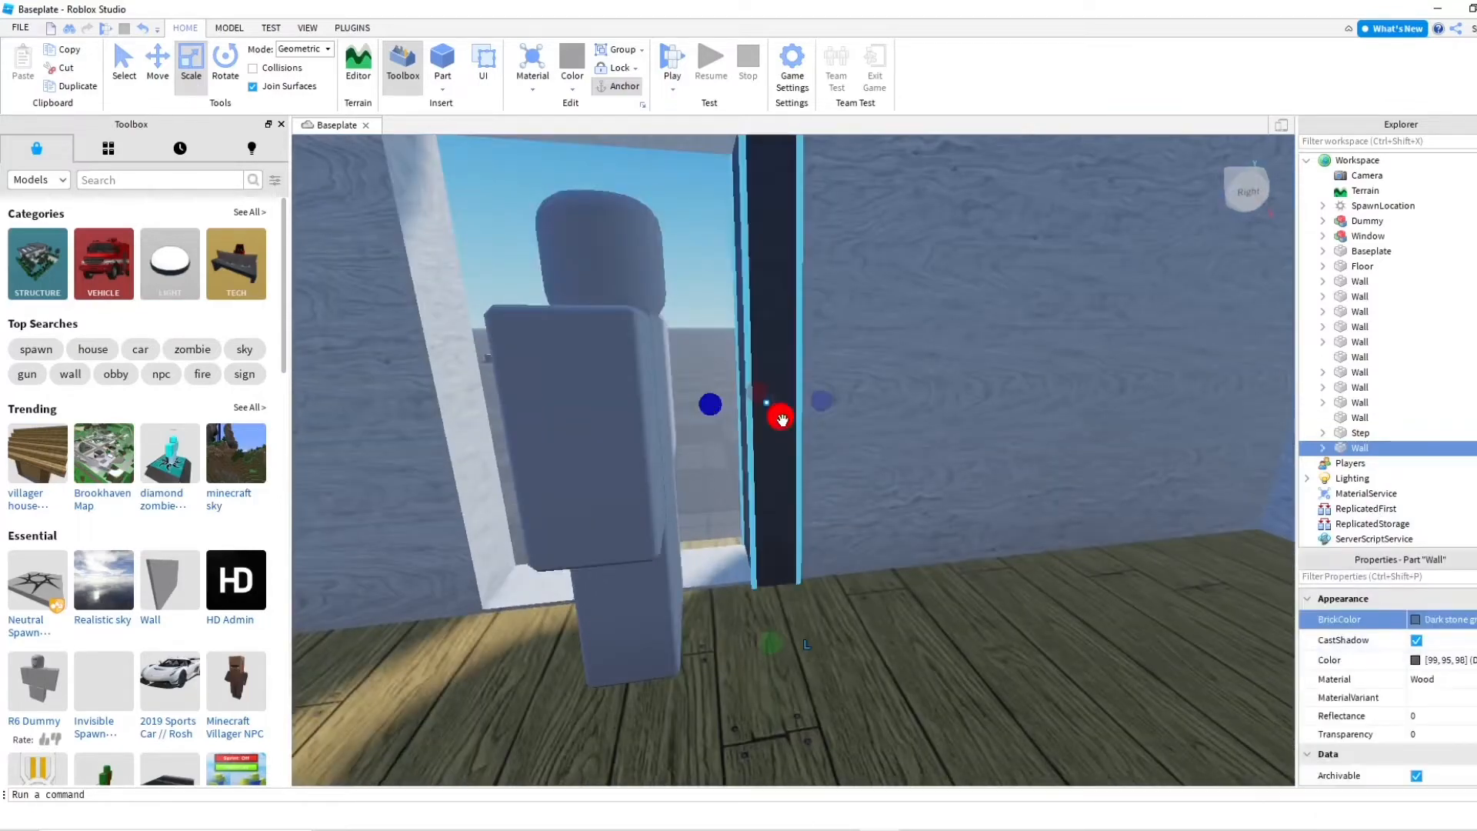
Adjust the dark strip's depth and height so it protrudes from the wall and rises slightly above the doorway opening
{"action": "right_click_drag", "start_coordinate": [780, 417], "coordinate": [781, 414]}
{"action": "key", "text": "w"}
{"action": "key", "text": "s"}
{"action": "left_click_drag", "start_coordinate": [792, 436], "coordinate": [790, 456]}
{"action": "right_click_drag", "start_coordinate": [790, 455], "coordinate": [790, 453]}
{"action": "key", "text": "s"}
{"action": "left_click_drag", "start_coordinate": [782, 329], "coordinate": [781, 317]}
{"action": "key", "text": "w"}
{"action": "right_click_drag", "start_coordinate": [841, 424], "coordinate": [841, 428]}
{"action": "key", "text": "s"}
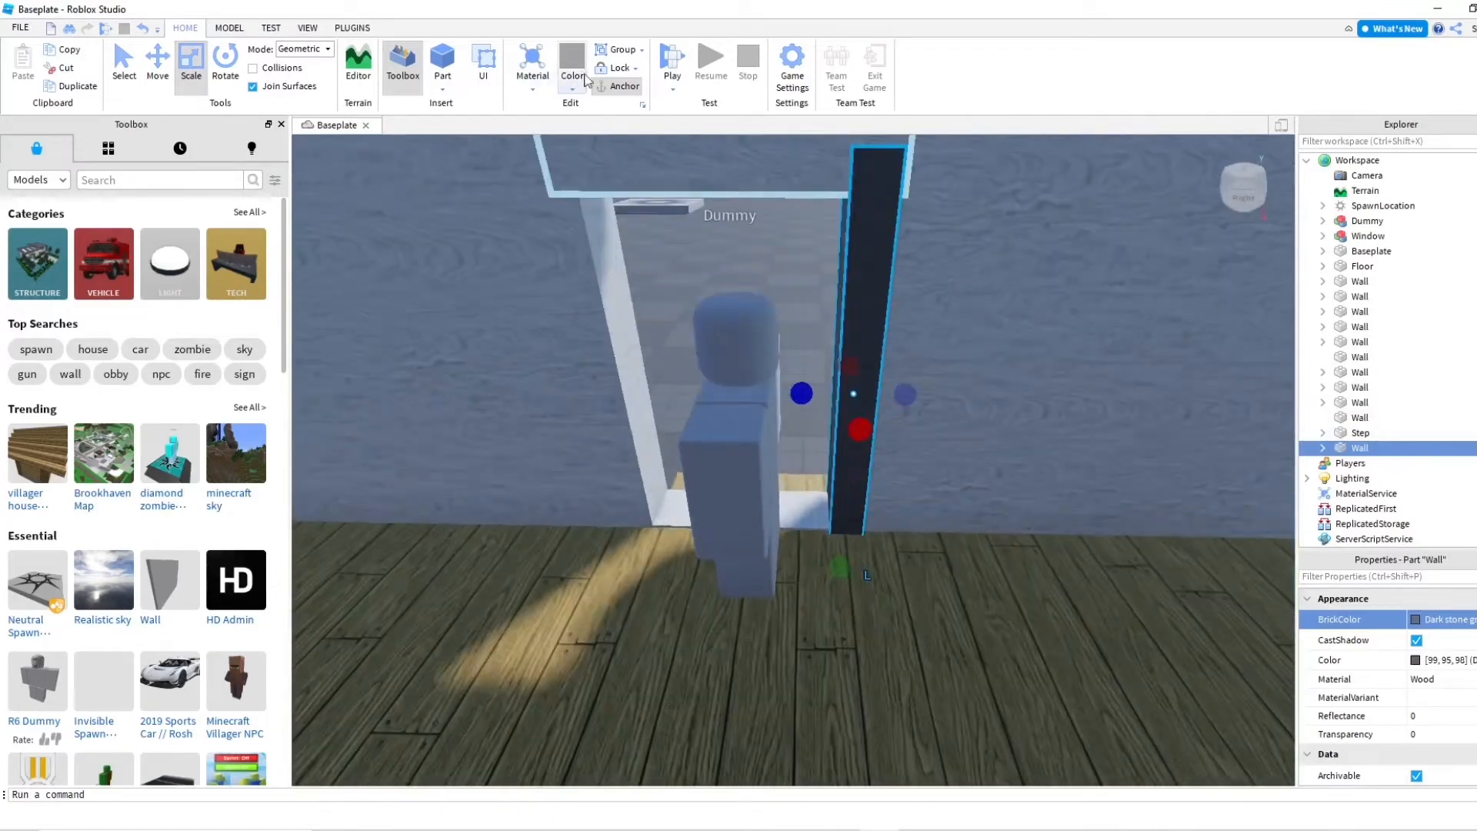
Group the dark strip into a model named Door and rename the strip doorframe
{"action": "left_click", "coordinate": [620, 49]}
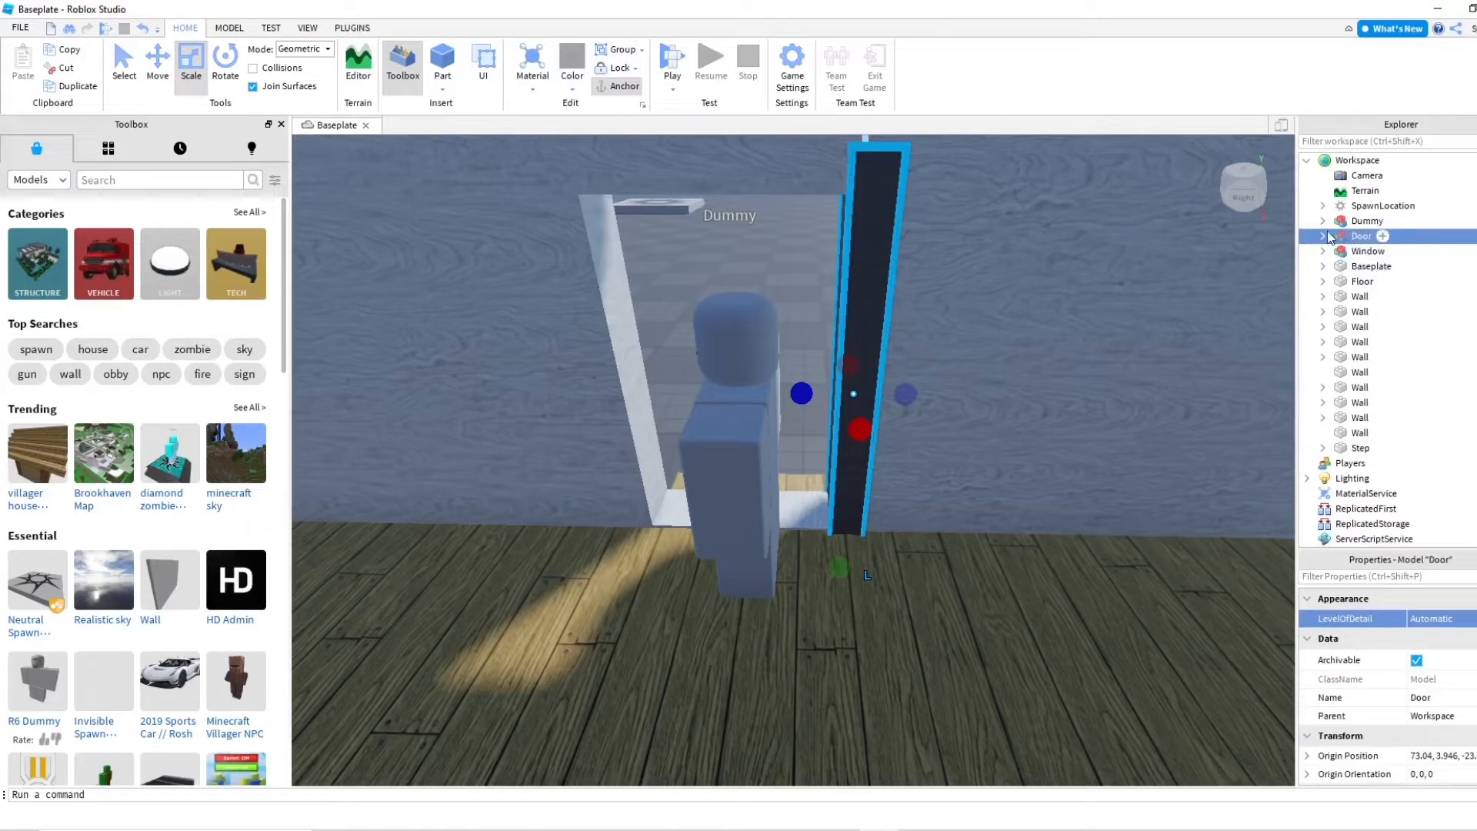
{"action": "left_click", "coordinate": [1322, 236]}
{"action": "left_click", "coordinate": [1373, 252]}
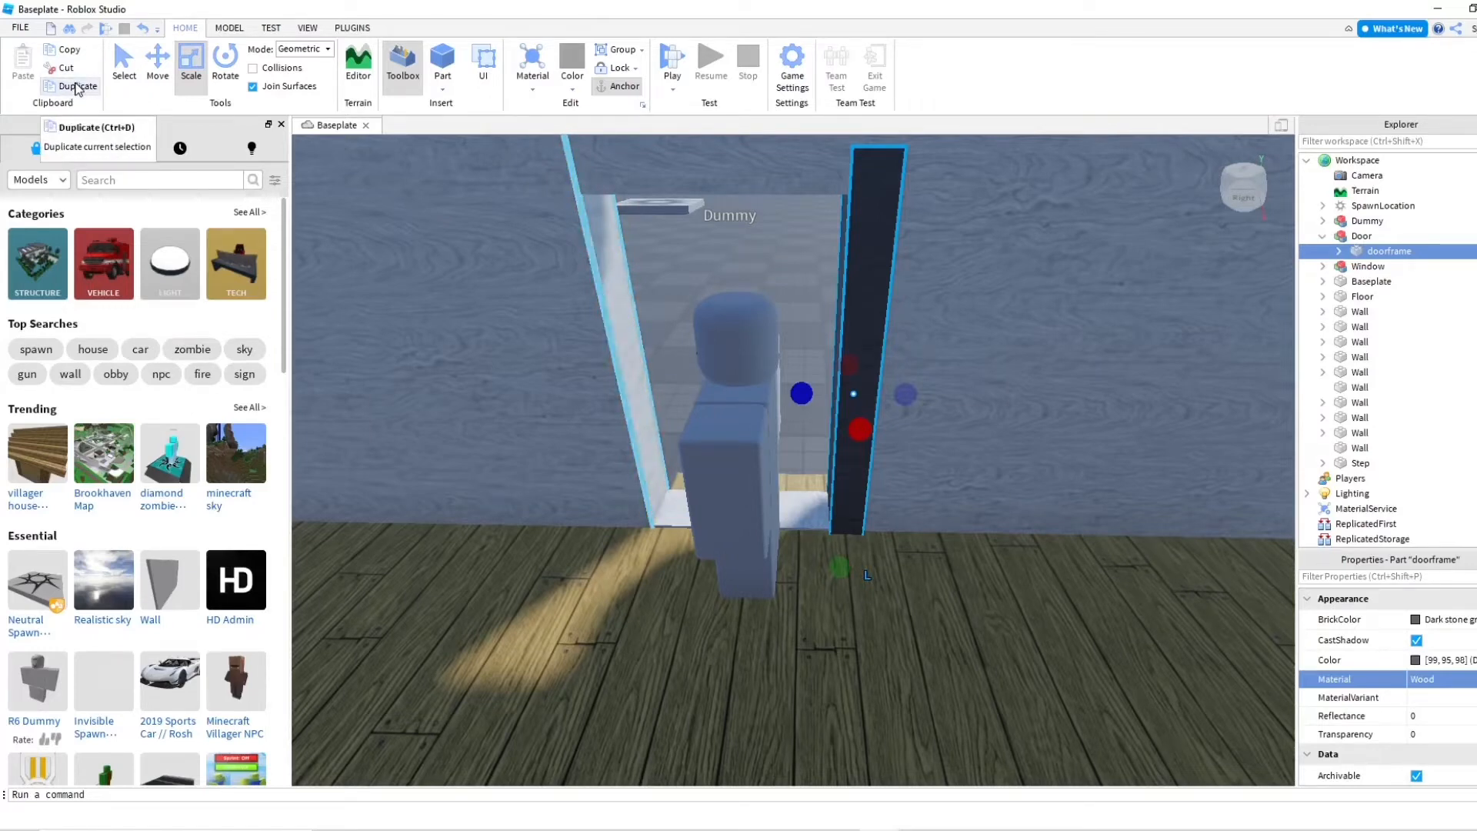
Duplicate the doorframe strip and move the copy to the opposite side of the doorway
{"action": "left_click", "coordinate": [74, 86]}
{"action": "left_click", "coordinate": [158, 61]}
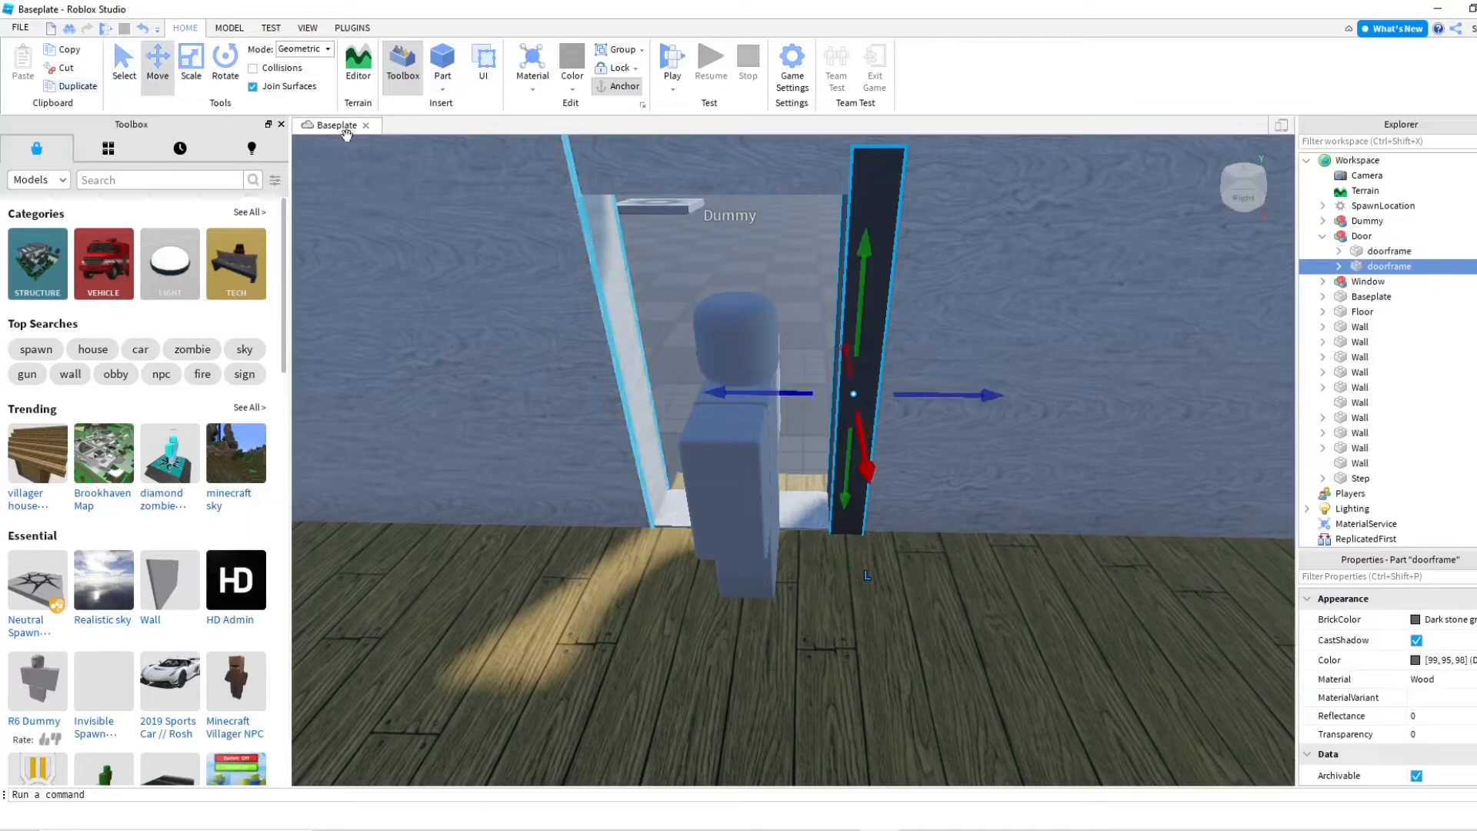
{"action": "left_click_drag", "start_coordinate": [808, 393], "coordinate": [685, 392]}
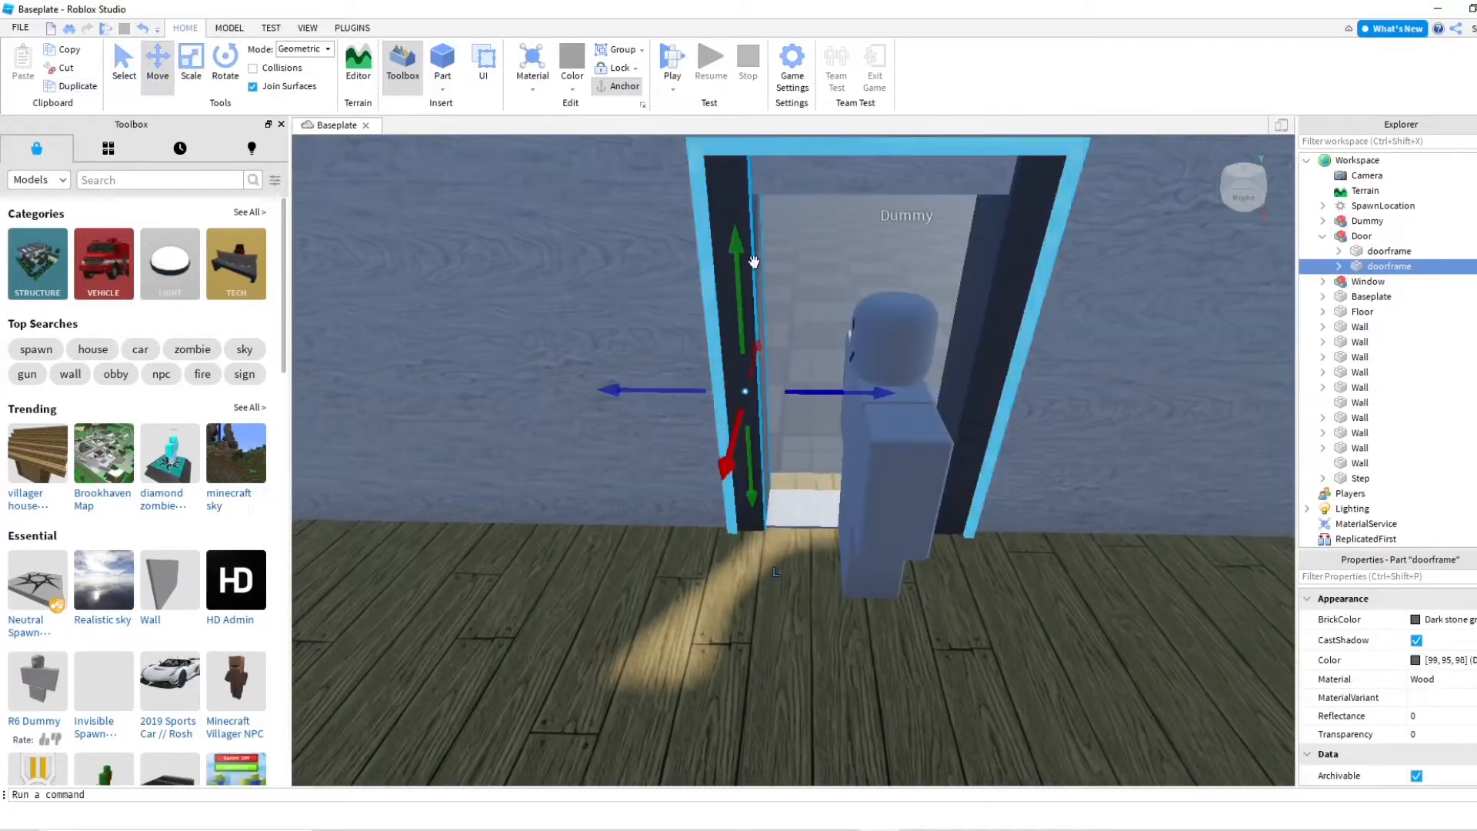
Duplicate the second doorframe strip and shorten the copy from below to a small block at the strip's upper end
{"action": "left_click", "coordinate": [83, 87]}
{"action": "left_click", "coordinate": [199, 77]}
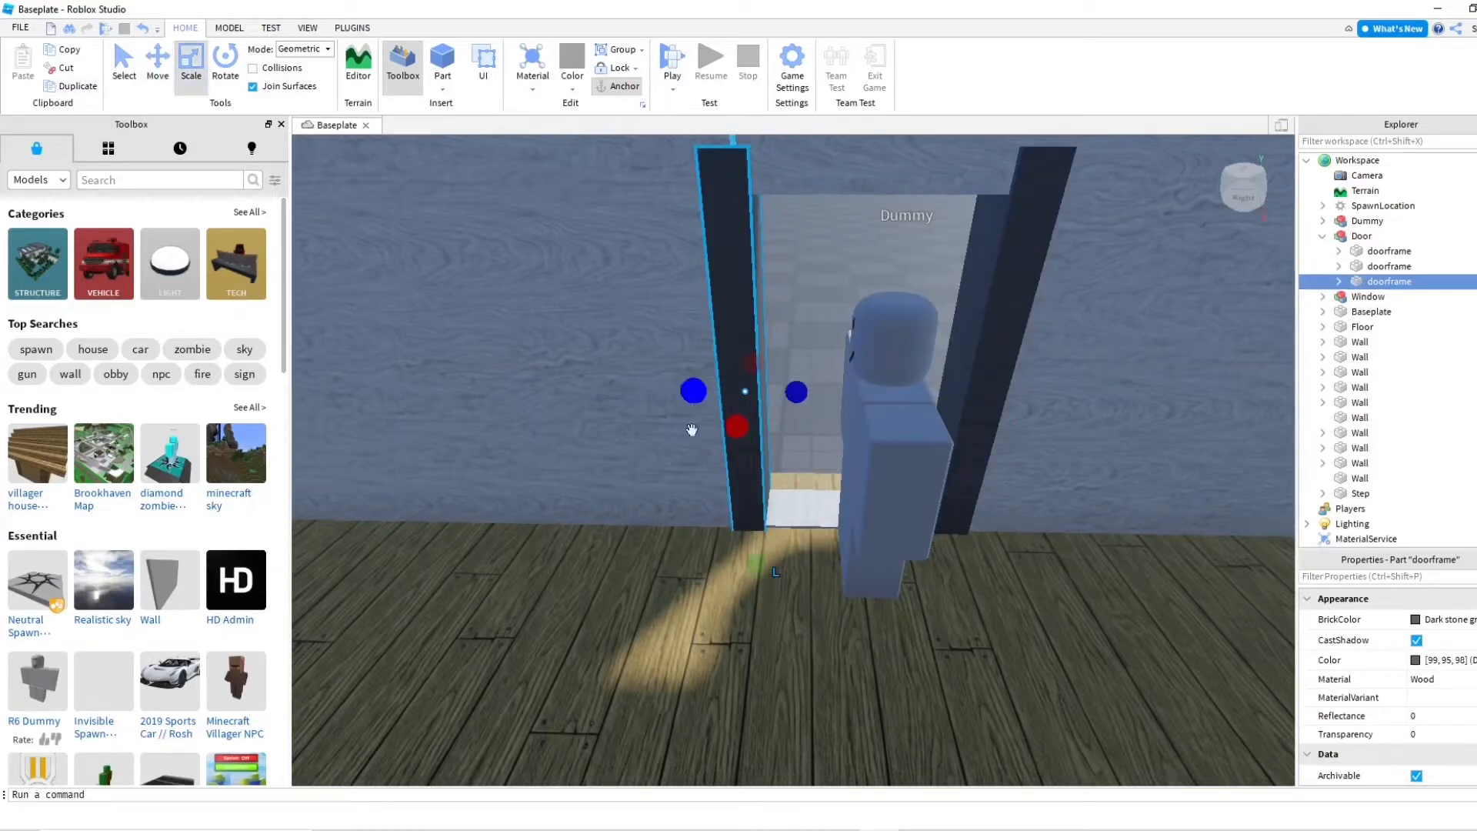
{"action": "left_click_drag", "start_coordinate": [757, 561], "coordinate": [757, 527]}
{"action": "right_click_drag", "start_coordinate": [757, 560], "coordinate": [757, 528]}
{"action": "left_click_drag", "start_coordinate": [757, 528], "coordinate": [746, 386]}
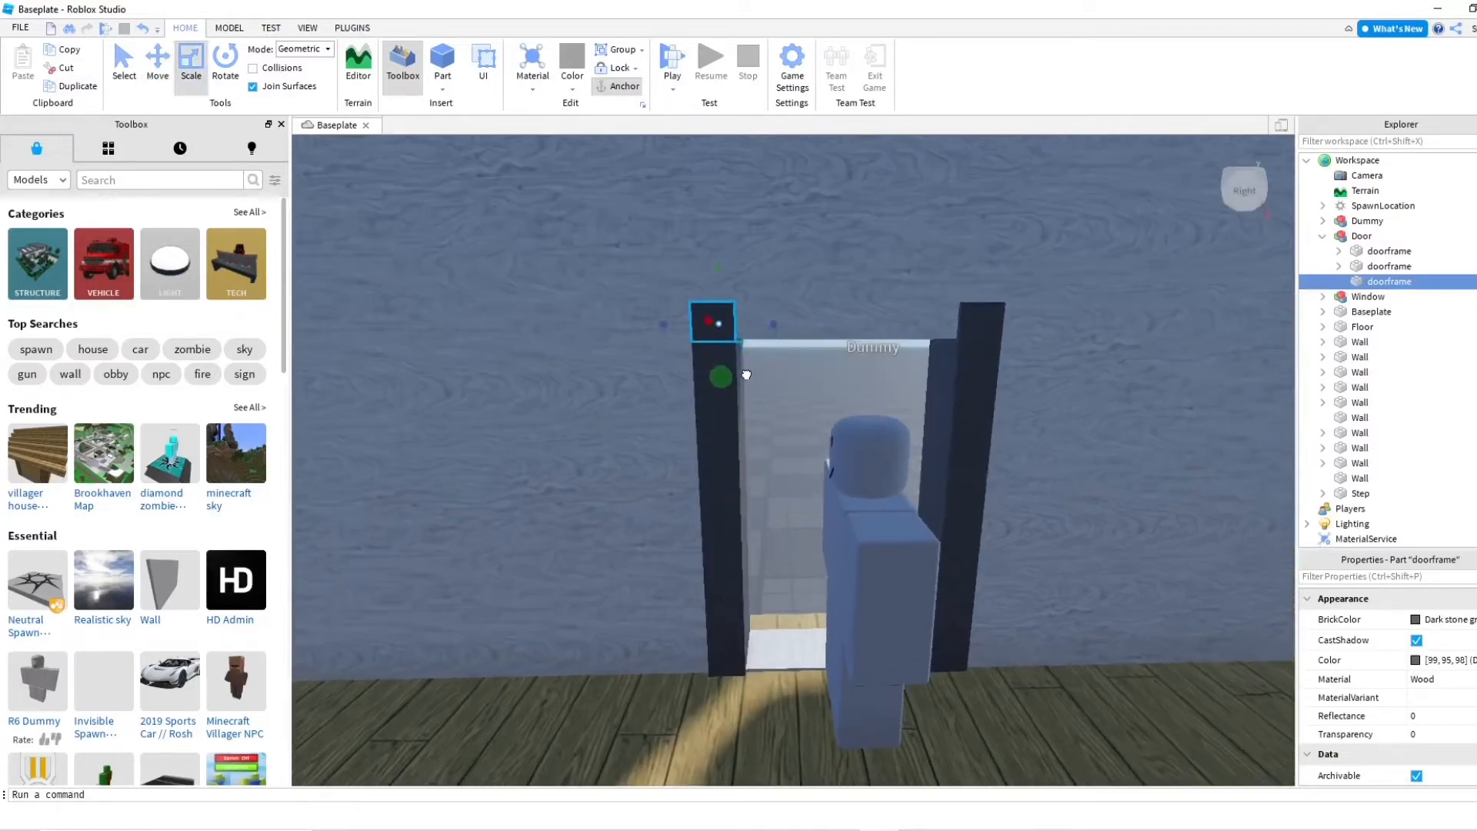
Stretch the small block sideways across the doorway between both strips and trim its ends, forming the frame's header
{"action": "left_click_drag", "start_coordinate": [772, 323], "coordinate": [982, 341]}
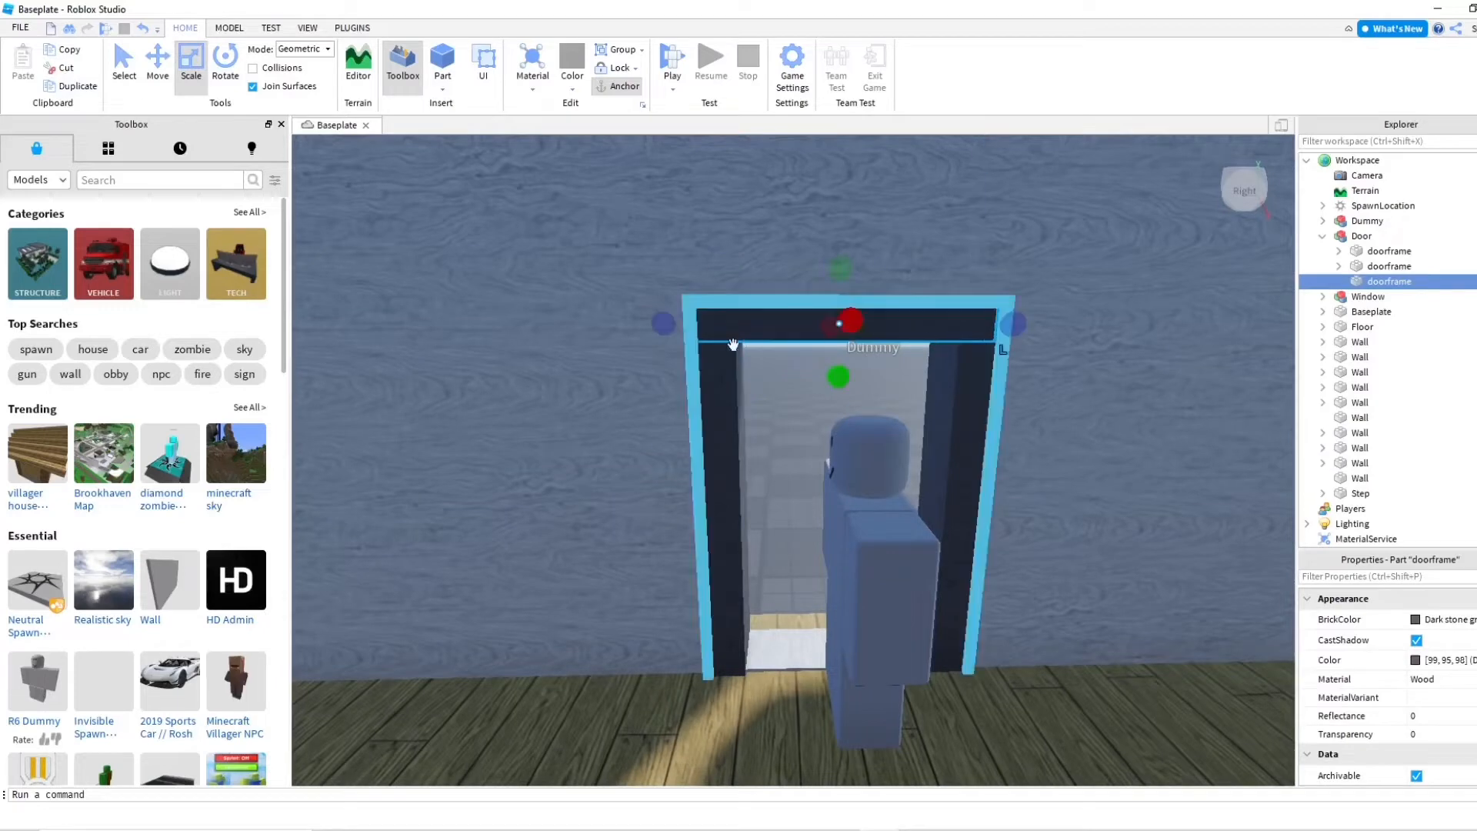
{"action": "left_click_drag", "start_coordinate": [669, 325], "coordinate": [699, 325]}
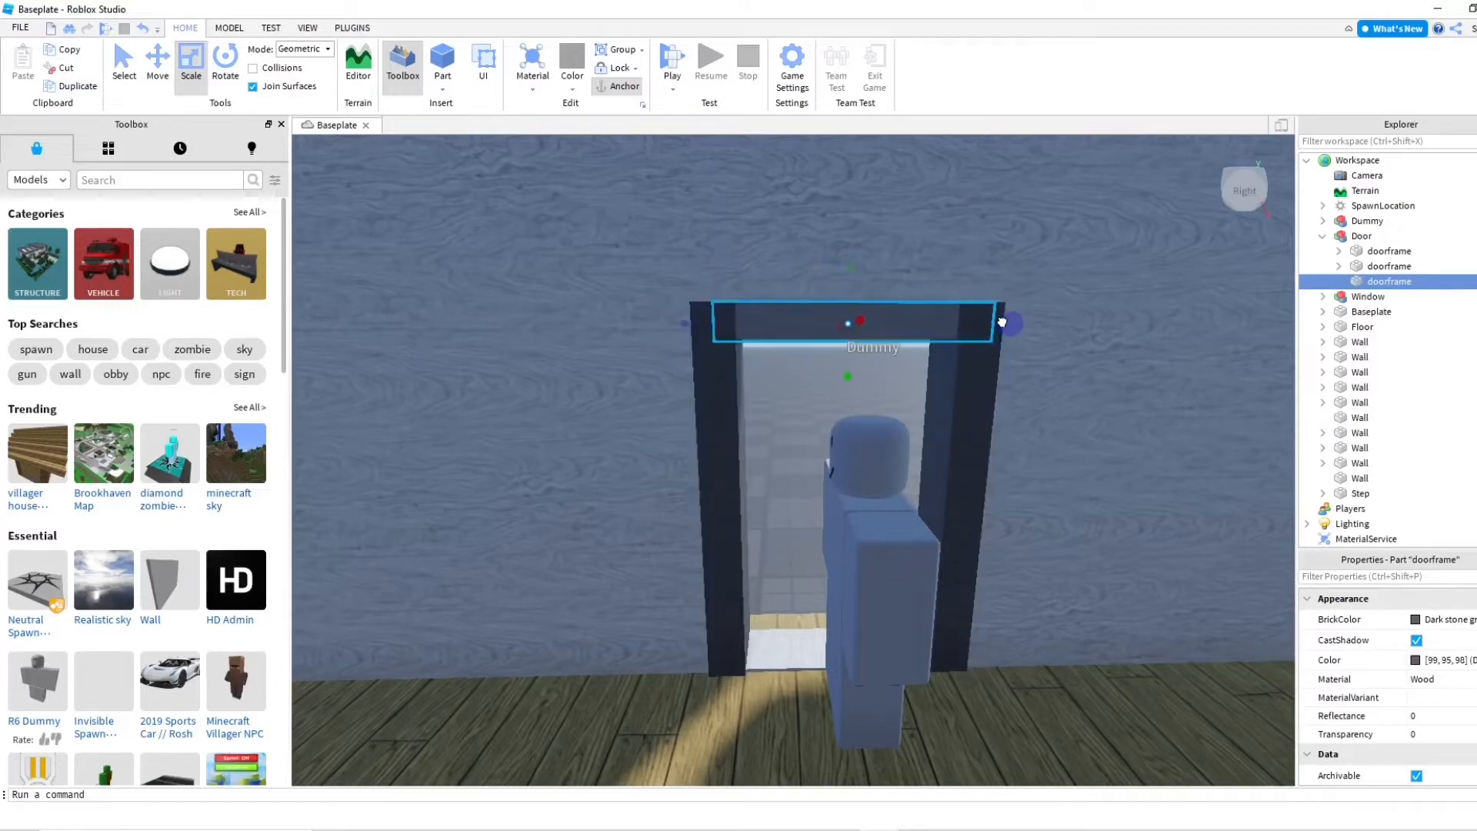
{"action": "scroll", "coordinate": [877, 368], "scroll_direction": "up", "scroll_amount": 3}
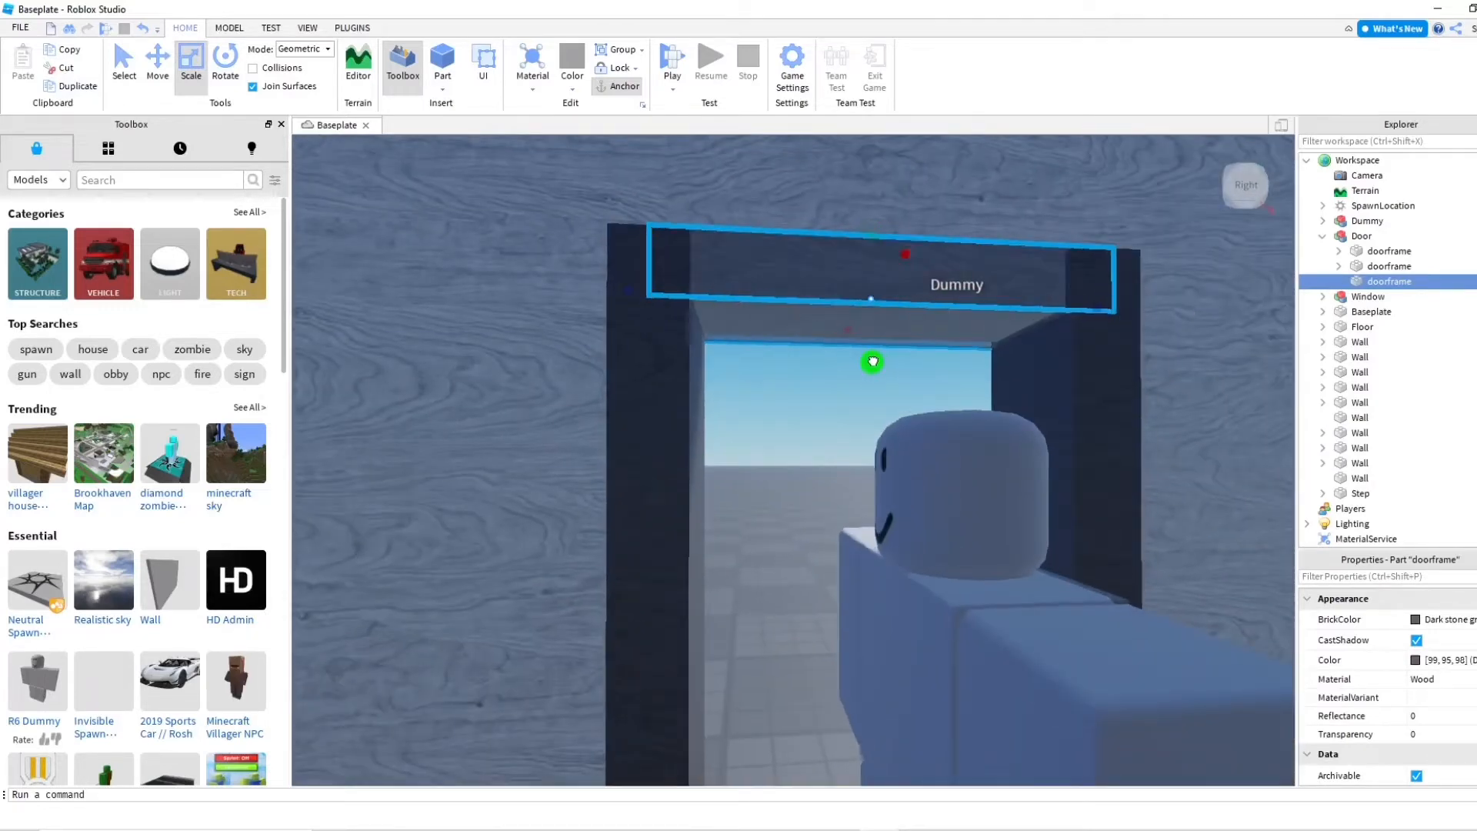
{"action": "scroll", "coordinate": [876, 395], "scroll_direction": "down", "scroll_amount": 3}
Duplicate the header strip and move the copy down to the doorway's threshold, slightly above the wall beneath it
{"action": "right_click_drag", "start_coordinate": [811, 403], "coordinate": [743, 383]}
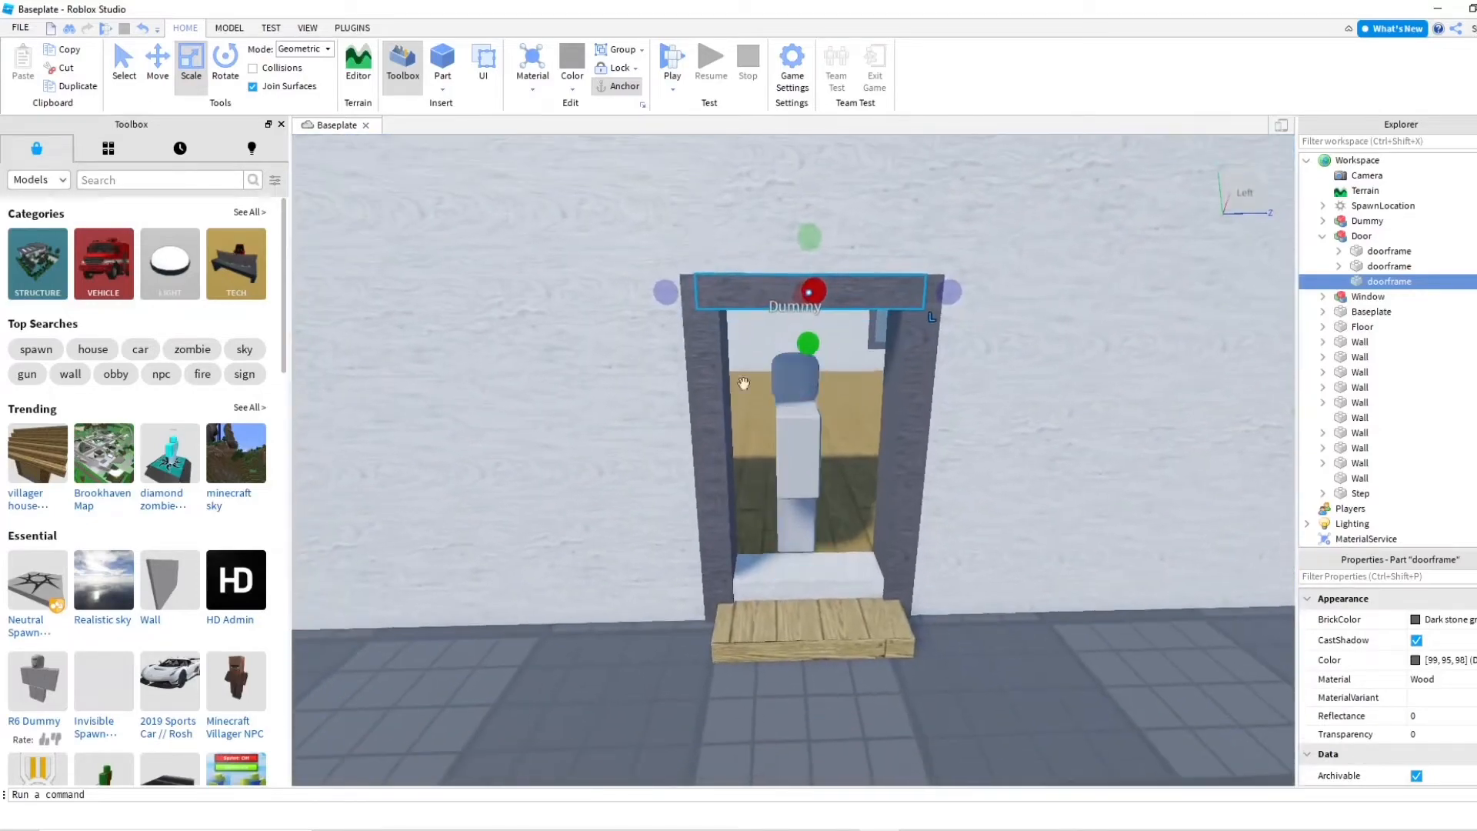
{"action": "key", "text": "ctrl+d"}
{"action": "left_click", "coordinate": [164, 90]}
{"action": "left_click_drag", "start_coordinate": [809, 346], "coordinate": [844, 671]}
{"action": "scroll", "coordinate": [823, 650], "scroll_direction": "up", "scroll_amount": 5}
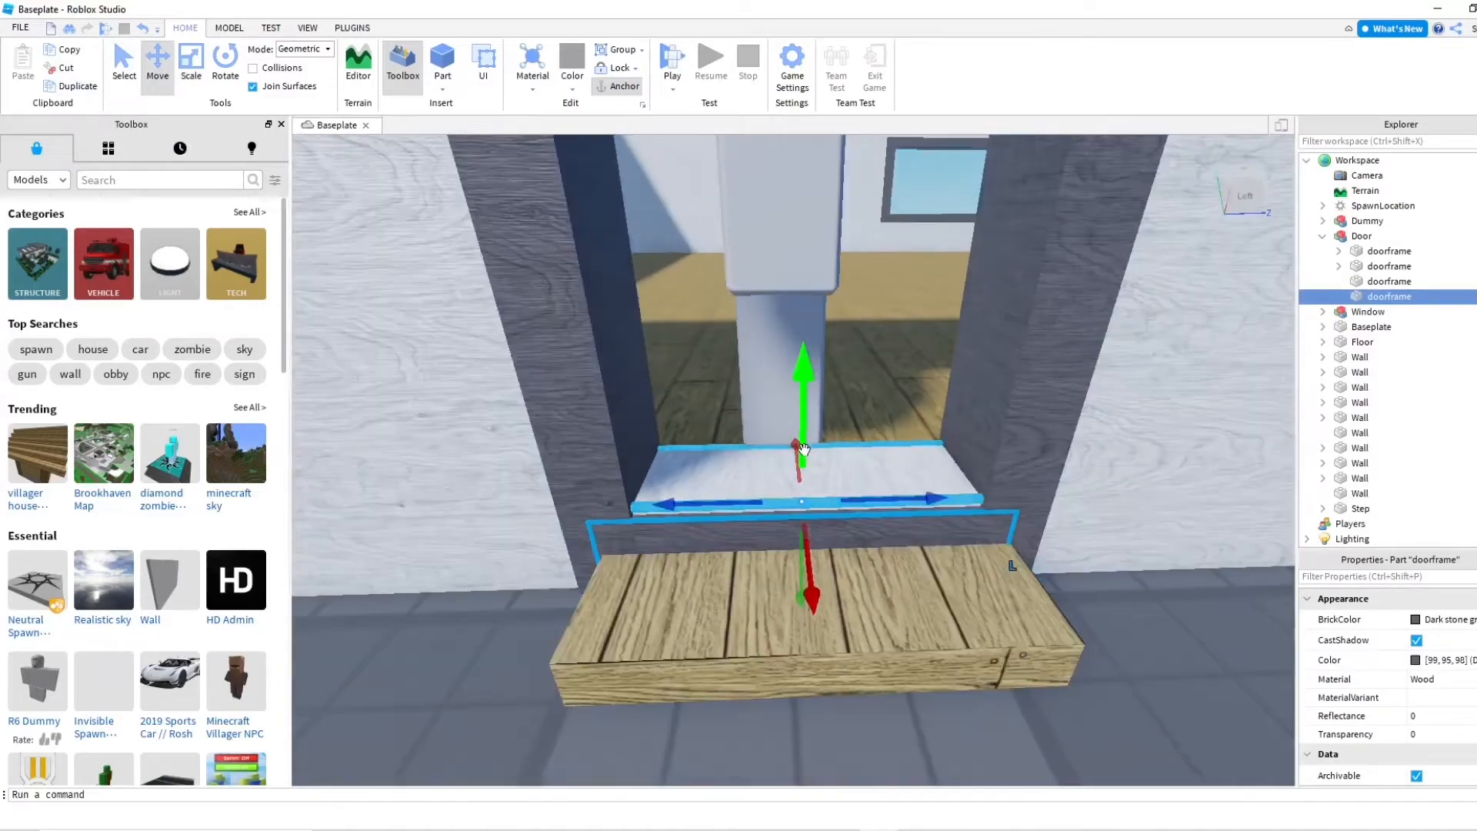
{"action": "left_click_drag", "start_coordinate": [802, 449], "coordinate": [801, 438]}
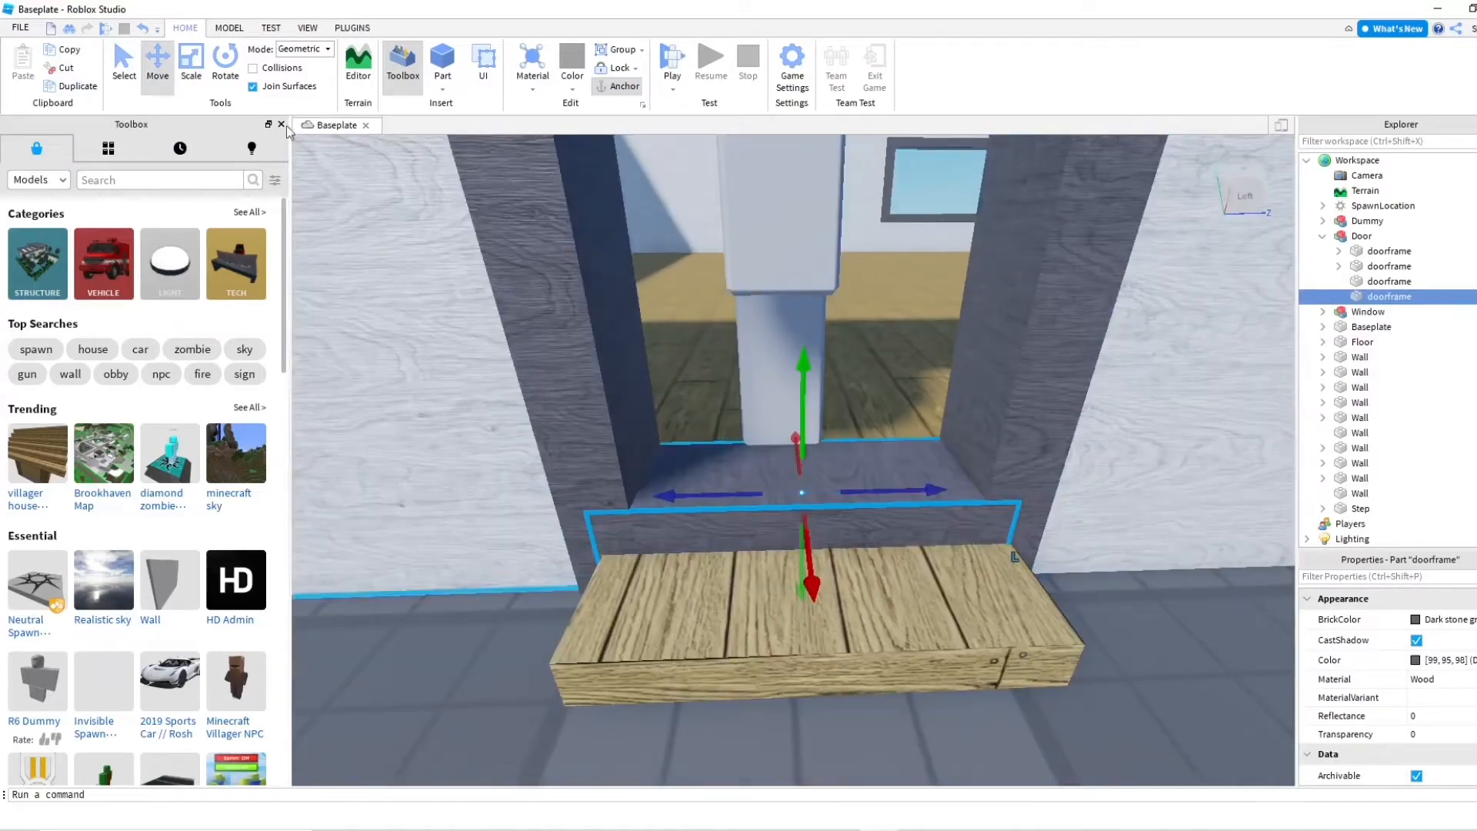
Extend the threshold strip downward behind the wooden step
{"action": "left_click", "coordinate": [190, 68]}
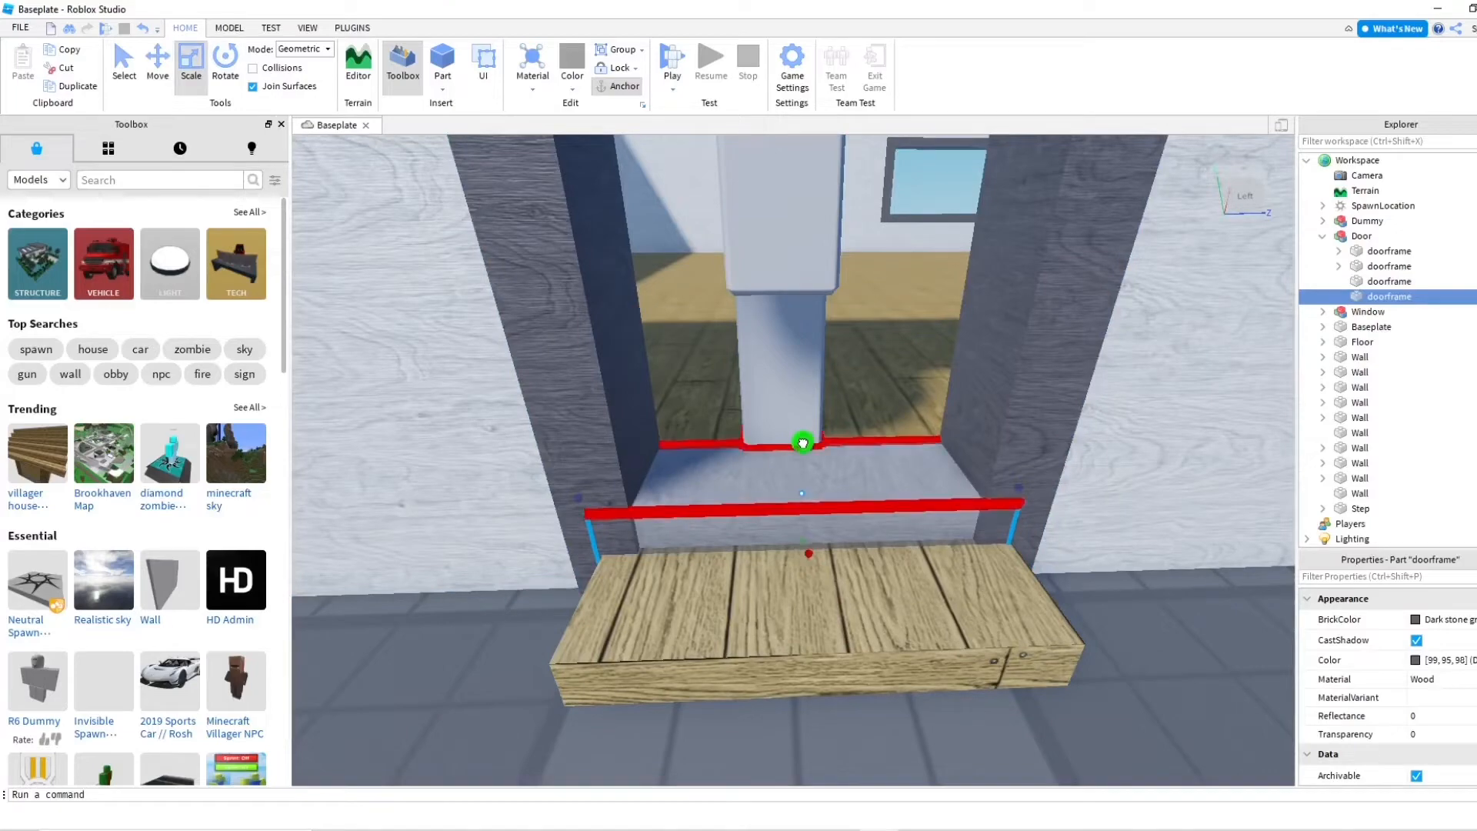
{"action": "scroll", "coordinate": [818, 532], "scroll_direction": "down", "scroll_amount": 5}
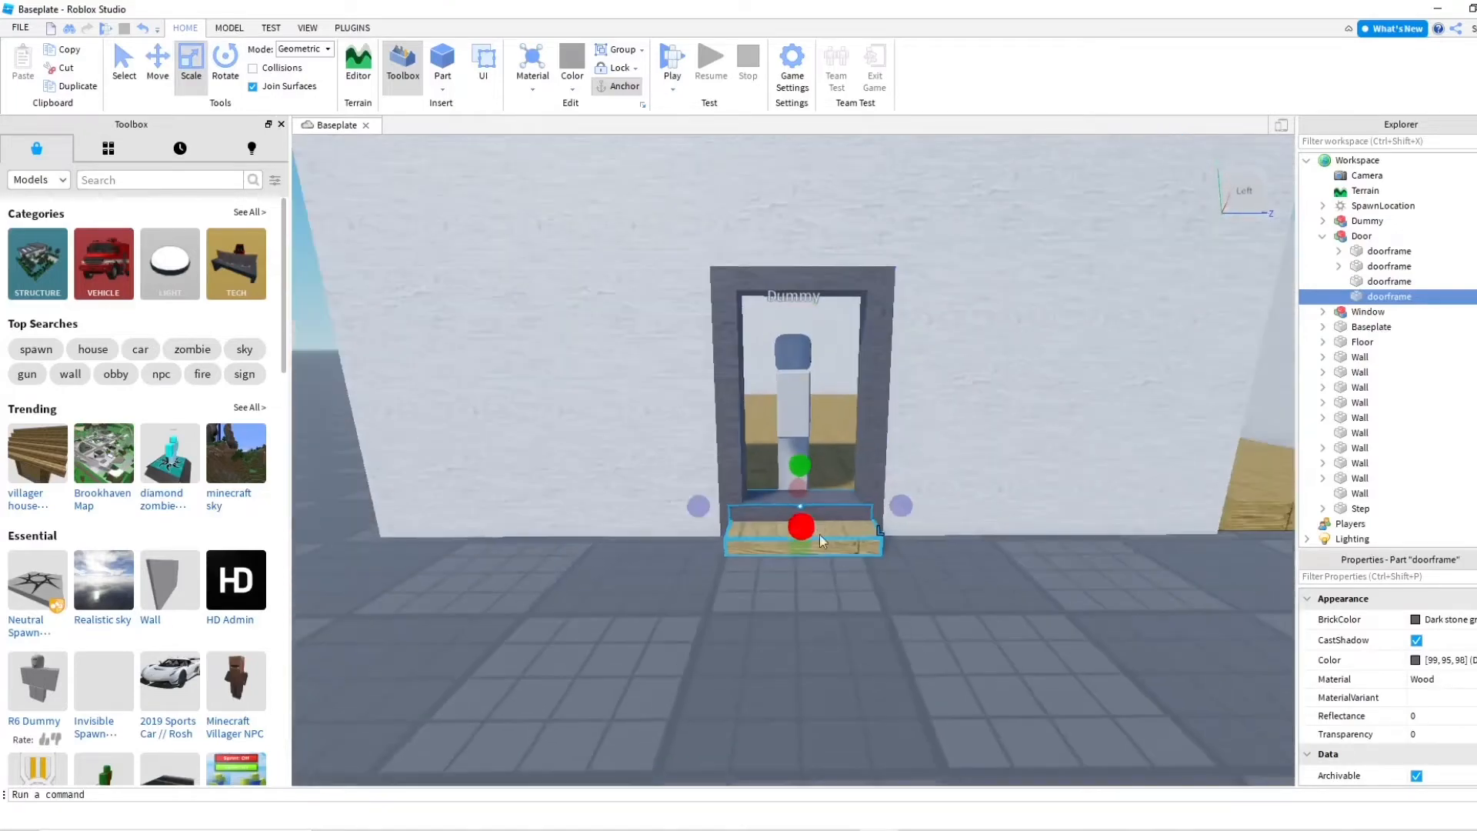
{"action": "scroll", "coordinate": [819, 534], "scroll_direction": "up", "scroll_amount": 5}
{"action": "right_click_drag", "start_coordinate": [817, 534], "coordinate": [888, 483]}
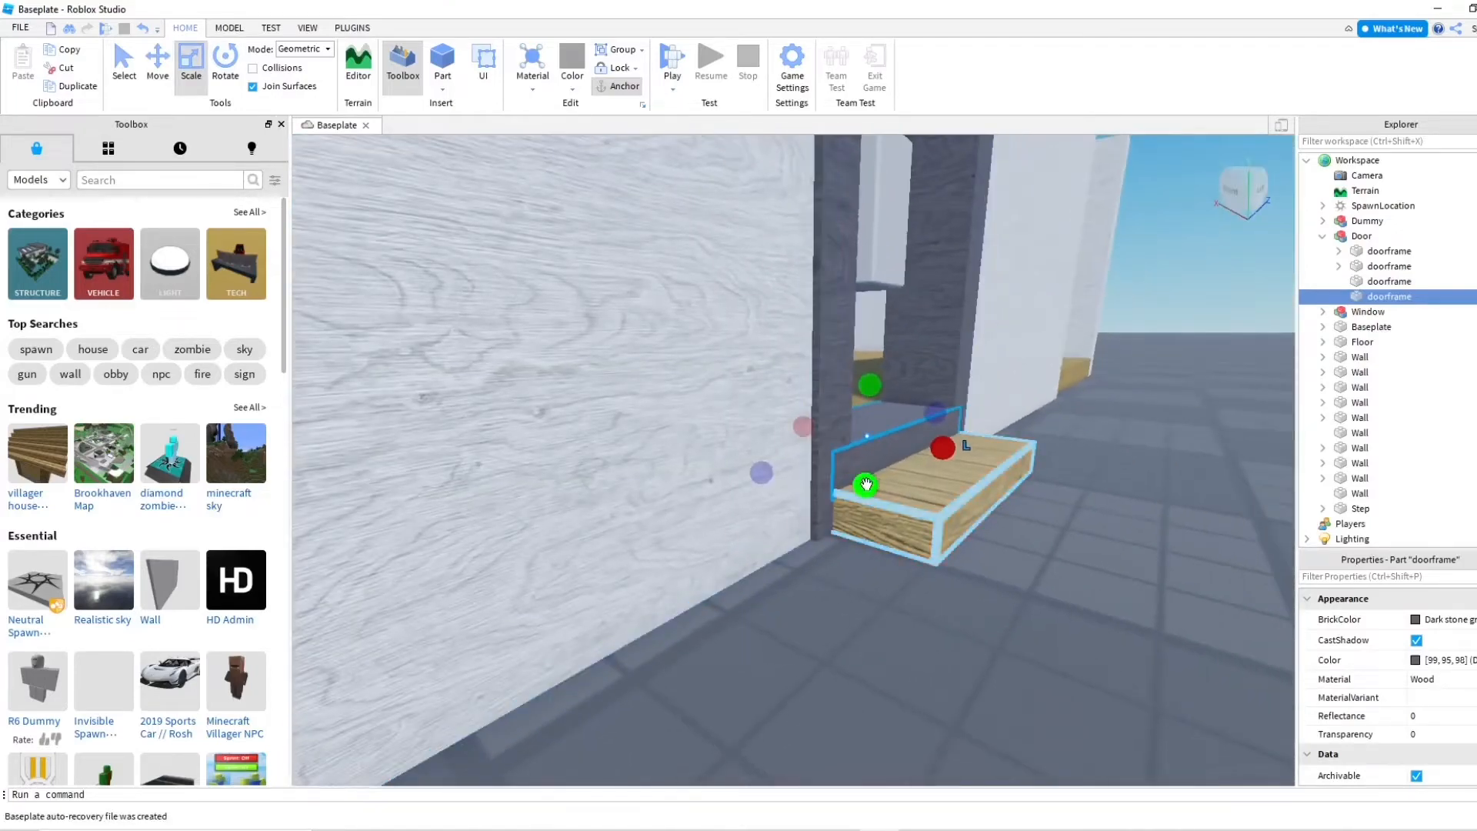
{"action": "left_click_drag", "start_coordinate": [866, 484], "coordinate": [890, 542]}
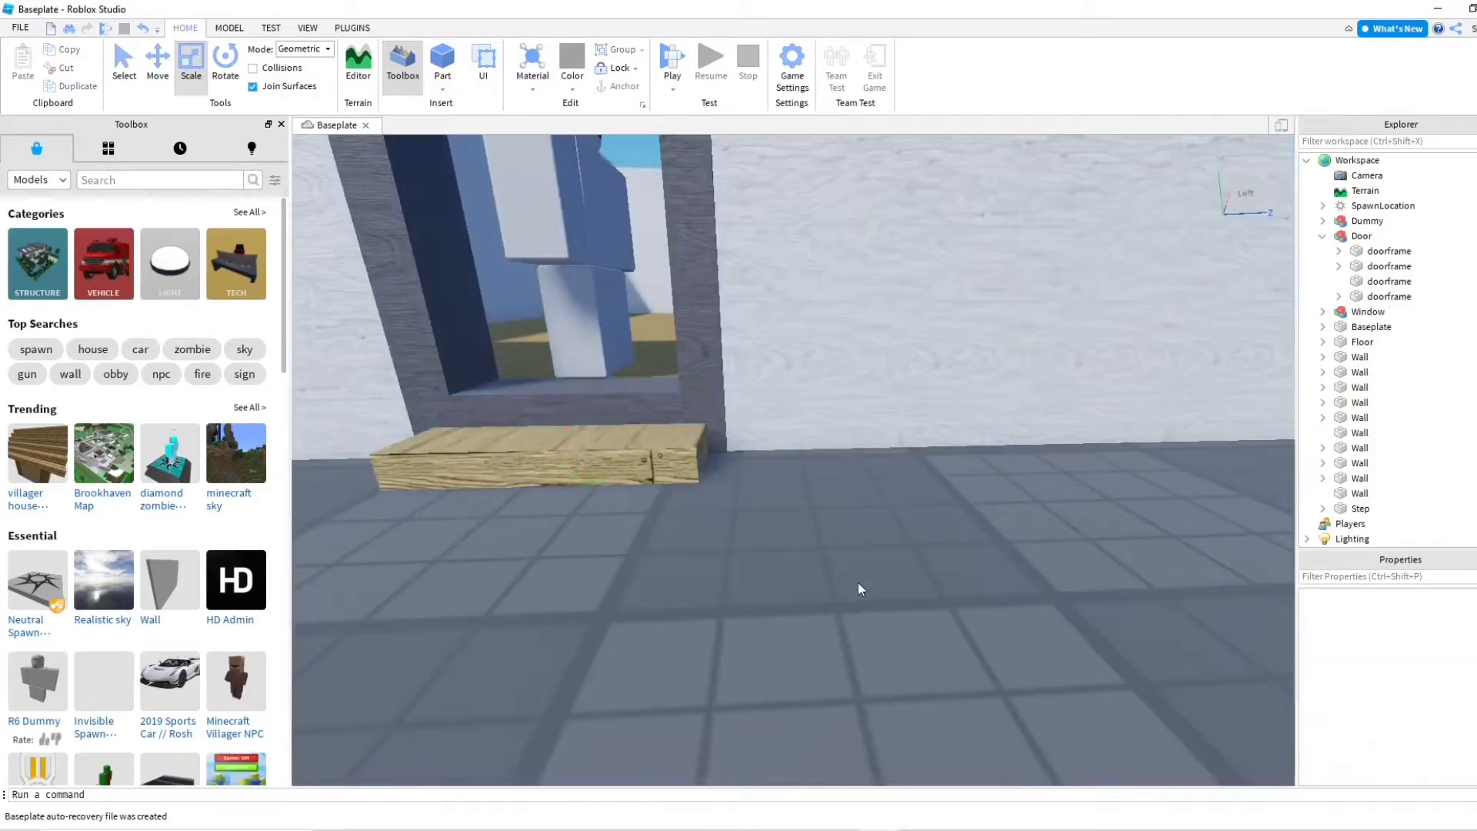
Duplicate the threshold strip and stretch the copy upward until it fills the doorway as a door panel
{"action": "scroll", "coordinate": [856, 583], "scroll_direction": "down", "scroll_amount": 5}
{"action": "scroll", "coordinate": [857, 583], "scroll_direction": "up", "scroll_amount": 10}
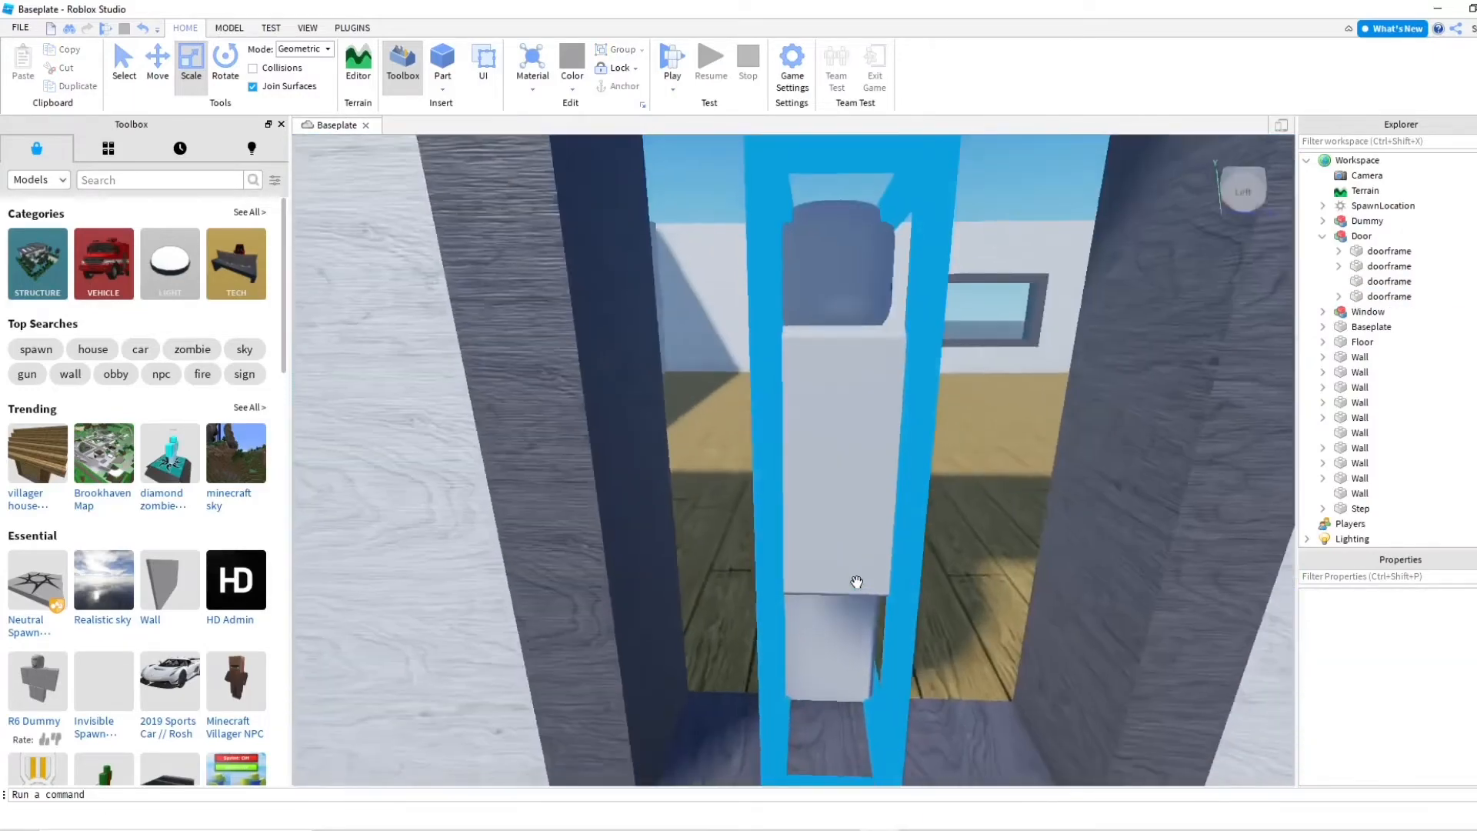
{"action": "scroll", "coordinate": [857, 583], "scroll_direction": "down", "scroll_amount": 3}
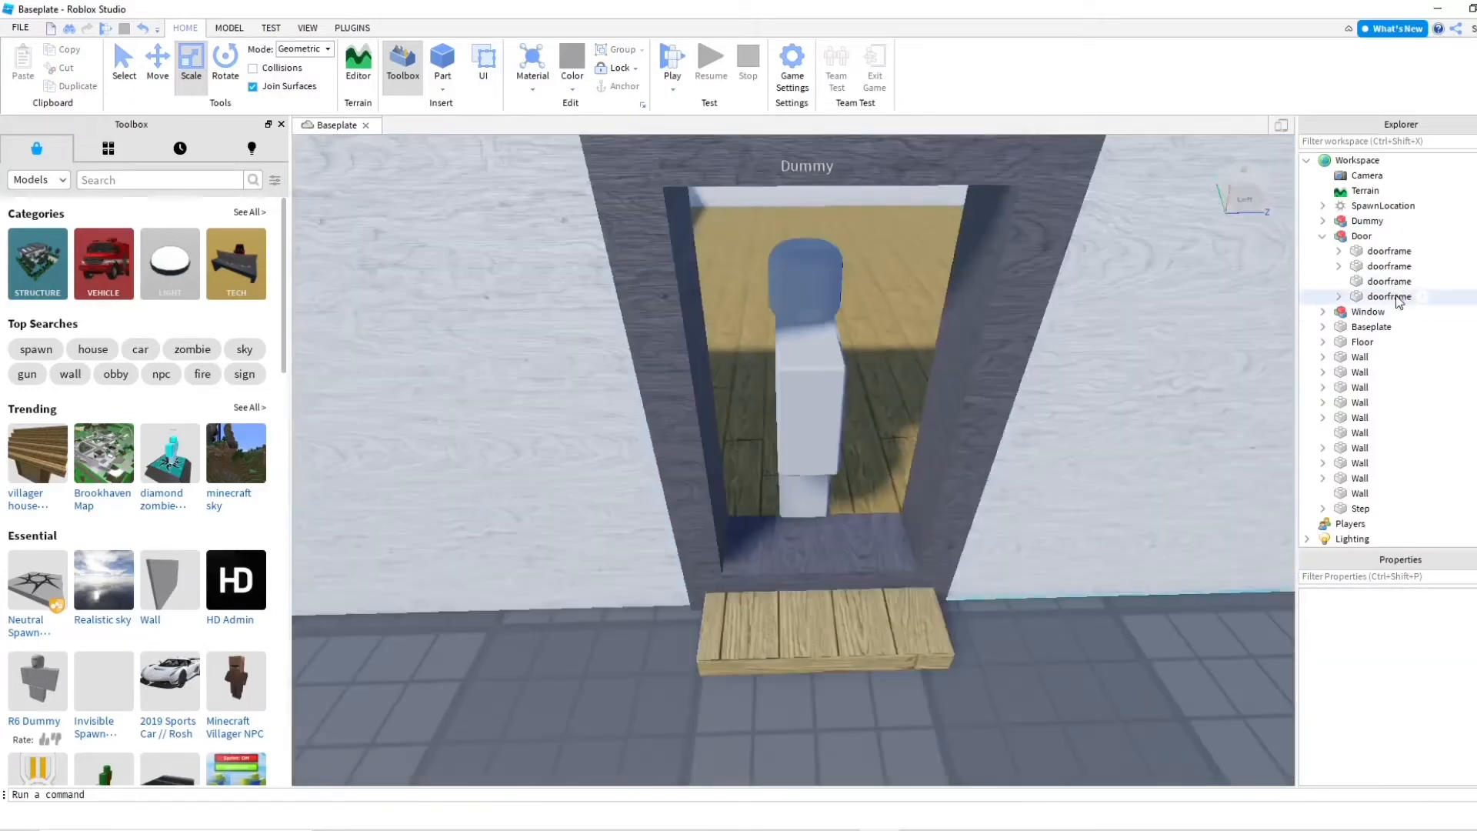
{"action": "left_click", "coordinate": [1396, 297]}
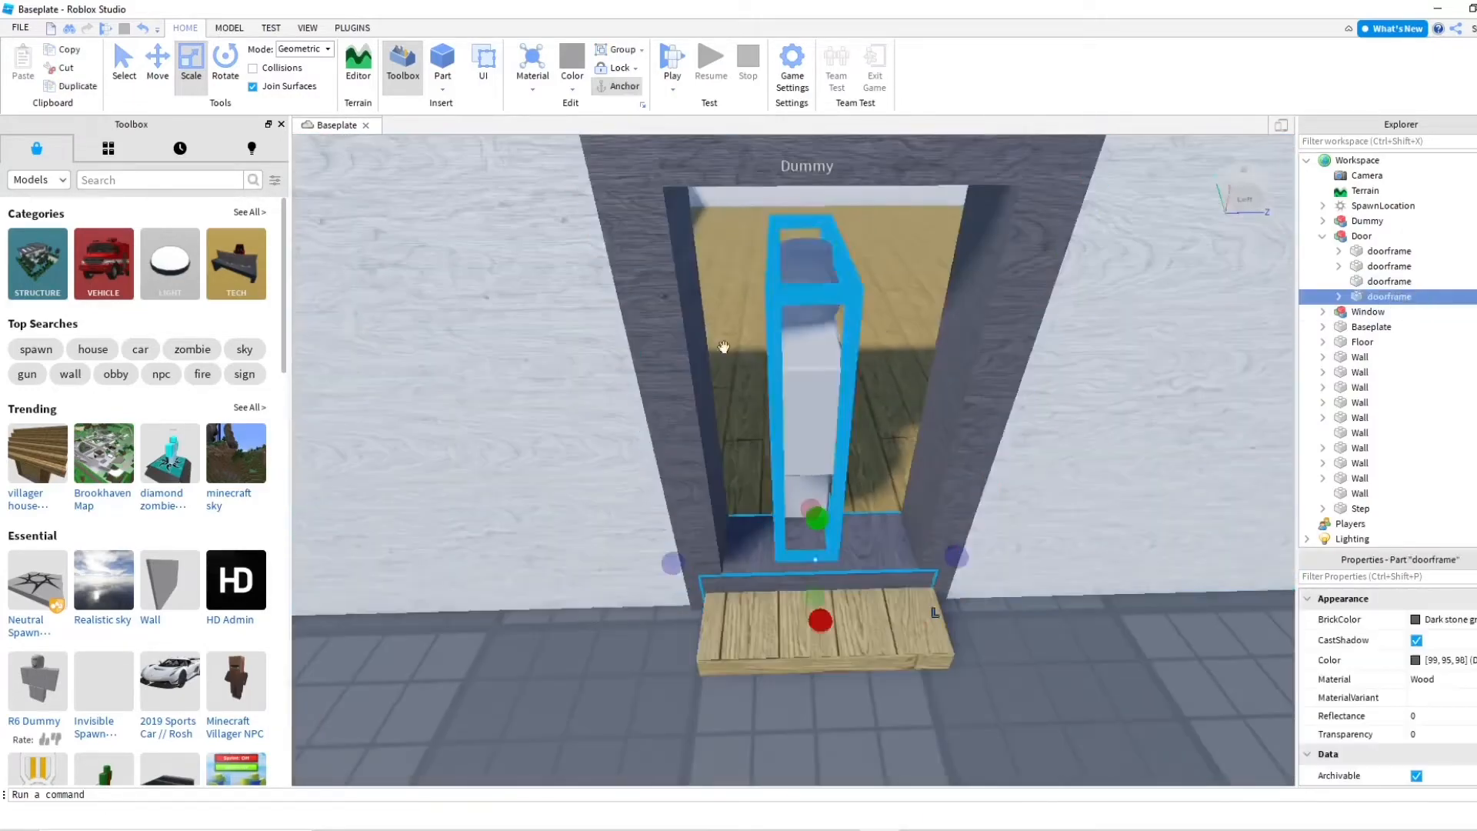
{"action": "left_click", "coordinate": [98, 89]}
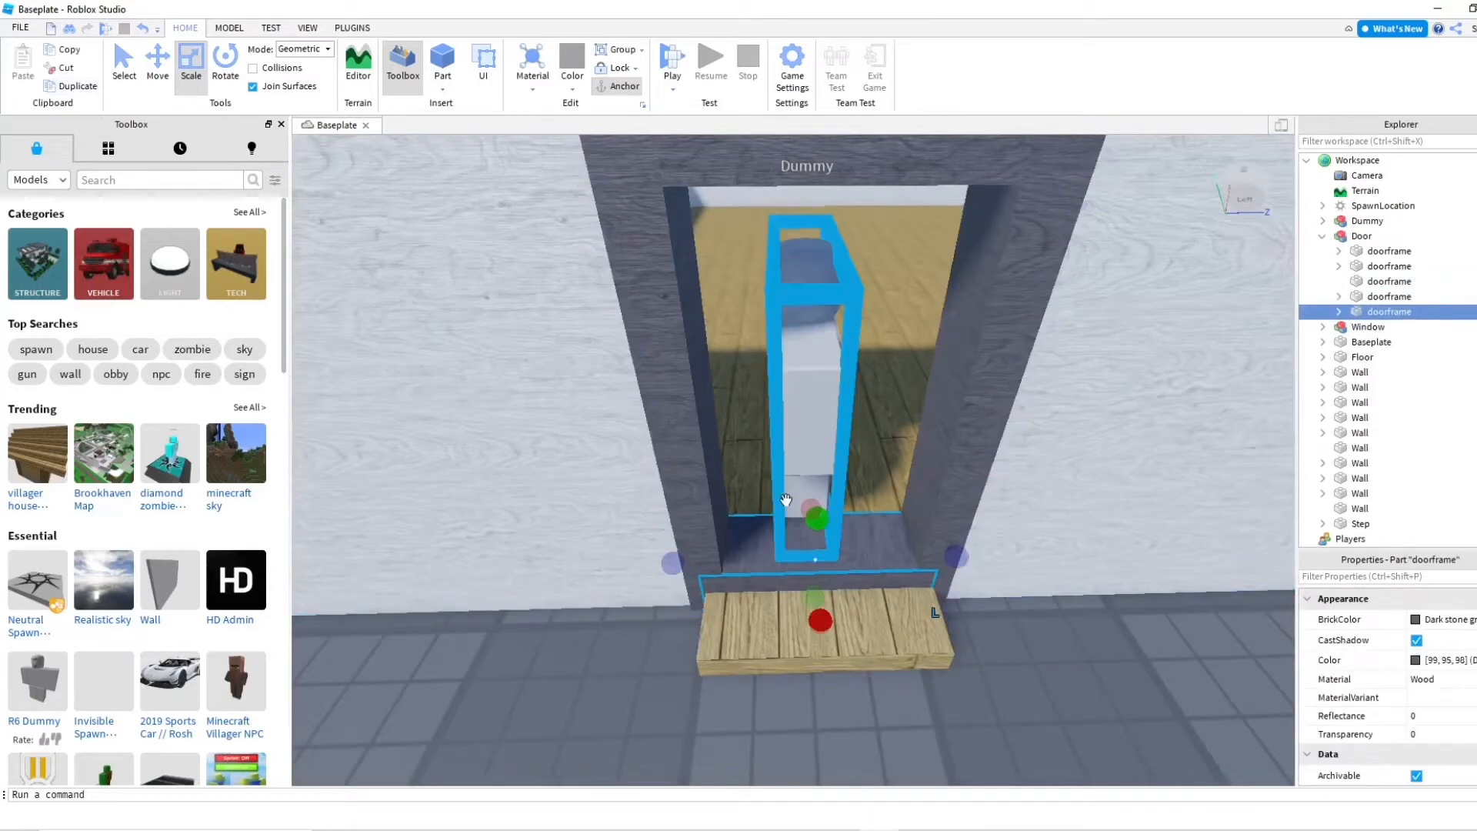
{"action": "left_click_drag", "start_coordinate": [817, 517], "coordinate": [786, 489]}
{"action": "right_click_drag", "start_coordinate": [817, 512], "coordinate": [786, 489]}
{"action": "left_click_drag", "start_coordinate": [786, 489], "coordinate": [789, 452]}
{"action": "right_click_drag", "start_coordinate": [791, 493], "coordinate": [804, 516]}
{"action": "left_click_drag", "start_coordinate": [835, 510], "coordinate": [816, 511]}
Thin the door panel from its outer and inner faces so it sits recessed within the door frame
{"action": "right_click_drag", "start_coordinate": [807, 514], "coordinate": [778, 521]}
{"action": "scroll", "coordinate": [778, 521], "scroll_direction": "up", "scroll_amount": 2}
{"action": "left_click_drag", "start_coordinate": [743, 484], "coordinate": [756, 474]}
{"action": "key", "text": "w"}
{"action": "right_click_drag", "start_coordinate": [757, 474], "coordinate": [740, 469]}
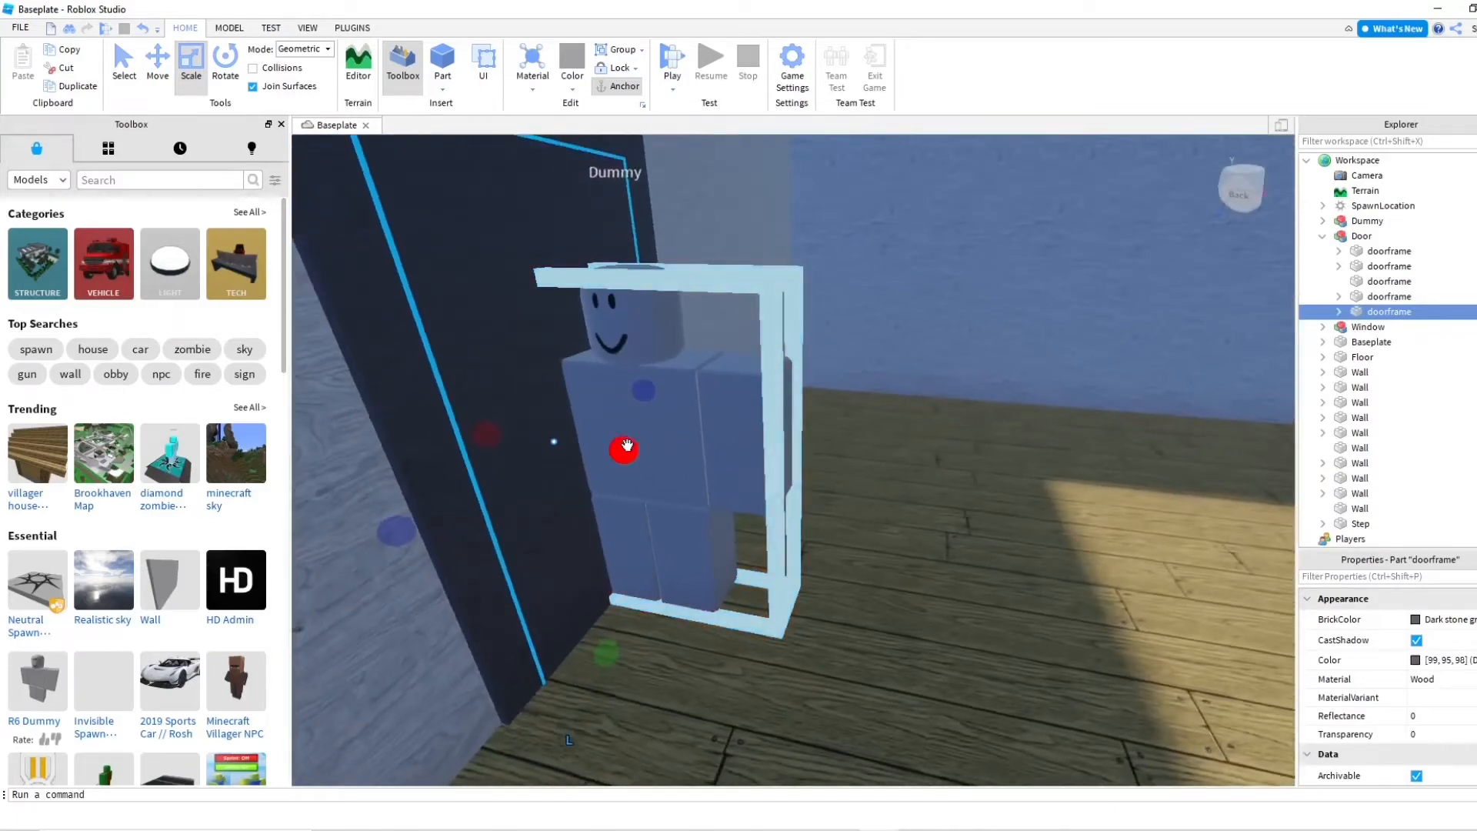
{"action": "left_click_drag", "start_coordinate": [623, 448], "coordinate": [613, 449]}
{"action": "key", "text": "s"}
{"action": "right_click_drag", "start_coordinate": [613, 449], "coordinate": [615, 453]}
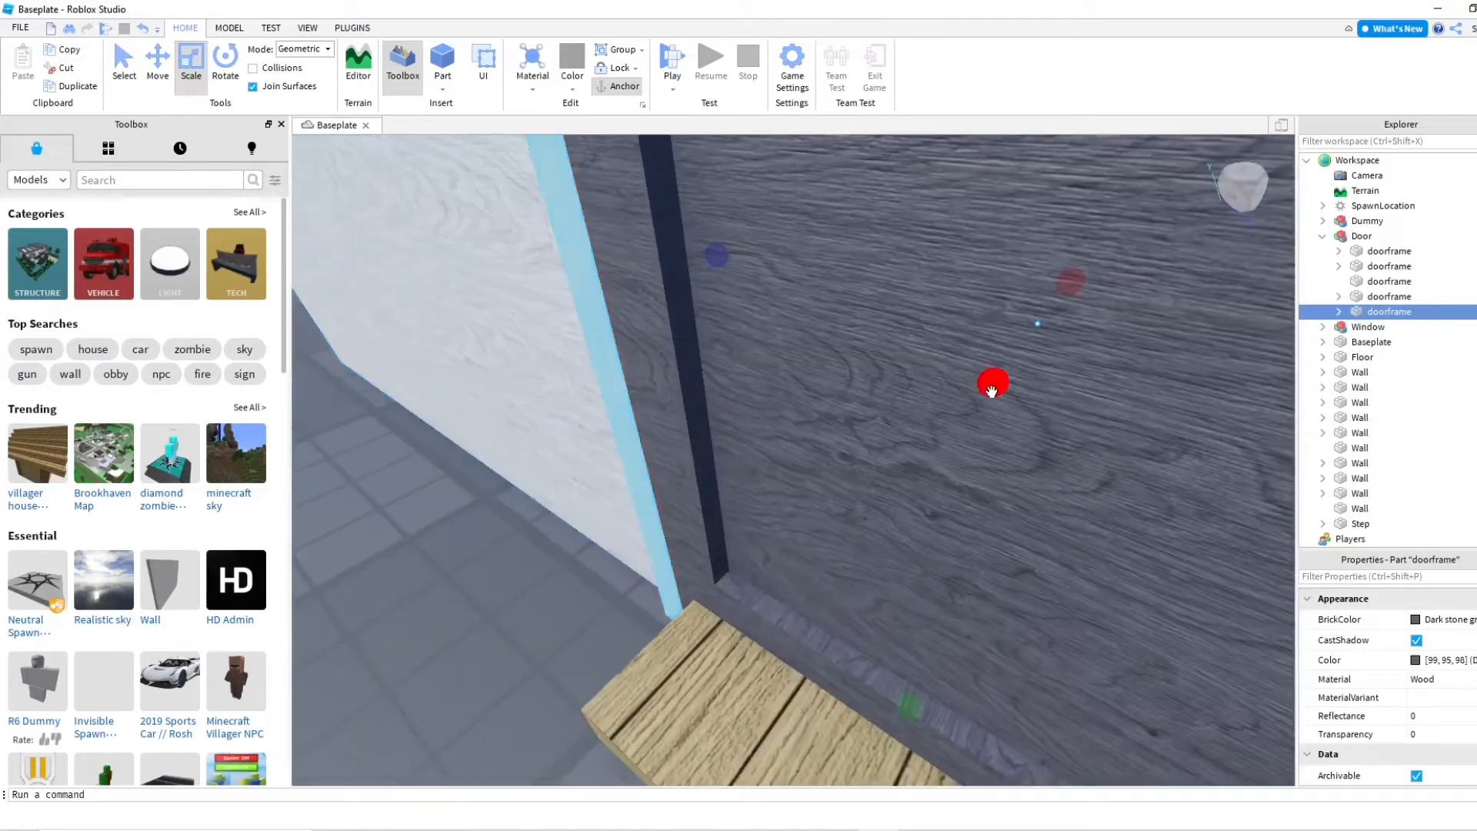
{"action": "left_click_drag", "start_coordinate": [991, 391], "coordinate": [993, 389]}
{"action": "right_click_drag", "start_coordinate": [888, 424], "coordinate": [913, 428]}
{"action": "key", "text": "s"}
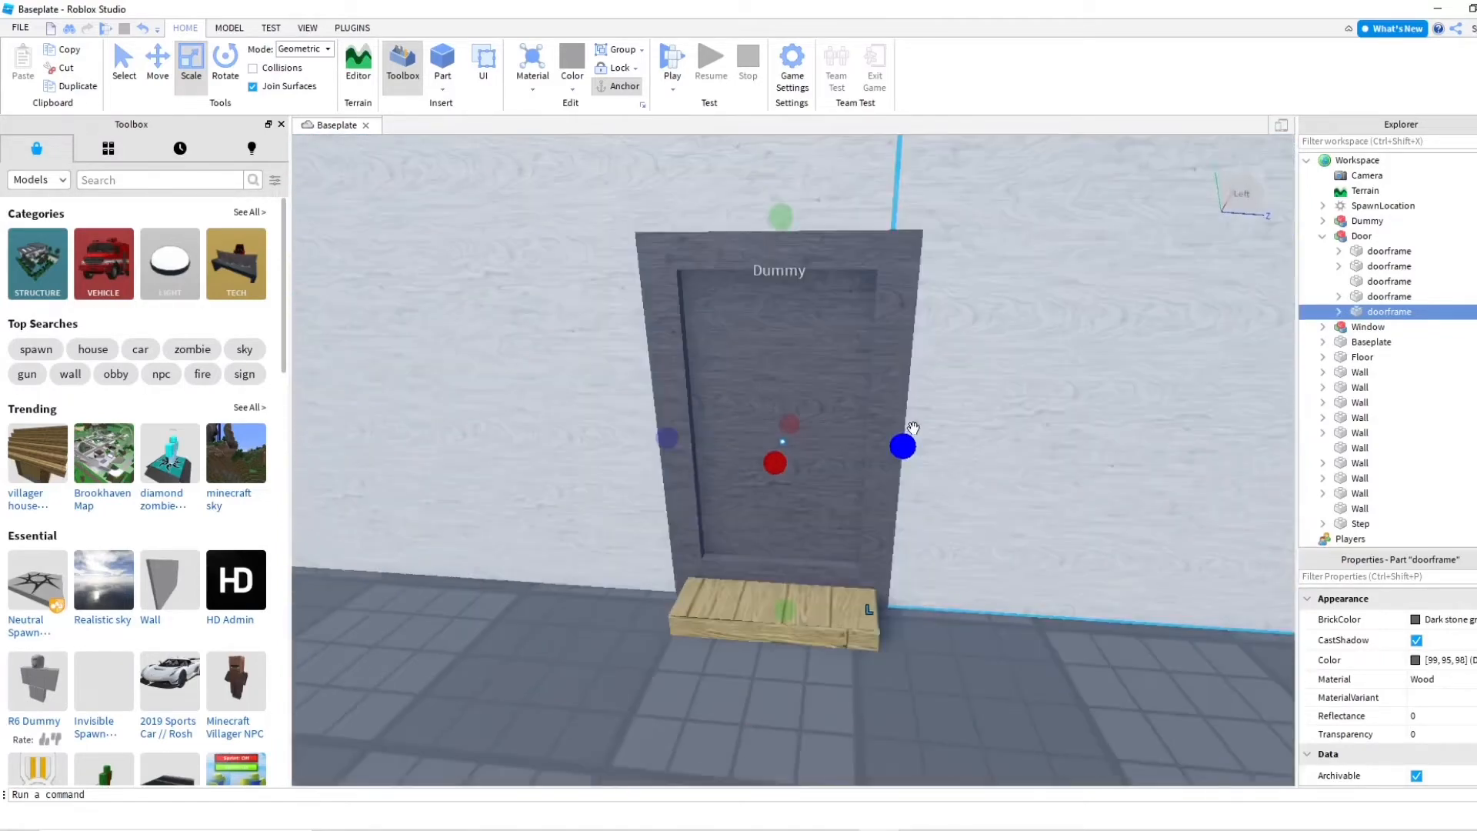
Try narrowing the door panel from both sides and lower its upper edge slightly
{"action": "left_click_drag", "start_coordinate": [902, 445], "coordinate": [890, 446]}
{"action": "key", "text": "ctrl+z"}
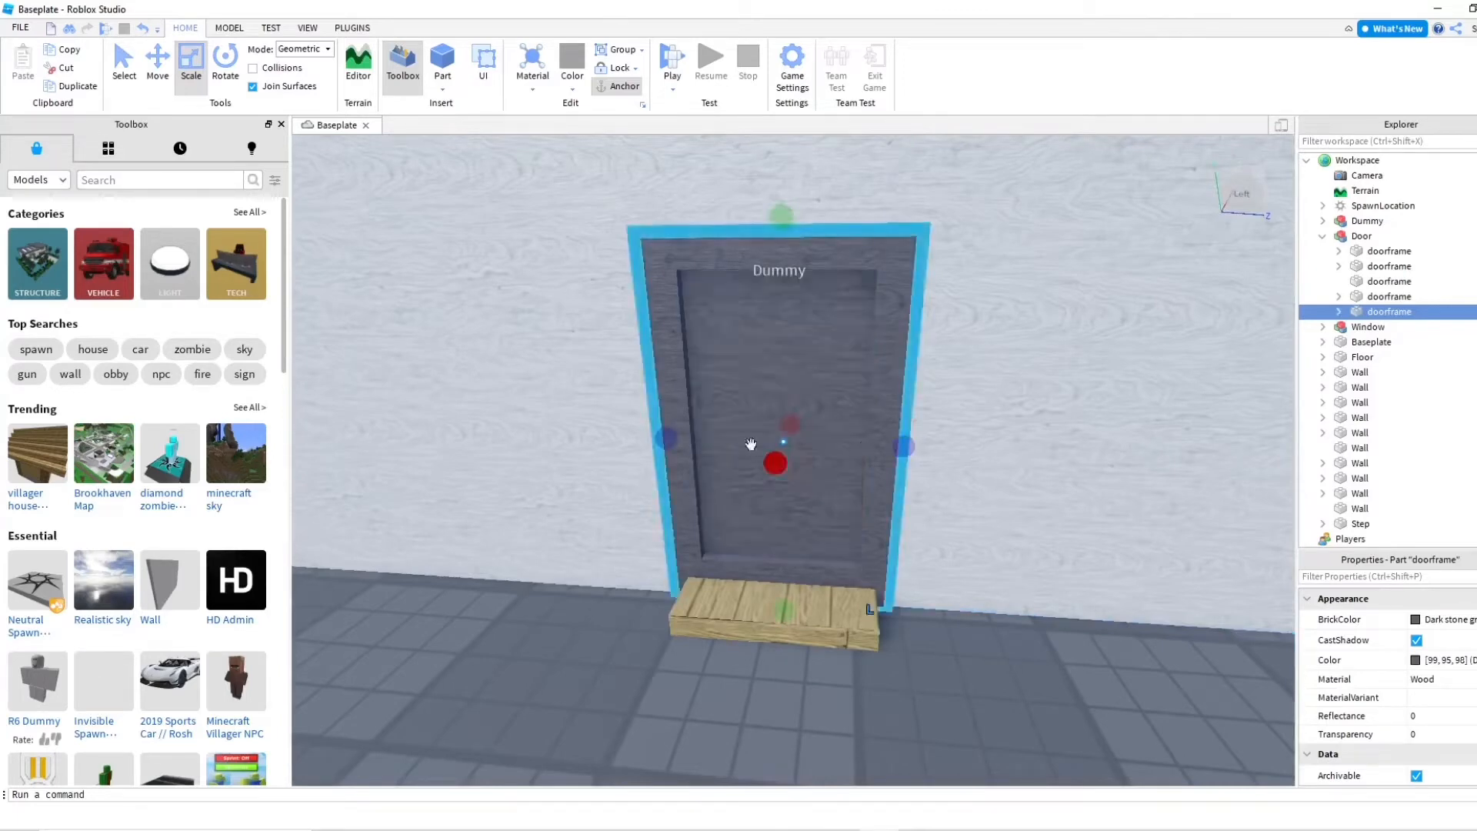
{"action": "left_click_drag", "start_coordinate": [668, 438], "coordinate": [677, 436]}
{"action": "key", "text": "ctrl+z"}
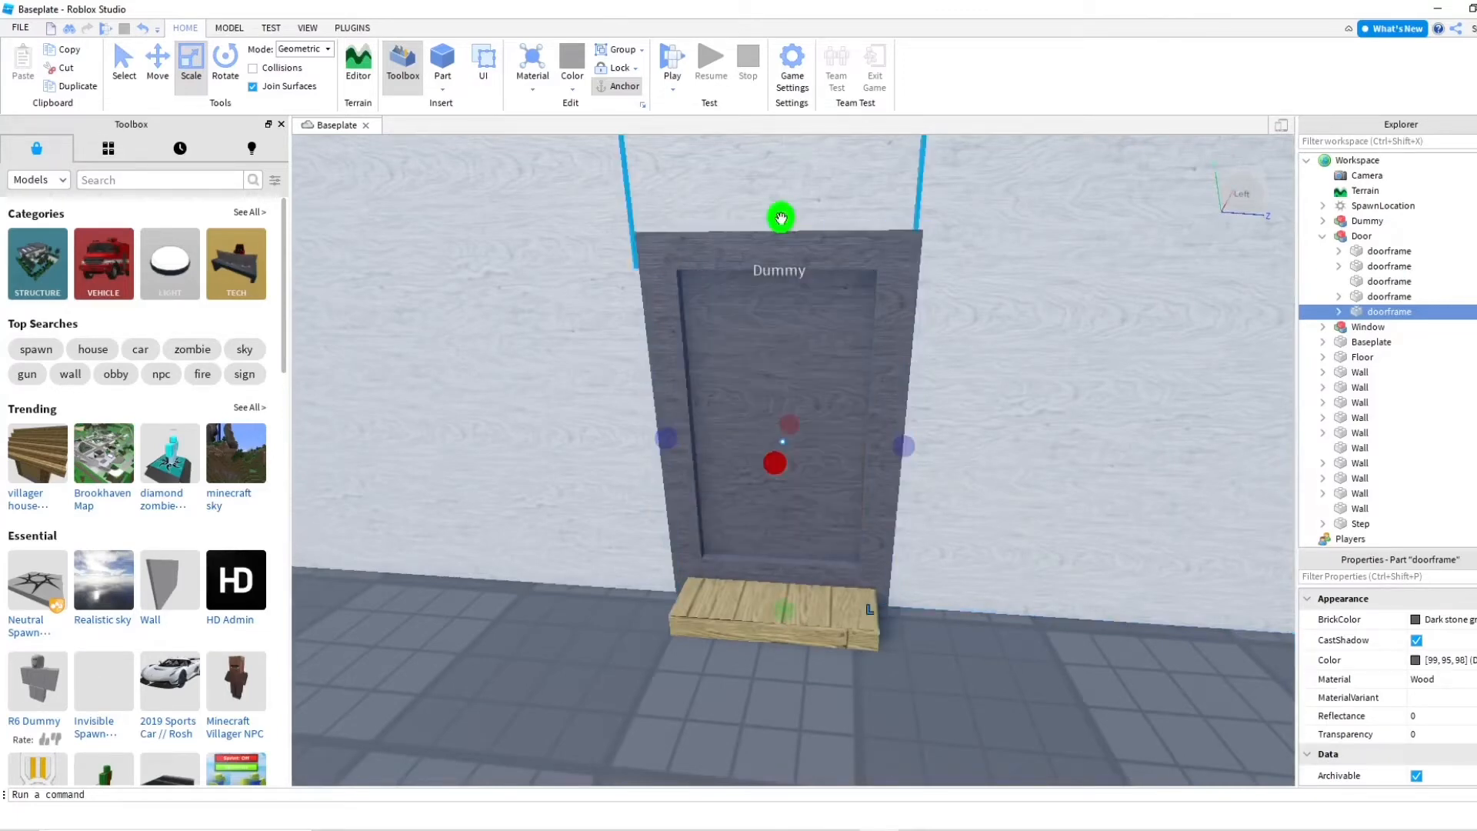
{"action": "left_click_drag", "start_coordinate": [782, 220], "coordinate": [781, 227]}
{"action": "key", "text": "ctrl+z"}
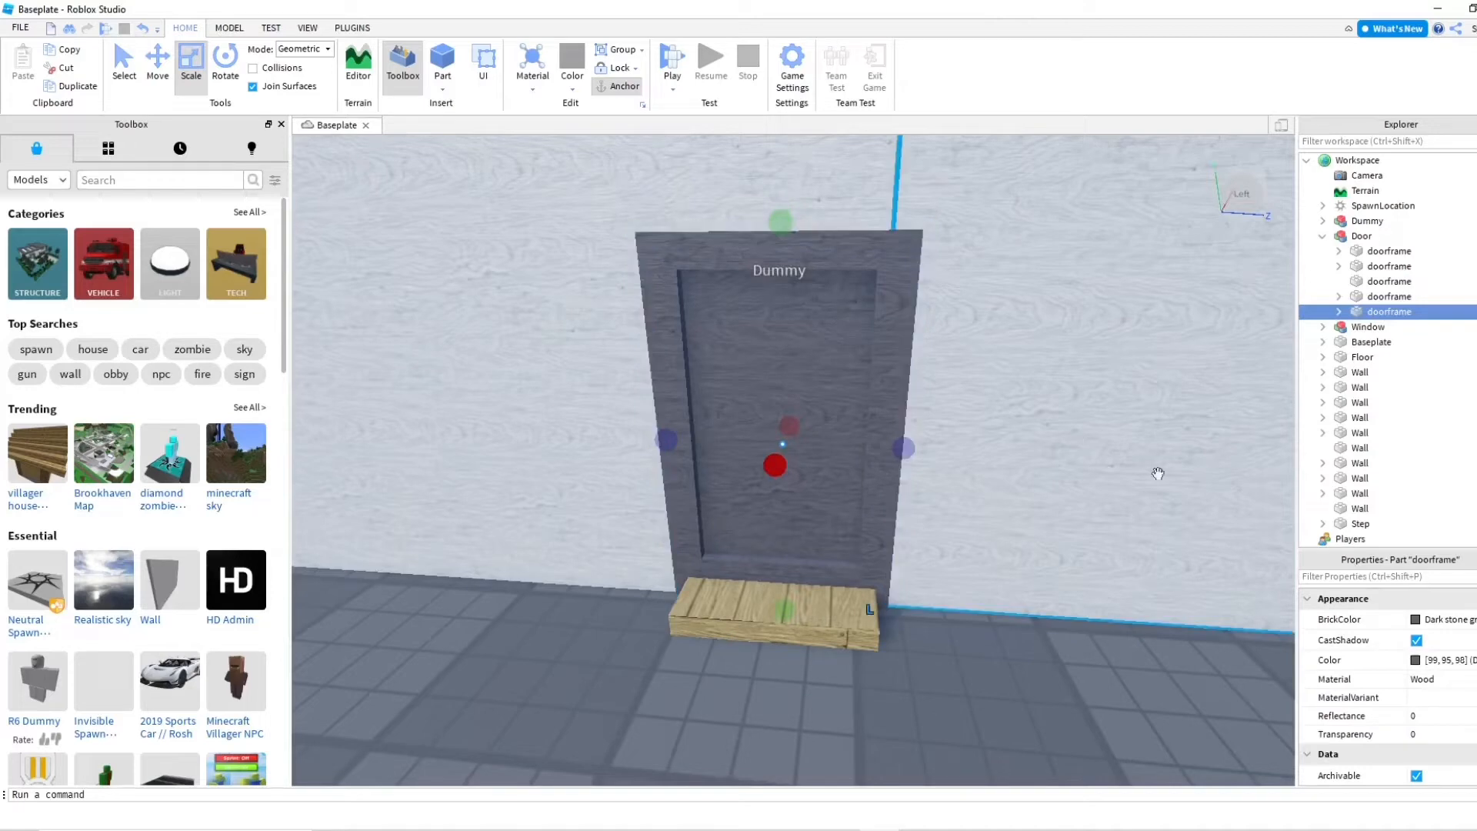
Set the door panel's BrickColor to Bronze and rename the part Door
{"action": "left_click", "coordinate": [1455, 628]}
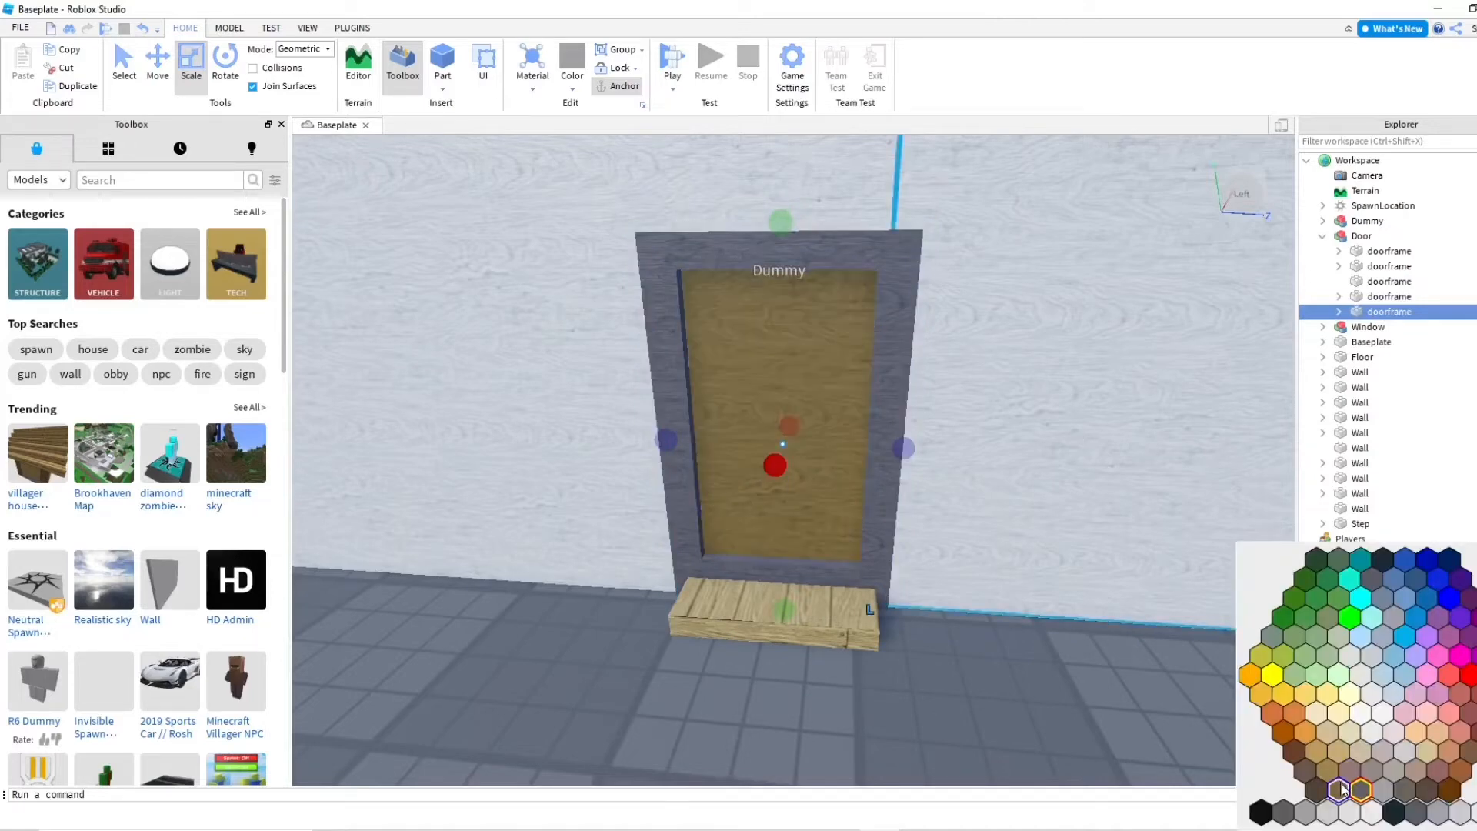
{"action": "left_click", "coordinate": [1339, 789]}
{"action": "middle_click_drag", "start_coordinate": [1120, 660], "coordinate": [1123, 592]}
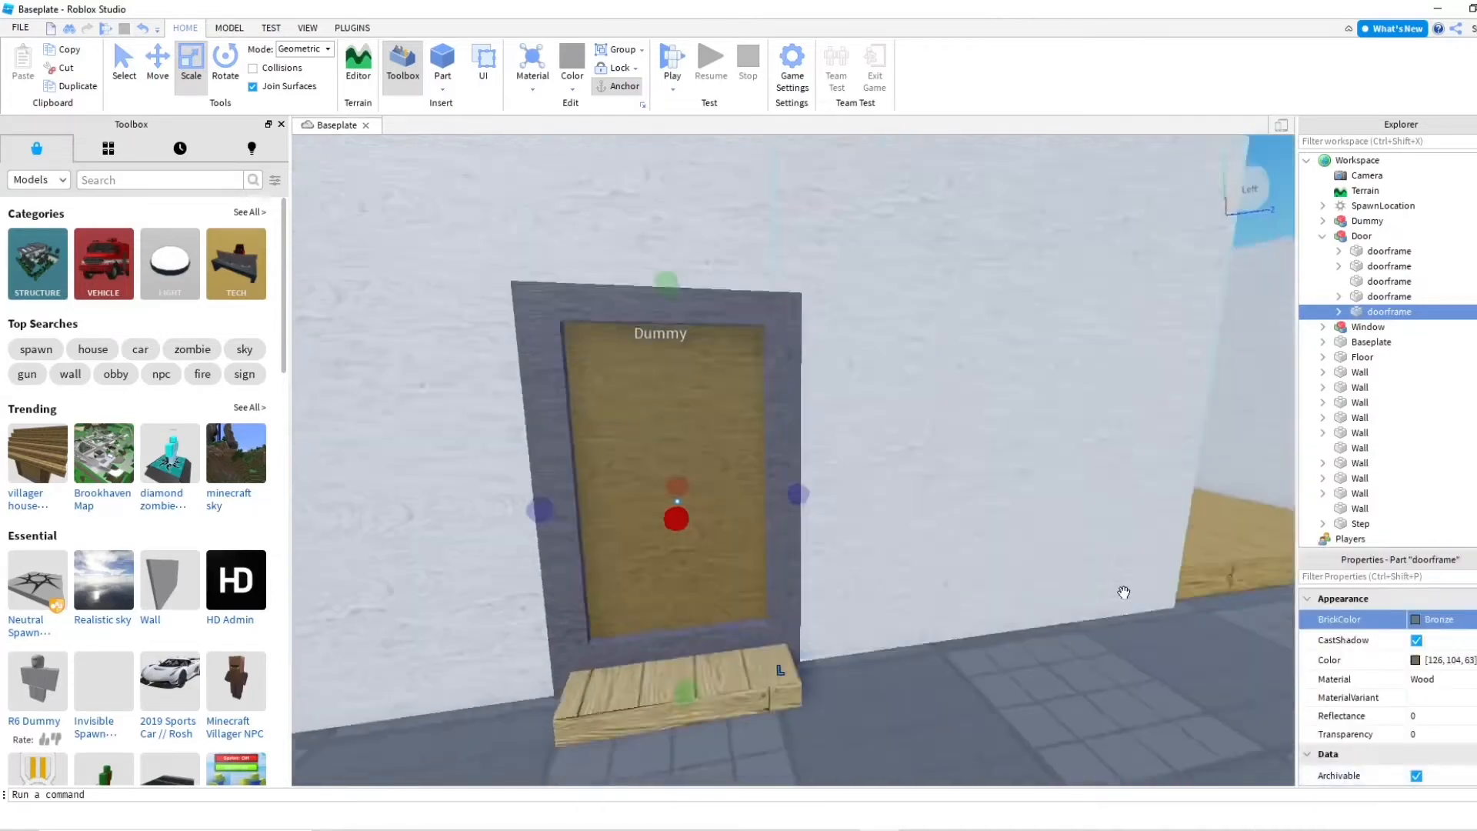
{"action": "scroll", "coordinate": [1124, 593], "scroll_direction": "down", "scroll_amount": 5}
{"action": "scroll", "coordinate": [1124, 593], "scroll_direction": "up", "scroll_amount": 8}
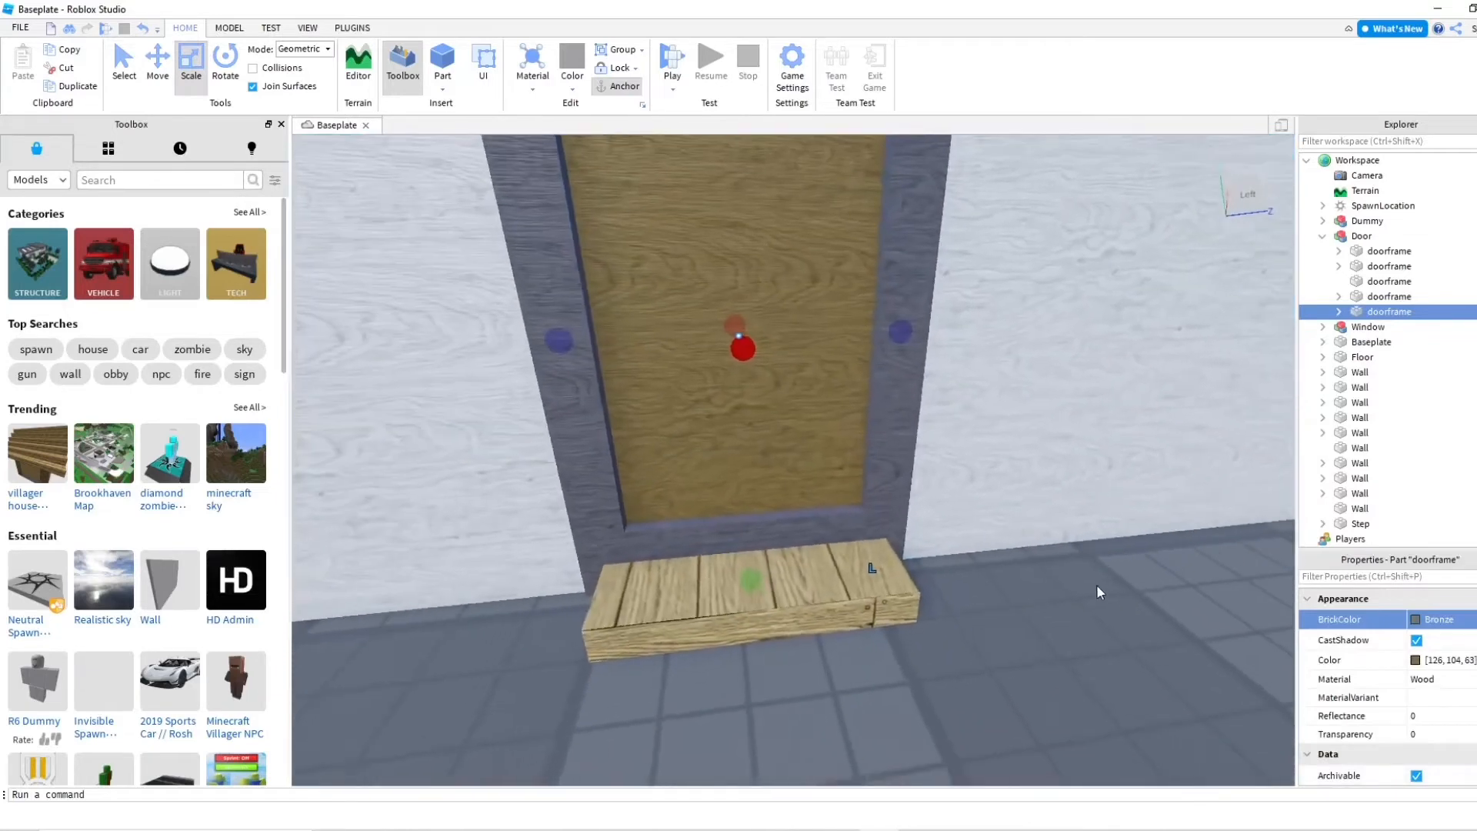
{"action": "scroll", "coordinate": [880, 596], "scroll_direction": "up", "scroll_amount": 5}
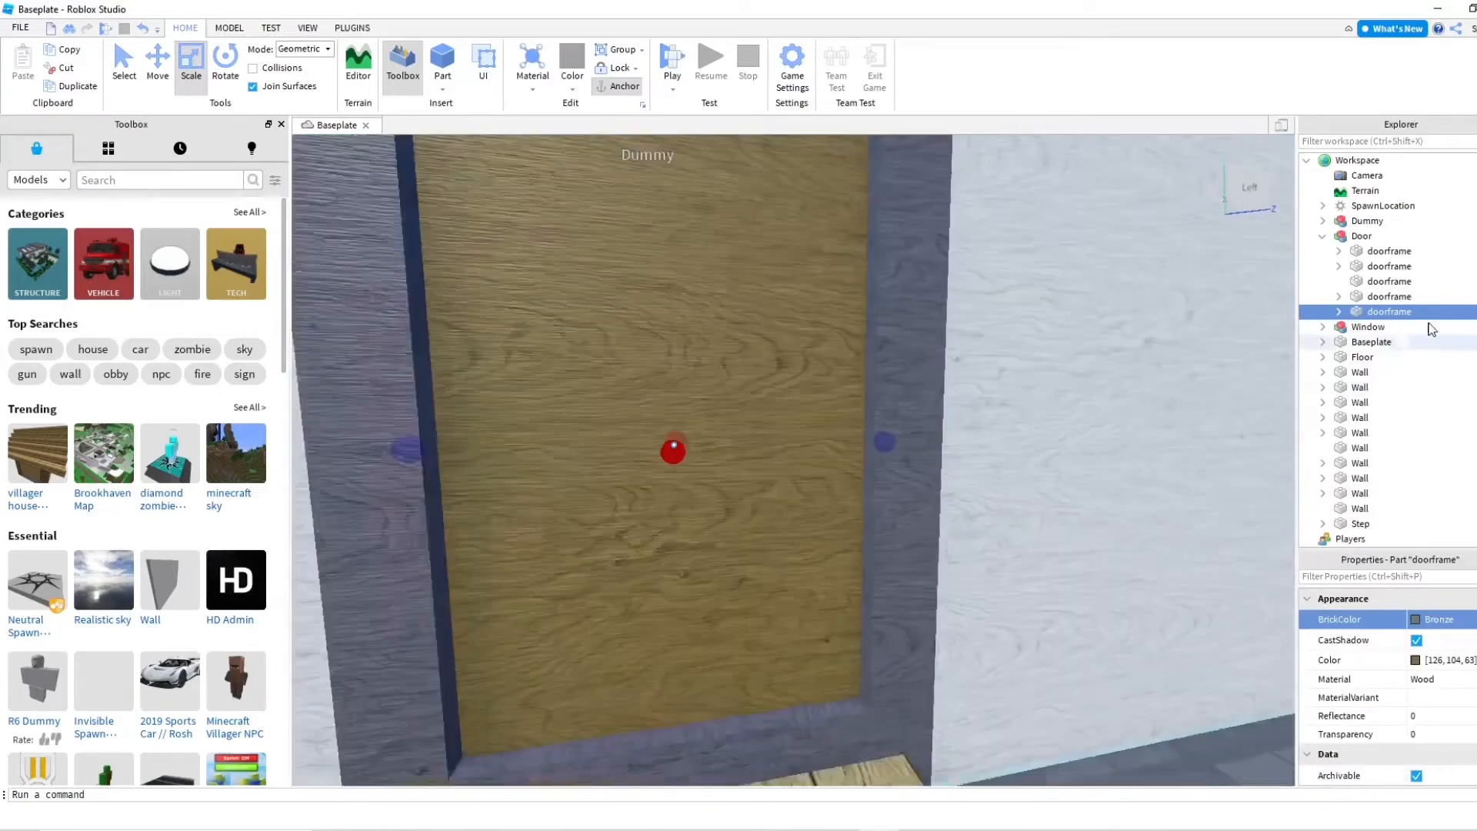
{"action": "key", "text": "f"}
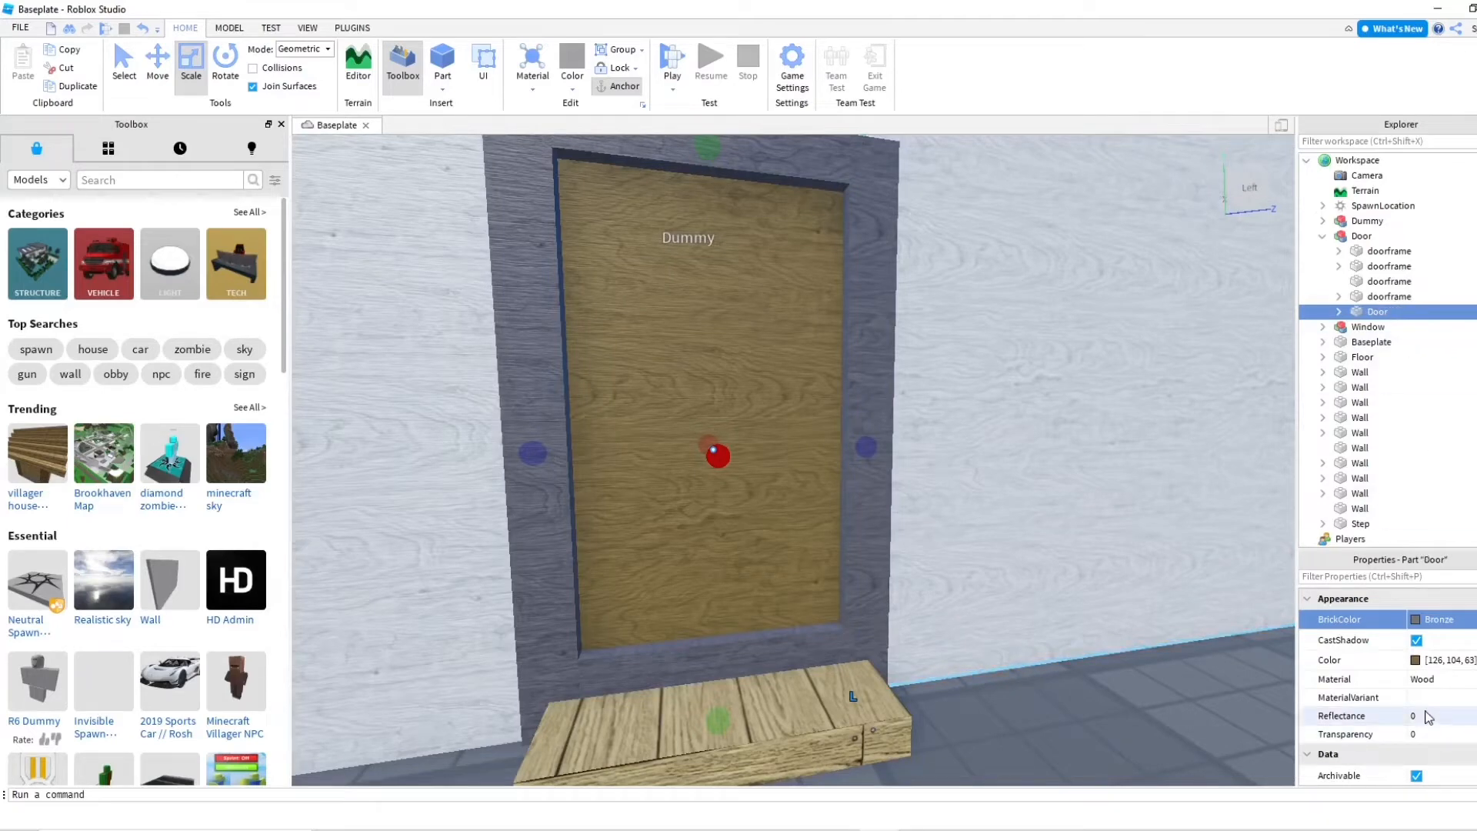
Turn off CanTouch in the Door part's collision properties
{"action": "scroll", "coordinate": [1425, 711], "scroll_direction": "down", "scroll_amount": 8}
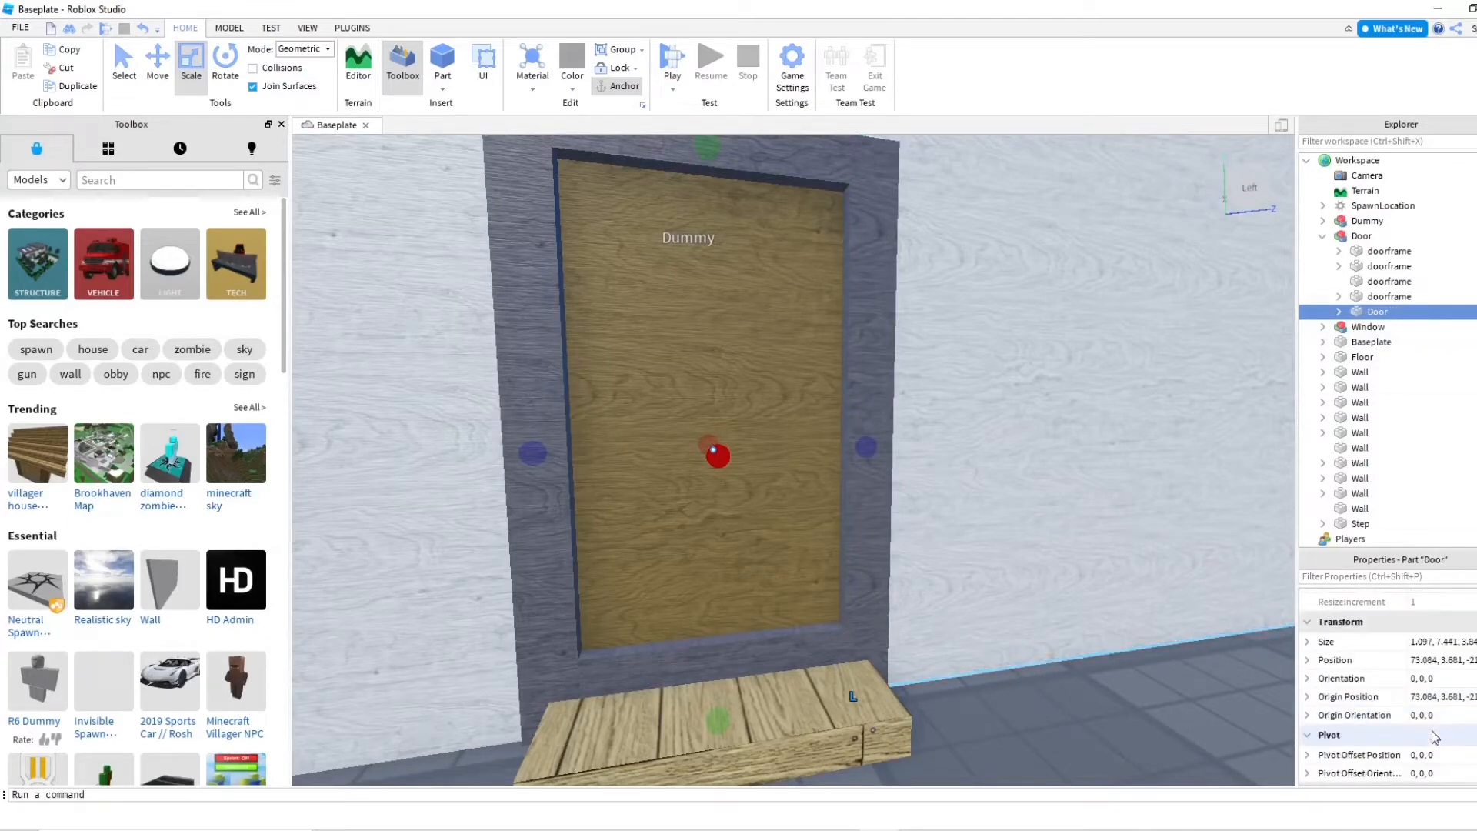
{"action": "scroll", "coordinate": [1432, 731], "scroll_direction": "down", "scroll_amount": 2}
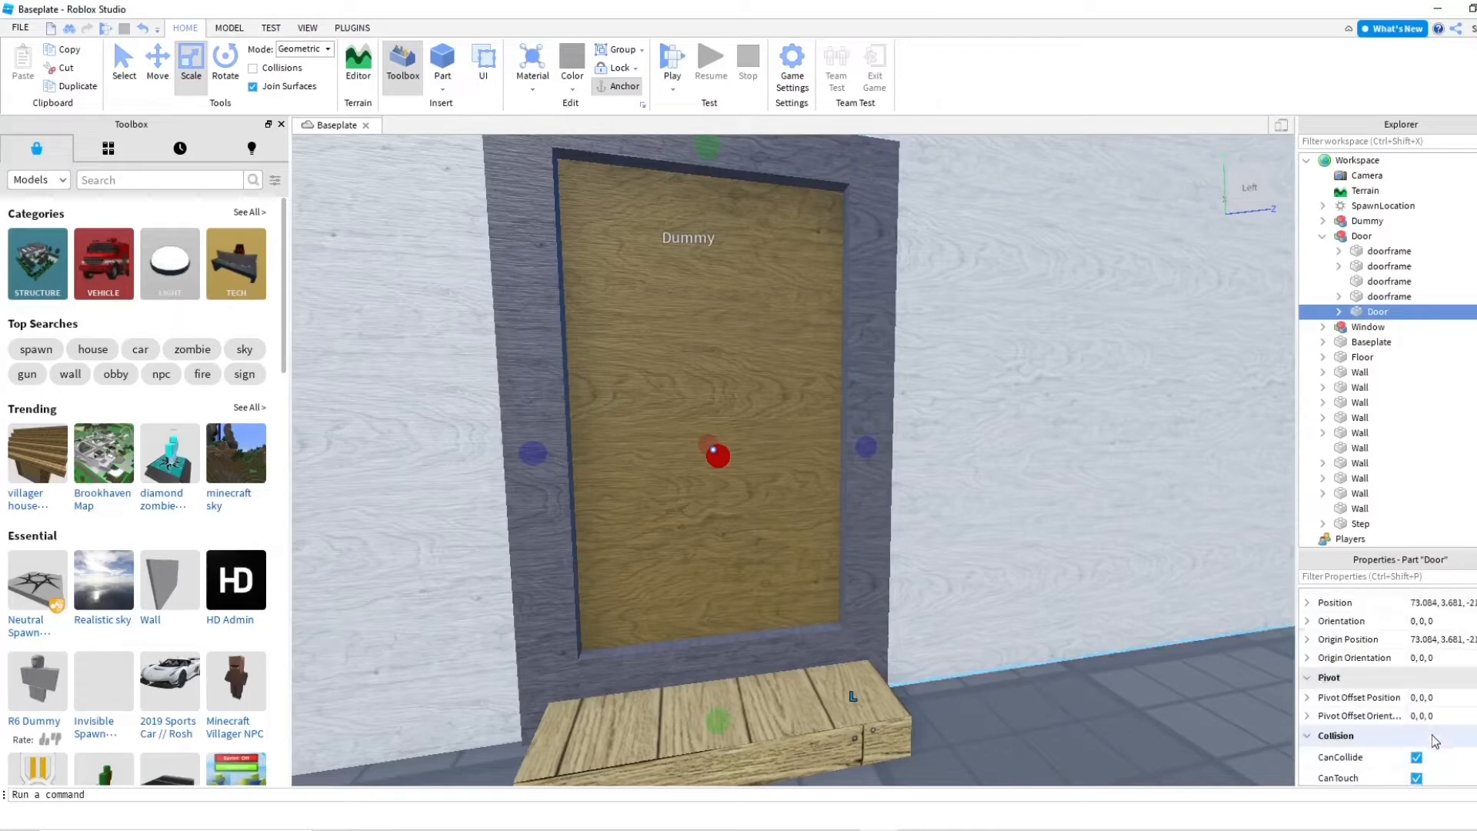
{"action": "scroll", "coordinate": [1432, 735], "scroll_direction": "down", "scroll_amount": 1}
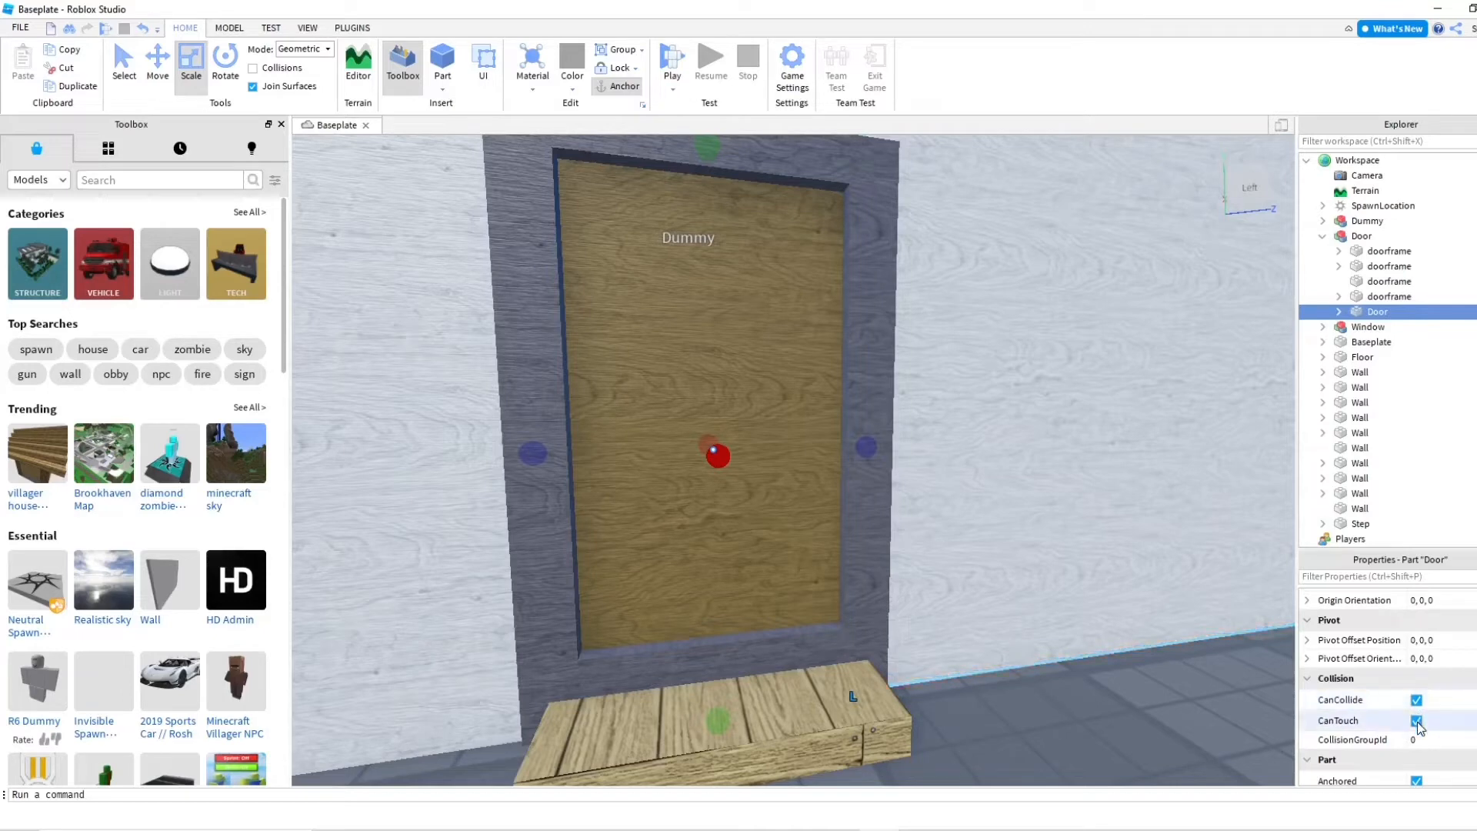
{"action": "left_click", "coordinate": [1417, 721]}
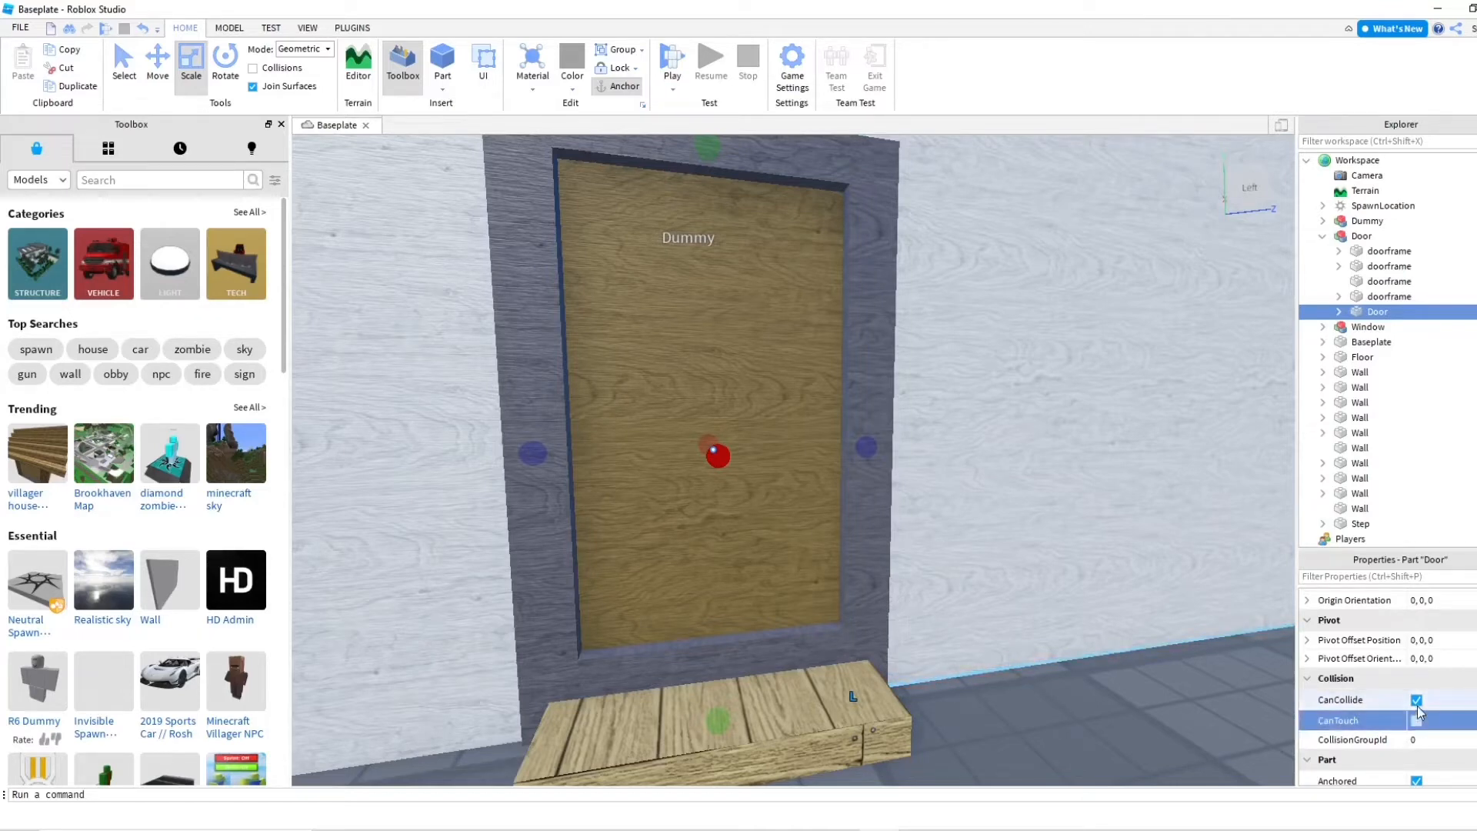
{"action": "scroll", "coordinate": [1354, 676], "scroll_direction": "up", "scroll_amount": 6}
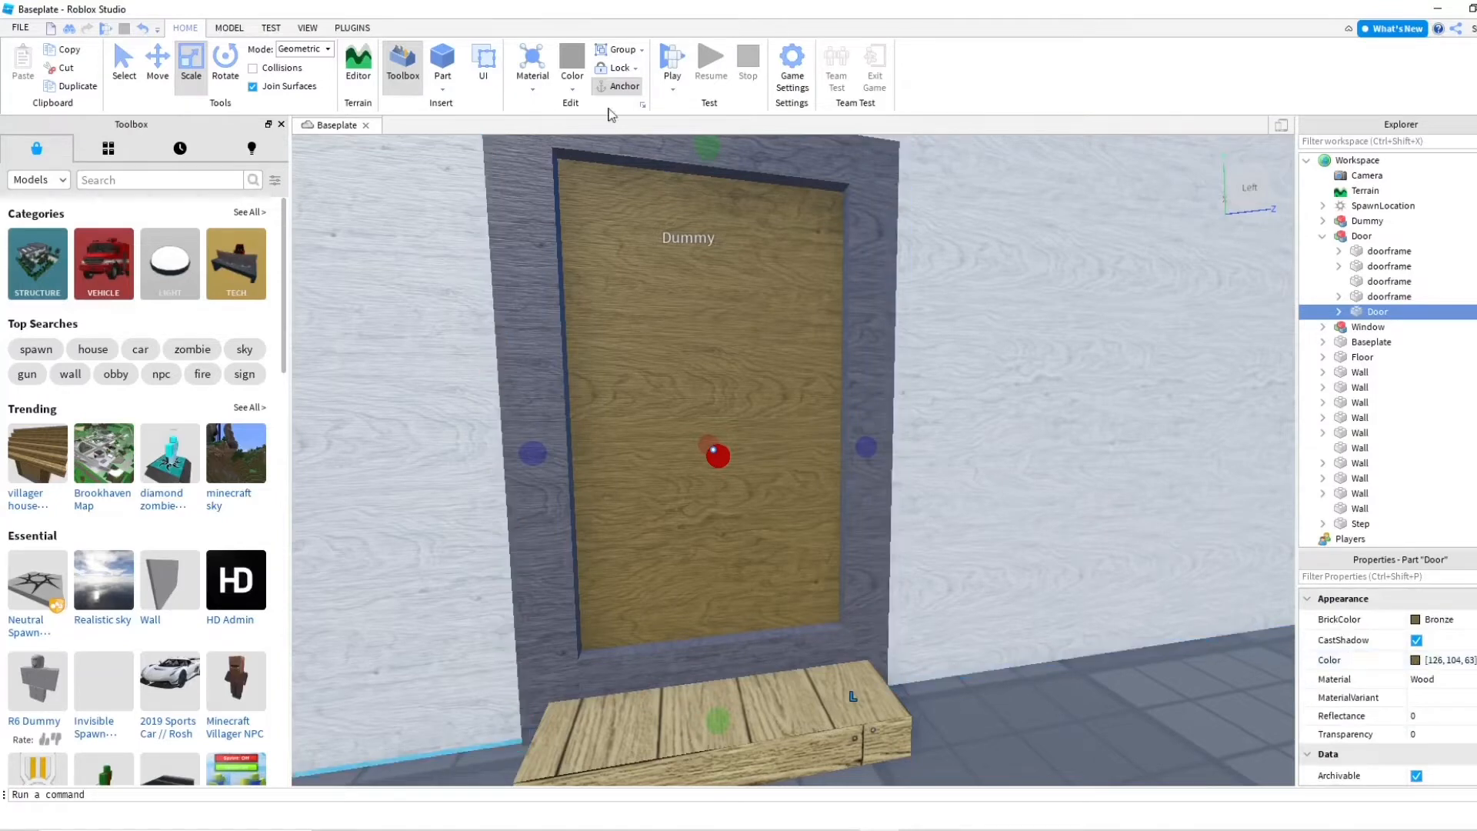
Duplicate the Door part and scale the copy down to a small handle-sized block near the door's edge
{"action": "left_click", "coordinate": [74, 87]}
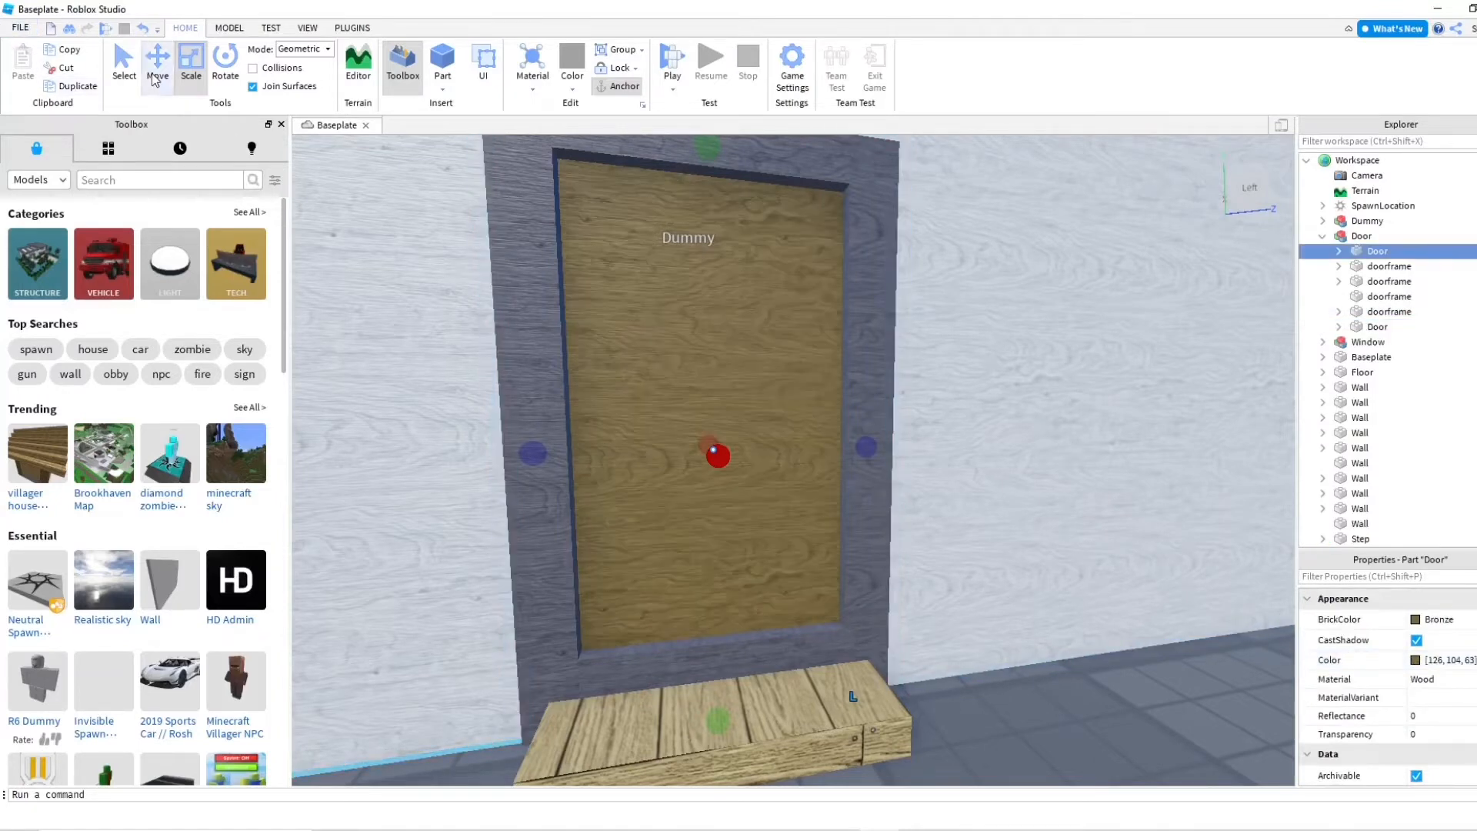
{"action": "left_click_drag", "start_coordinate": [532, 452], "coordinate": [675, 451]}
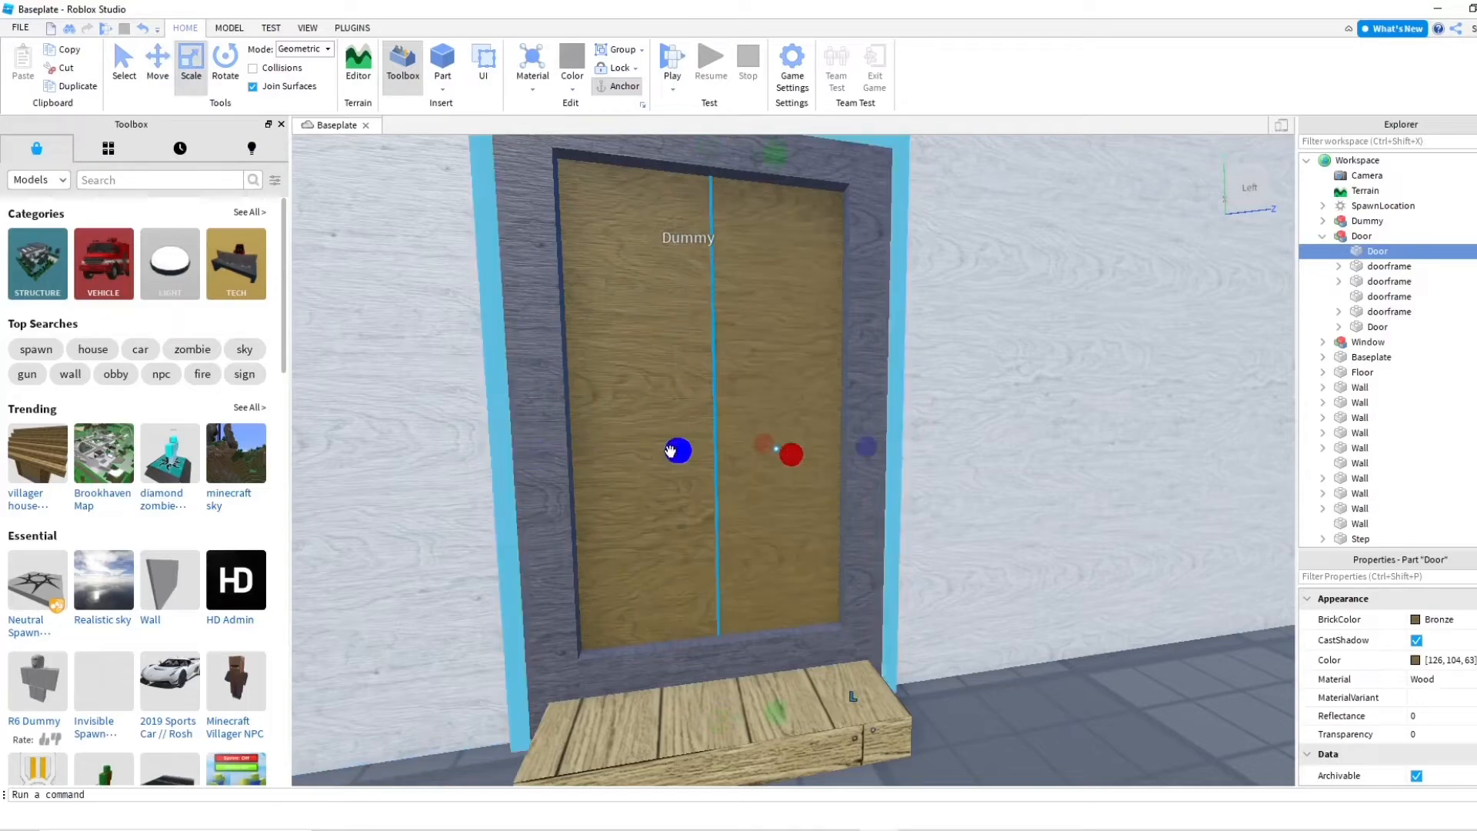
{"action": "scroll", "coordinate": [792, 365], "scroll_direction": "down", "scroll_amount": 5}
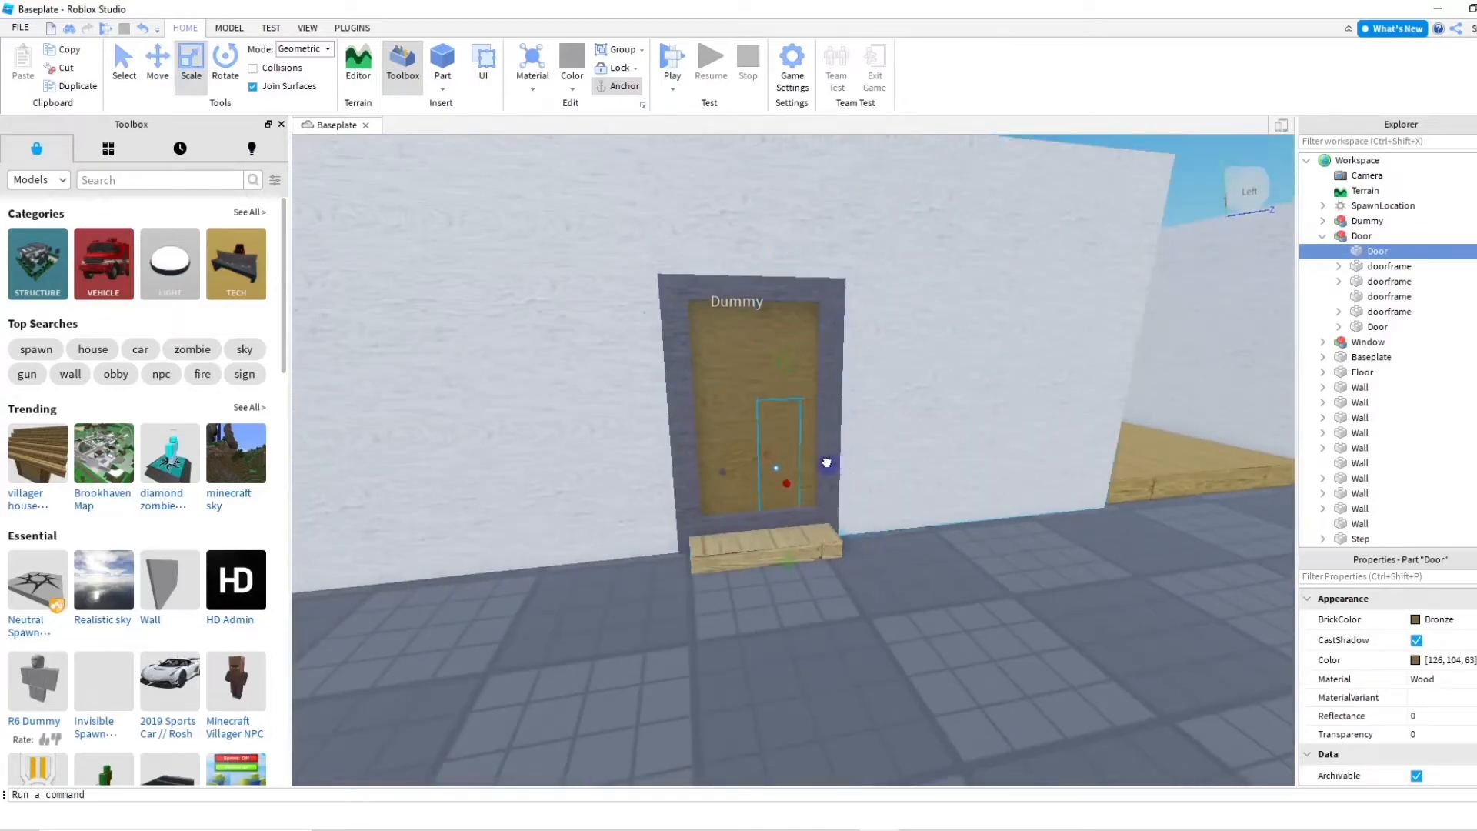
{"action": "left_click_drag", "start_coordinate": [826, 462], "coordinate": [817, 460]}
{"action": "scroll", "coordinate": [775, 430], "scroll_direction": "up", "scroll_amount": 8}
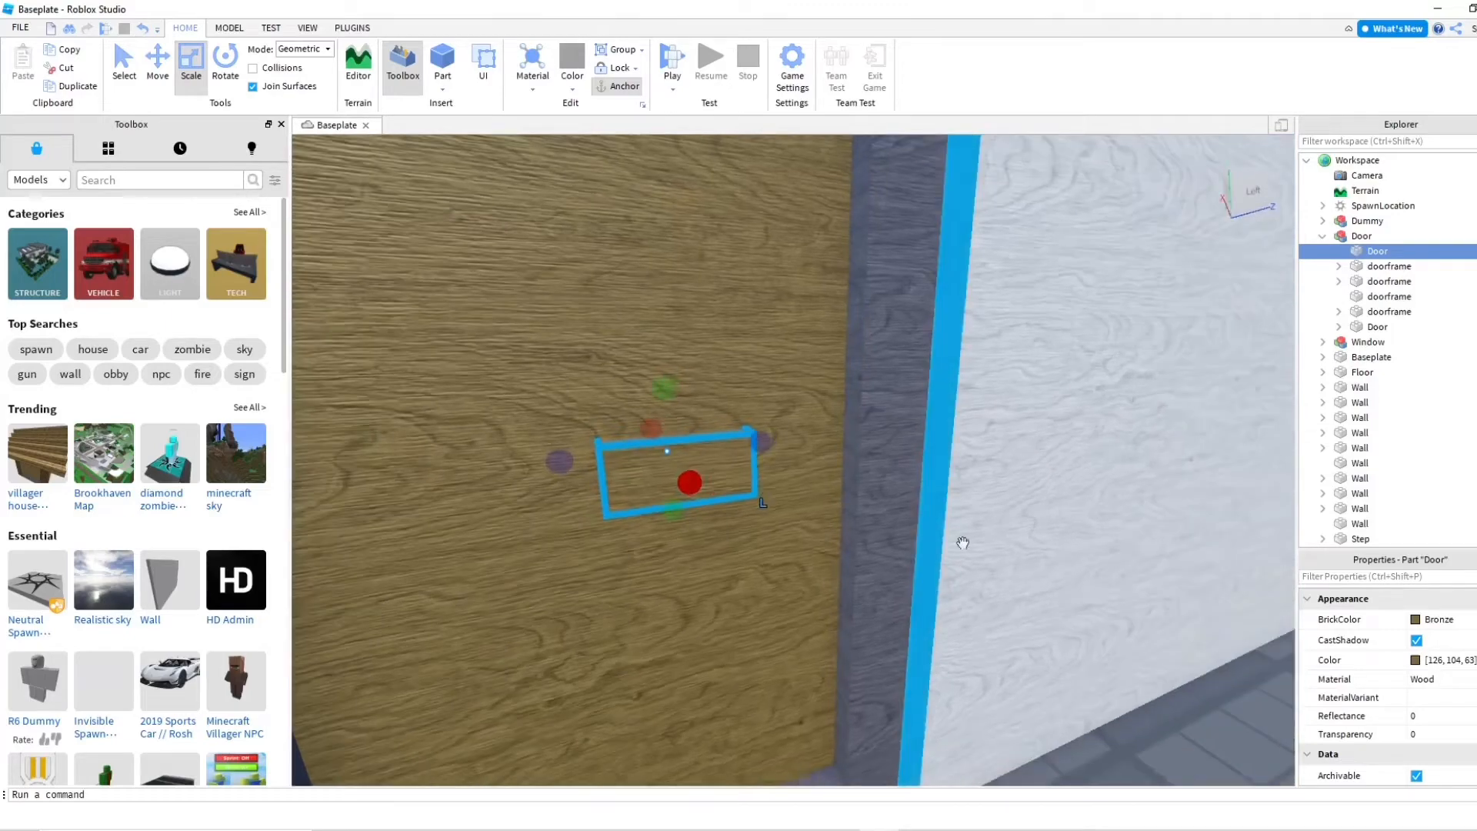
Set the door handle block's BrickColor to Dark stone grey
{"action": "left_click", "coordinate": [1432, 619]}
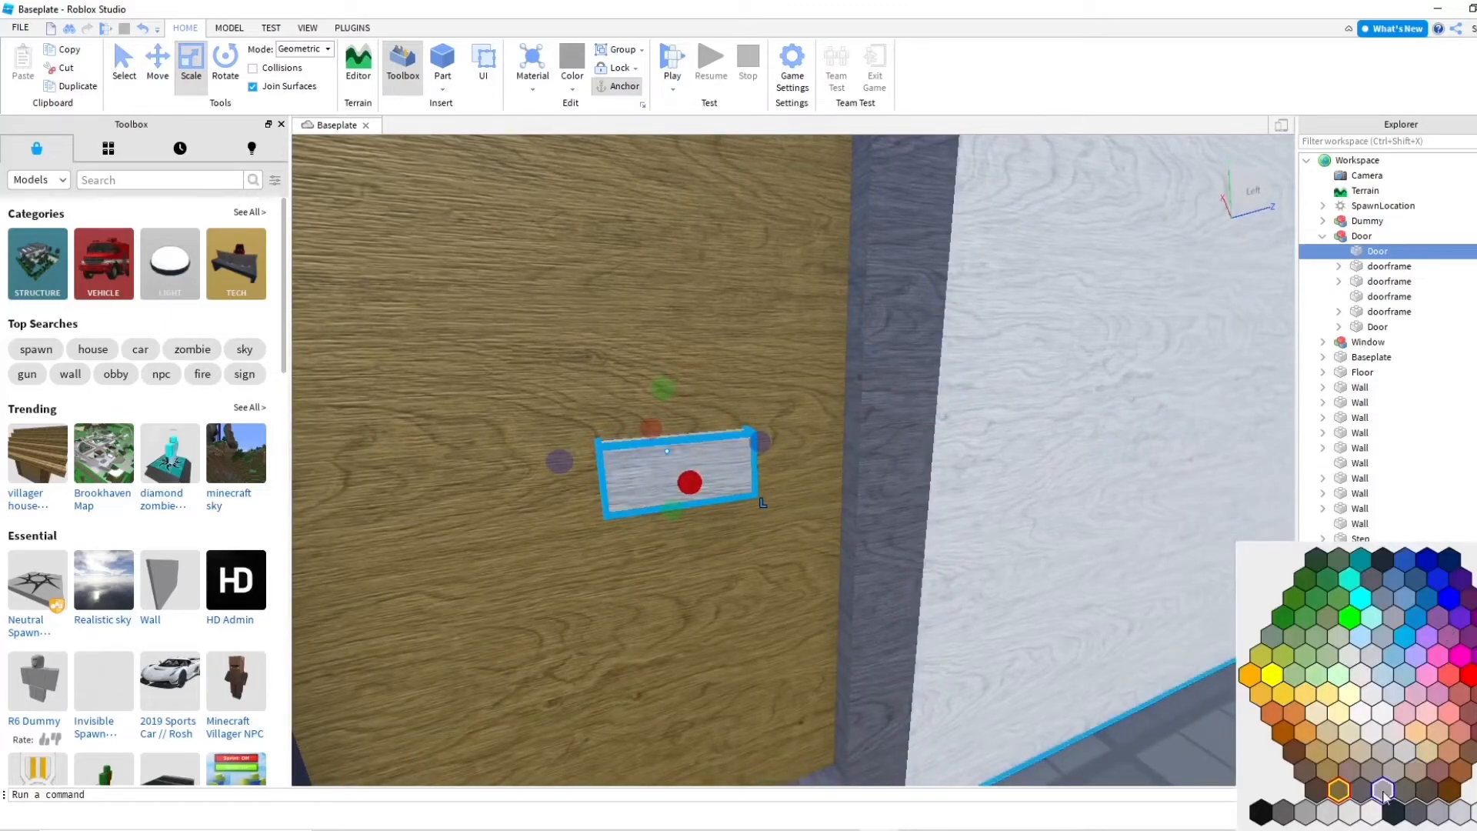
{"action": "left_click", "coordinate": [1283, 812]}
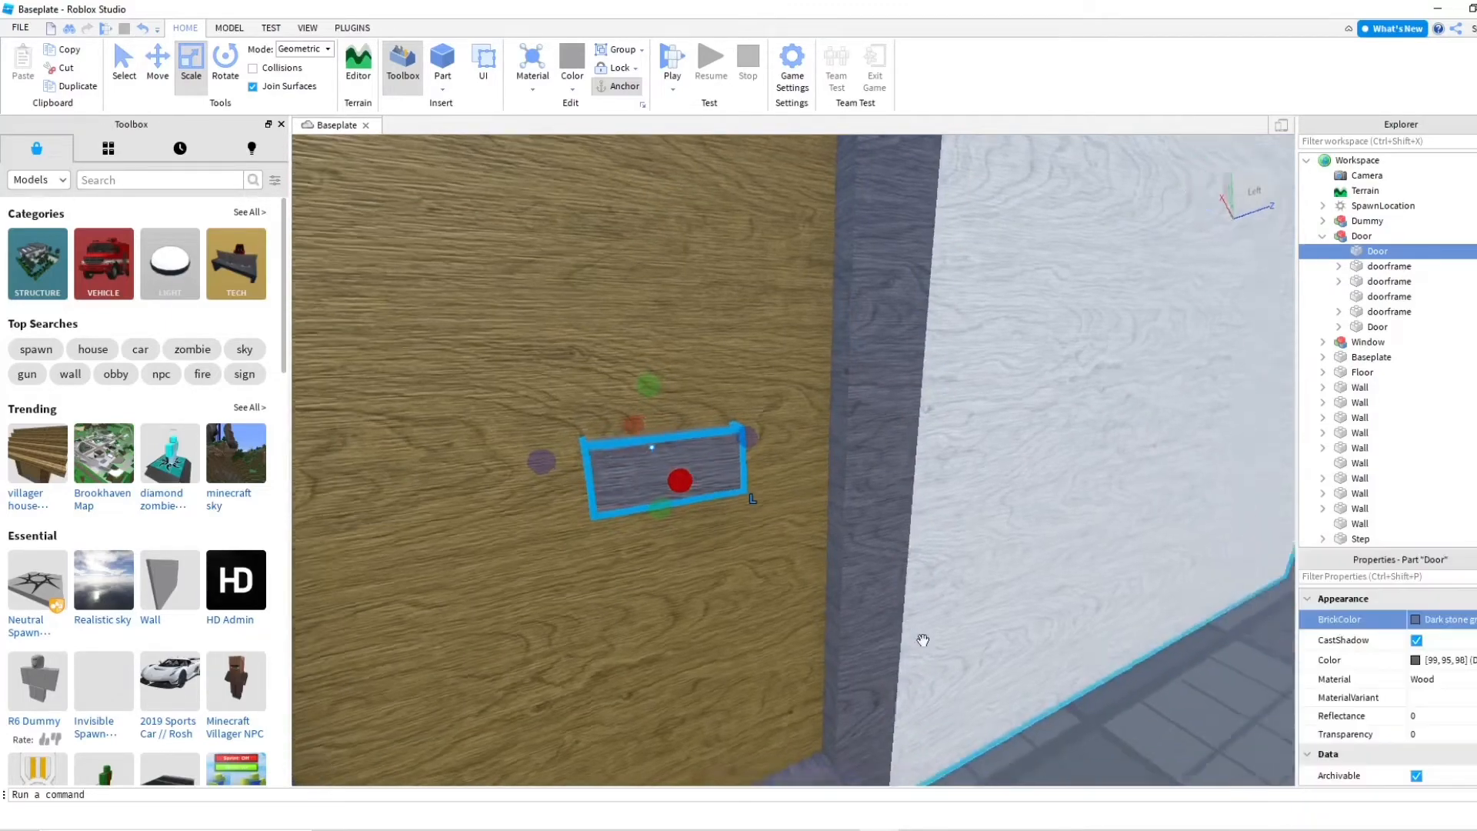
{"action": "right_click_drag", "start_coordinate": [1022, 646], "coordinate": [954, 490]}
{"action": "scroll", "coordinate": [953, 490], "scroll_direction": "down", "scroll_amount": 5}
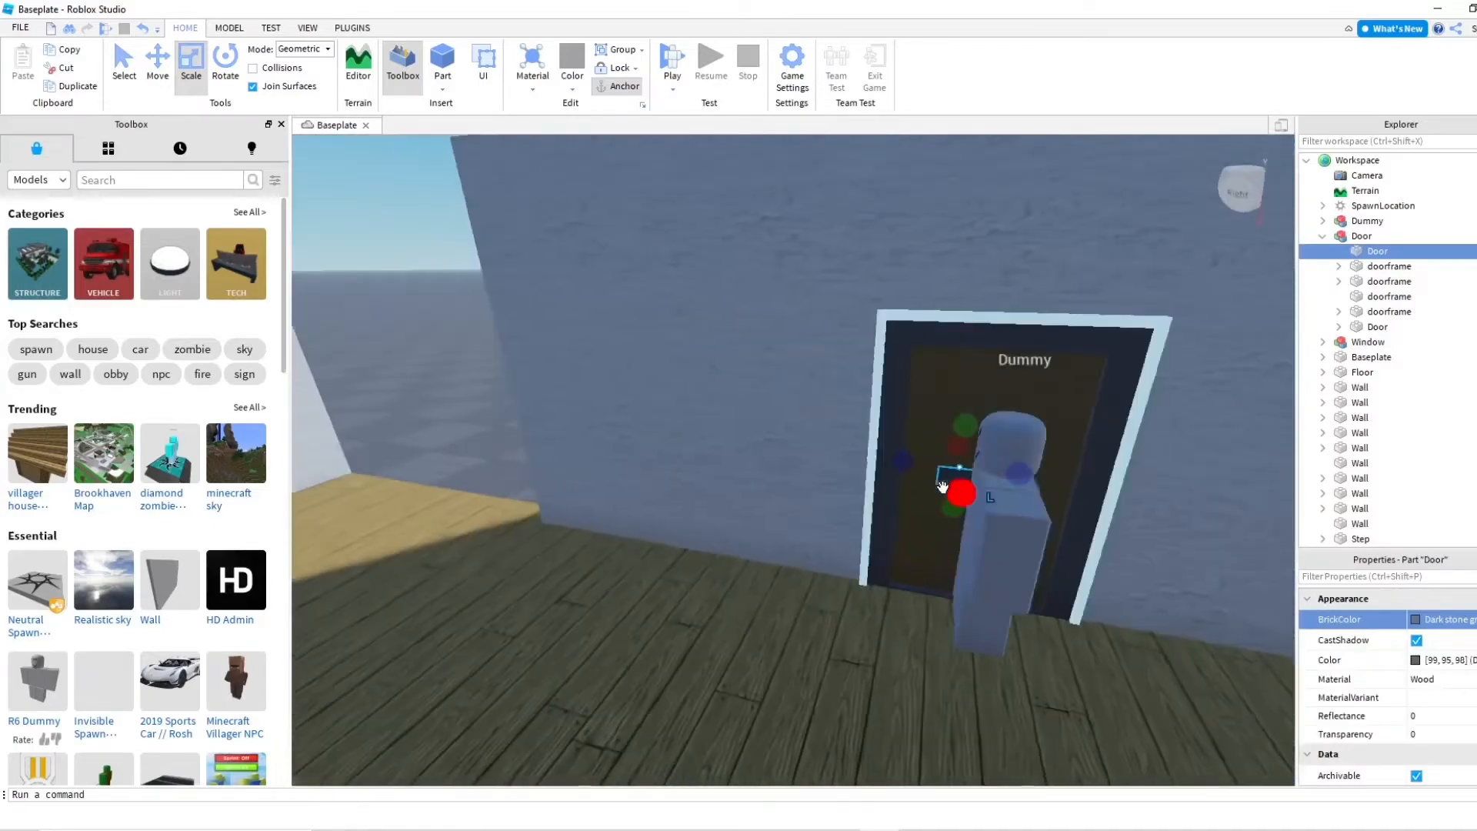
{"action": "scroll", "coordinate": [1092, 512], "scroll_direction": "up", "scroll_amount": 3}
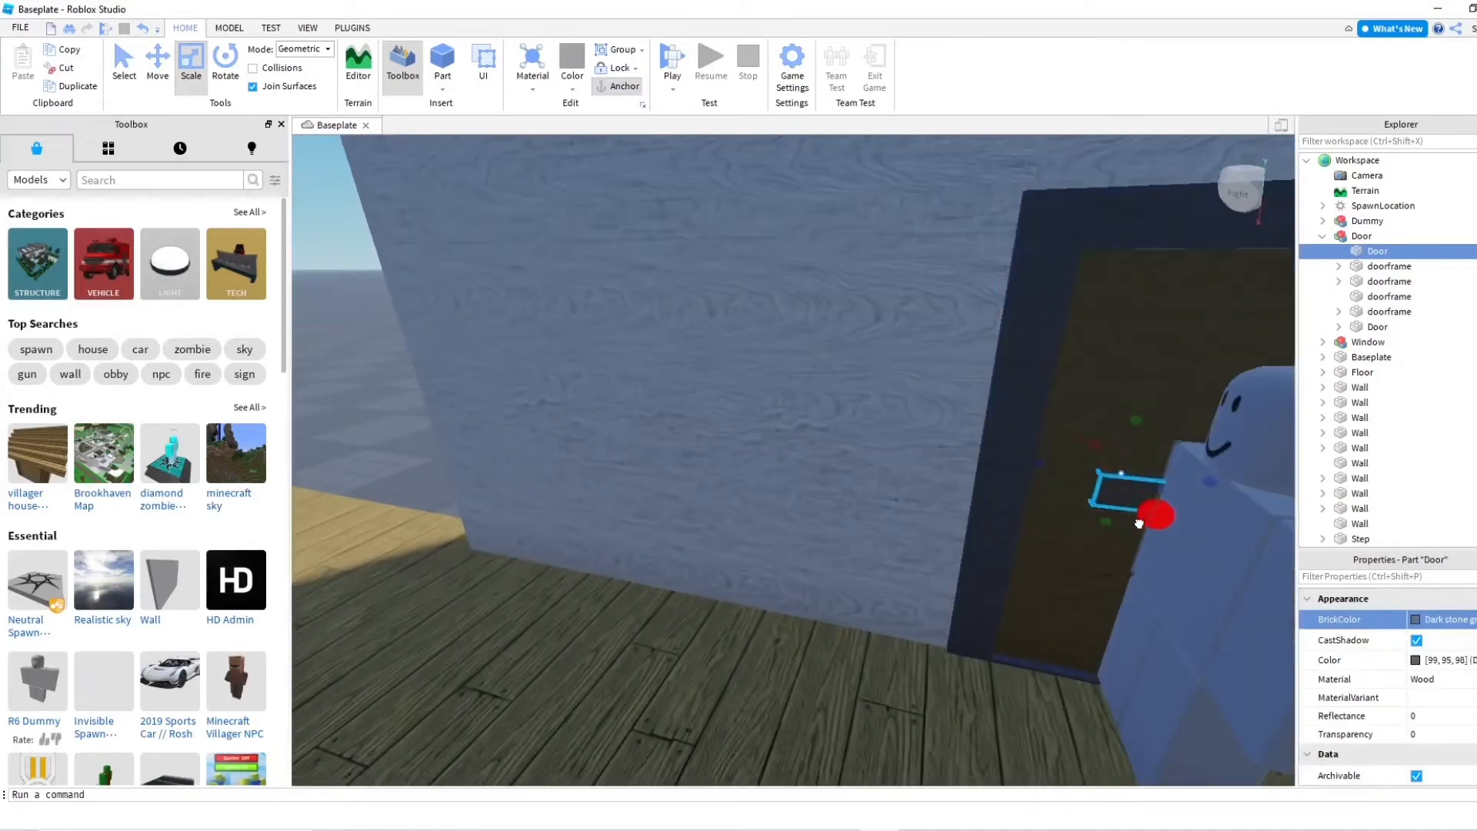
Move the handle block slightly closer to the door's side edge, next to the door frame
{"action": "right_click_drag", "start_coordinate": [1126, 551], "coordinate": [628, 320]}
{"action": "scroll", "coordinate": [1108, 571], "scroll_direction": "down", "scroll_amount": 2}
{"action": "key", "text": "ctrl+2"}
{"action": "scroll", "coordinate": [626, 320], "scroll_direction": "up", "scroll_amount": 4}
{"action": "left_click_drag", "start_coordinate": [879, 398], "coordinate": [814, 402]}
{"action": "scroll", "coordinate": [912, 502], "scroll_direction": "down", "scroll_amount": 1}
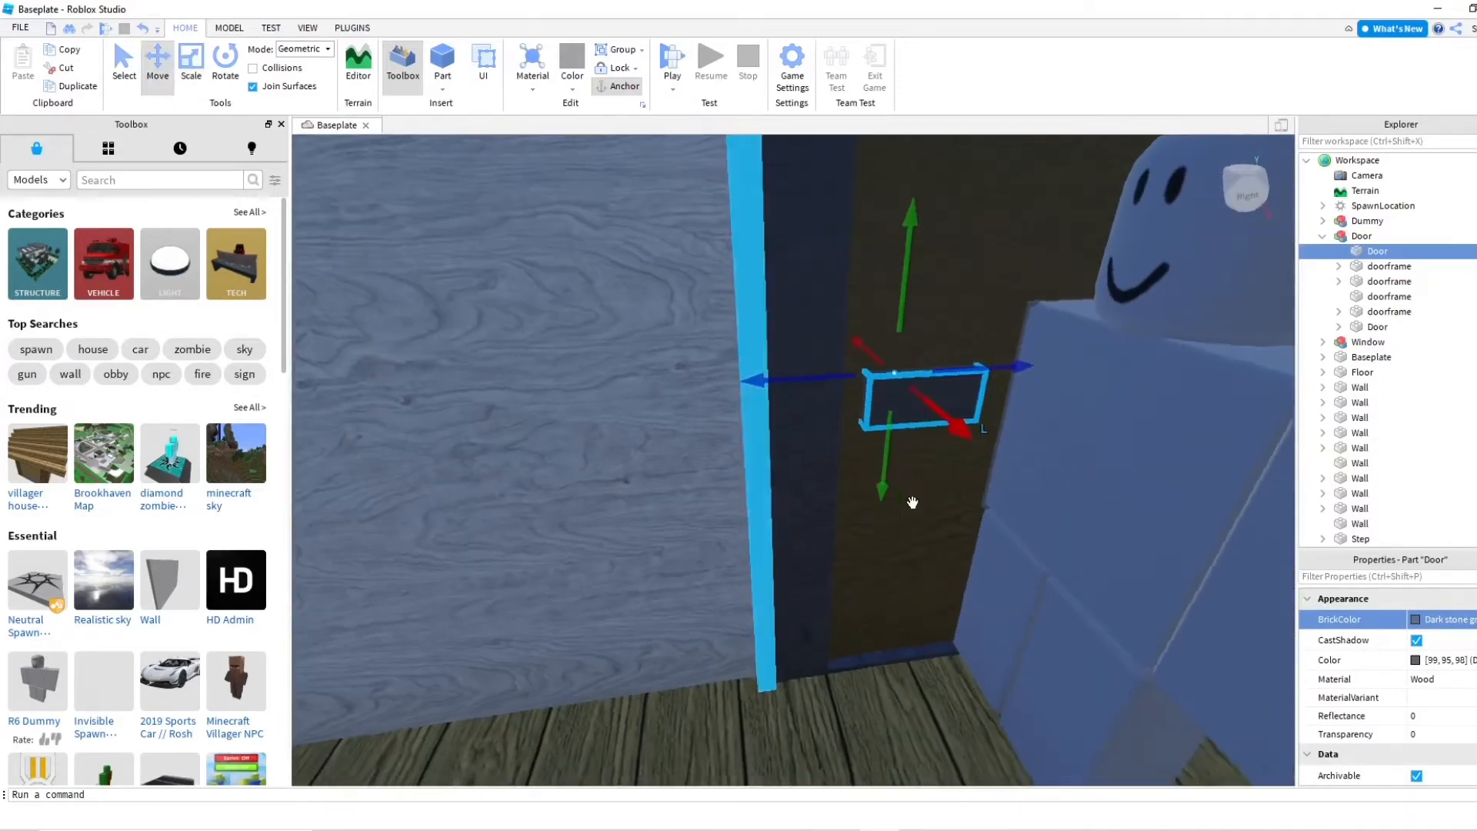
{"action": "right_click_drag", "start_coordinate": [912, 502], "coordinate": [939, 500]}
{"action": "scroll", "coordinate": [949, 514], "scroll_direction": "down", "scroll_amount": 3}
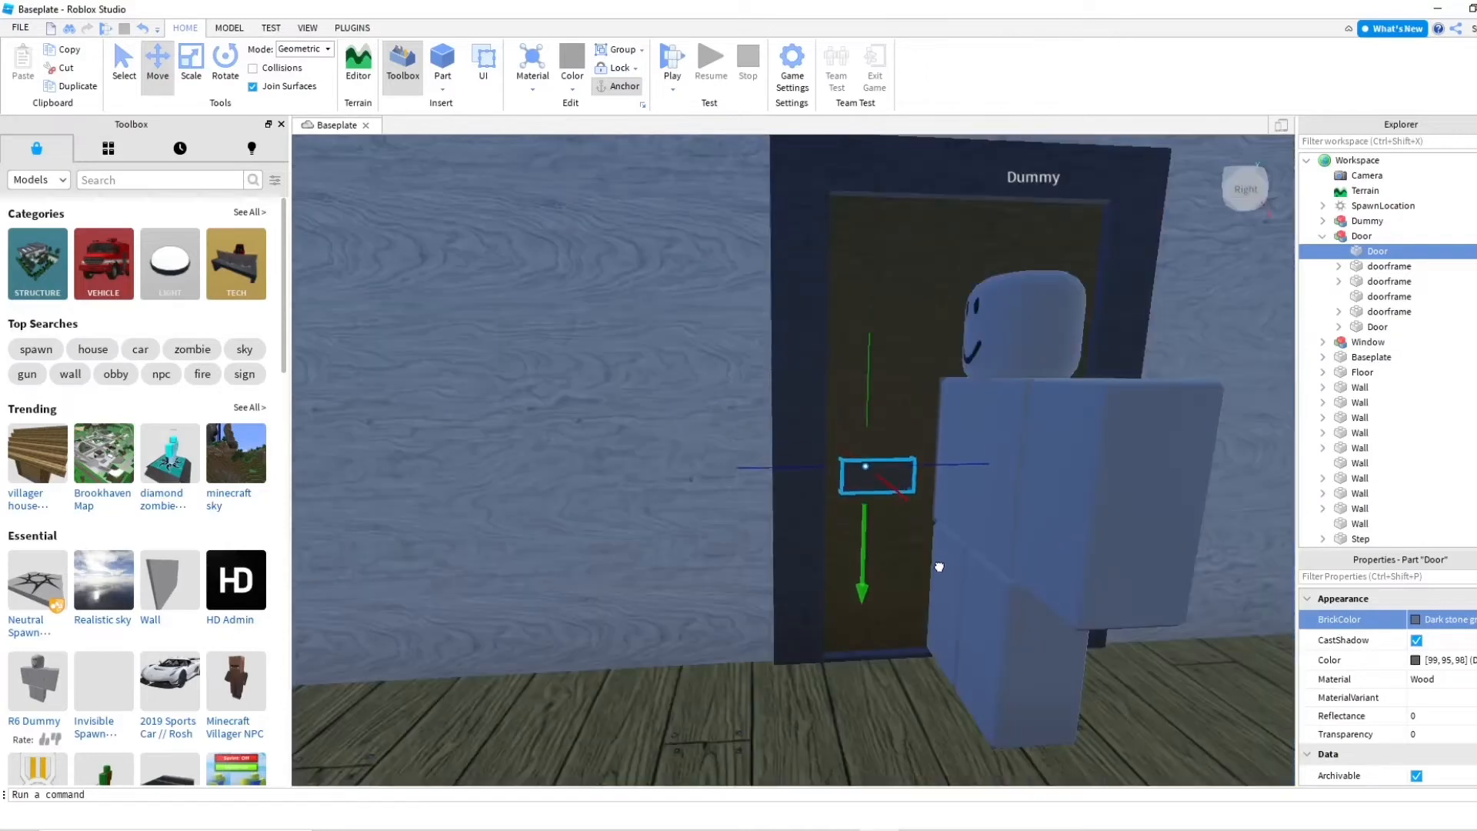
Shorten the handle block, reduce its height slightly, and rename it Doorknob within the Door model
{"action": "key", "text": "ctrl+3"}
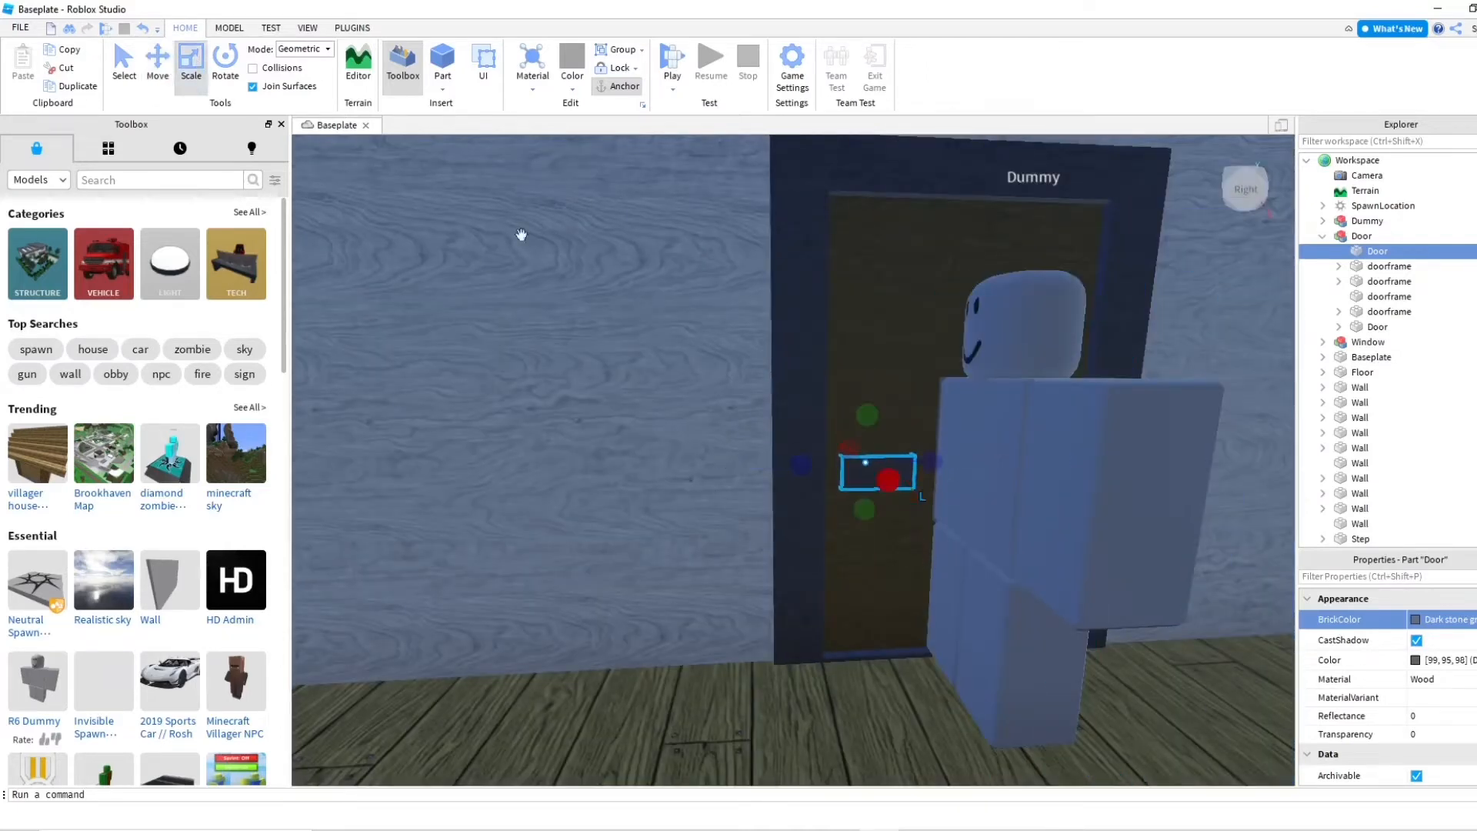
{"action": "left_click_drag", "start_coordinate": [926, 466], "coordinate": [923, 466]}
{"action": "left_click_drag", "start_coordinate": [859, 416], "coordinate": [861, 428]}
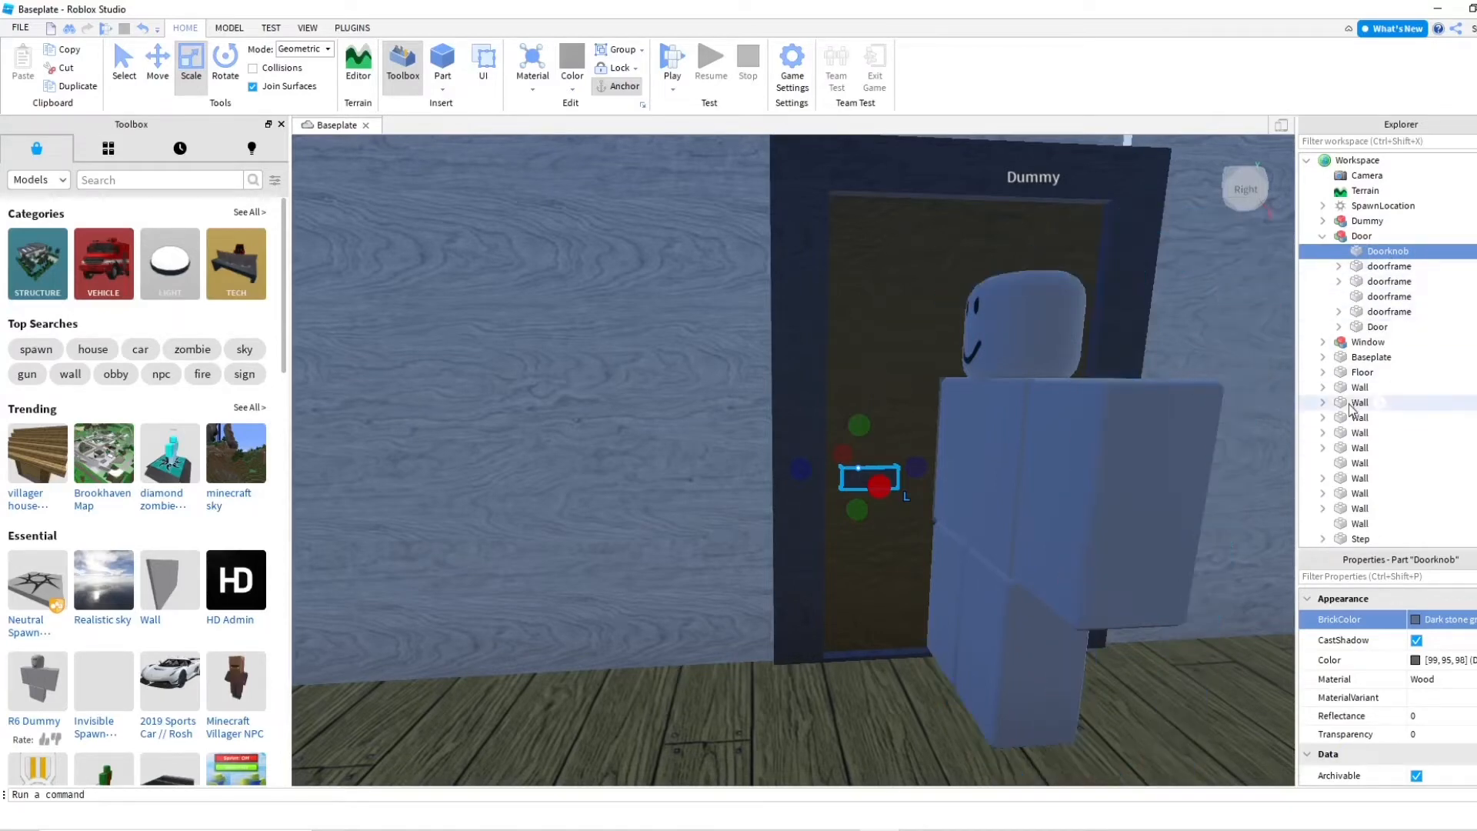
{"action": "key", "text": "w"}
{"action": "right_click_drag", "start_coordinate": [950, 428], "coordinate": [950, 429]}
{"action": "key", "text": "s"}
{"action": "key", "text": "s"}
{"action": "key", "text": "w"}
{"action": "key", "text": "s"}
{"action": "left_click", "coordinate": [1321, 236]}
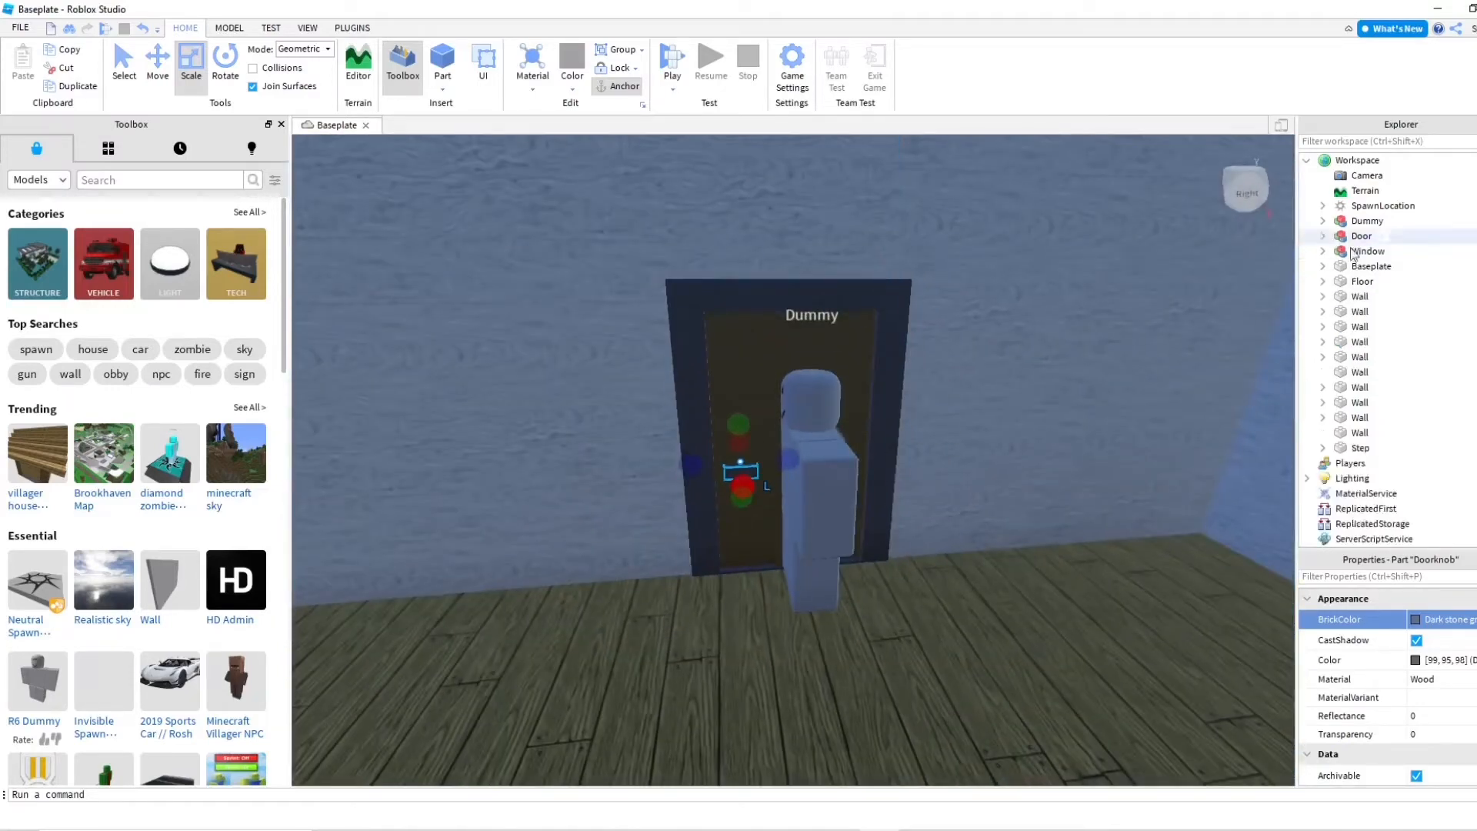
{"action": "key", "text": "s"}
{"action": "right_click_drag", "start_coordinate": [997, 376], "coordinate": [997, 376]}
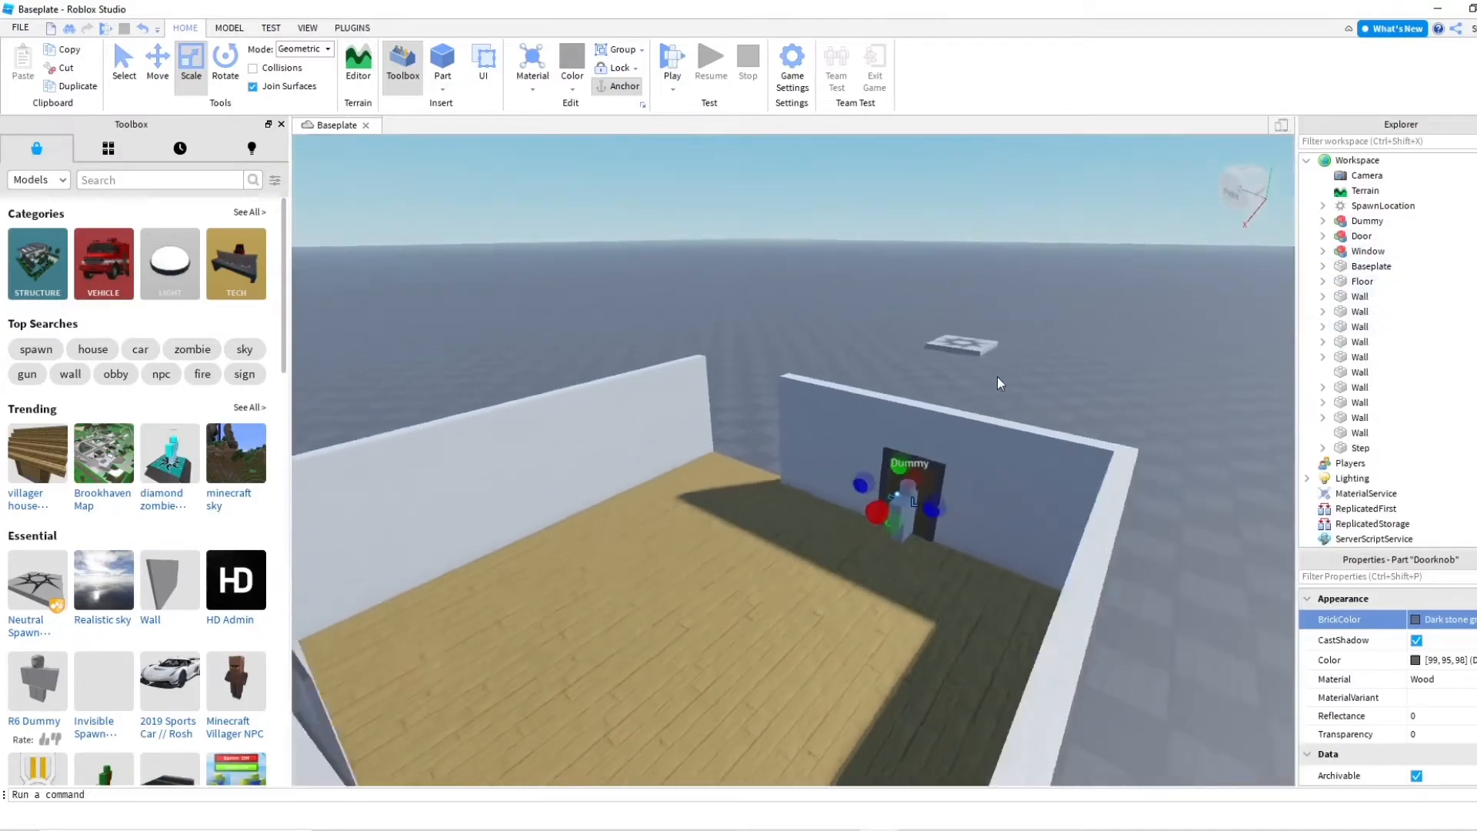
Duplicate the Window model and move the copy across the house into the open gap of the front wall beside the door
{"action": "left_click", "coordinate": [903, 267]}
{"action": "key", "text": "w"}
{"action": "right_click_drag", "start_coordinate": [929, 287], "coordinate": [929, 287]}
{"action": "key", "text": "s"}
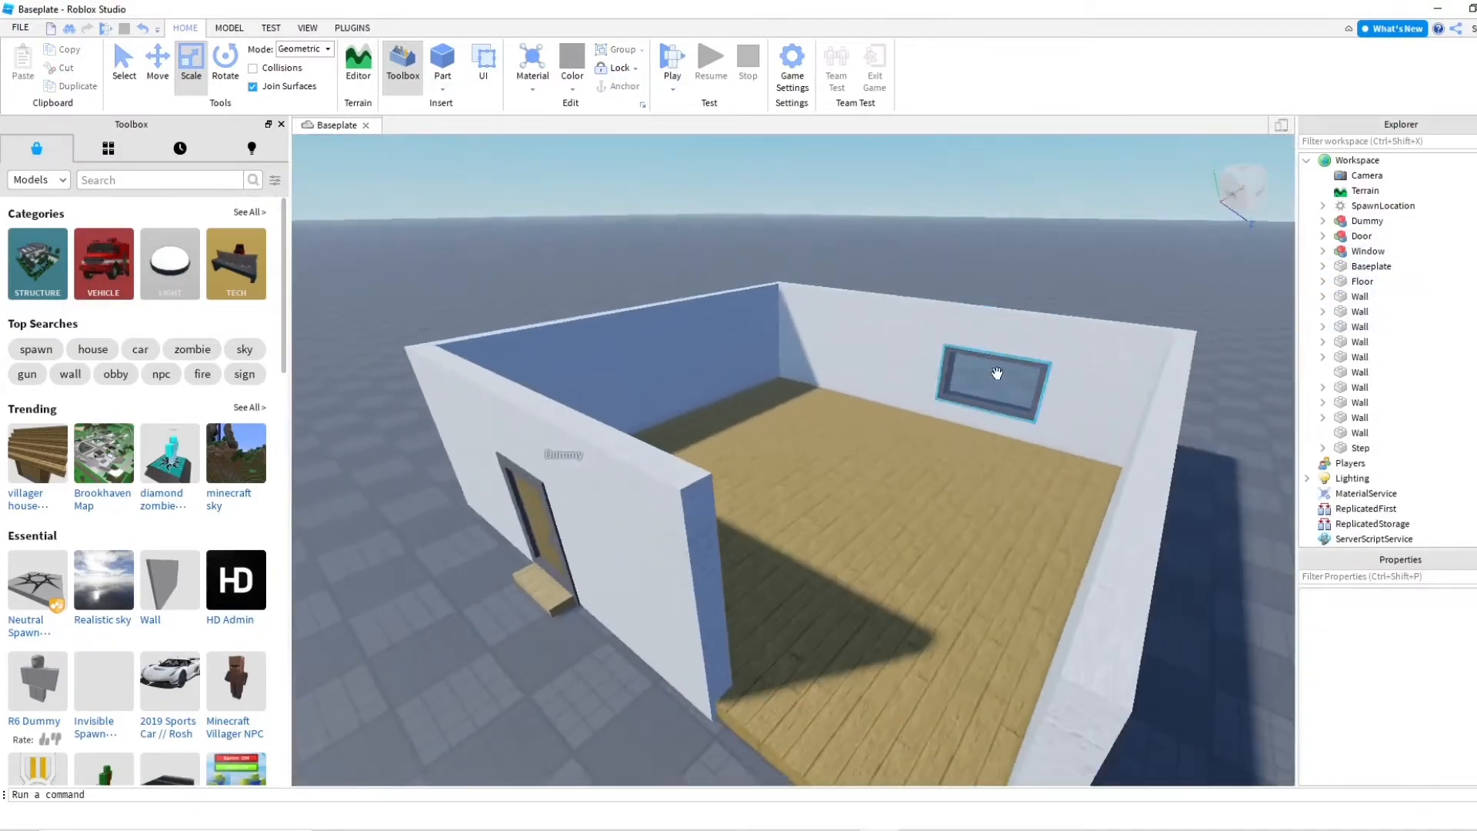
{"action": "left_click", "coordinate": [1001, 376]}
{"action": "left_click", "coordinate": [77, 86]}
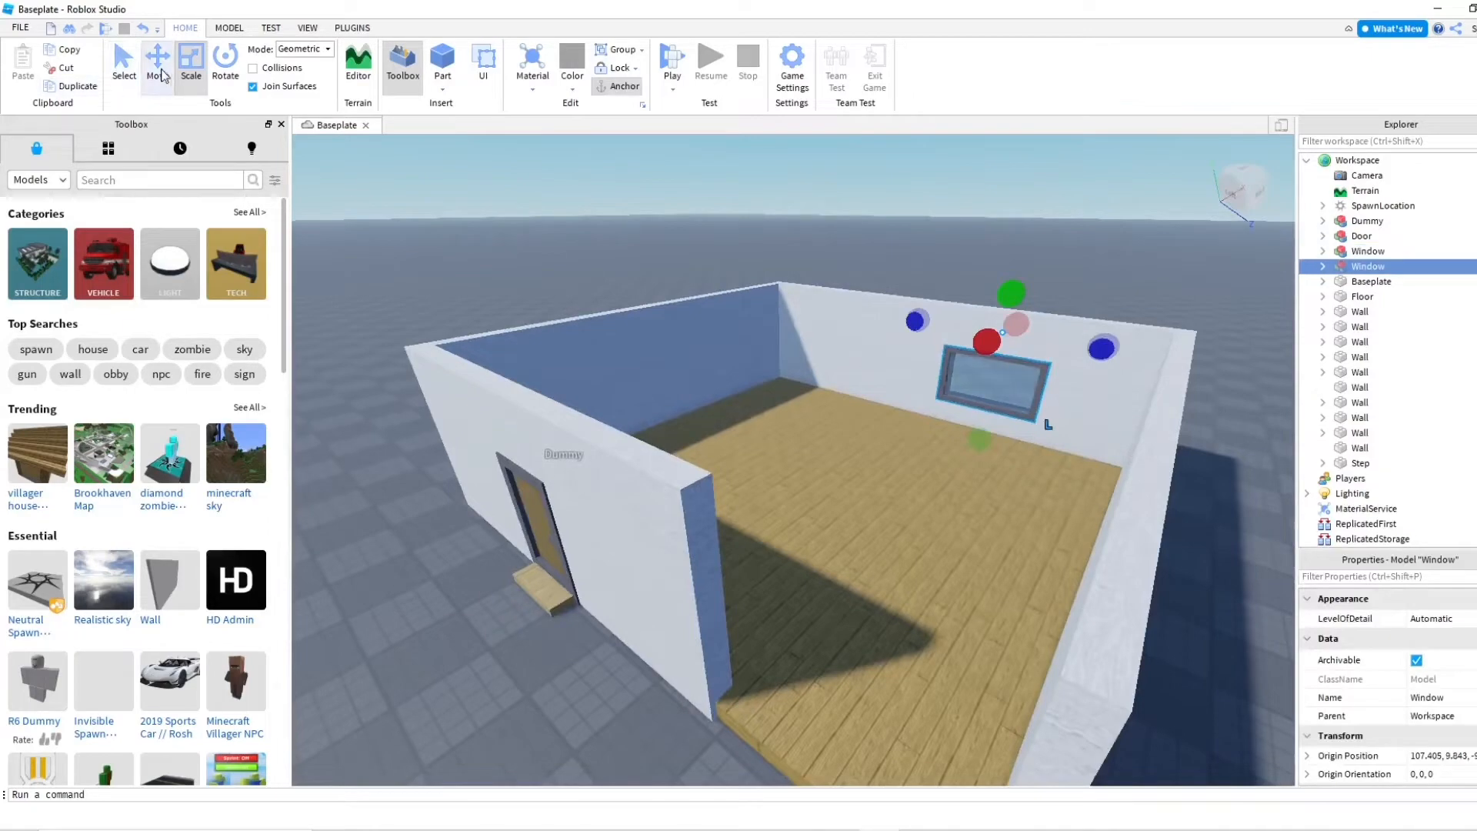
{"action": "left_click", "coordinate": [158, 61]}
{"action": "left_click_drag", "start_coordinate": [959, 357], "coordinate": [668, 613]}
{"action": "key", "text": "w"}
{"action": "right_click_drag", "start_coordinate": [669, 613], "coordinate": [669, 614]}
{"action": "key", "text": "w"}
{"action": "key", "text": "s"}
{"action": "left_click_drag", "start_coordinate": [719, 367], "coordinate": [860, 400]}
{"action": "key", "text": "a"}
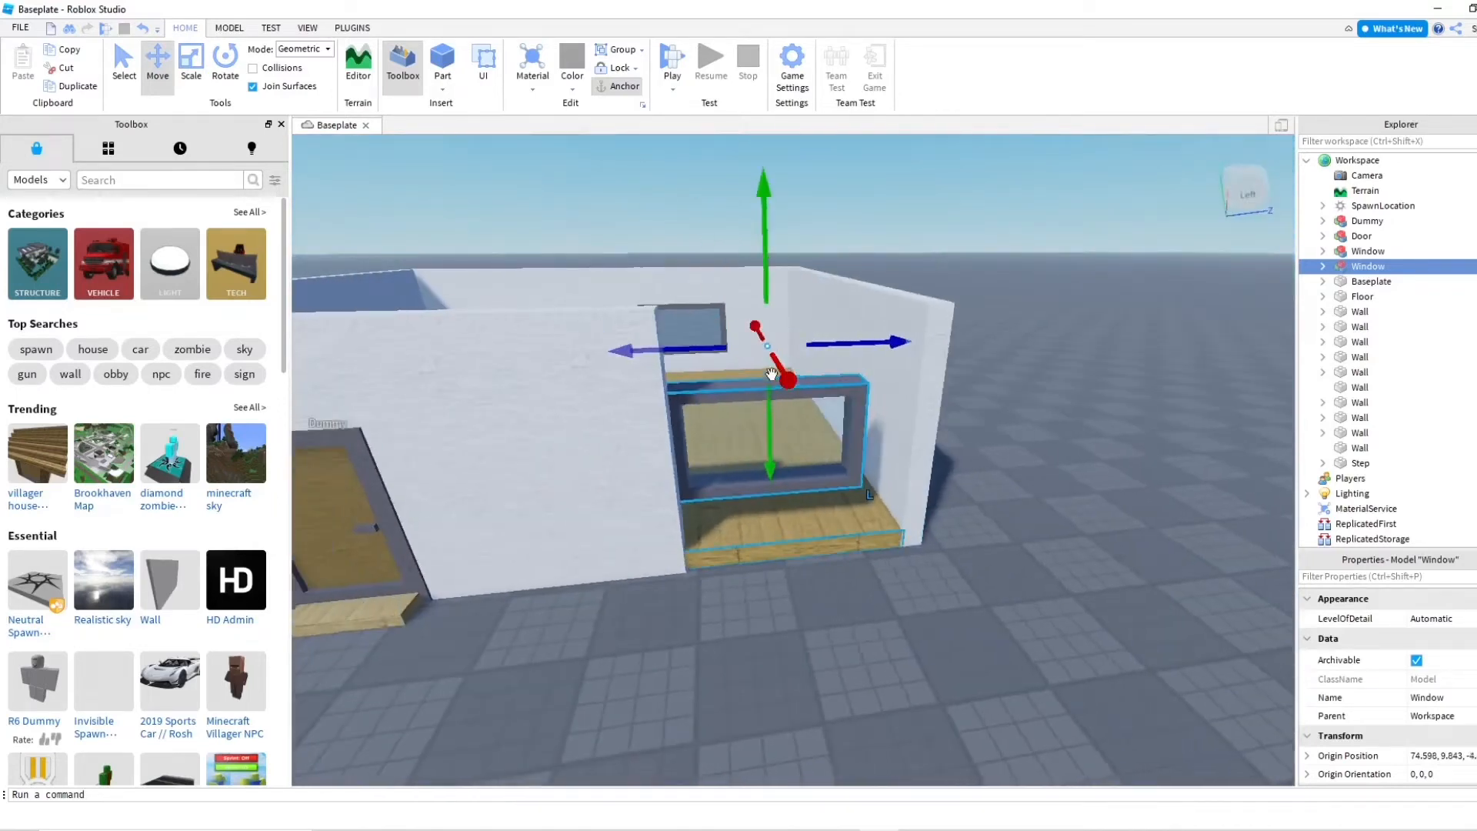
Line up the copied window with the front wall's depth and shift it sideways within the gap
{"action": "left_click_drag", "start_coordinate": [775, 339], "coordinate": [786, 375]}
{"action": "key", "text": "d"}
{"action": "right_click_drag", "start_coordinate": [786, 376], "coordinate": [788, 377]}
{"action": "left_click_drag", "start_coordinate": [931, 448], "coordinate": [935, 449]}
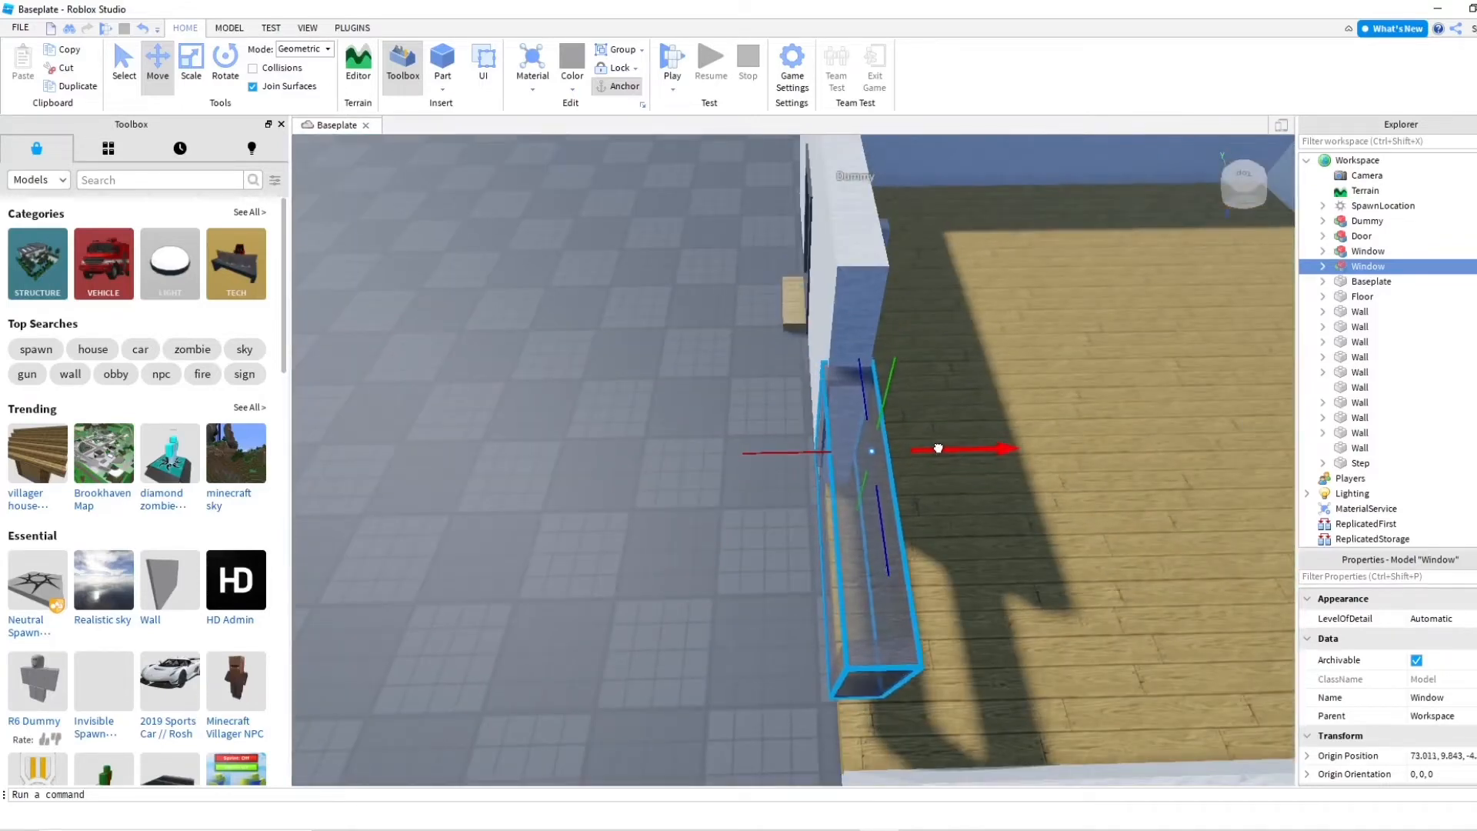
{"action": "left_click_drag", "start_coordinate": [938, 448], "coordinate": [937, 448]}
{"action": "key", "text": "d"}
{"action": "right_click_drag", "start_coordinate": [937, 449], "coordinate": [936, 449]}
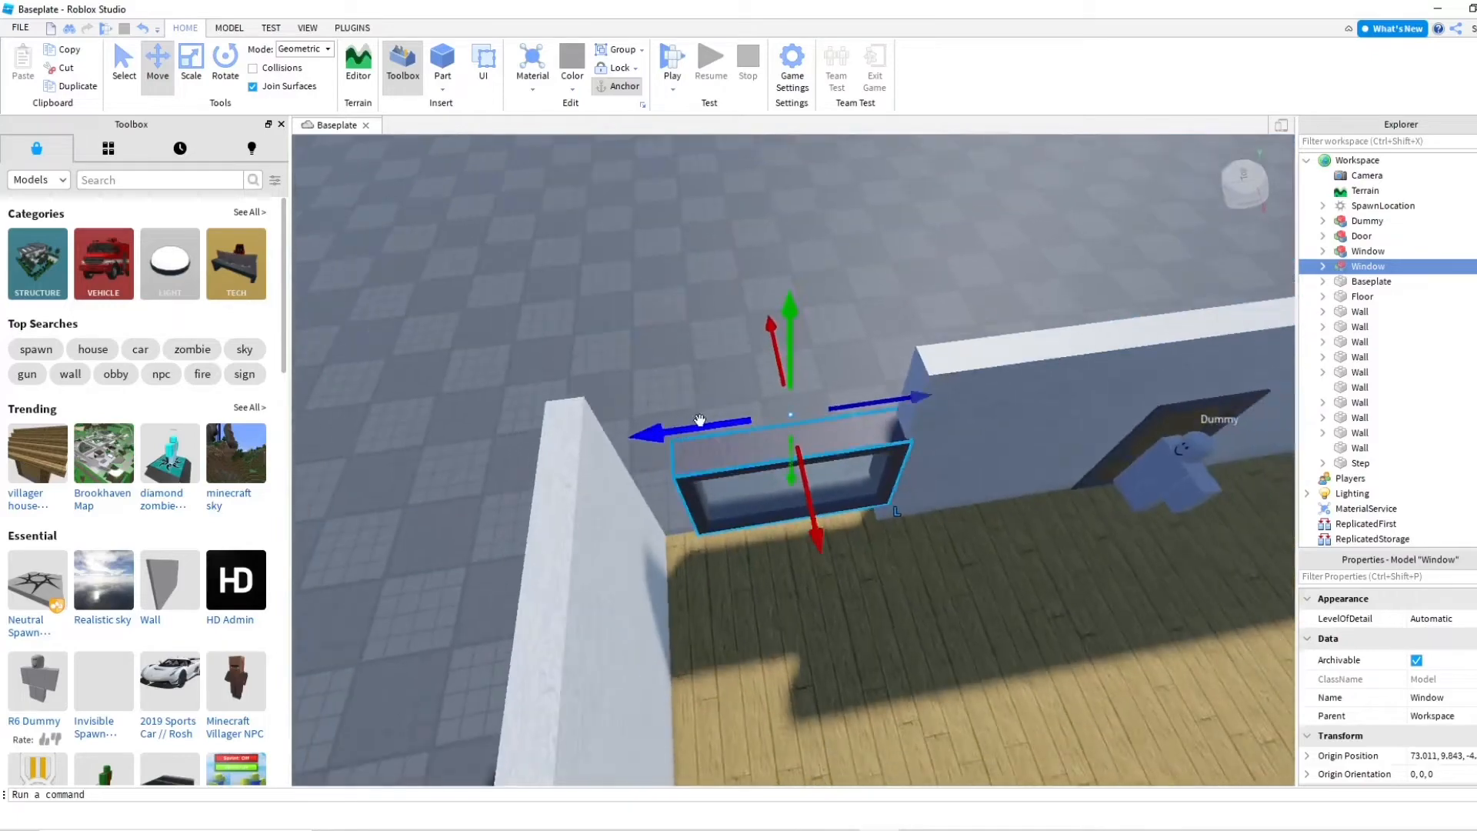
{"action": "left_click_drag", "start_coordinate": [699, 424], "coordinate": [670, 431]}
{"action": "key", "text": "w"}
{"action": "right_click_drag", "start_coordinate": [682, 435], "coordinate": [685, 436]}
Duplicate the wall beside the door and scale the copy into a low strip beneath the front window
{"action": "left_click", "coordinate": [703, 358]}
{"action": "key", "text": "s"}
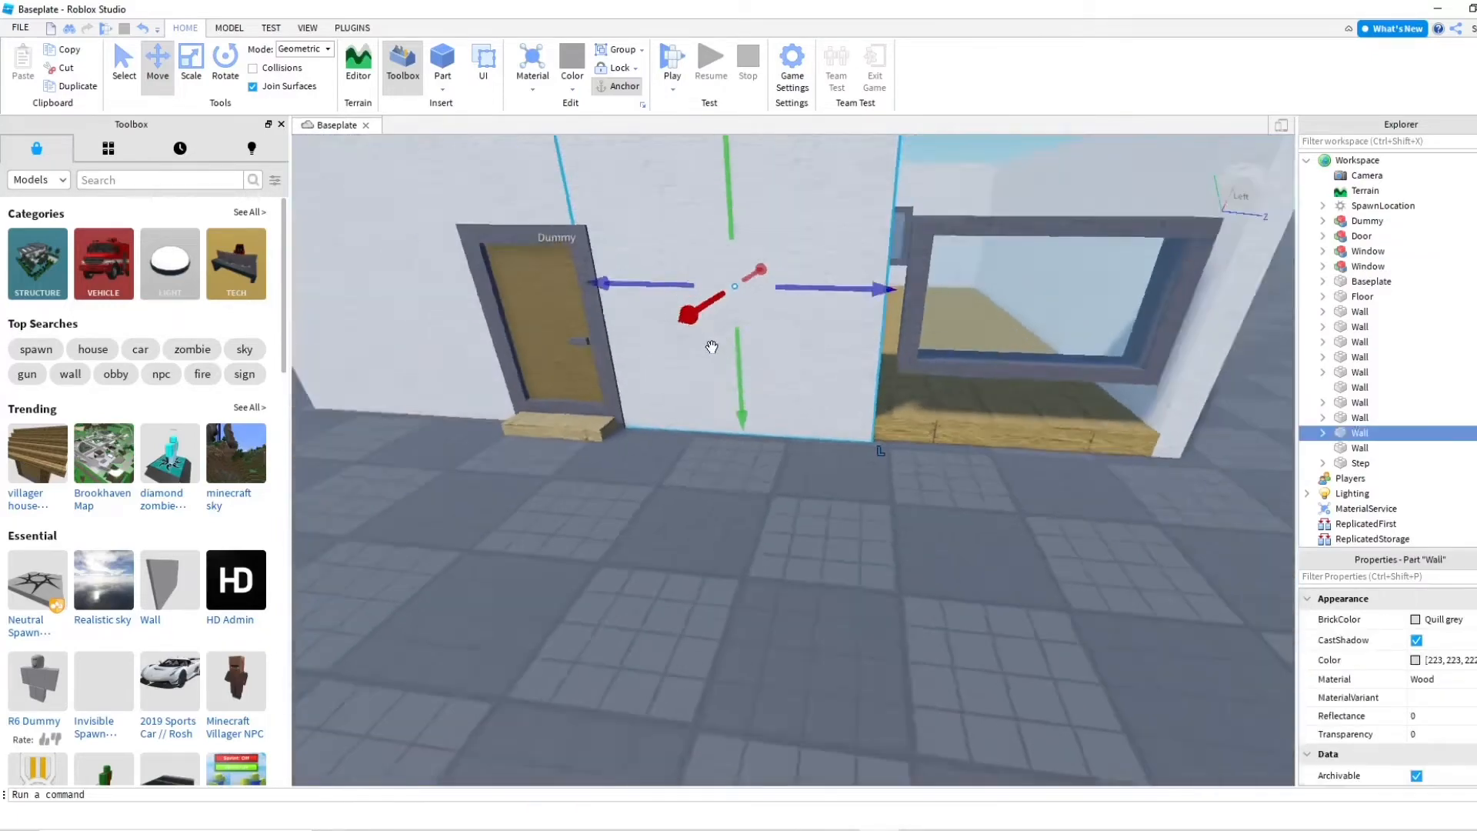
{"action": "left_click", "coordinate": [85, 86]}
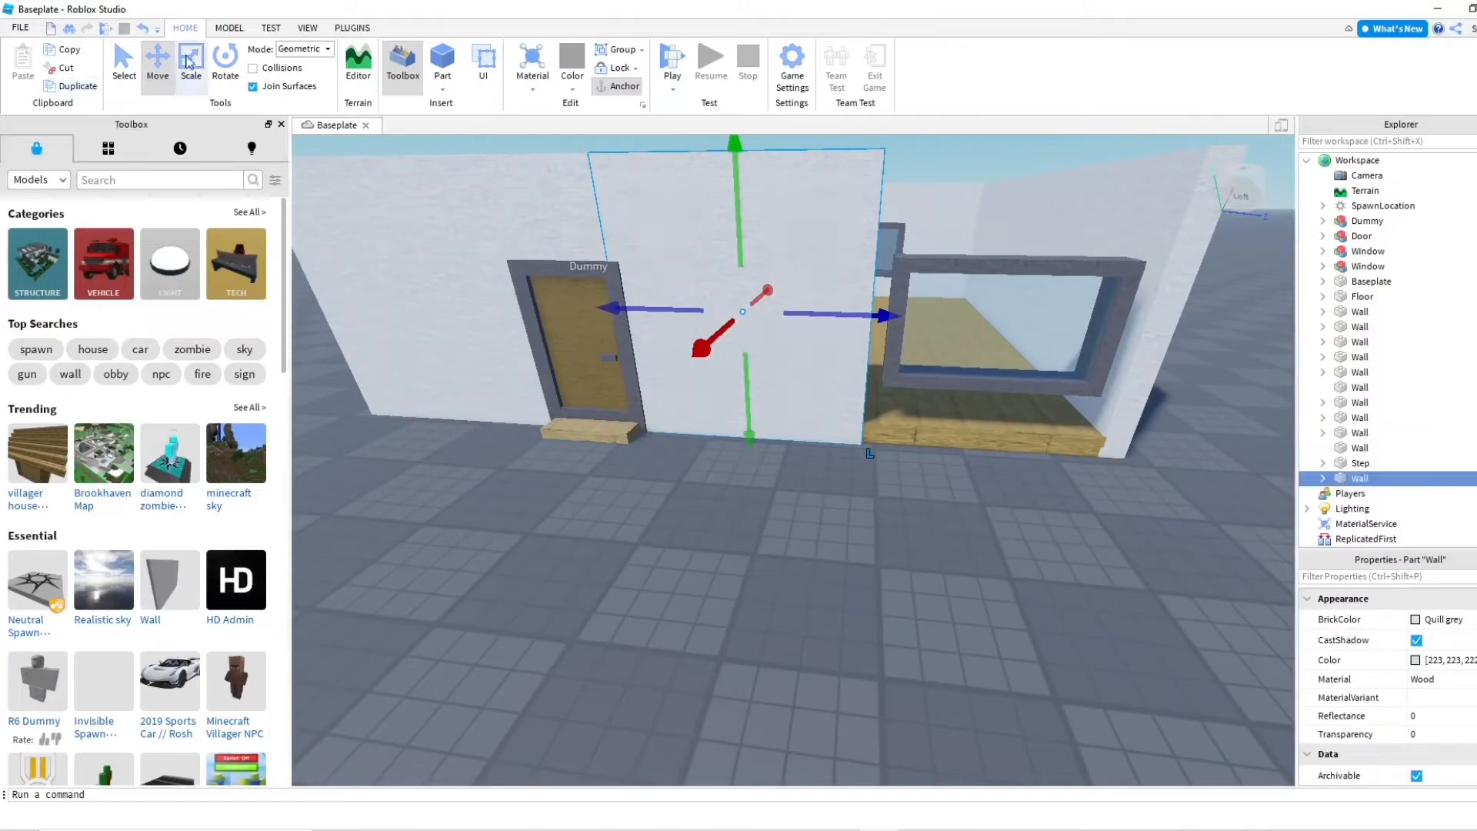
{"action": "left_click", "coordinate": [190, 62]}
{"action": "key", "text": "s"}
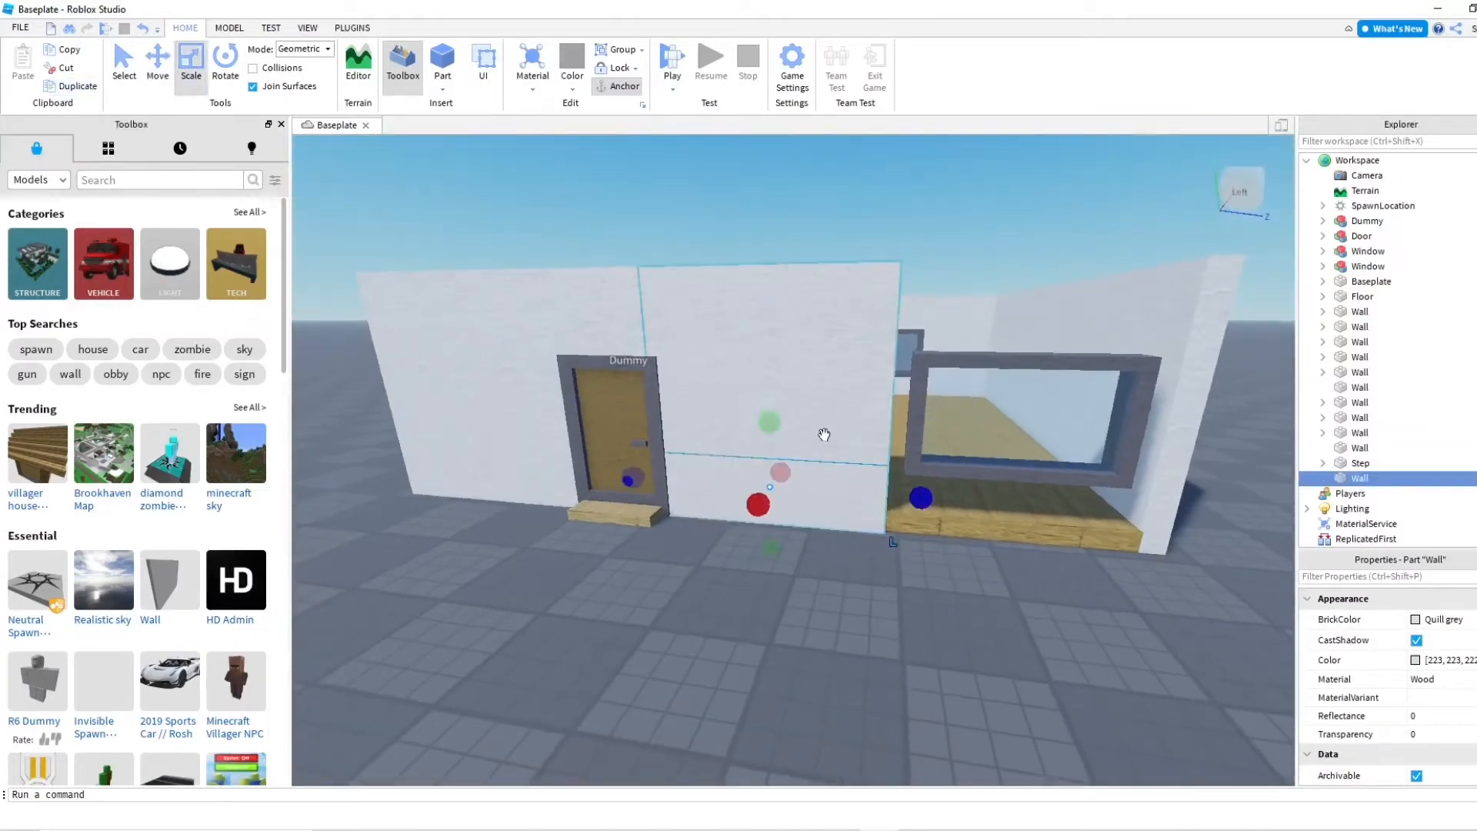
{"action": "left_click_drag", "start_coordinate": [921, 498], "coordinate": [999, 516]}
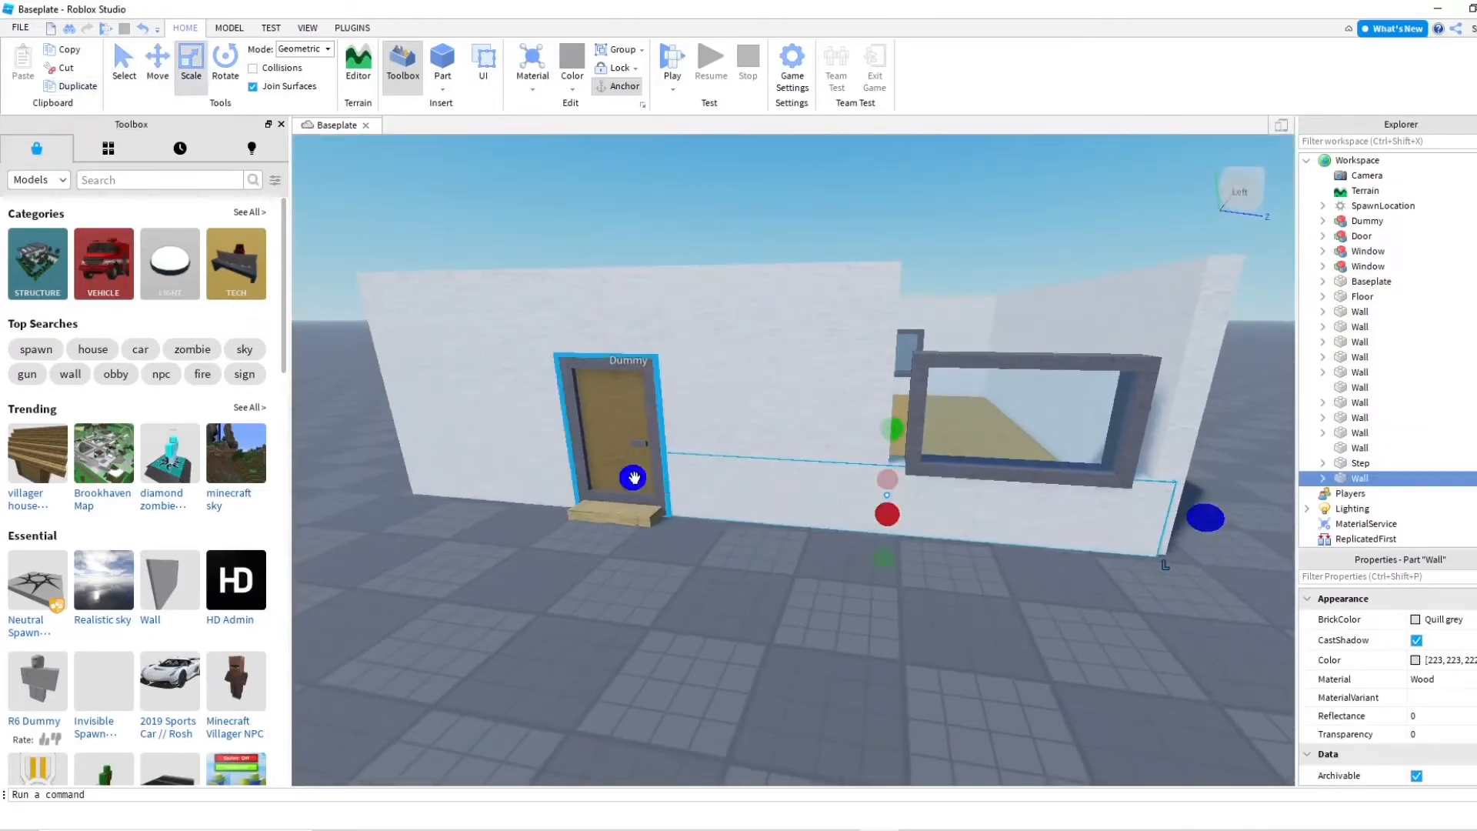
{"action": "left_click_drag", "start_coordinate": [634, 478], "coordinate": [738, 494]}
Extend the low wall under the front window until its outer end is flush with the house corner
{"action": "scroll", "coordinate": [777, 493], "scroll_direction": "up", "scroll_amount": 6}
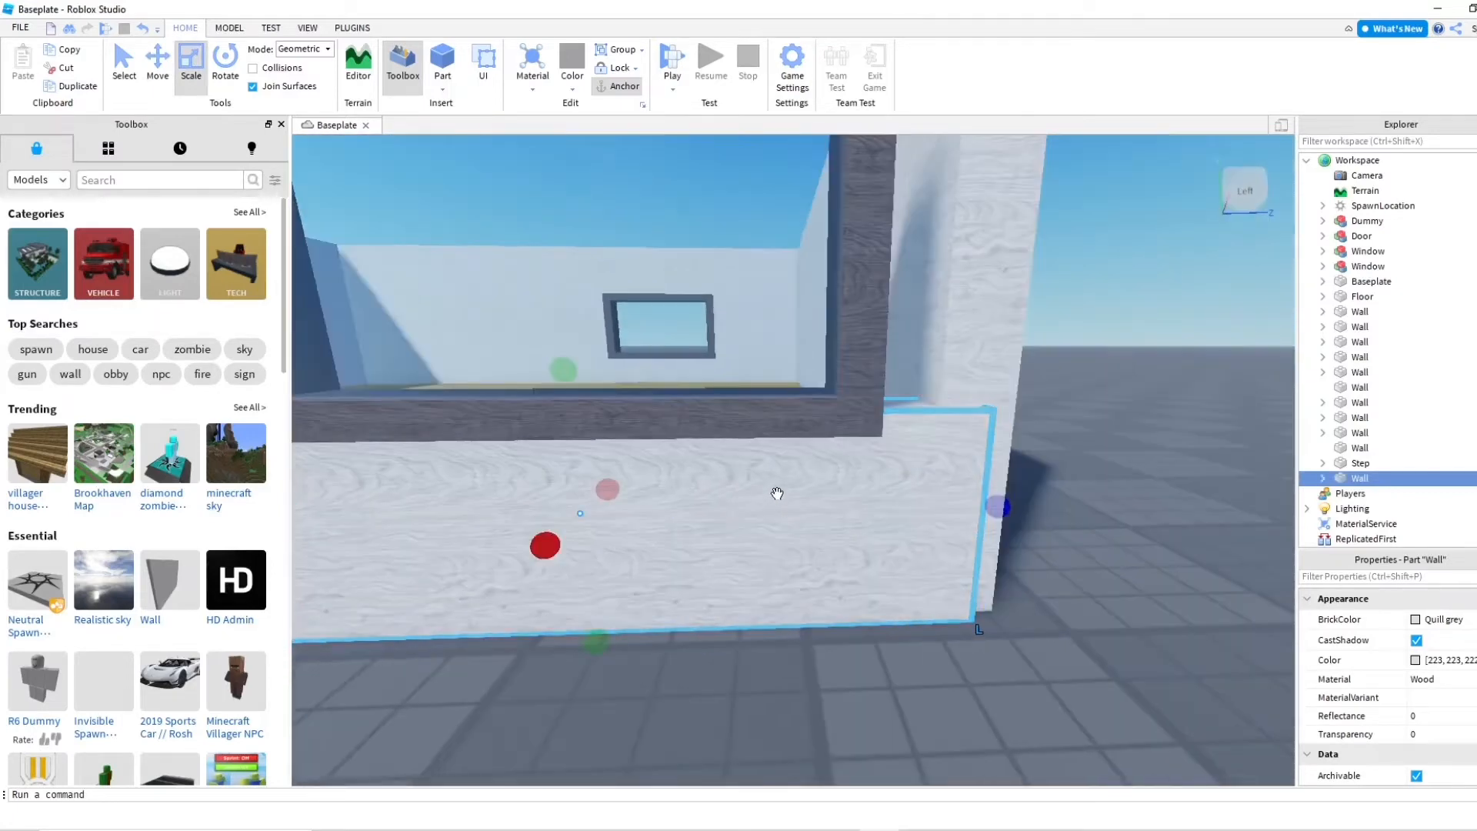
{"action": "left_click_drag", "start_coordinate": [999, 505], "coordinate": [1018, 503]}
{"action": "right_click_drag", "start_coordinate": [1019, 503], "coordinate": [1018, 503]}
{"action": "key", "text": "d"}
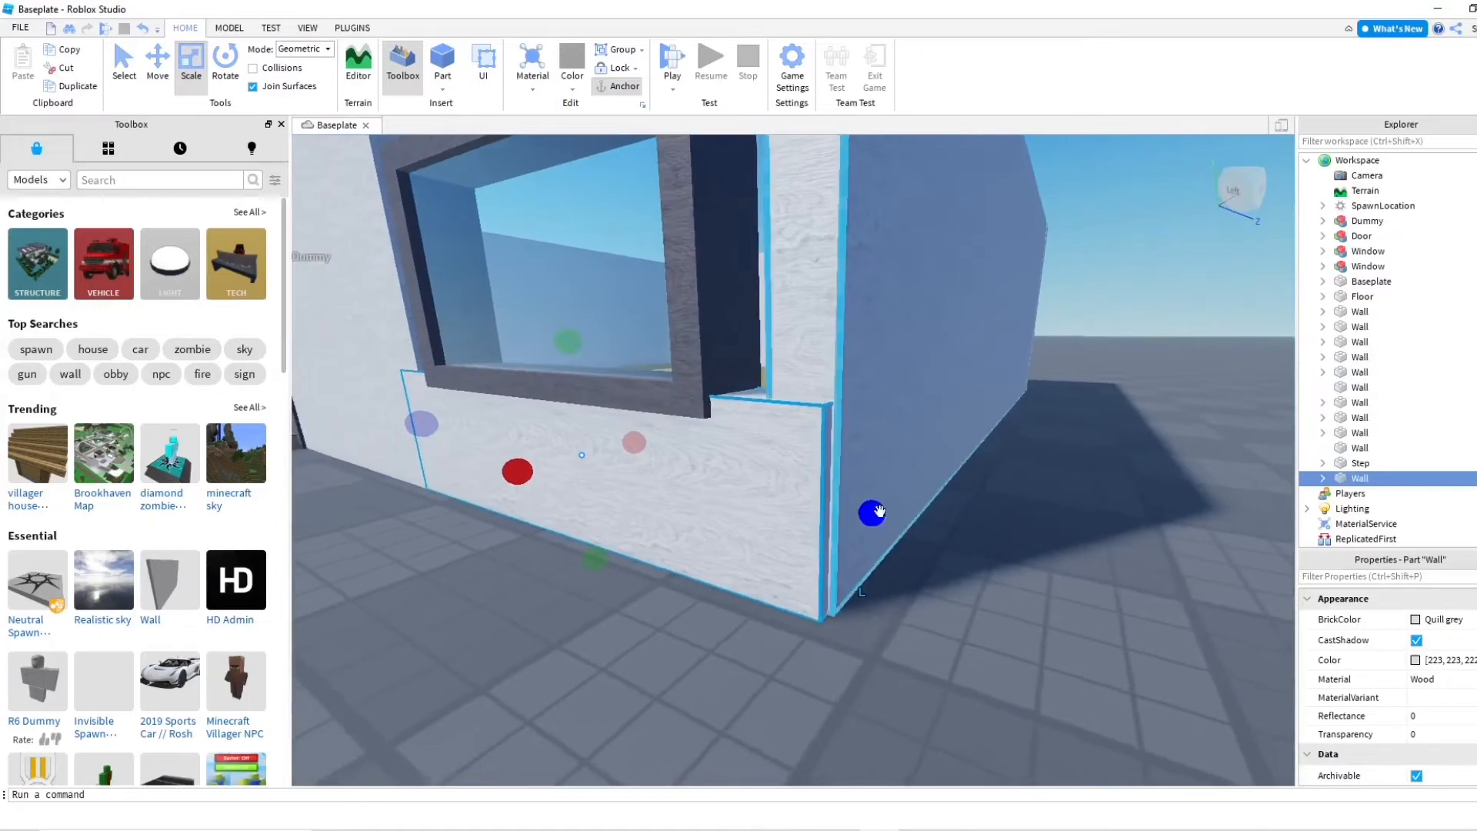
{"action": "left_click_drag", "start_coordinate": [874, 513], "coordinate": [878, 514]}
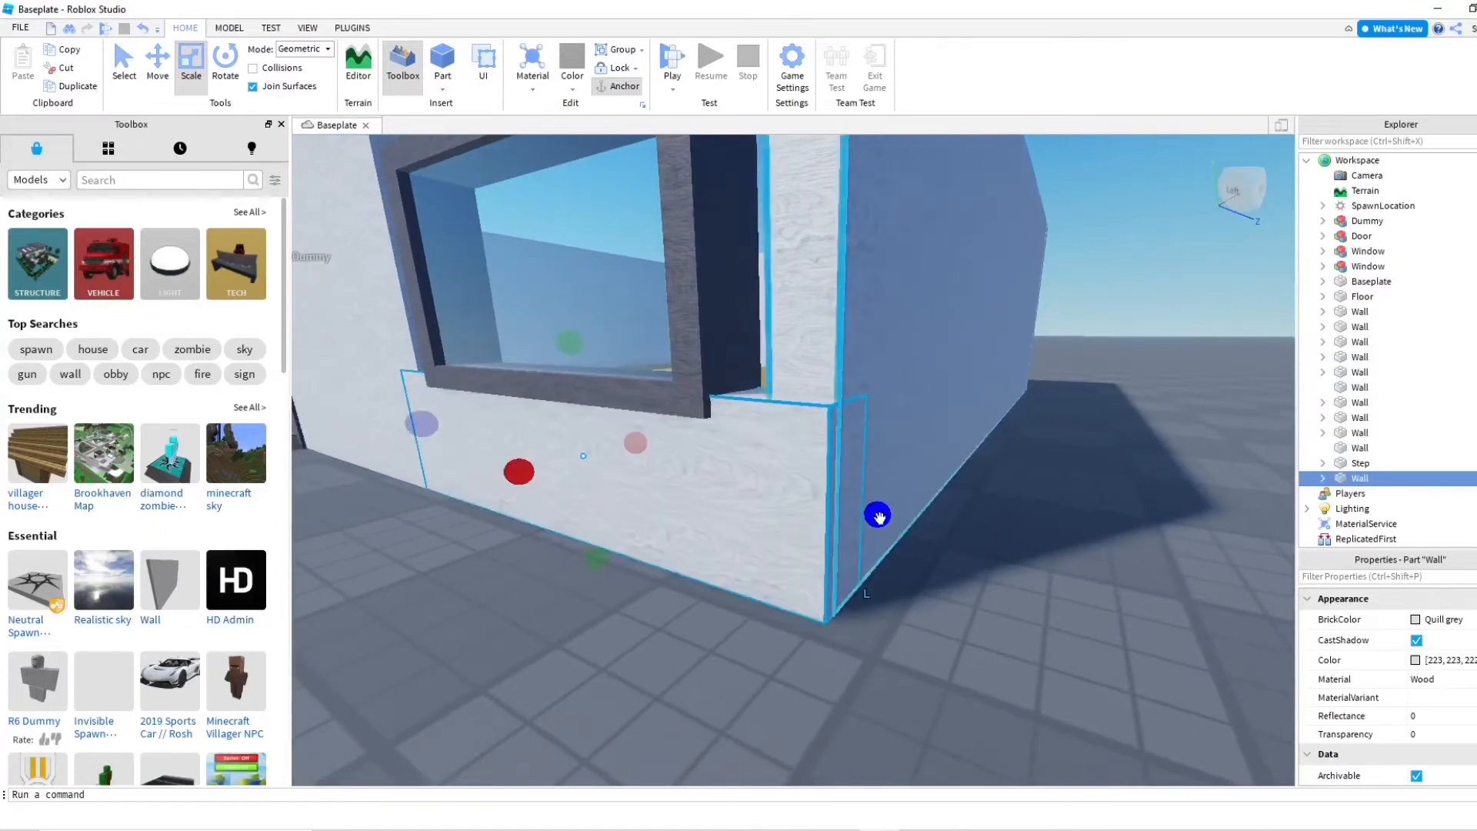
{"action": "key", "text": "a"}
{"action": "right_click_drag", "start_coordinate": [879, 514], "coordinate": [875, 504]}
{"action": "key", "text": "s"}
{"action": "key", "text": "d"}
{"action": "key", "text": "w"}
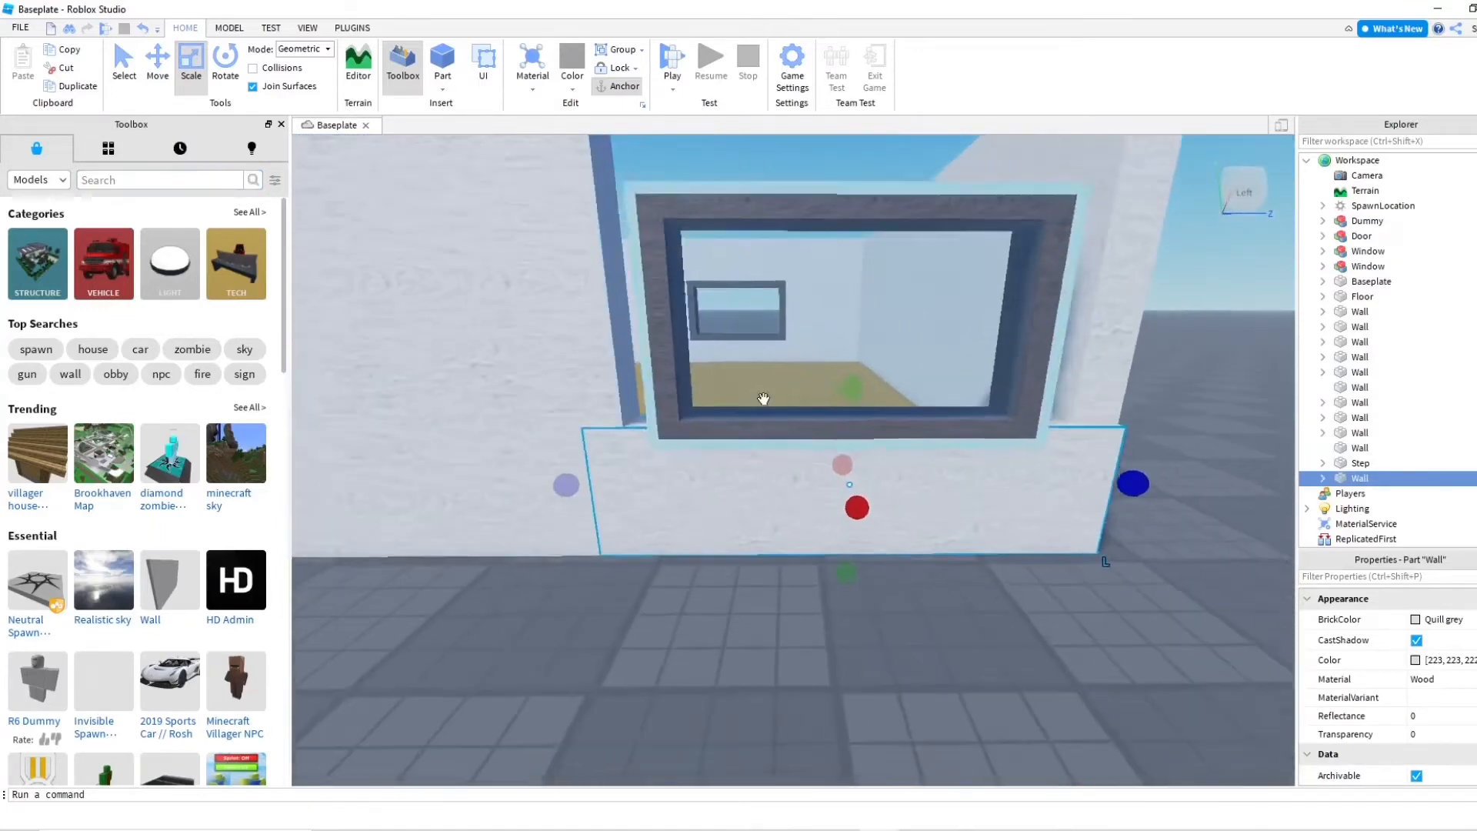
Duplicate the low wall and scale the copy into a narrow pillar on the window's door side, reaching the window frame's upper edge
{"action": "left_click", "coordinate": [74, 88]}
{"action": "left_click_drag", "start_coordinate": [1161, 486], "coordinate": [709, 486]}
{"action": "right_click_drag", "start_coordinate": [710, 485], "coordinate": [708, 465]}
{"action": "key", "text": "s"}
{"action": "left_click_drag", "start_coordinate": [703, 429], "coordinate": [706, 306]}
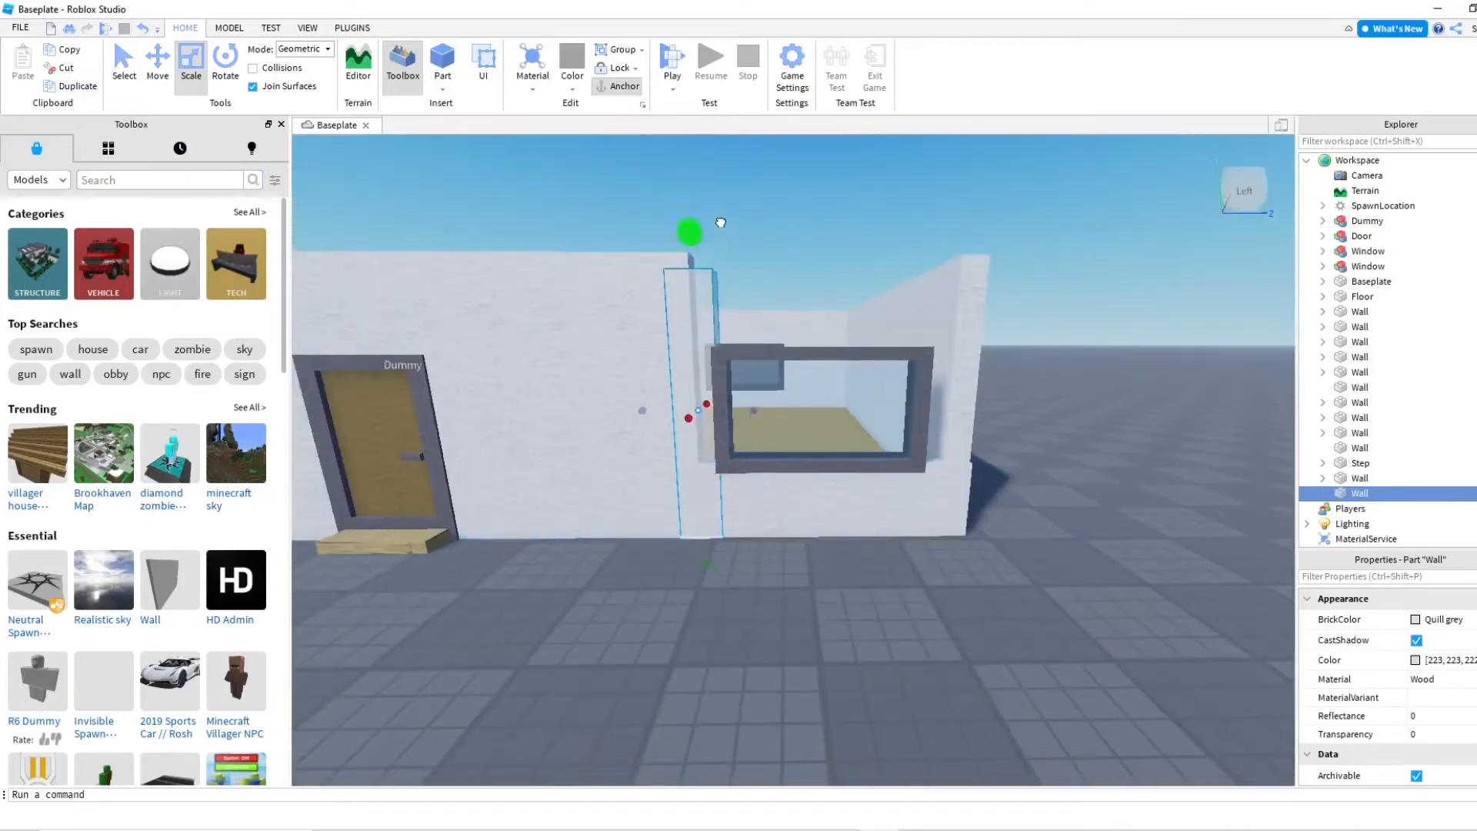
{"action": "left_click_drag", "start_coordinate": [723, 209], "coordinate": [723, 211]}
{"action": "right_click_drag", "start_coordinate": [738, 269], "coordinate": [799, 367]}
{"action": "key", "text": "w"}
{"action": "key", "text": "s"}
{"action": "left_click_drag", "start_coordinate": [799, 367], "coordinate": [894, 483]}
{"action": "key", "text": "s"}
Duplicate the narrow pillar and move the copy to the corner side of the front window, against its frame
{"action": "left_click", "coordinate": [78, 86]}
{"action": "left_click", "coordinate": [158, 61]}
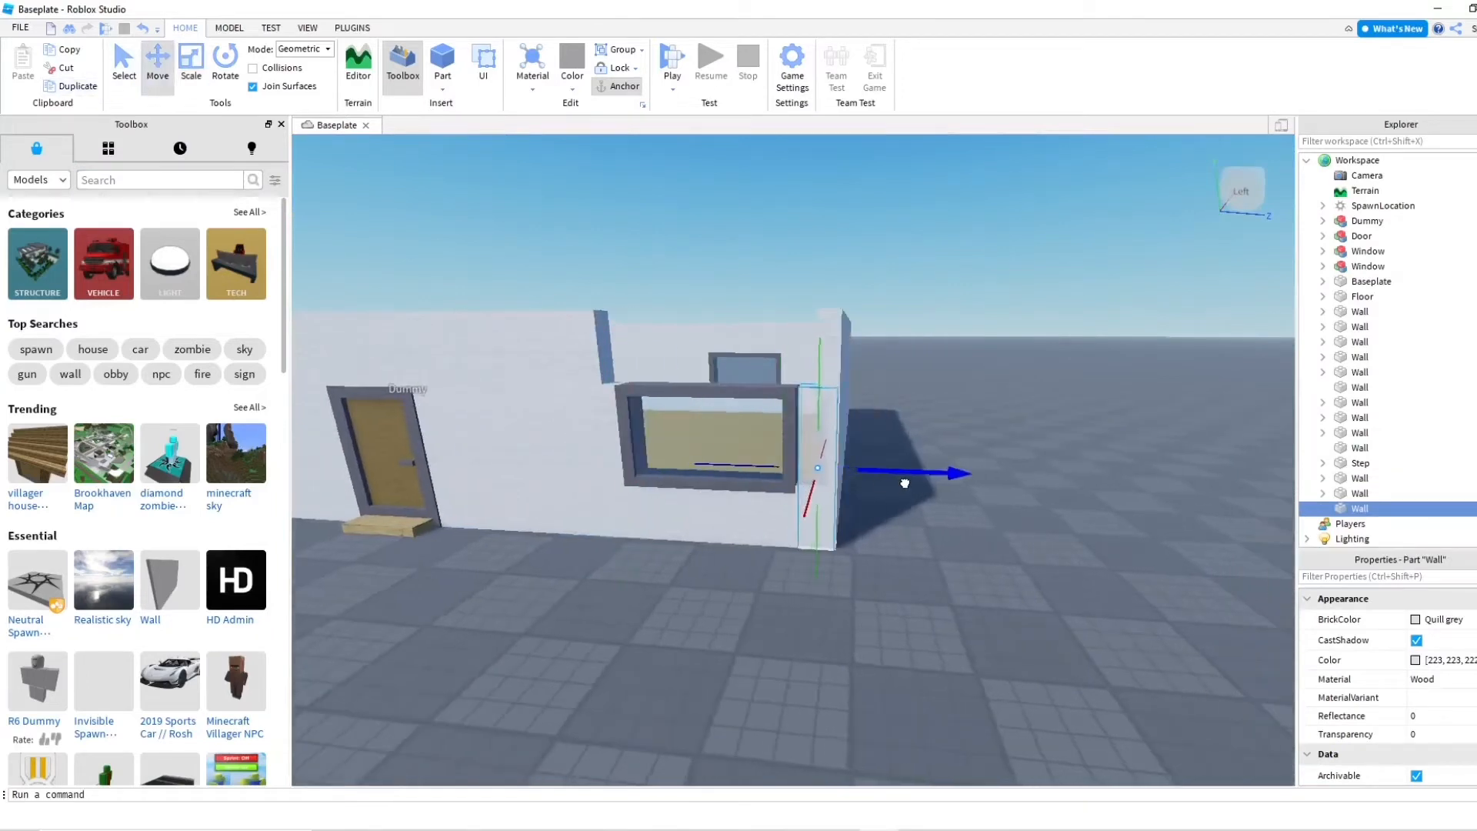
{"action": "scroll", "coordinate": [900, 482], "scroll_direction": "up", "scroll_amount": 5}
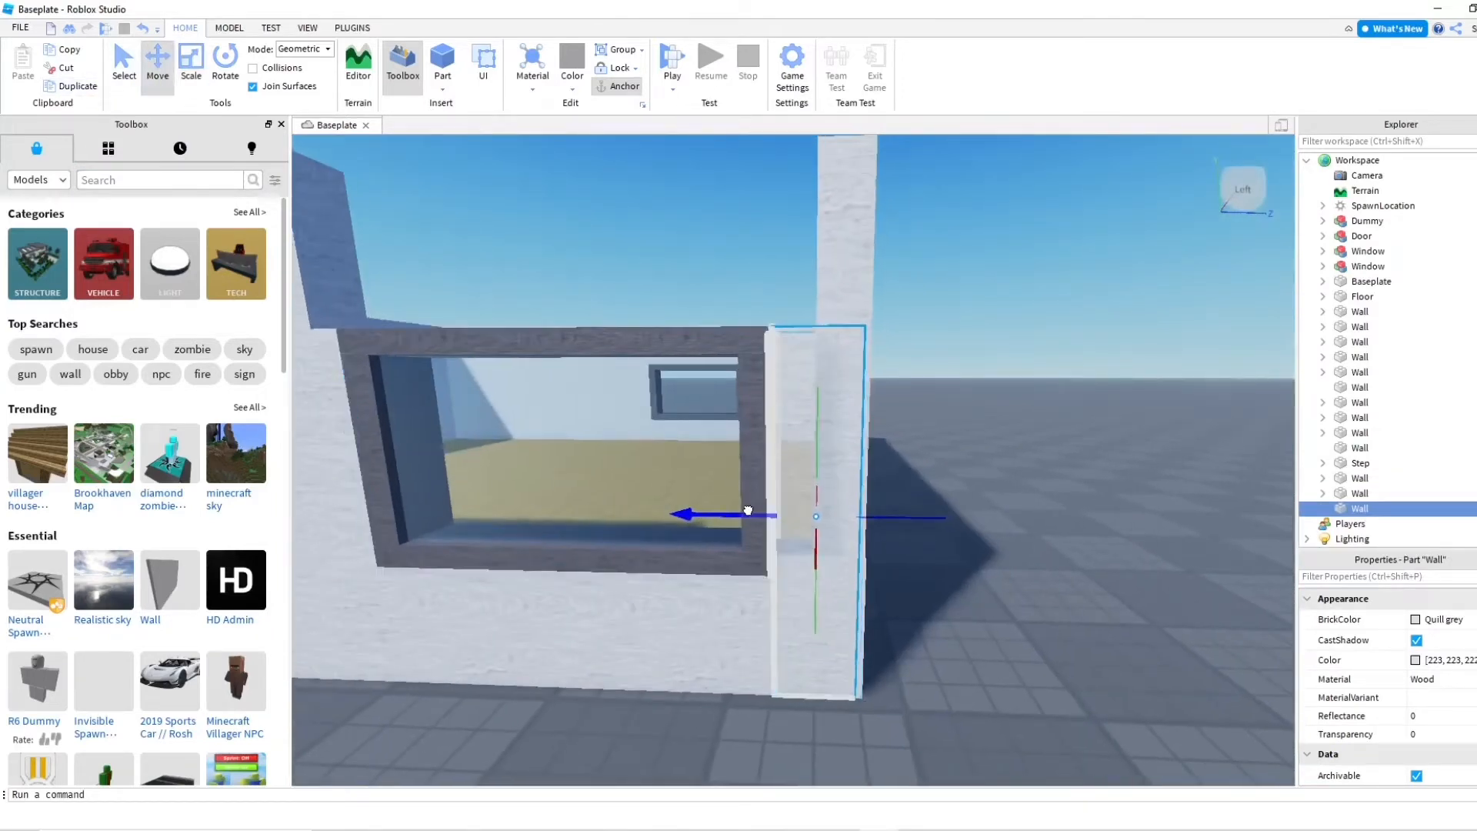
{"action": "scroll", "coordinate": [747, 510], "scroll_direction": "up", "scroll_amount": 5}
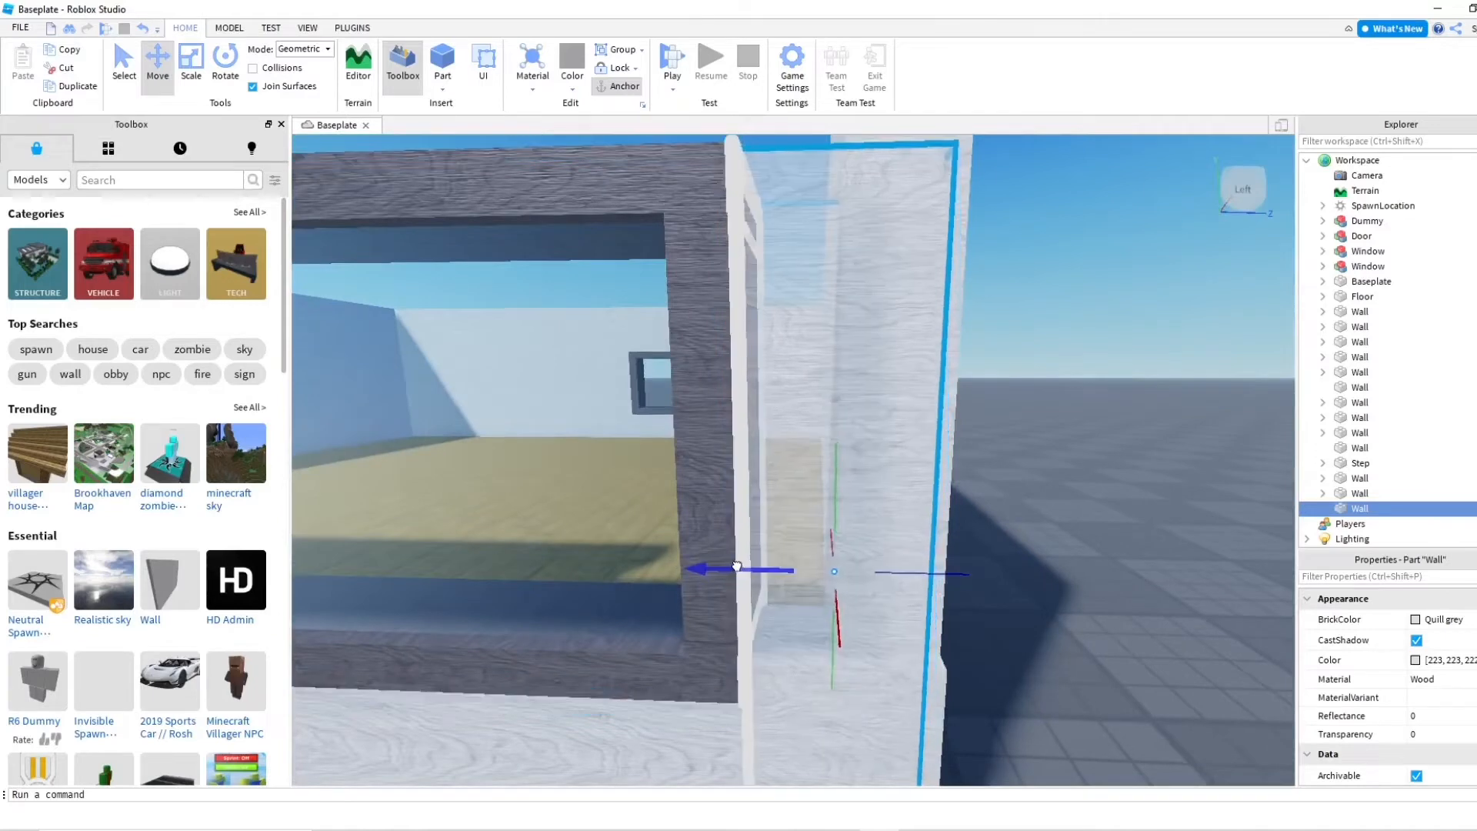
{"action": "scroll", "coordinate": [736, 566], "scroll_direction": "down", "scroll_amount": 5}
{"action": "left_click", "coordinate": [991, 501]}
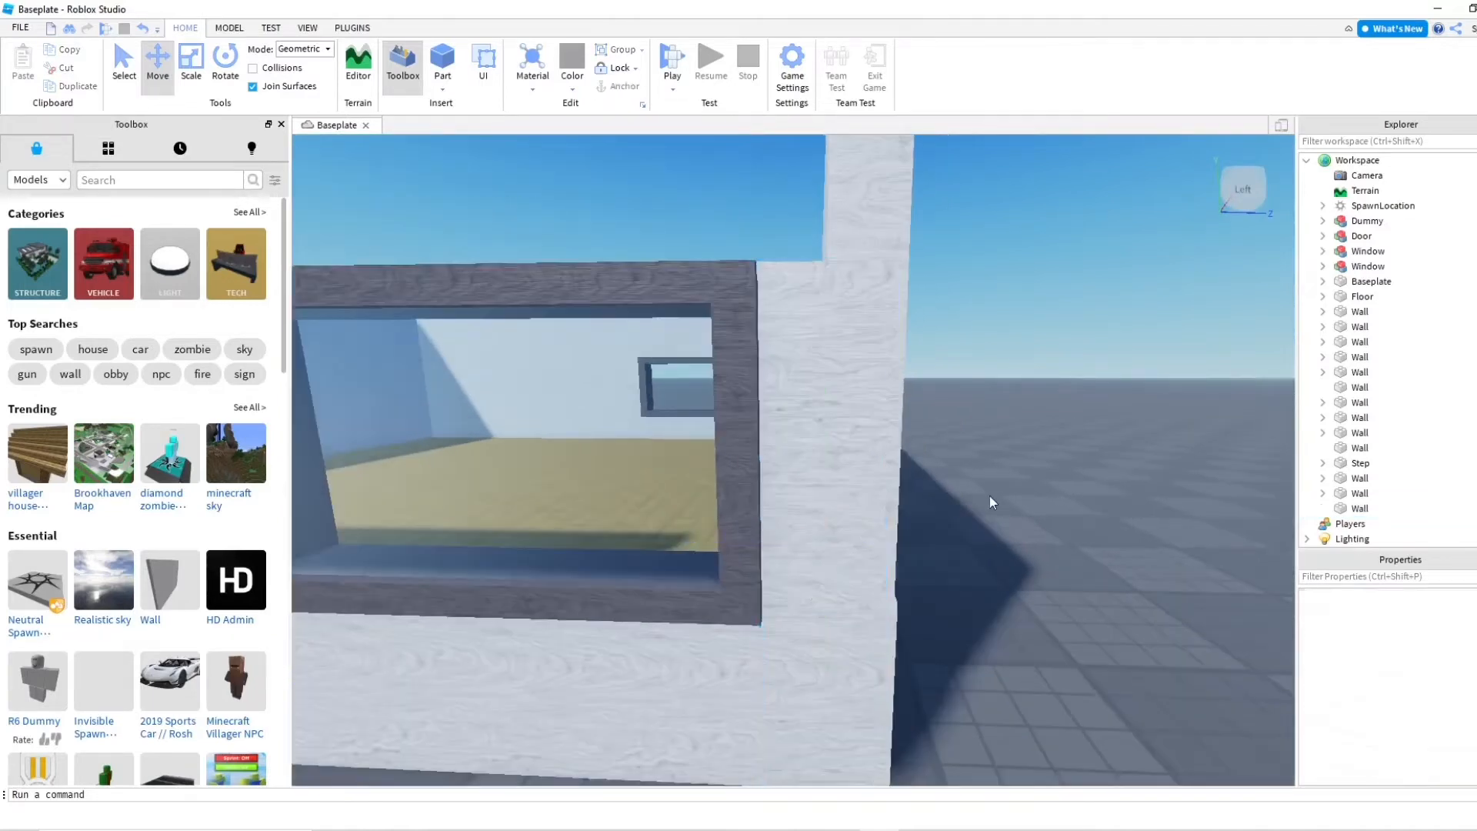
Widen the corner-side pillar outward until it is flush with the side wall
{"action": "scroll", "coordinate": [989, 502], "scroll_direction": "up", "scroll_amount": 3}
{"action": "left_click", "coordinate": [956, 510]}
{"action": "scroll", "coordinate": [847, 467], "scroll_direction": "down", "scroll_amount": 5}
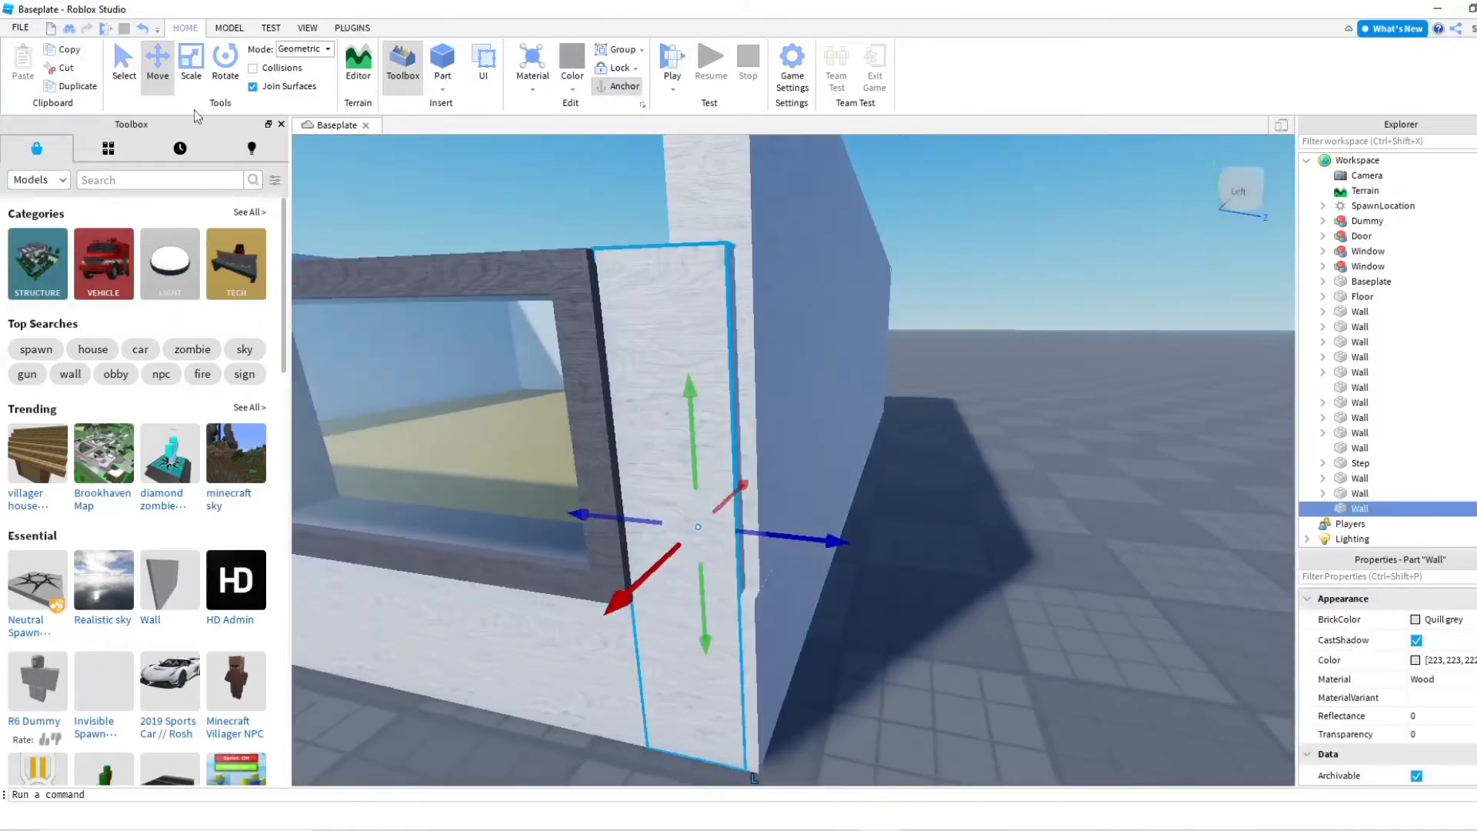
{"action": "left_click", "coordinate": [191, 65]}
{"action": "left_click_drag", "start_coordinate": [784, 533], "coordinate": [800, 540]}
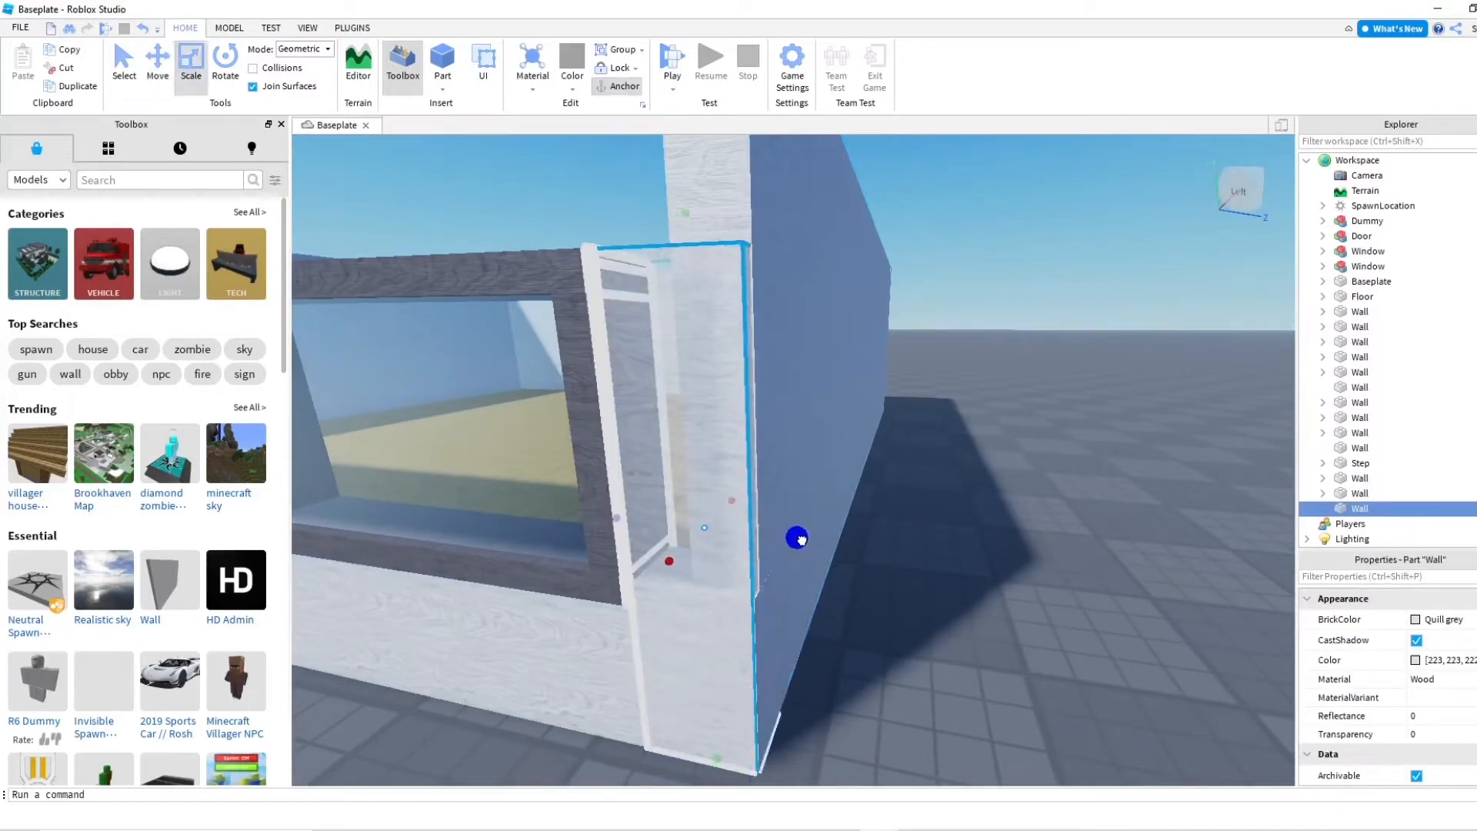
{"action": "scroll", "coordinate": [800, 538], "scroll_direction": "down", "scroll_amount": 8}
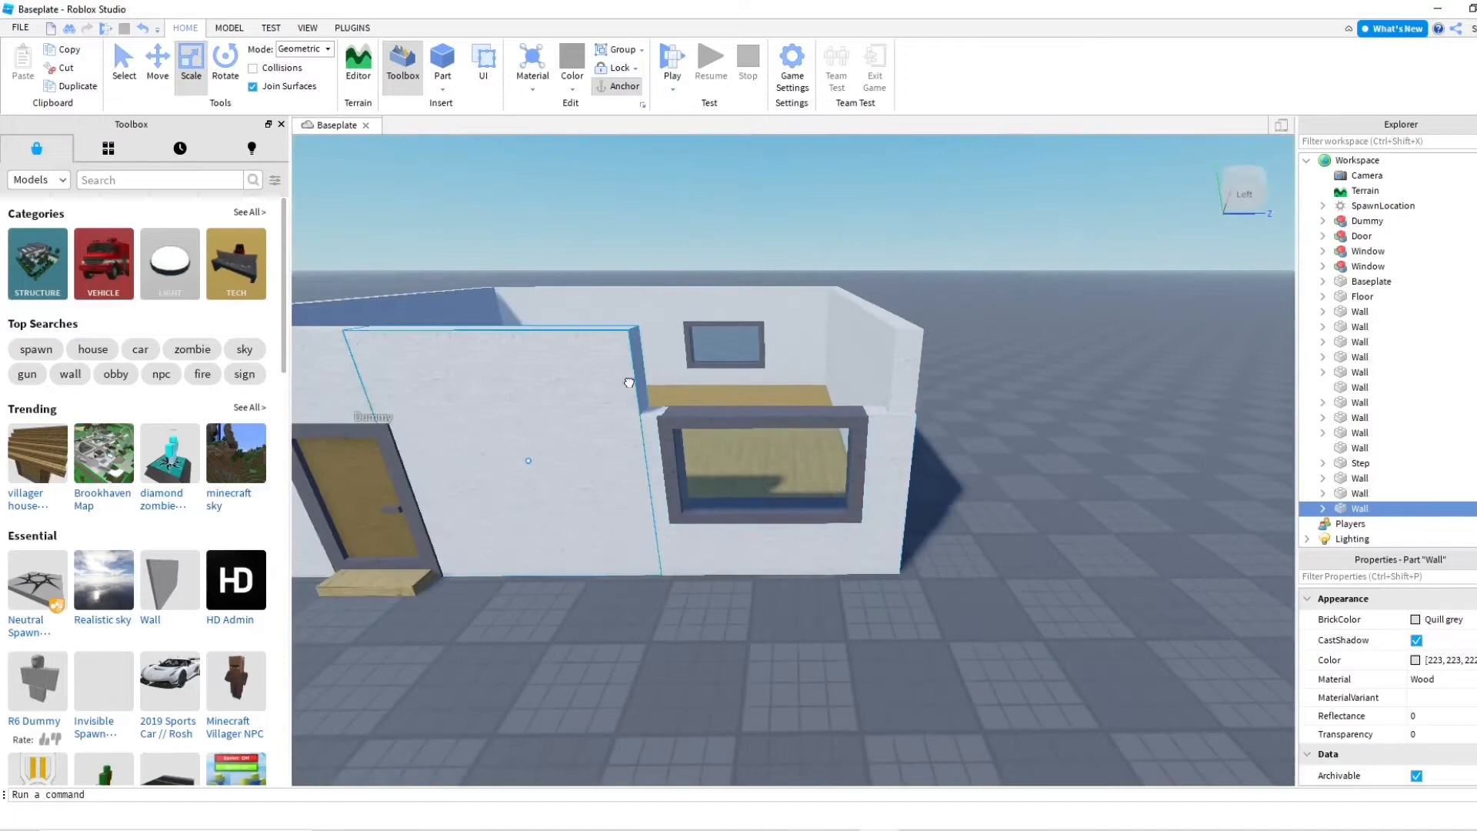
Duplicate the tall front wall beside the door and scale the copy into a strip above the front window, reaching the house corner
{"action": "left_click", "coordinate": [628, 382]}
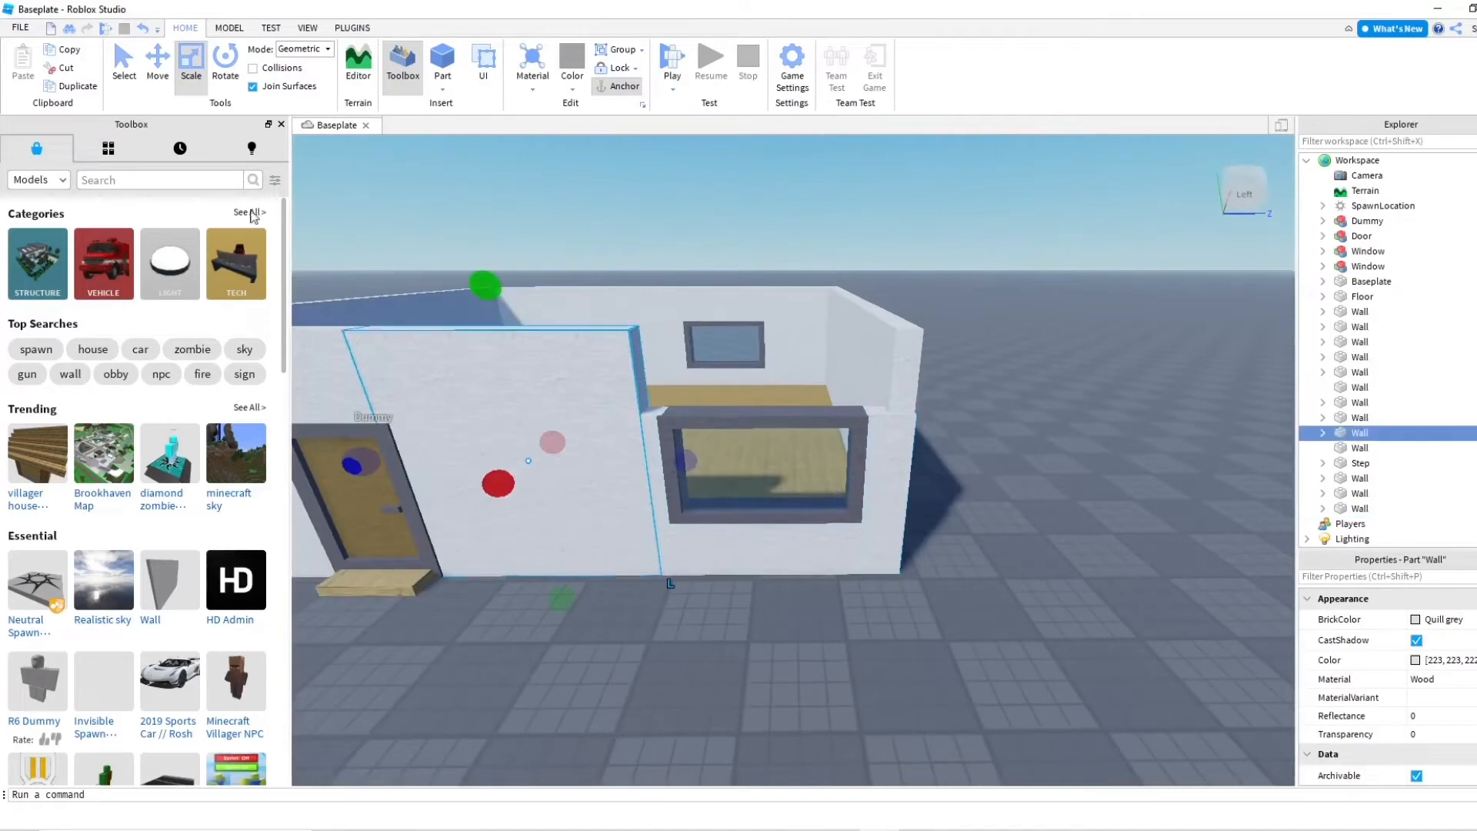
{"action": "left_click", "coordinate": [64, 86]}
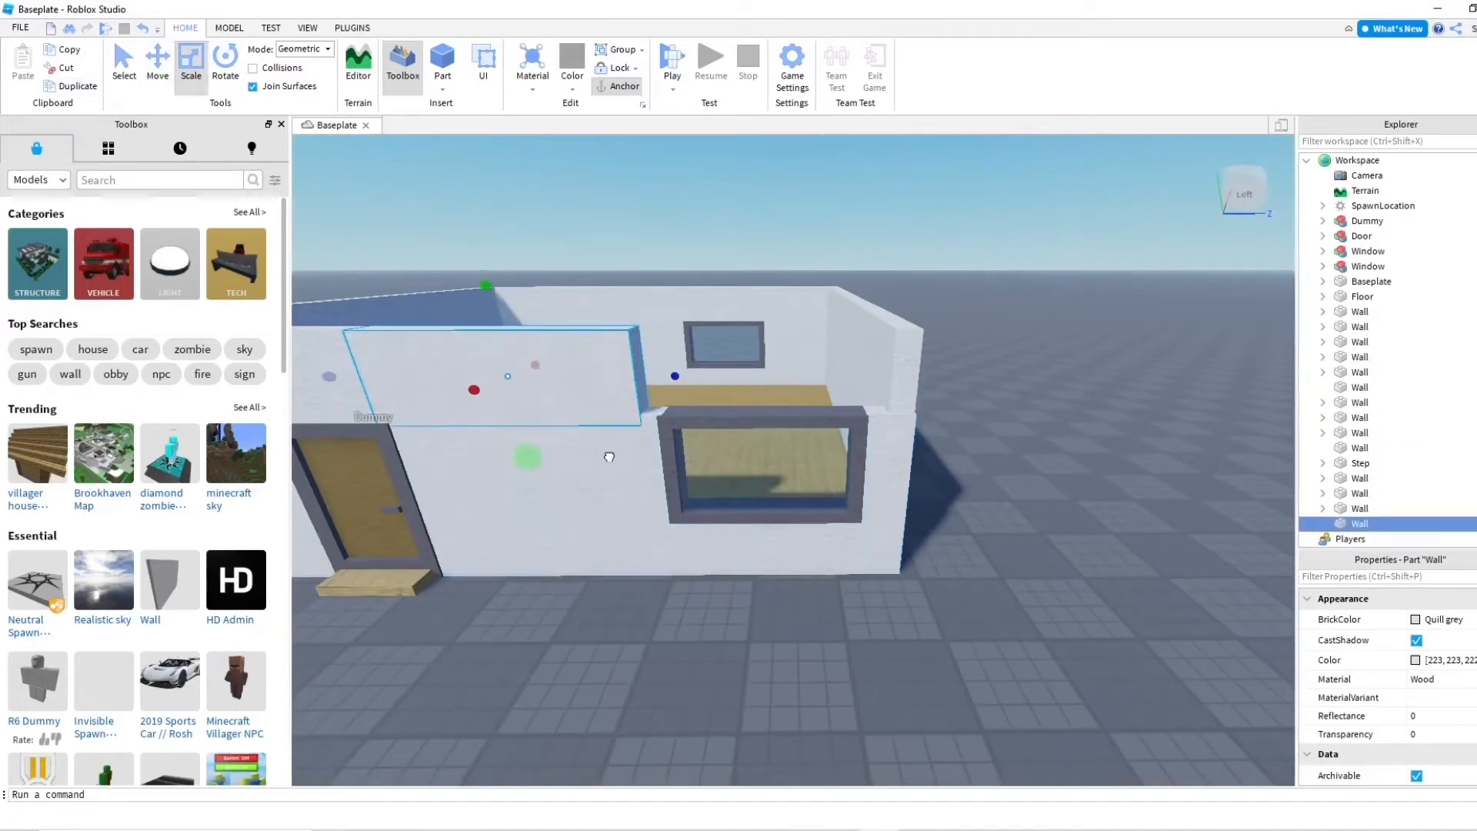
{"action": "left_click_drag", "start_coordinate": [675, 375], "coordinate": [925, 375]}
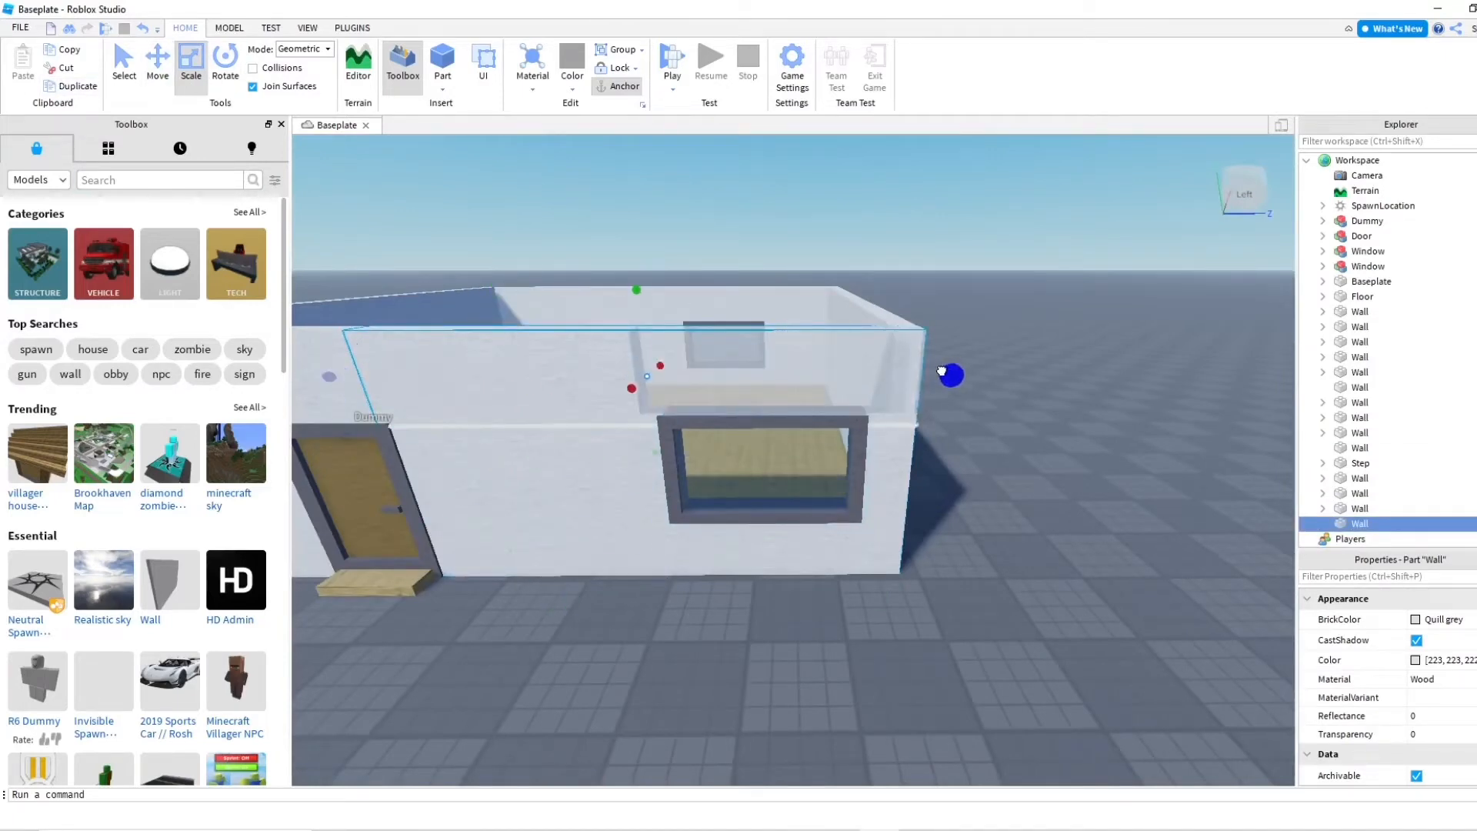
Fit the strip above the front window flush with the side wall and down against the window frame's upper edge
{"action": "right_click_drag", "start_coordinate": [940, 371], "coordinate": [894, 417]}
{"action": "scroll", "coordinate": [894, 417], "scroll_direction": "up", "scroll_amount": 5}
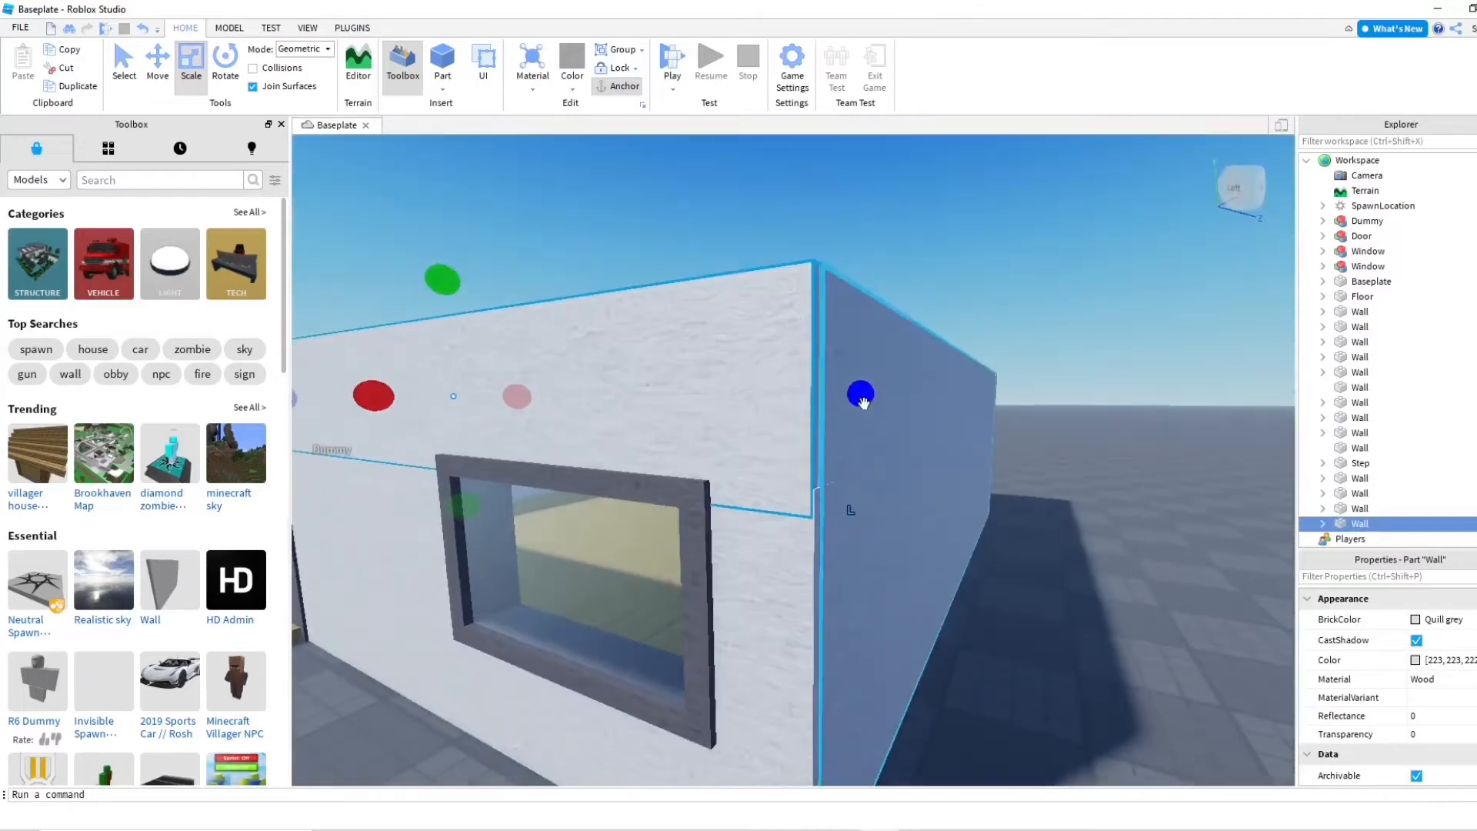
{"action": "left_click_drag", "start_coordinate": [859, 393], "coordinate": [862, 394]}
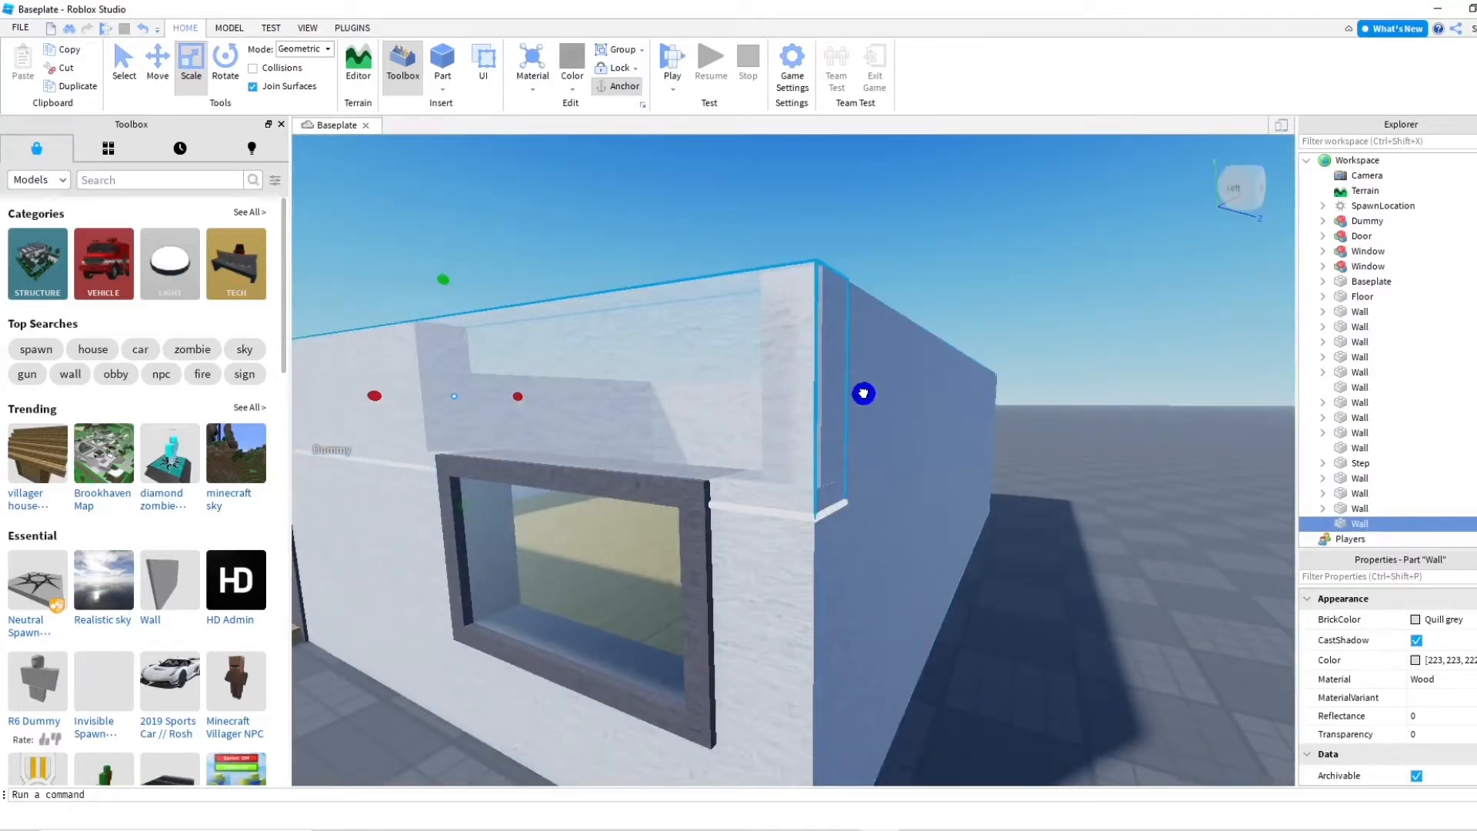
{"action": "right_click_drag", "start_coordinate": [863, 393], "coordinate": [861, 394]}
{"action": "scroll", "coordinate": [846, 492], "scroll_direction": "up", "scroll_amount": 5}
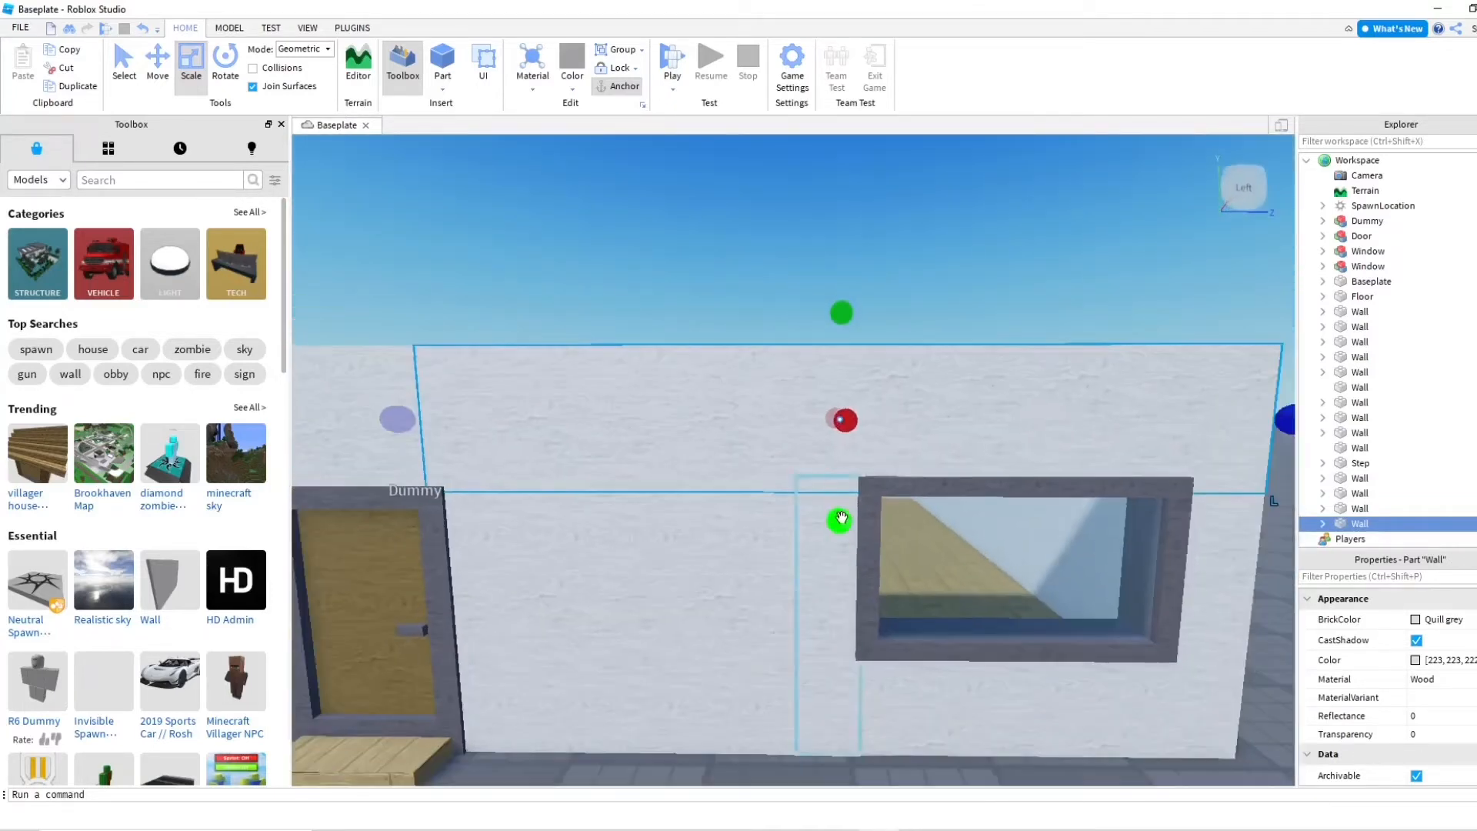
{"action": "left_click_drag", "start_coordinate": [841, 517], "coordinate": [842, 508]}
{"action": "scroll", "coordinate": [843, 507], "scroll_direction": "down", "scroll_amount": 10}
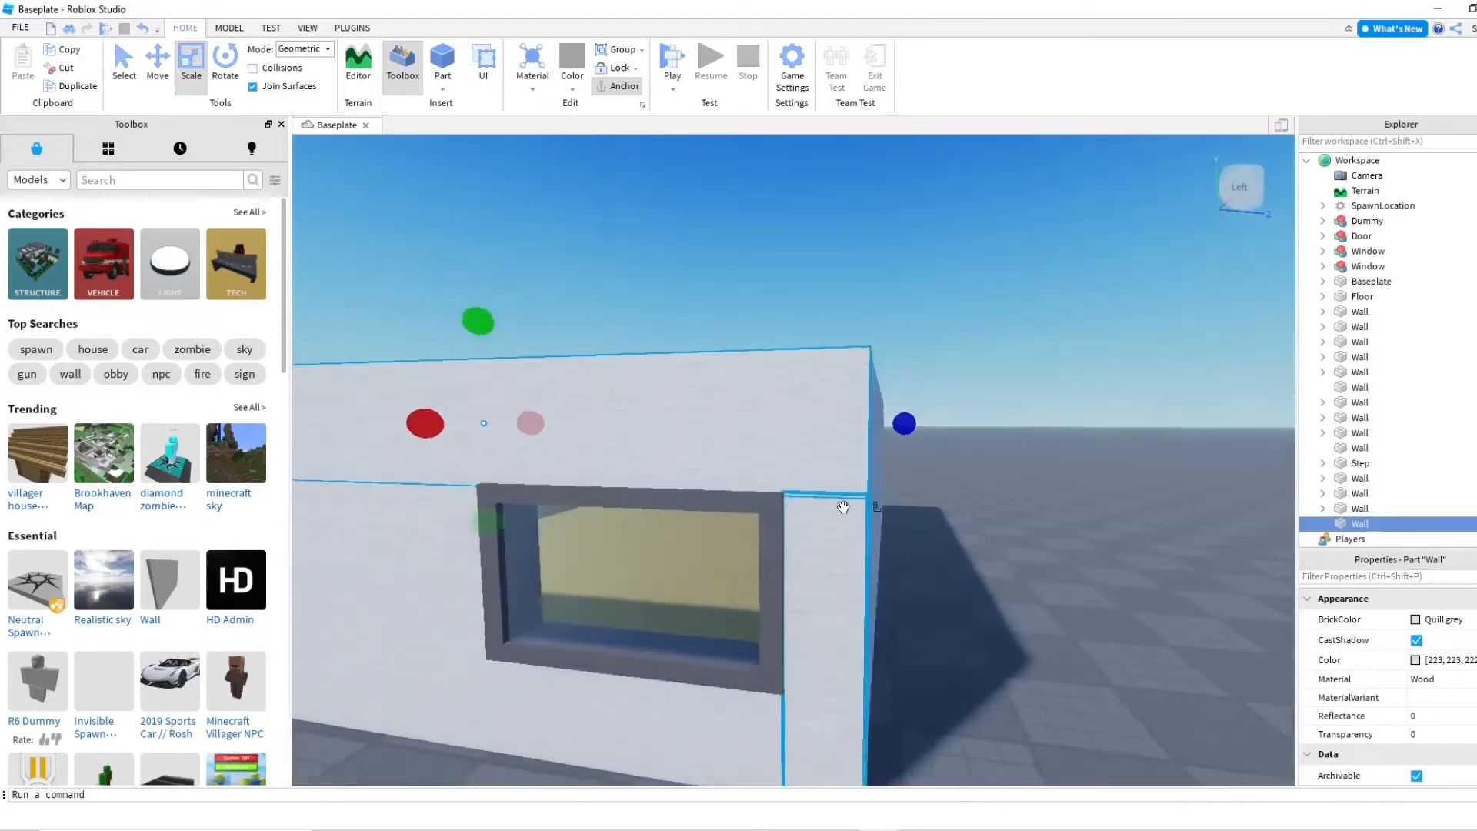
{"action": "left_click", "coordinate": [967, 441]}
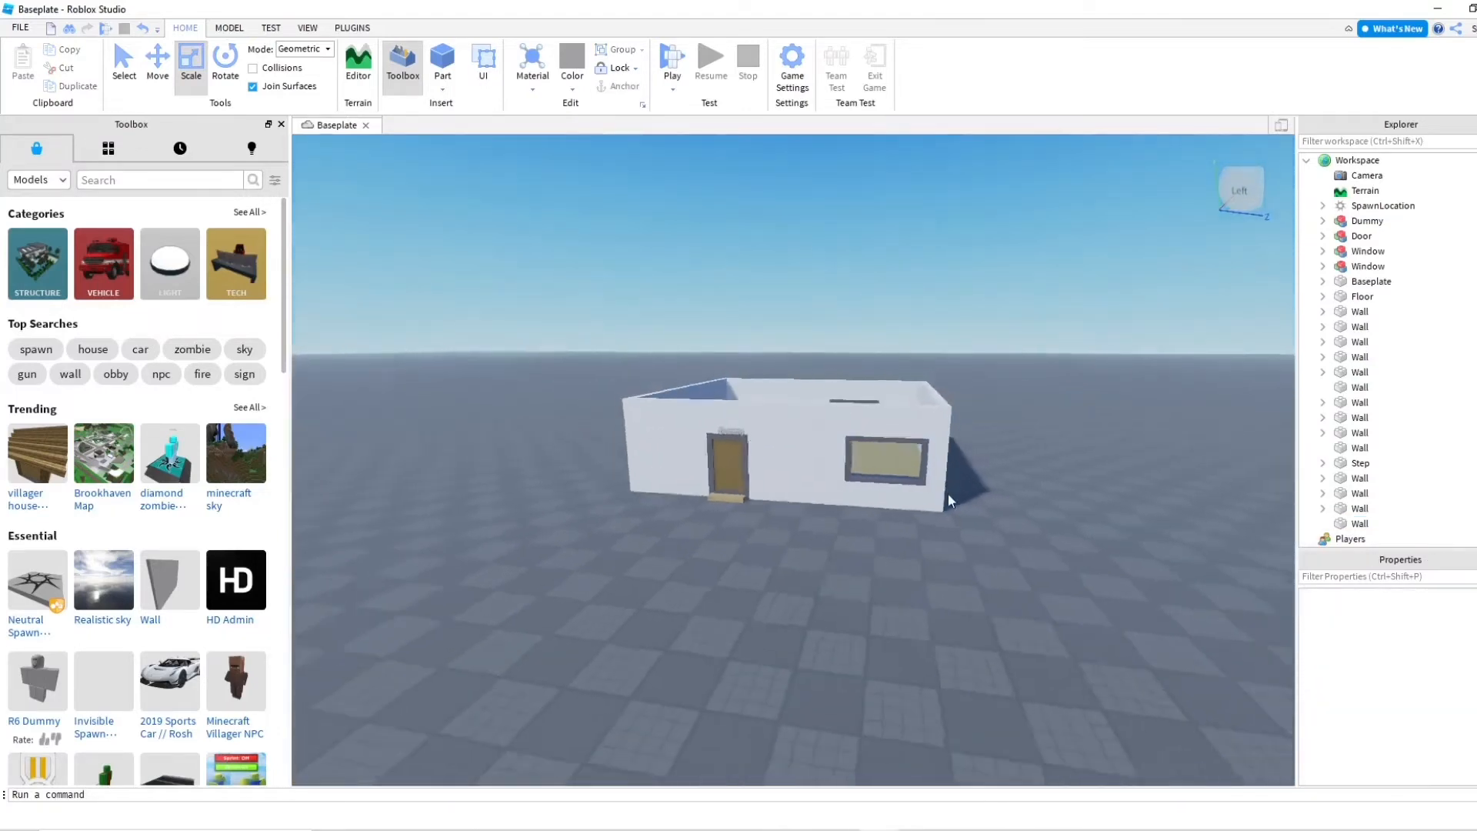
Duplicate the far side wall as a part named Ceiling and set its BrickColor to Lily white
{"action": "scroll", "coordinate": [943, 504], "scroll_direction": "up", "scroll_amount": 10}
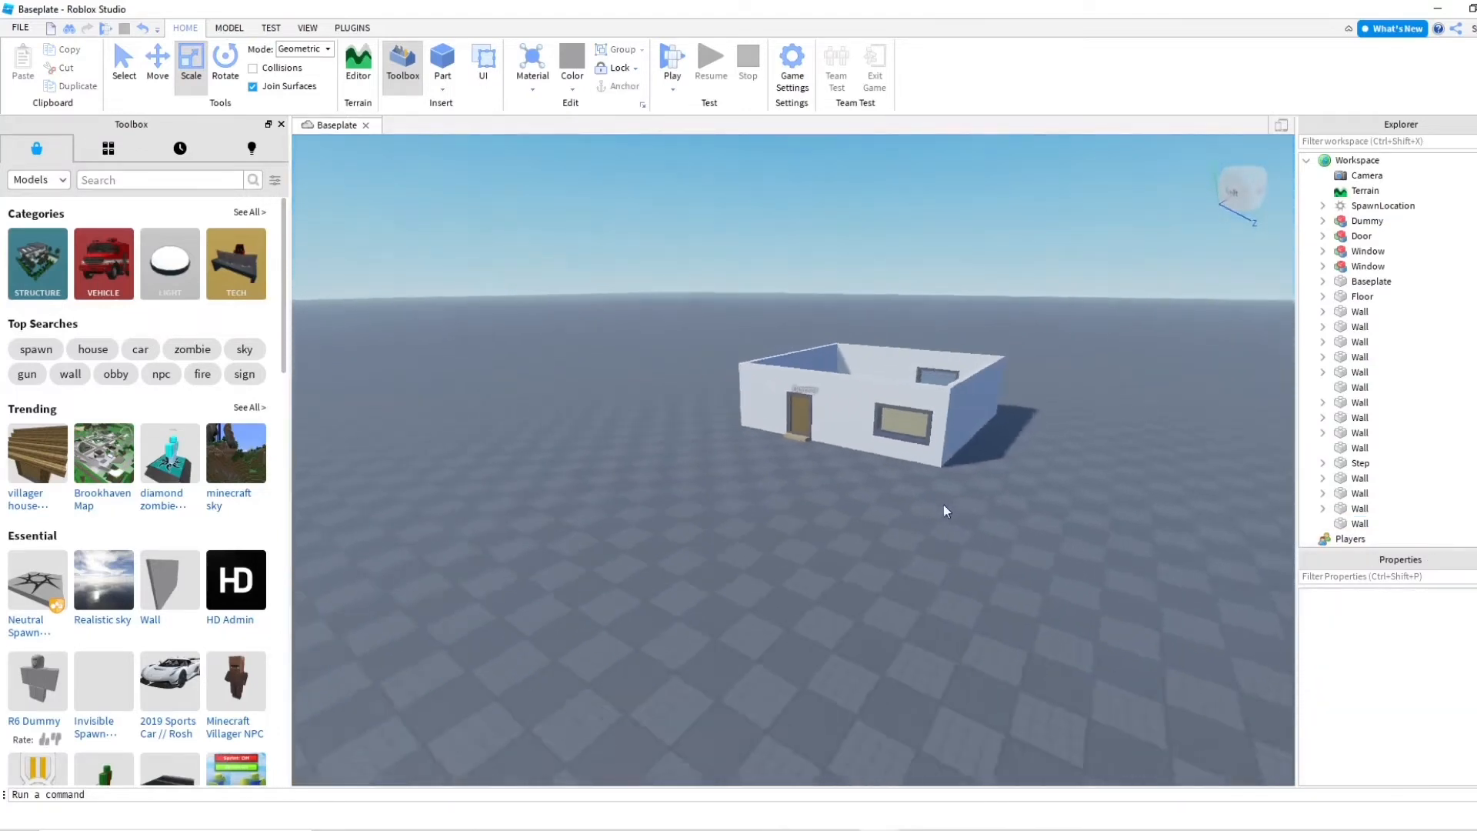
{"action": "scroll", "coordinate": [943, 505], "scroll_direction": "down", "scroll_amount": 10}
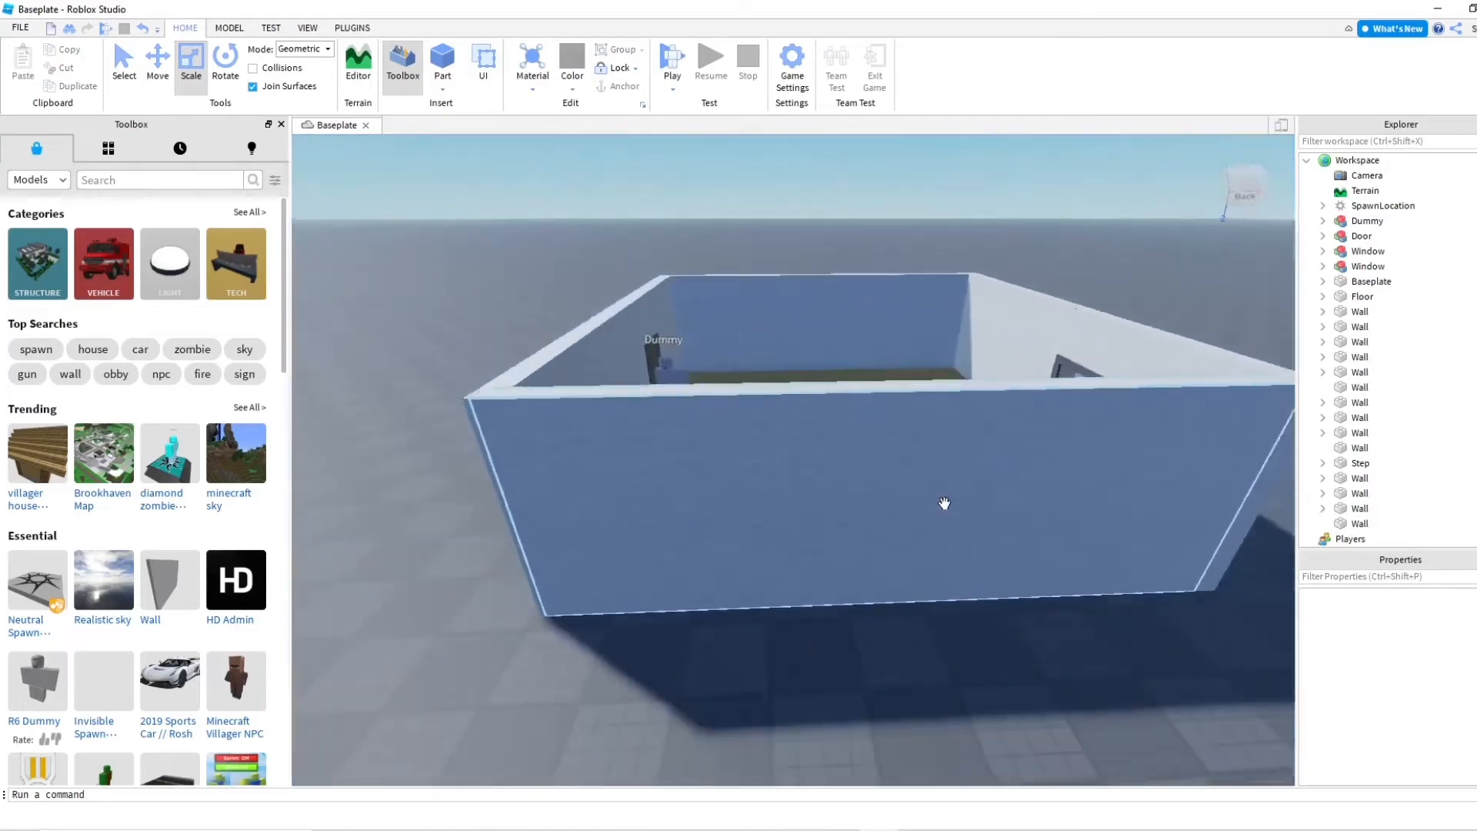
{"action": "right_click_drag", "start_coordinate": [943, 505], "coordinate": [943, 505]}
{"action": "scroll", "coordinate": [943, 504], "scroll_direction": "up", "scroll_amount": 8}
{"action": "left_click", "coordinate": [900, 440]}
{"action": "key", "text": "f"}
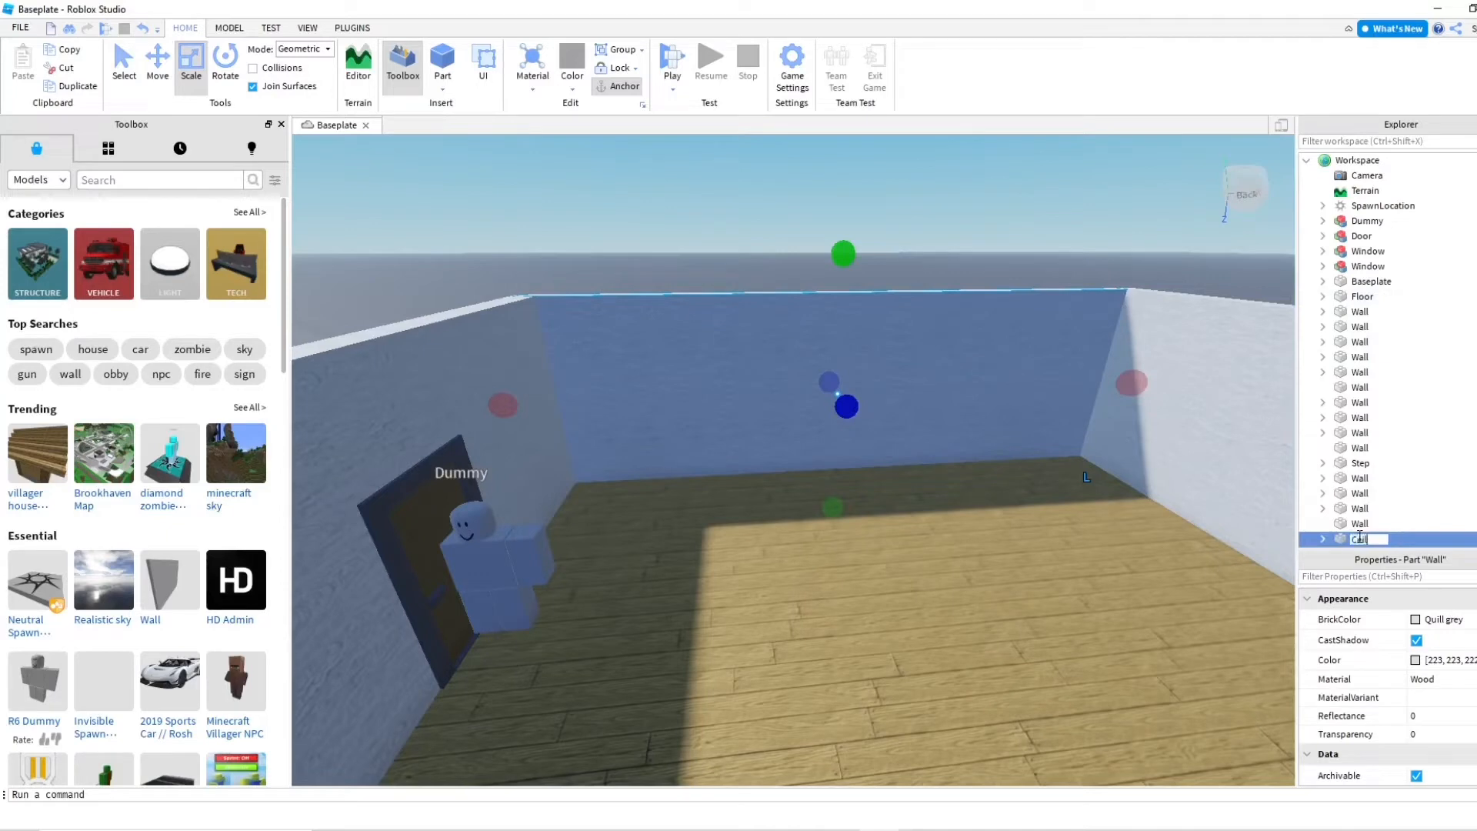
{"action": "left_click", "coordinate": [1434, 622]}
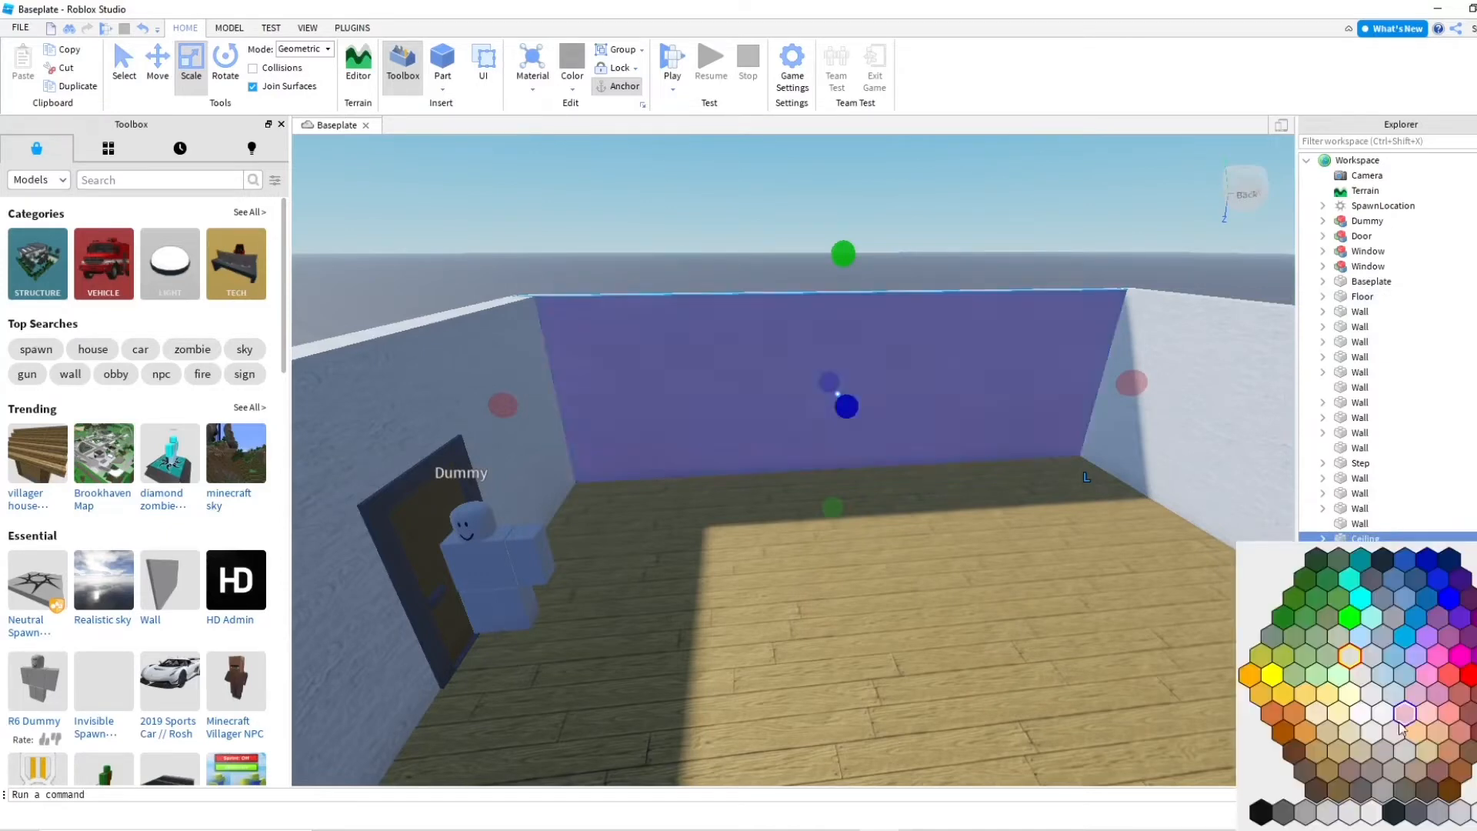
{"action": "left_click", "coordinate": [1305, 812]}
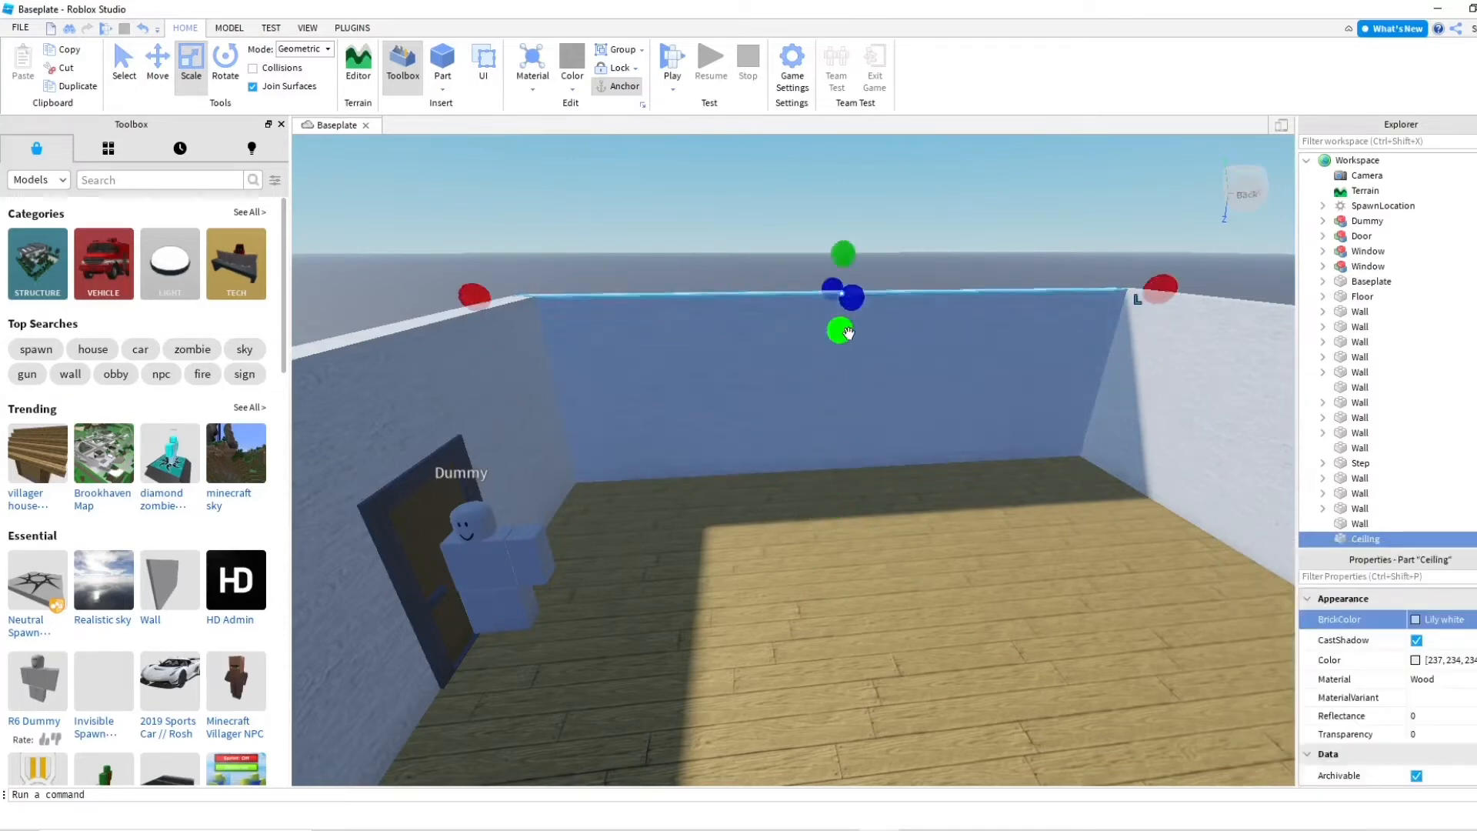
Scale the Ceiling part into a thin slab that covers the whole house along the tops of the walls
{"action": "left_click_drag", "start_coordinate": [852, 306], "coordinate": [906, 356]}
{"action": "right_click_drag", "start_coordinate": [852, 305], "coordinate": [907, 356]}
{"action": "scroll", "coordinate": [907, 356], "scroll_direction": "down", "scroll_amount": 5}
{"action": "left_click_drag", "start_coordinate": [907, 357], "coordinate": [1010, 433]}
{"action": "right_click_drag", "start_coordinate": [1011, 433], "coordinate": [1002, 436]}
{"action": "scroll", "coordinate": [1002, 436], "scroll_direction": "down", "scroll_amount": 3}
{"action": "right_click_drag", "start_coordinate": [1021, 378], "coordinate": [1040, 355]}
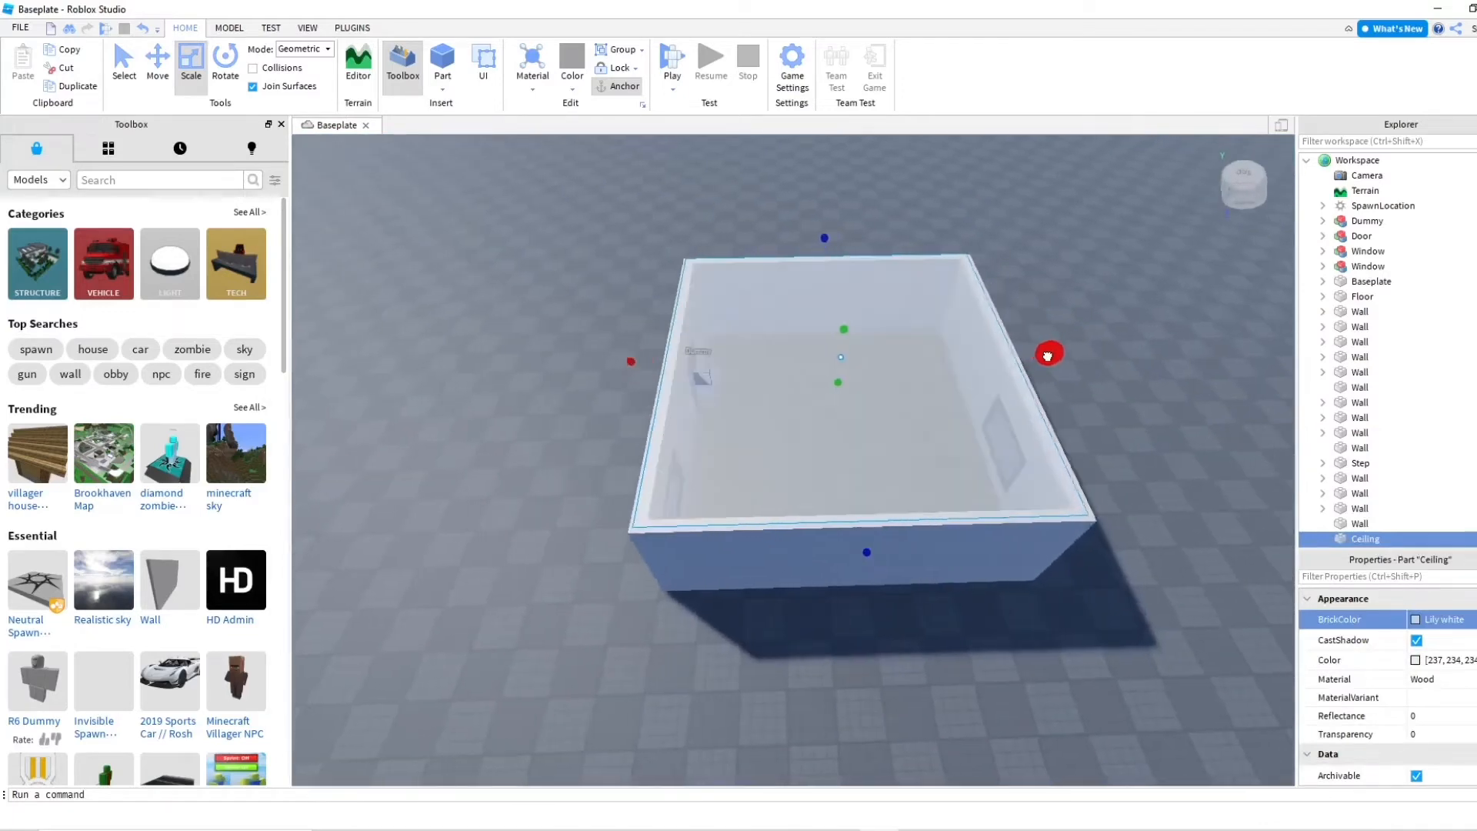
Set the ceiling's material to Plastic
{"action": "scroll", "coordinate": [966, 422], "scroll_direction": "up", "scroll_amount": 10}
{"action": "right_click_drag", "start_coordinate": [969, 422], "coordinate": [883, 379]}
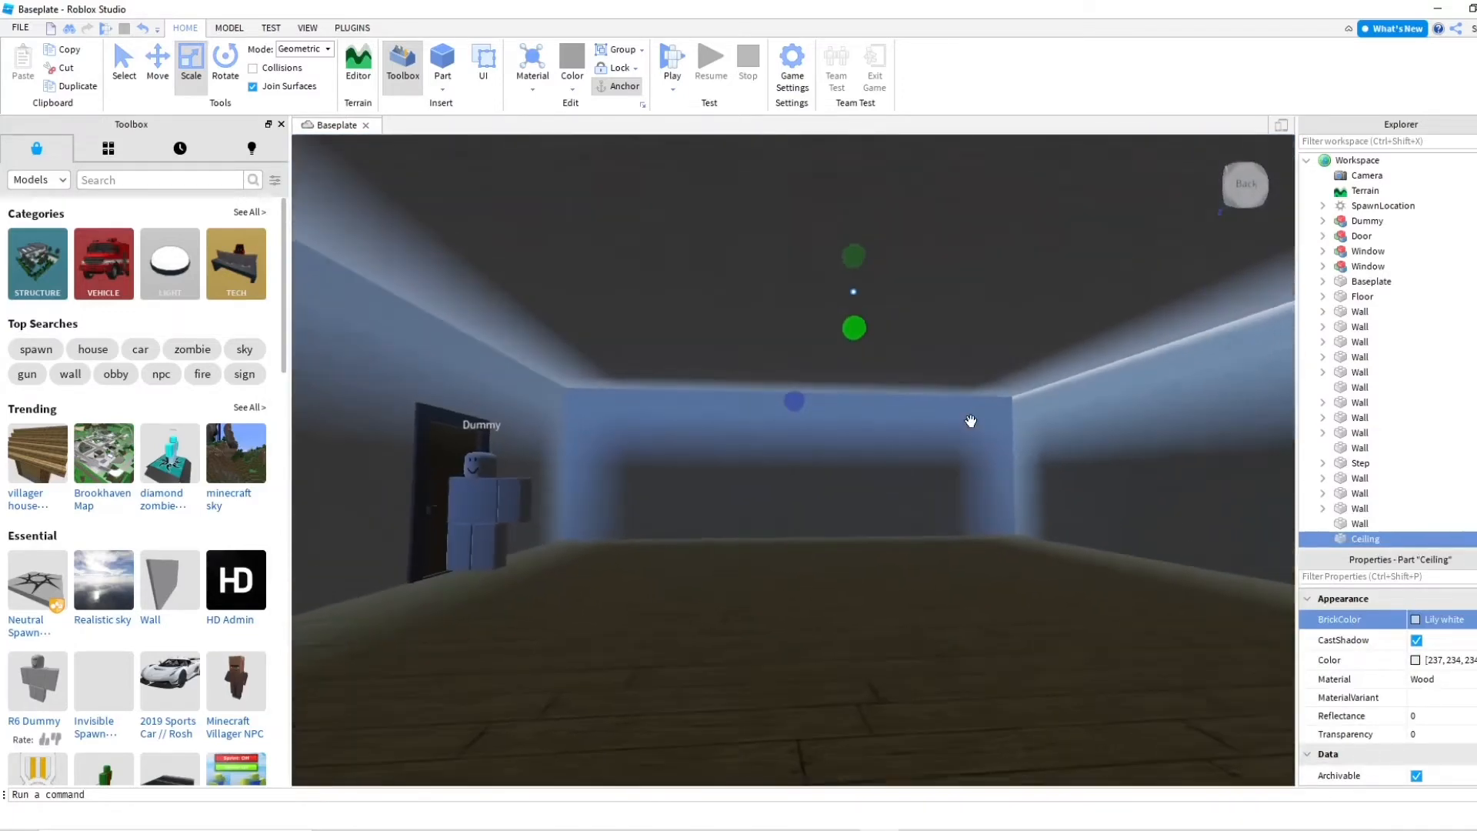
{"action": "left_click_drag", "start_coordinate": [869, 381], "coordinate": [869, 382]}
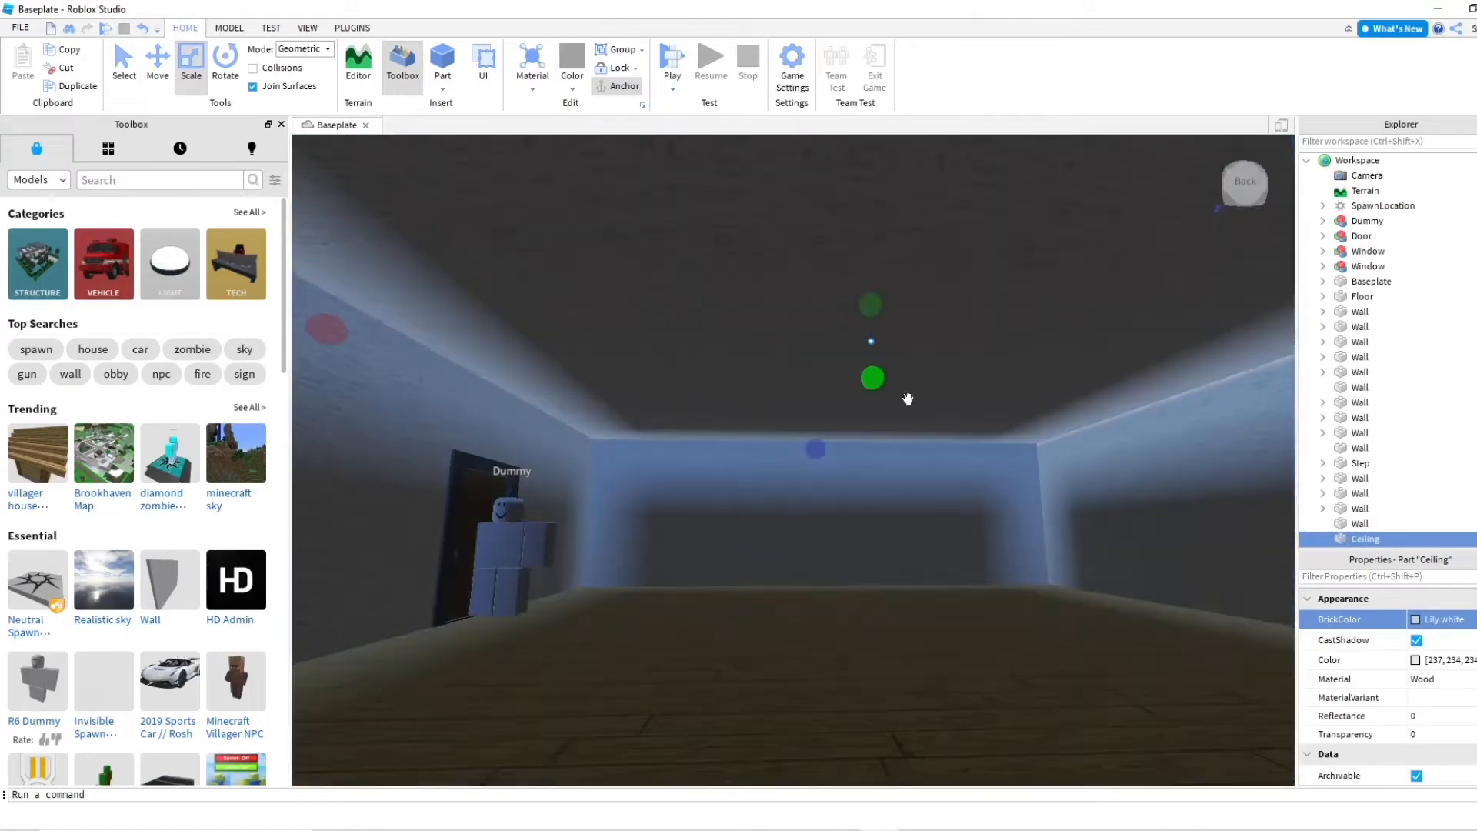
{"action": "left_click", "coordinate": [1433, 680]}
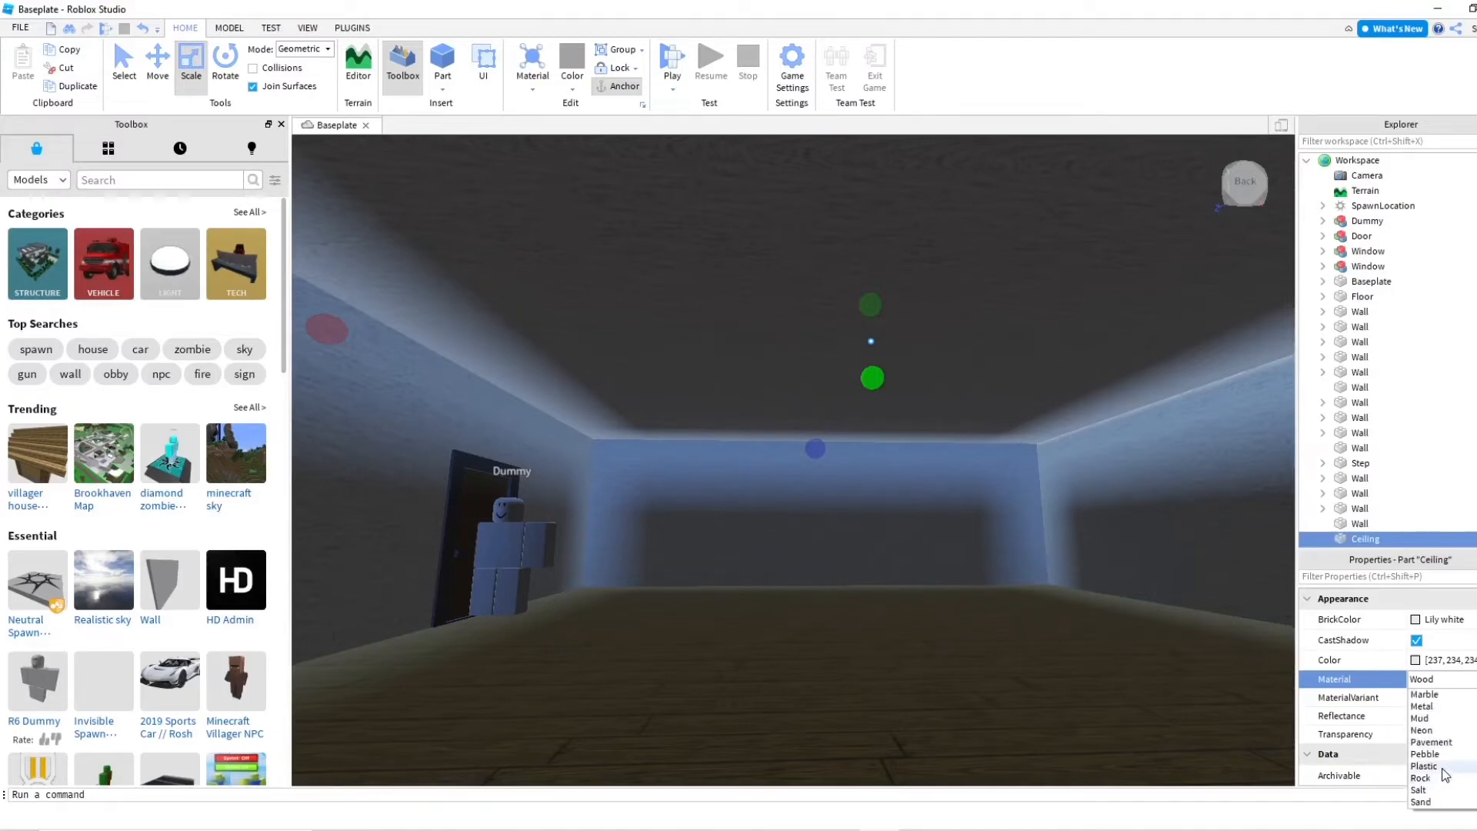
{"action": "left_click", "coordinate": [1441, 768]}
Insert a block part on the house floor and rename it light
{"action": "right_click_drag", "start_coordinate": [1048, 586], "coordinate": [1101, 597]}
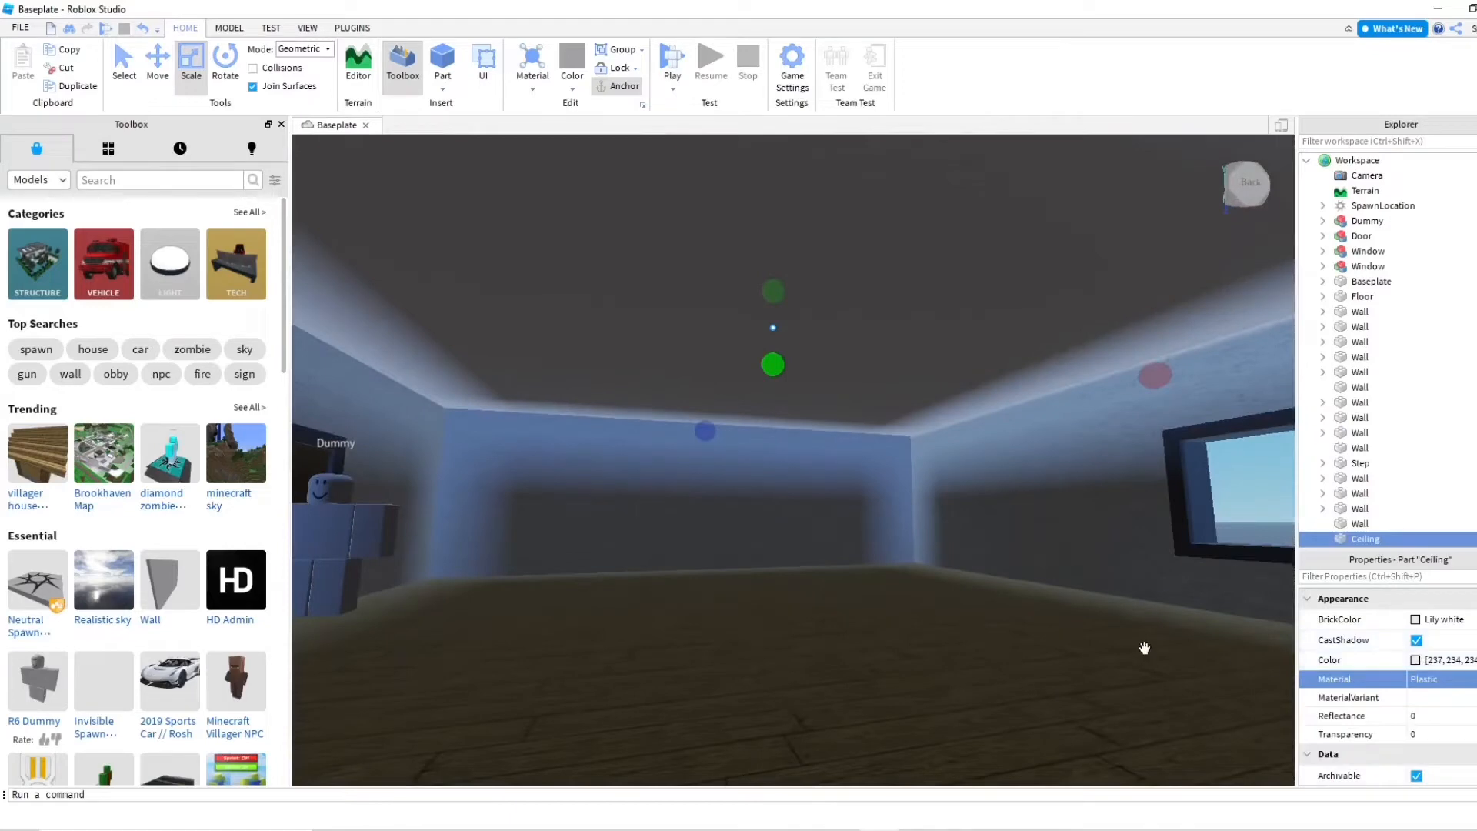
{"action": "key", "text": "w"}
{"action": "mouse_move", "coordinate": [1144, 648]}
{"action": "right_mouse_down"}
{"action": "mouse_move", "coordinate": [1100, 645]}
{"action": "mouse_move", "coordinate": [1147, 640]}
{"action": "right_mouse_up"}
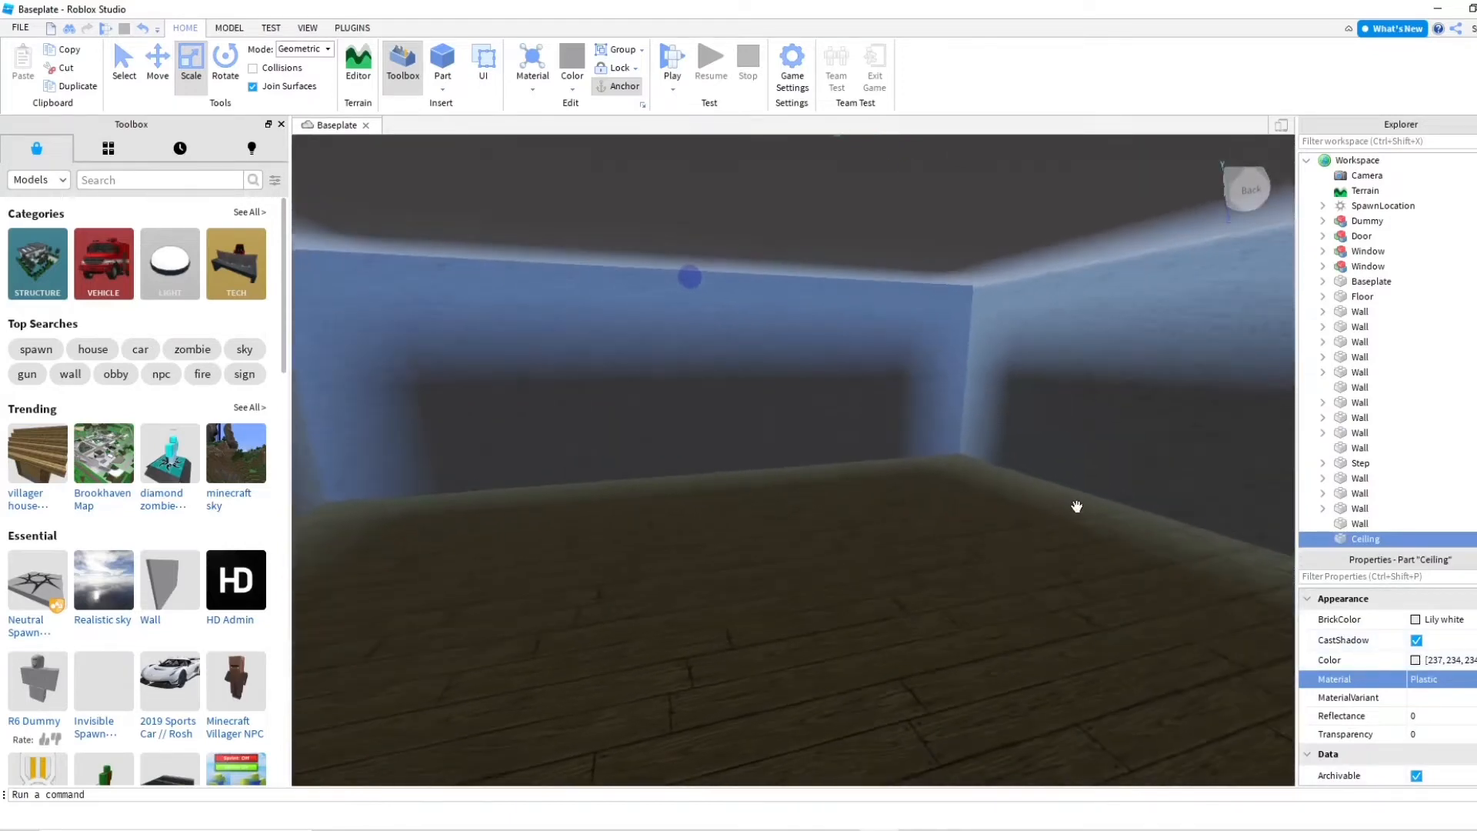
{"action": "scroll", "coordinate": [1073, 505], "scroll_direction": "down", "scroll_amount": 6}
{"action": "right_click_drag", "start_coordinate": [1076, 506], "coordinate": [1000, 504]}
{"action": "scroll", "coordinate": [1074, 505], "scroll_direction": "up", "scroll_amount": 2}
{"action": "left_click", "coordinate": [1116, 515]}
{"action": "right_click_drag", "start_coordinate": [1115, 509], "coordinate": [1107, 500]}
{"action": "scroll", "coordinate": [1099, 503], "scroll_direction": "up", "scroll_amount": 6}
{"action": "left_click", "coordinate": [443, 60]}
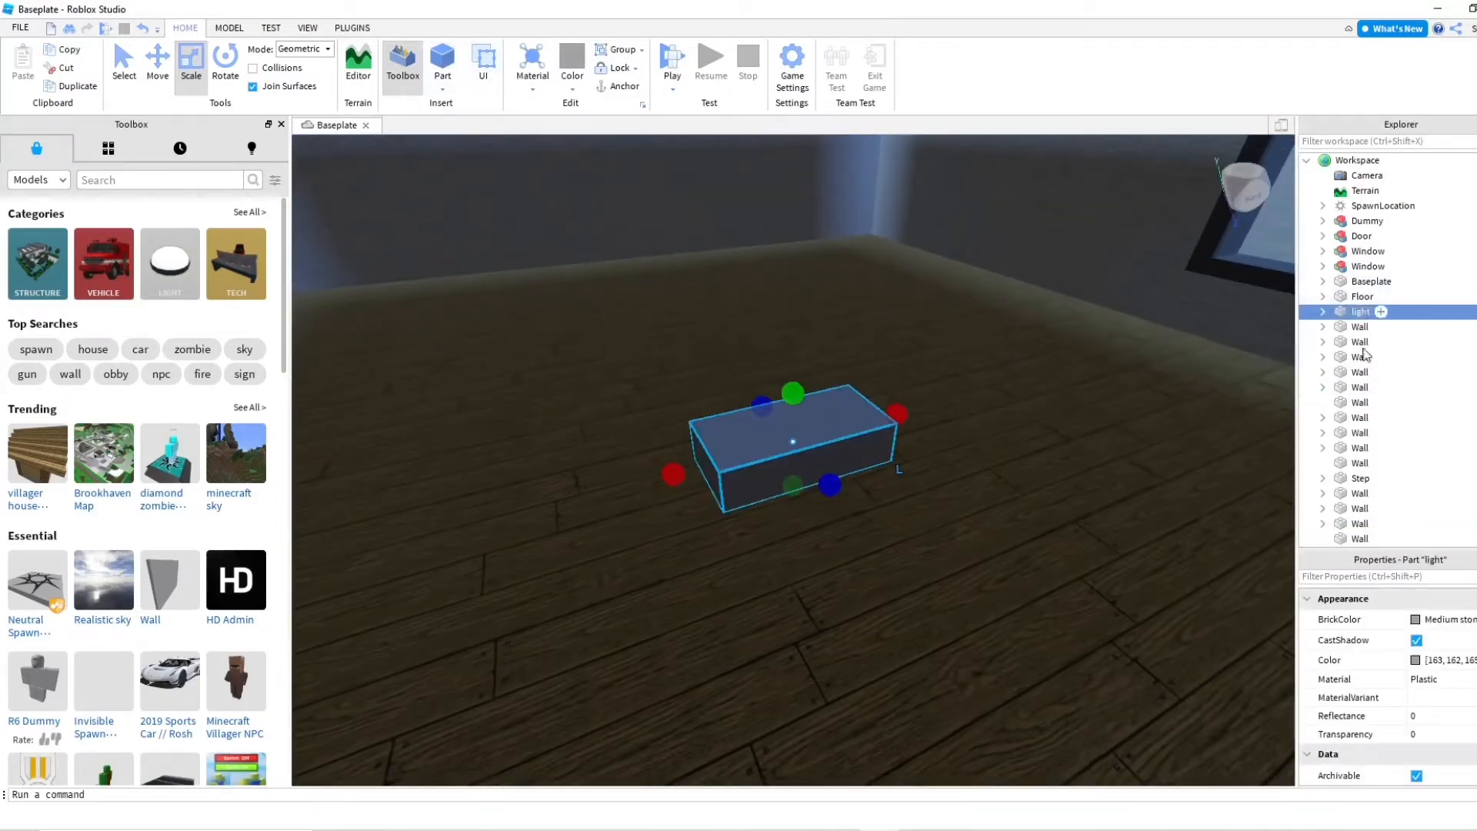
Set the light part's Transparency to 1 and turn off its CanTouch property
{"action": "left_click", "coordinate": [1439, 735]}
{"action": "type", "text": "1"}
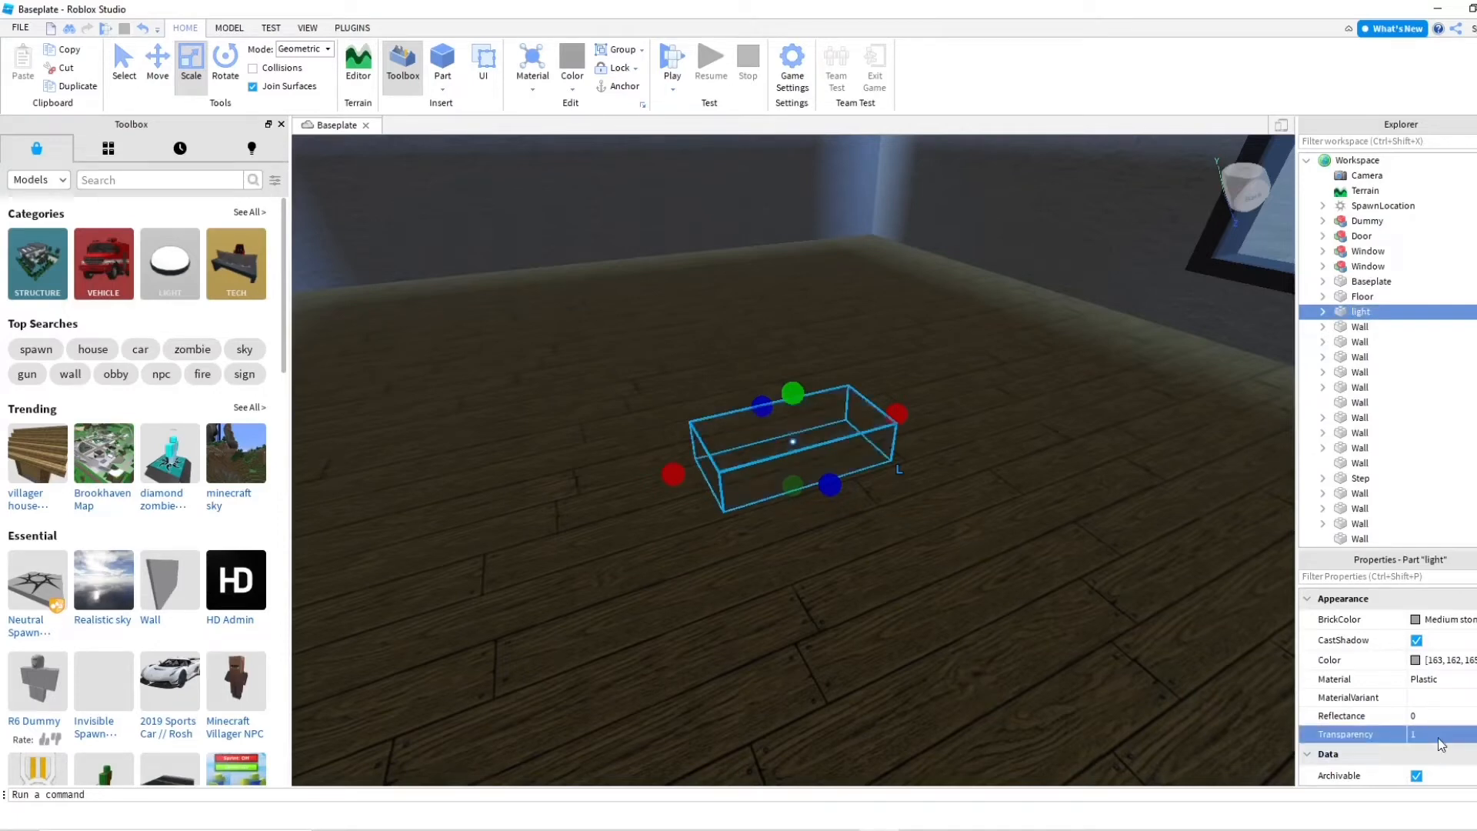
{"action": "scroll", "coordinate": [1436, 738], "scroll_direction": "down", "scroll_amount": 10}
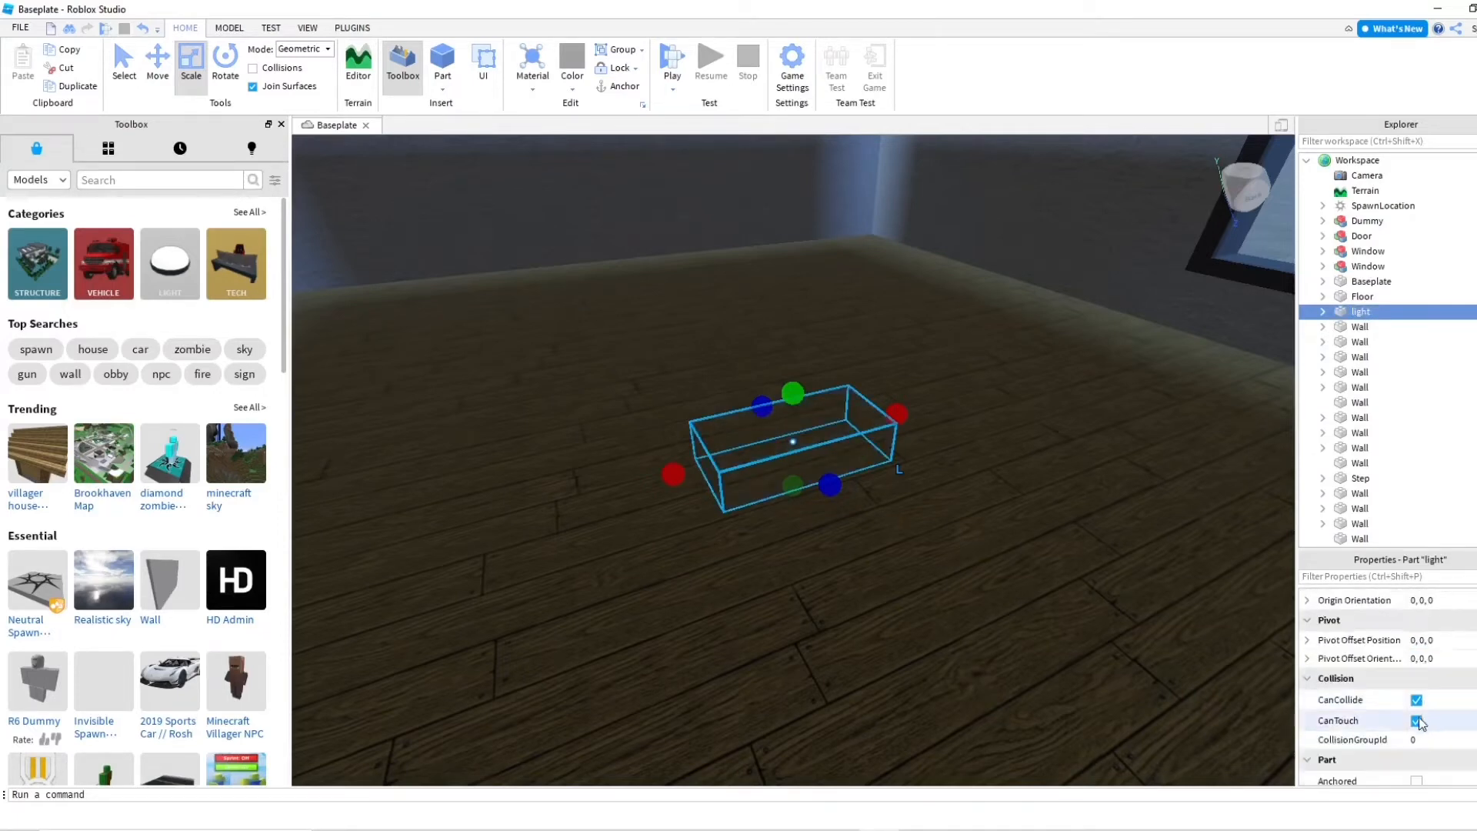
{"action": "right_click", "coordinate": [1358, 315]}
{"action": "left_click", "coordinate": [1368, 627]}
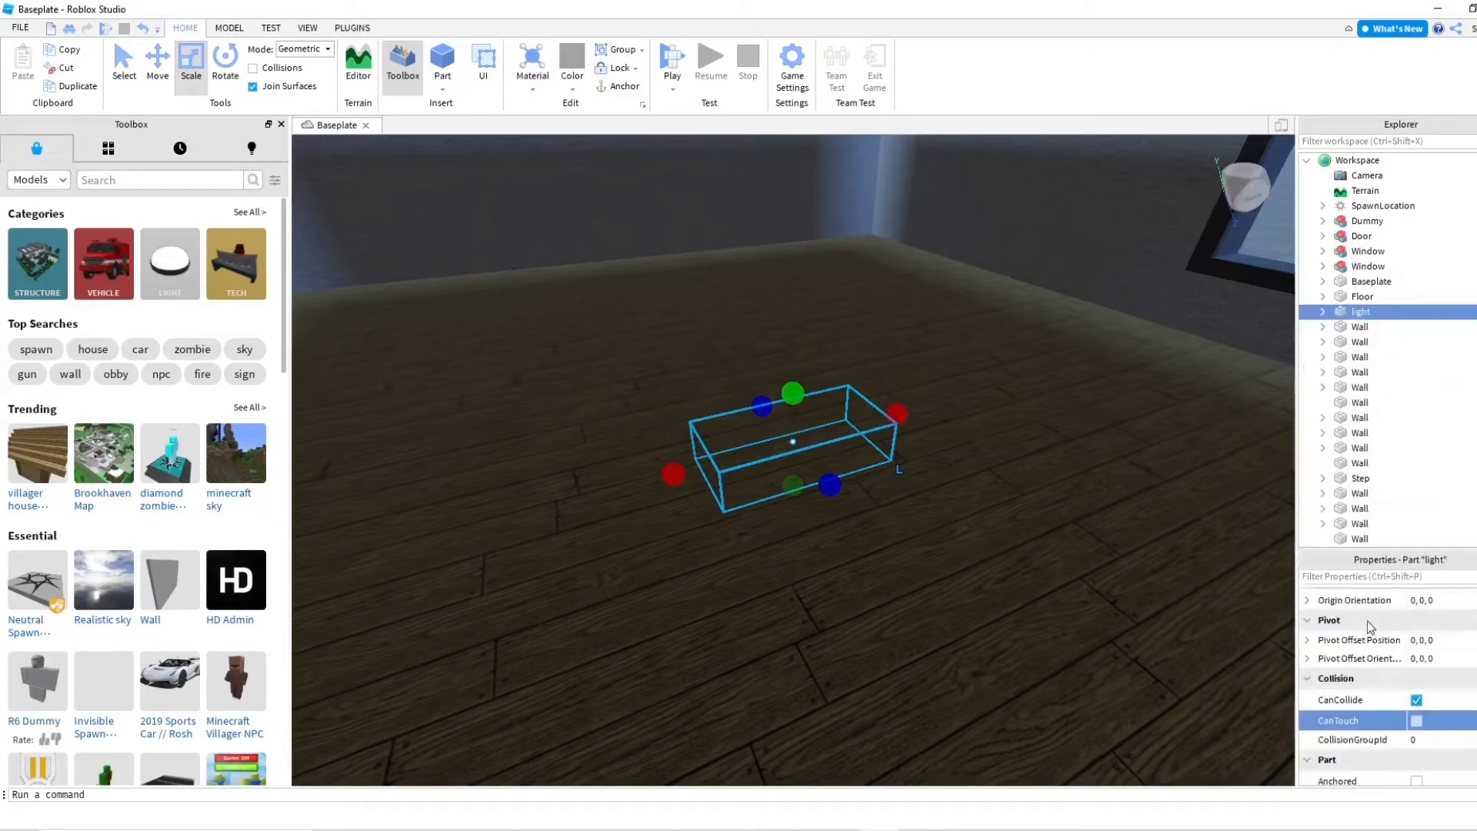
Add a PointLight inside the light part and set its Range to 20
{"action": "right_click", "coordinate": [1339, 316]}
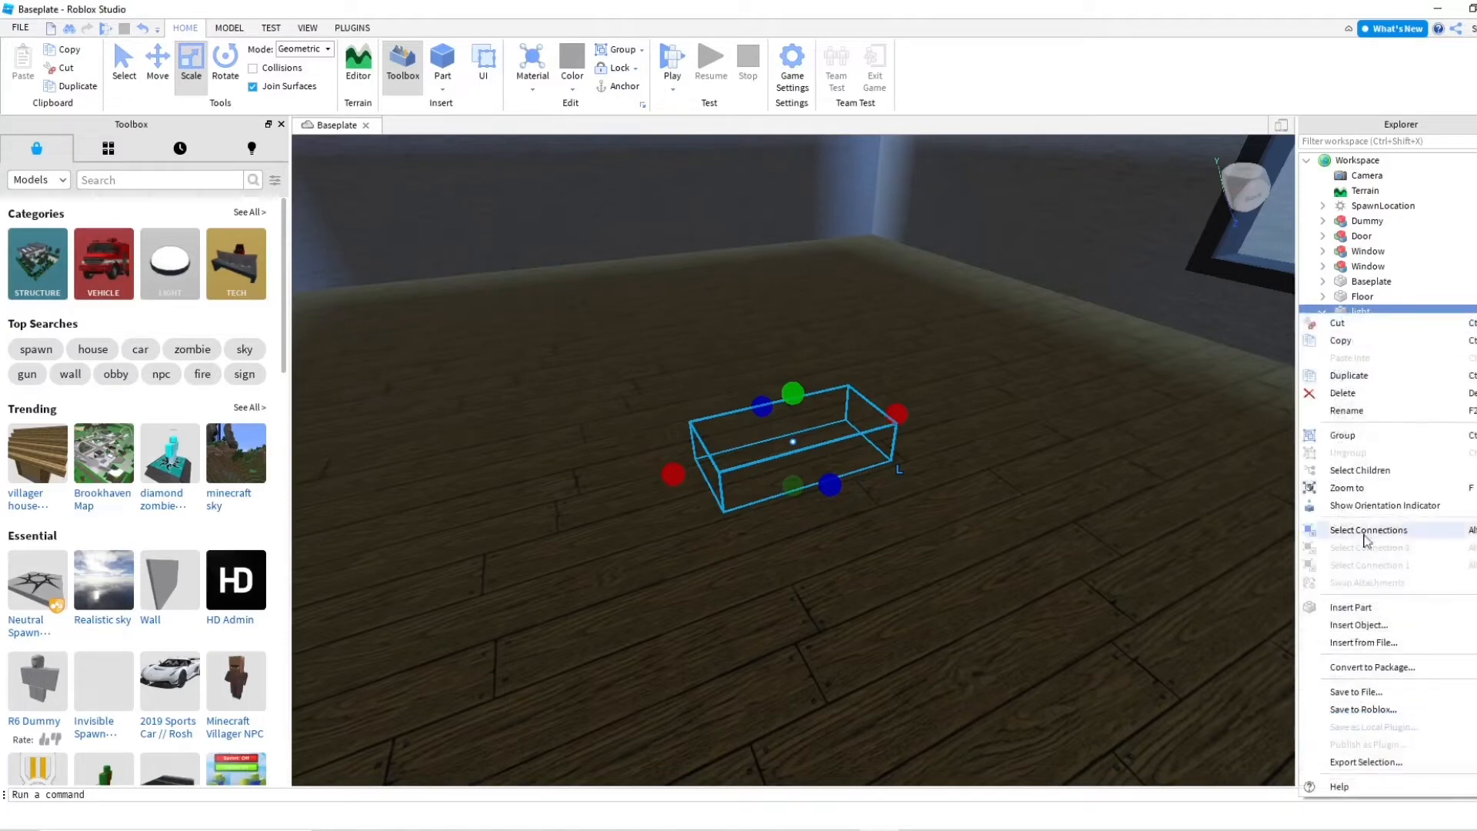
{"action": "left_click", "coordinate": [1353, 608]}
{"action": "left_click", "coordinate": [1350, 496]}
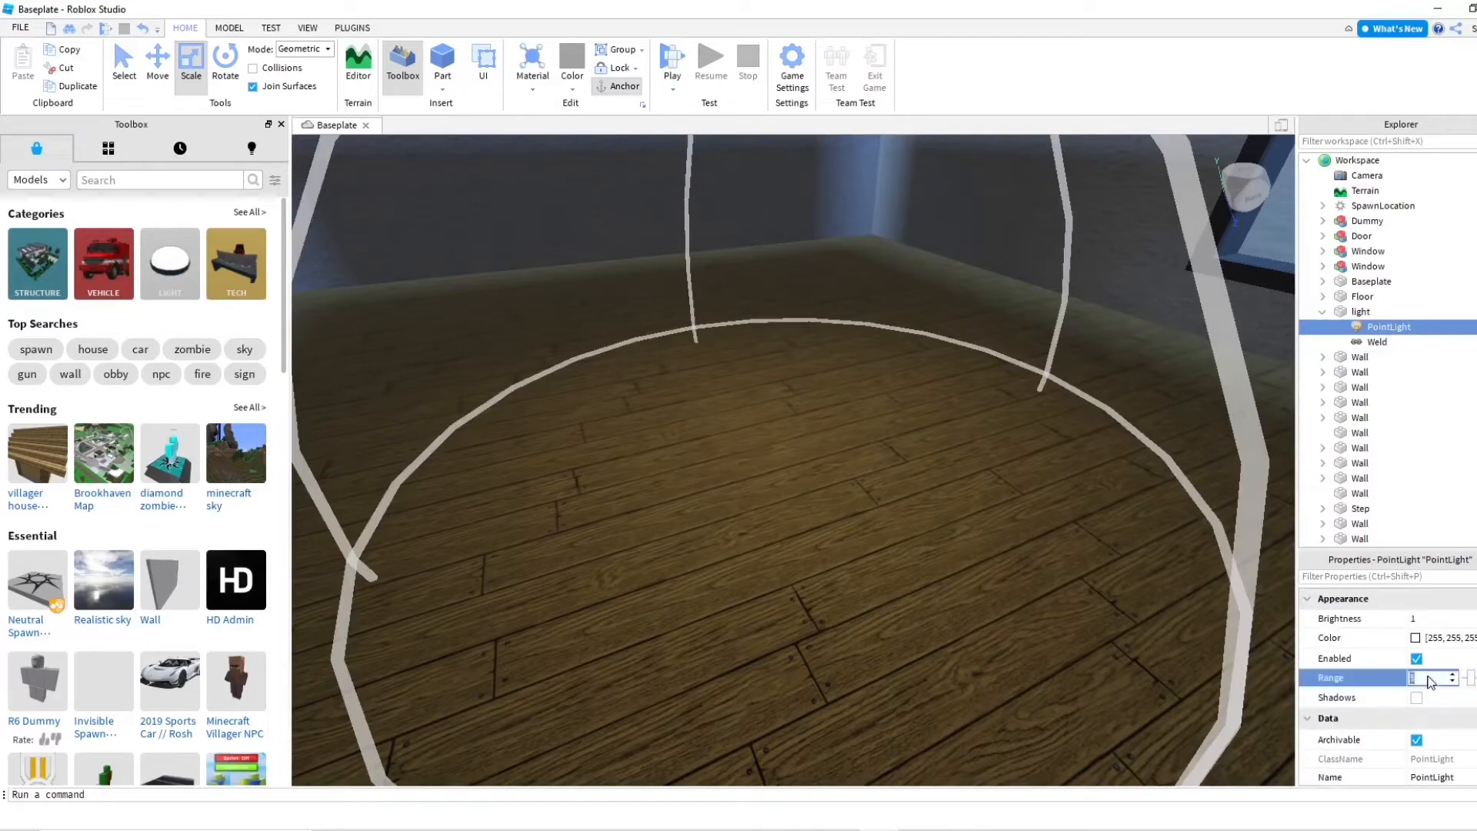
{"action": "type", "text": "30"}
{"action": "key", "text": "BackSpace"}
{"action": "key", "text": "BackSpace"}
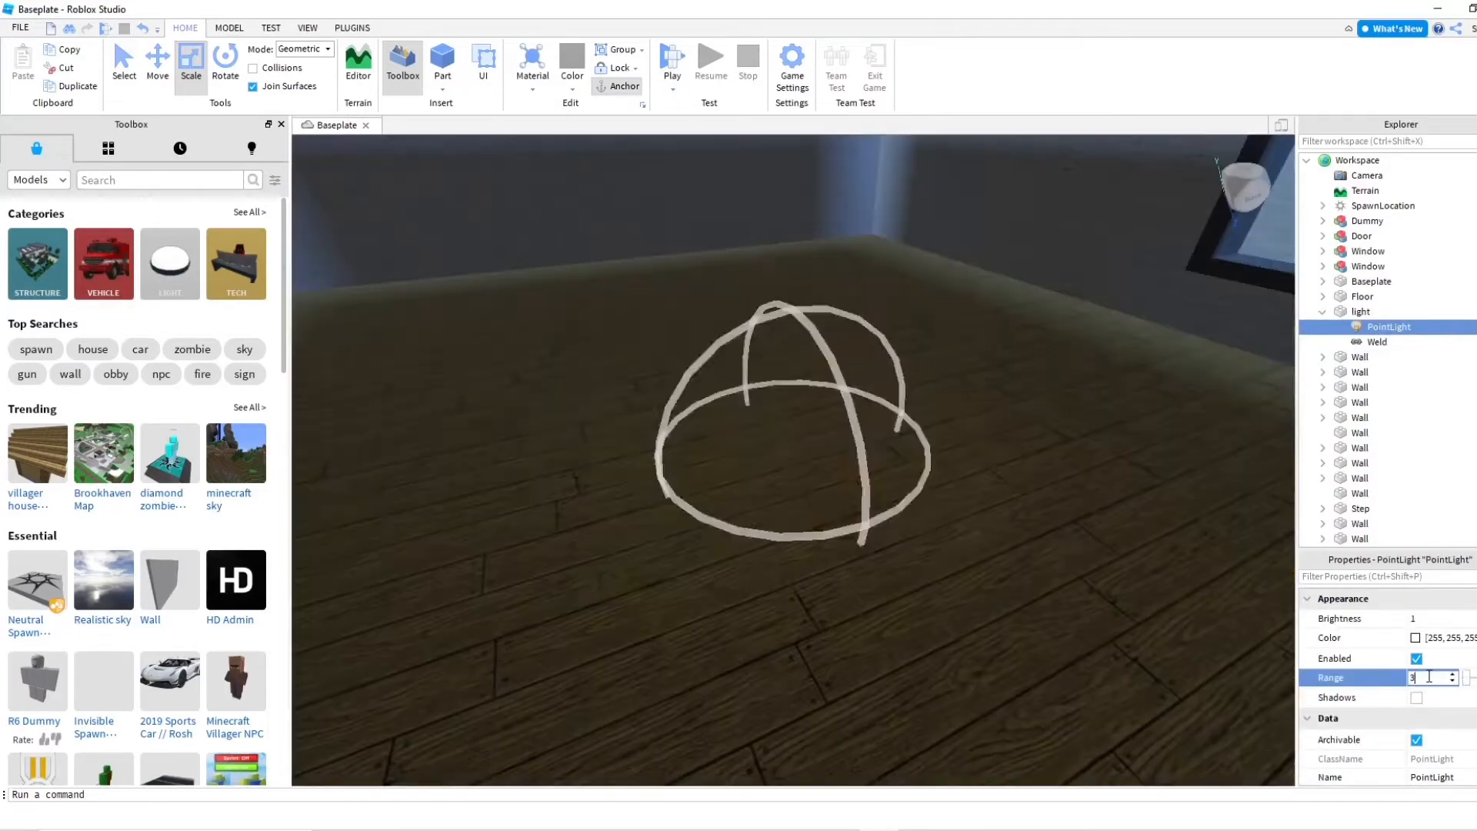
{"action": "type", "text": "20"}
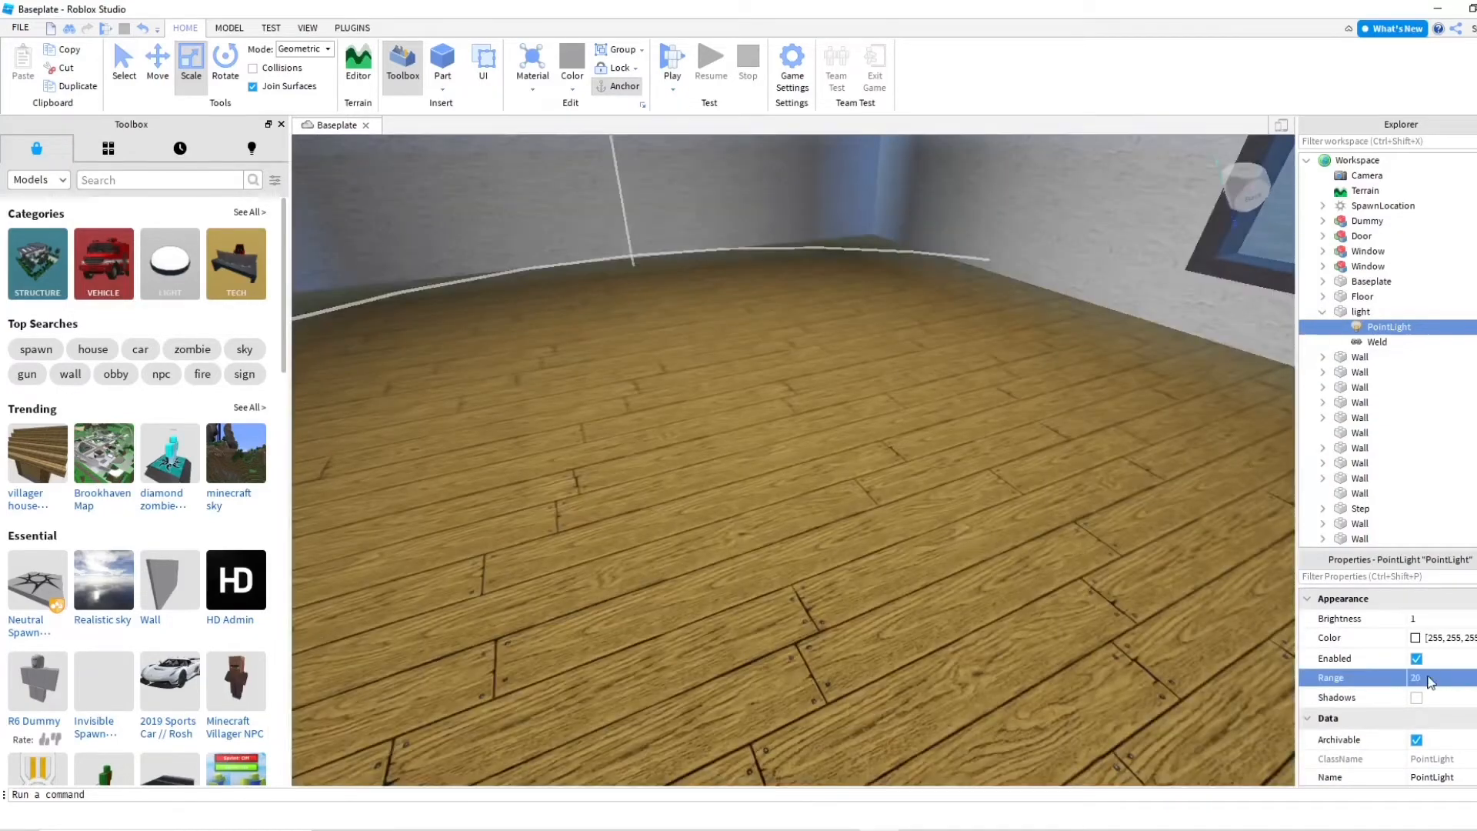
Raise the light part off the floor to about the middle of the room's height
{"action": "left_click", "coordinate": [1359, 311]}
{"action": "key", "text": "f"}
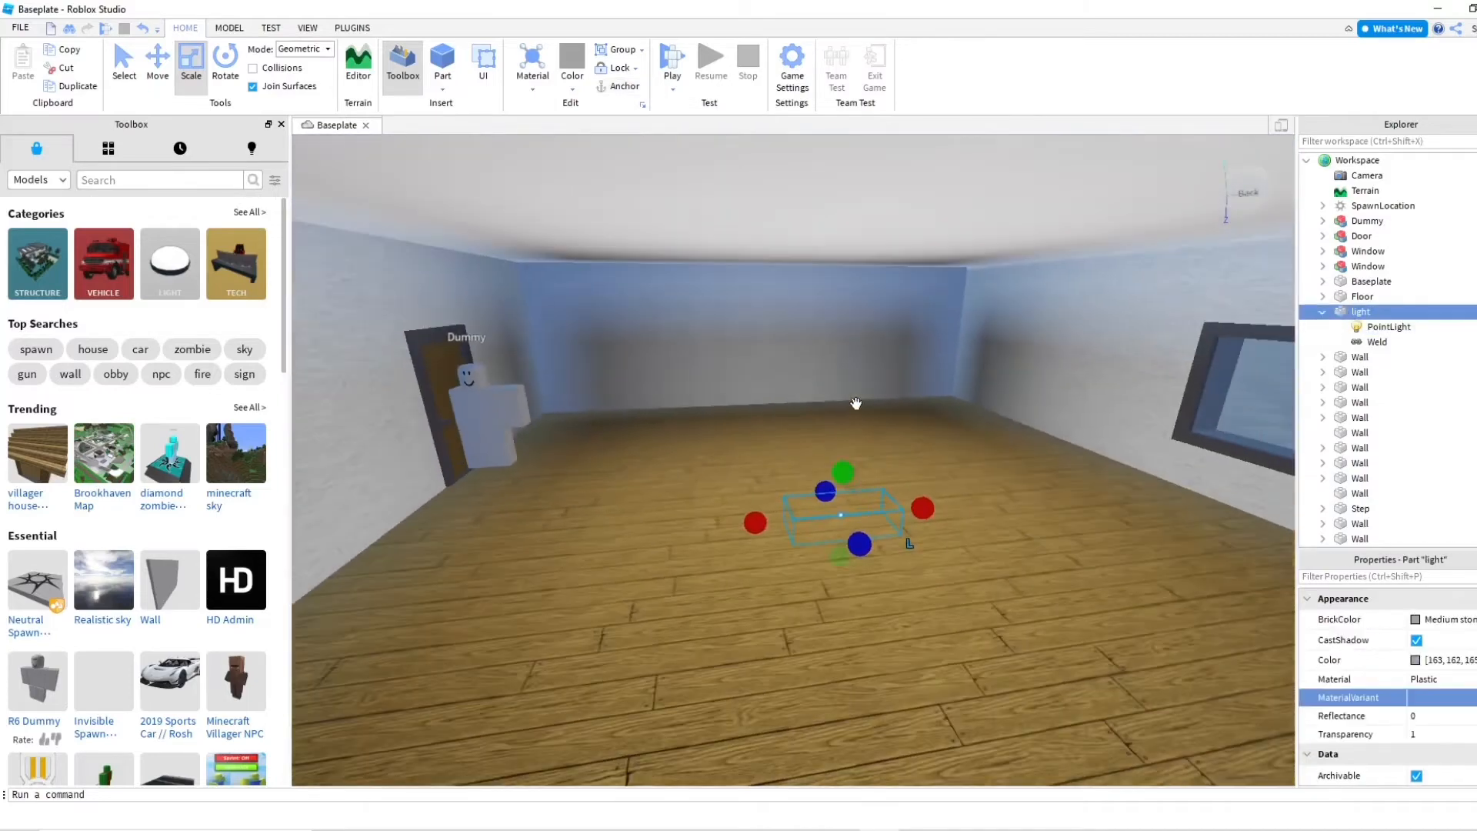
{"action": "key", "text": "ctrl+2"}
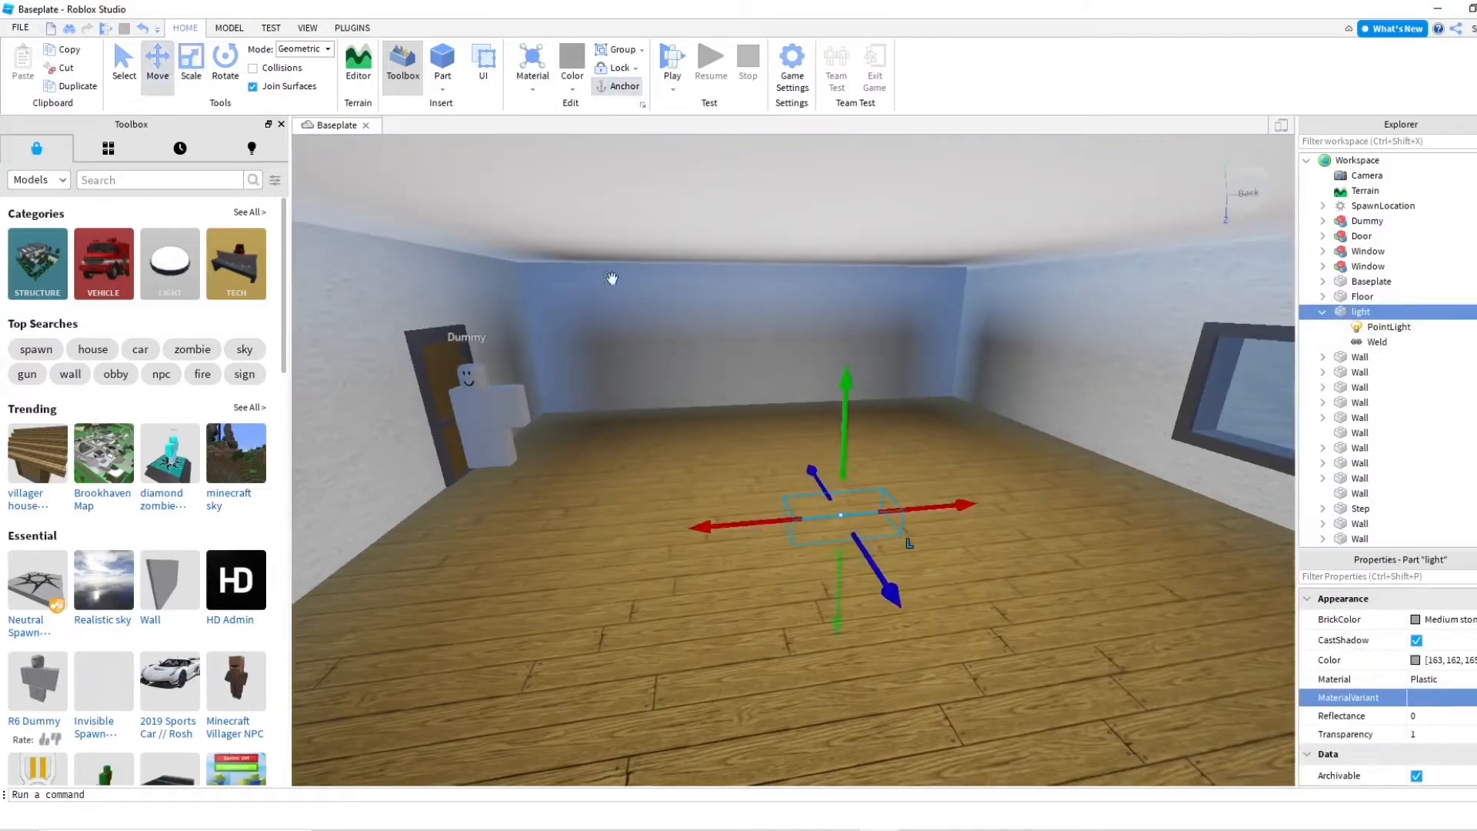
{"action": "left_click_drag", "start_coordinate": [843, 414], "coordinate": [873, 280]}
{"action": "right_click_drag", "start_coordinate": [873, 280], "coordinate": [873, 330]}
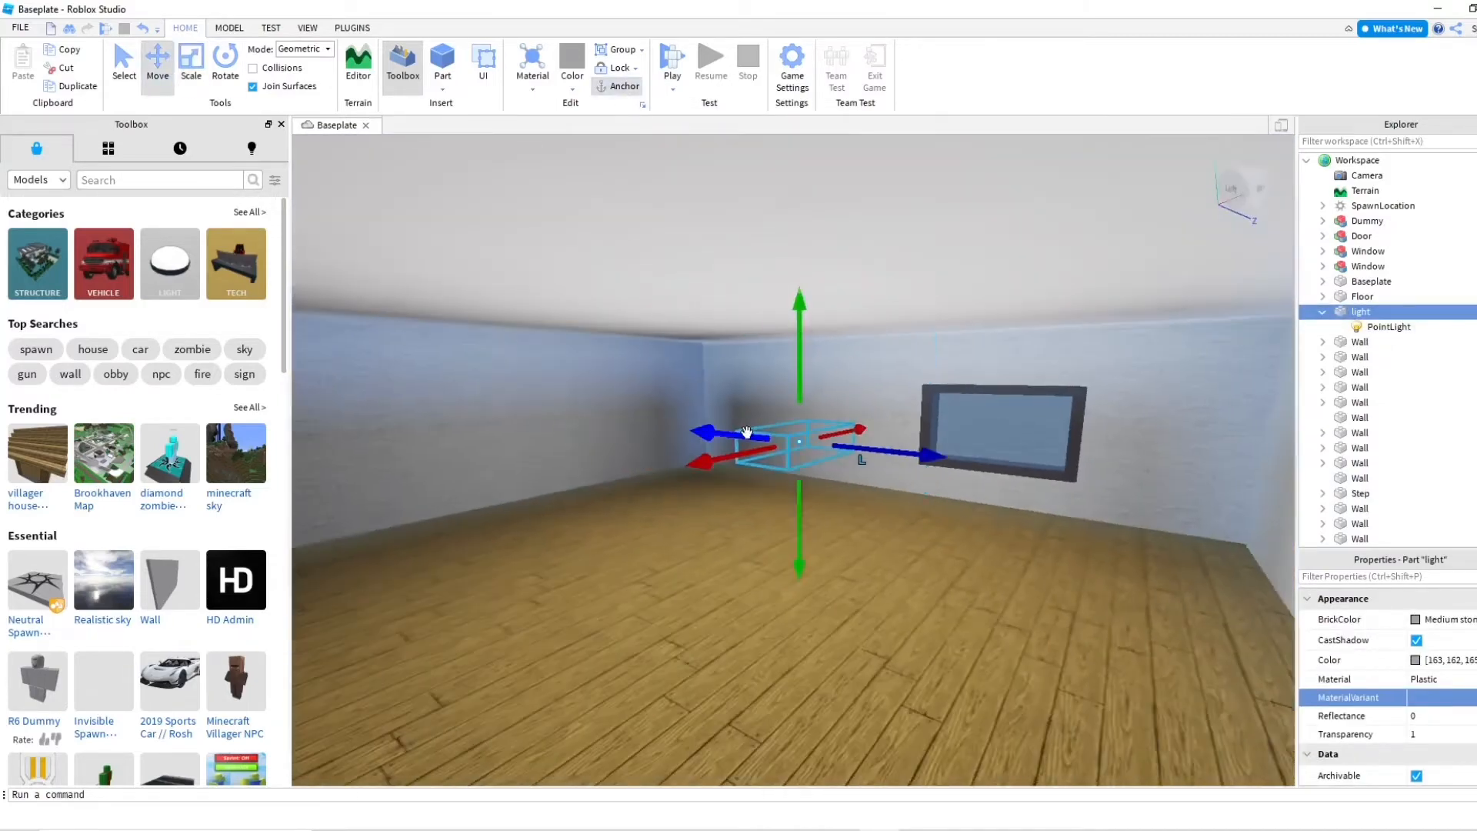
Slide the raised light part along the room toward the far side wall
{"action": "right_click_drag", "start_coordinate": [858, 455], "coordinate": [738, 433]}
{"action": "left_click_drag", "start_coordinate": [739, 433], "coordinate": [676, 419]}
{"action": "right_click_drag", "start_coordinate": [676, 419], "coordinate": [677, 398]}
{"action": "left_click_drag", "start_coordinate": [678, 379], "coordinate": [577, 385]}
{"action": "left_click_drag", "start_coordinate": [785, 408], "coordinate": [817, 345]}
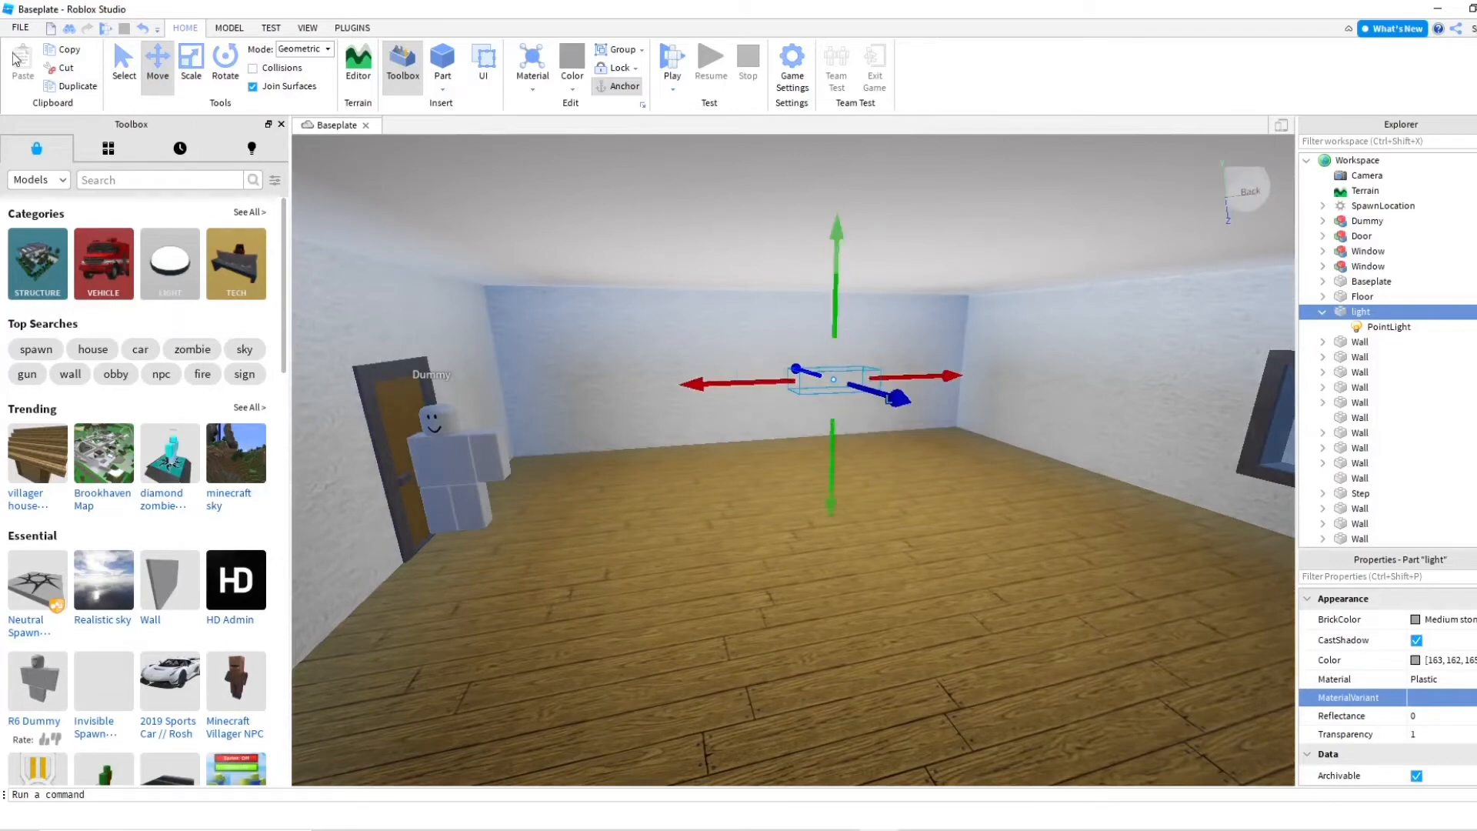
Duplicate the light part and move the copy to the opposite end of the room
{"action": "left_click", "coordinate": [80, 86]}
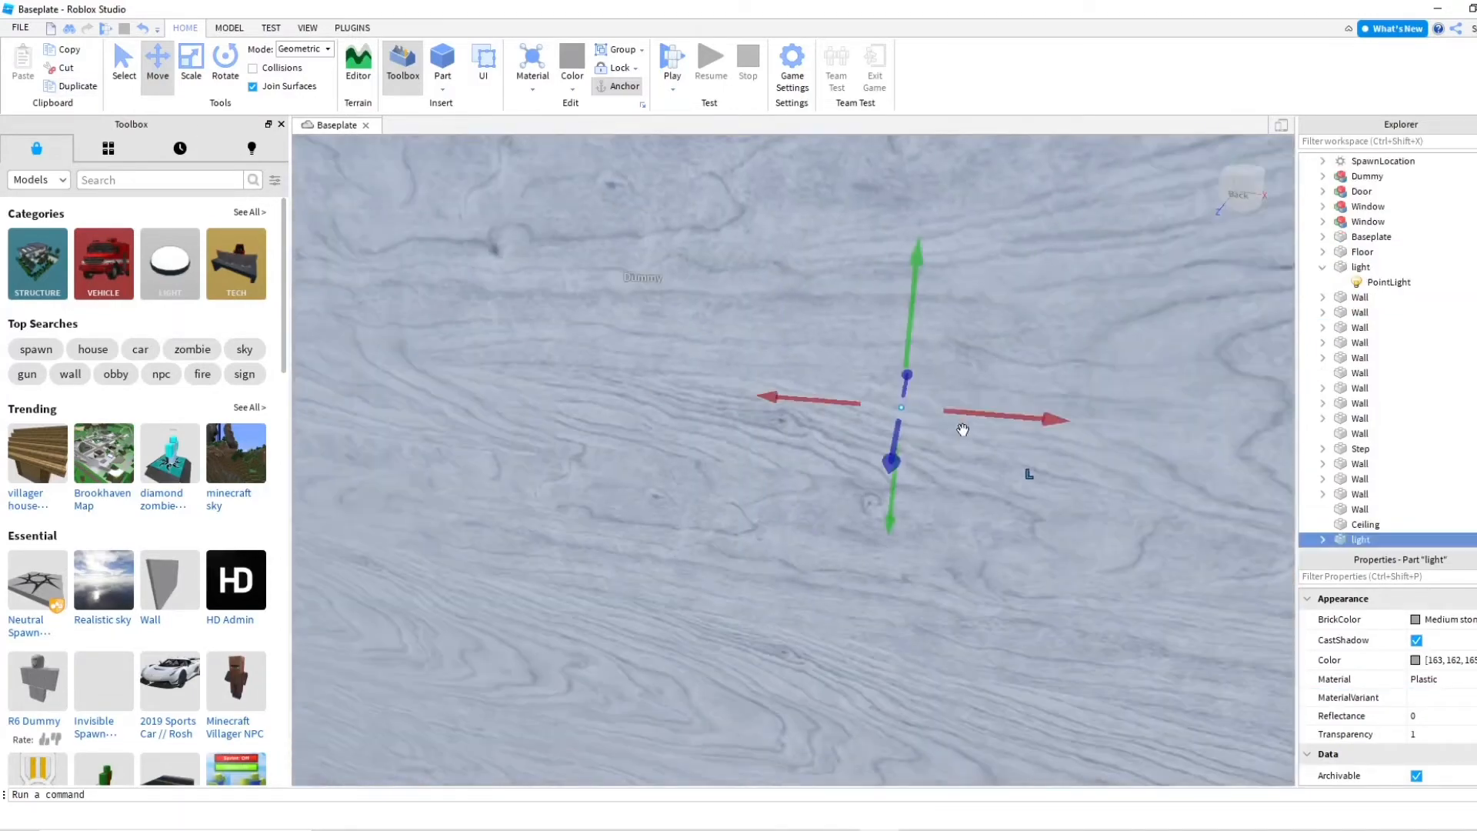
{"action": "scroll", "coordinate": [963, 430], "scroll_direction": "up", "scroll_amount": 2}
{"action": "left_click_drag", "start_coordinate": [834, 354], "coordinate": [674, 356]}
{"action": "right_click_drag", "start_coordinate": [674, 356], "coordinate": [840, 359]}
{"action": "right_click_drag", "start_coordinate": [950, 379], "coordinate": [754, 353]}
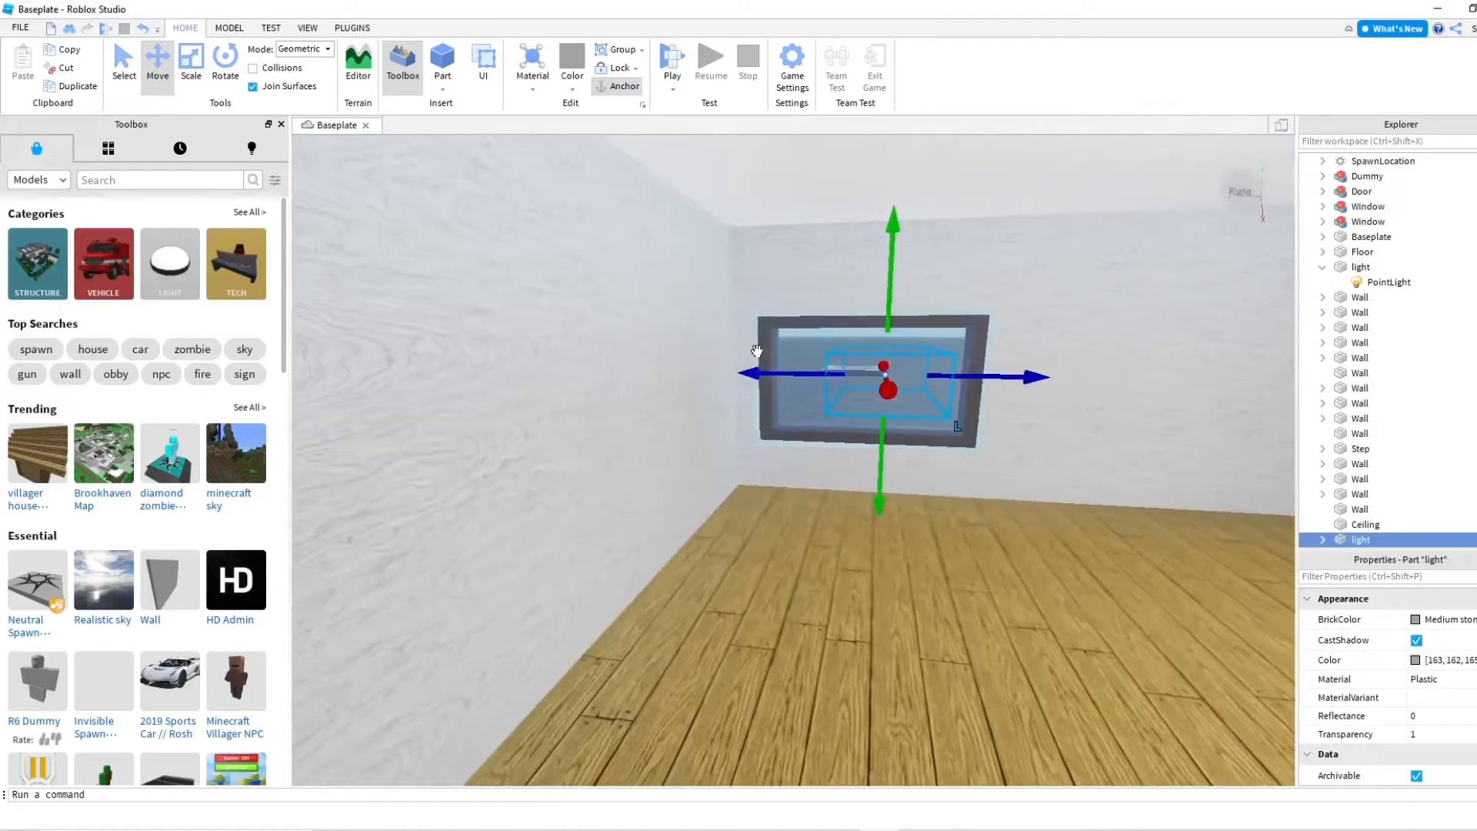
{"action": "scroll", "coordinate": [758, 354], "scroll_direction": "up", "scroll_amount": 2}
{"action": "right_click_drag", "start_coordinate": [869, 366], "coordinate": [719, 384]}
{"action": "scroll", "coordinate": [739, 392], "scroll_direction": "down", "scroll_amount": 2}
{"action": "left_click_drag", "start_coordinate": [783, 423], "coordinate": [899, 424]}
{"action": "right_click_drag", "start_coordinate": [800, 424], "coordinate": [1156, 446]}
Move the original light part across the room into a far corner, close to the side wall
{"action": "left_click", "coordinate": [1361, 268]}
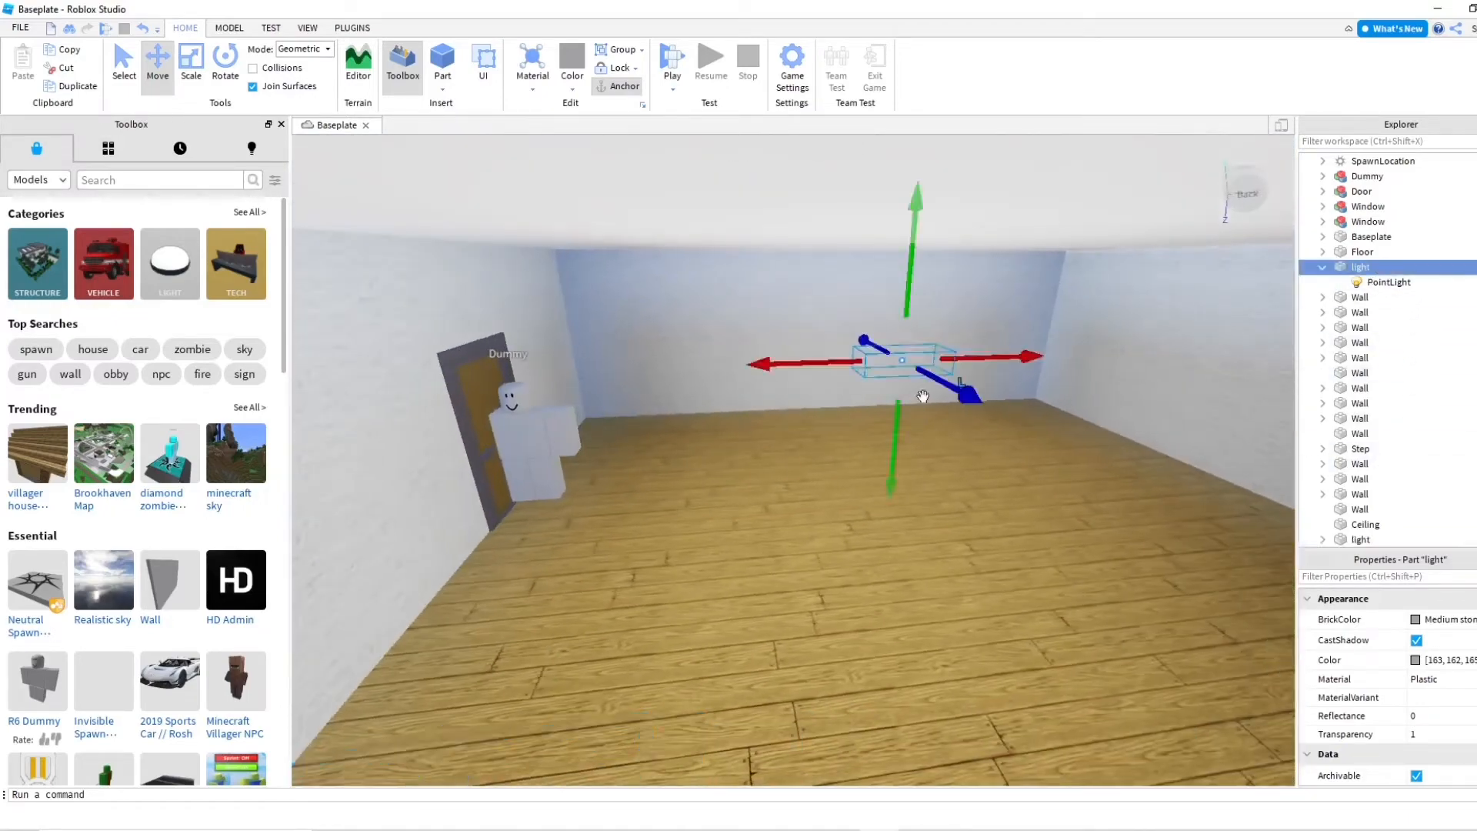
{"action": "left_click_drag", "start_coordinate": [974, 356], "coordinate": [1108, 358]}
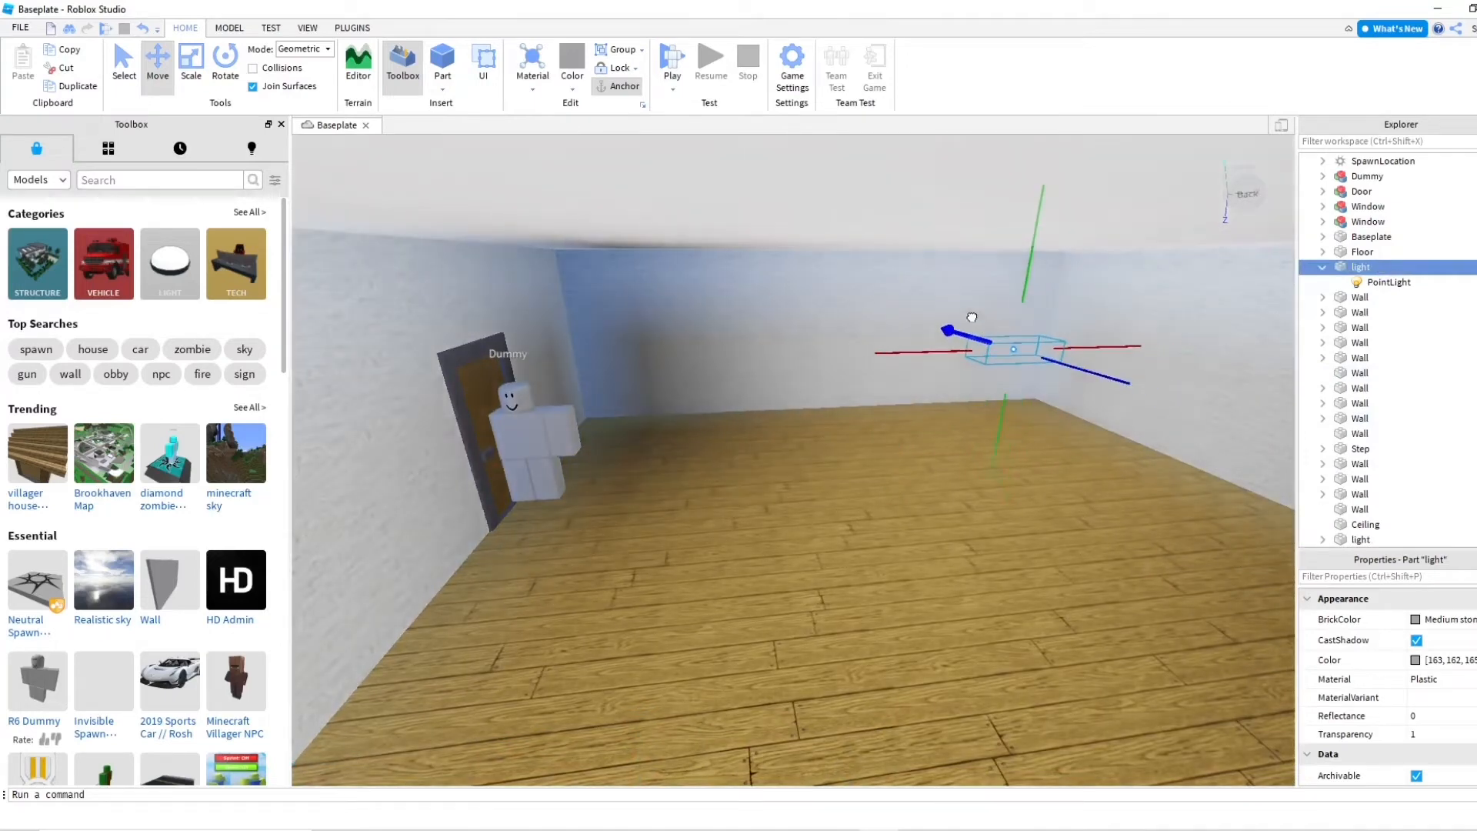
{"action": "left_click_drag", "start_coordinate": [971, 317], "coordinate": [927, 303]}
{"action": "left_click_drag", "start_coordinate": [1061, 330], "coordinate": [1131, 331]}
{"action": "key", "text": "d"}
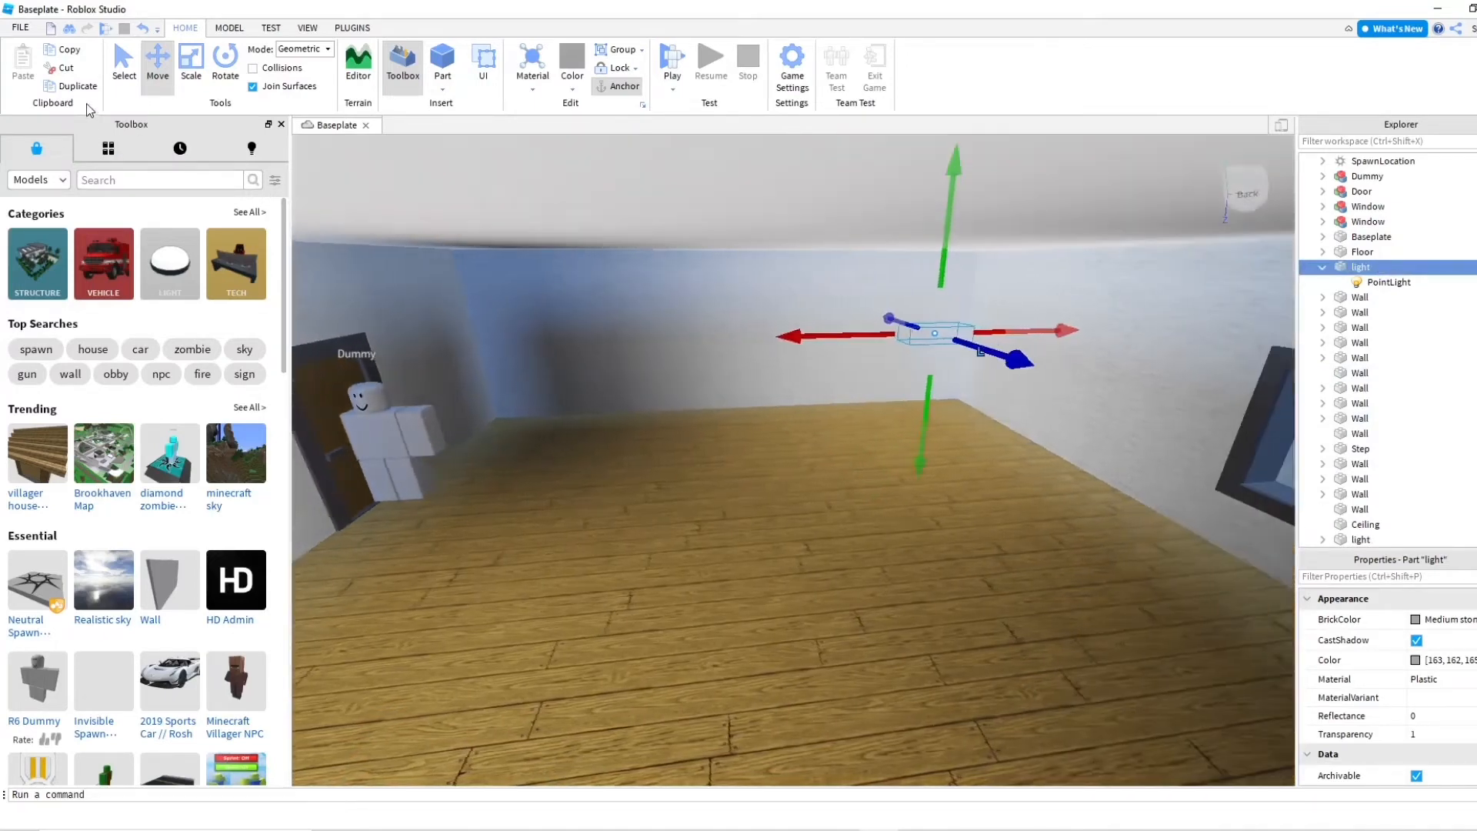
Duplicate the light part twice, placing one copy in the other far corner and the second toward the room's near end
{"action": "left_click", "coordinate": [73, 85]}
{"action": "left_click_drag", "start_coordinate": [797, 337], "coordinate": [477, 344]}
{"action": "left_click", "coordinate": [73, 85]}
{"action": "key", "text": "d"}
{"action": "left_click_drag", "start_coordinate": [731, 336], "coordinate": [911, 336]}
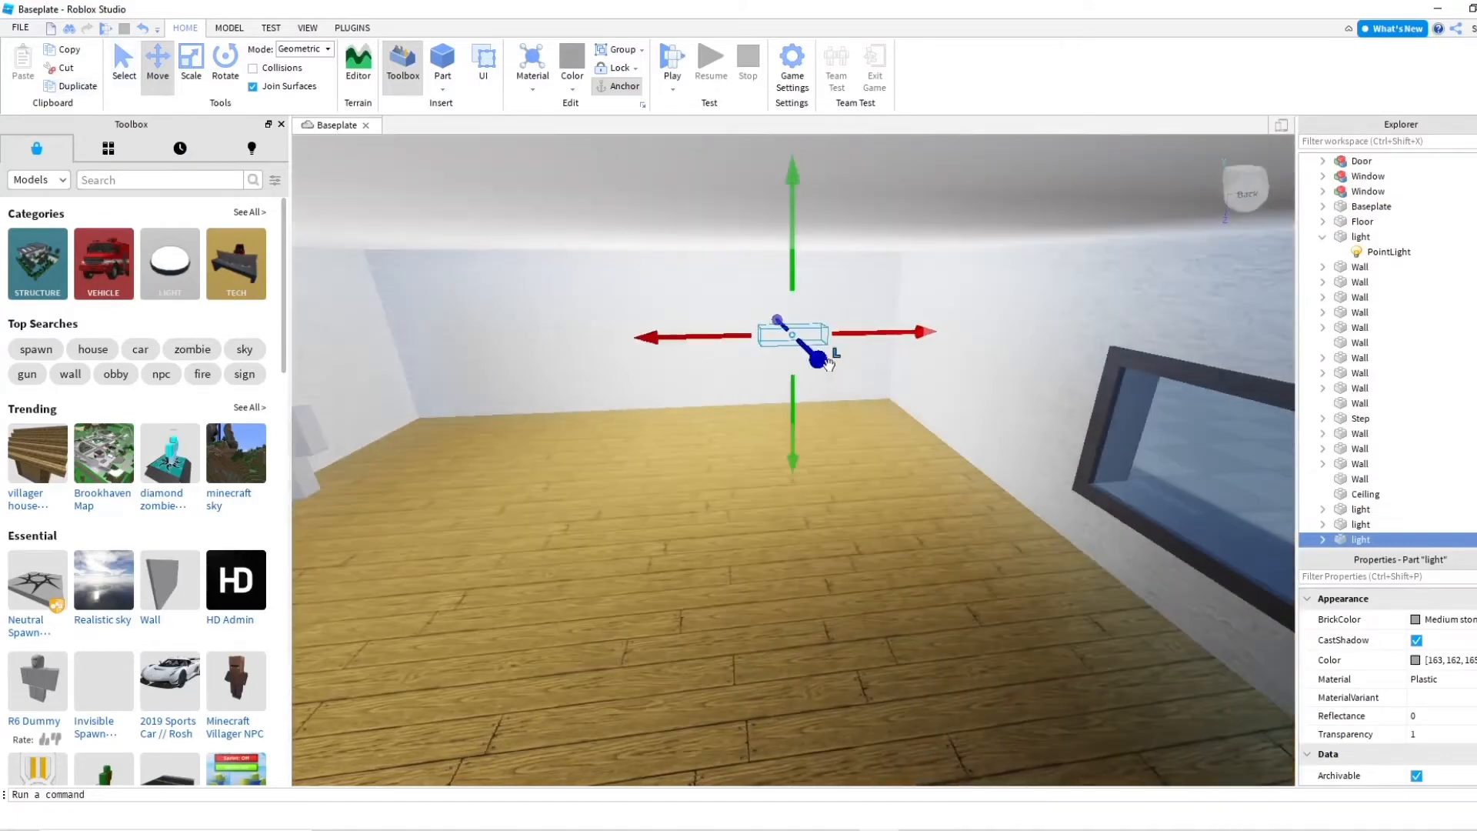
{"action": "left_click_drag", "start_coordinate": [819, 358], "coordinate": [996, 613]}
Group the three light copies into a model, add the original light part to it, and rename the model Lighting
{"action": "right_click_drag", "start_coordinate": [926, 607], "coordinate": [926, 607]}
{"action": "key", "text": "s"}
{"action": "key", "text": "w"}
{"action": "key", "text": "s"}
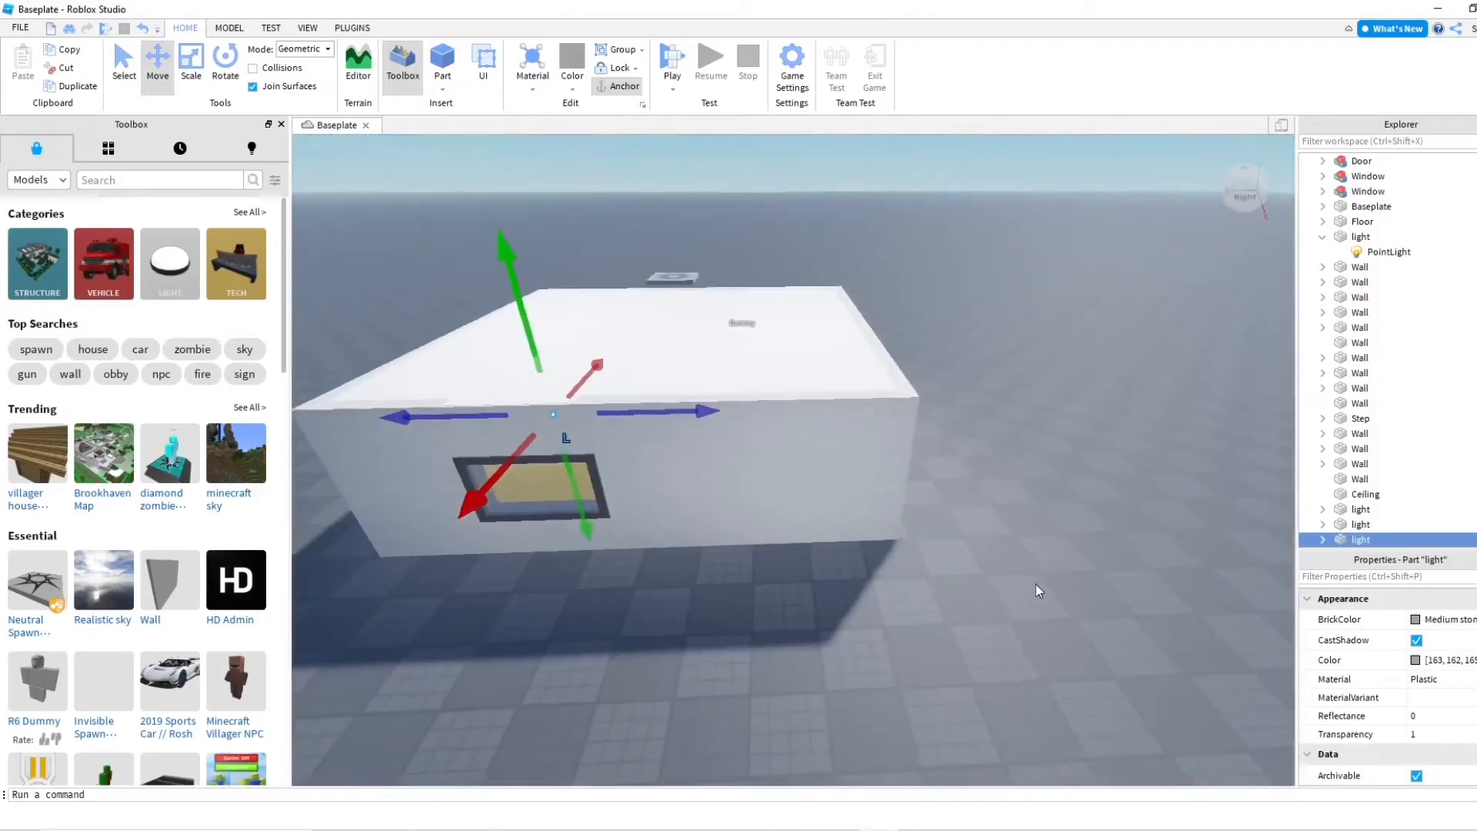
{"action": "left_click", "coordinate": [1035, 585]}
{"action": "key", "text": "w"}
{"action": "right_click_drag", "start_coordinate": [1041, 586], "coordinate": [1041, 586]}
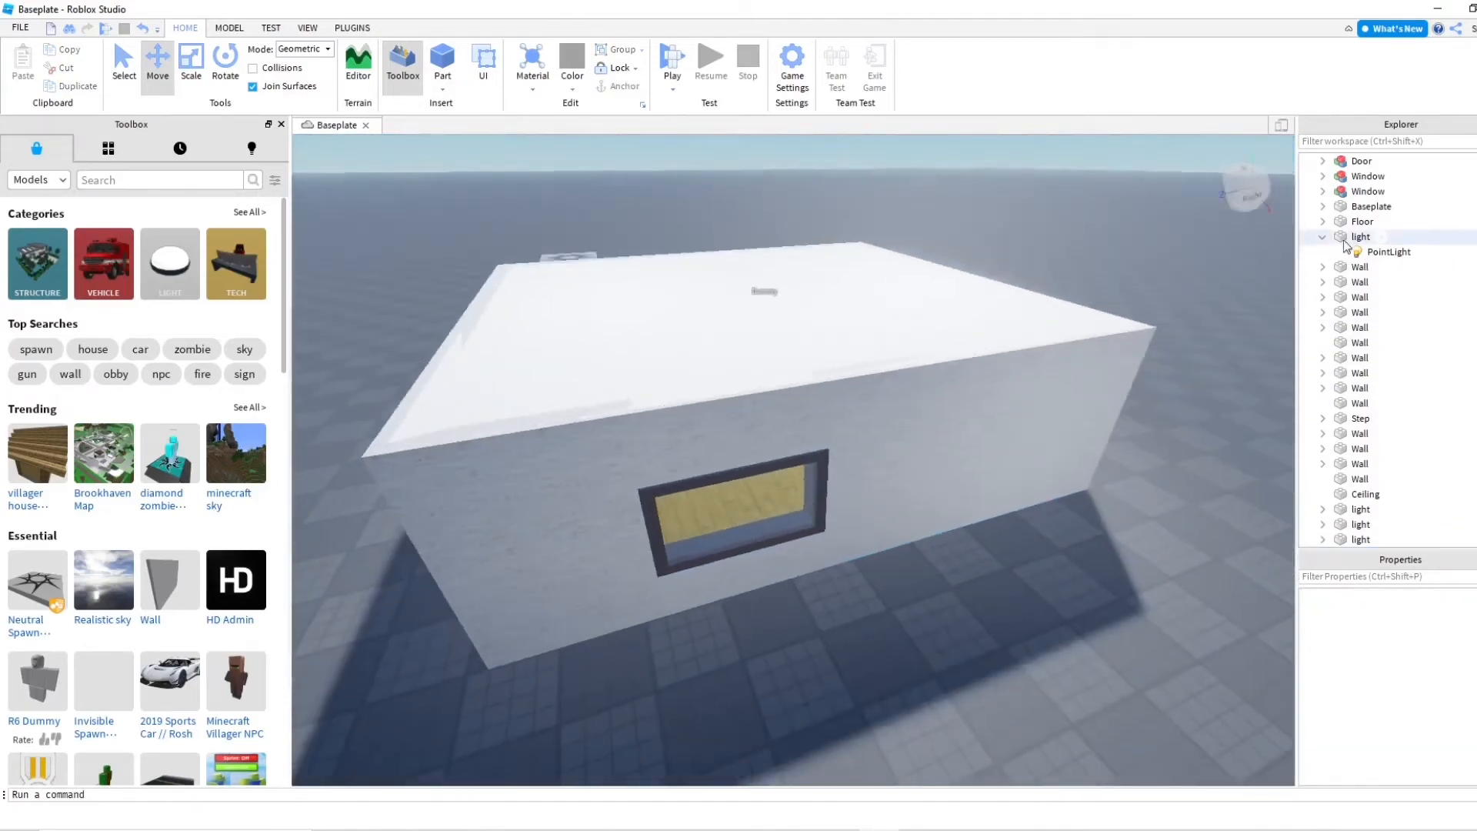
{"action": "left_click", "coordinate": [1322, 236]}
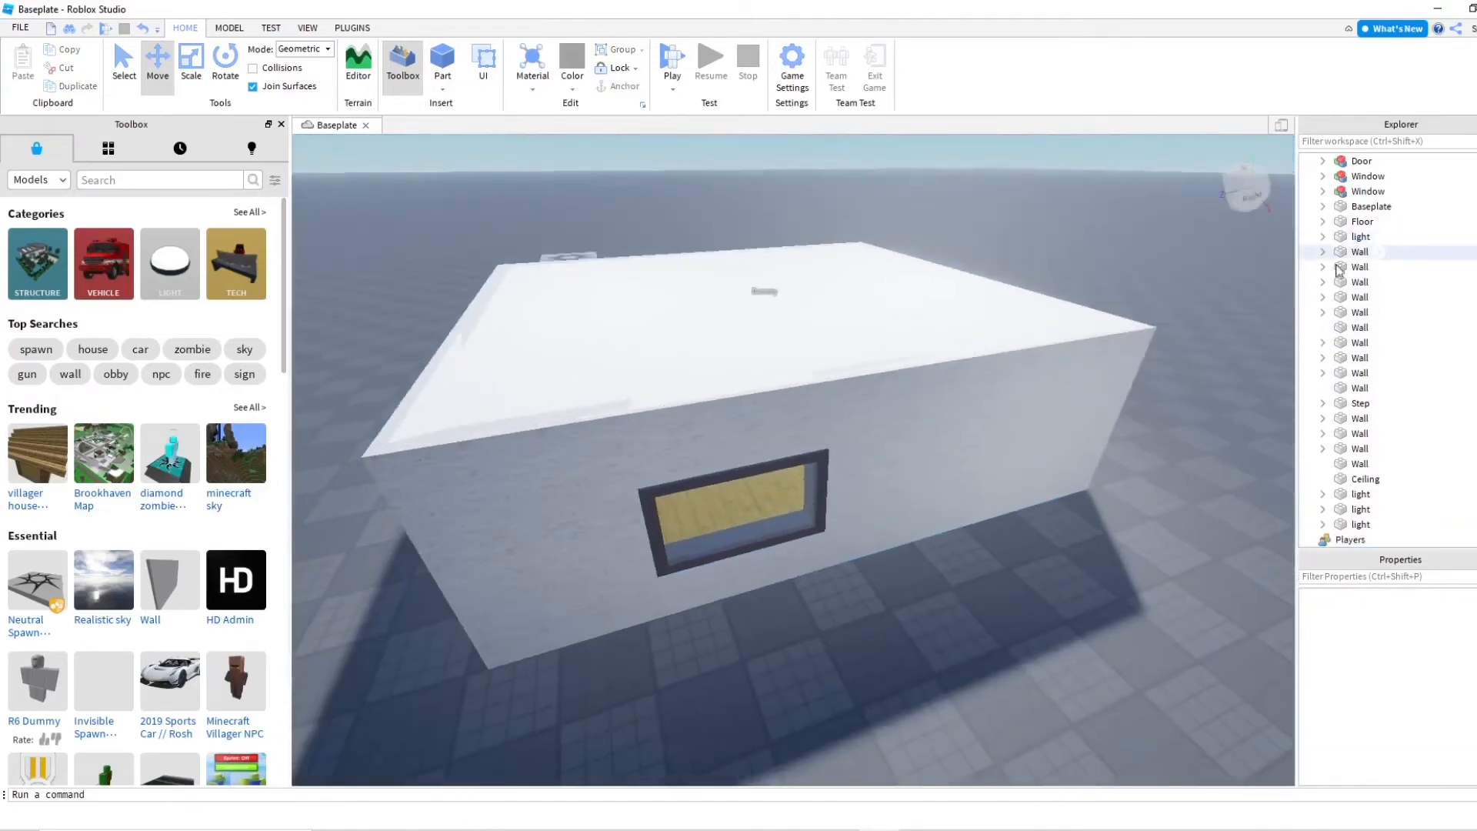
{"action": "left_click", "coordinate": [1363, 500]}
{"action": "left_click", "coordinate": [1361, 524], "text": "shift"}
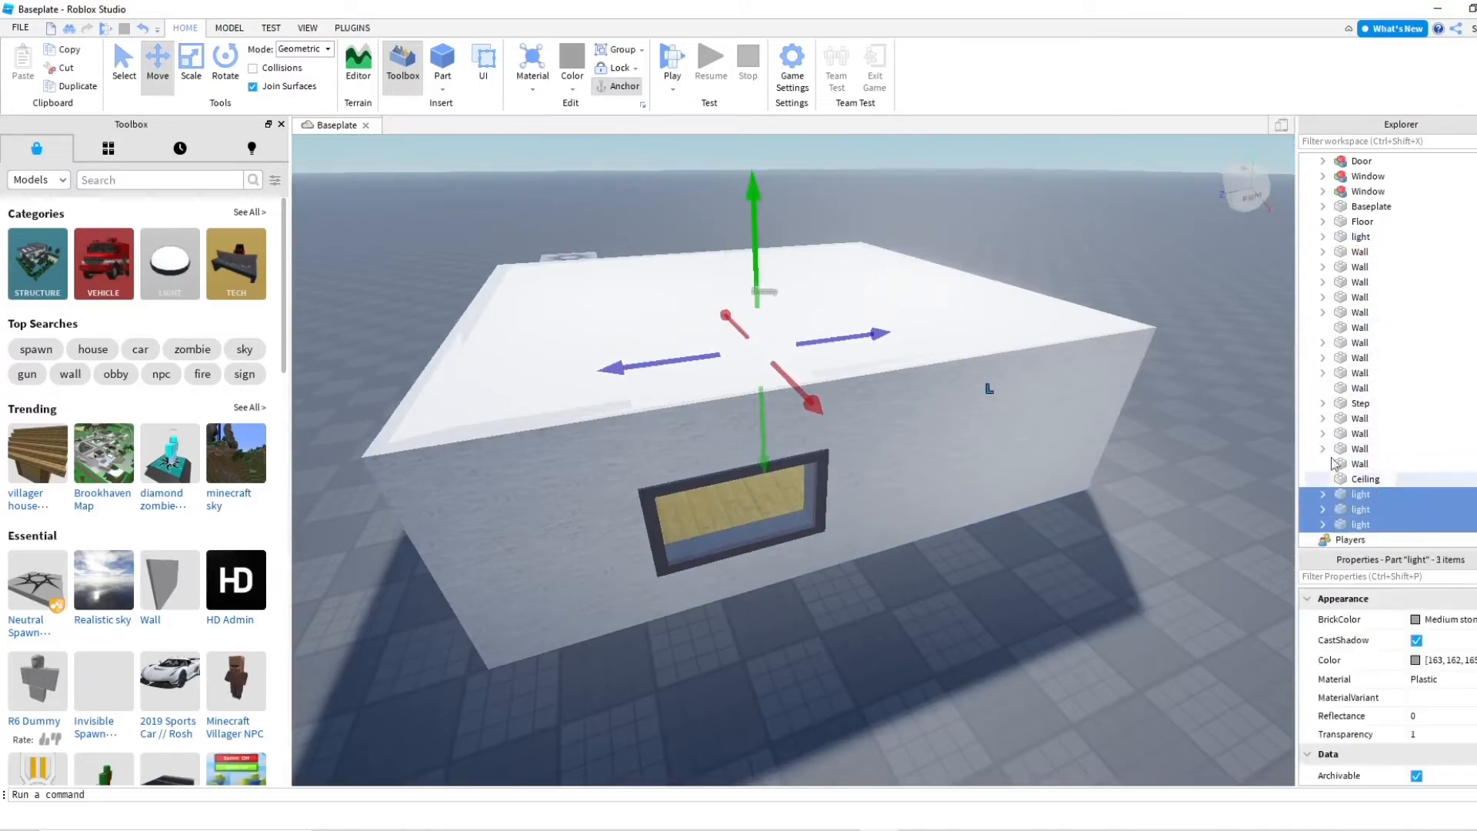
{"action": "left_click", "coordinate": [621, 50]}
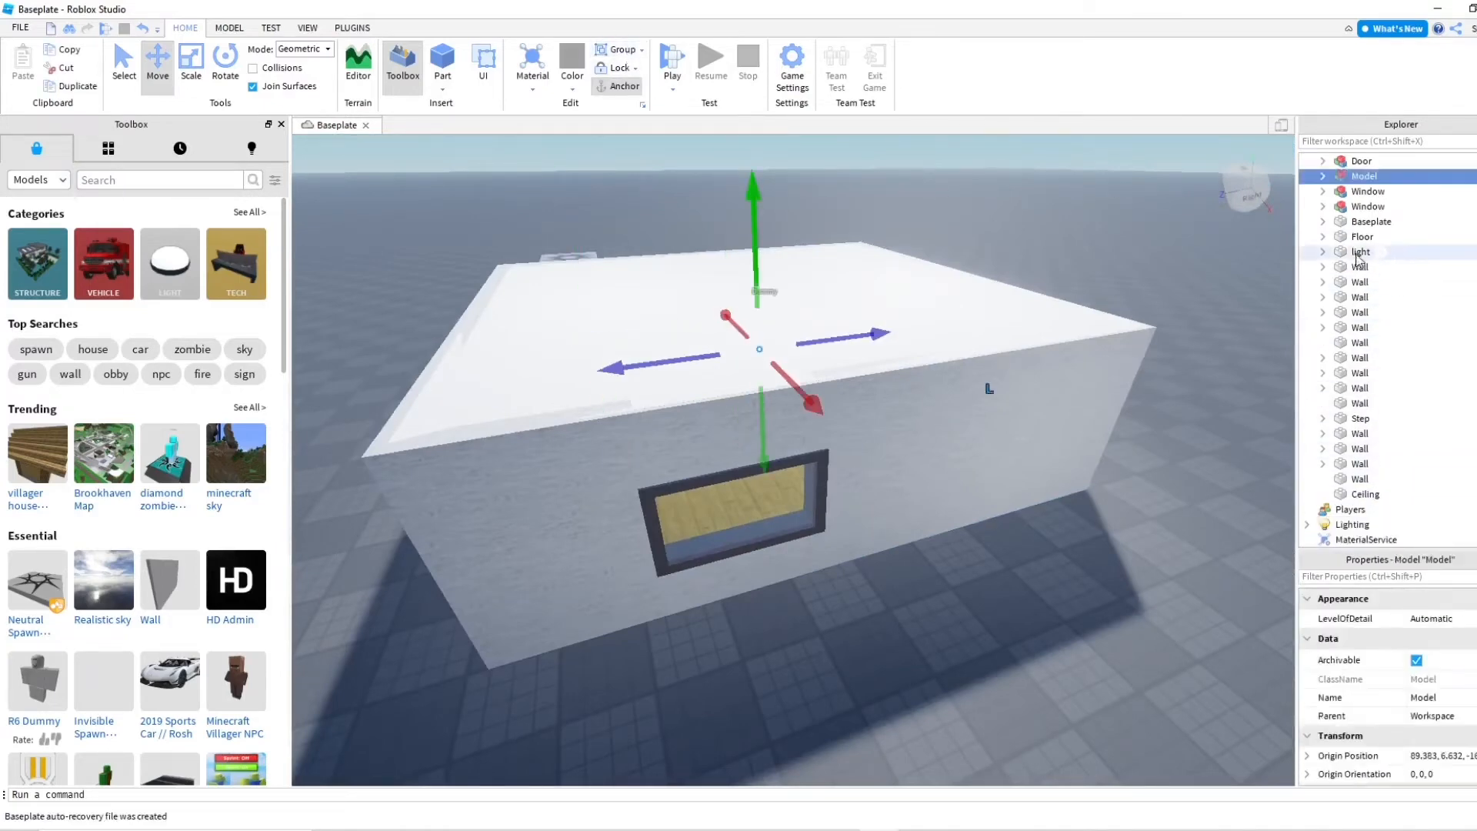
{"action": "left_click_drag", "start_coordinate": [1356, 256], "coordinate": [1370, 179]}
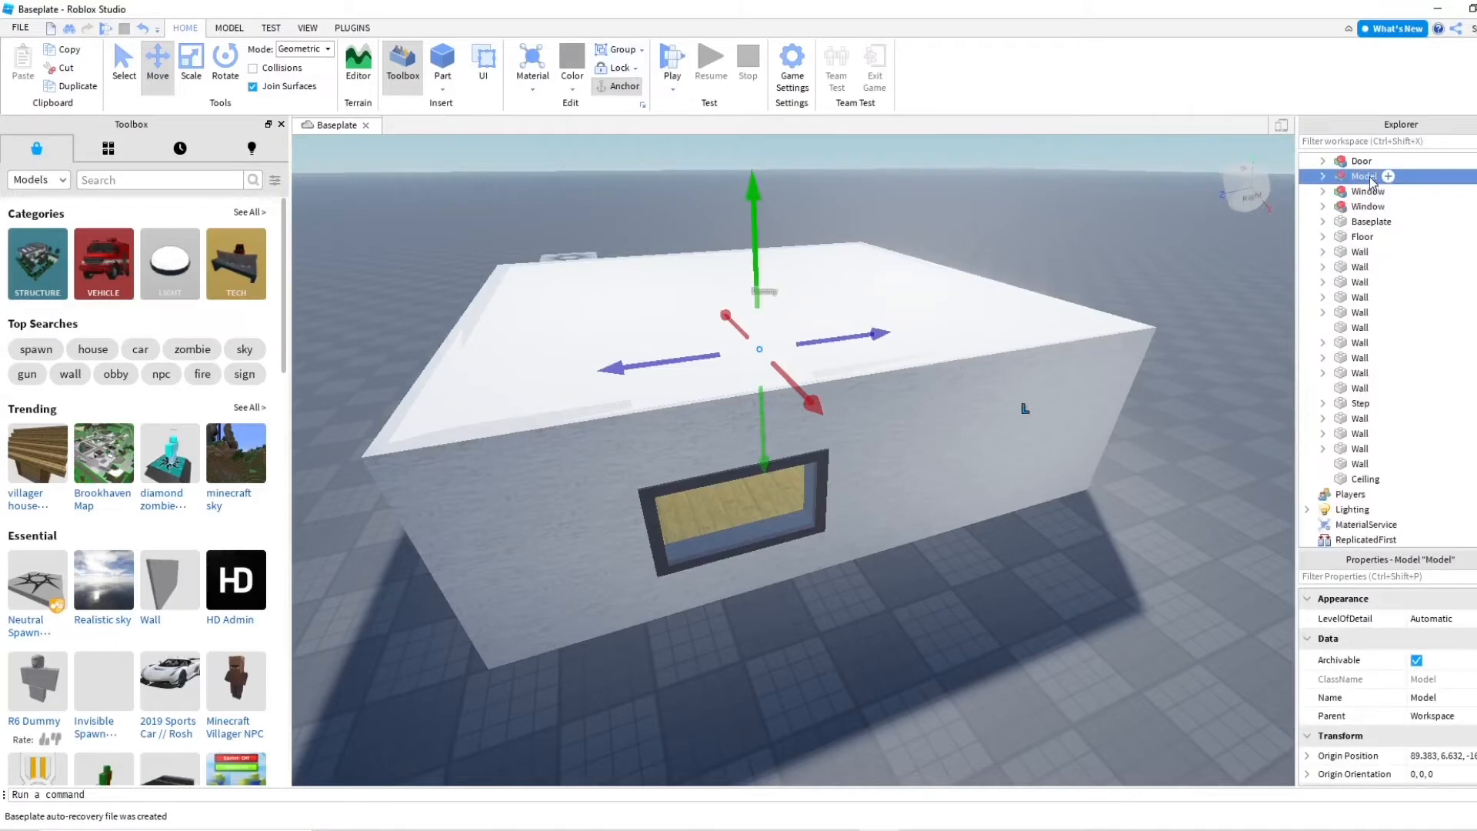
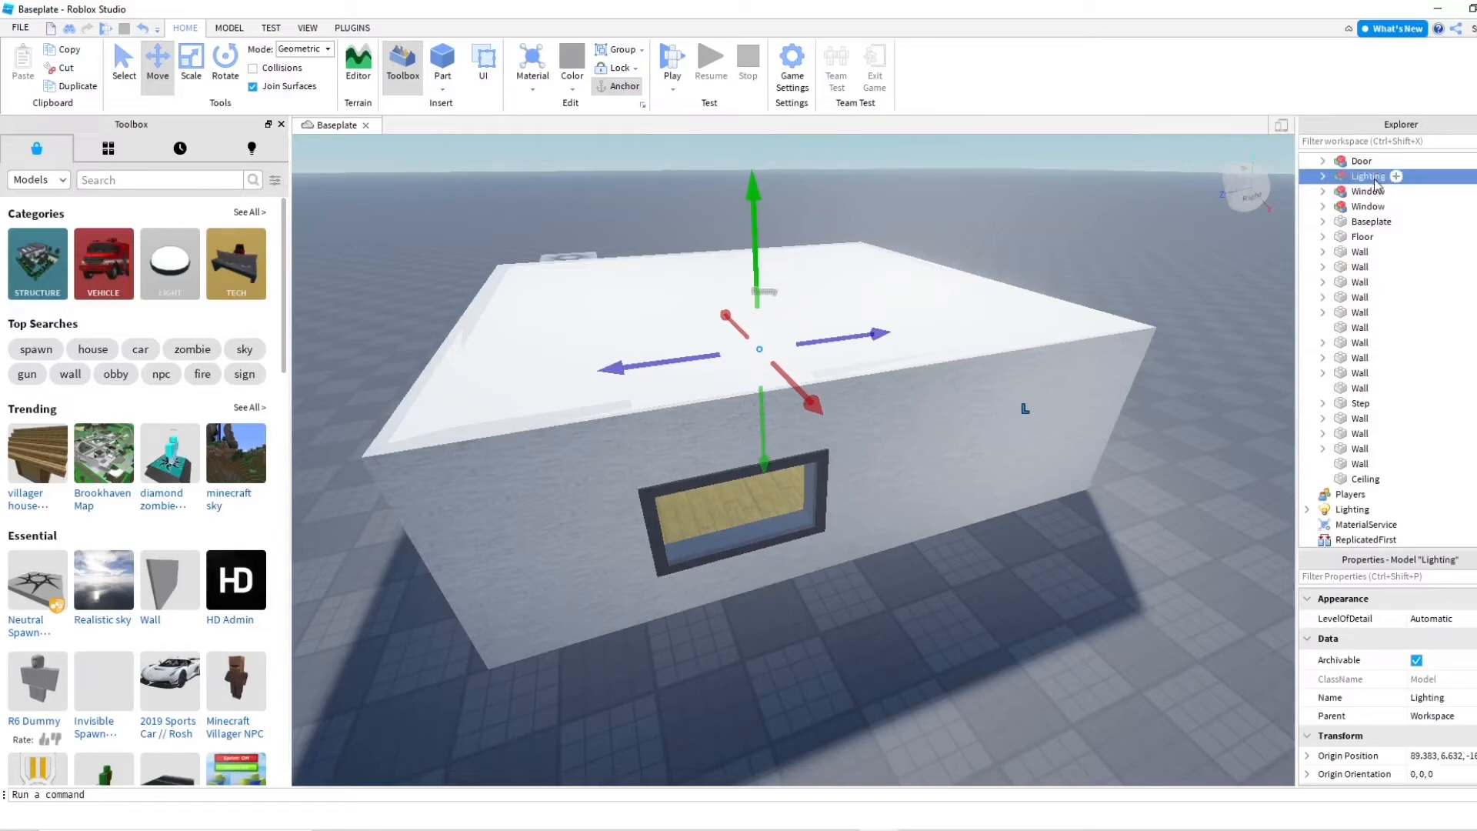
Inspect the lit interior and the top of the house from several angles
{"action": "left_click", "coordinate": [1247, 444]}
{"action": "scroll", "coordinate": [1247, 443], "scroll_direction": "up", "scroll_amount": 8}
{"action": "right_click_drag", "start_coordinate": [1247, 443], "coordinate": [1272, 451]}
{"action": "right_click_drag", "start_coordinate": [785, 338], "coordinate": [956, 341]}
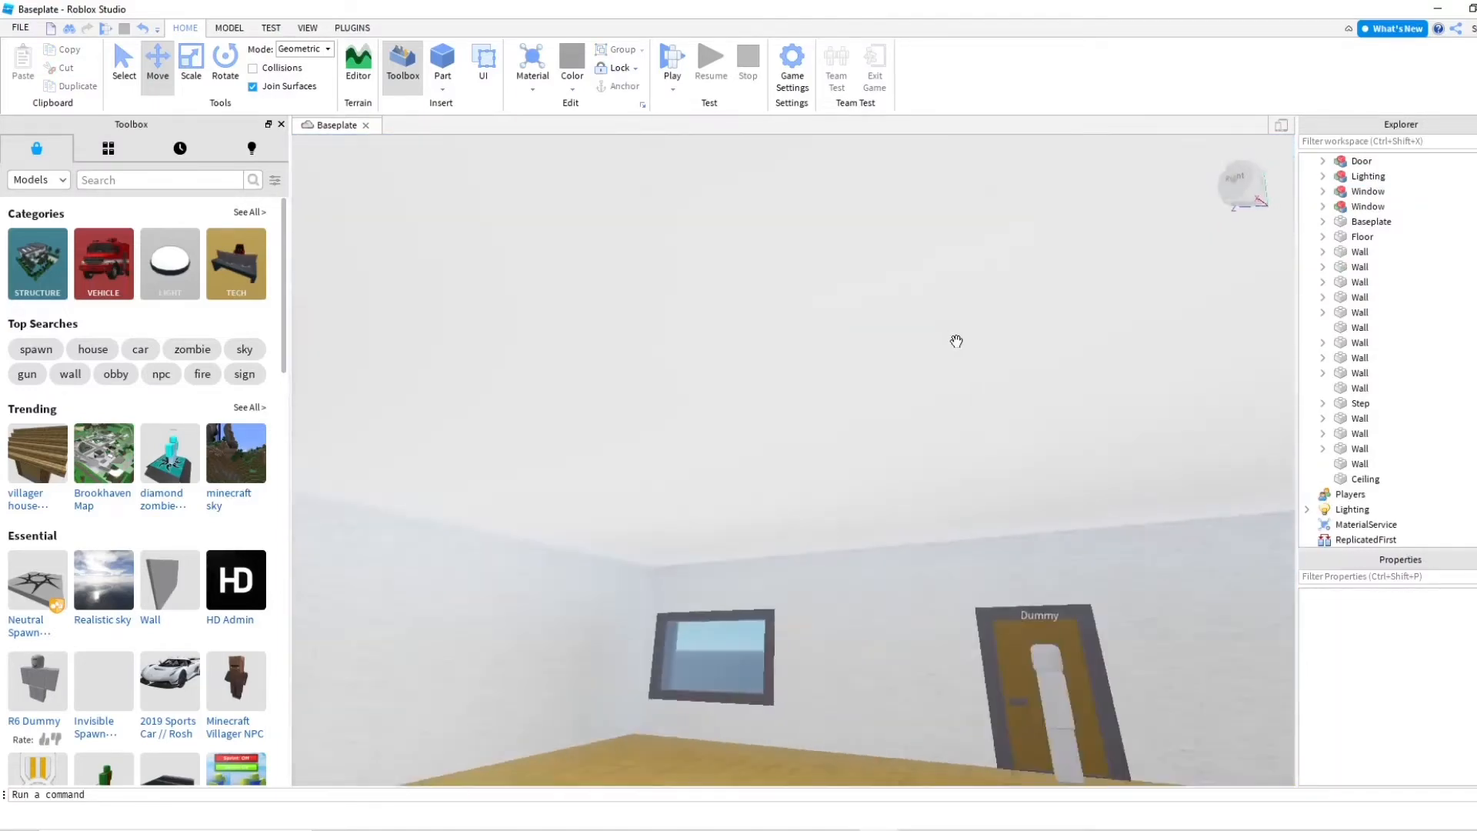
{"action": "mouse_move", "coordinate": [906, 406]}
{"action": "right_mouse_down"}
{"action": "mouse_move", "coordinate": [823, 405]}
{"action": "mouse_move", "coordinate": [906, 451]}
{"action": "mouse_move", "coordinate": [933, 526]}
{"action": "mouse_move", "coordinate": [920, 394]}
{"action": "right_mouse_up"}
{"action": "scroll", "coordinate": [933, 526], "scroll_direction": "down", "scroll_amount": 5}
{"action": "scroll", "coordinate": [932, 525], "scroll_direction": "down", "scroll_amount": 4}
{"action": "scroll", "coordinate": [933, 525], "scroll_direction": "up", "scroll_amount": 4}
{"action": "scroll", "coordinate": [920, 393], "scroll_direction": "down", "scroll_amount": 4}
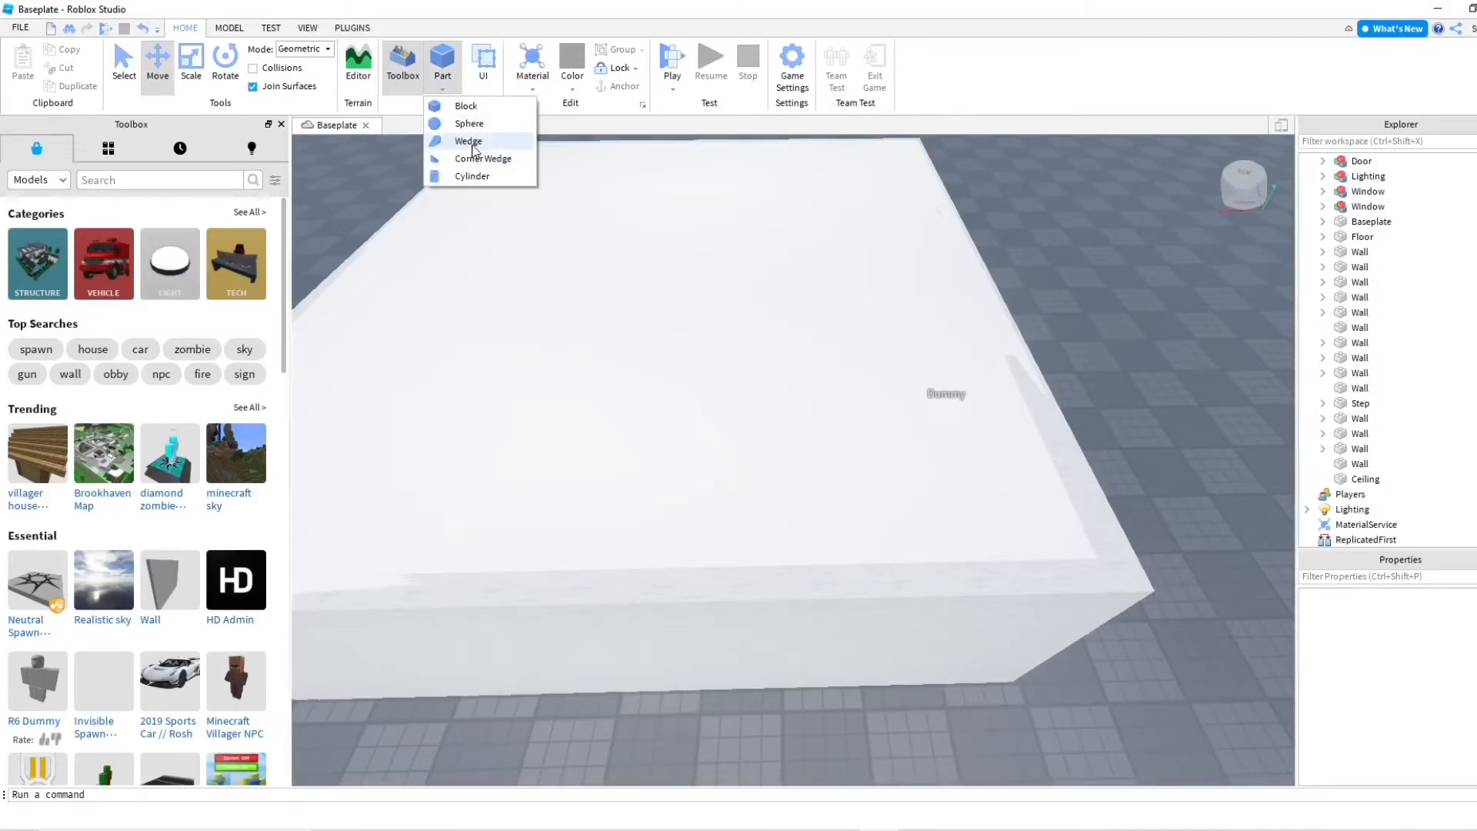
Insert a wedge part on top of the house and scale it along the full length of one roof edge
{"action": "left_click", "coordinate": [473, 148]}
{"action": "scroll", "coordinate": [776, 462], "scroll_direction": "down", "scroll_amount": 5}
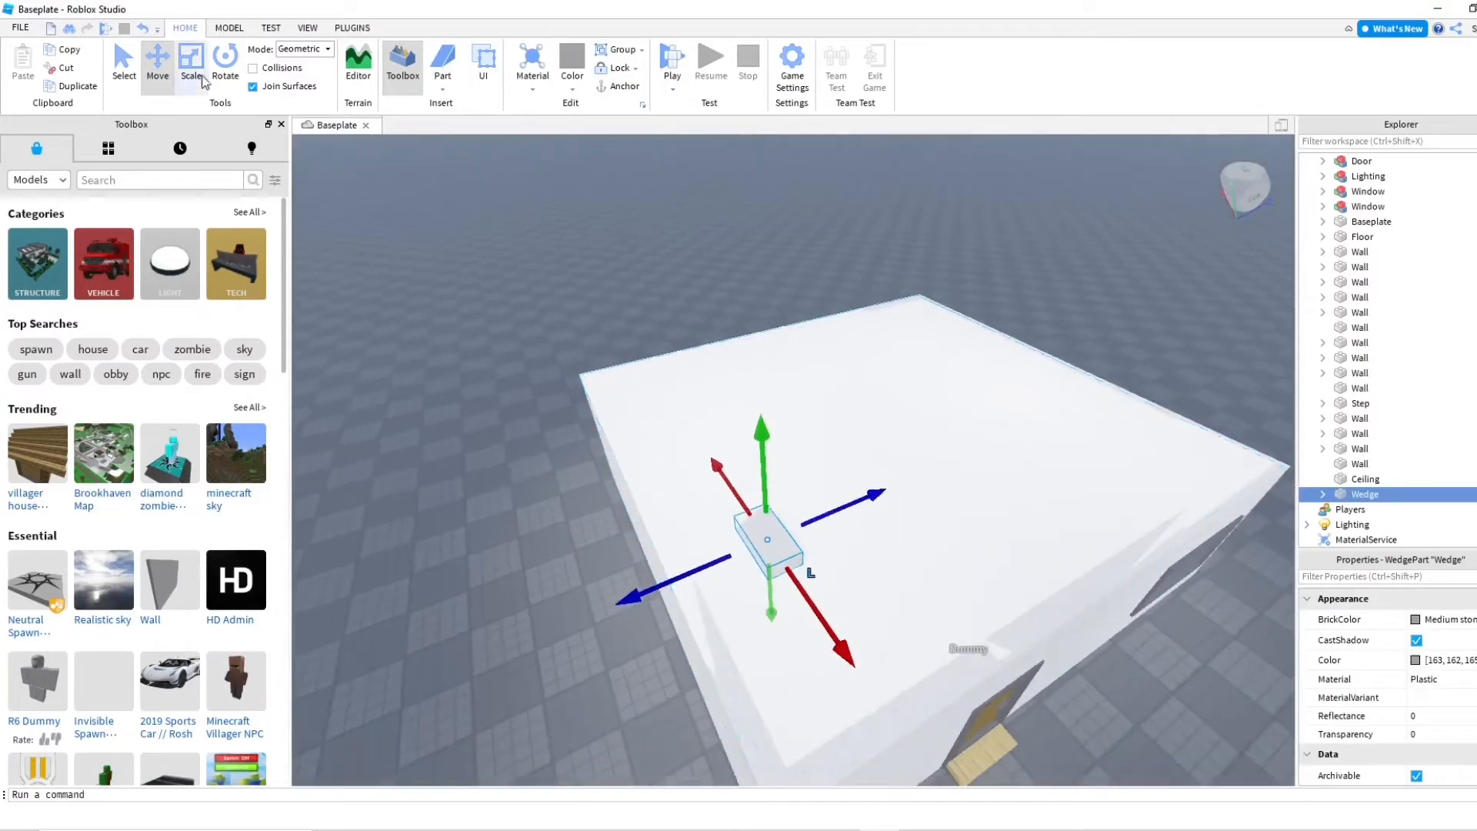
{"action": "right_click_drag", "start_coordinate": [658, 625], "coordinate": [653, 626]}
{"action": "left_click_drag", "start_coordinate": [835, 528], "coordinate": [869, 521]}
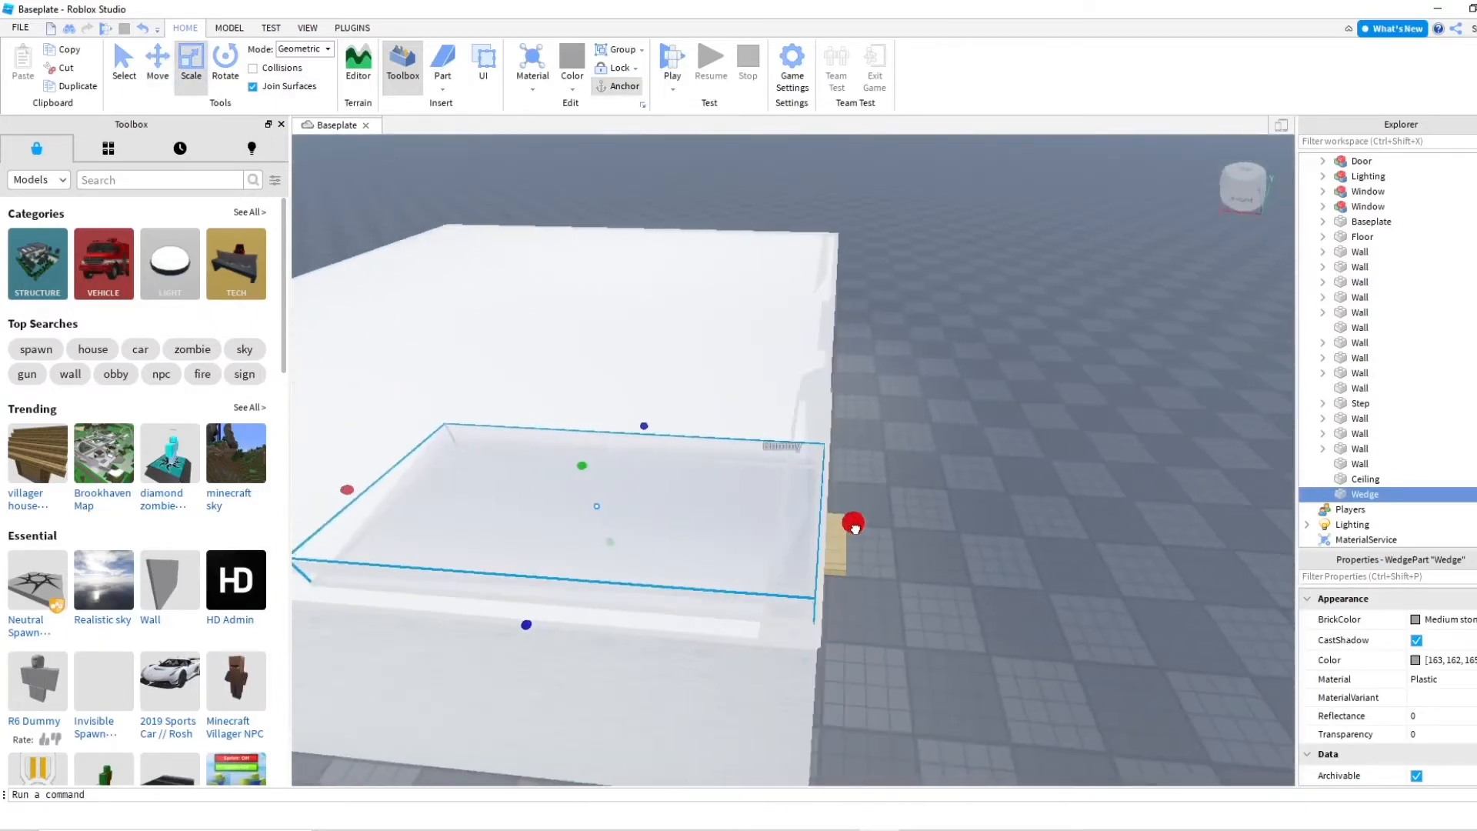
{"action": "right_click_drag", "start_coordinate": [857, 529], "coordinate": [692, 492]}
Set the wedge's BrickColor to Burnt Sienna
{"action": "left_click", "coordinate": [1422, 619]}
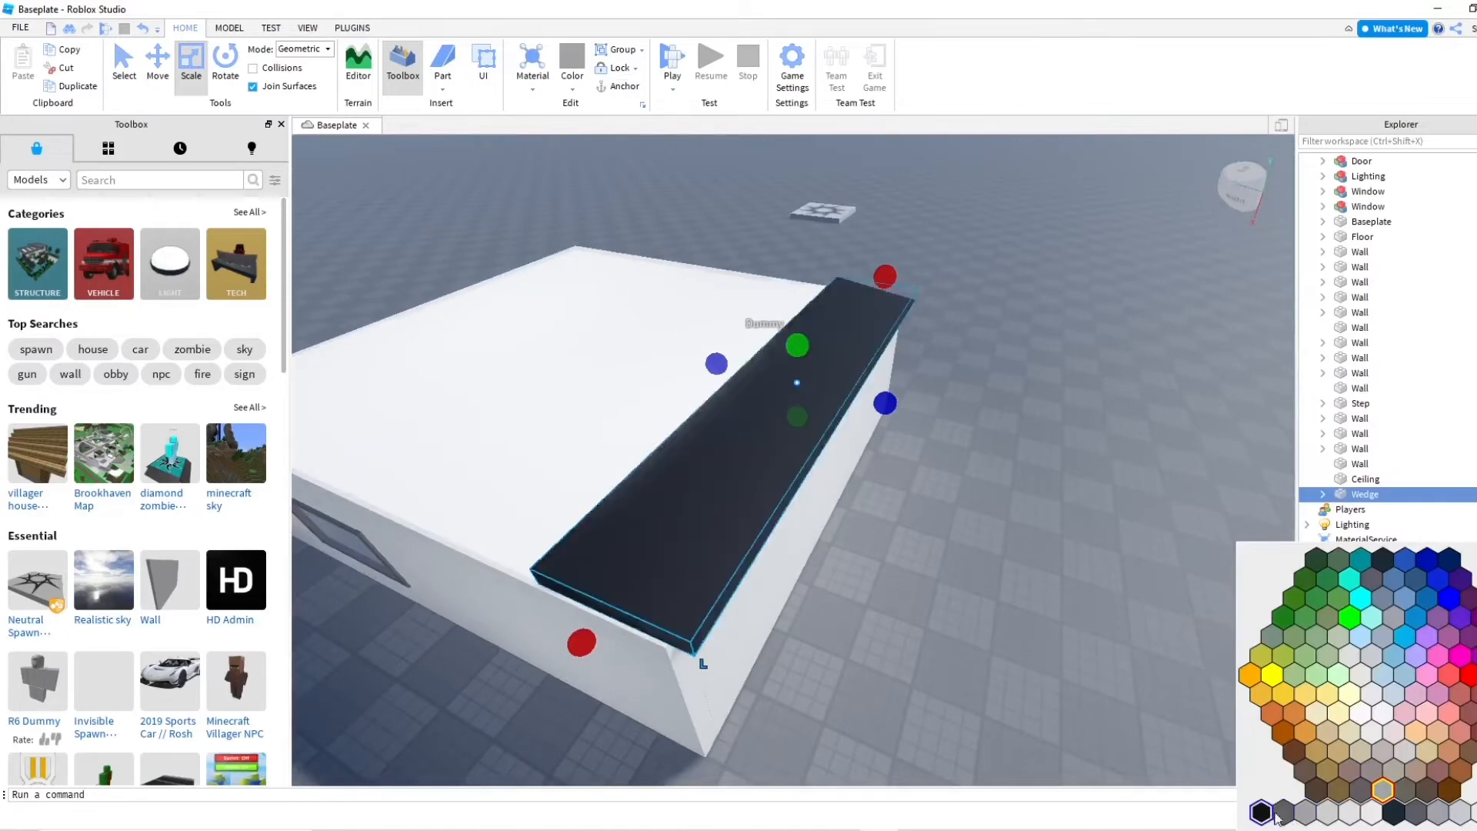
{"action": "left_click", "coordinate": [1449, 788]}
{"action": "mouse_move", "coordinate": [962, 573]}
{"action": "right_mouse_down"}
{"action": "mouse_move", "coordinate": [1010, 593]}
{"action": "mouse_move", "coordinate": [941, 592]}
{"action": "right_mouse_up"}
{"action": "right_click_drag", "start_coordinate": [765, 581], "coordinate": [974, 589]}
Widen the wedge to cover about half of the ceiling with a slight overhang past the outer walls
{"action": "left_click_drag", "start_coordinate": [978, 549], "coordinate": [953, 556]}
{"action": "right_click_drag", "start_coordinate": [954, 556], "coordinate": [962, 467]}
{"action": "left_click_drag", "start_coordinate": [830, 454], "coordinate": [792, 442]}
{"action": "scroll", "coordinate": [792, 438], "scroll_direction": "up", "scroll_amount": 4}
{"action": "scroll", "coordinate": [790, 431], "scroll_direction": "down", "scroll_amount": 6}
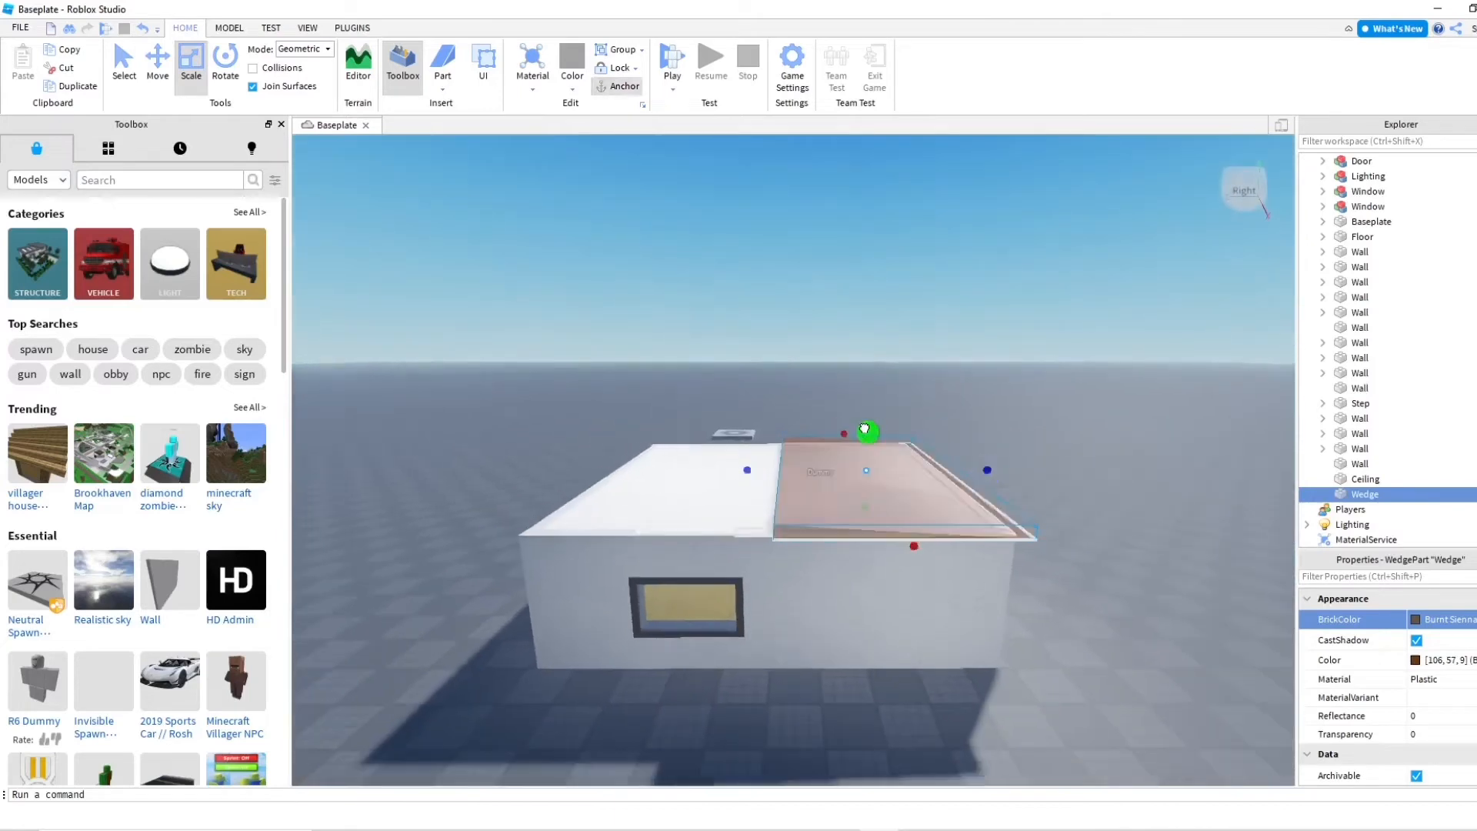
Raise the wedge into a moderate roof slope and extend its tall side past the middle of the house
{"action": "left_click_drag", "start_coordinate": [865, 429], "coordinate": [878, 389]}
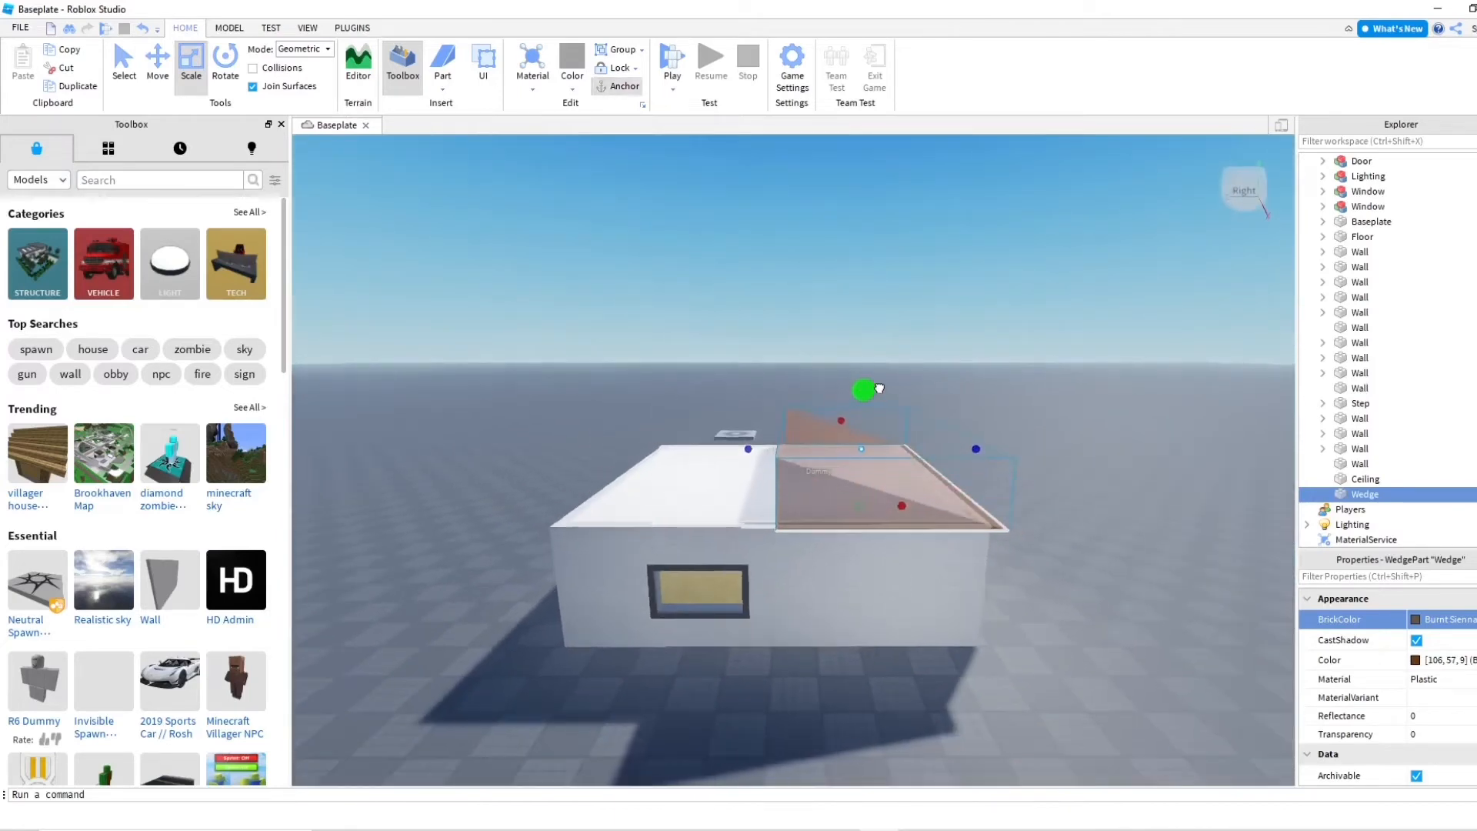
{"action": "scroll", "coordinate": [878, 380], "scroll_direction": "up", "scroll_amount": 3}
{"action": "right_click_drag", "start_coordinate": [879, 379], "coordinate": [831, 421]}
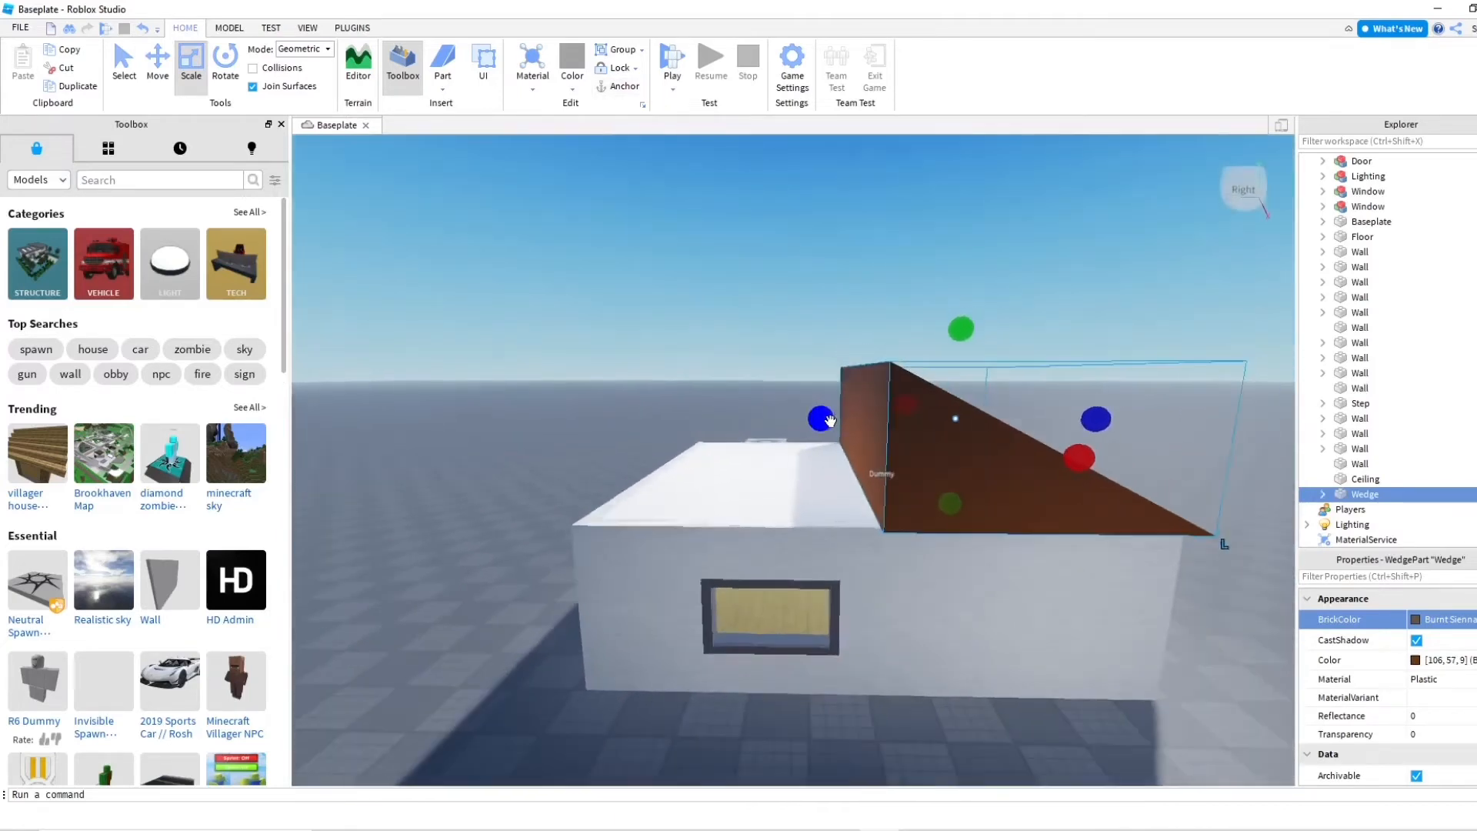
{"action": "left_click_drag", "start_coordinate": [827, 421], "coordinate": [791, 418]}
{"action": "scroll", "coordinate": [792, 419], "scroll_direction": "down", "scroll_amount": 3}
{"action": "right_click_drag", "start_coordinate": [793, 419], "coordinate": [816, 422]}
{"action": "scroll", "coordinate": [816, 423], "scroll_direction": "down", "scroll_amount": 1}
{"action": "left_click_drag", "start_coordinate": [836, 381], "coordinate": [836, 397]}
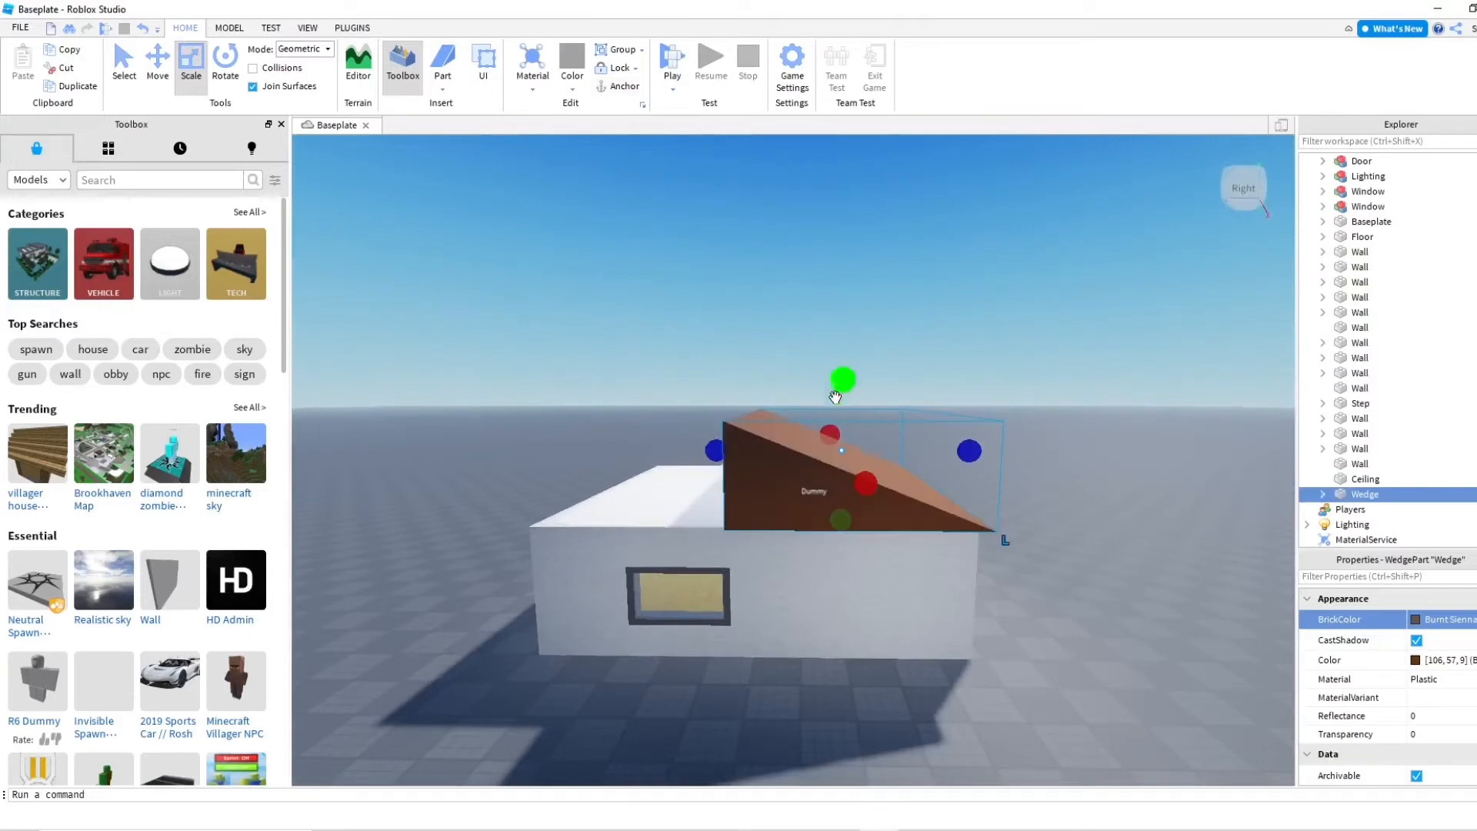
{"action": "left_click_drag", "start_coordinate": [716, 452], "coordinate": [701, 453]}
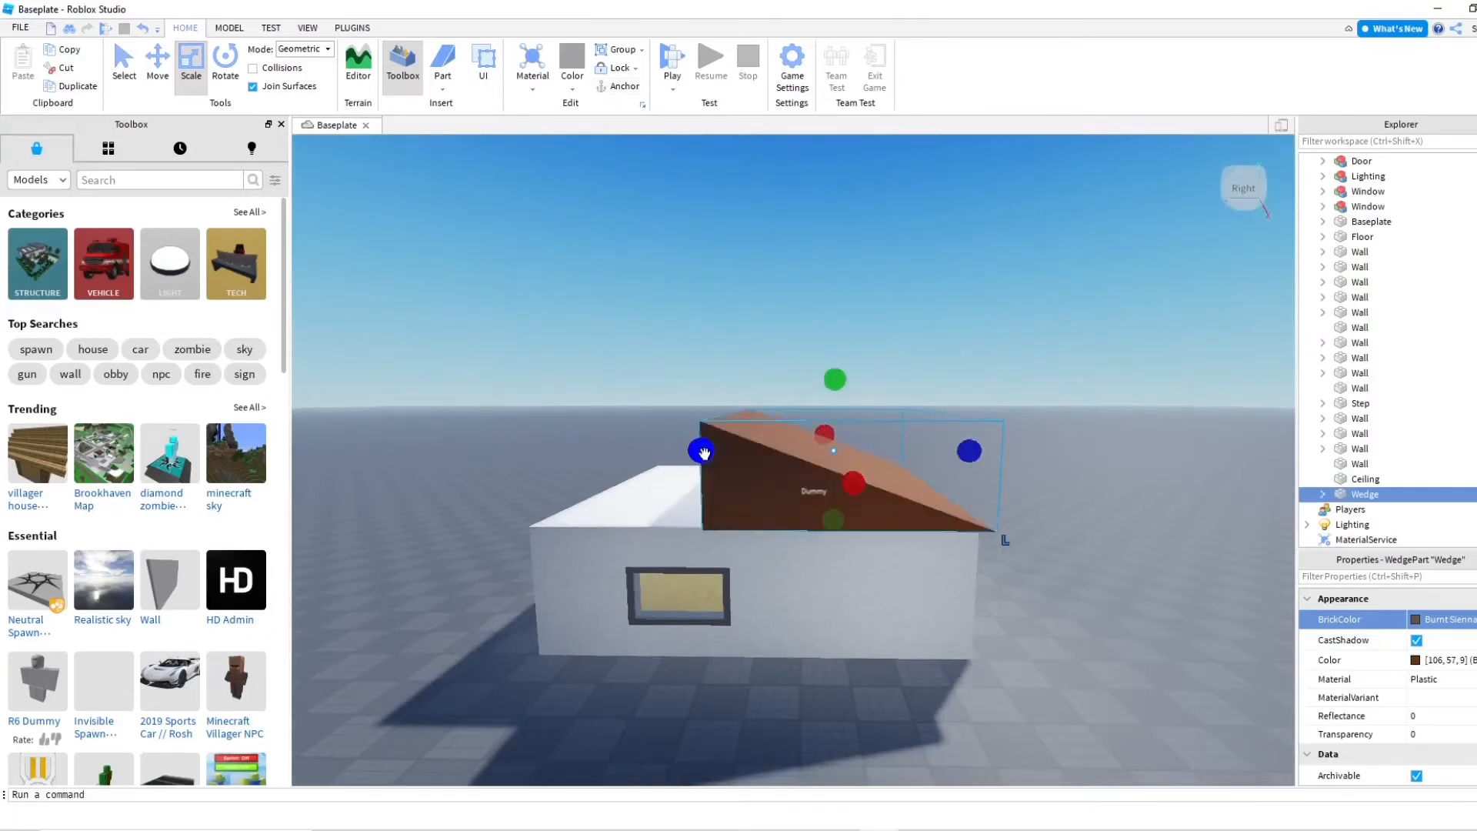
Examine the sloped wedge's height and ridge position from both sides of the house
{"action": "middle_click_drag", "start_coordinate": [701, 453], "coordinate": [806, 473]}
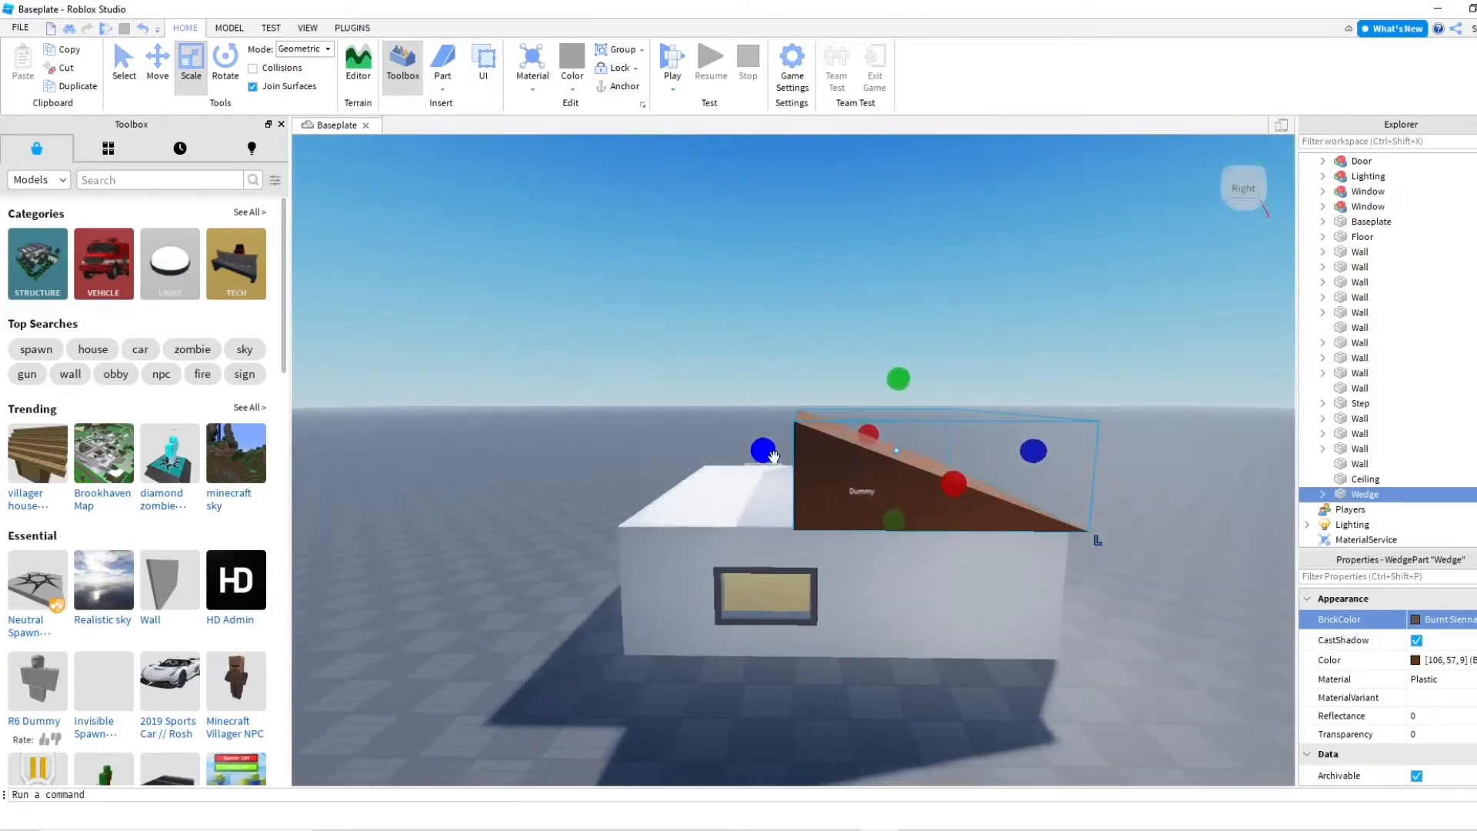
{"action": "right_click_drag", "start_coordinate": [774, 457], "coordinate": [776, 455]}
{"action": "key", "text": "w"}
{"action": "key", "text": "s"}
{"action": "key", "text": "w"}
{"action": "key", "text": "s"}
{"action": "scroll", "coordinate": [800, 449], "scroll_direction": "up", "scroll_amount": 3}
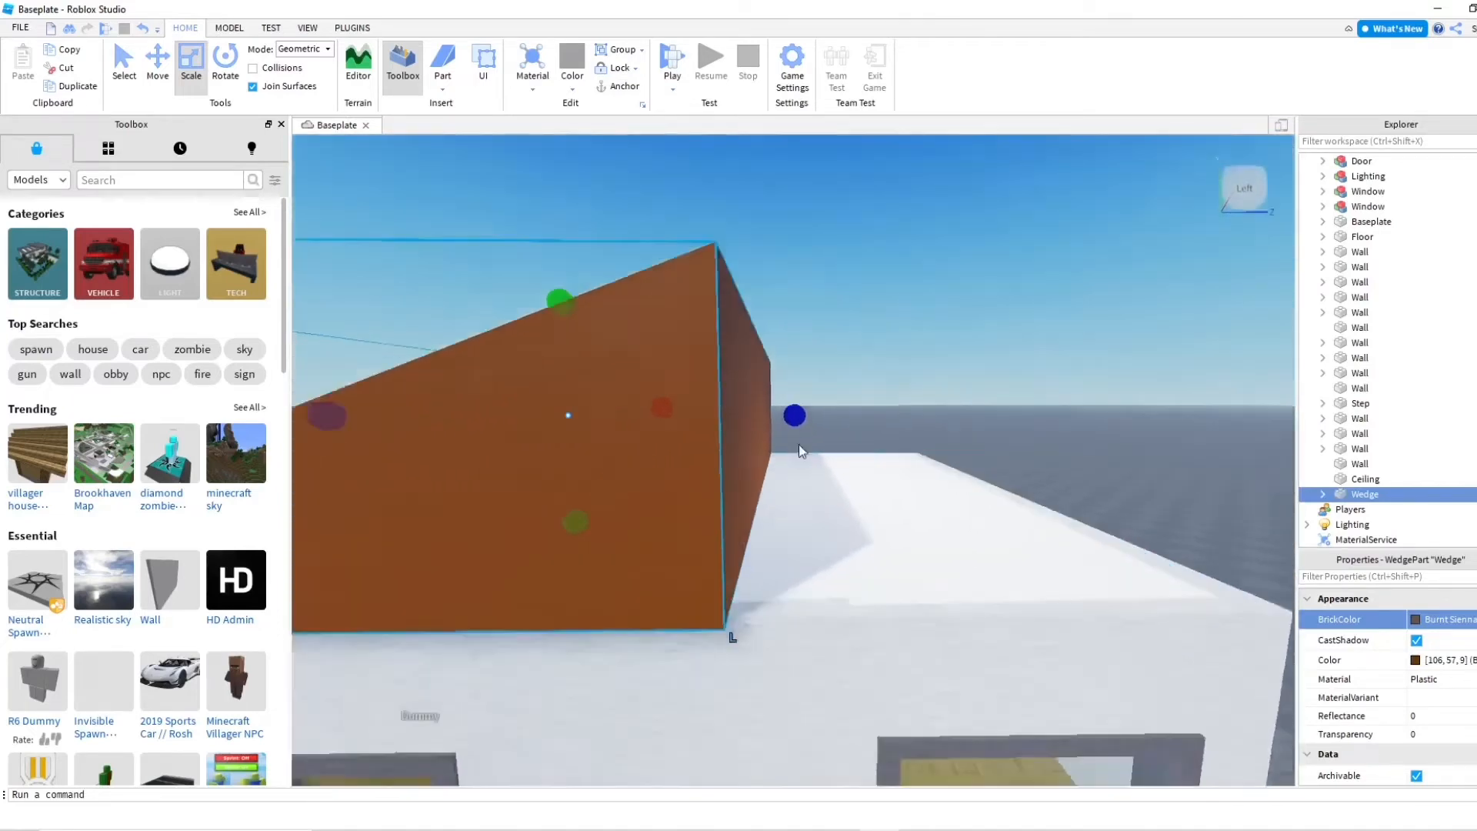
{"action": "scroll", "coordinate": [801, 450], "scroll_direction": "down", "scroll_amount": 5}
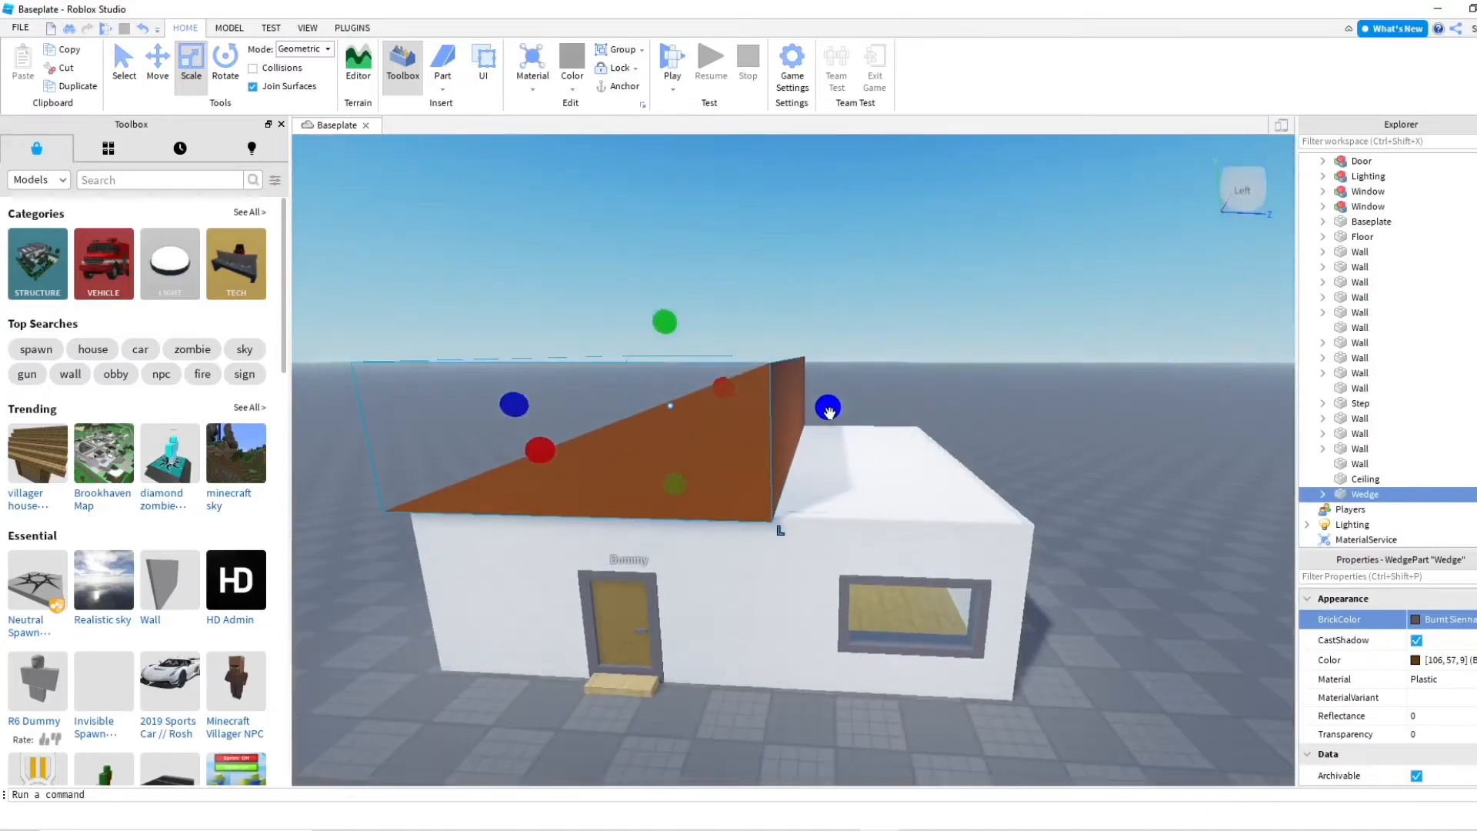
{"action": "key", "text": "a"}
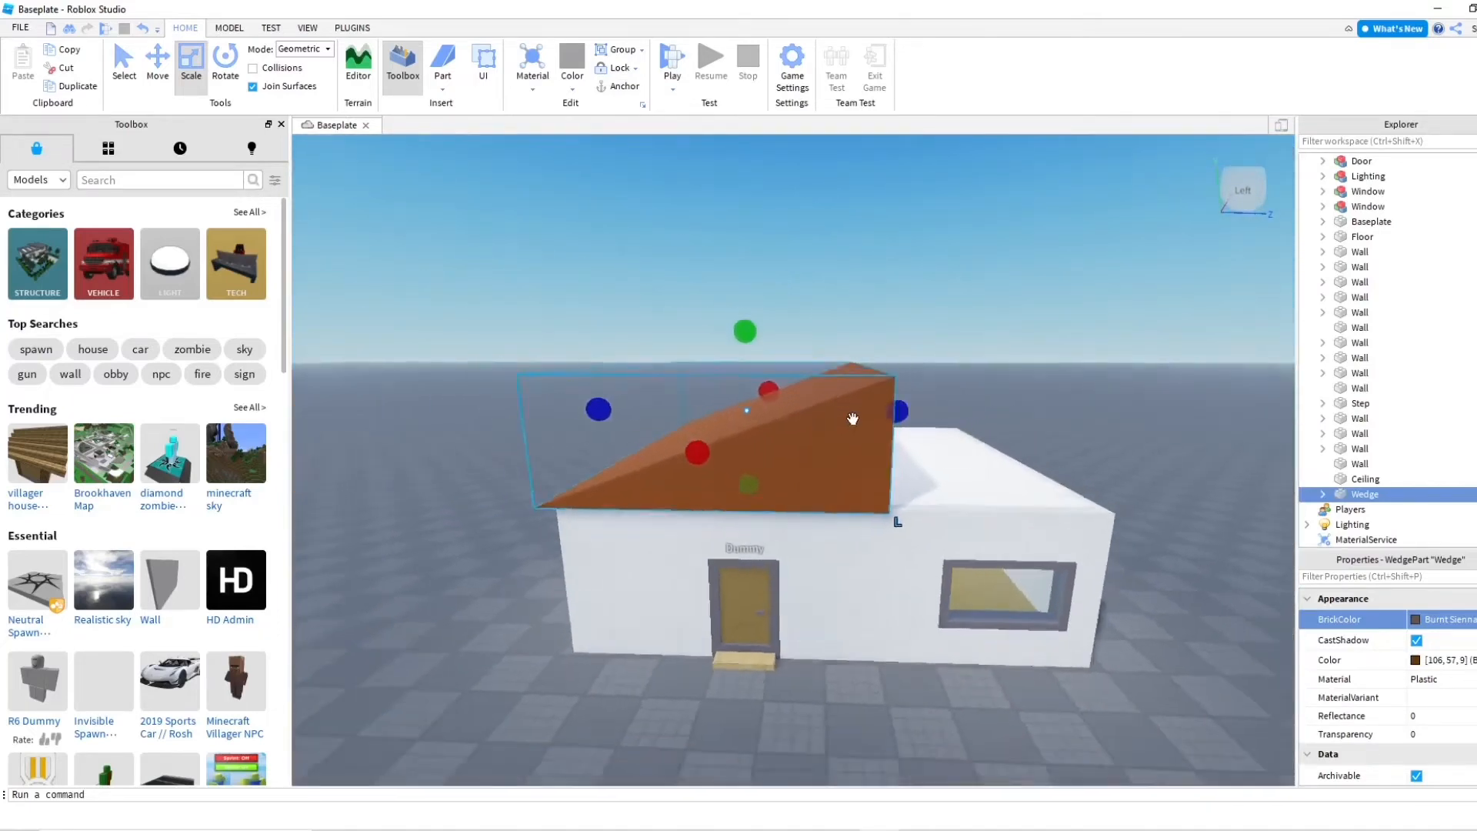
{"action": "key", "text": "s"}
{"action": "right_click_drag", "start_coordinate": [885, 422], "coordinate": [884, 422]}
{"action": "key", "text": "w"}
{"action": "key", "text": "s"}
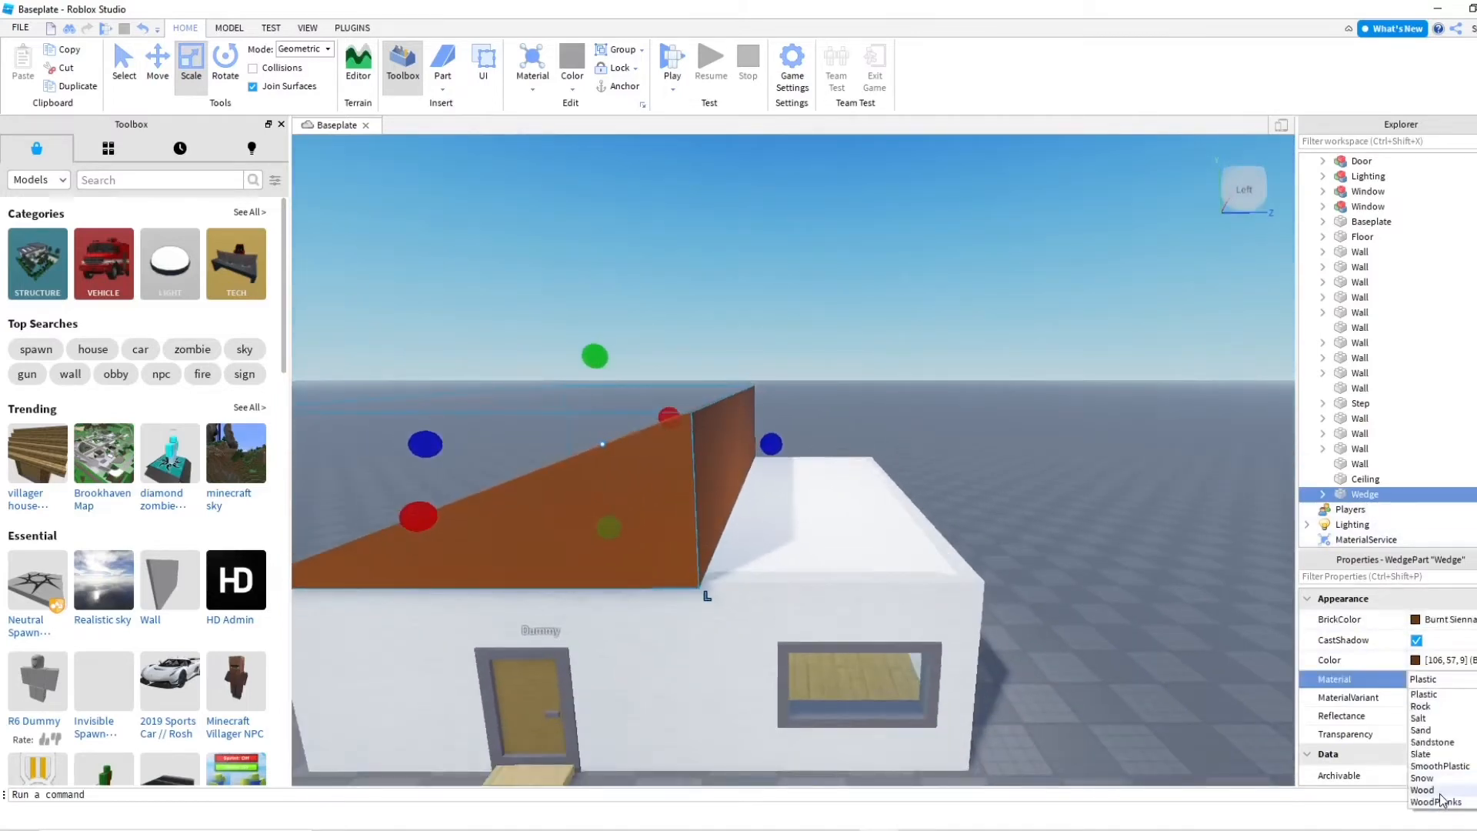
Change the roof wedge's material to WoodPlanks and its BrickColor to Fawn brown
{"action": "left_click", "coordinate": [1435, 801]}
{"action": "right_click_drag", "start_coordinate": [1121, 700], "coordinate": [1251, 690]}
{"action": "scroll", "coordinate": [1123, 699], "scroll_direction": "up", "scroll_amount": 2}
{"action": "left_click", "coordinate": [1432, 619]}
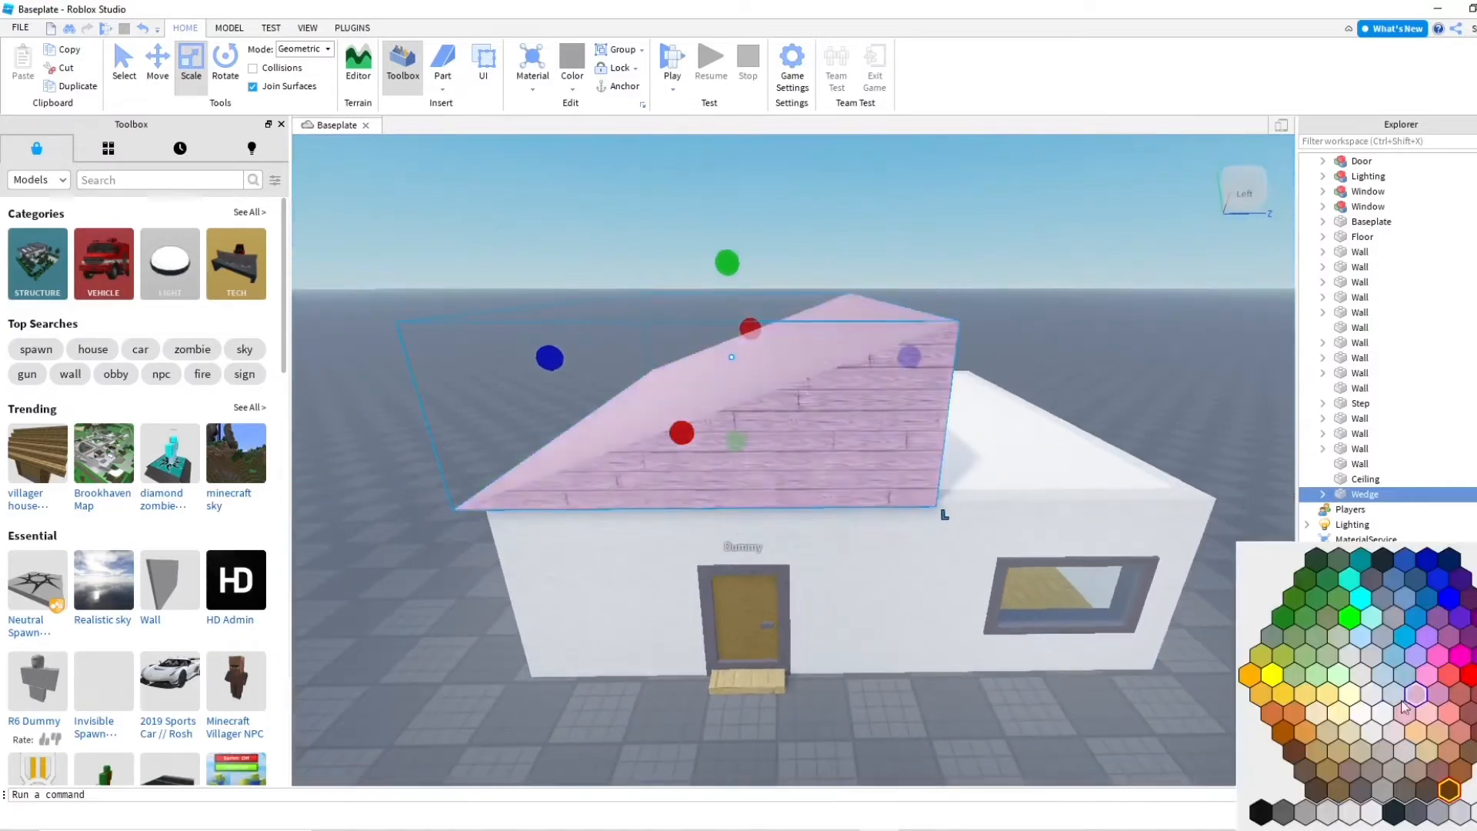
{"action": "left_click", "coordinate": [1333, 778]}
{"action": "key", "text": "d"}
{"action": "right_click_drag", "start_coordinate": [1073, 623], "coordinate": [1088, 617]}
{"action": "key", "text": "s"}
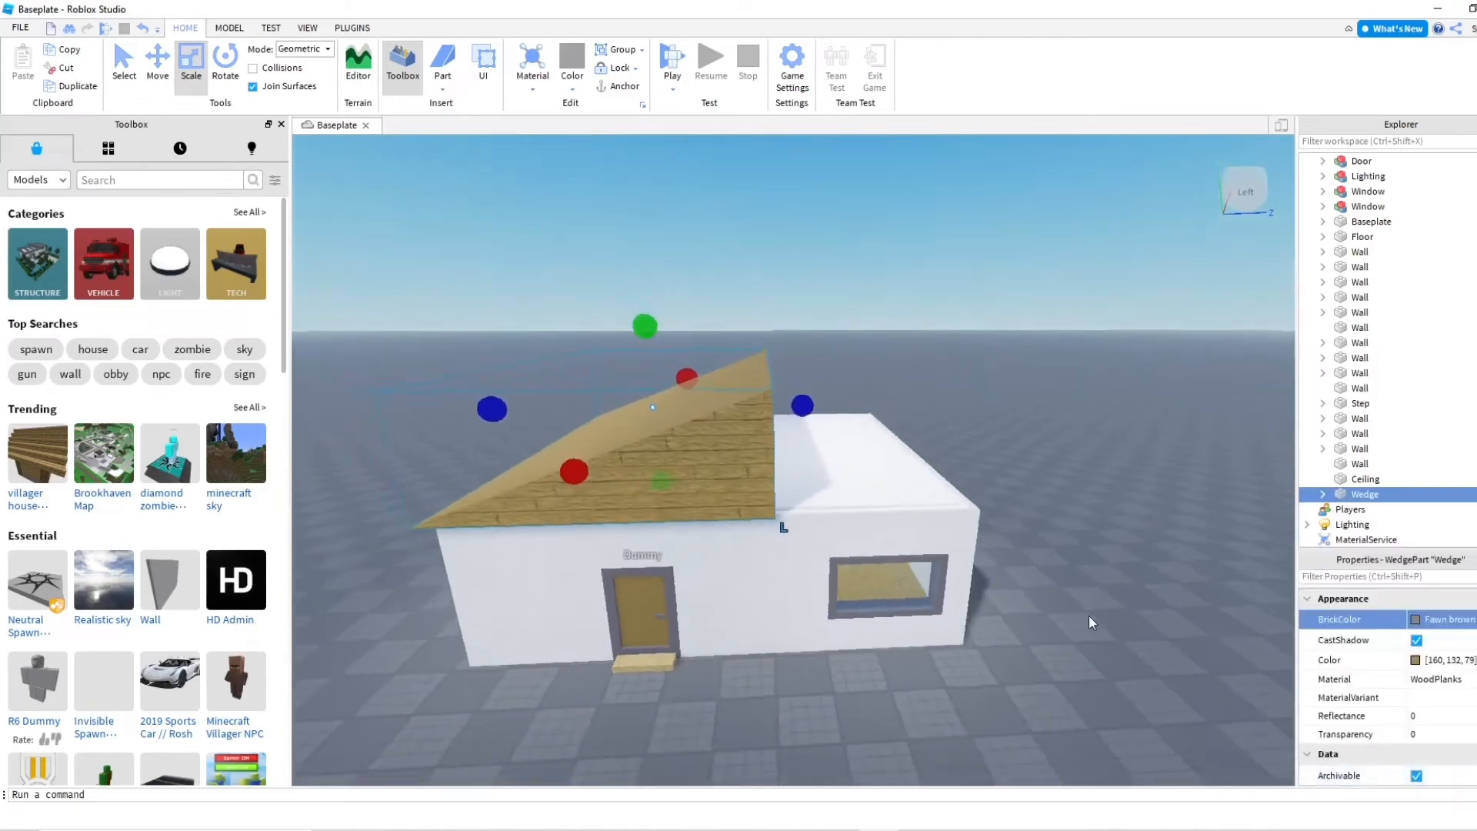
Group the roof wedge into a model and name it Roof
{"action": "key", "text": "a"}
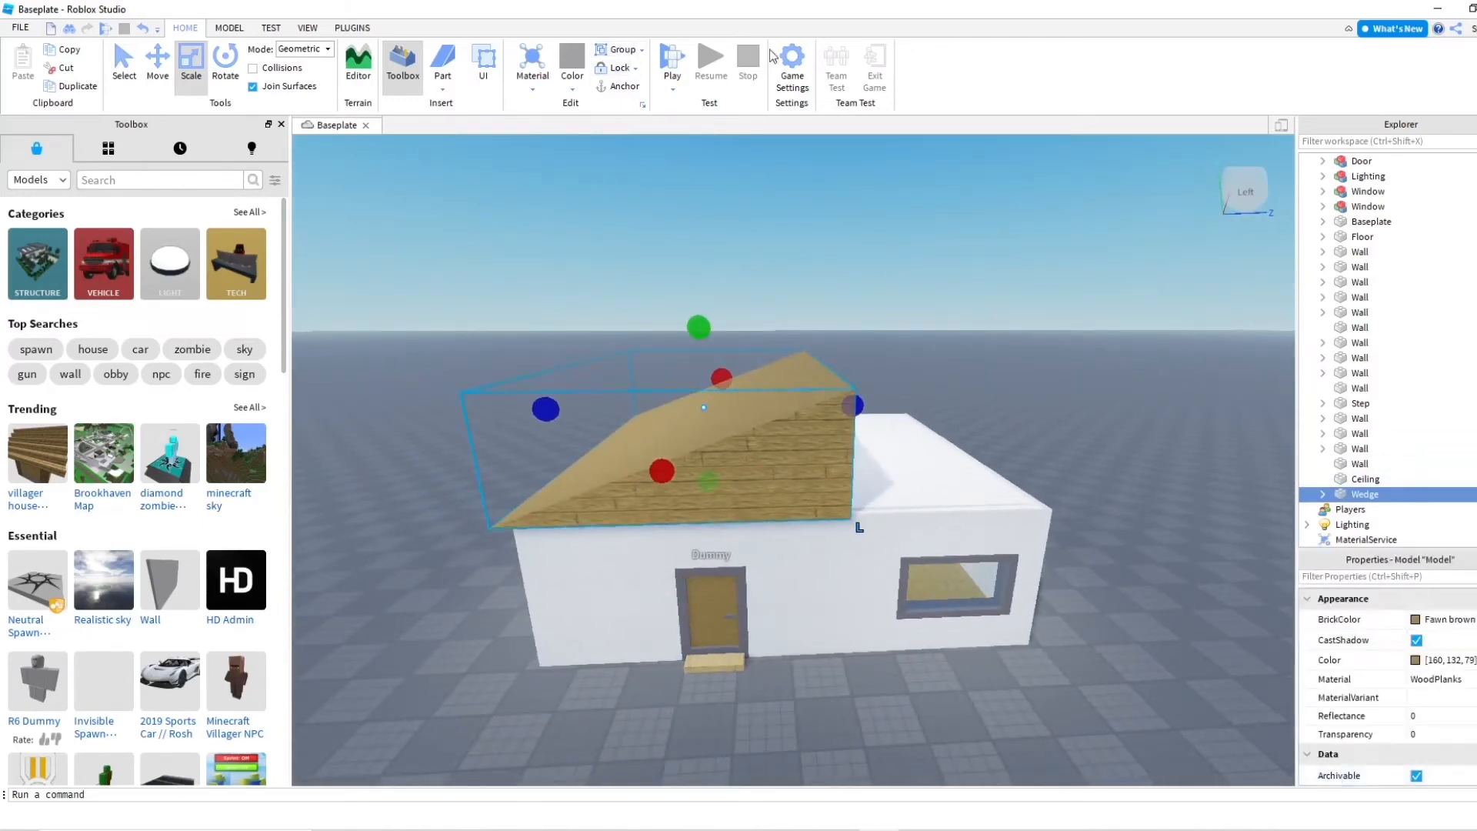
{"action": "key", "text": "ctrl+g"}
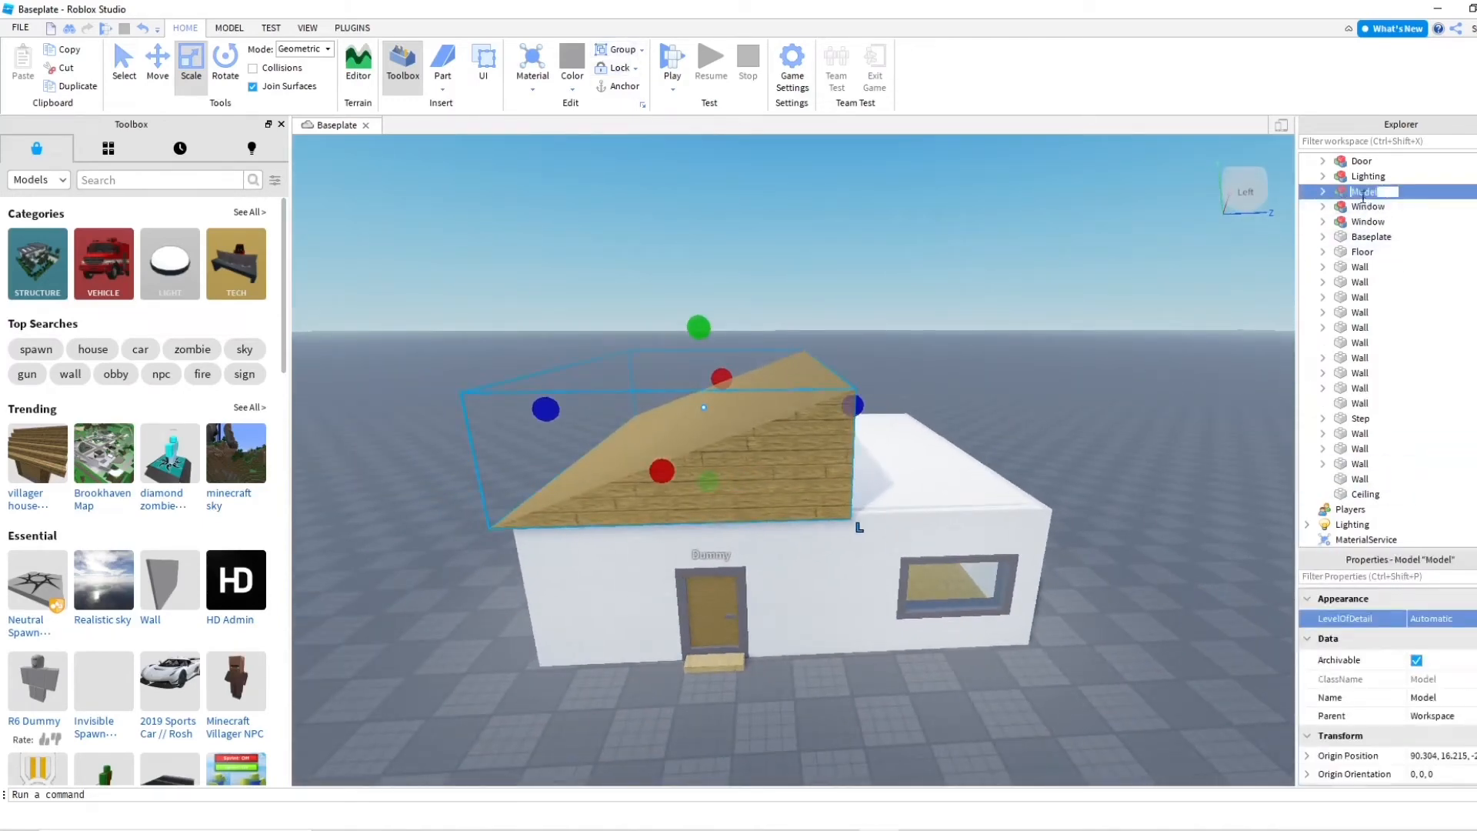
{"action": "scroll", "coordinate": [1046, 512], "scroll_direction": "up", "scroll_amount": 5}
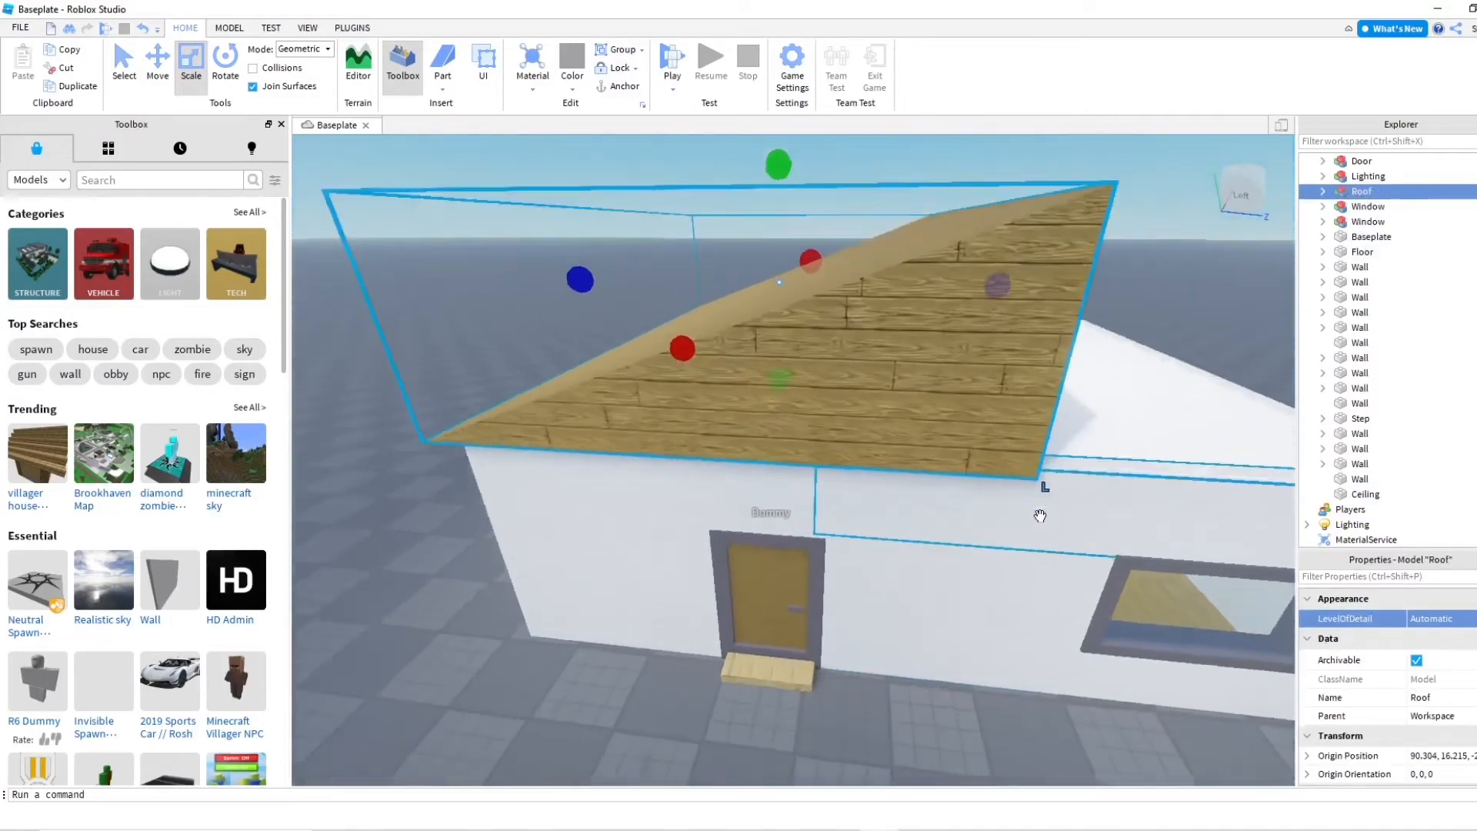
Fine-tune the Roof's underside by scaling it down and back up so it does not cut through the ceiling
{"action": "scroll", "coordinate": [1042, 497], "scroll_direction": "down", "scroll_amount": 4}
{"action": "scroll", "coordinate": [1040, 516], "scroll_direction": "up", "scroll_amount": 5}
{"action": "scroll", "coordinate": [1040, 516], "scroll_direction": "down", "scroll_amount": 4}
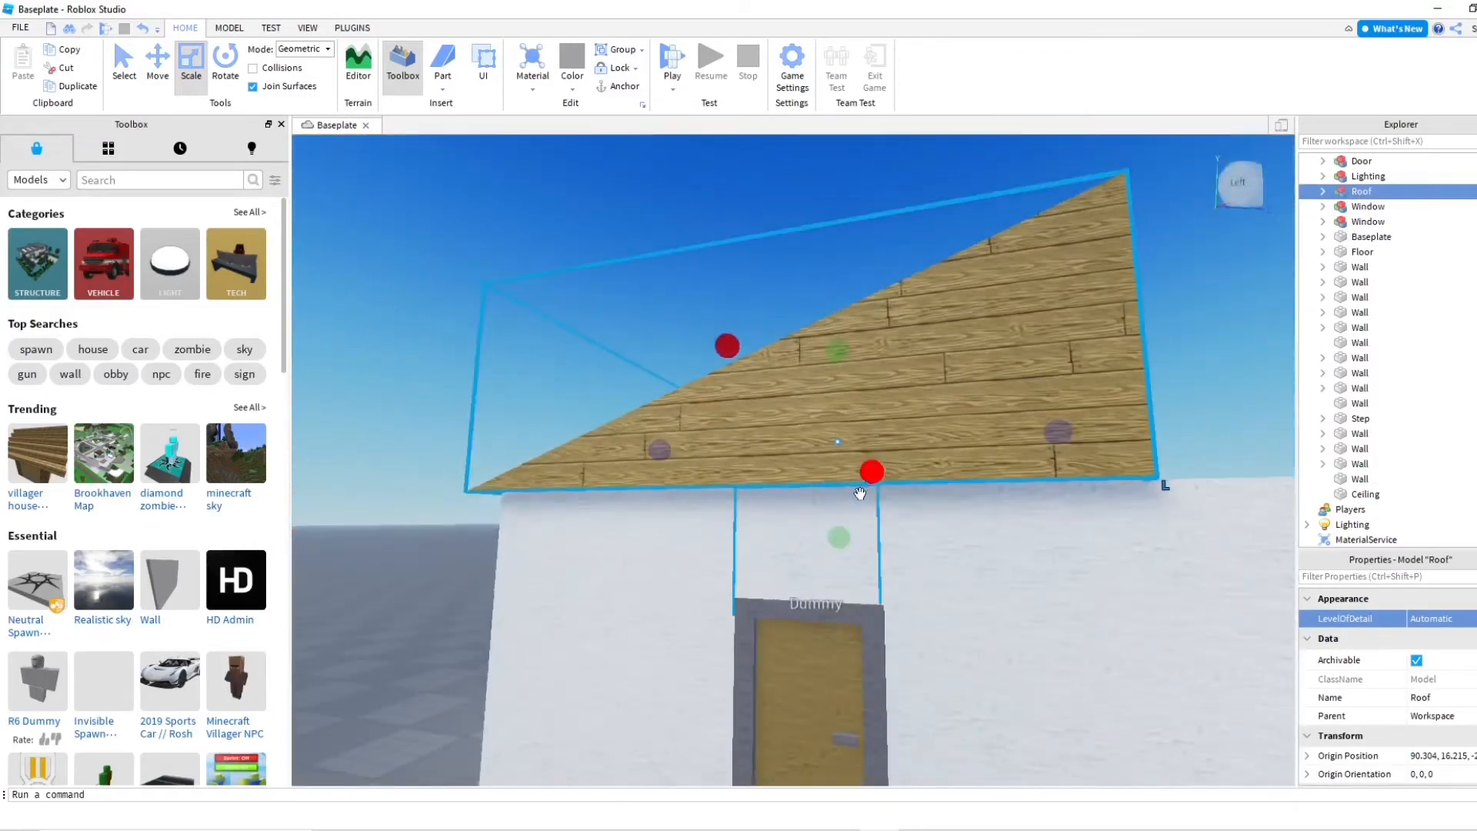
{"action": "left_click_drag", "start_coordinate": [838, 535], "coordinate": [839, 545]}
{"action": "scroll", "coordinate": [861, 565], "scroll_direction": "up", "scroll_amount": 3}
{"action": "scroll", "coordinate": [859, 565], "scroll_direction": "down", "scroll_amount": 4}
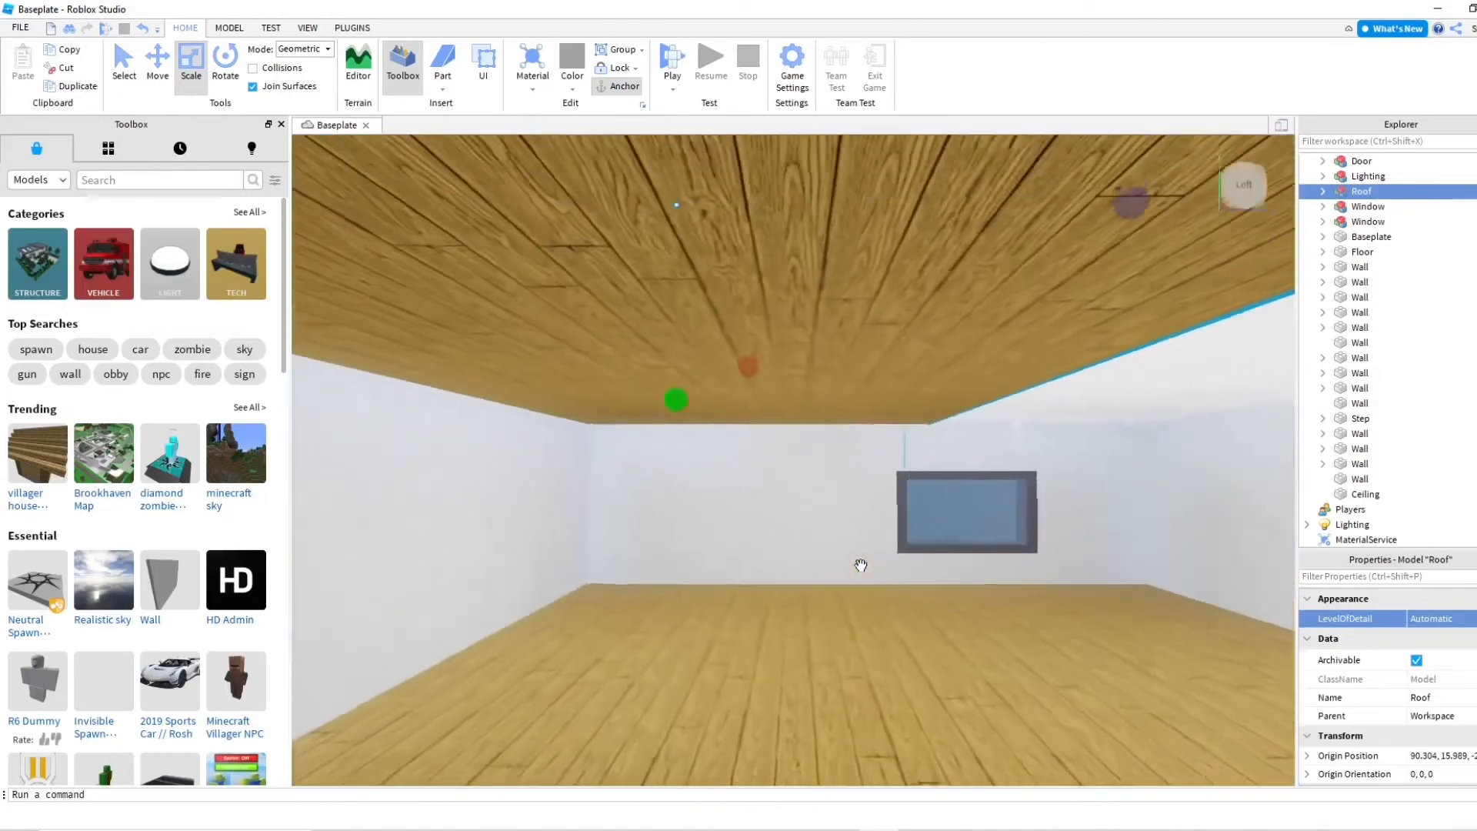
{"action": "scroll", "coordinate": [744, 496], "scroll_direction": "up", "scroll_amount": 4}
{"action": "left_click_drag", "start_coordinate": [745, 495], "coordinate": [745, 485]}
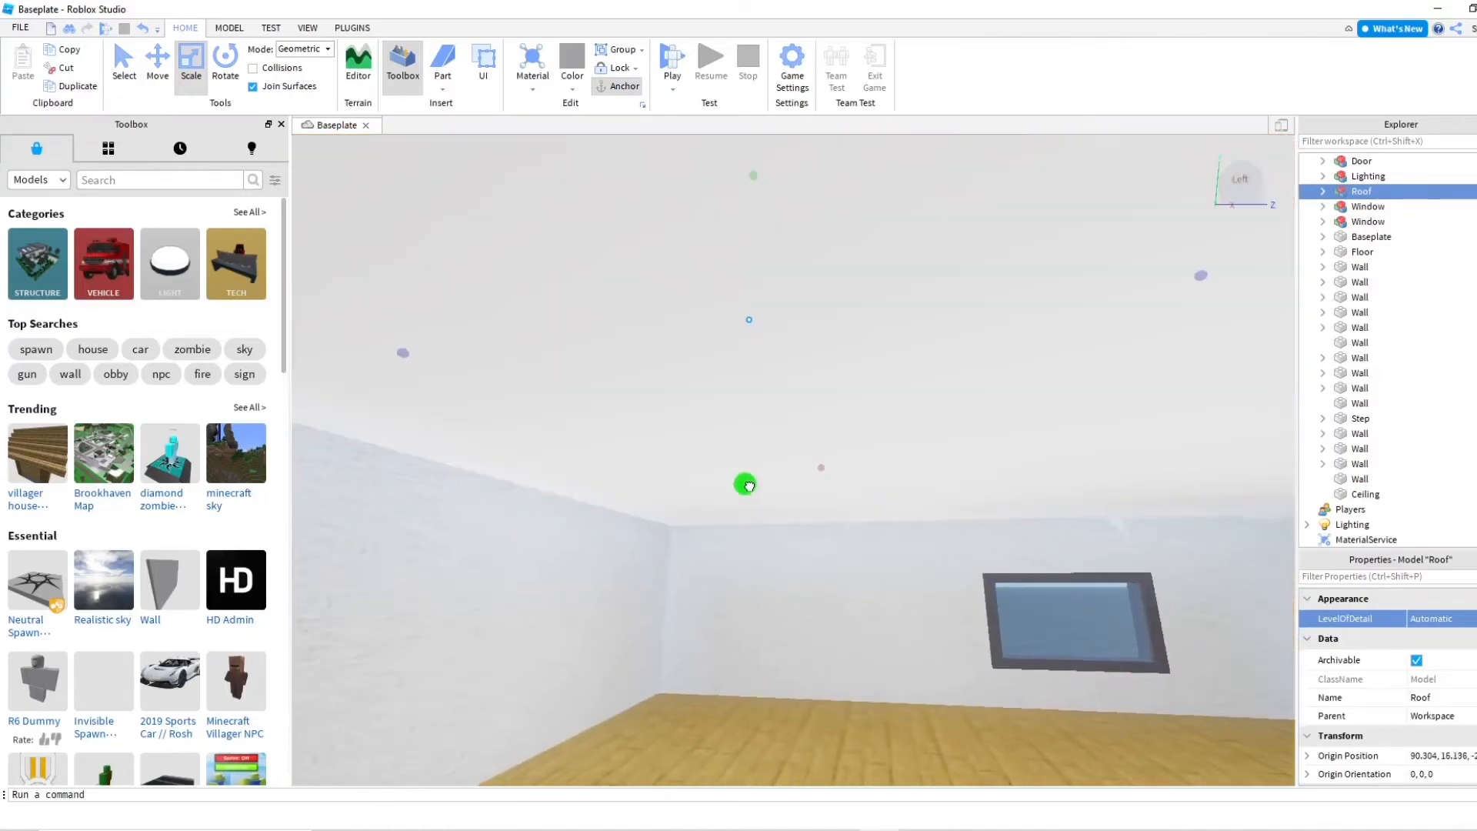
{"action": "scroll", "coordinate": [755, 499], "scroll_direction": "down", "scroll_amount": 5}
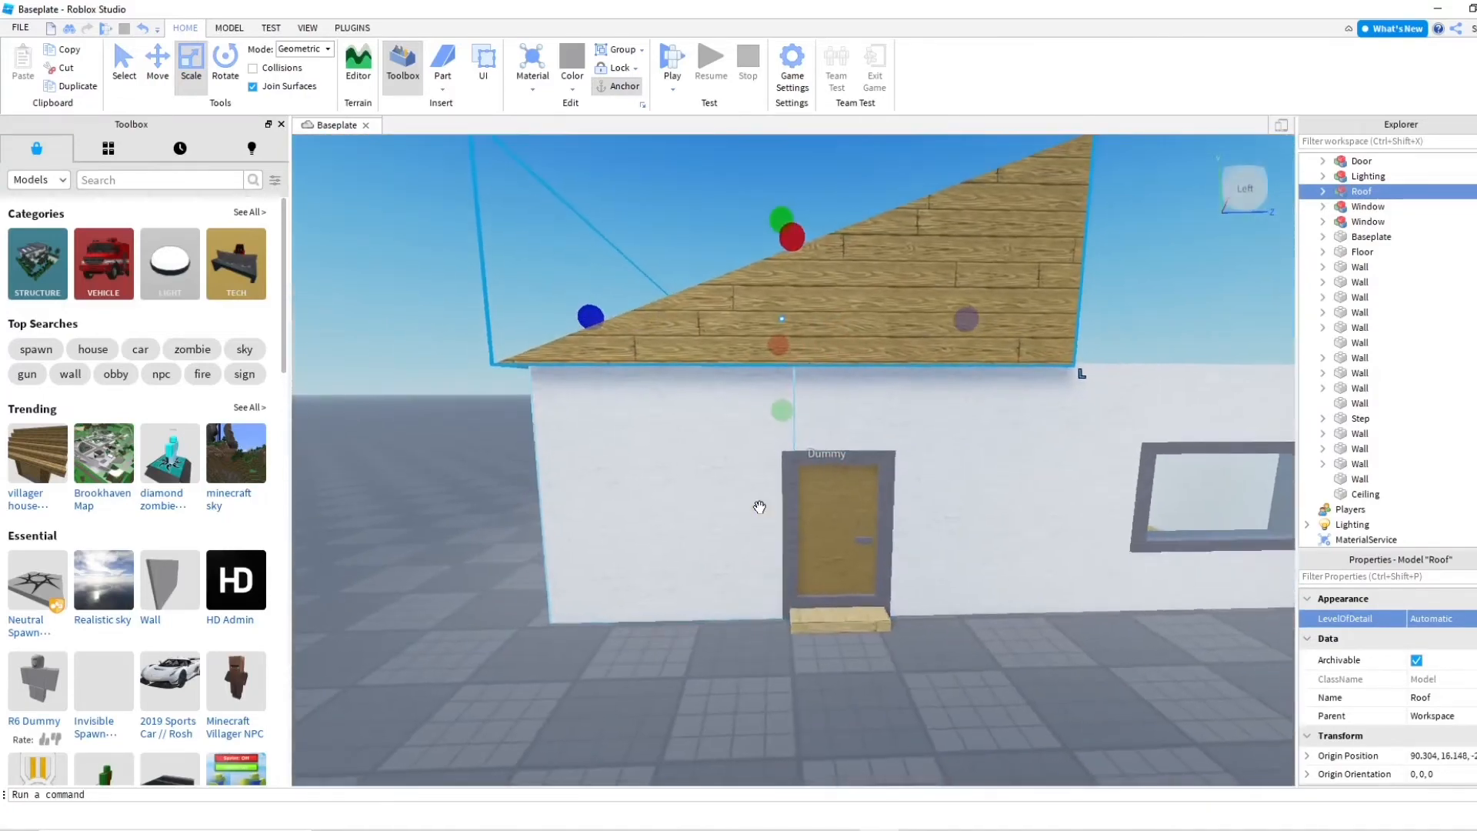
Move the Dummy inside the house away from the door, placing it on the floor nearer the window
{"action": "scroll", "coordinate": [759, 506], "scroll_direction": "up", "scroll_amount": 4}
{"action": "key", "text": "d"}
{"action": "key", "text": "a"}
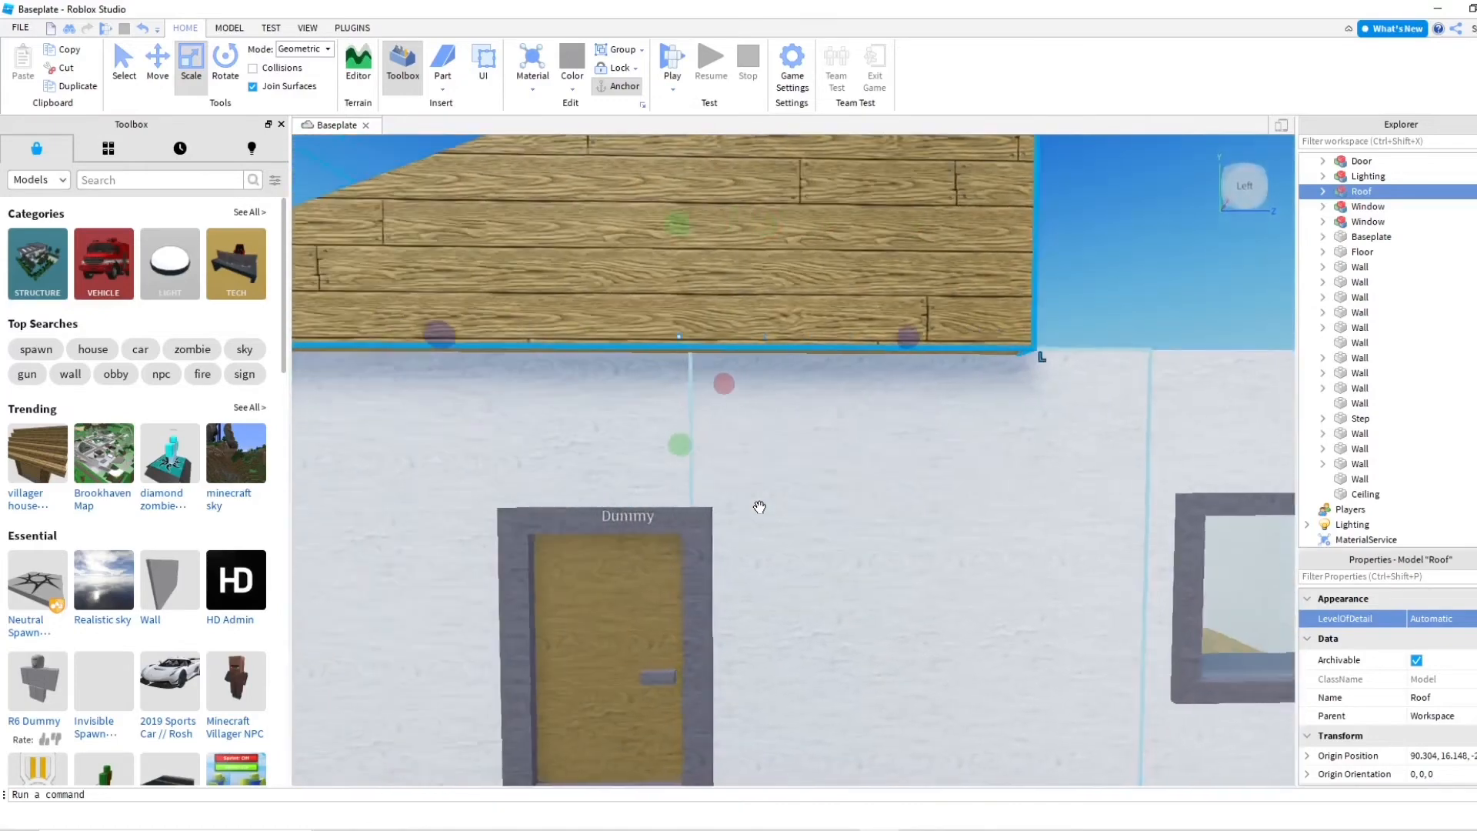
{"action": "right_click_drag", "start_coordinate": [759, 507], "coordinate": [759, 507]}
{"action": "scroll", "coordinate": [759, 507], "scroll_direction": "up", "scroll_amount": 5}
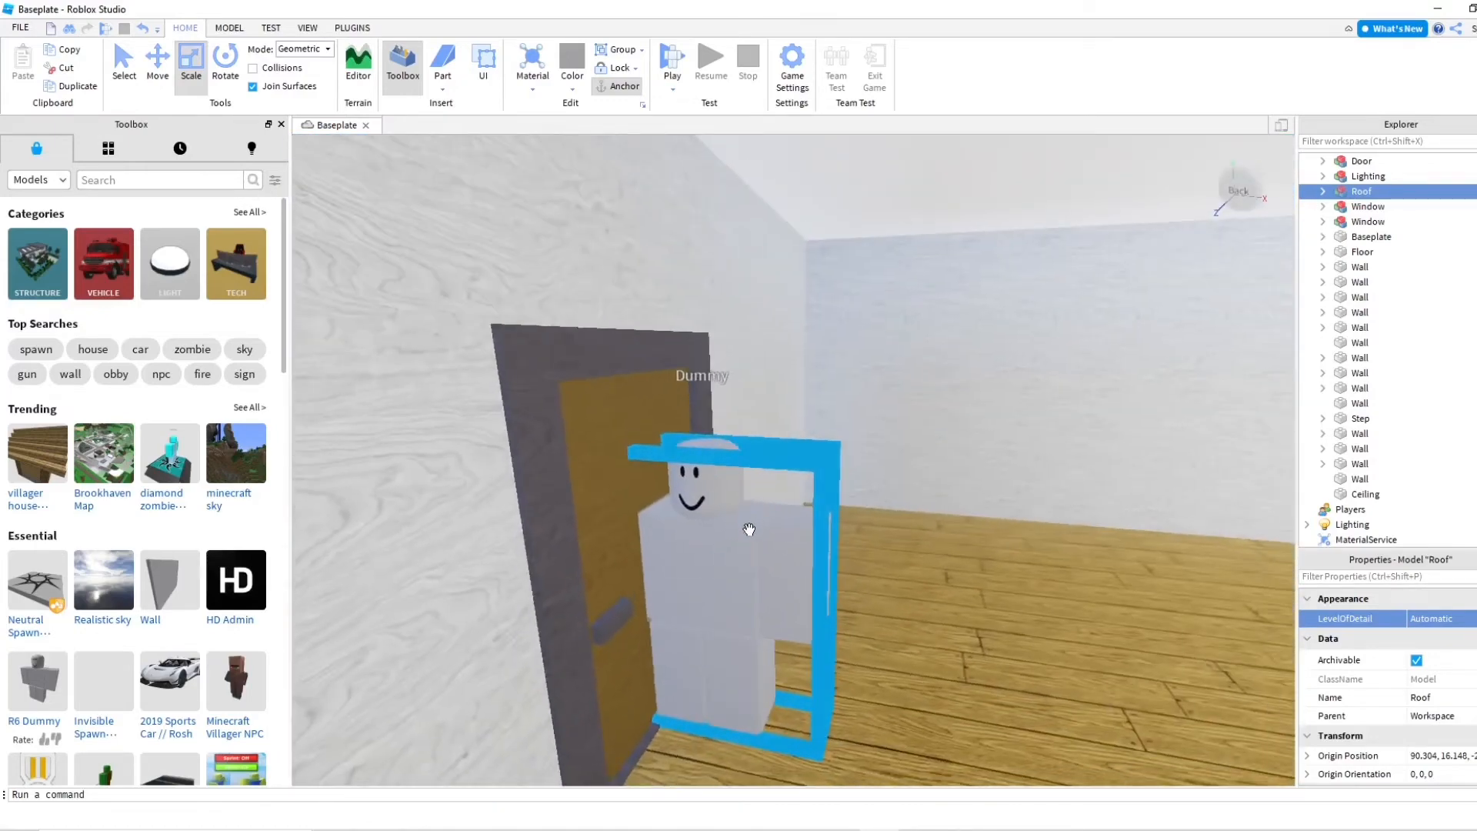
{"action": "scroll", "coordinate": [759, 528], "scroll_direction": "down", "scroll_amount": 5}
{"action": "scroll", "coordinate": [920, 552], "scroll_direction": "up", "scroll_amount": 4}
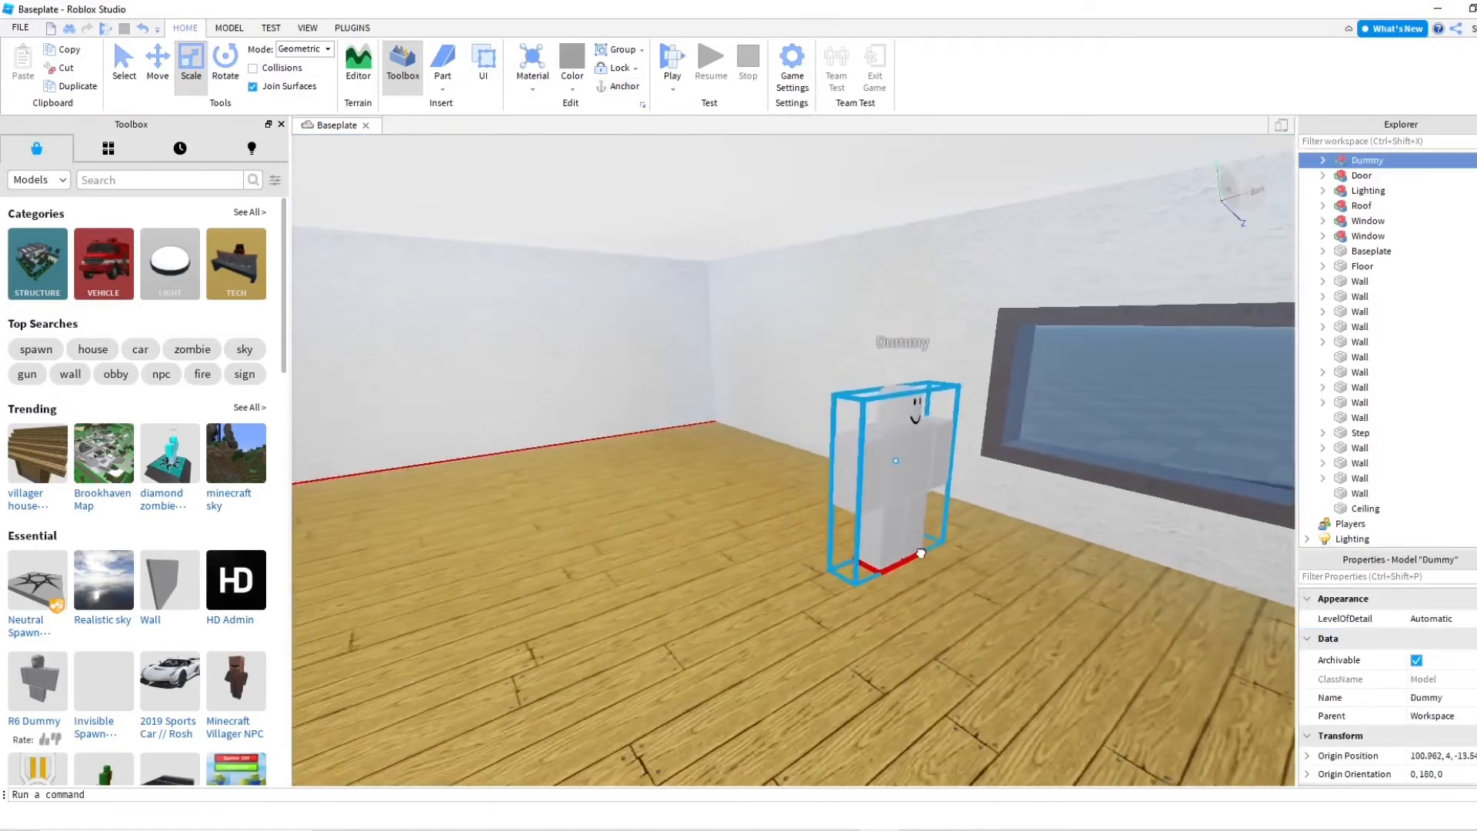
{"action": "left_click_drag", "start_coordinate": [921, 552], "coordinate": [943, 570]}
{"action": "right_click_drag", "start_coordinate": [943, 569], "coordinate": [898, 584]}
{"action": "scroll", "coordinate": [898, 584], "scroll_direction": "down", "scroll_amount": 4}
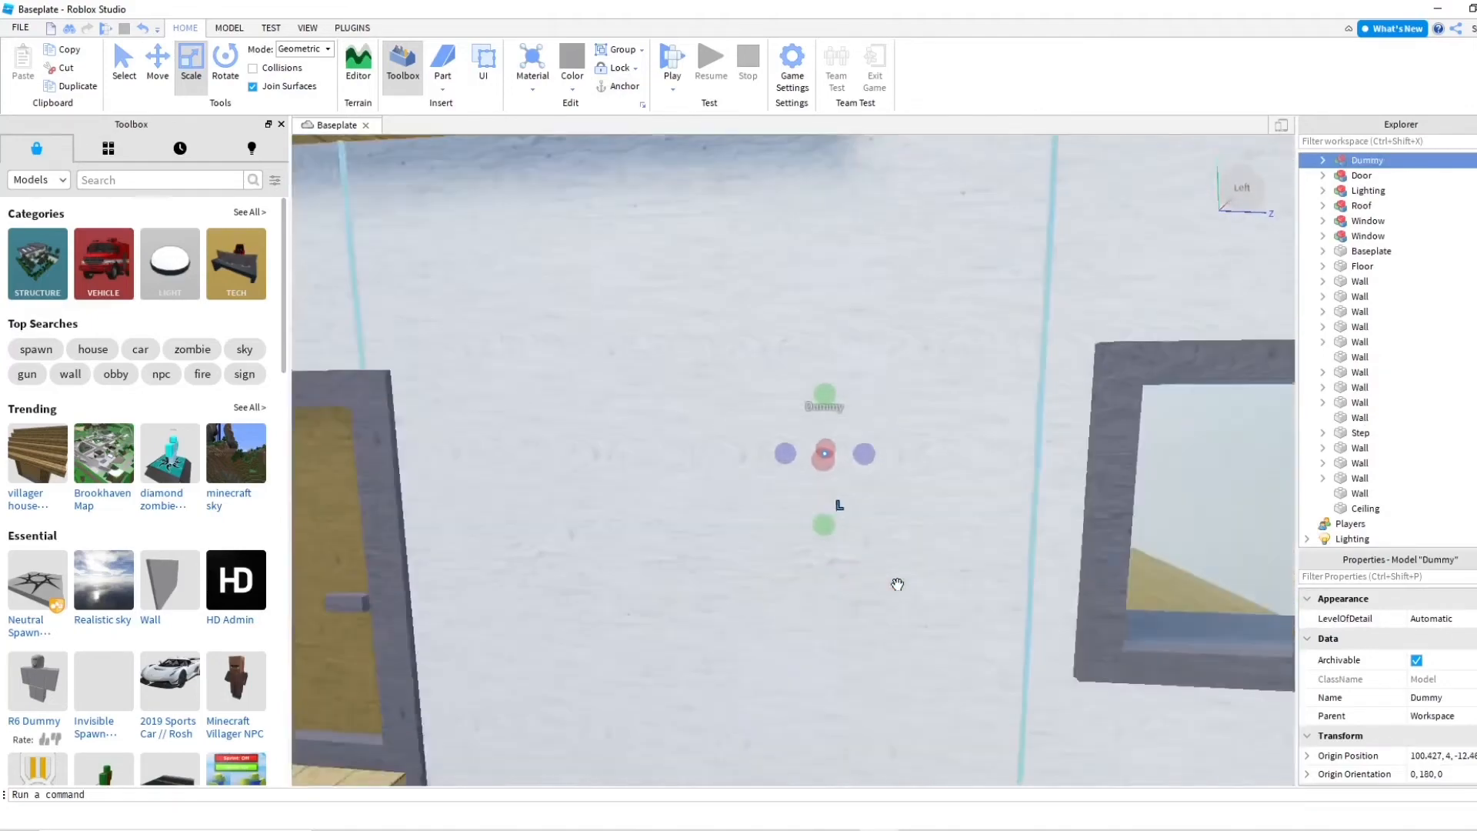
Extend the underside of the Roof model slightly downward so it sits lower over the walls
{"action": "scroll", "coordinate": [897, 584], "scroll_direction": "down", "scroll_amount": 5}
{"action": "scroll", "coordinate": [896, 584], "scroll_direction": "up", "scroll_amount": 8}
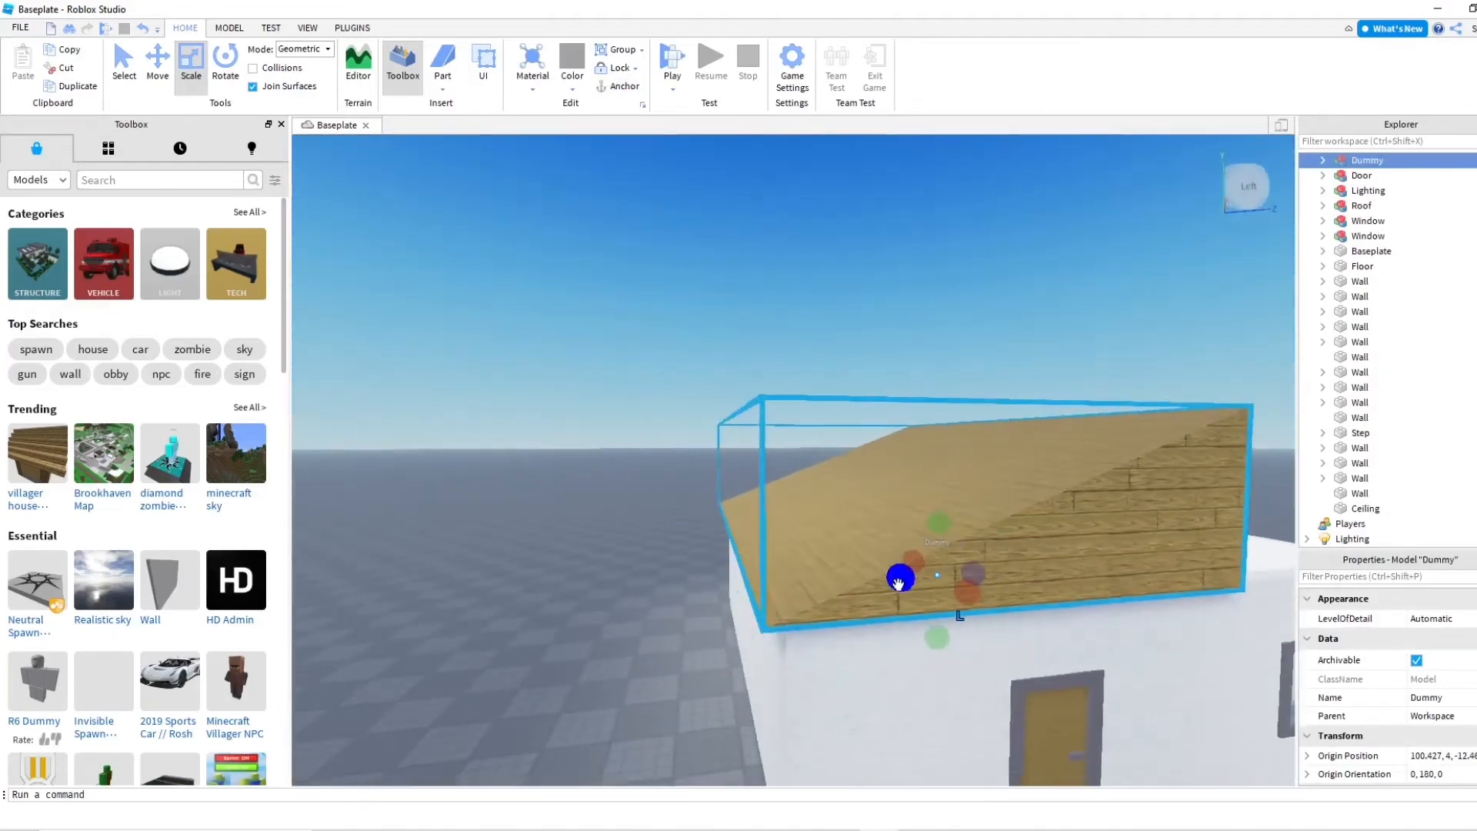
{"action": "scroll", "coordinate": [885, 582], "scroll_direction": "down", "scroll_amount": 6}
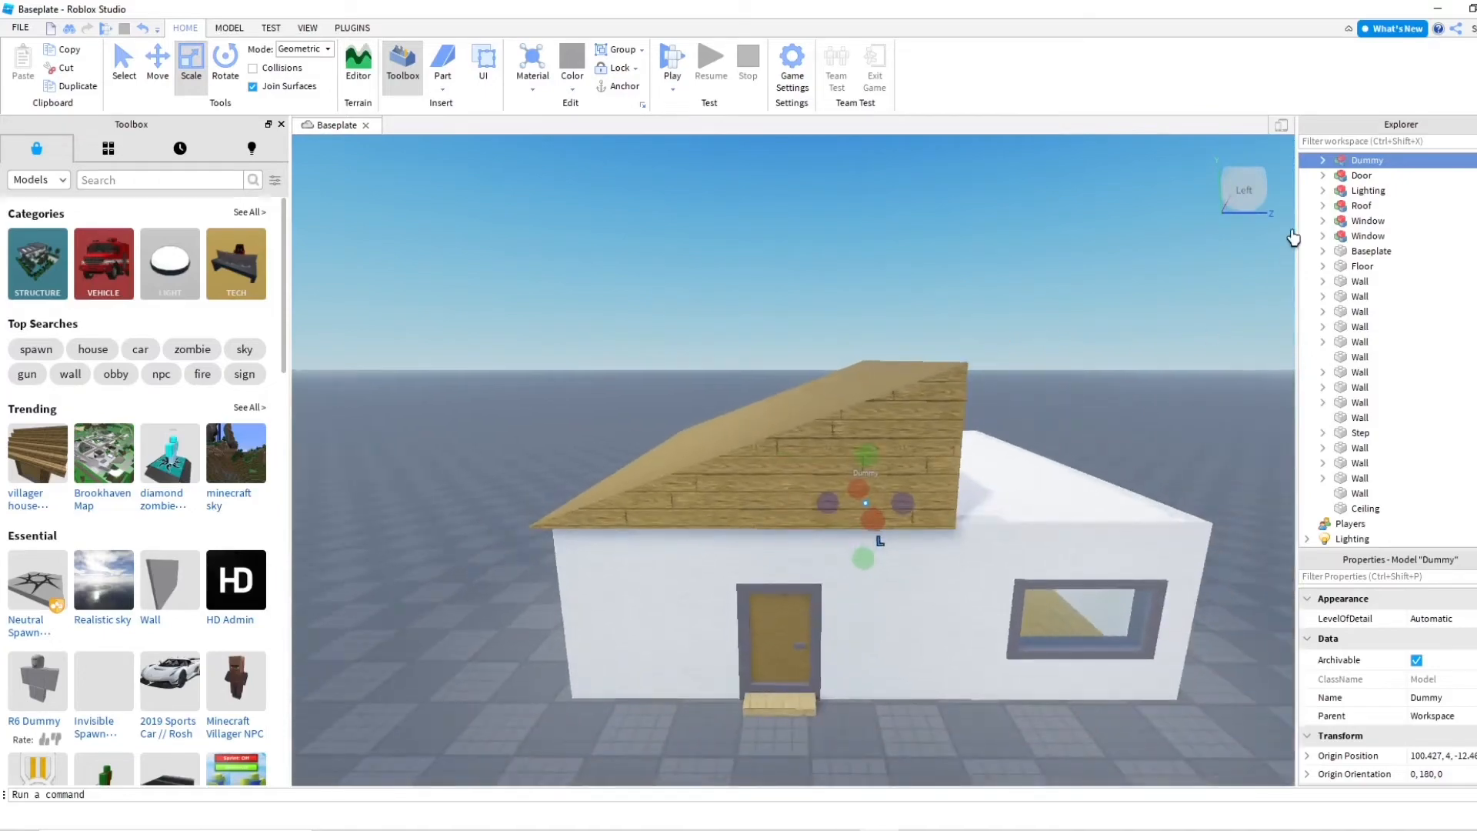
{"action": "right_click_drag", "start_coordinate": [935, 408], "coordinate": [772, 423]}
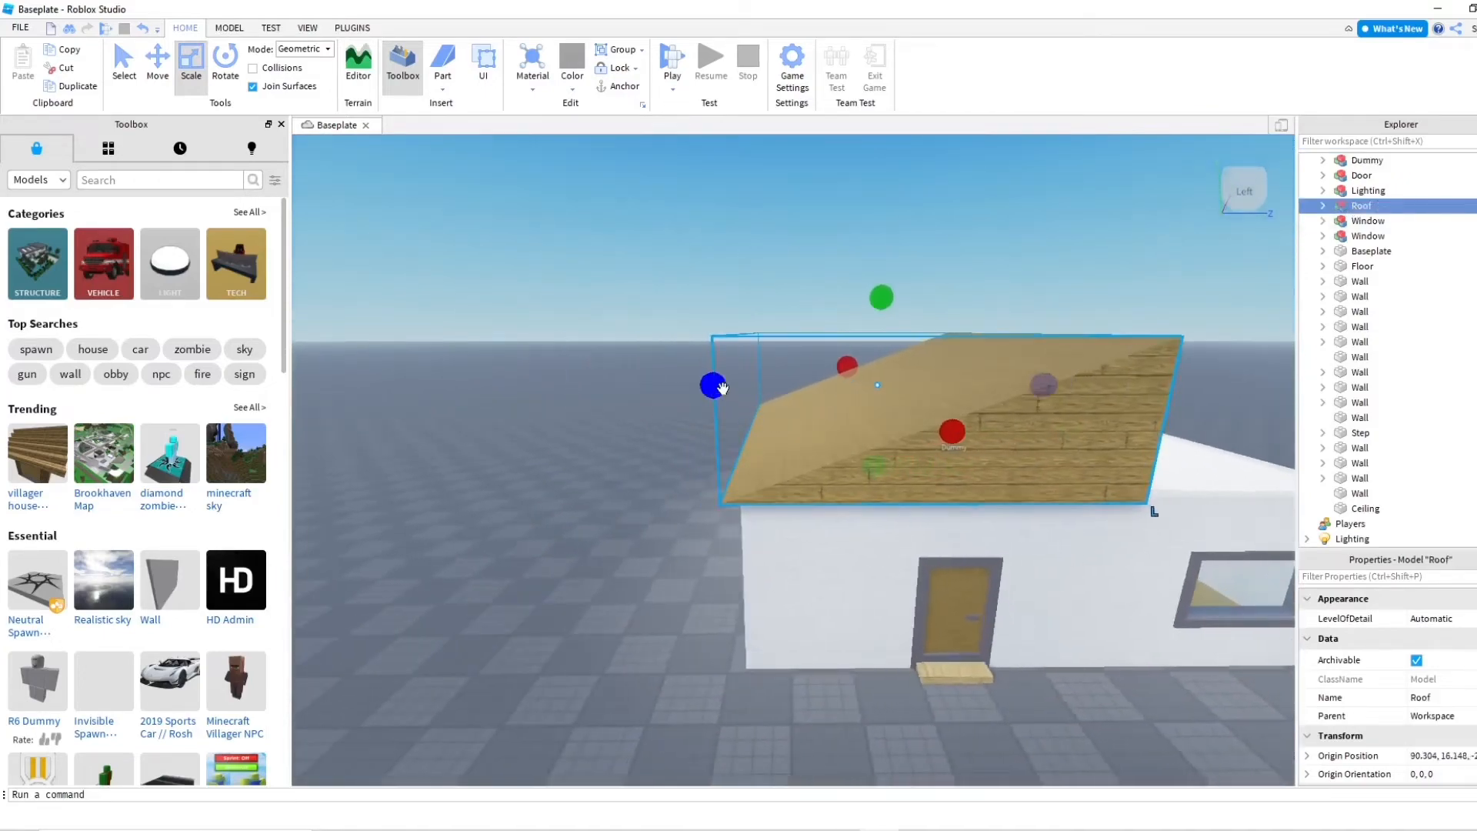
{"action": "scroll", "coordinate": [784, 439], "scroll_direction": "up", "scroll_amount": 10}
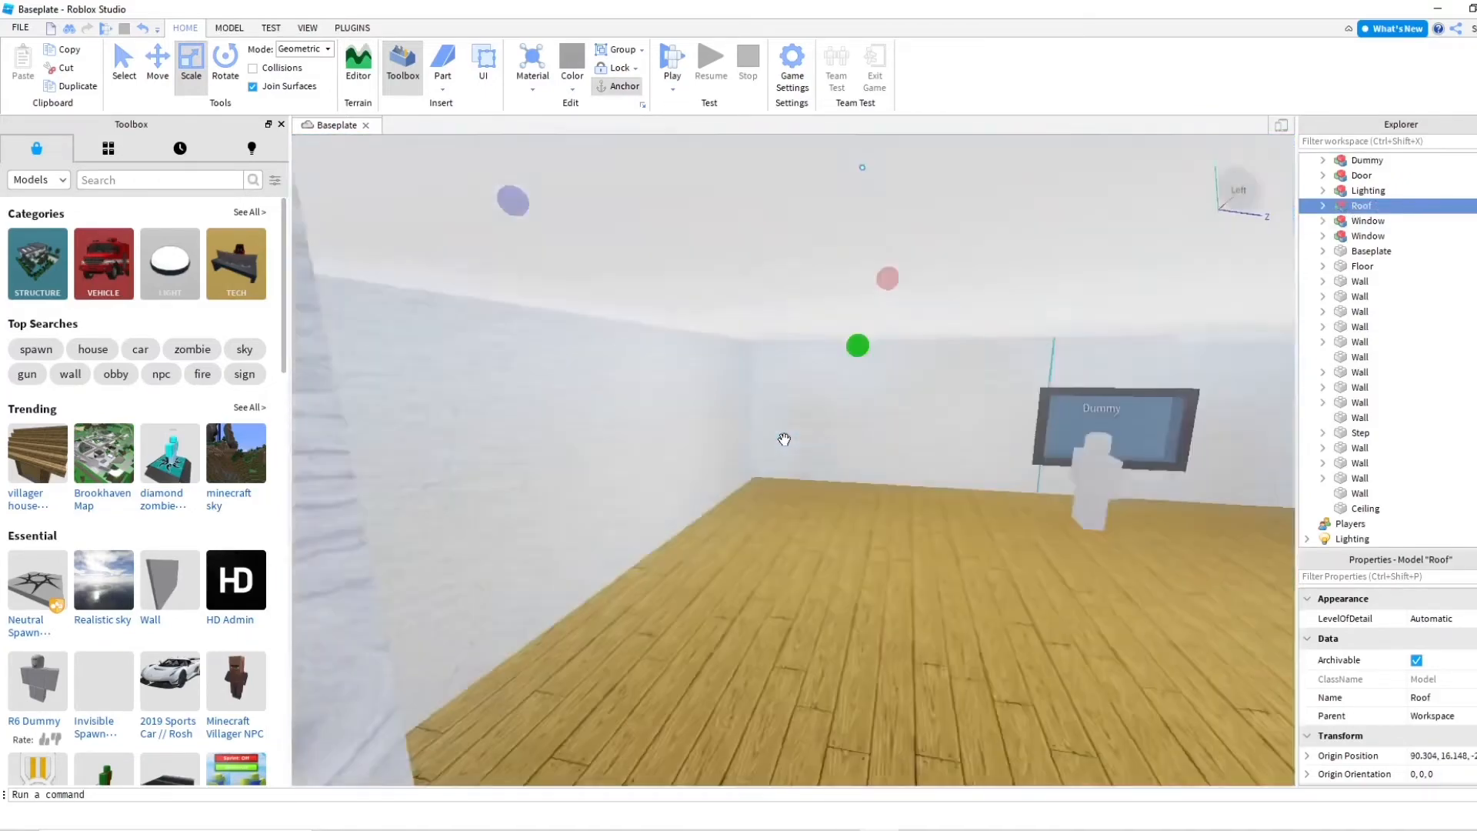
{"action": "scroll", "coordinate": [784, 439], "scroll_direction": "down", "scroll_amount": 10}
{"action": "left_click_drag", "start_coordinate": [756, 443], "coordinate": [755, 448]}
Thicken the Ceiling part downward so it covers the roof planks from inside the house
{"action": "scroll", "coordinate": [755, 448], "scroll_direction": "up", "scroll_amount": 10}
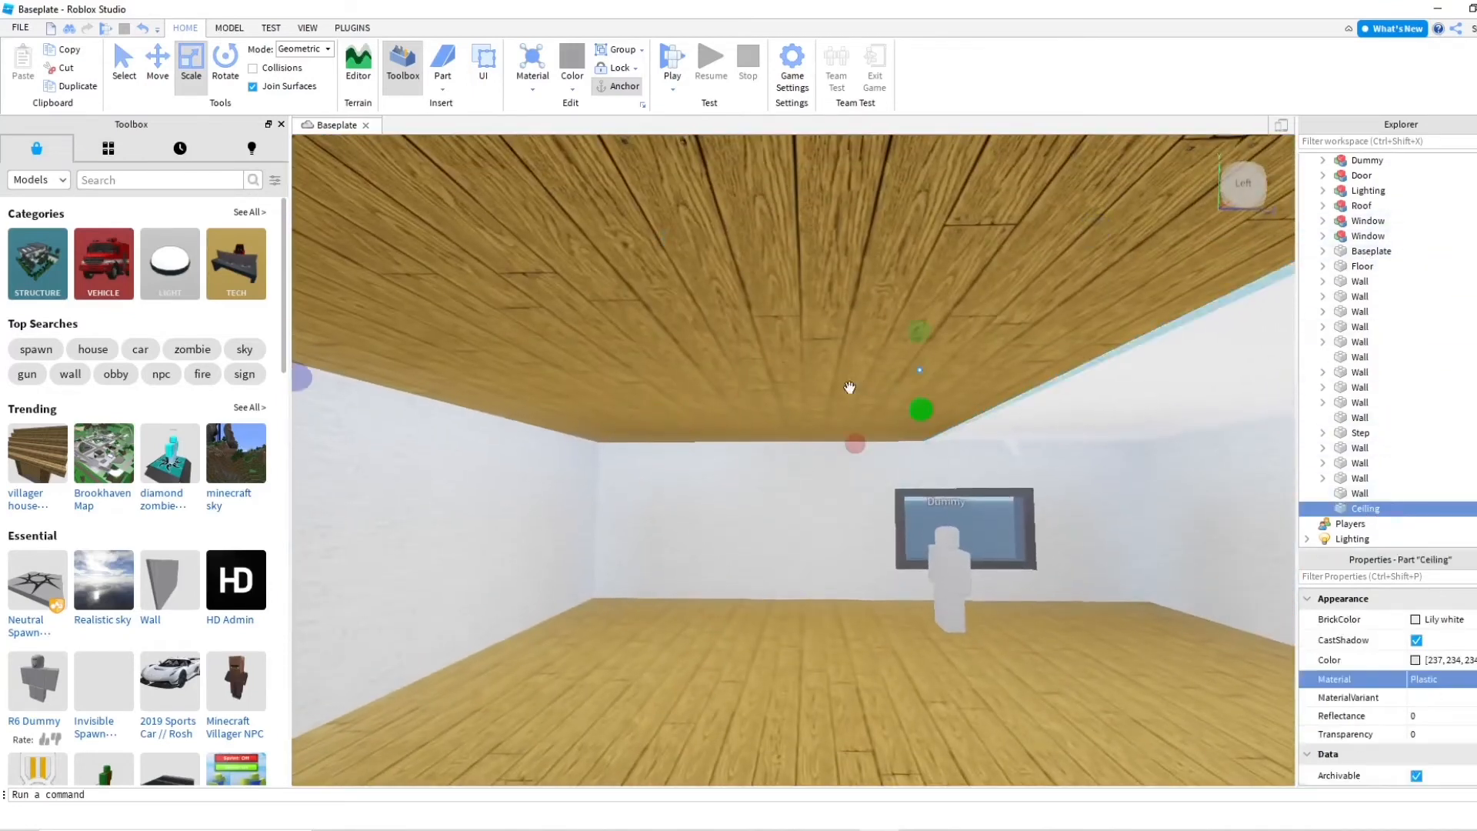
{"action": "left_click_drag", "start_coordinate": [921, 410], "coordinate": [951, 439]}
{"action": "scroll", "coordinate": [951, 439], "scroll_direction": "down", "scroll_amount": 10}
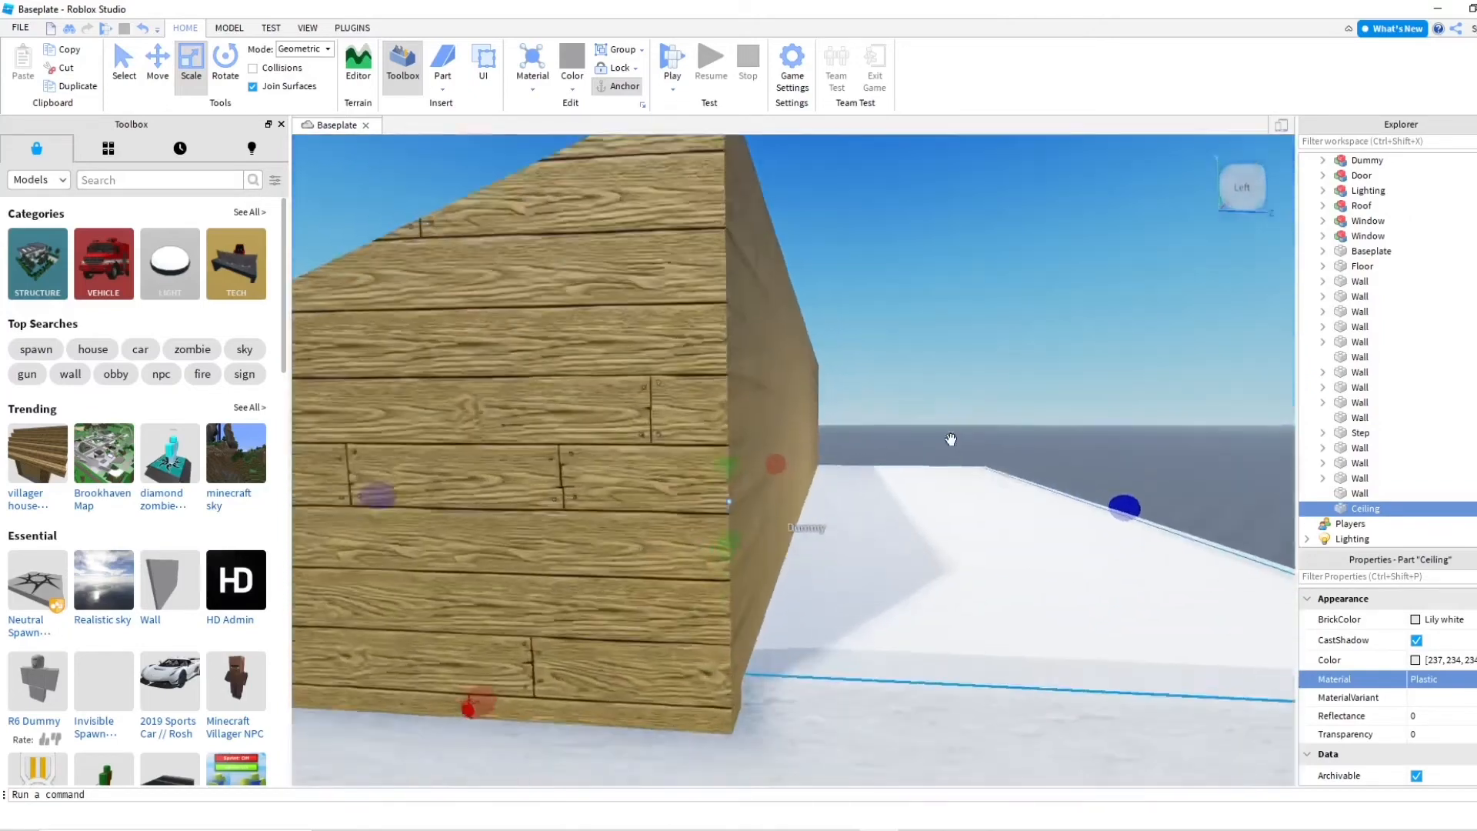
Duplicate the wedge inside the Roof model and rotate the copy 180 degrees about the vertical axis
{"action": "left_click", "coordinate": [788, 300]}
{"action": "scroll", "coordinate": [1104, 282], "scroll_direction": "down", "scroll_amount": 2}
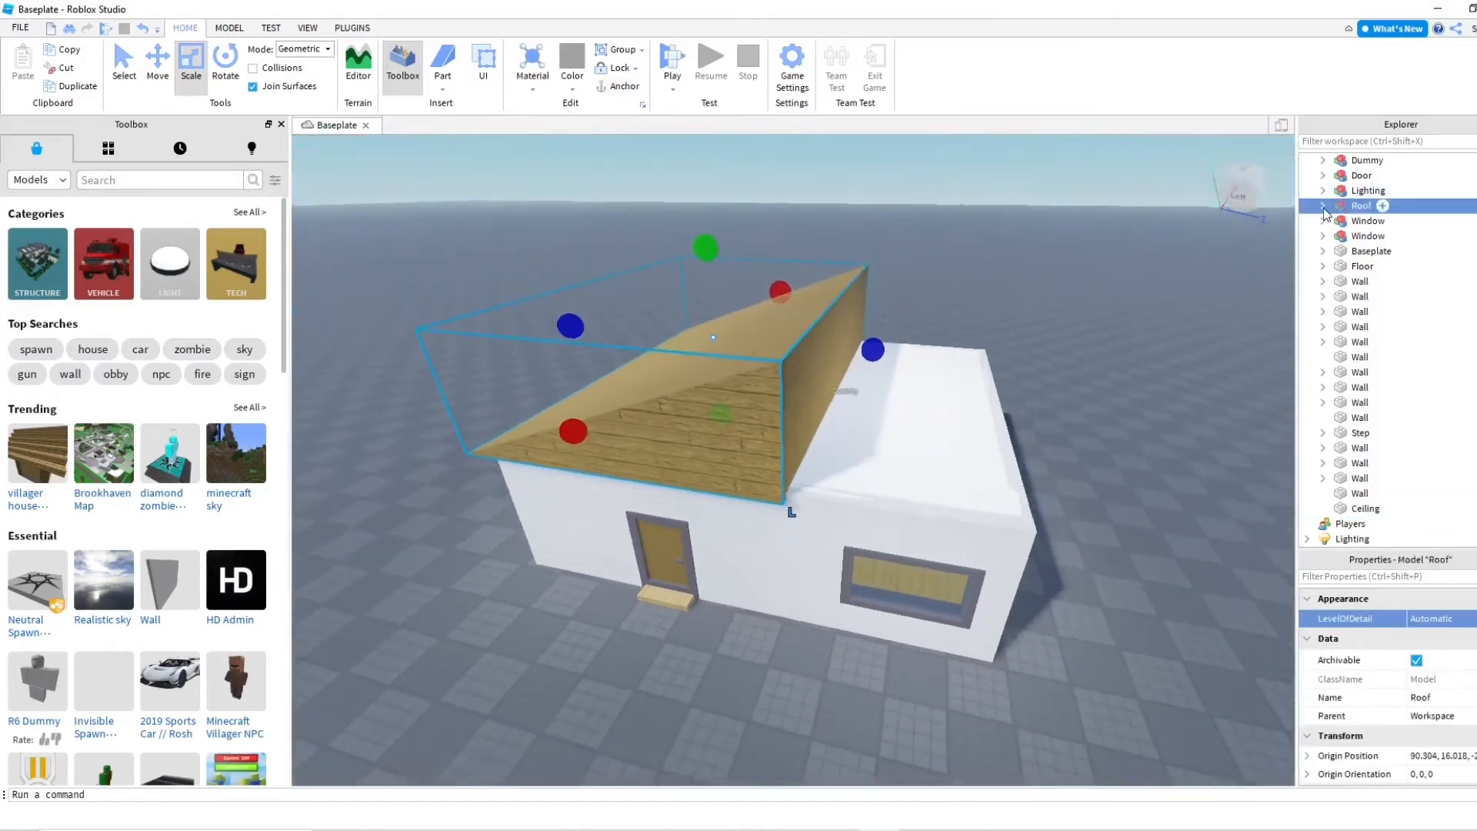
{"action": "left_click", "coordinate": [1322, 205]}
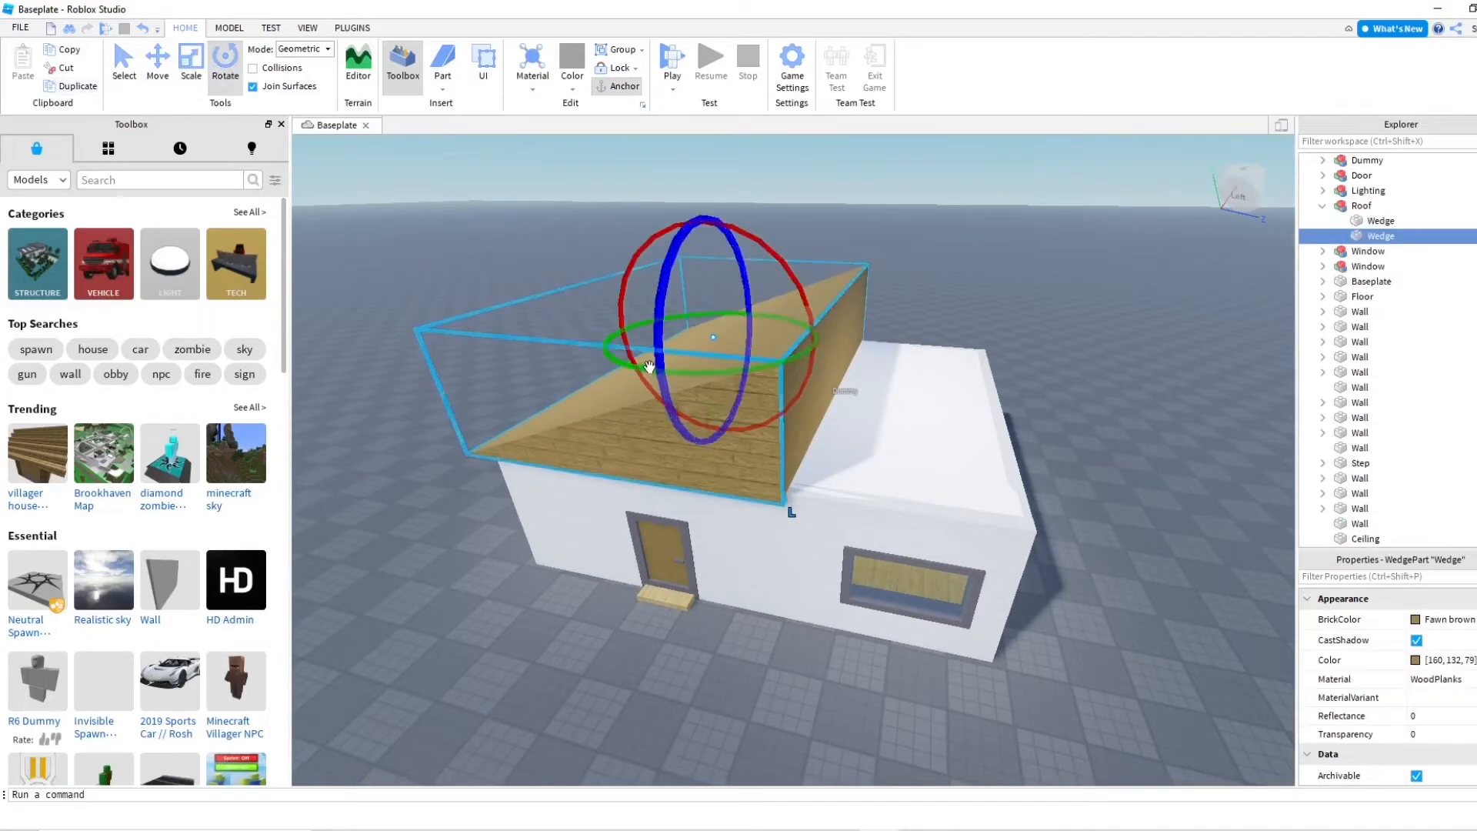
{"action": "left_click_drag", "start_coordinate": [648, 367], "coordinate": [835, 293]}
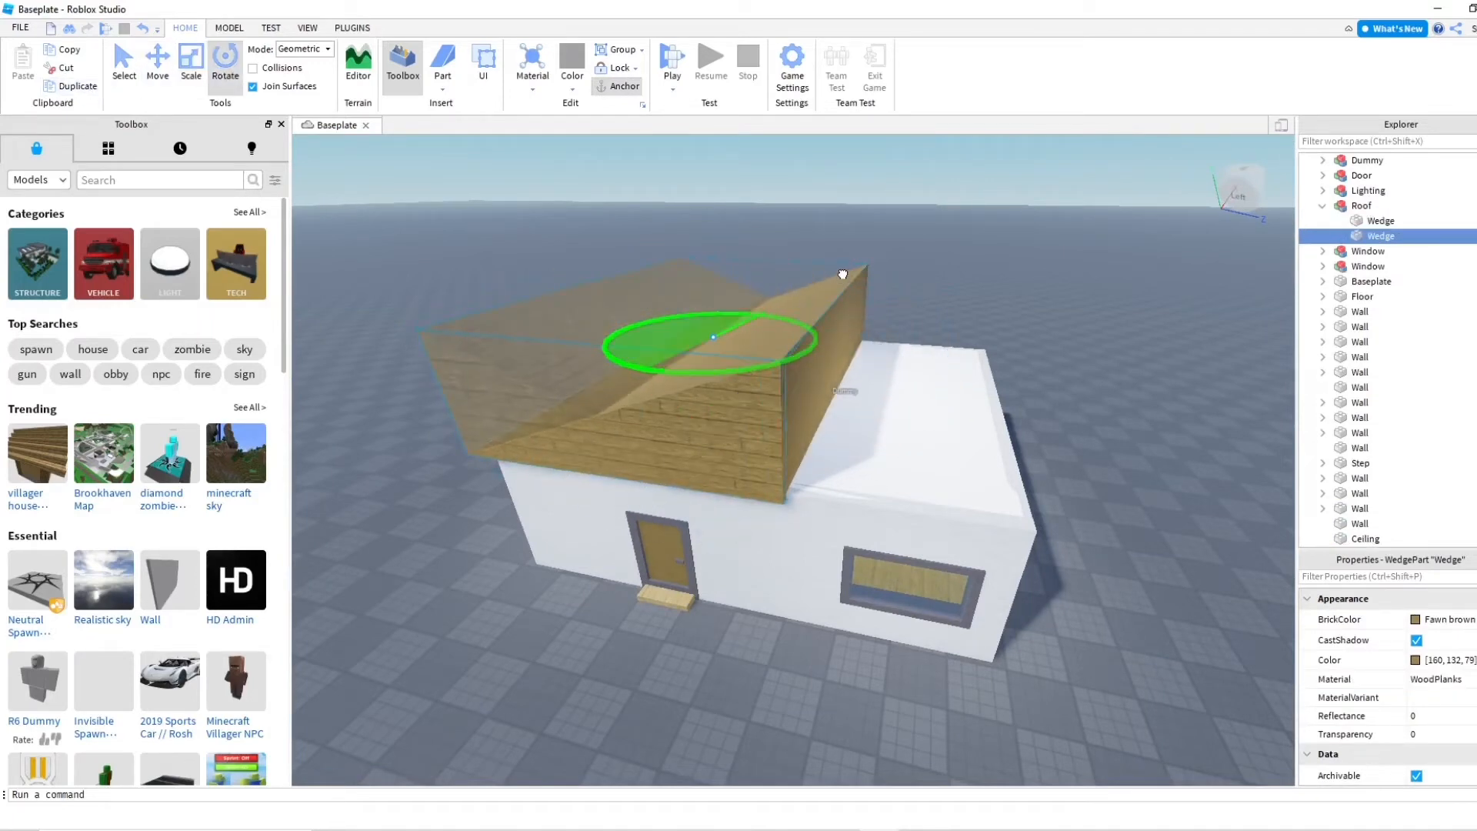
{"action": "key", "text": "a"}
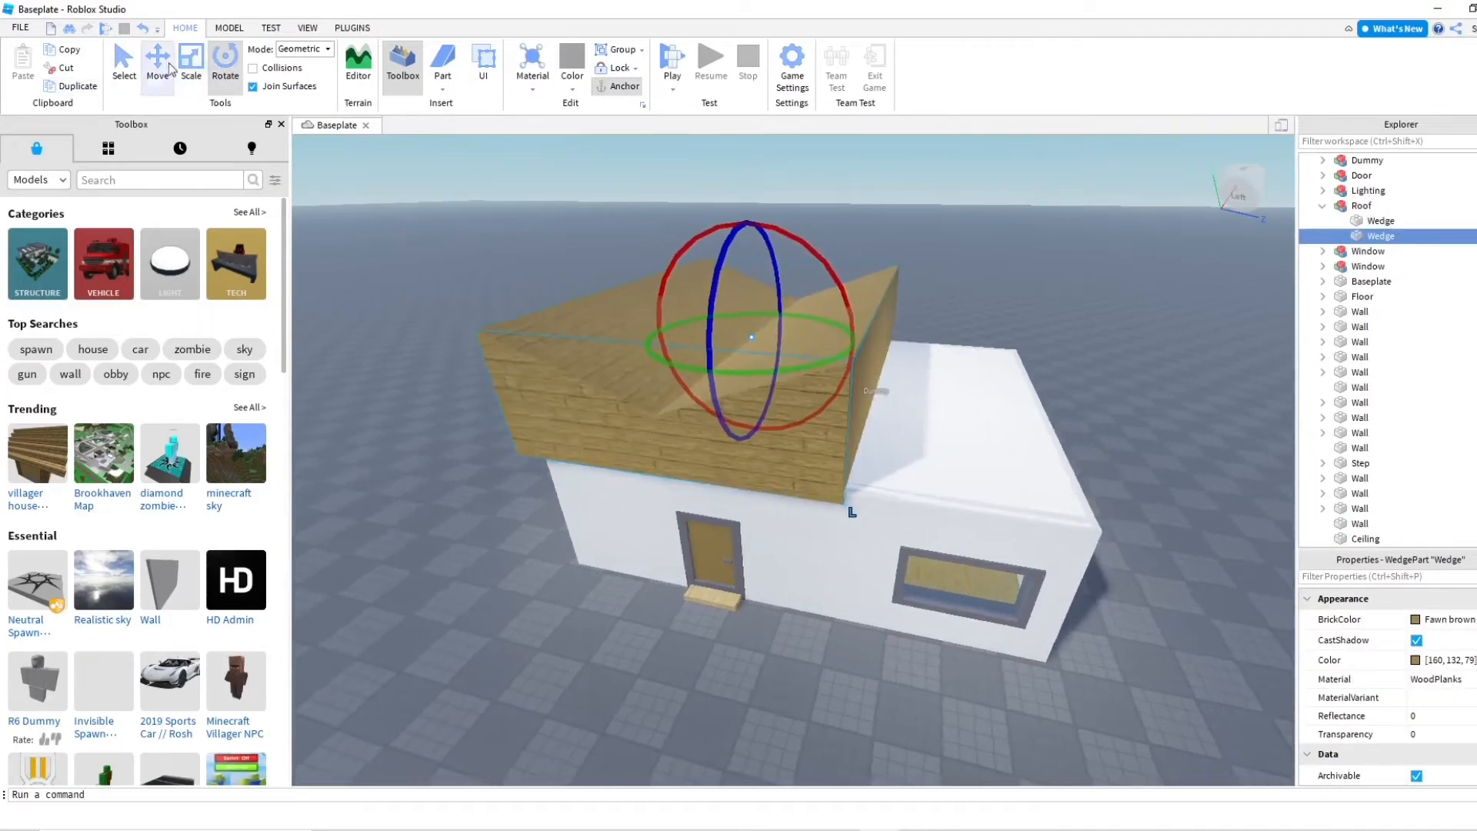
Move the duplicated wedge over the uncovered half of the house so the two wedges meet at a central ridge
{"action": "mouse_move", "coordinate": [844, 346]}
{"action": "left_mouse_down"}
{"action": "mouse_move", "coordinate": [896, 342]}
{"action": "mouse_move", "coordinate": [822, 357]}
{"action": "left_mouse_up"}
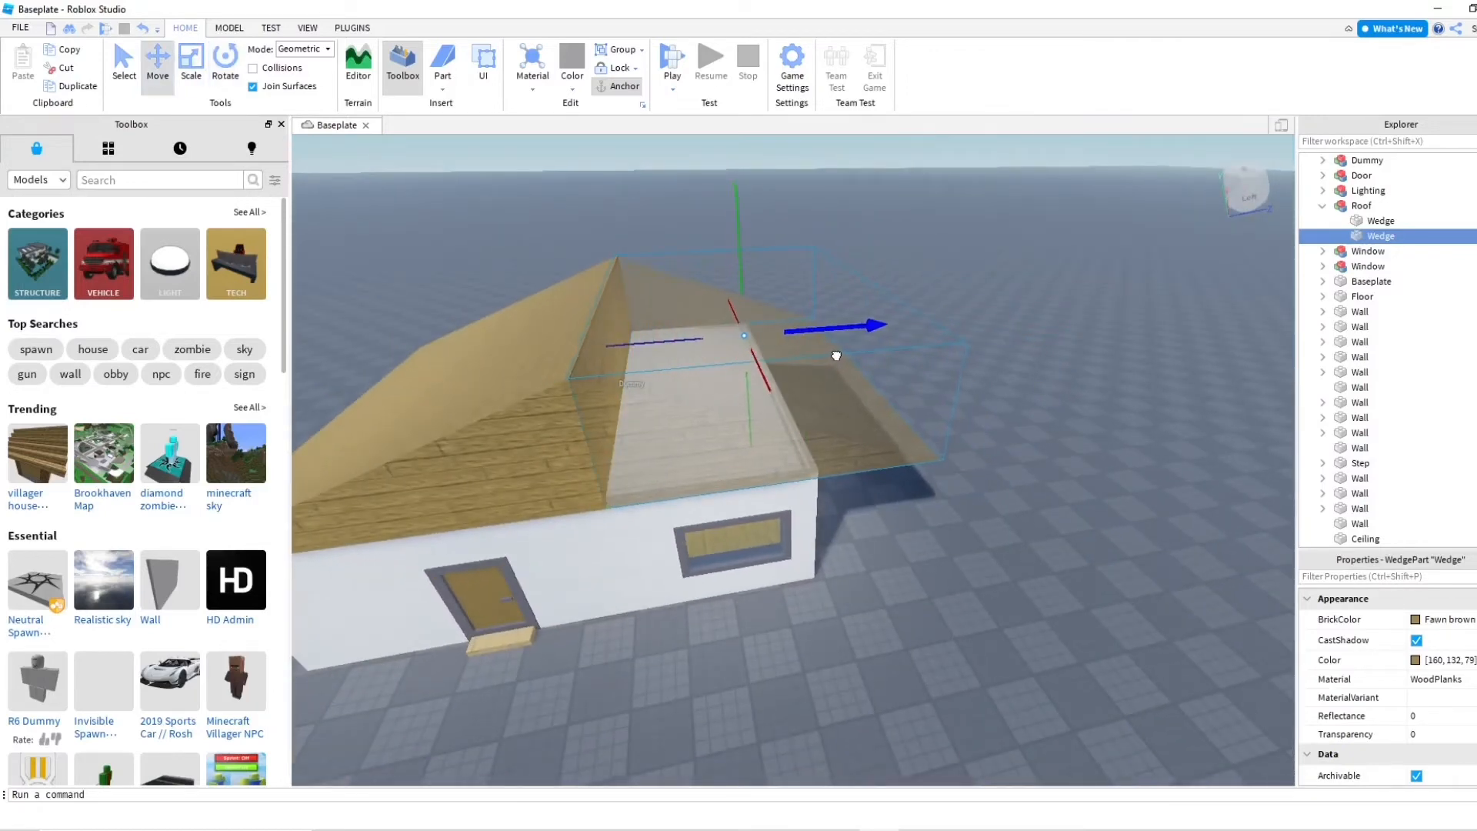
{"action": "mouse_move", "coordinate": [834, 355]}
{"action": "left_mouse_down"}
{"action": "mouse_move", "coordinate": [846, 339]}
{"action": "mouse_move", "coordinate": [811, 347]}
{"action": "mouse_move", "coordinate": [829, 346]}
{"action": "left_mouse_up"}
{"action": "scroll", "coordinate": [830, 348], "scroll_direction": "down", "scroll_amount": 2}
{"action": "right_click_drag", "start_coordinate": [830, 347], "coordinate": [805, 349]}
{"action": "scroll", "coordinate": [804, 350], "scroll_direction": "up", "scroll_amount": 3}
{"action": "left_click_drag", "start_coordinate": [719, 354], "coordinate": [720, 352]}
{"action": "left_click_drag", "start_coordinate": [859, 261], "coordinate": [859, 263]}
{"action": "scroll", "coordinate": [830, 313], "scroll_direction": "up", "scroll_amount": 5}
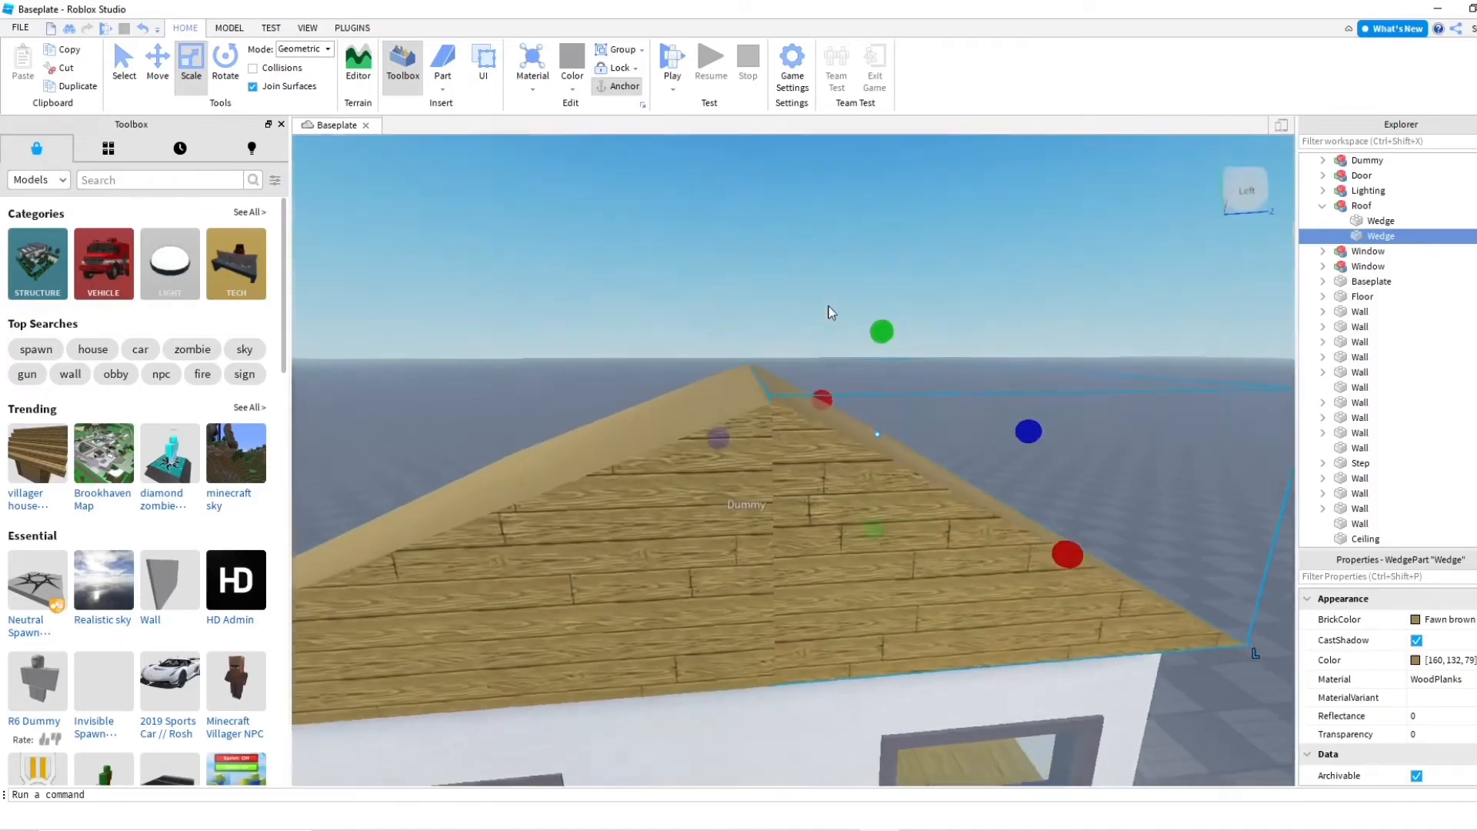
Fine-tune the second wedge's height so its top edge lines up with the first wedge at the ridge
{"action": "left_click_drag", "start_coordinate": [906, 319], "coordinate": [892, 326]}
{"action": "scroll", "coordinate": [890, 327], "scroll_direction": "down", "scroll_amount": 3}
{"action": "scroll", "coordinate": [894, 328], "scroll_direction": "up", "scroll_amount": 5}
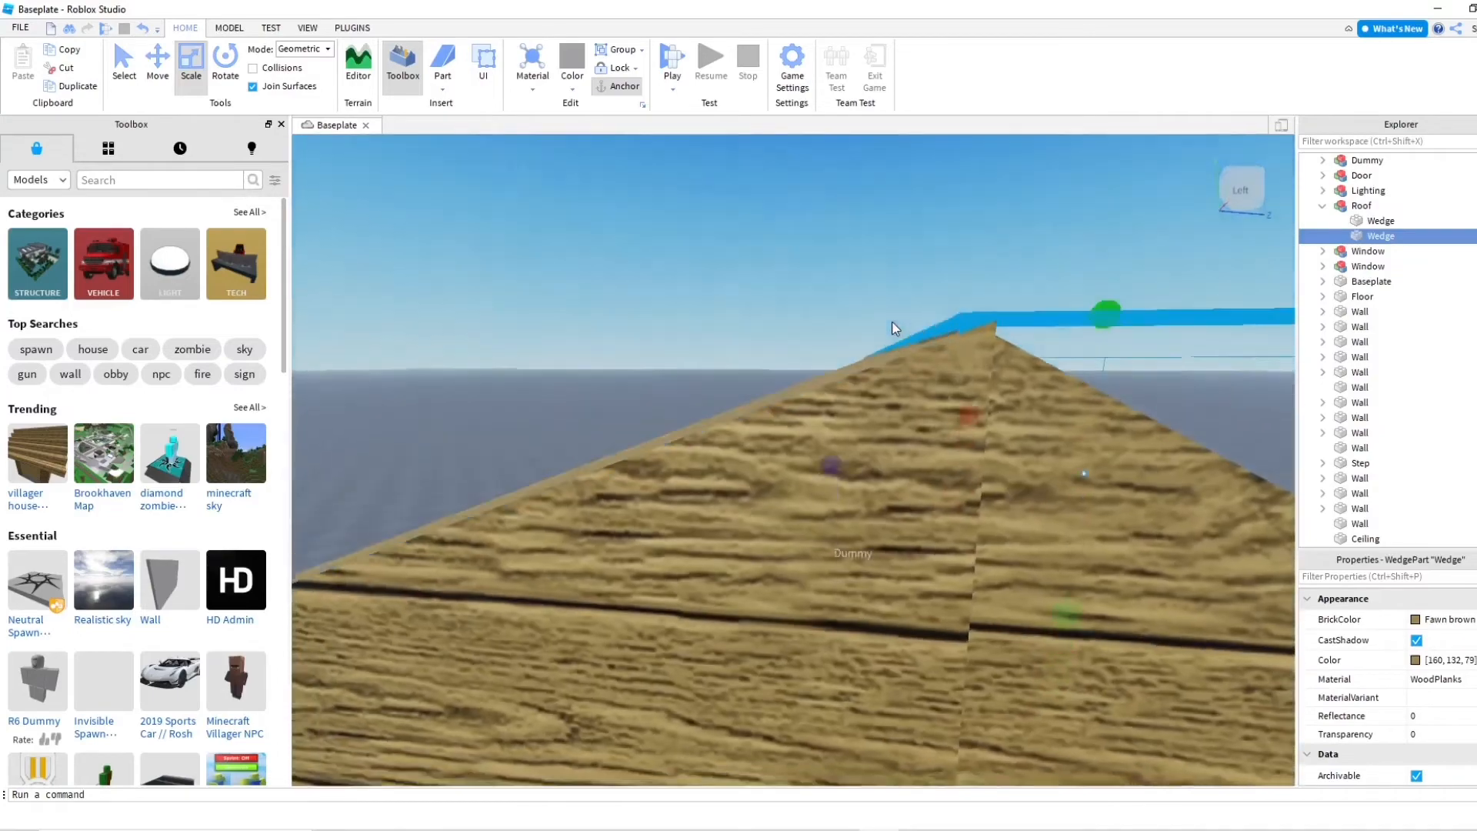
{"action": "right_click_drag", "start_coordinate": [892, 327], "coordinate": [1018, 323]}
{"action": "left_click_drag", "start_coordinate": [1087, 235], "coordinate": [1089, 232]}
{"action": "right_click_drag", "start_coordinate": [1037, 279], "coordinate": [1037, 280]}
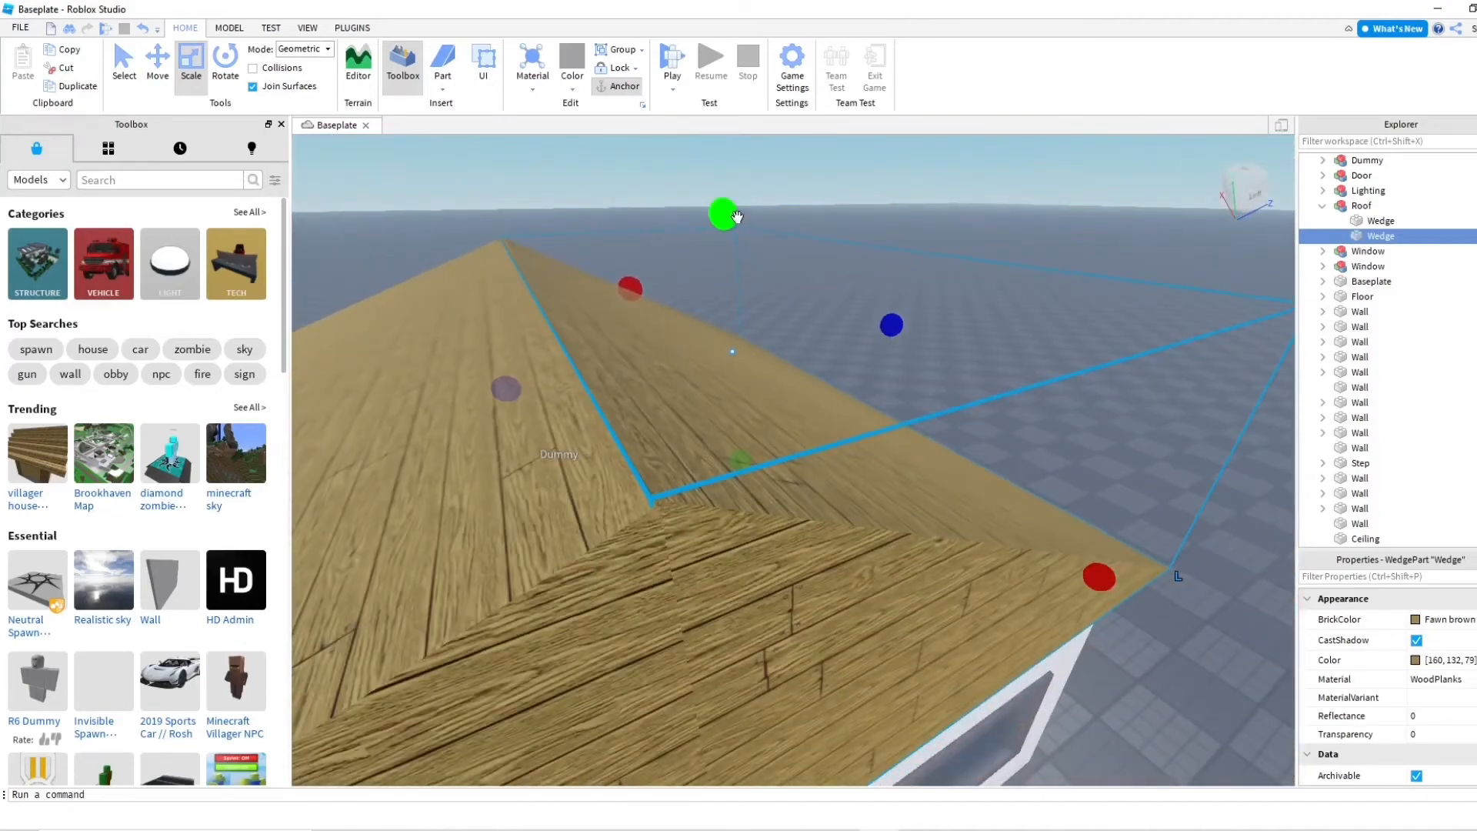
{"action": "left_click_drag", "start_coordinate": [732, 213], "coordinate": [724, 223]}
{"action": "left_click_drag", "start_coordinate": [777, 400], "coordinate": [778, 401]}
{"action": "right_click_drag", "start_coordinate": [817, 386], "coordinate": [817, 386]}
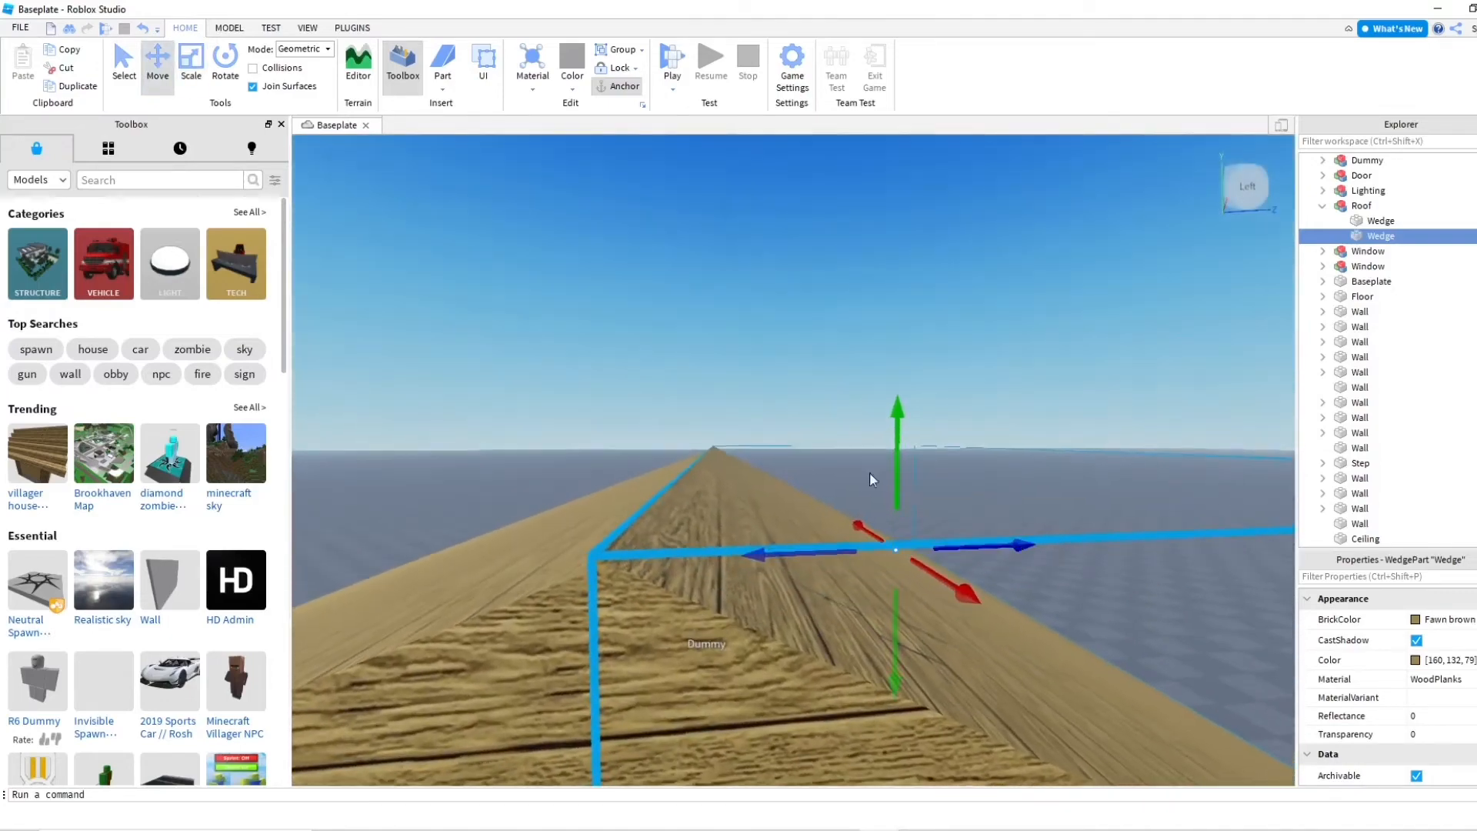
Examine the ridge seam between the two roof wedges from several distances and angles
{"action": "left_click", "coordinate": [864, 520]}
{"action": "mouse_move", "coordinate": [847, 532]}
{"action": "right_mouse_down"}
{"action": "mouse_move", "coordinate": [838, 564]}
{"action": "mouse_move", "coordinate": [838, 550]}
{"action": "right_mouse_up"}
{"action": "key", "text": "s"}
{"action": "key", "text": "w"}
{"action": "key", "text": "s"}
{"action": "key", "text": "w"}
{"action": "key", "text": "s"}
{"action": "key", "text": "w"}
{"action": "key", "text": "s"}
{"action": "key", "text": "w"}
{"action": "key", "text": "s"}
{"action": "key", "text": "s"}
{"action": "right_click_drag", "start_coordinate": [857, 382], "coordinate": [881, 441]}
{"action": "key", "text": "w"}
{"action": "key", "text": "s"}
Nudge the second roof wedge horizontally to fit it against the first wedge along the ridge
{"action": "left_click", "coordinate": [1379, 236]}
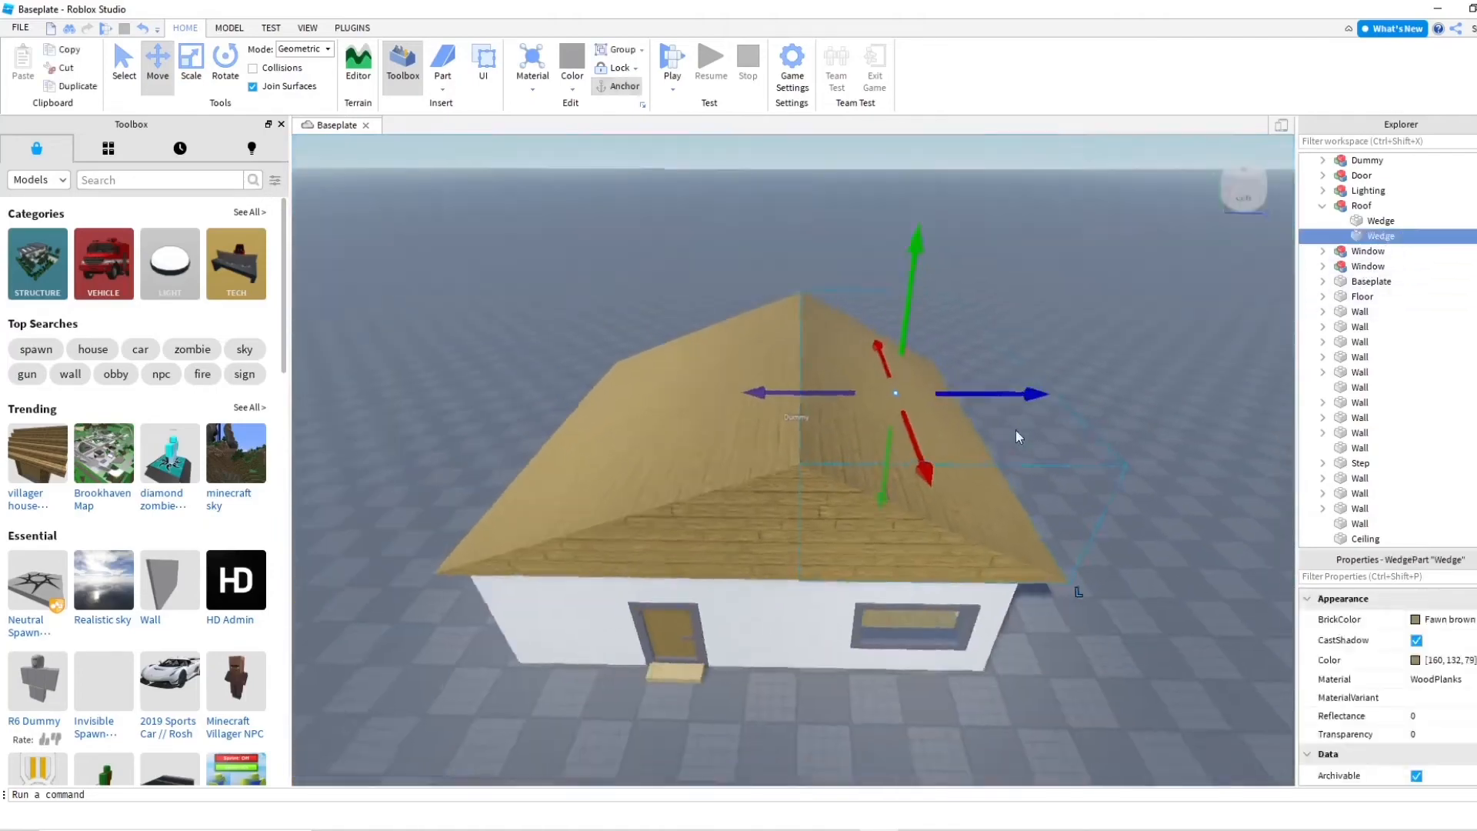
{"action": "scroll", "coordinate": [929, 427], "scroll_direction": "up", "scroll_amount": 5}
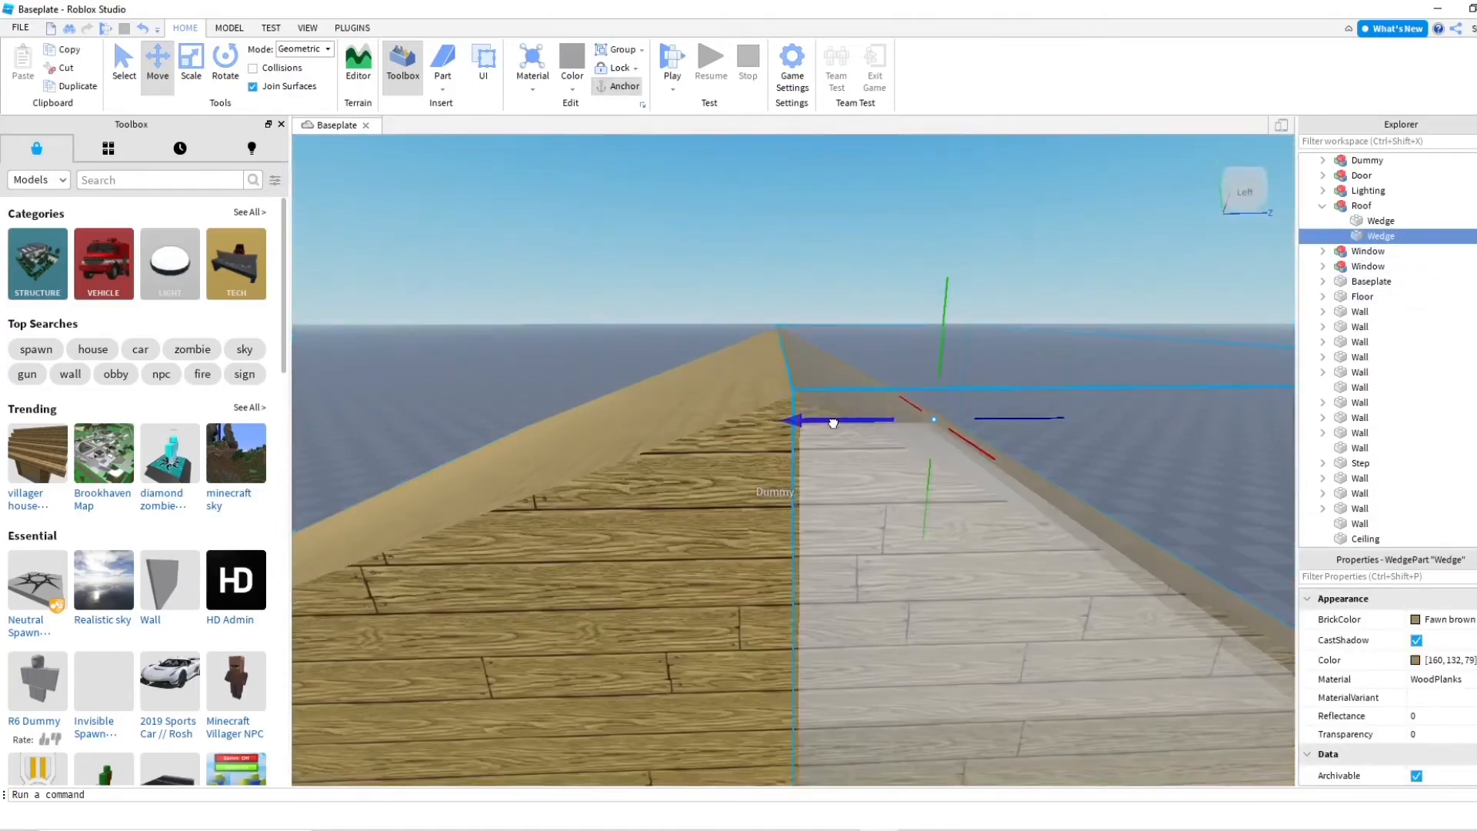
{"action": "key", "text": "f"}
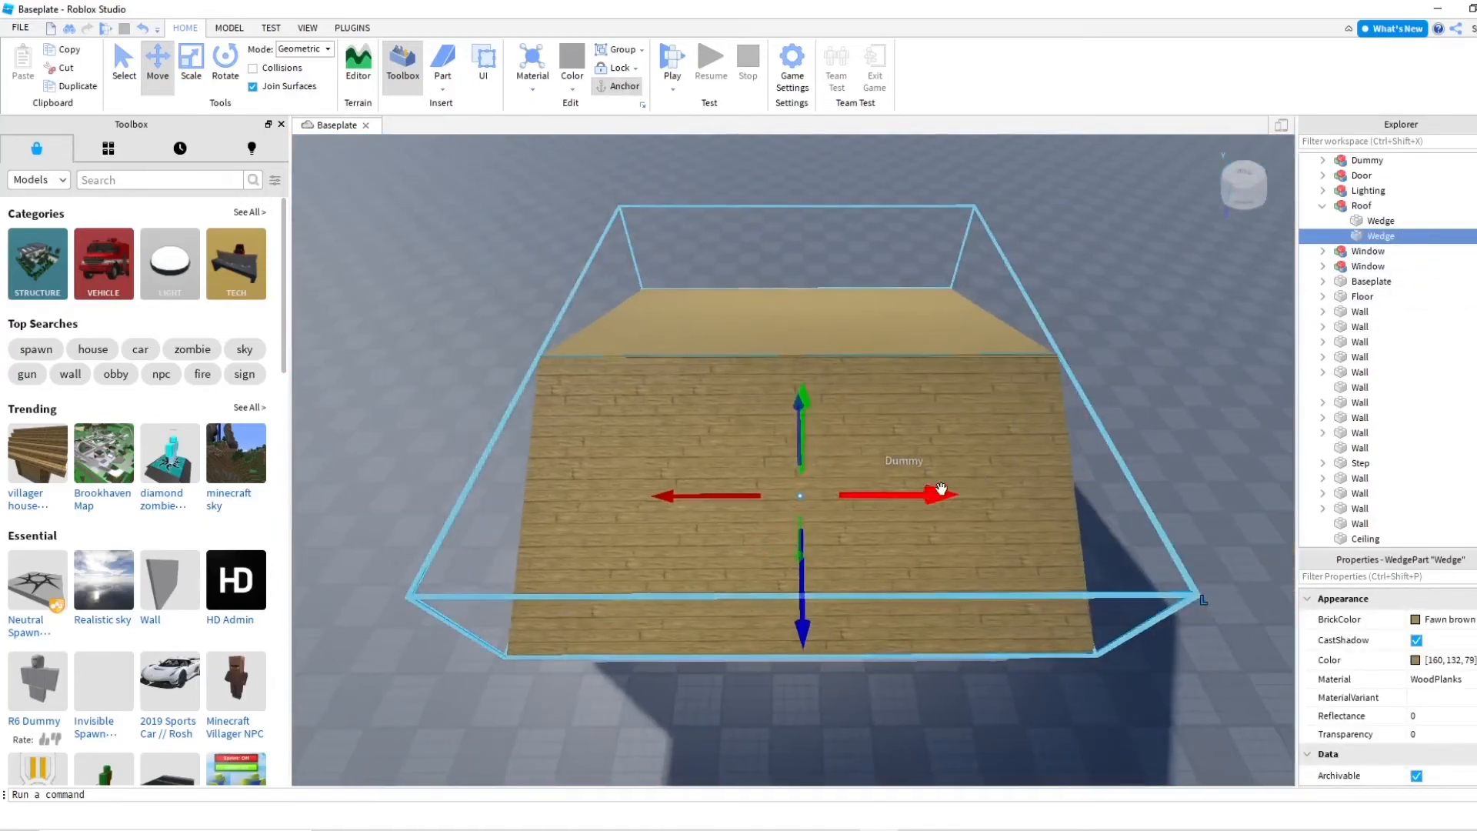
{"action": "right_click_drag", "start_coordinate": [940, 489], "coordinate": [970, 474]}
{"action": "key", "text": "w"}
{"action": "left_click_drag", "start_coordinate": [1038, 470], "coordinate": [1041, 468]}
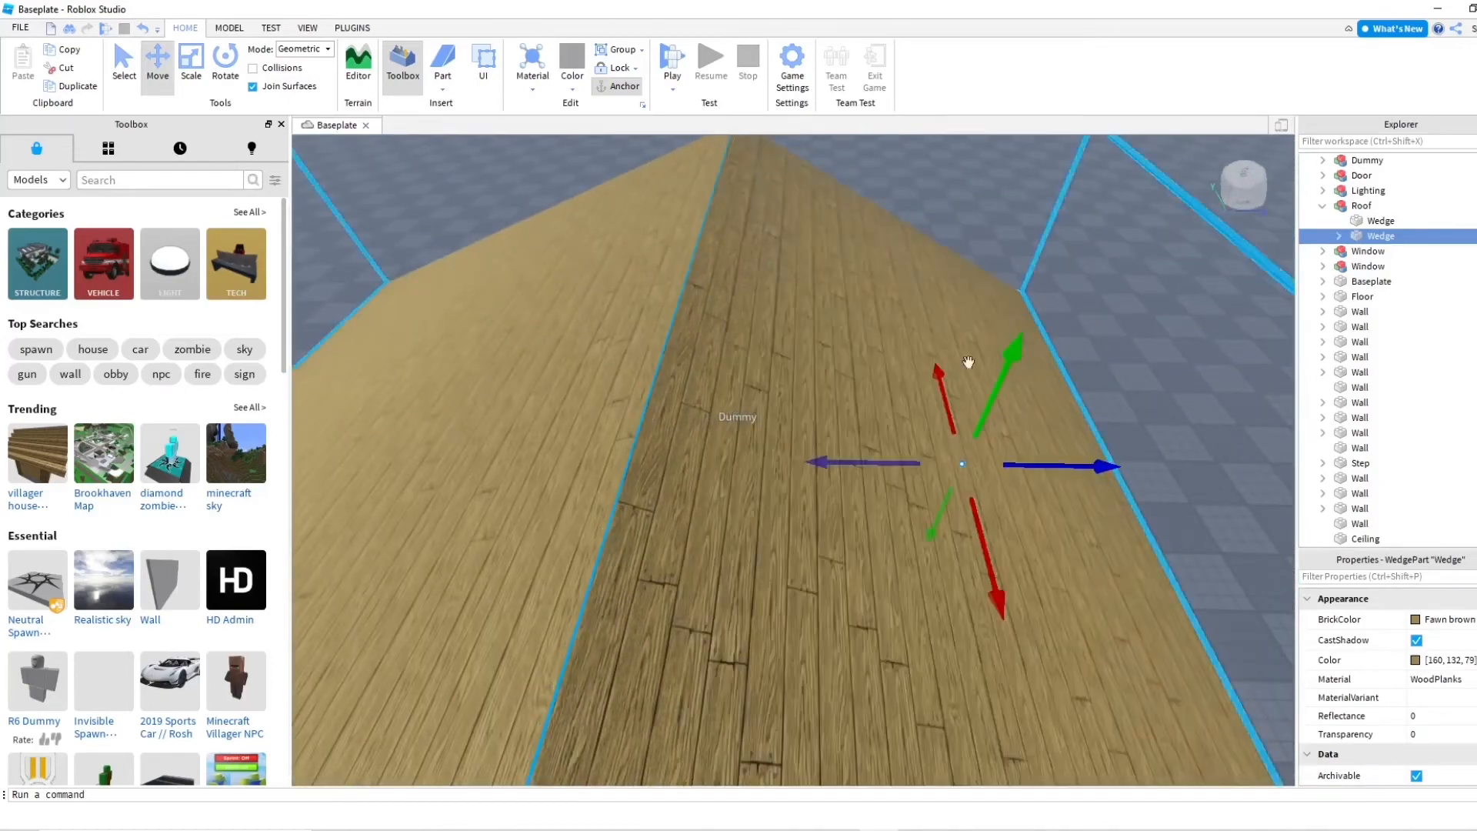
Deselect the wedge and examine the finished gable peak and roof slopes up close
{"action": "scroll", "coordinate": [968, 354], "scroll_direction": "down", "scroll_amount": 3}
{"action": "left_click", "coordinate": [987, 265]}
{"action": "scroll", "coordinate": [988, 265], "scroll_direction": "up", "scroll_amount": 4}
{"action": "scroll", "coordinate": [988, 266], "scroll_direction": "down", "scroll_amount": 5}
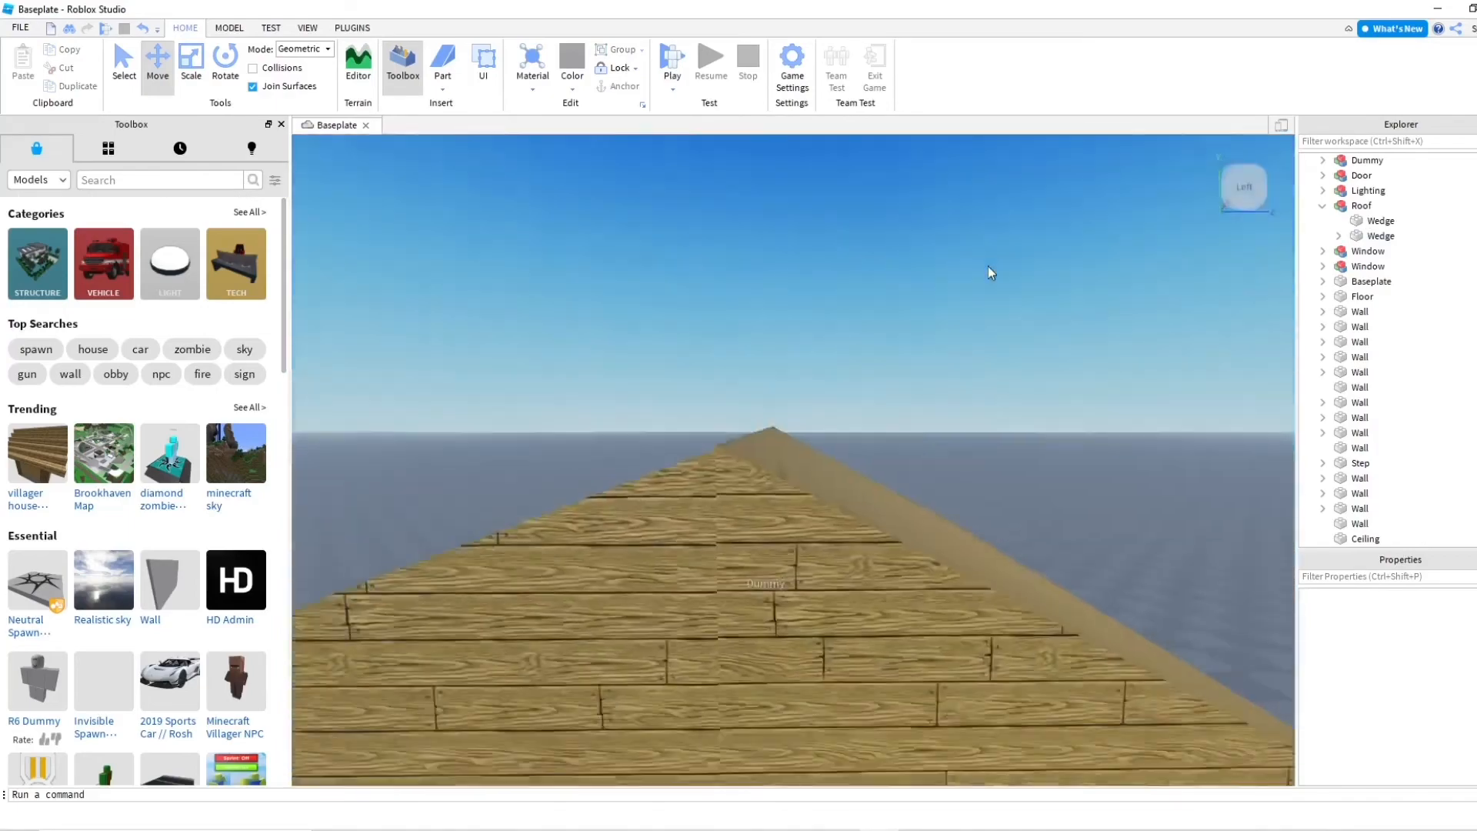
{"action": "scroll", "coordinate": [1050, 339], "scroll_direction": "up", "scroll_amount": 8}
{"action": "scroll", "coordinate": [1047, 345], "scroll_direction": "up", "scroll_amount": 5}
{"action": "right_click_drag", "start_coordinate": [1047, 345], "coordinate": [1049, 346]}
{"action": "scroll", "coordinate": [1049, 346], "scroll_direction": "down", "scroll_amount": 6}
{"action": "scroll", "coordinate": [1051, 352], "scroll_direction": "up", "scroll_amount": 5}
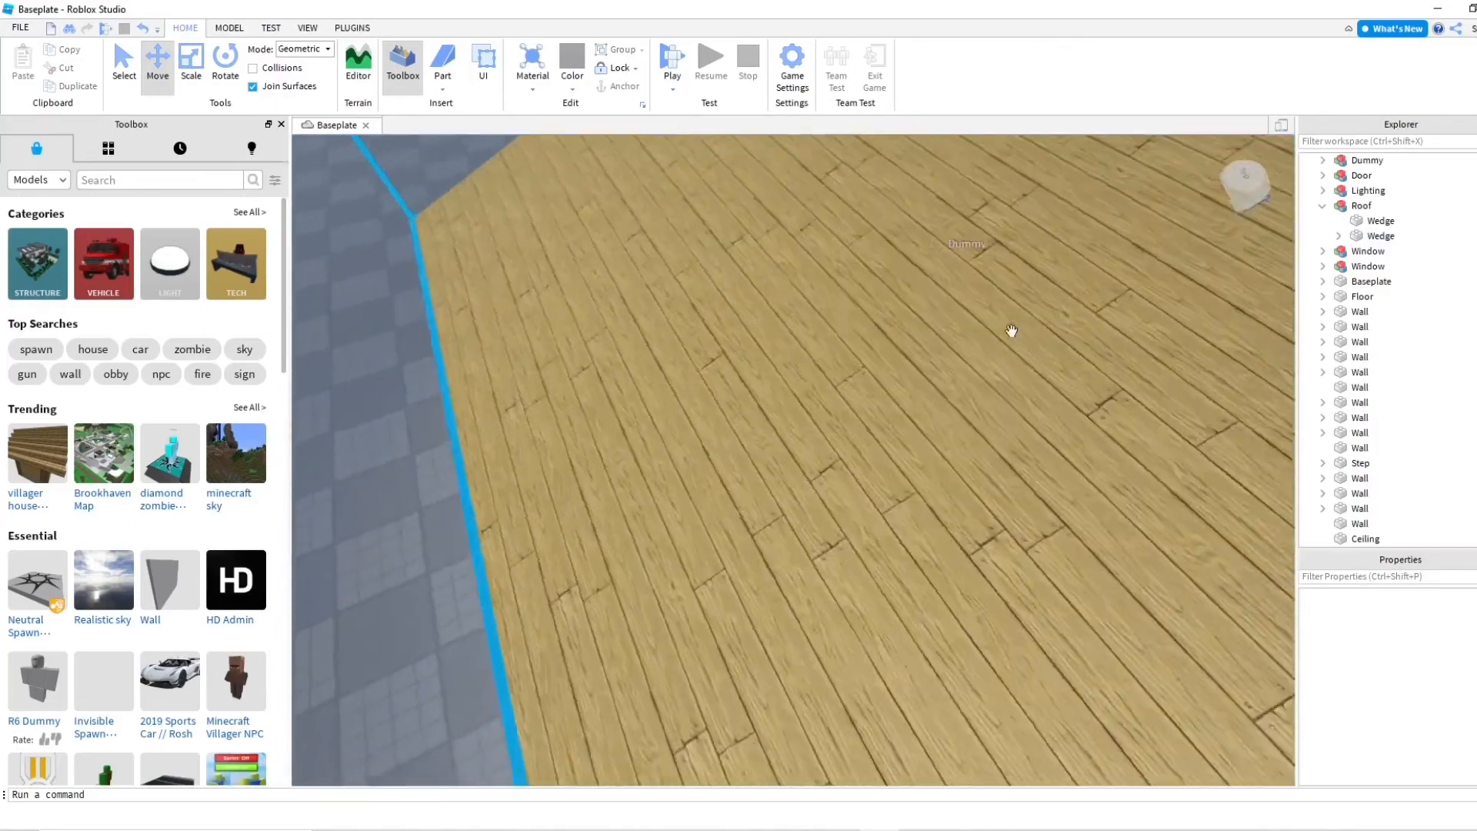
{"action": "left_click", "coordinate": [442, 89]}
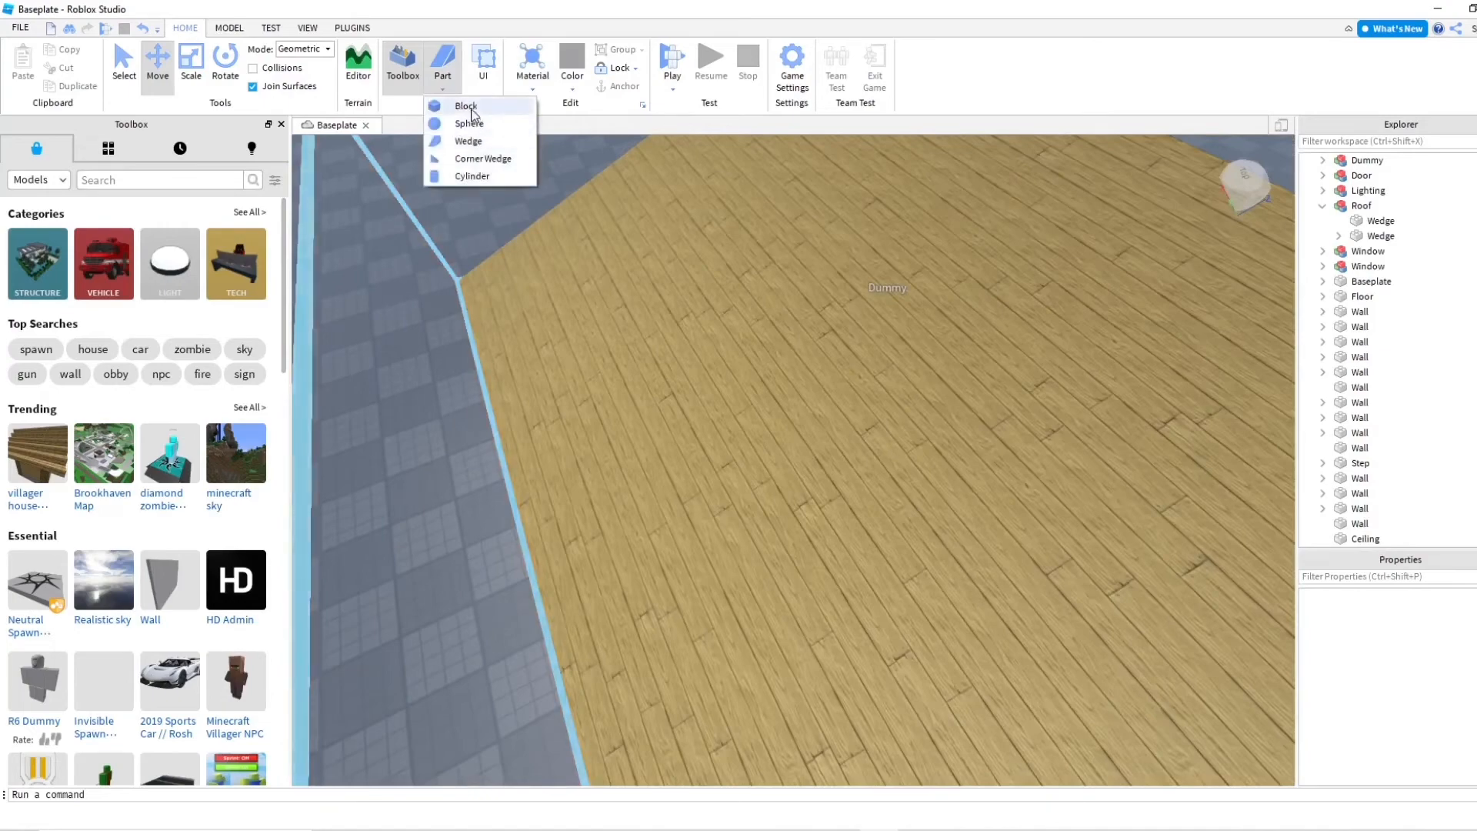
{"action": "left_click", "coordinate": [474, 112]}
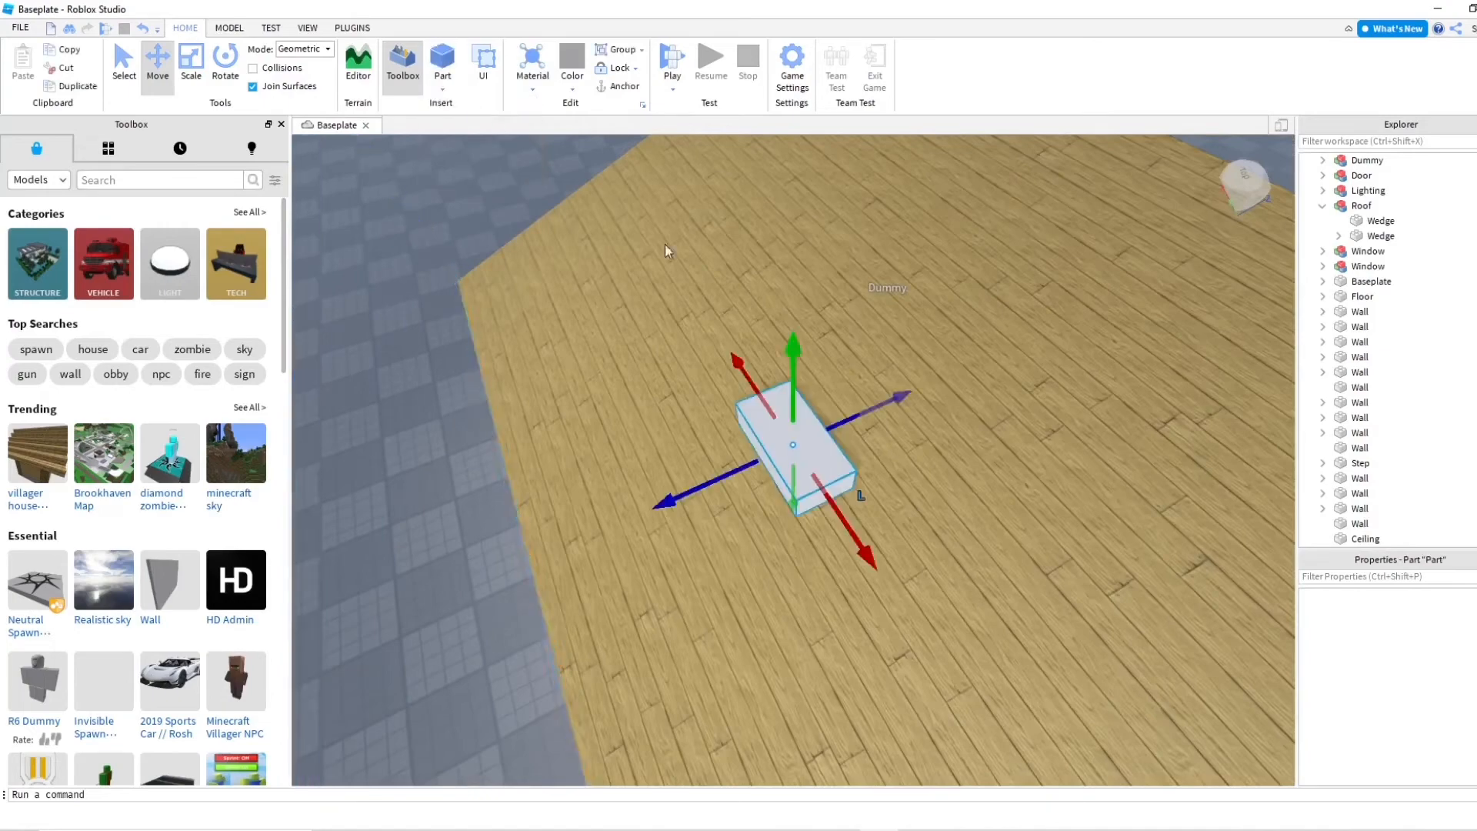
{"action": "scroll", "coordinate": [758, 304], "scroll_direction": "up", "scroll_amount": 3}
{"action": "right_click_drag", "start_coordinate": [758, 304], "coordinate": [769, 293]}
{"action": "scroll", "coordinate": [769, 293], "scroll_direction": "down", "scroll_amount": 3}
{"action": "scroll", "coordinate": [769, 293], "scroll_direction": "down", "scroll_amount": 2}
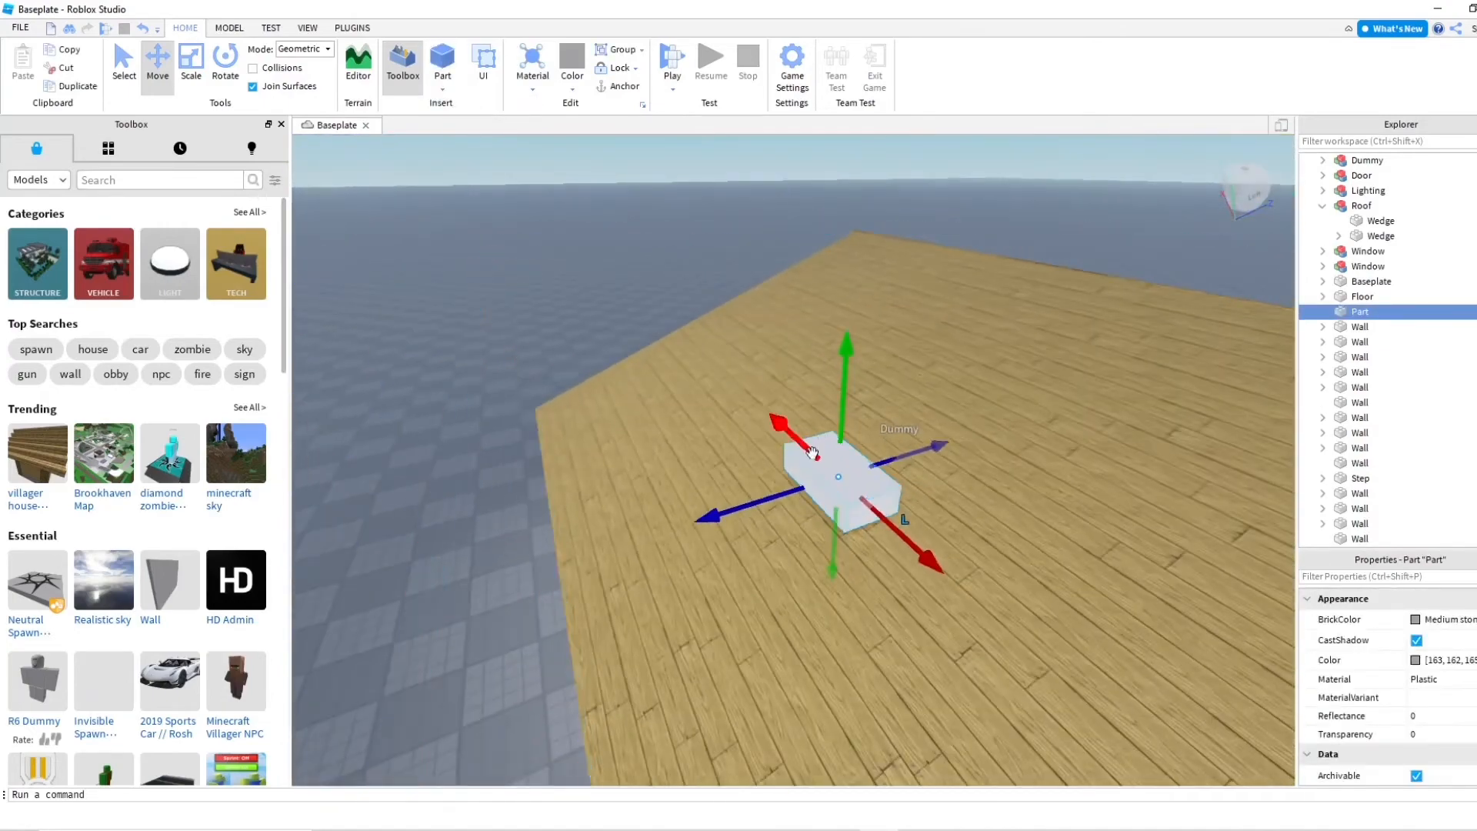
{"action": "key", "text": "d"}
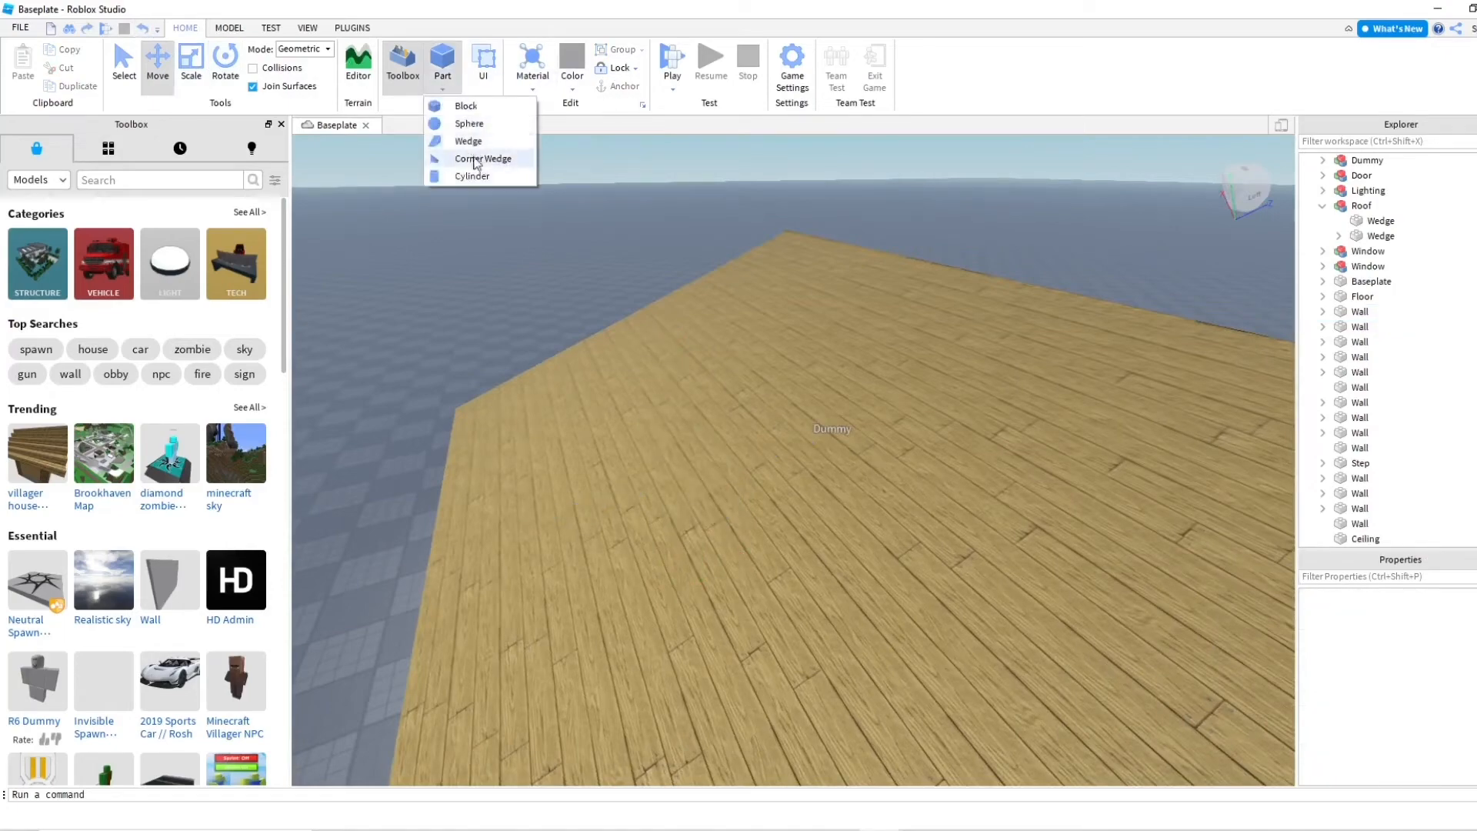
Insert a cylinder on the roof slope and rotate it 90 degrees to stand upright as a chimney
{"action": "scroll", "coordinate": [666, 311], "scroll_direction": "up", "scroll_amount": 3}
{"action": "right_click_drag", "start_coordinate": [667, 311], "coordinate": [616, 267]}
{"action": "scroll", "coordinate": [616, 267], "scroll_direction": "down", "scroll_amount": 3}
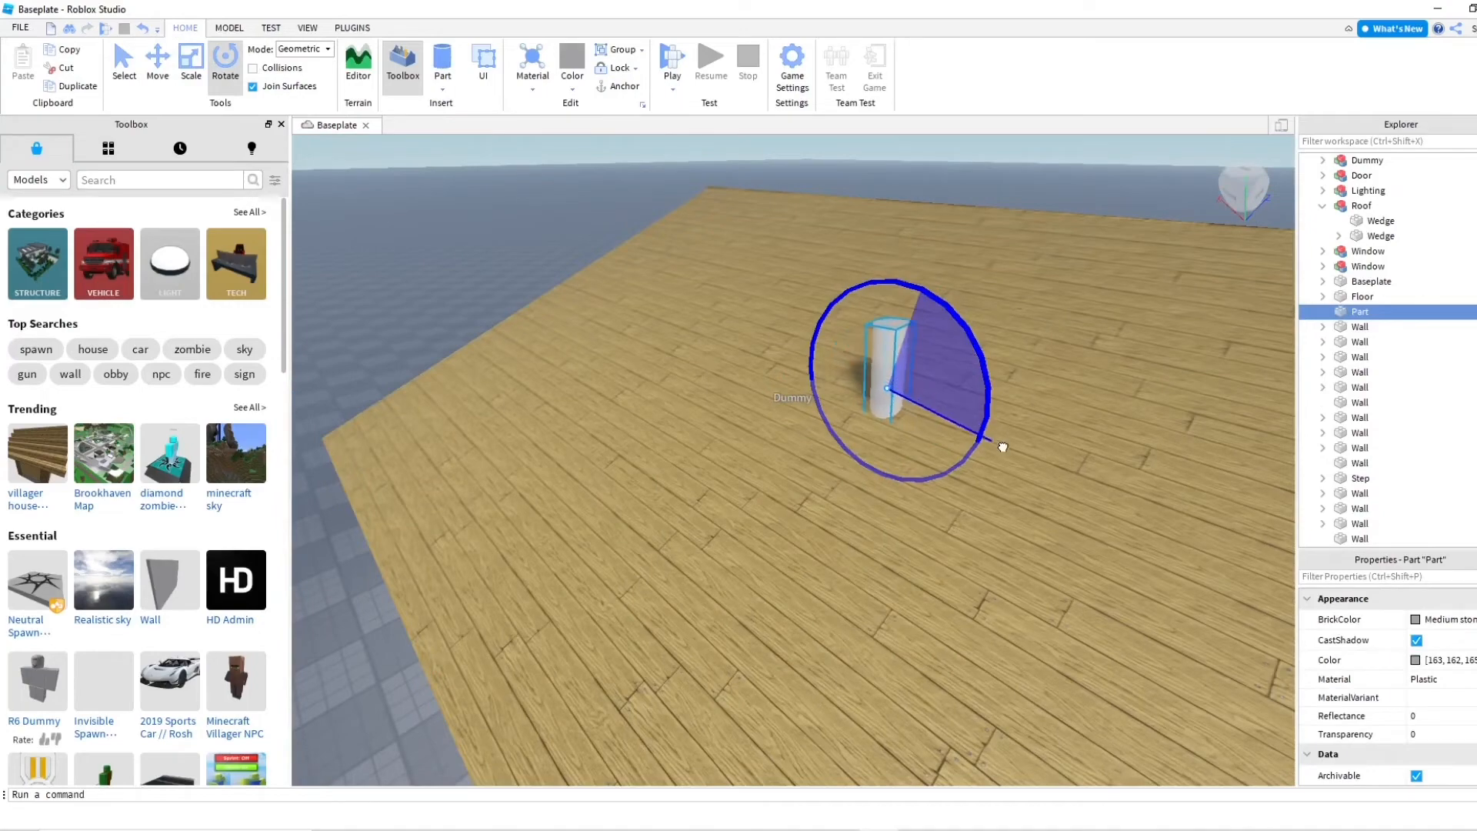
{"action": "left_click_drag", "start_coordinate": [1002, 452], "coordinate": [1003, 452]}
{"action": "right_click_drag", "start_coordinate": [1003, 452], "coordinate": [1023, 452]}
{"action": "scroll", "coordinate": [1003, 452], "scroll_direction": "down", "scroll_amount": 3}
Scale the upright cylinder on both horizontal axes to make a wider chimney
{"action": "left_click", "coordinate": [191, 65]}
{"action": "right_click_drag", "start_coordinate": [707, 338], "coordinate": [698, 356]}
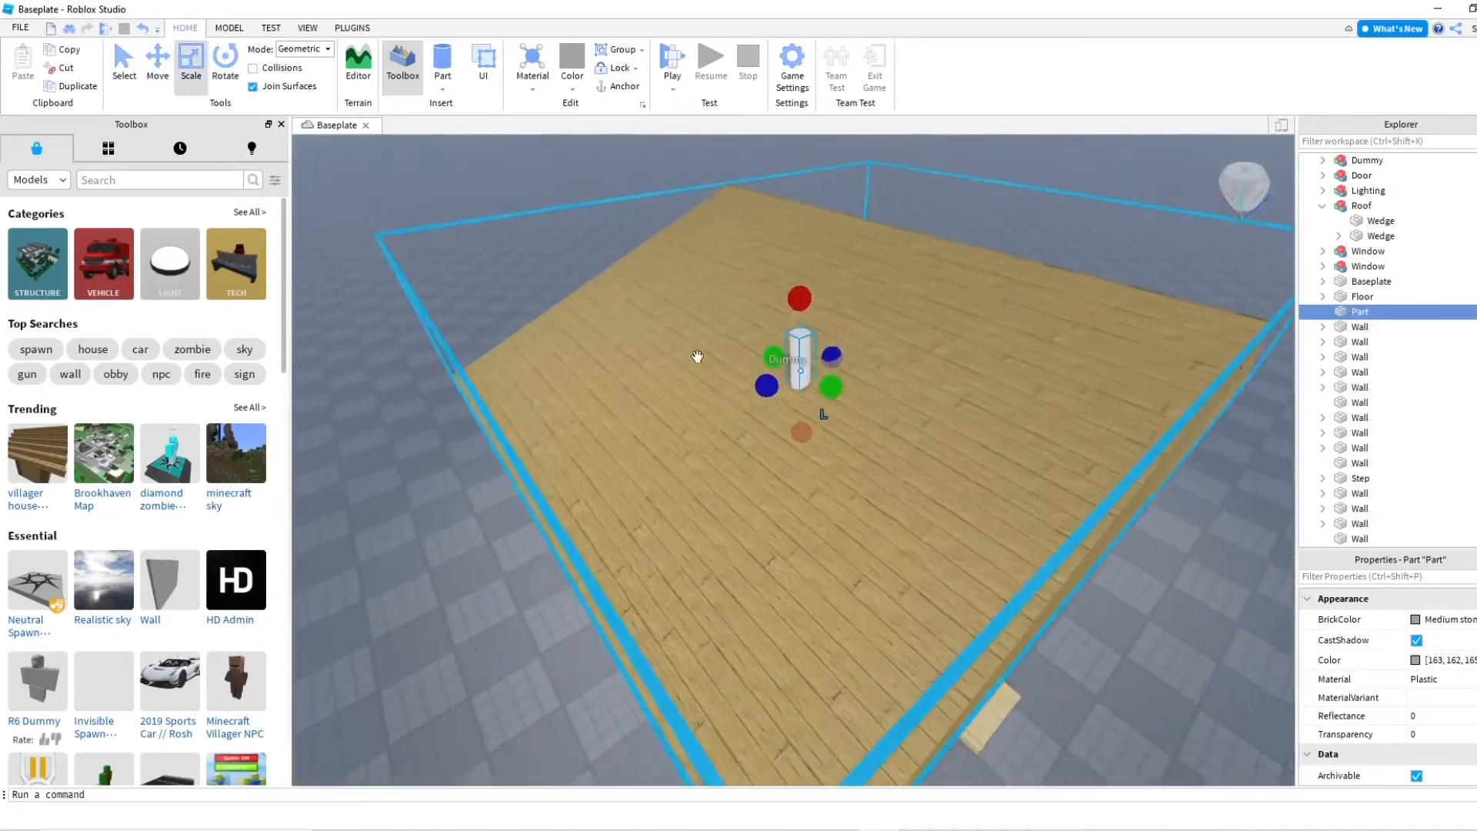
{"action": "scroll", "coordinate": [698, 356], "scroll_direction": "down", "scroll_amount": 1}
{"action": "left_click_drag", "start_coordinate": [771, 391], "coordinate": [654, 435]}
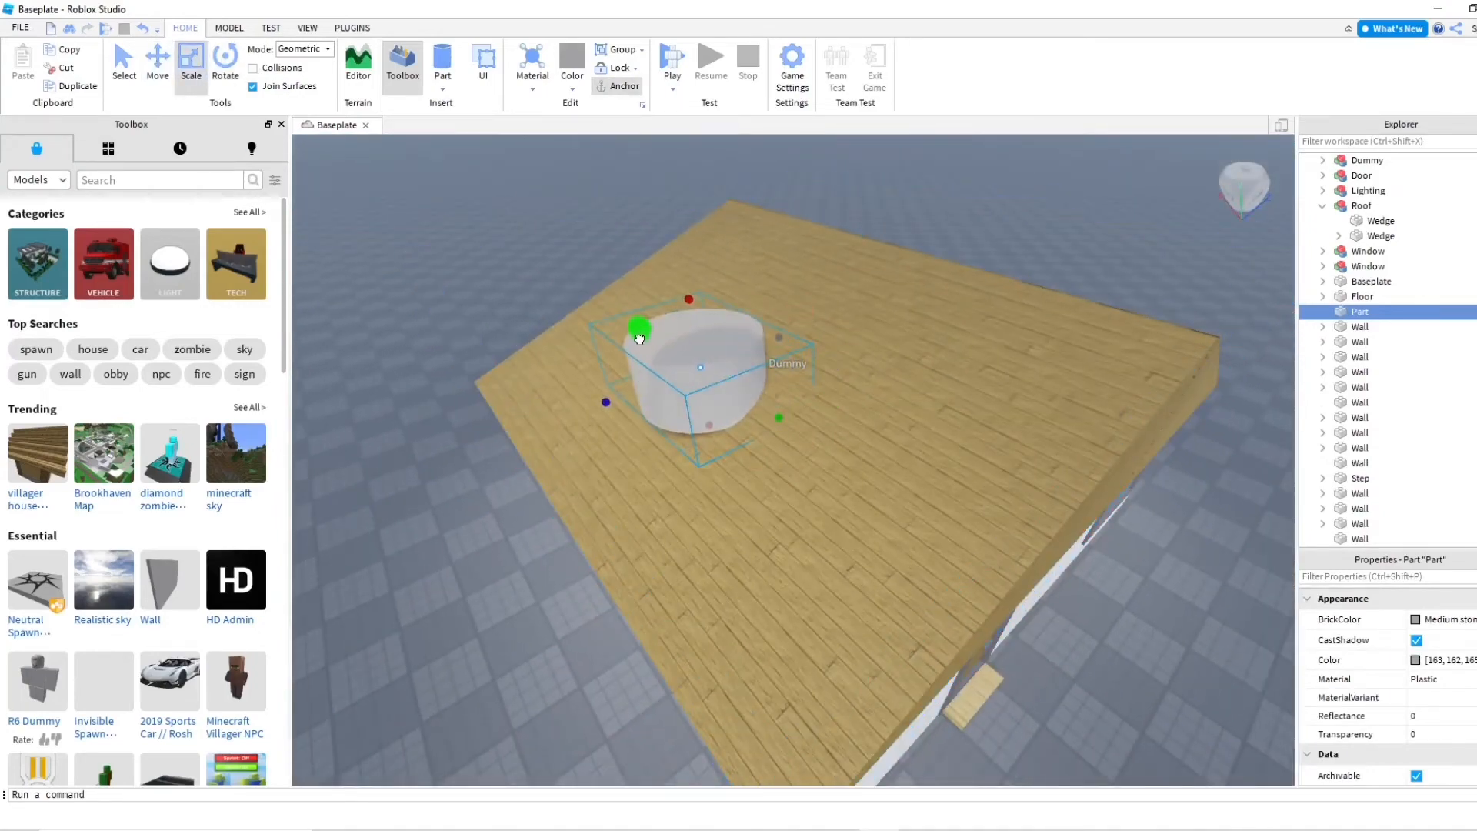
{"action": "left_click_drag", "start_coordinate": [784, 344], "coordinate": [728, 359]}
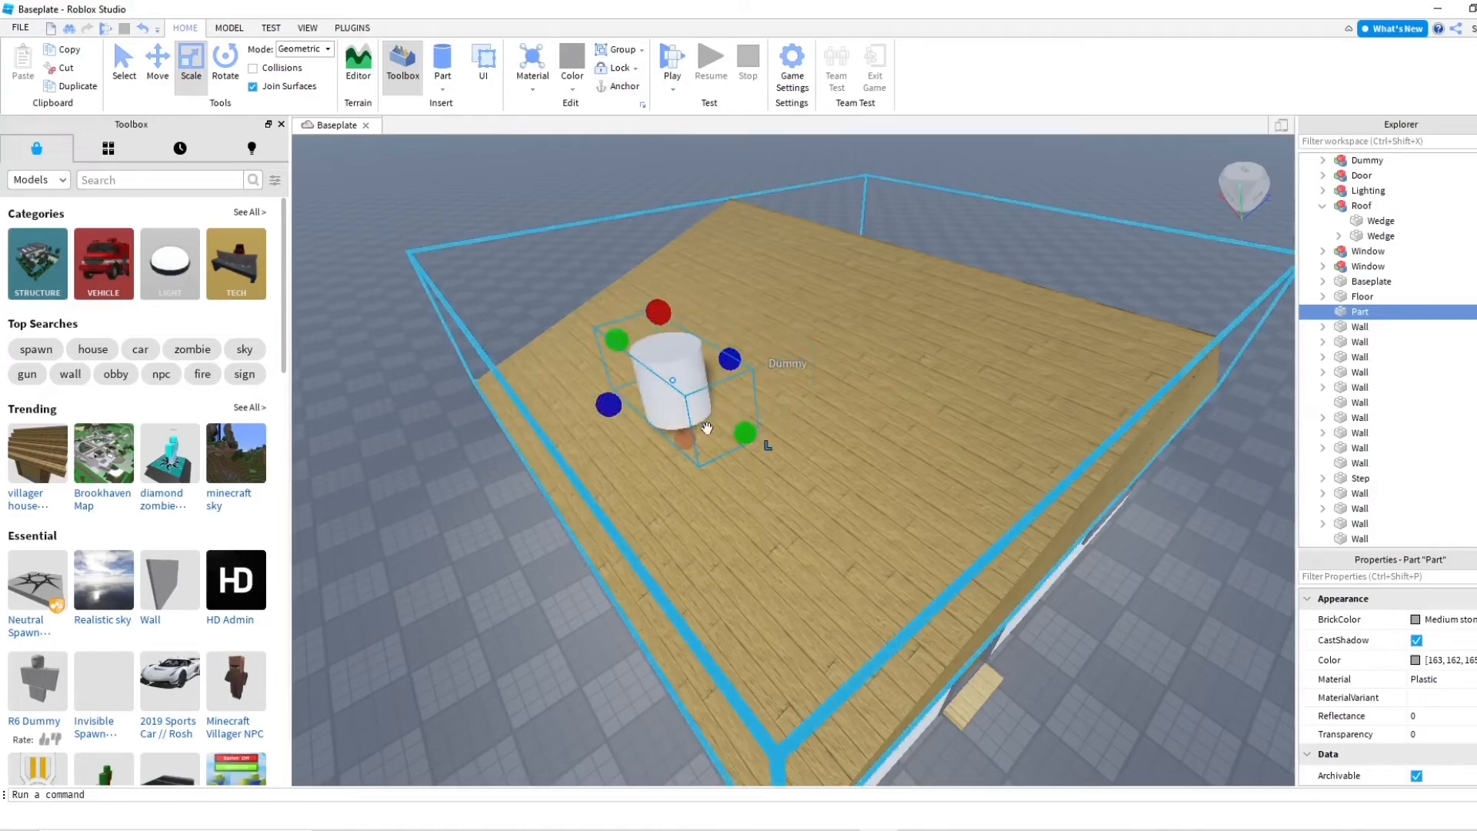
Stretch the chimney cylinder down into the roof slope and upward above it to make it taller
{"action": "left_click_drag", "start_coordinate": [696, 430], "coordinate": [685, 478]}
{"action": "right_click_drag", "start_coordinate": [687, 483], "coordinate": [696, 508]}
{"action": "scroll", "coordinate": [696, 507], "scroll_direction": "down", "scroll_amount": 3}
{"action": "left_click_drag", "start_coordinate": [786, 356], "coordinate": [798, 284]}
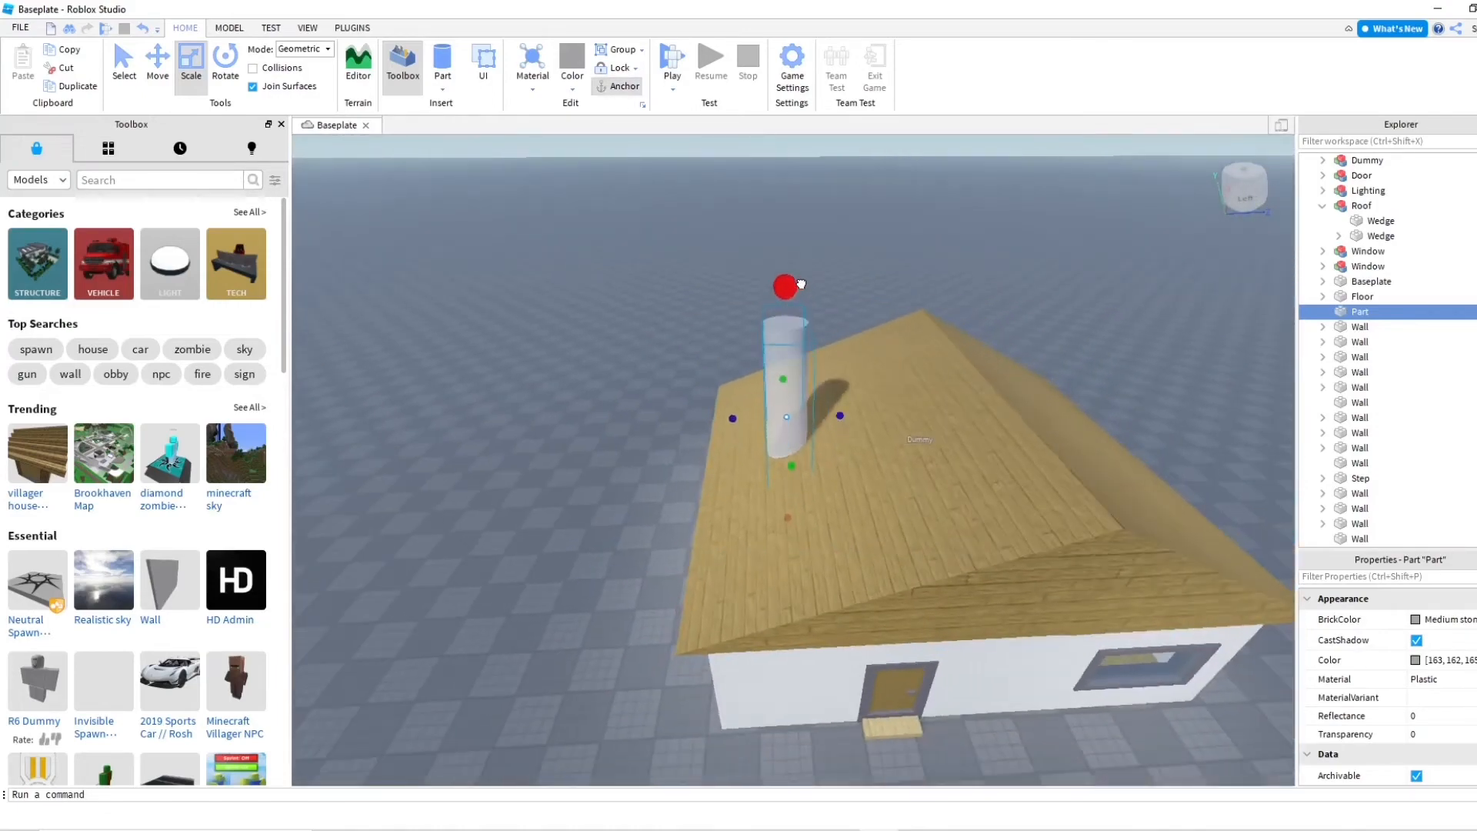
{"action": "scroll", "coordinate": [800, 284], "scroll_direction": "up", "scroll_amount": 2}
{"action": "right_click_drag", "start_coordinate": [801, 284], "coordinate": [811, 358]}
{"action": "scroll", "coordinate": [811, 358], "scroll_direction": "down", "scroll_amount": 2}
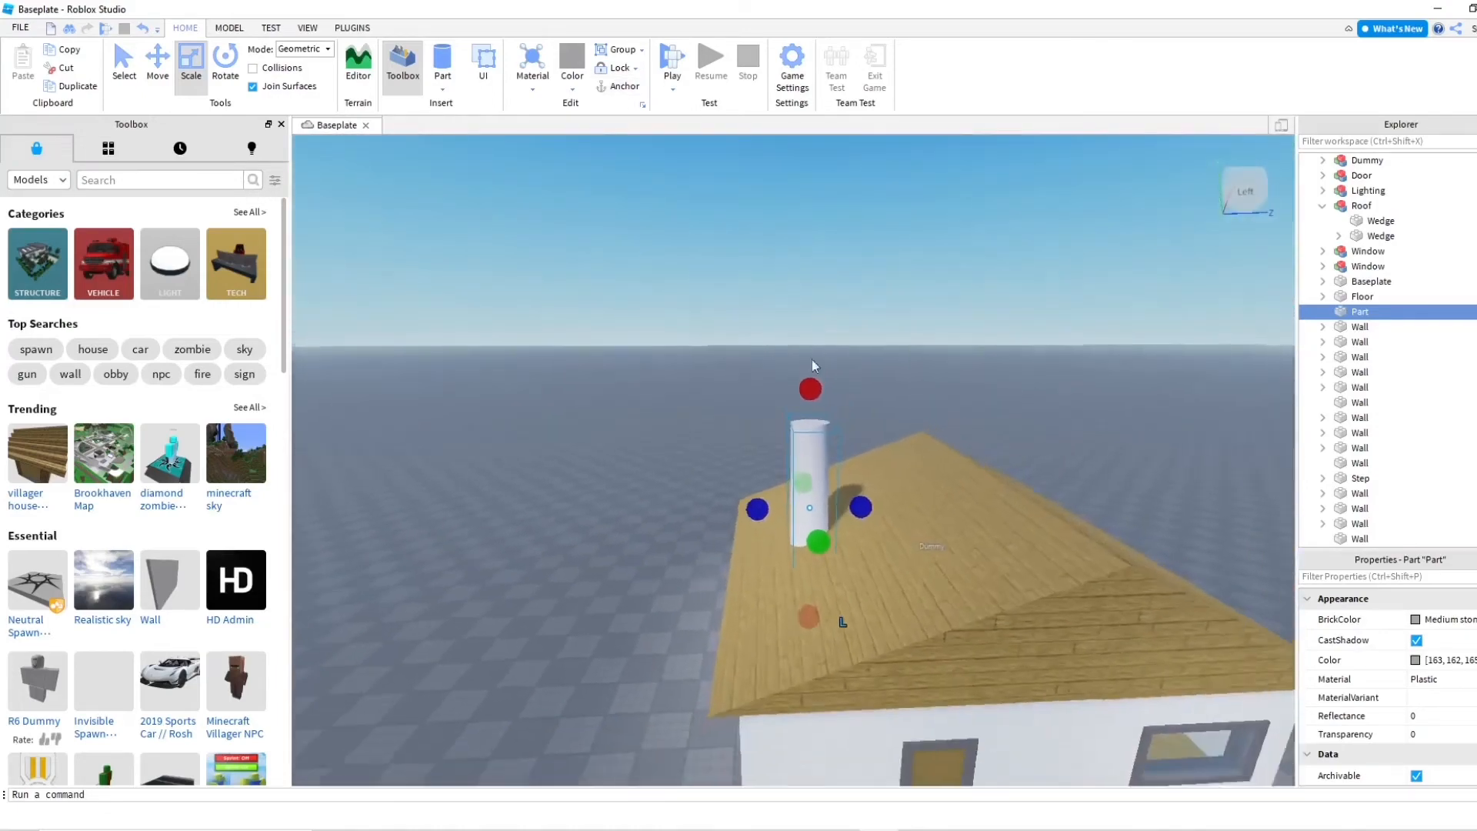
Shorten the chimney cylinder slightly from its top end and compare it with the rest of the house
{"action": "scroll", "coordinate": [811, 358], "scroll_direction": "down", "scroll_amount": 2}
{"action": "left_click_drag", "start_coordinate": [809, 396], "coordinate": [808, 416]}
{"action": "scroll", "coordinate": [825, 468], "scroll_direction": "up", "scroll_amount": 4}
{"action": "right_click_drag", "start_coordinate": [823, 461], "coordinate": [845, 482]}
{"action": "scroll", "coordinate": [827, 470], "scroll_direction": "down", "scroll_amount": 3}
{"action": "scroll", "coordinate": [827, 470], "scroll_direction": "down", "scroll_amount": 4}
{"action": "scroll", "coordinate": [843, 485], "scroll_direction": "up", "scroll_amount": 2}
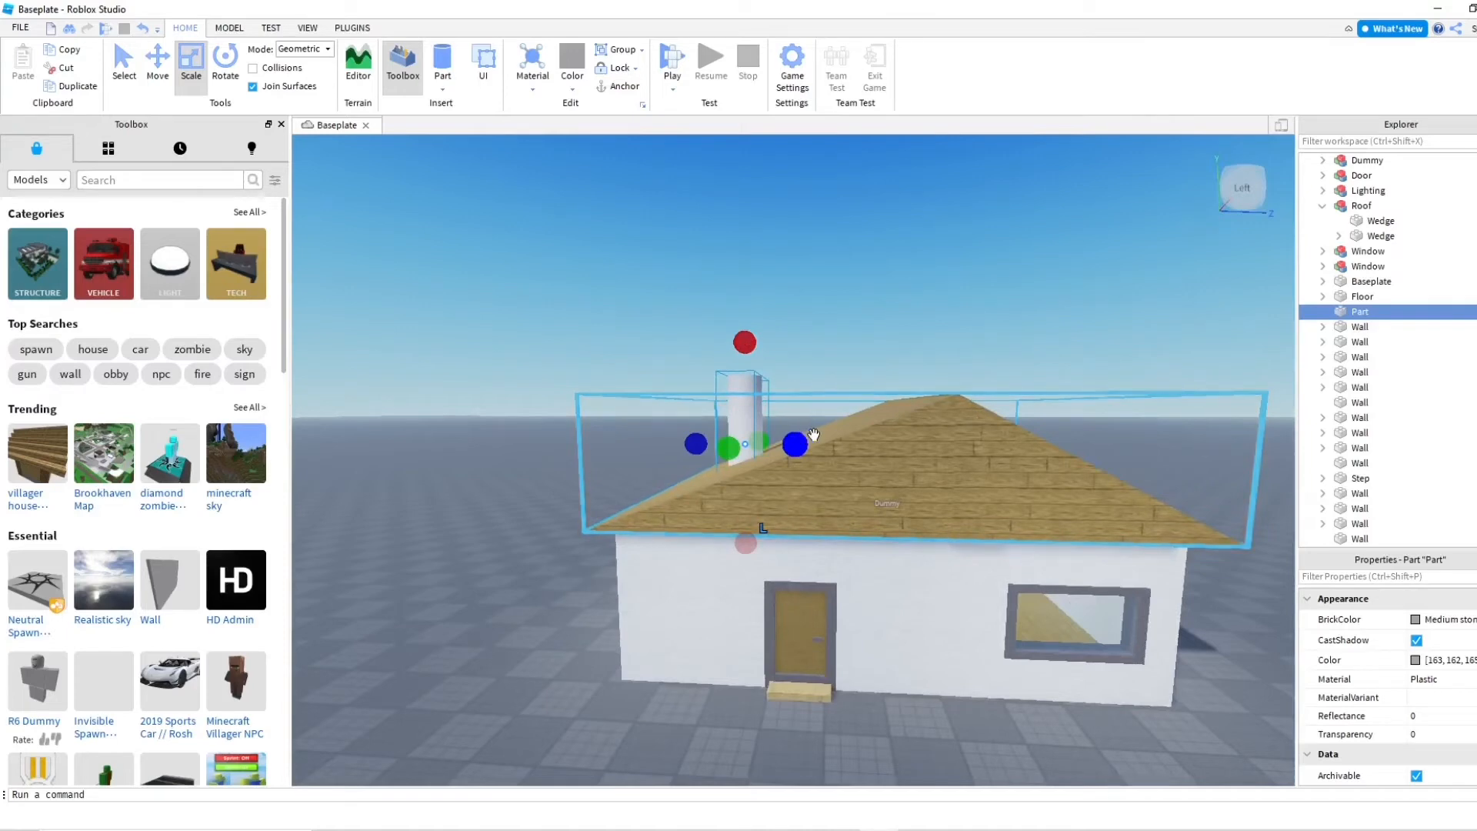
{"action": "scroll", "coordinate": [813, 435], "scroll_direction": "down", "scroll_amount": 3}
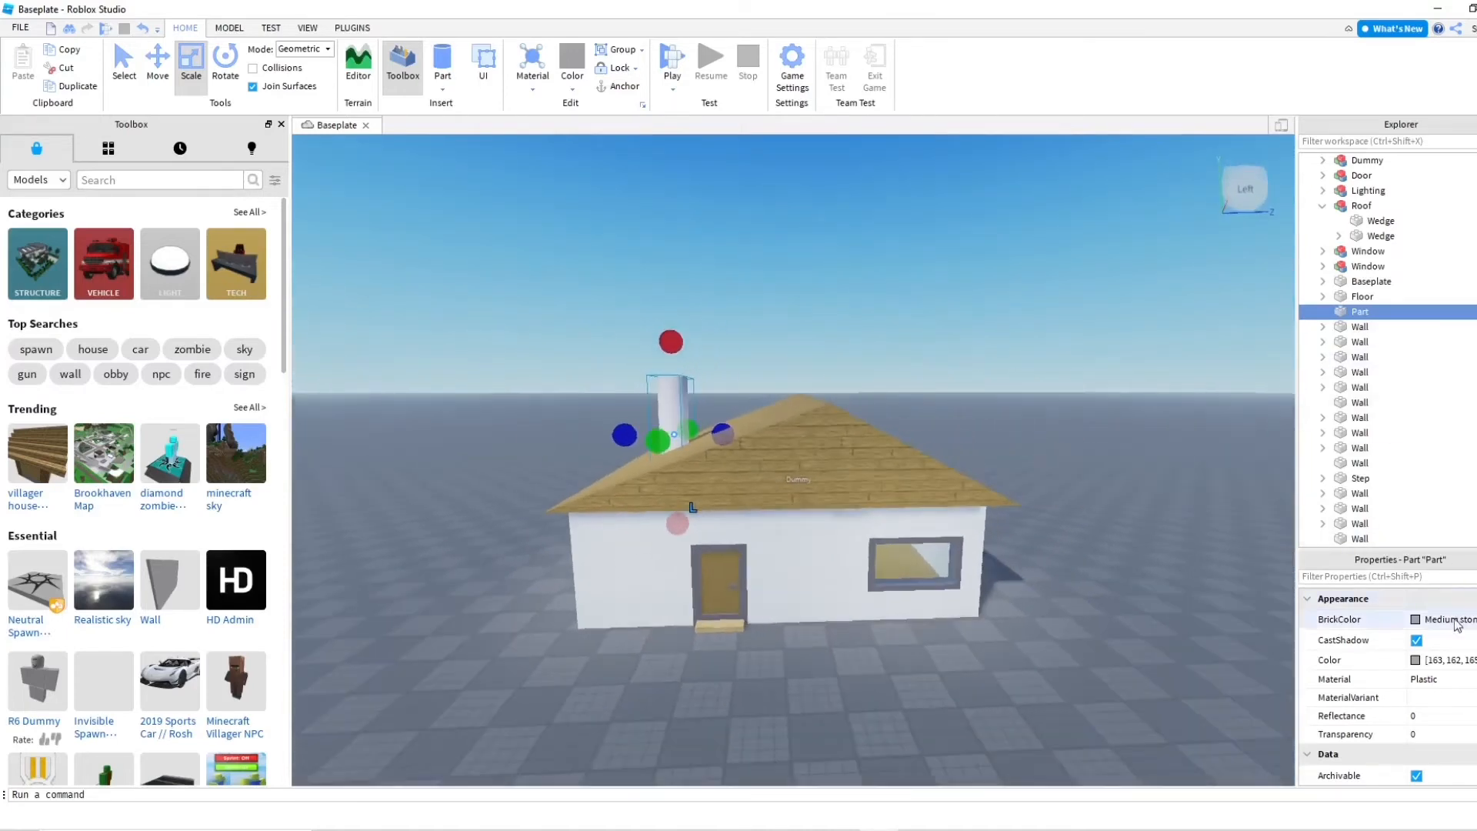
Set the chimney's colour to Smoky grey and its material to Brick
{"action": "left_click", "coordinate": [1454, 619]}
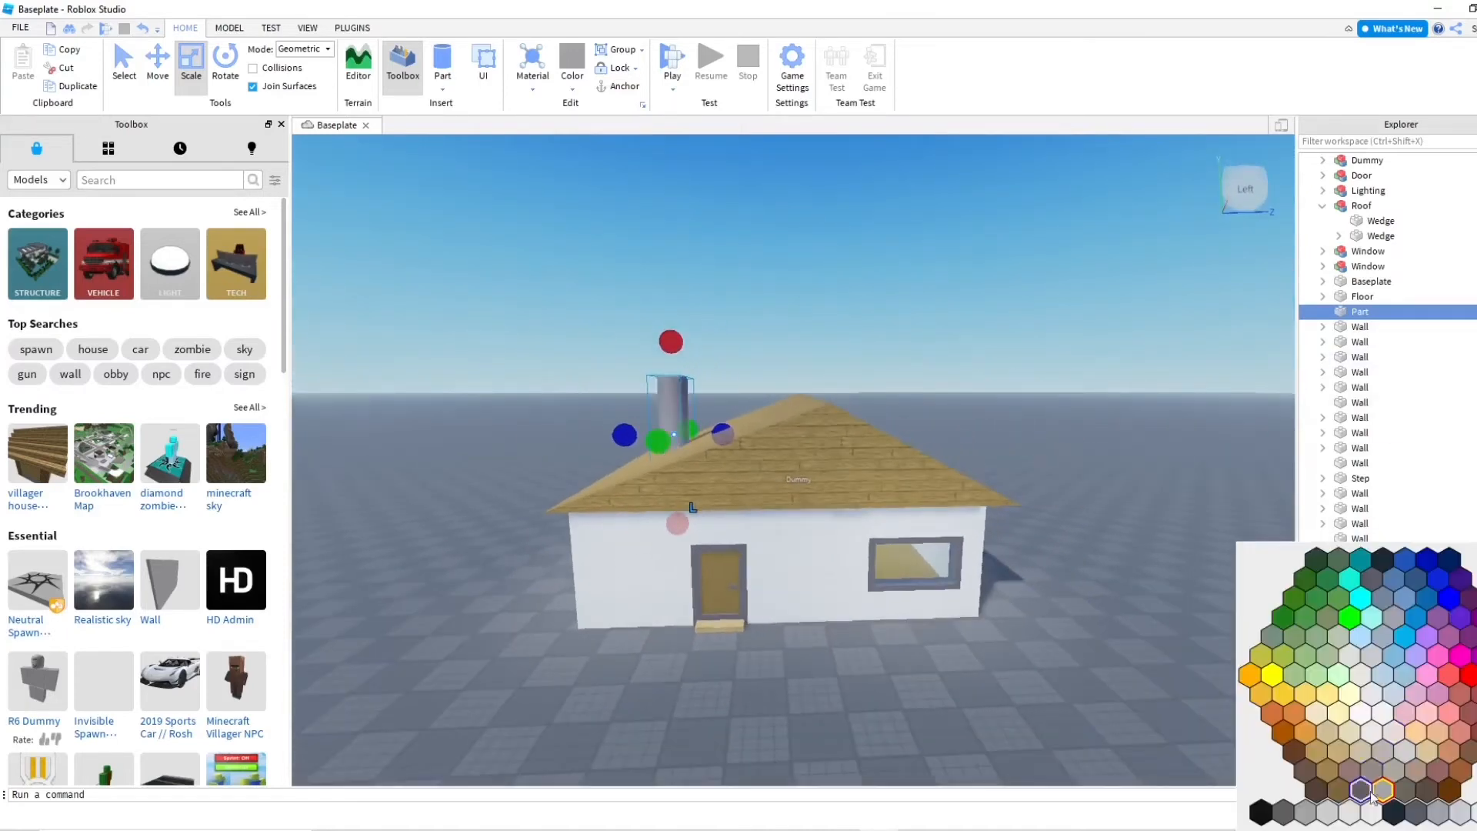
{"action": "left_click", "coordinate": [1422, 814]}
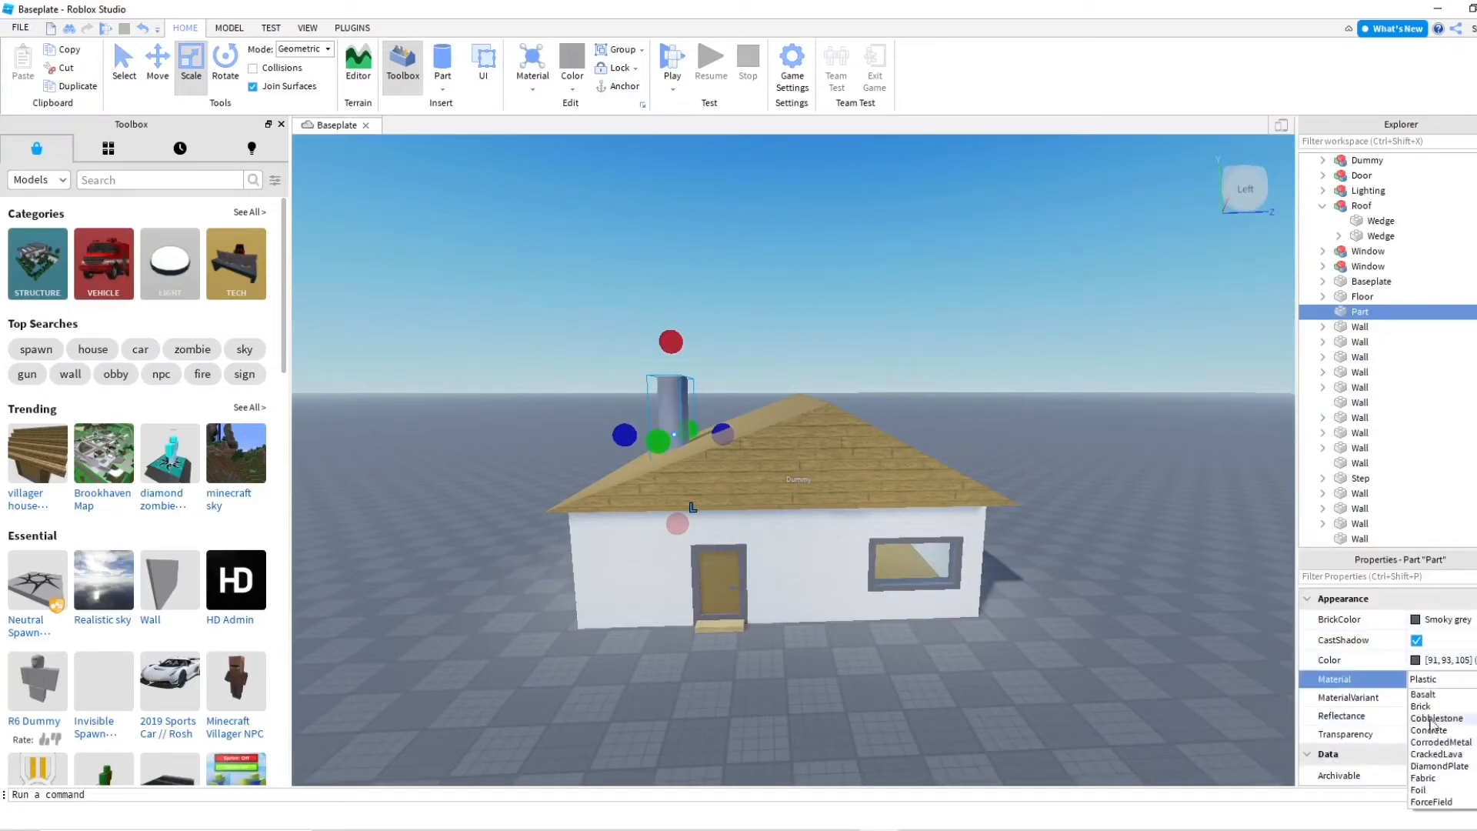
{"action": "key", "text": "f"}
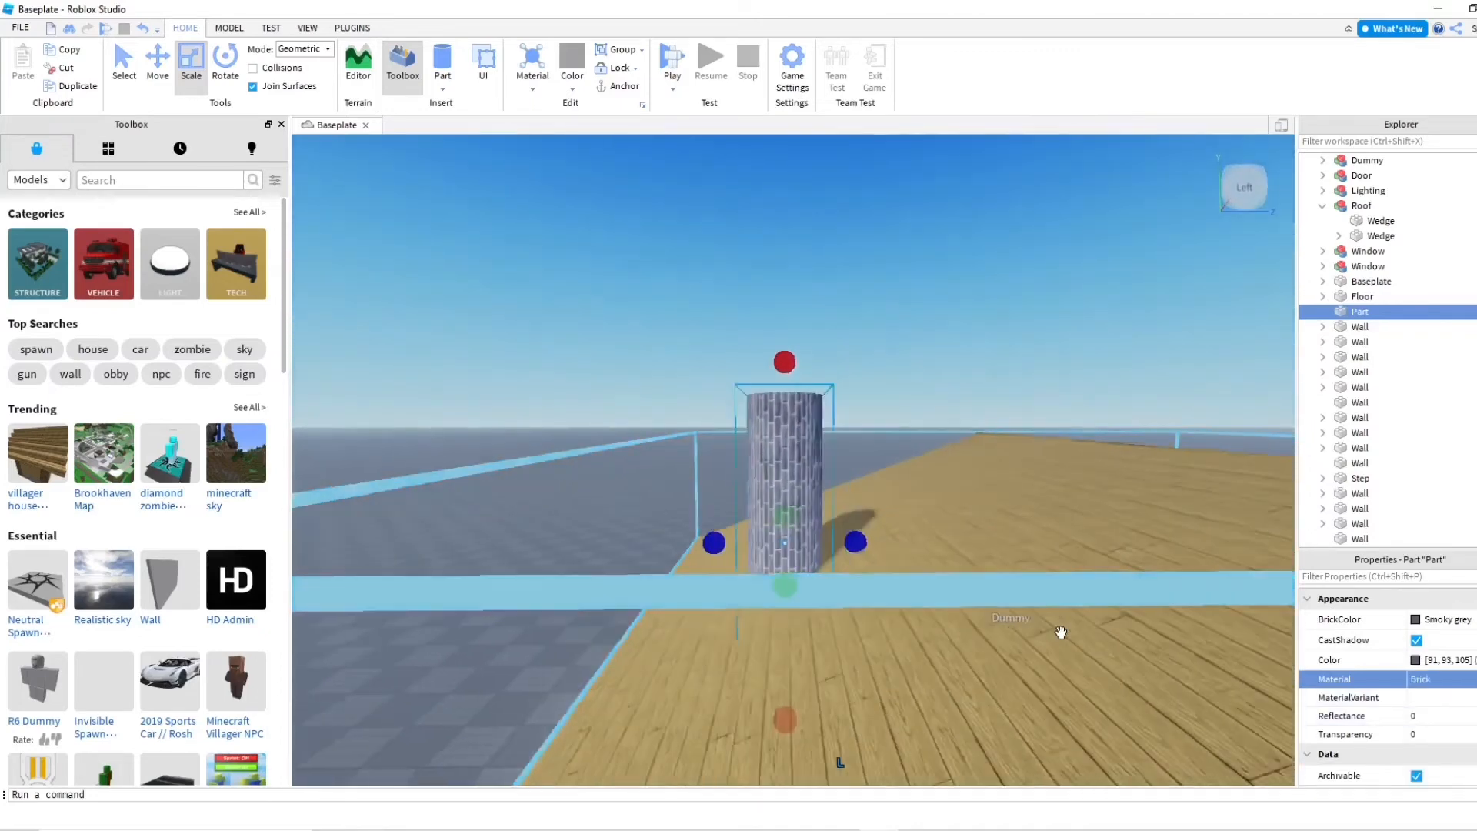
{"action": "scroll", "coordinate": [1035, 626], "scroll_direction": "down", "scroll_amount": 5}
{"action": "right_click_drag", "start_coordinate": [1033, 626], "coordinate": [1035, 618]}
{"action": "scroll", "coordinate": [874, 489], "scroll_direction": "up", "scroll_amount": 3}
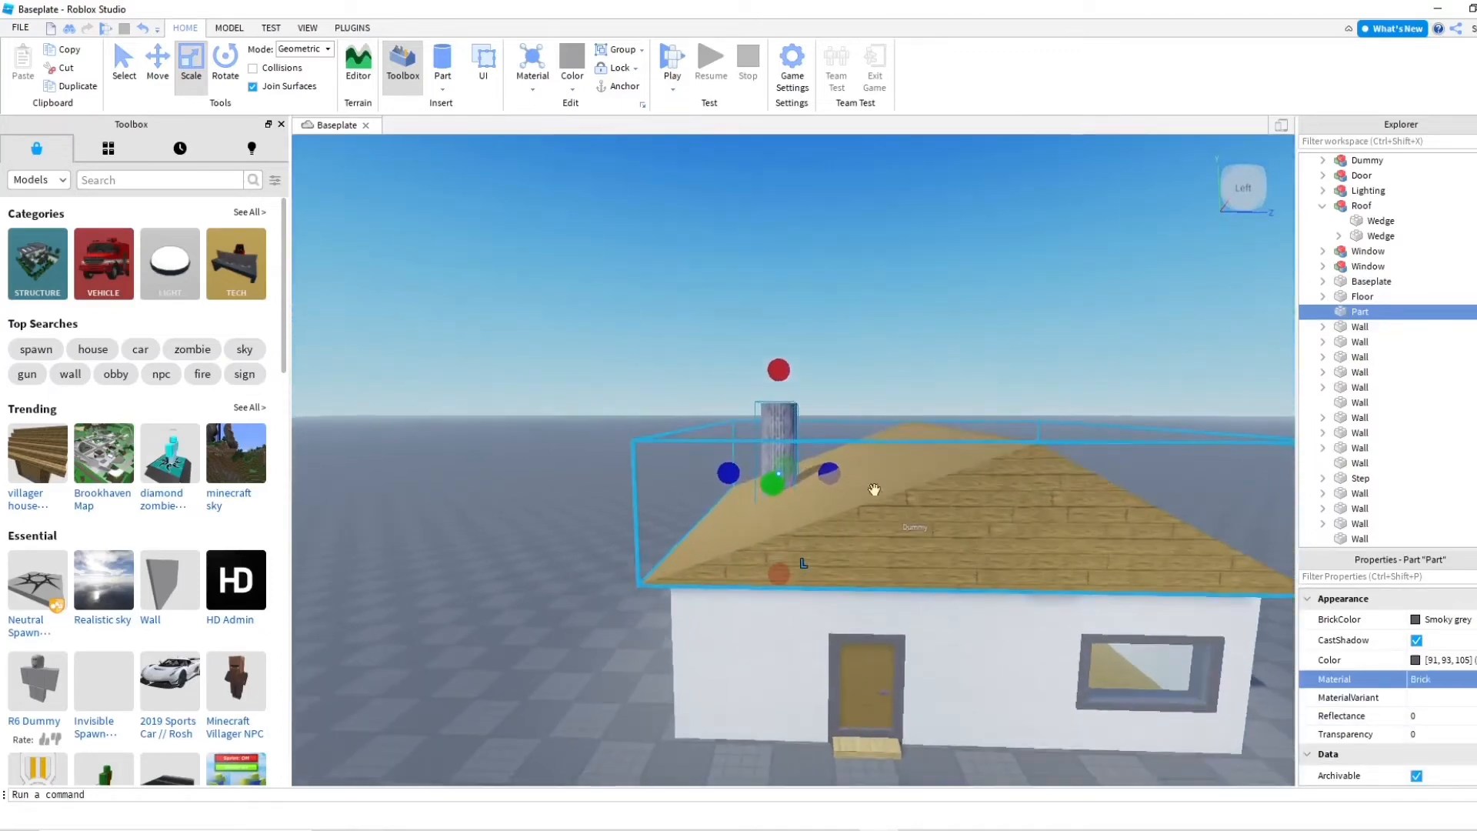
{"action": "right_click_drag", "start_coordinate": [829, 473], "coordinate": [823, 482]}
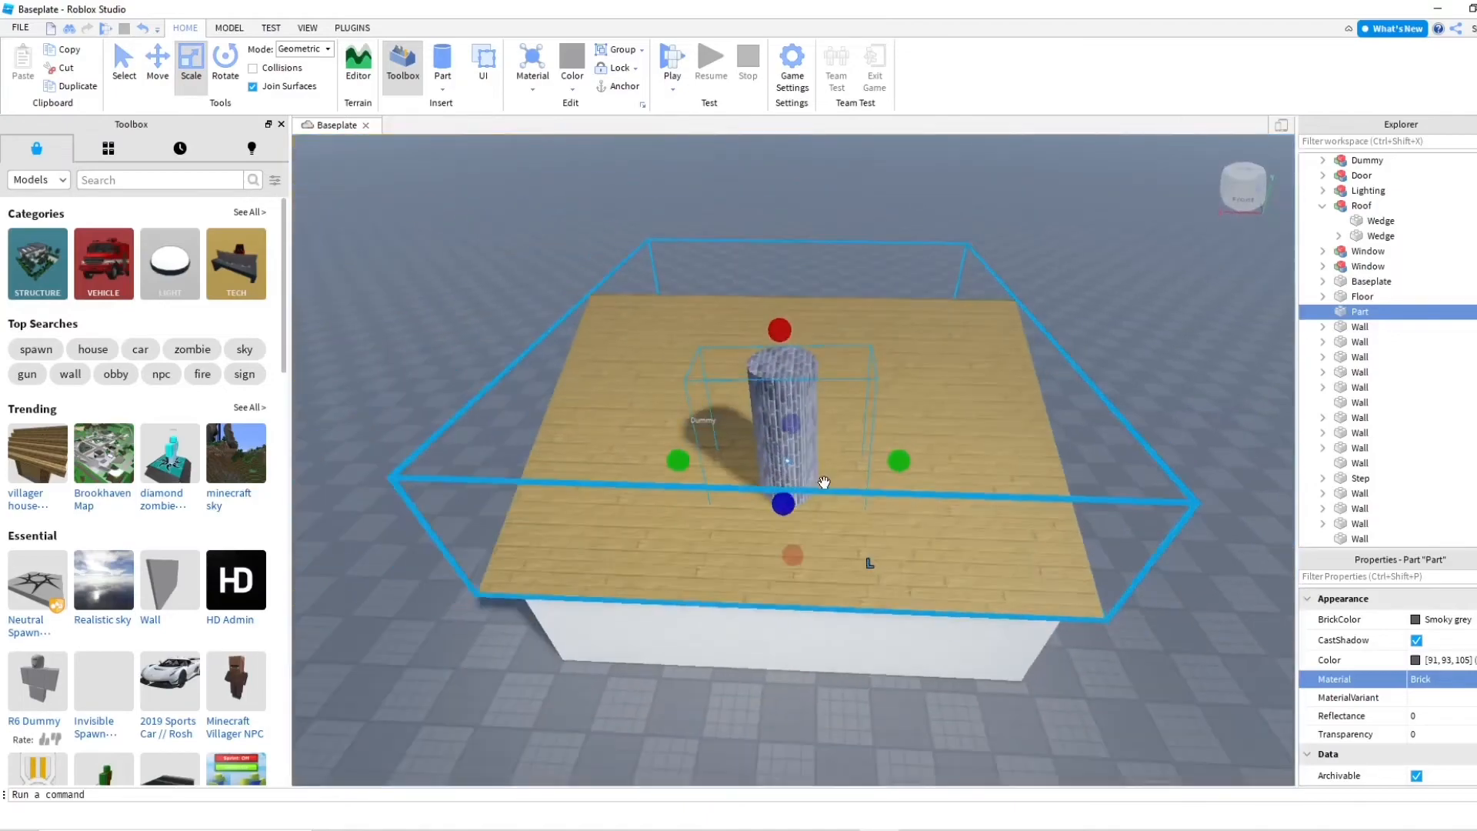
Move the chimney sideways down the roof slope toward the outer wall, checking its base from inside the house
{"action": "left_click", "coordinate": [163, 71]}
{"action": "scroll", "coordinate": [602, 379], "scroll_direction": "up", "scroll_amount": 10}
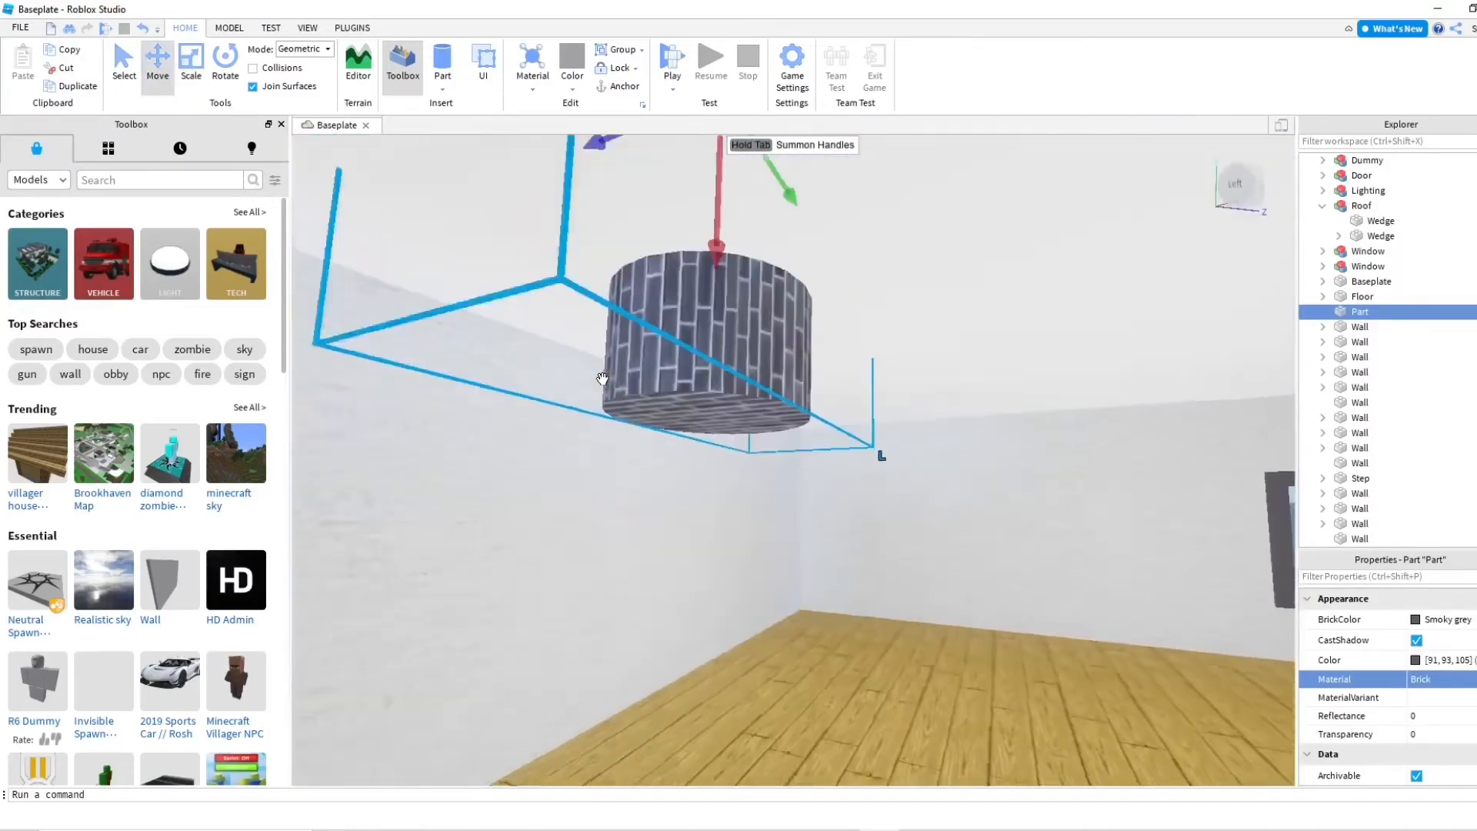
{"action": "scroll", "coordinate": [738, 351], "scroll_direction": "down", "scroll_amount": 3}
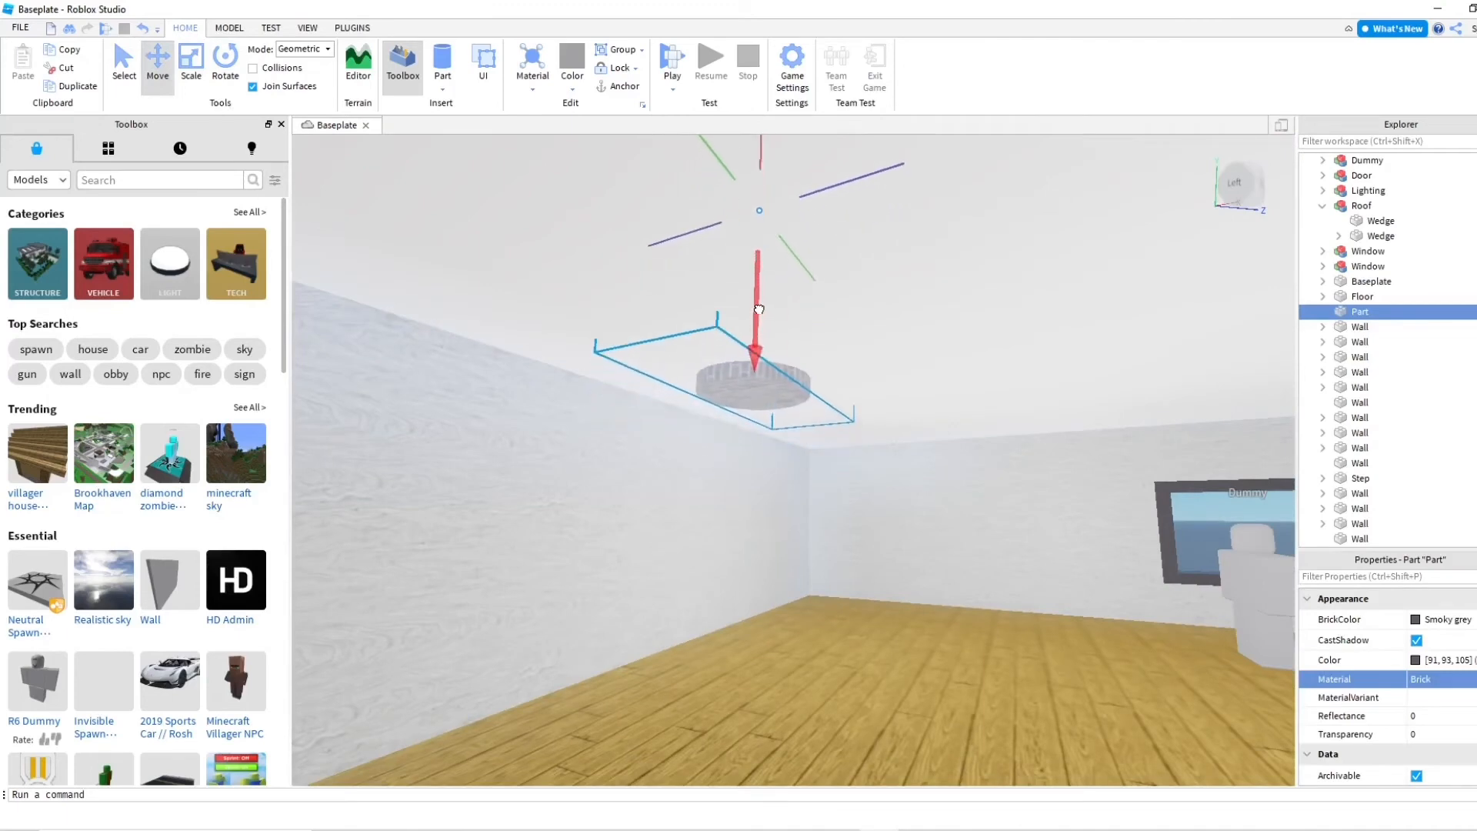
{"action": "right_click_drag", "start_coordinate": [758, 308], "coordinate": [827, 316]}
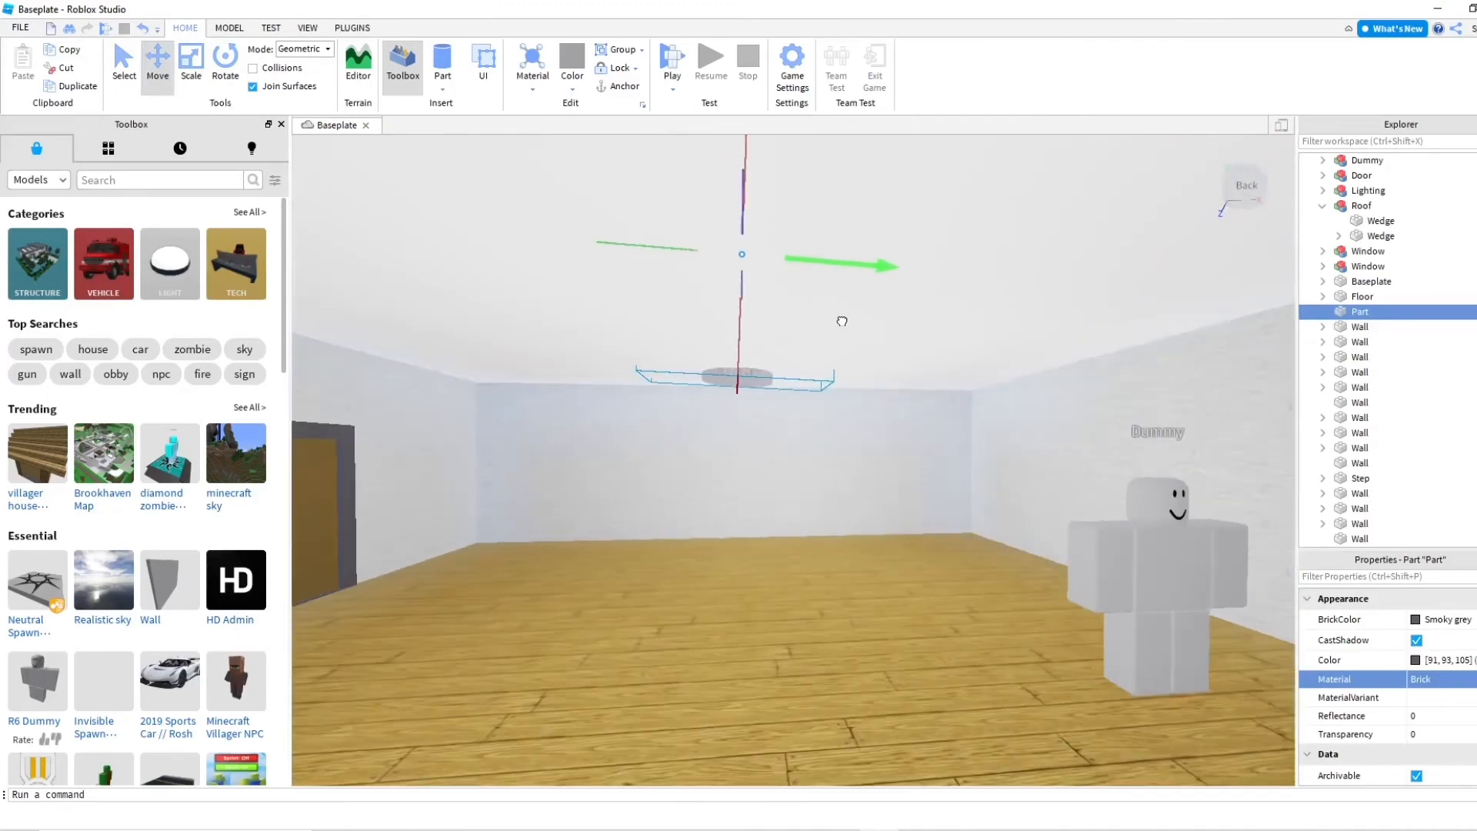
{"action": "scroll", "coordinate": [842, 321], "scroll_direction": "down", "scroll_amount": 10}
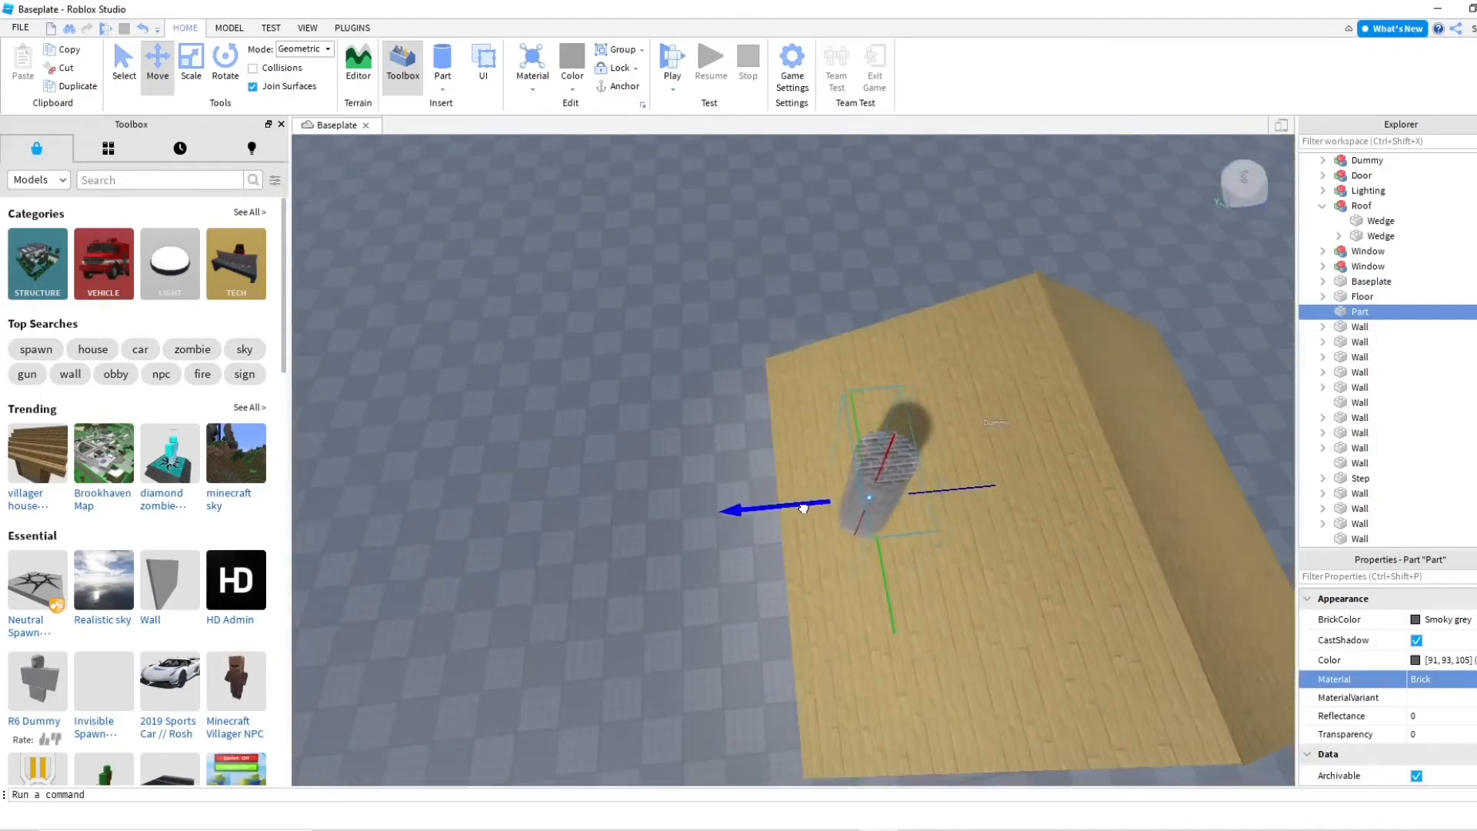
{"action": "scroll", "coordinate": [774, 512], "scroll_direction": "up", "scroll_amount": 10}
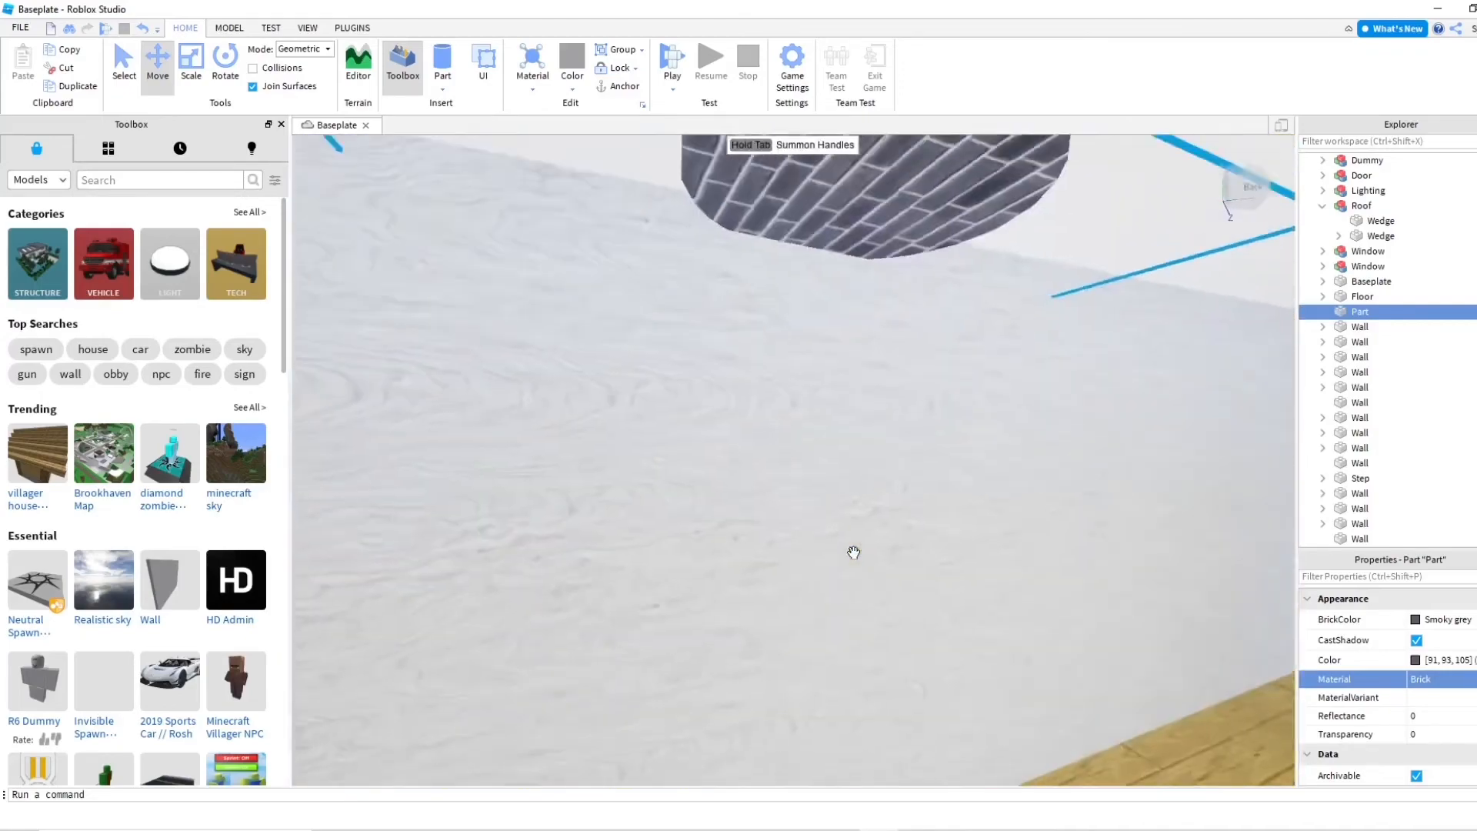
{"action": "right_click_drag", "start_coordinate": [854, 553], "coordinate": [854, 552]}
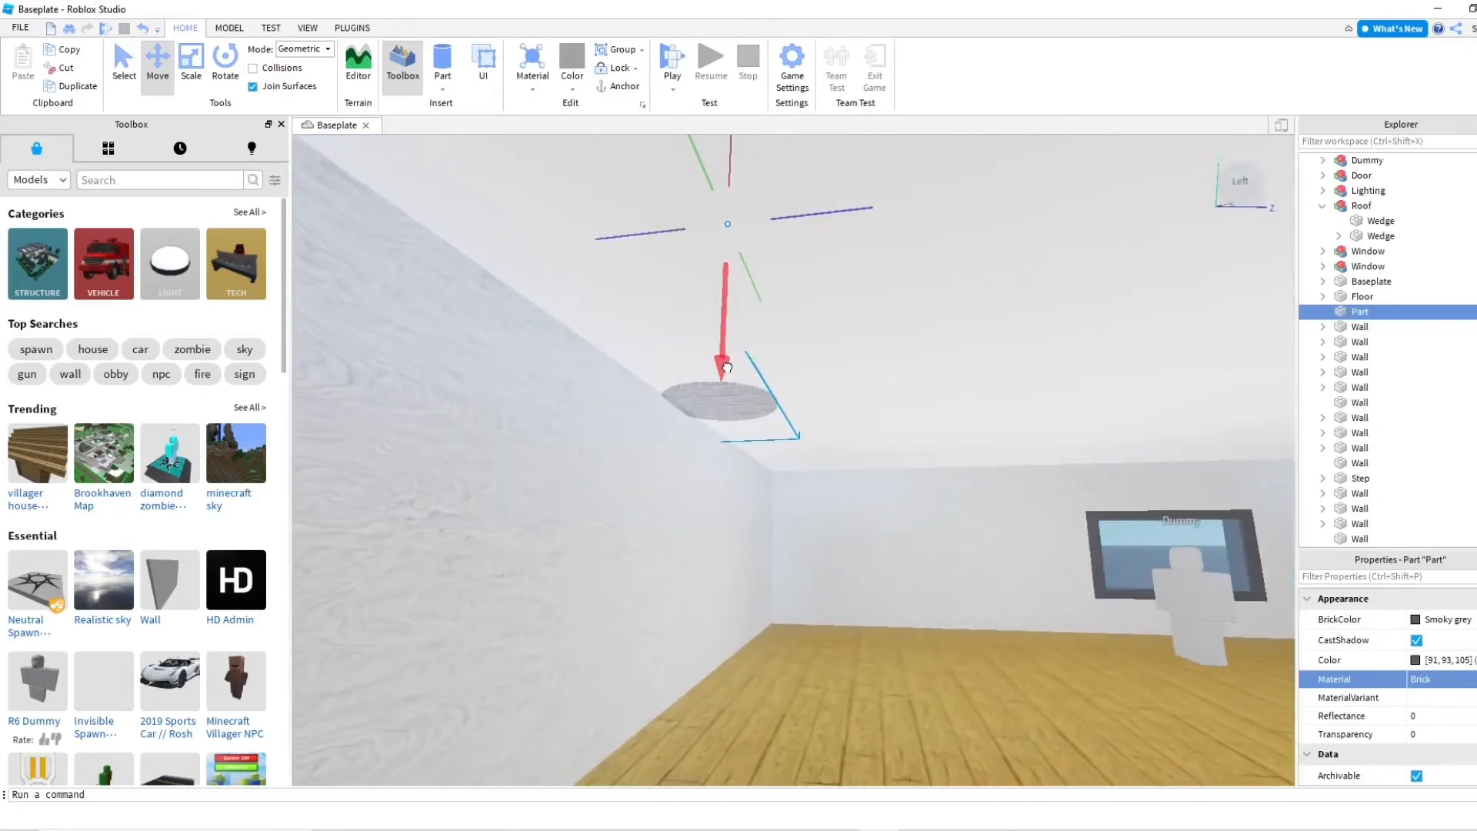
{"action": "scroll", "coordinate": [750, 412], "scroll_direction": "down", "scroll_amount": 10}
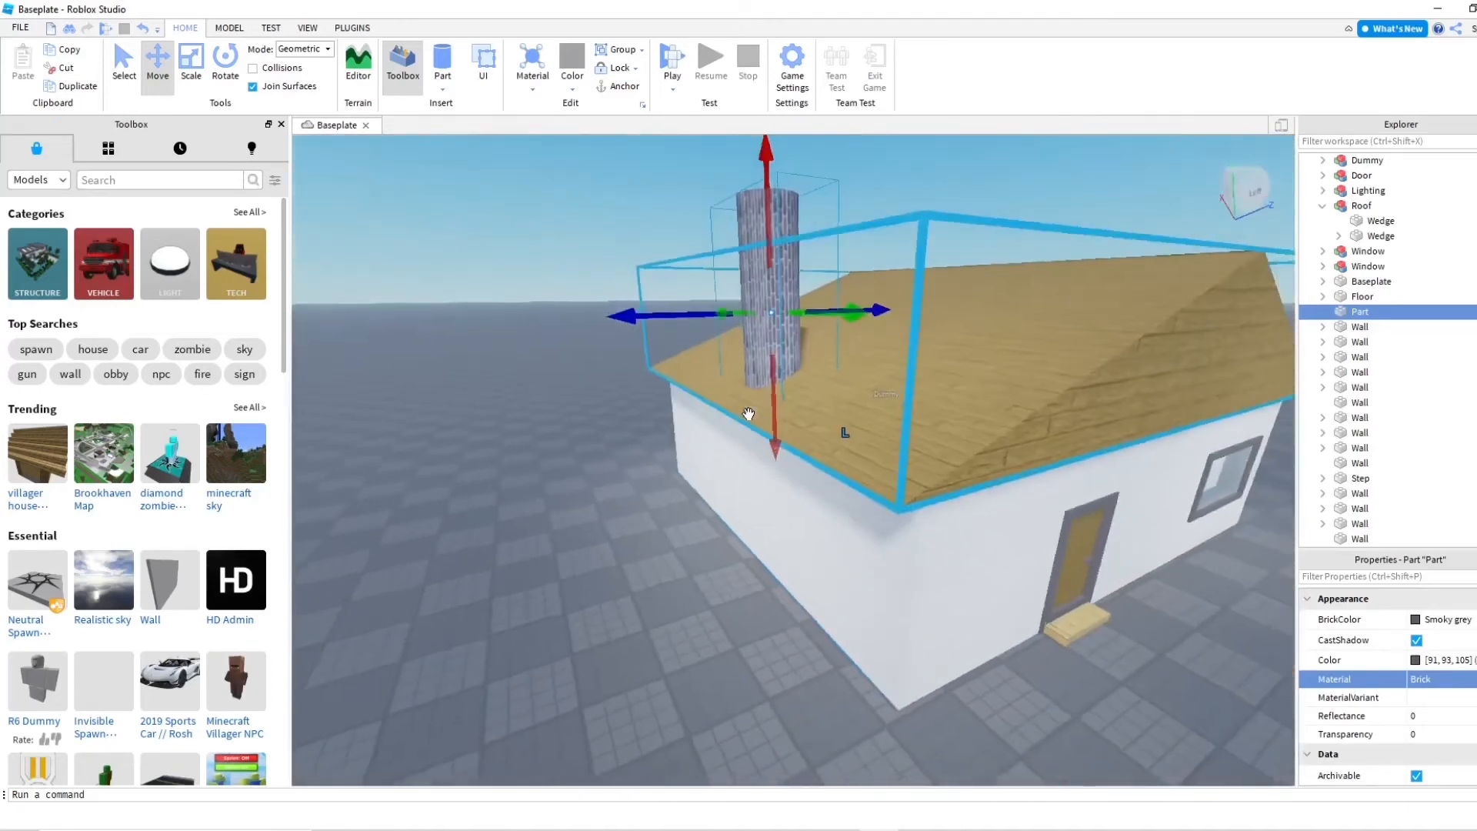
Raise the chimney until its base clears the ceiling inside the house
{"action": "scroll", "coordinate": [659, 412], "scroll_direction": "up", "scroll_amount": 4}
{"action": "scroll", "coordinate": [748, 413], "scroll_direction": "up", "scroll_amount": 10}
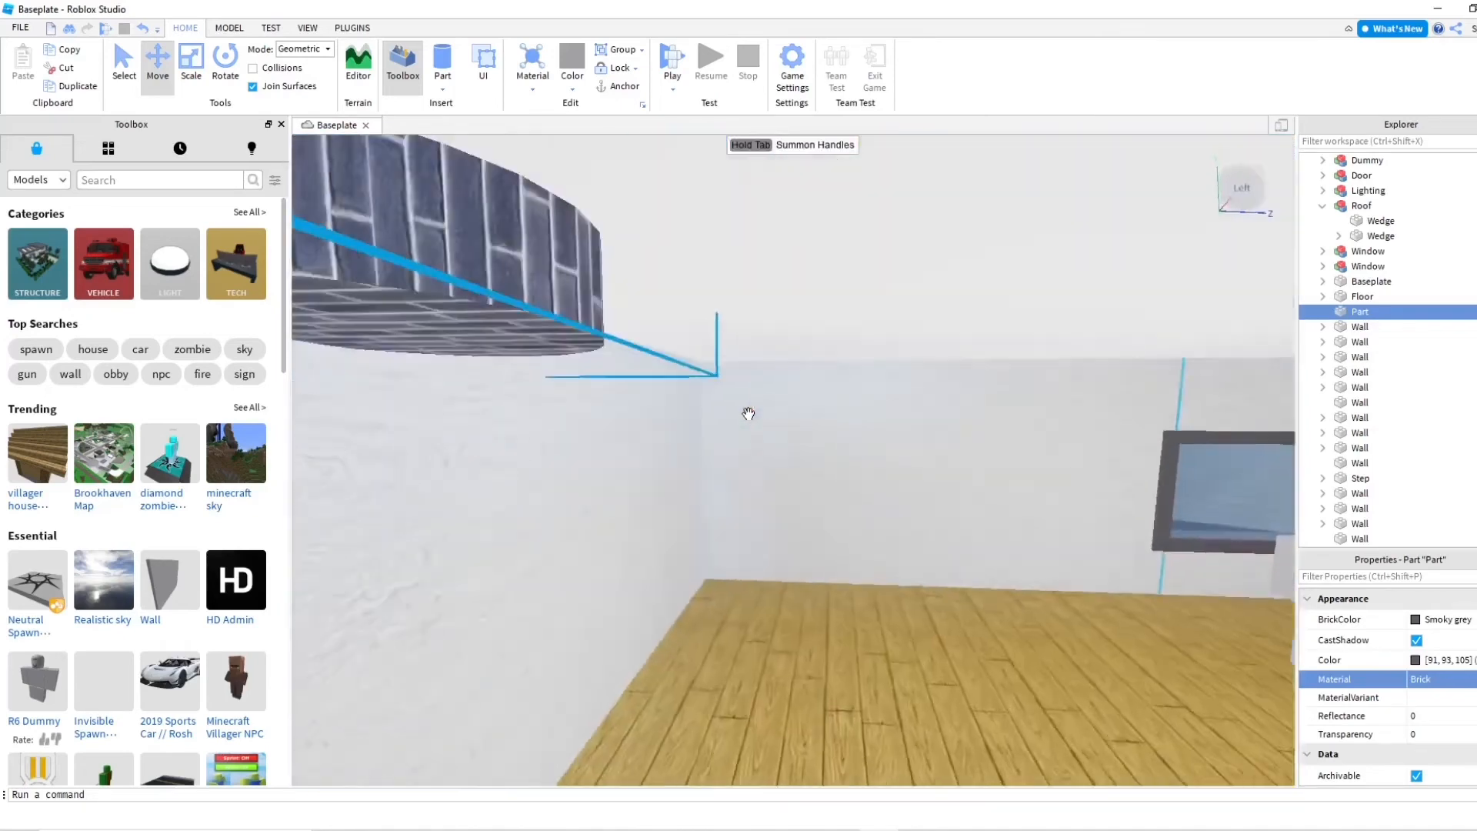
{"action": "key", "text": "f"}
{"action": "key", "text": "Tab"}
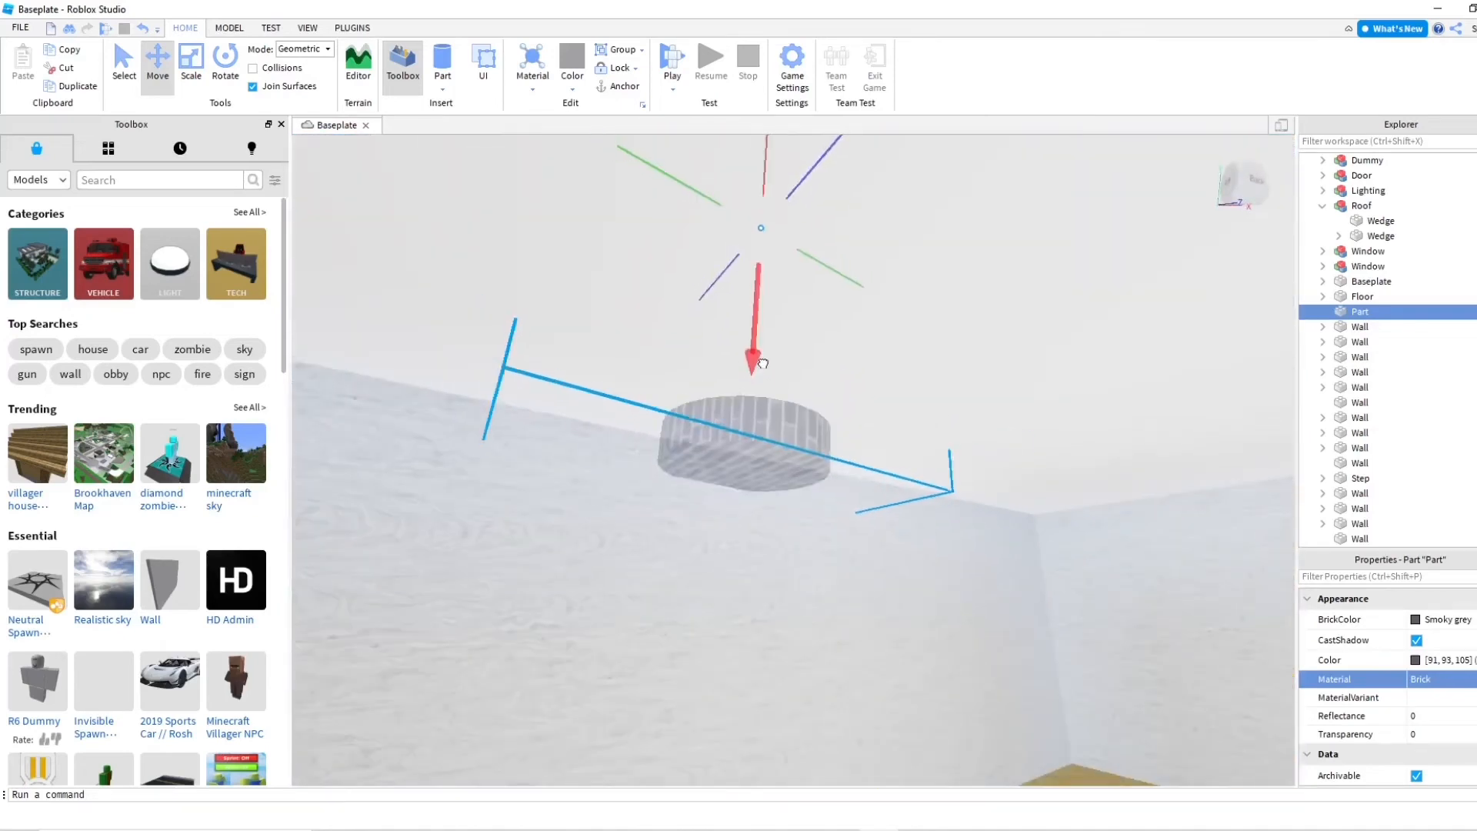
{"action": "scroll", "coordinate": [767, 336], "scroll_direction": "down", "scroll_amount": 10}
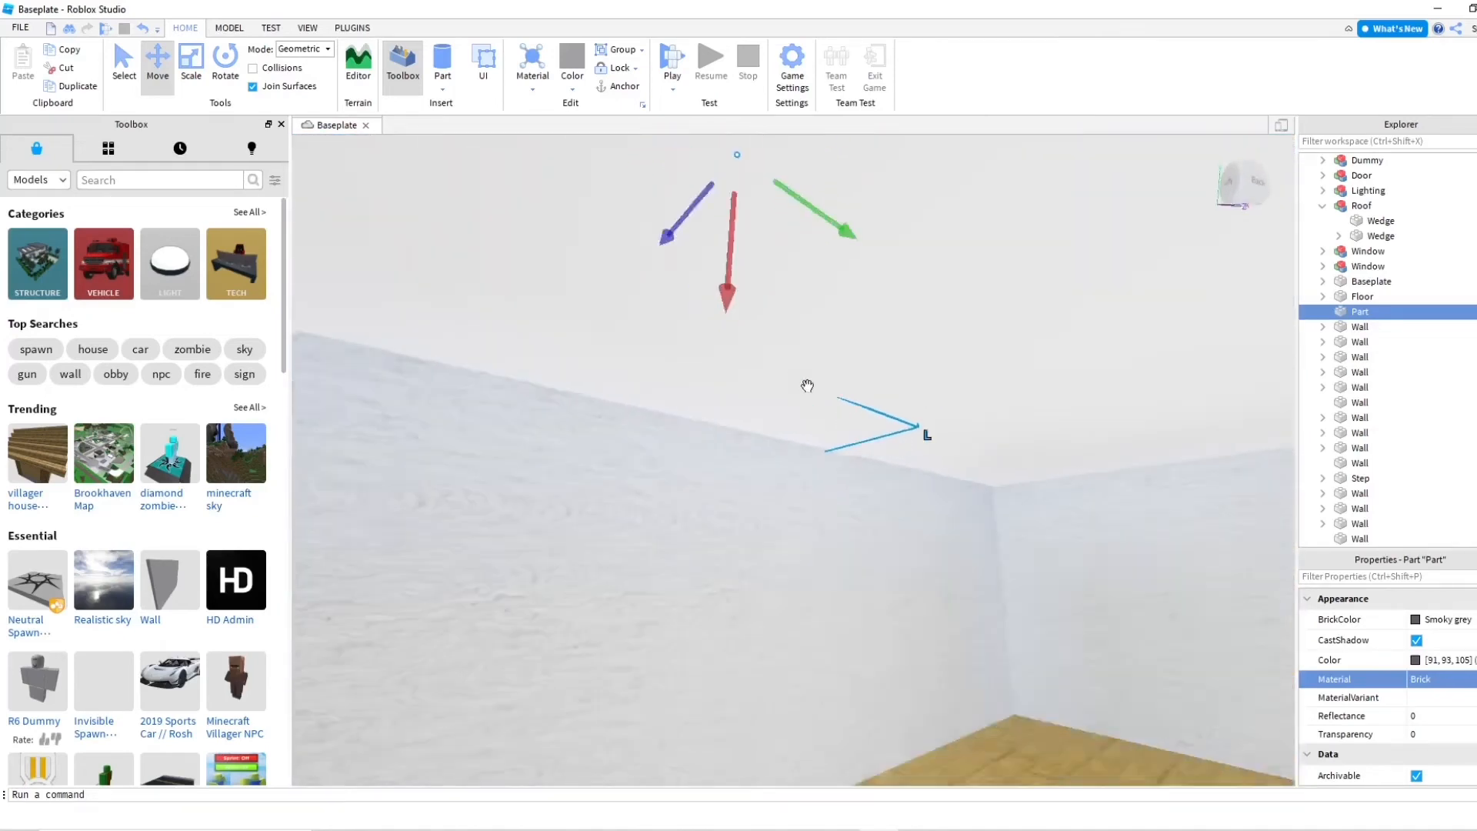
{"action": "key", "text": "f"}
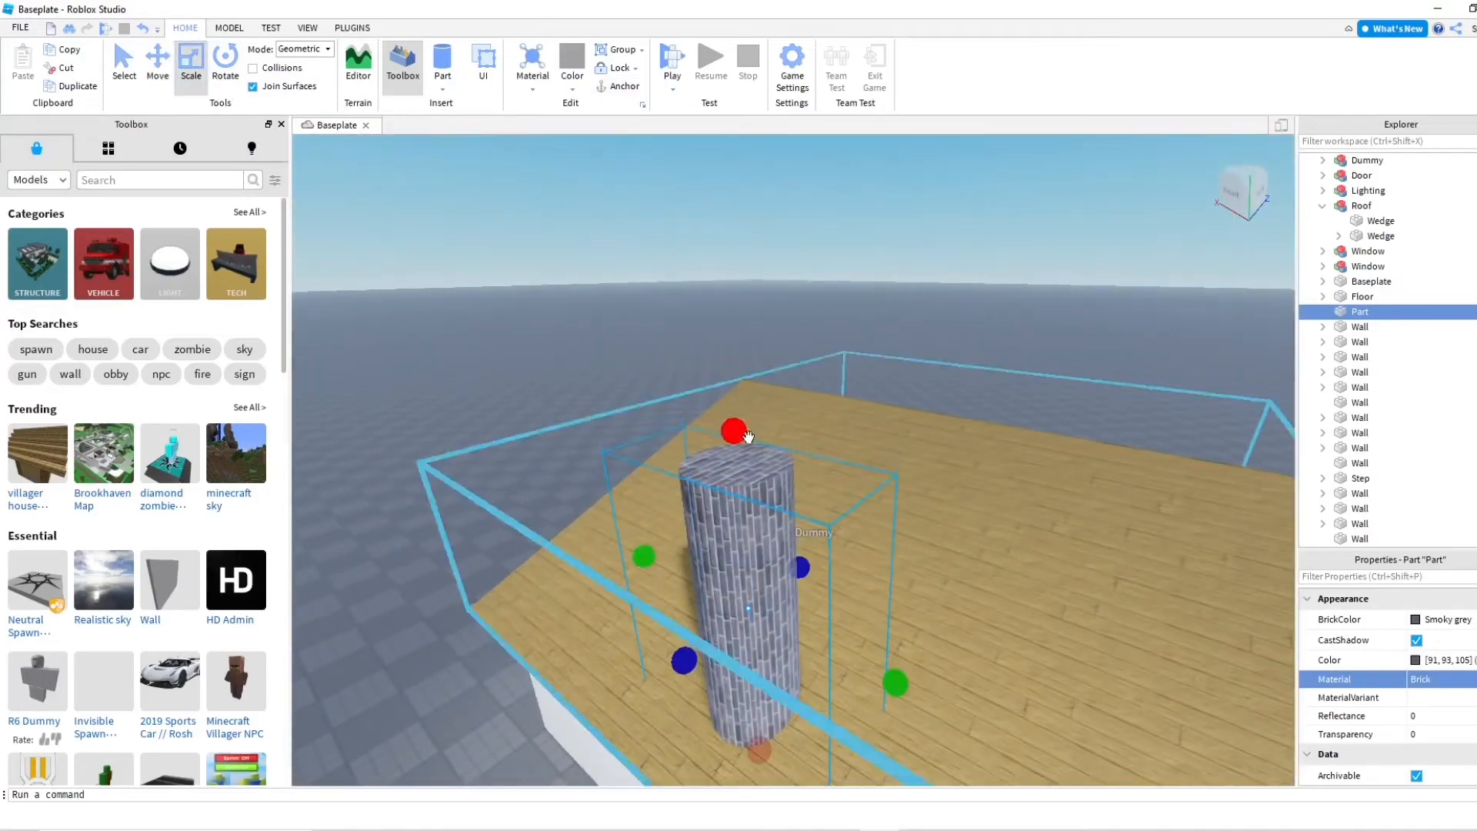
Change the brick chimney's colour to Flint
{"action": "scroll", "coordinate": [917, 463], "scroll_direction": "up", "scroll_amount": 10}
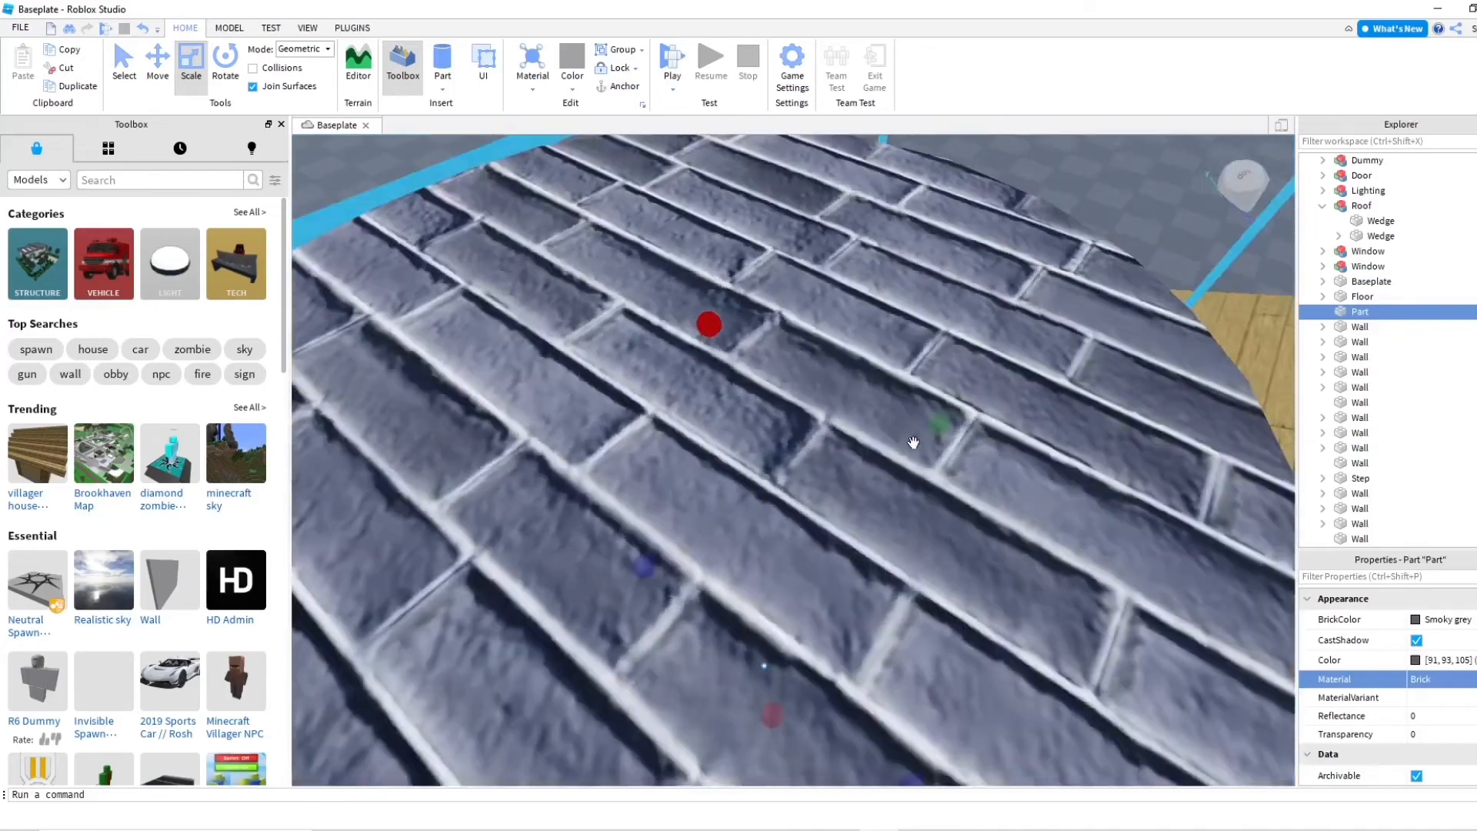
{"action": "scroll", "coordinate": [913, 441], "scroll_direction": "down", "scroll_amount": 10}
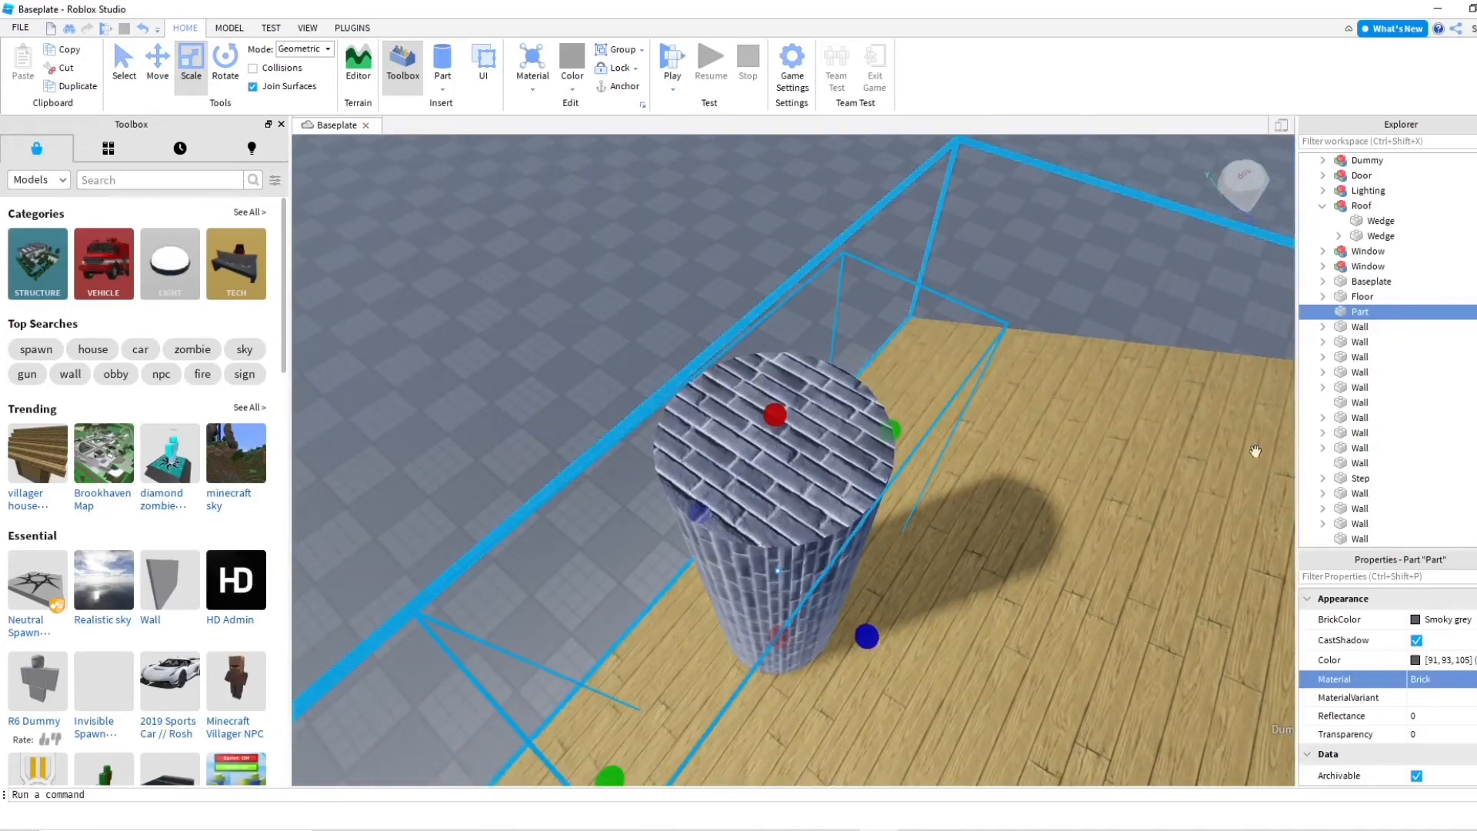
{"action": "left_click", "coordinate": [1417, 623]}
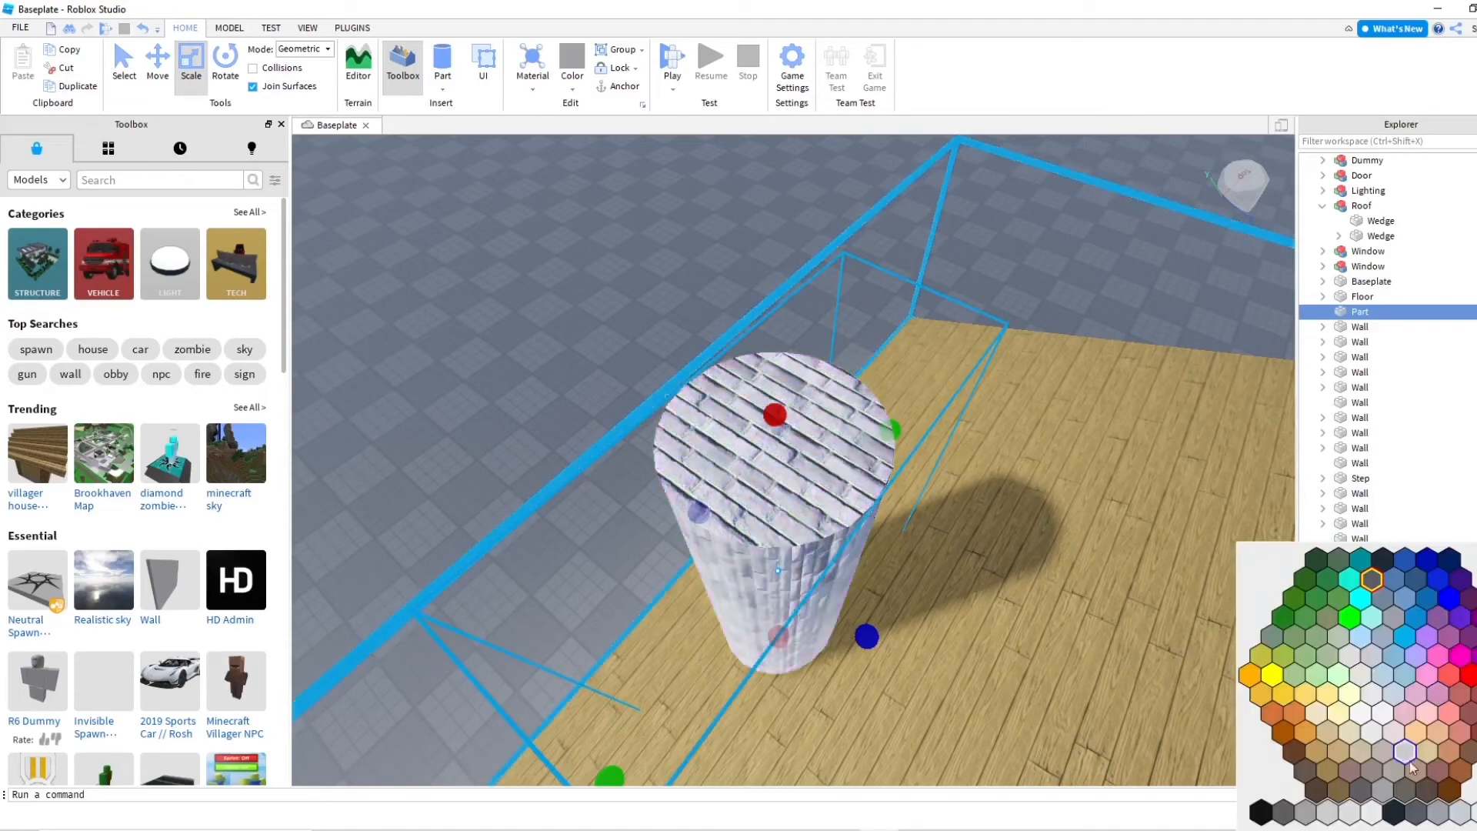
{"action": "left_click", "coordinate": [1405, 789]}
{"action": "right_click_drag", "start_coordinate": [1132, 675], "coordinate": [1137, 673]}
{"action": "scroll", "coordinate": [1132, 675], "scroll_direction": "down", "scroll_amount": 10}
{"action": "scroll", "coordinate": [1132, 675], "scroll_direction": "up", "scroll_amount": 3}
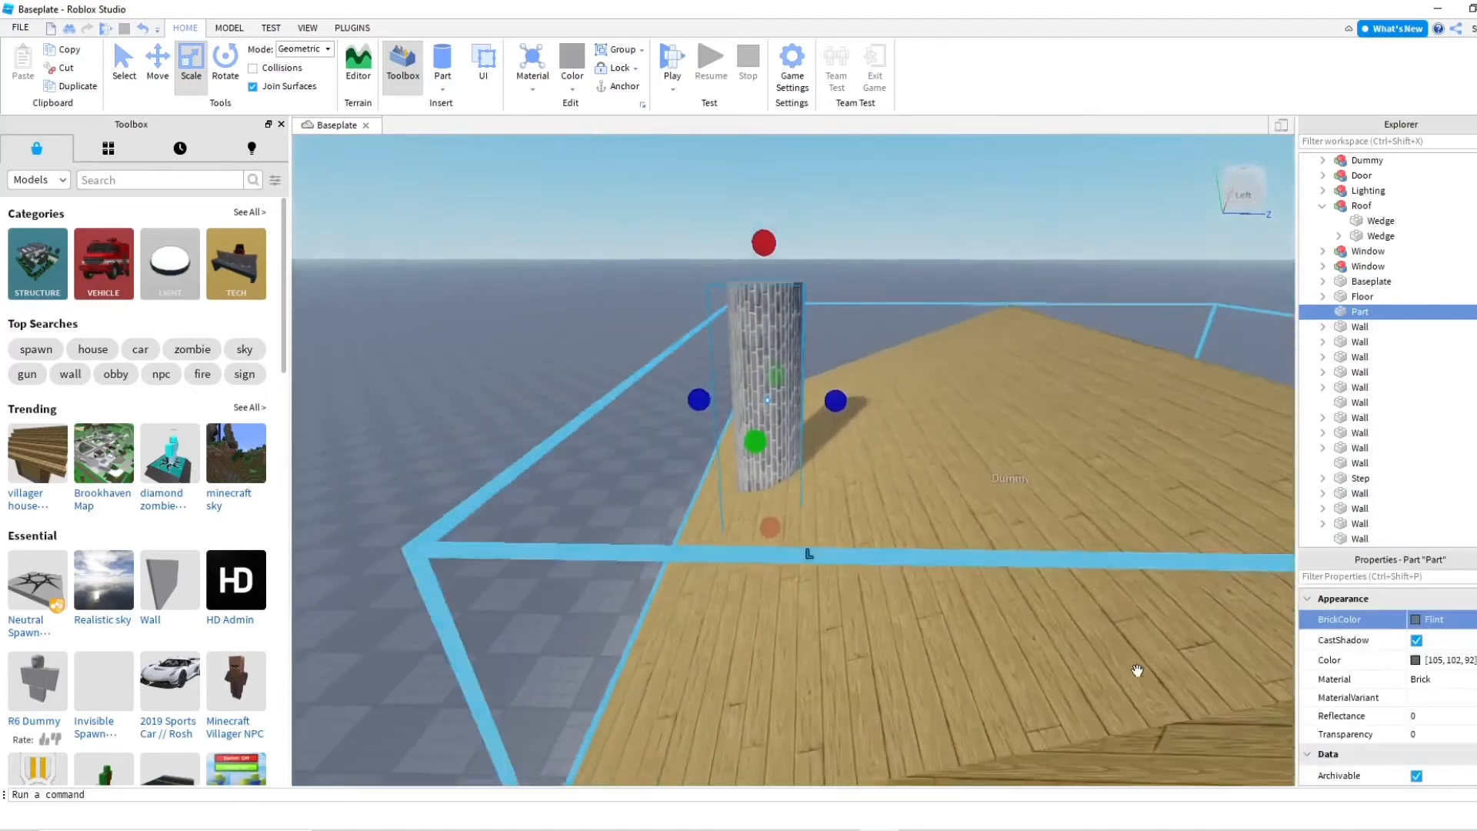
{"action": "scroll", "coordinate": [1136, 672], "scroll_direction": "down", "scroll_amount": 3}
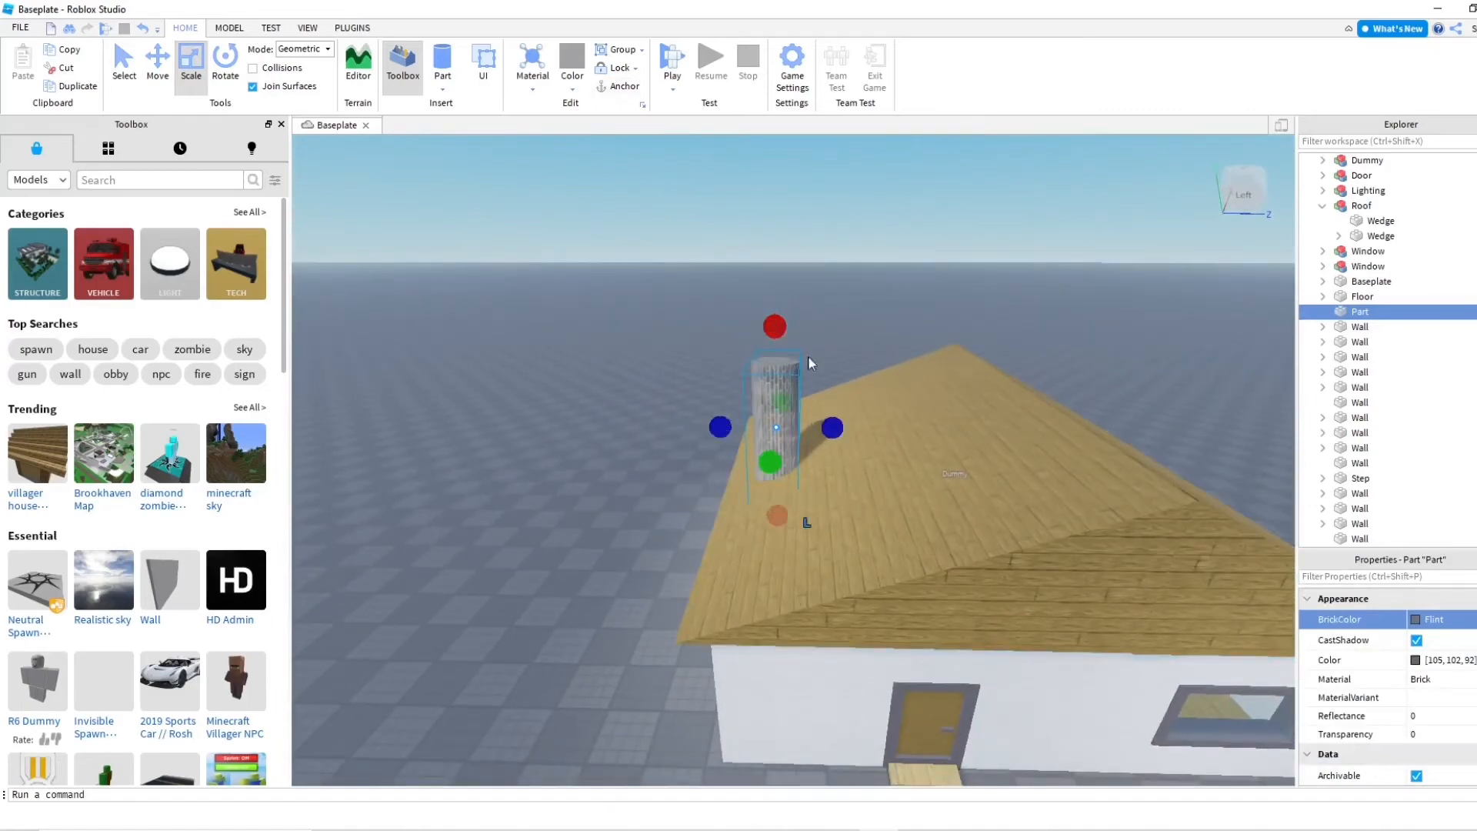
Deselect the chimney and examine the whole house from the front, both from a distance and up close
{"action": "scroll", "coordinate": [767, 388], "scroll_direction": "down", "scroll_amount": 5}
{"action": "scroll", "coordinate": [862, 395], "scroll_direction": "up", "scroll_amount": 5}
{"action": "scroll", "coordinate": [861, 395], "scroll_direction": "down", "scroll_amount": 5}
{"action": "left_click", "coordinate": [902, 403]}
{"action": "scroll", "coordinate": [901, 403], "scroll_direction": "up", "scroll_amount": 3}
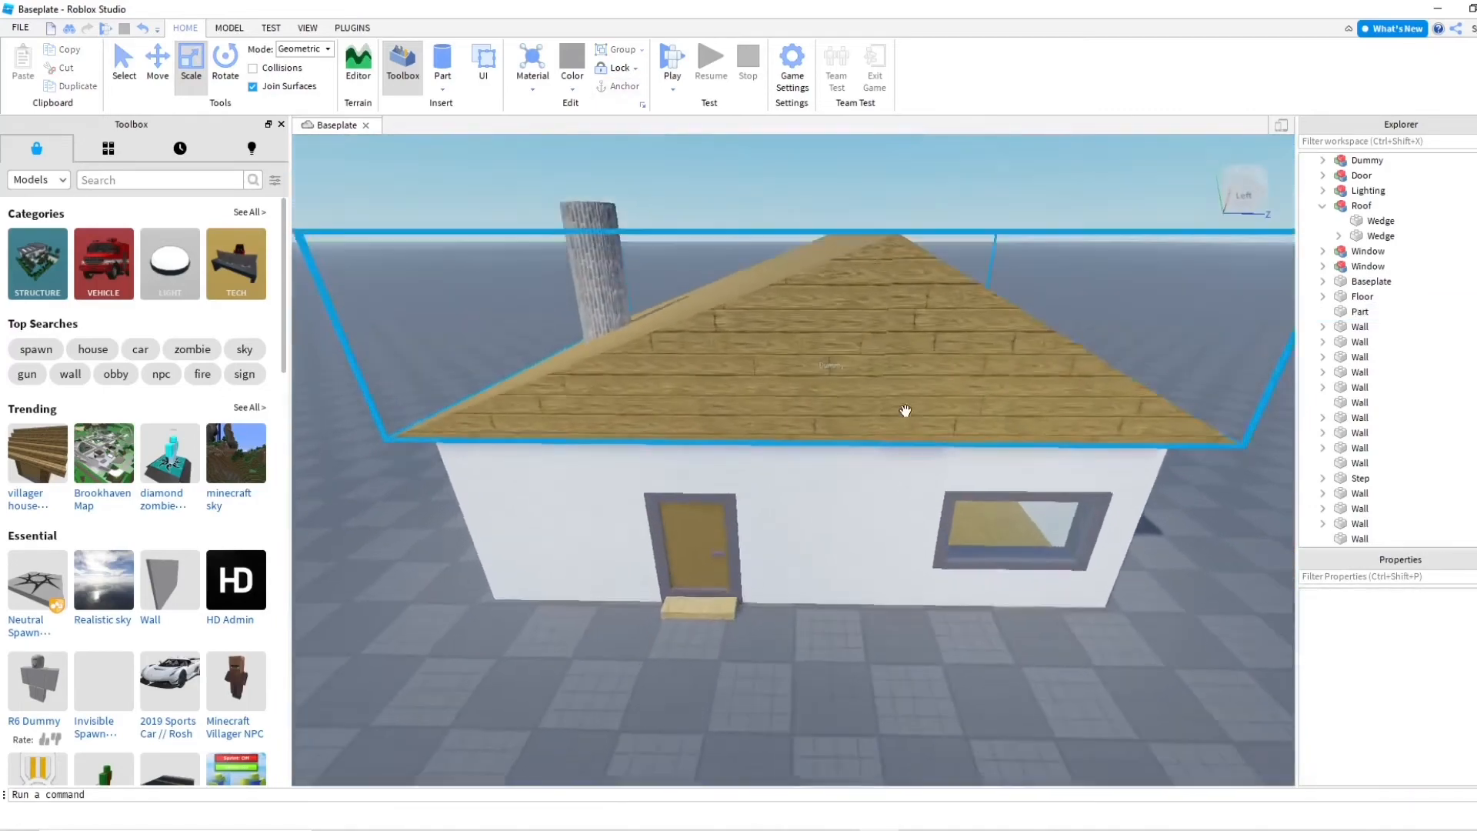
{"action": "scroll", "coordinate": [905, 411], "scroll_direction": "down", "scroll_amount": 8}
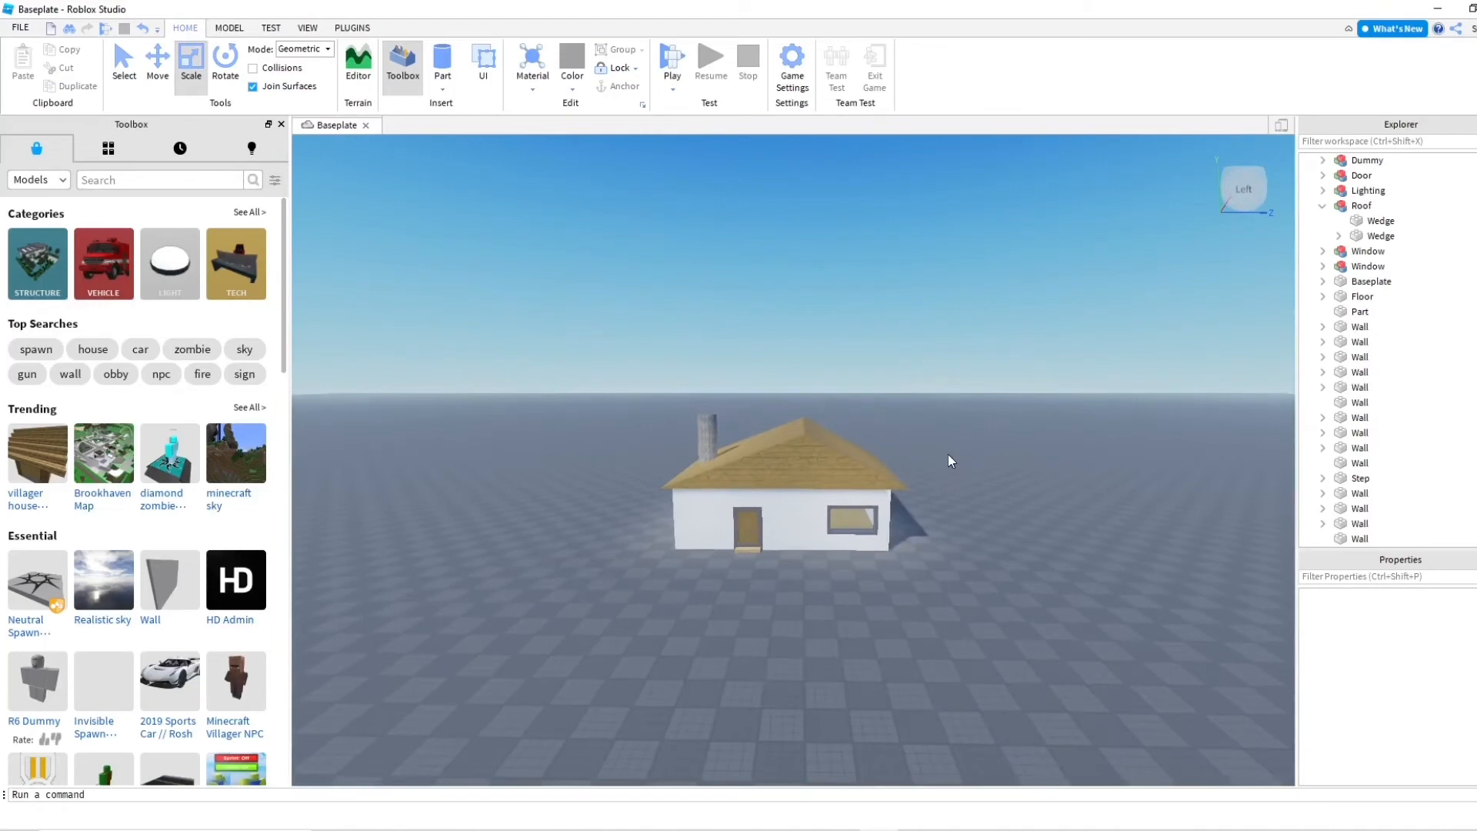
{"action": "scroll", "coordinate": [947, 453], "scroll_direction": "up", "scroll_amount": 5}
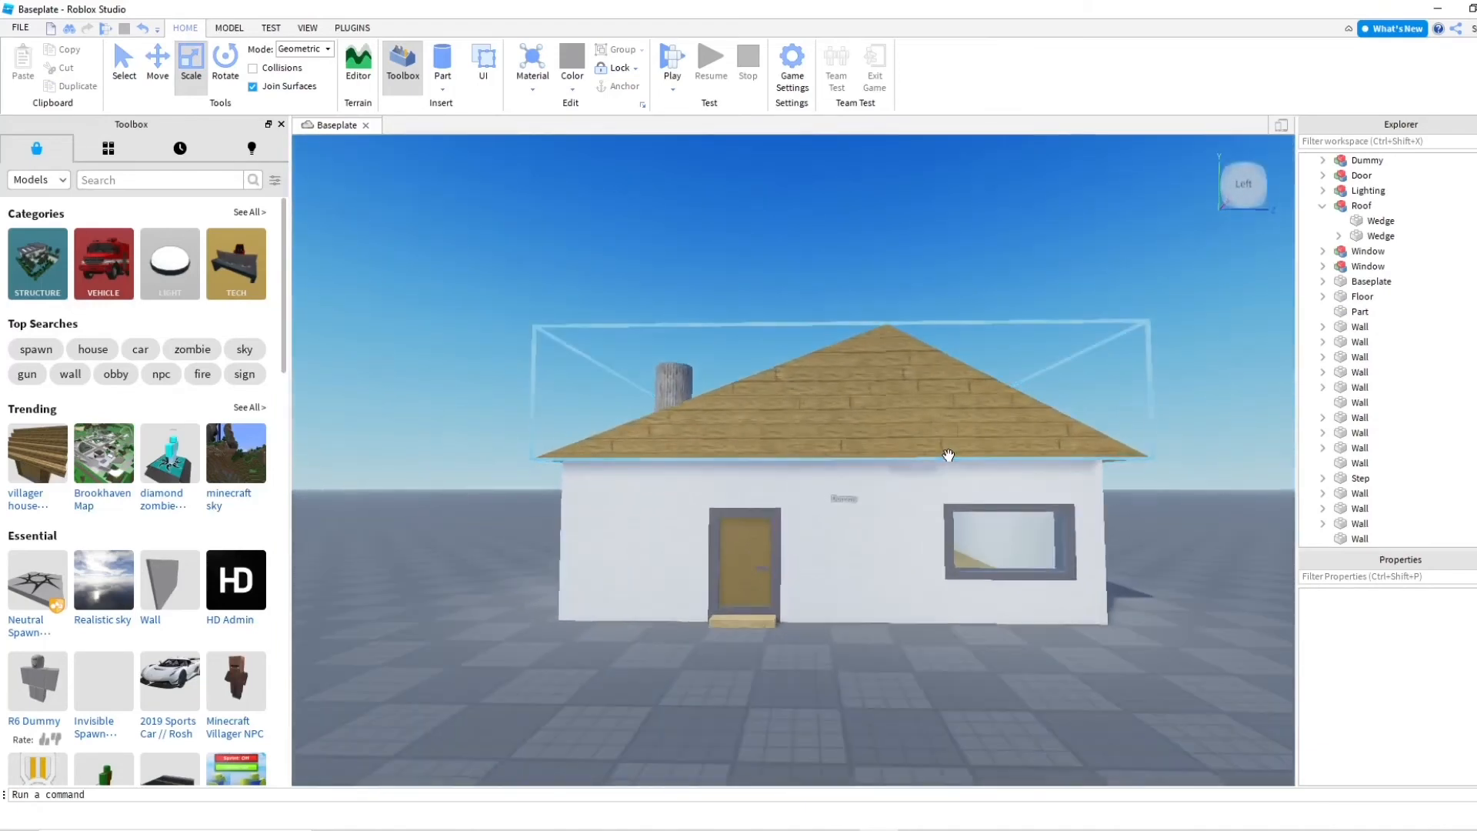
{"action": "scroll", "coordinate": [907, 394], "scroll_direction": "down", "scroll_amount": 6}
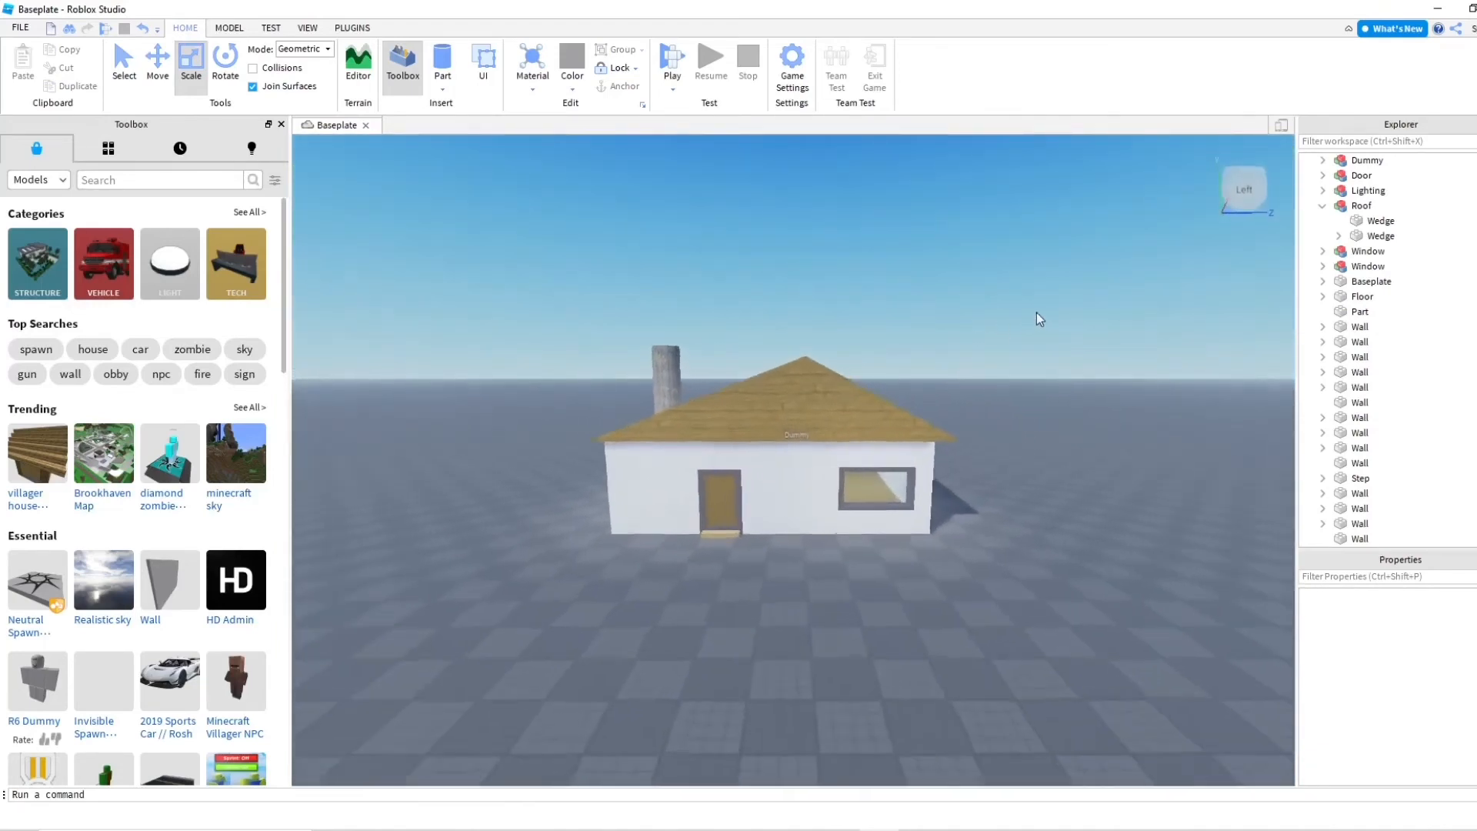
Collapse the Roof model in the object tree and rename the chimney part as Chimney
{"action": "left_click", "coordinate": [1323, 206]}
{"action": "scroll", "coordinate": [1353, 307], "scroll_direction": "up", "scroll_amount": 1}
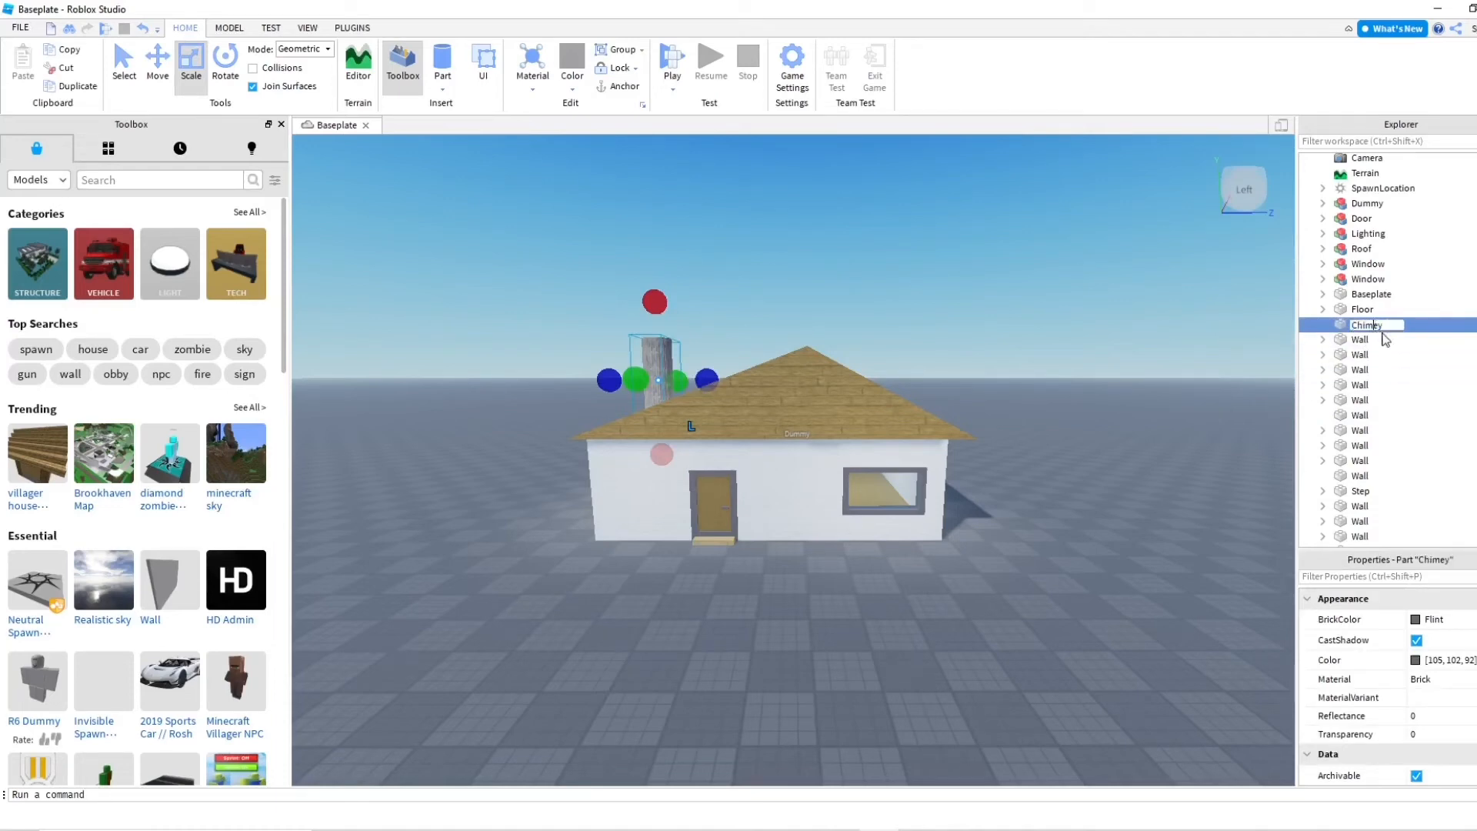
{"action": "type", "text": "n"}
{"action": "key", "text": "Return"}
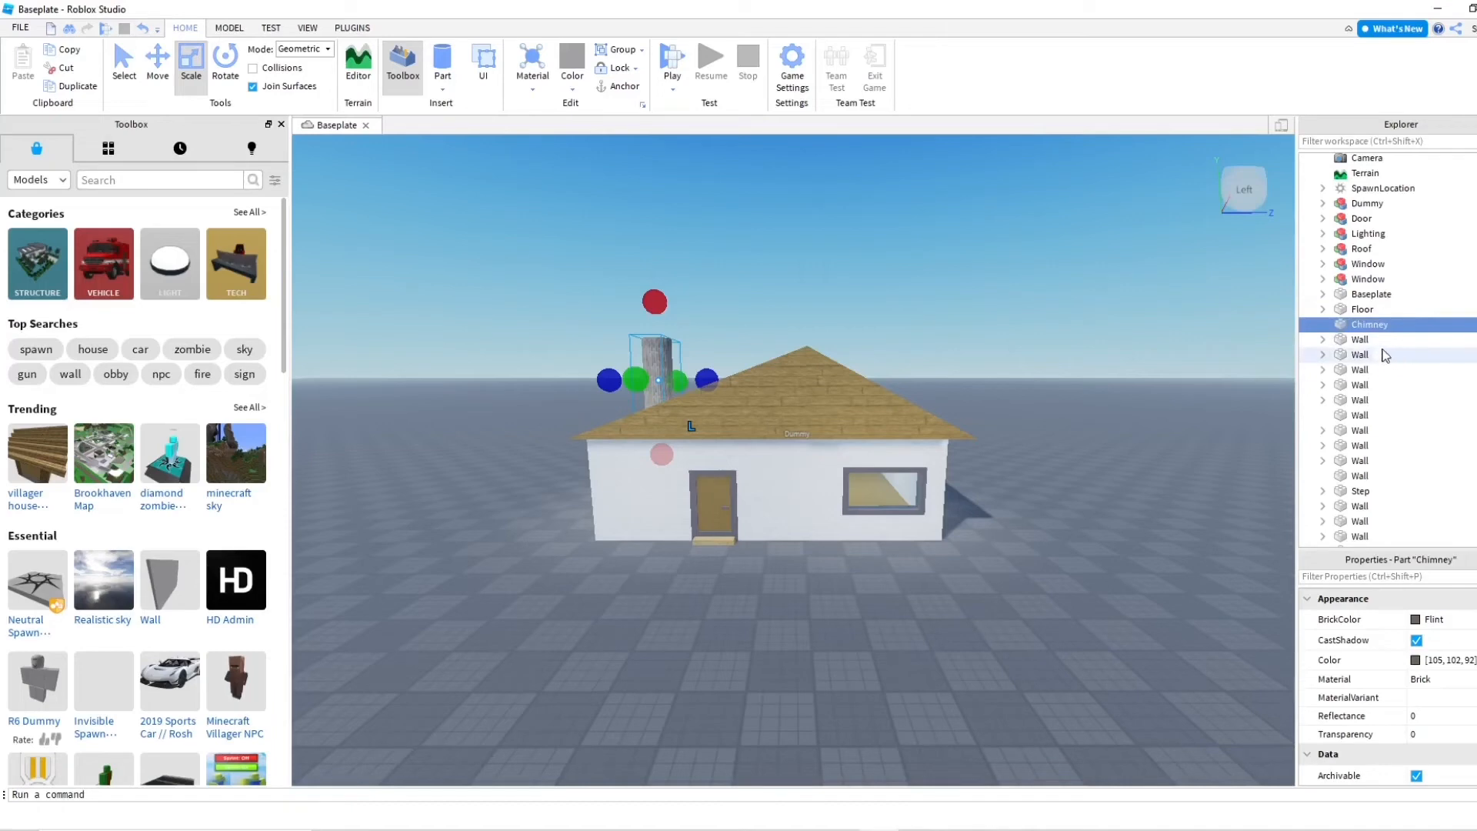
Move the Dummy model sideways out of the house onto the open ground beside it
{"action": "scroll", "coordinate": [1404, 292], "scroll_direction": "up", "scroll_amount": 1}
{"action": "left_click", "coordinate": [1357, 222]}
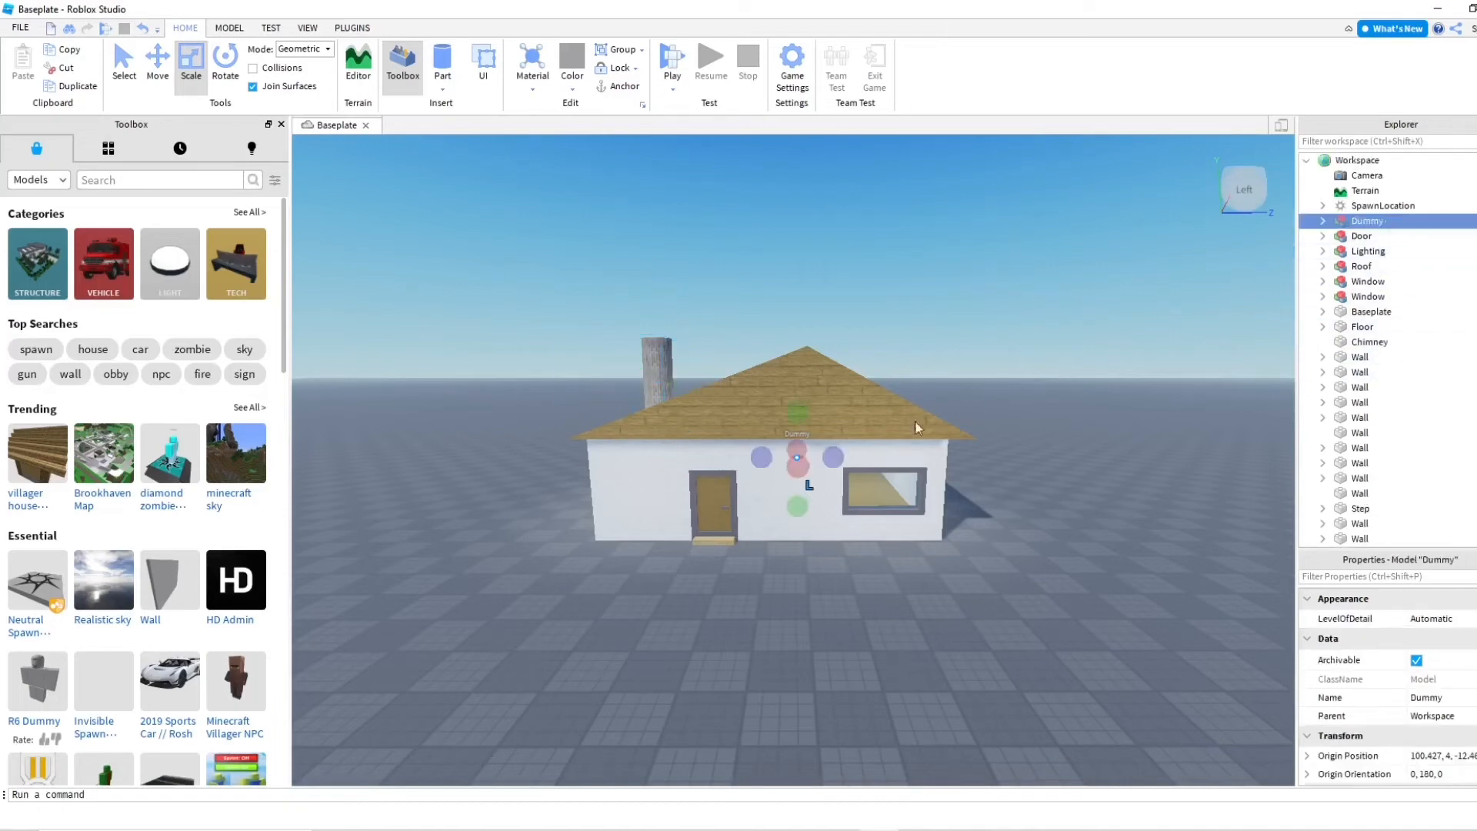
{"action": "left_click_drag", "start_coordinate": [887, 451], "coordinate": [1044, 482]}
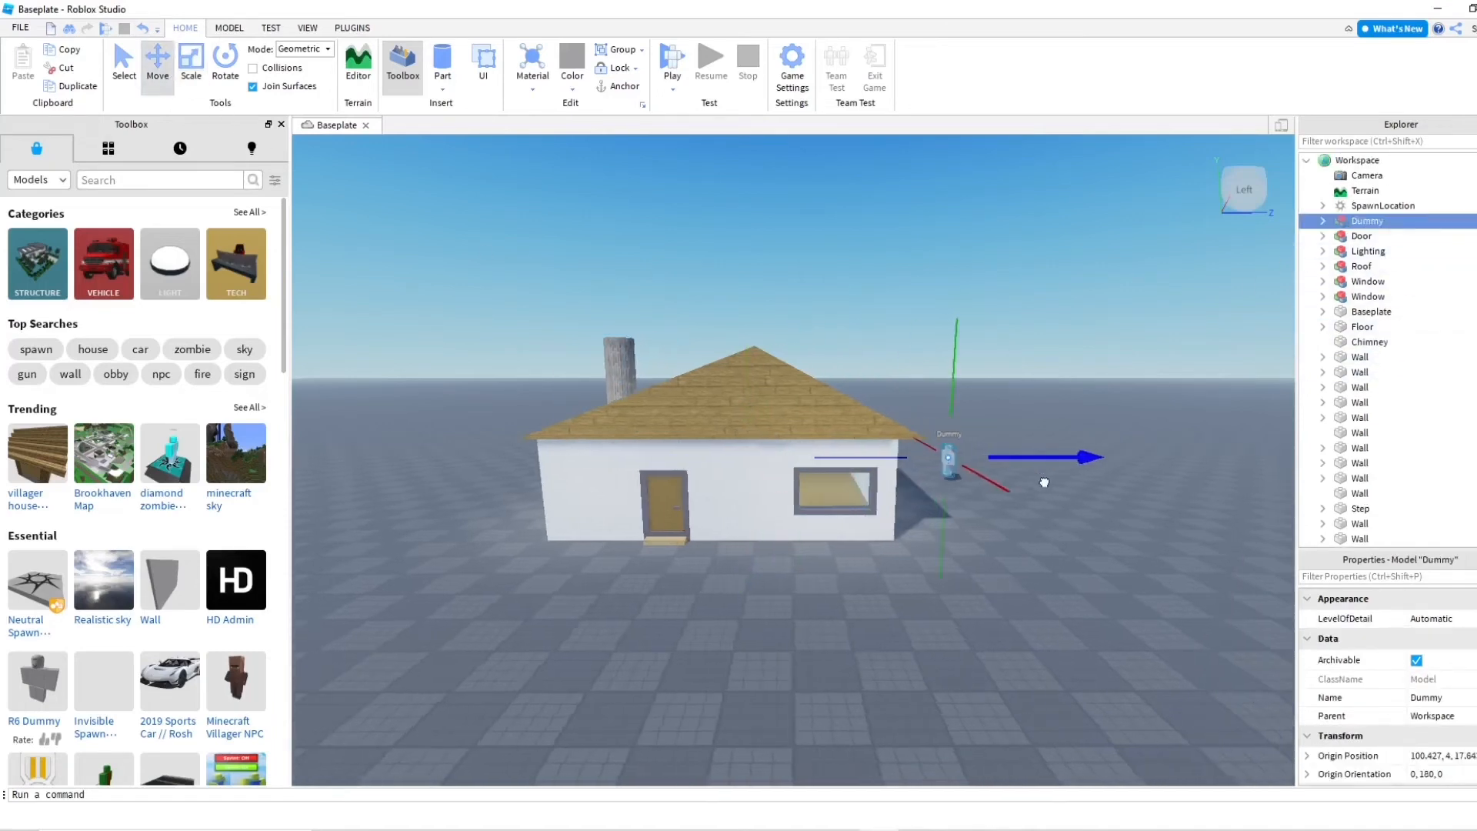
Select all the house parts, leaving out the dummy and baseplate, and group them into one model
{"action": "scroll", "coordinate": [997, 483], "scroll_direction": "down", "scroll_amount": 3}
{"action": "left_click", "coordinate": [972, 435]}
{"action": "right_click_drag", "start_coordinate": [971, 435], "coordinate": [972, 437]}
{"action": "scroll", "coordinate": [973, 435], "scroll_direction": "up", "scroll_amount": 1}
{"action": "scroll", "coordinate": [980, 403], "scroll_direction": "down", "scroll_amount": 1}
{"action": "left_click_drag", "start_coordinate": [956, 308], "coordinate": [645, 595]}
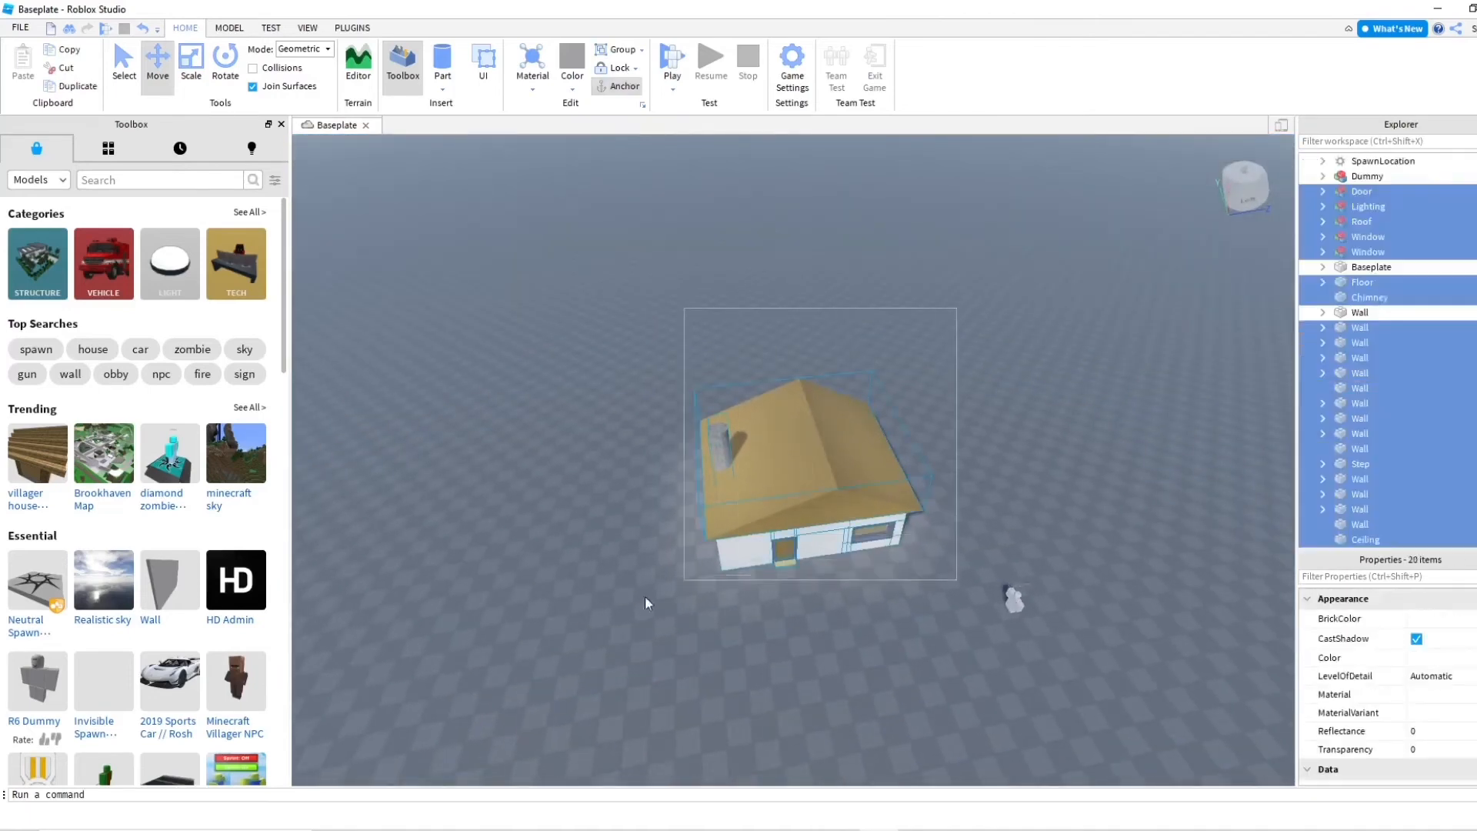
{"action": "left_click", "coordinate": [620, 52]}
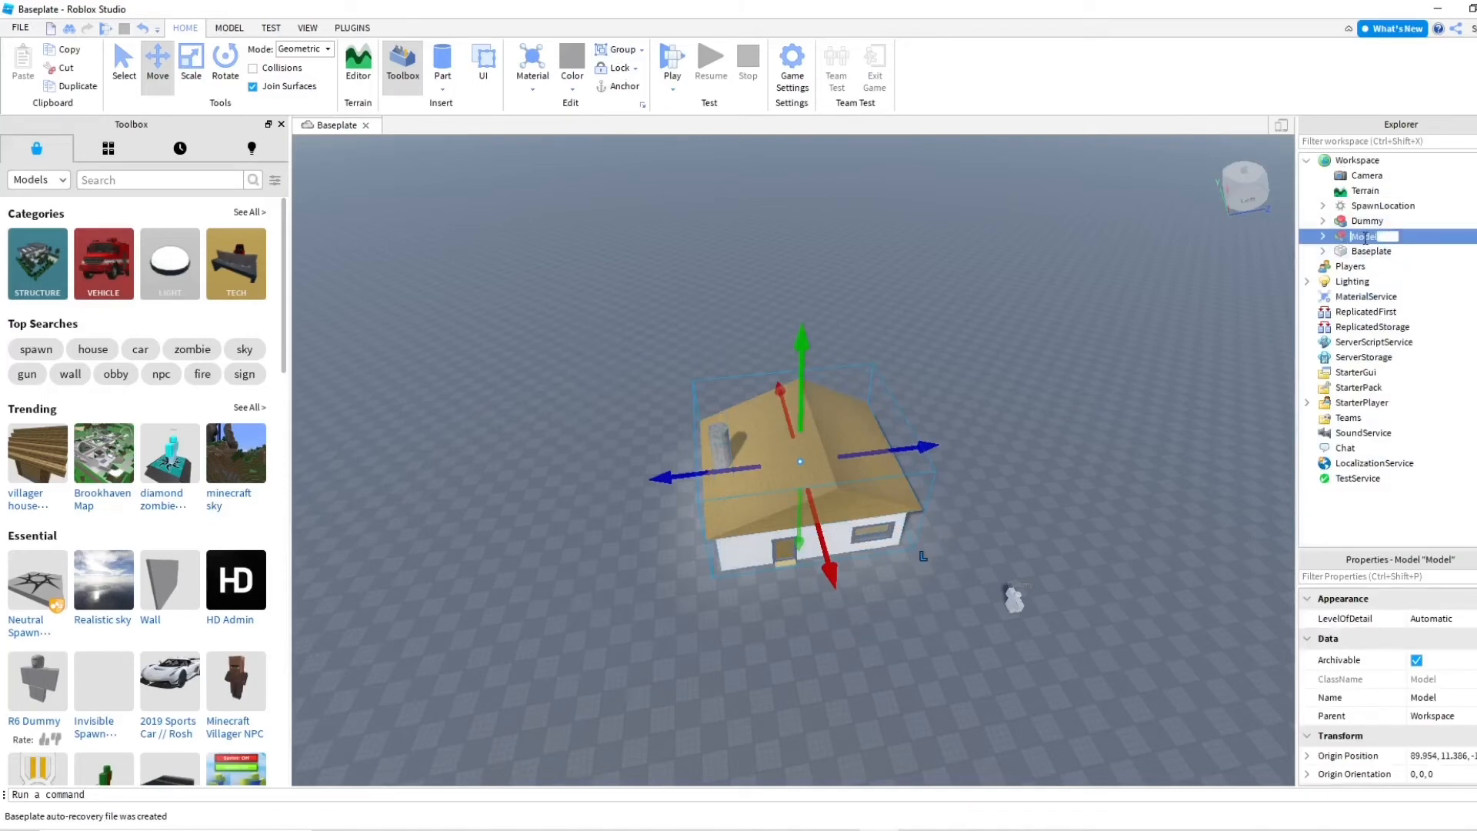
Name the grouped model House, anchor it and deselect it
{"action": "left_click", "coordinate": [621, 91]}
{"action": "left_click", "coordinate": [1060, 348]}
{"action": "right_click_drag", "start_coordinate": [1059, 347], "coordinate": [1059, 346]}
{"action": "scroll", "coordinate": [1059, 347], "scroll_direction": "up", "scroll_amount": 4}
{"action": "scroll", "coordinate": [1059, 347], "scroll_direction": "down", "scroll_amount": 1}
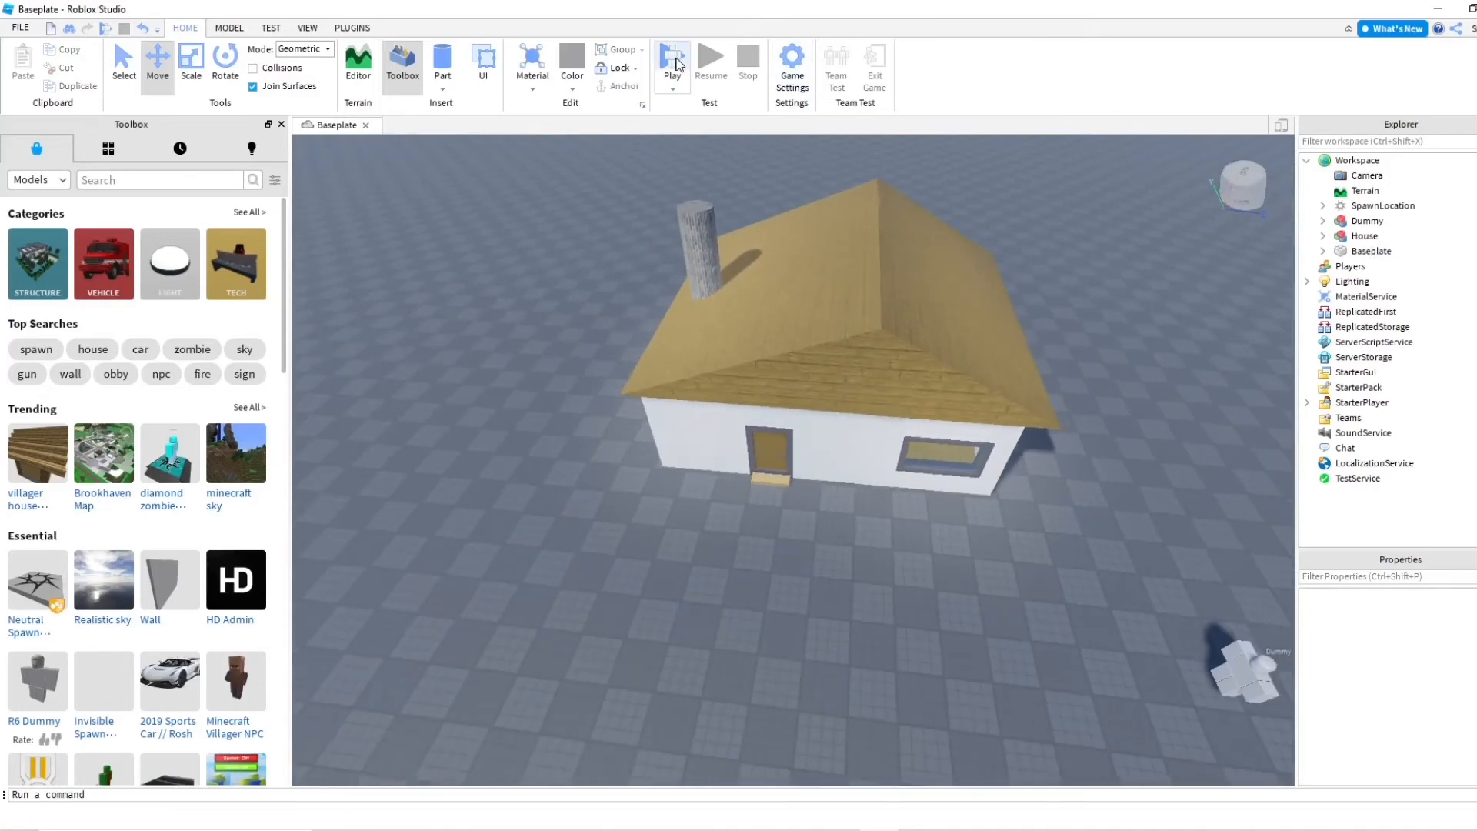
Start a playtest and walk the character from the spawn pad up to the front of the house
{"action": "left_click", "coordinate": [676, 62]}
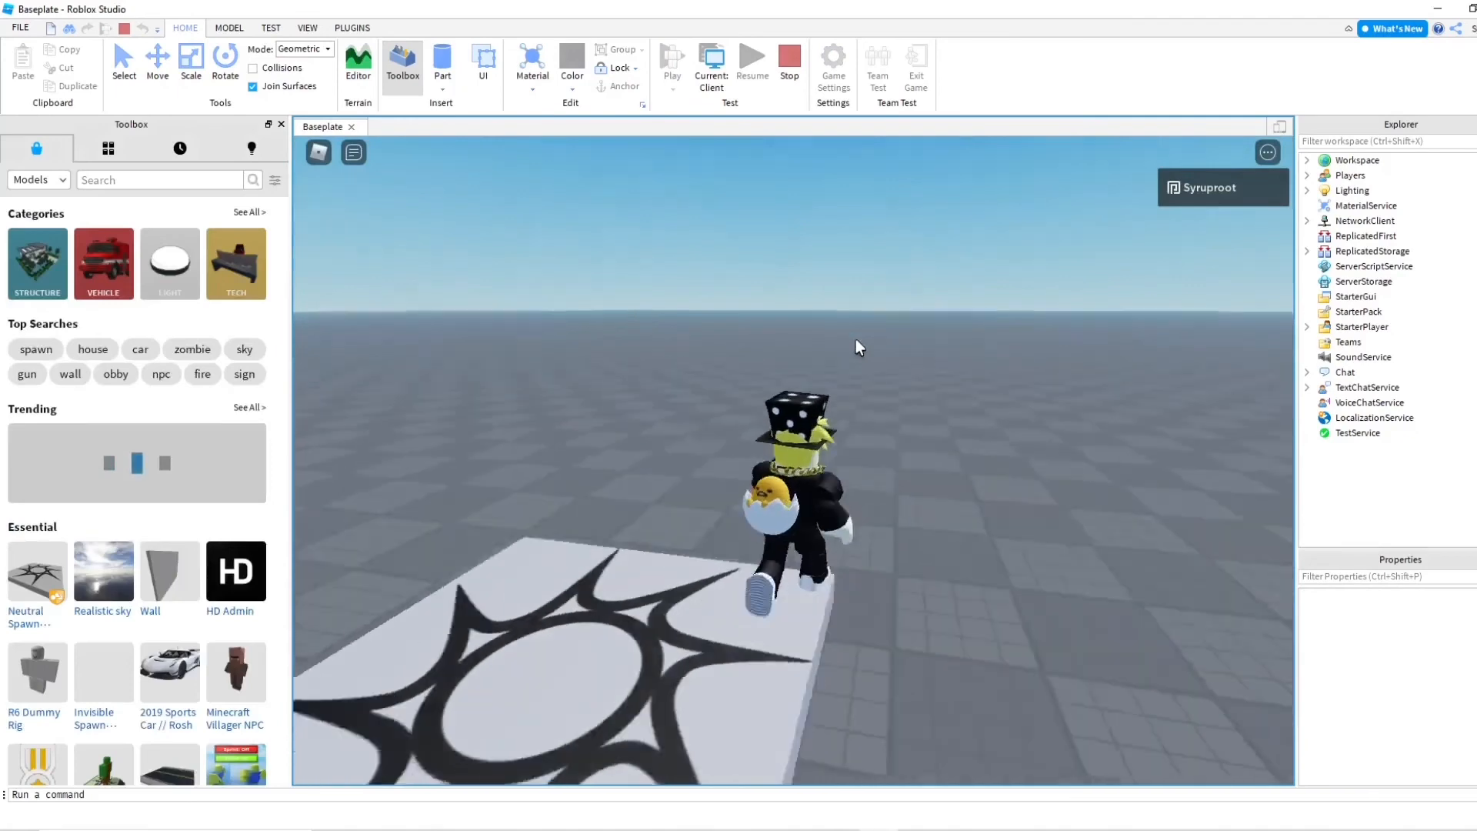
{"action": "key", "text": "w"}
{"action": "right_click_drag", "start_coordinate": [855, 339], "coordinate": [893, 348]}
{"action": "key", "text": "w"}
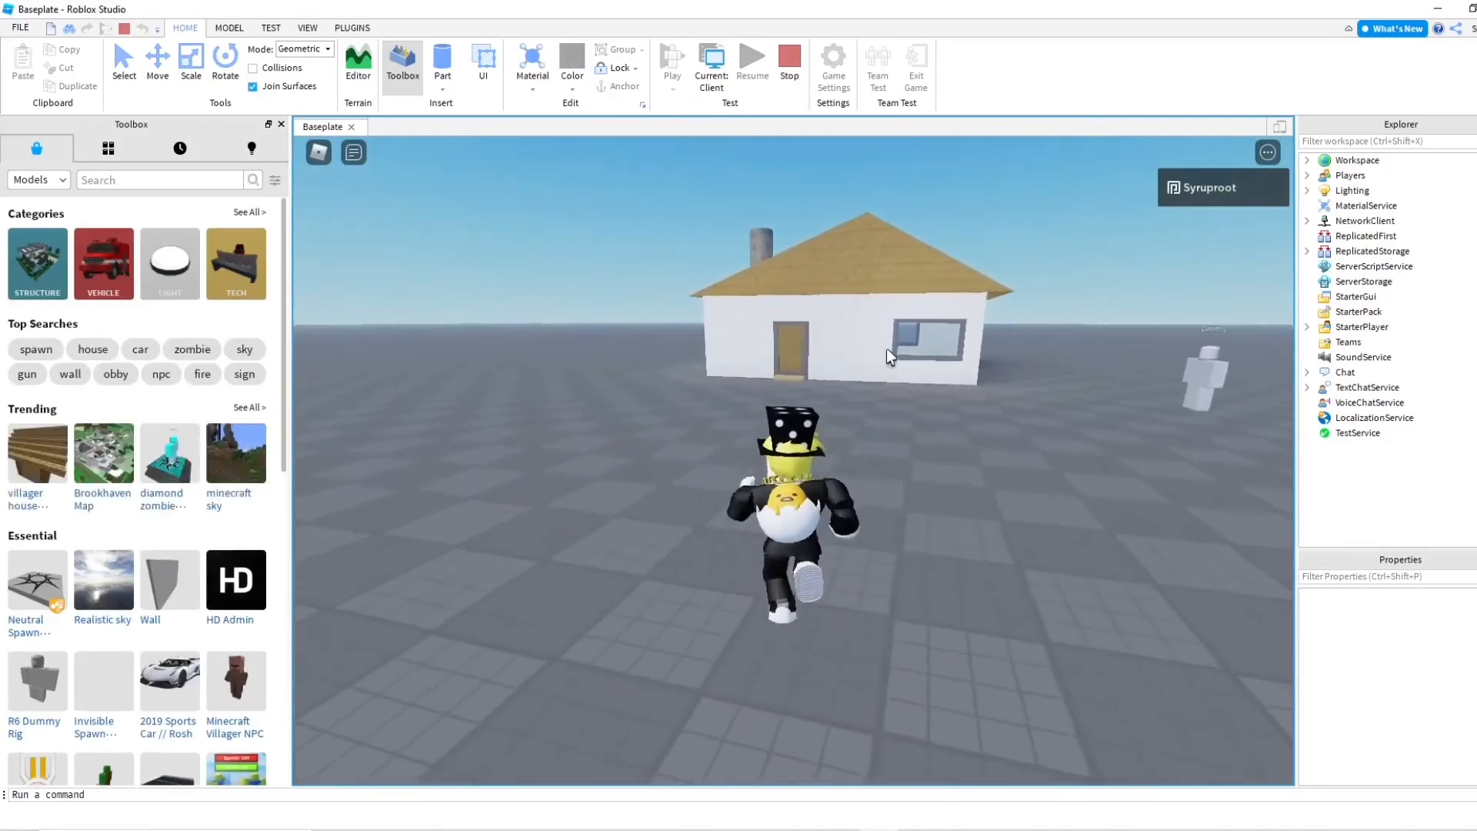
{"action": "key", "text": "w"}
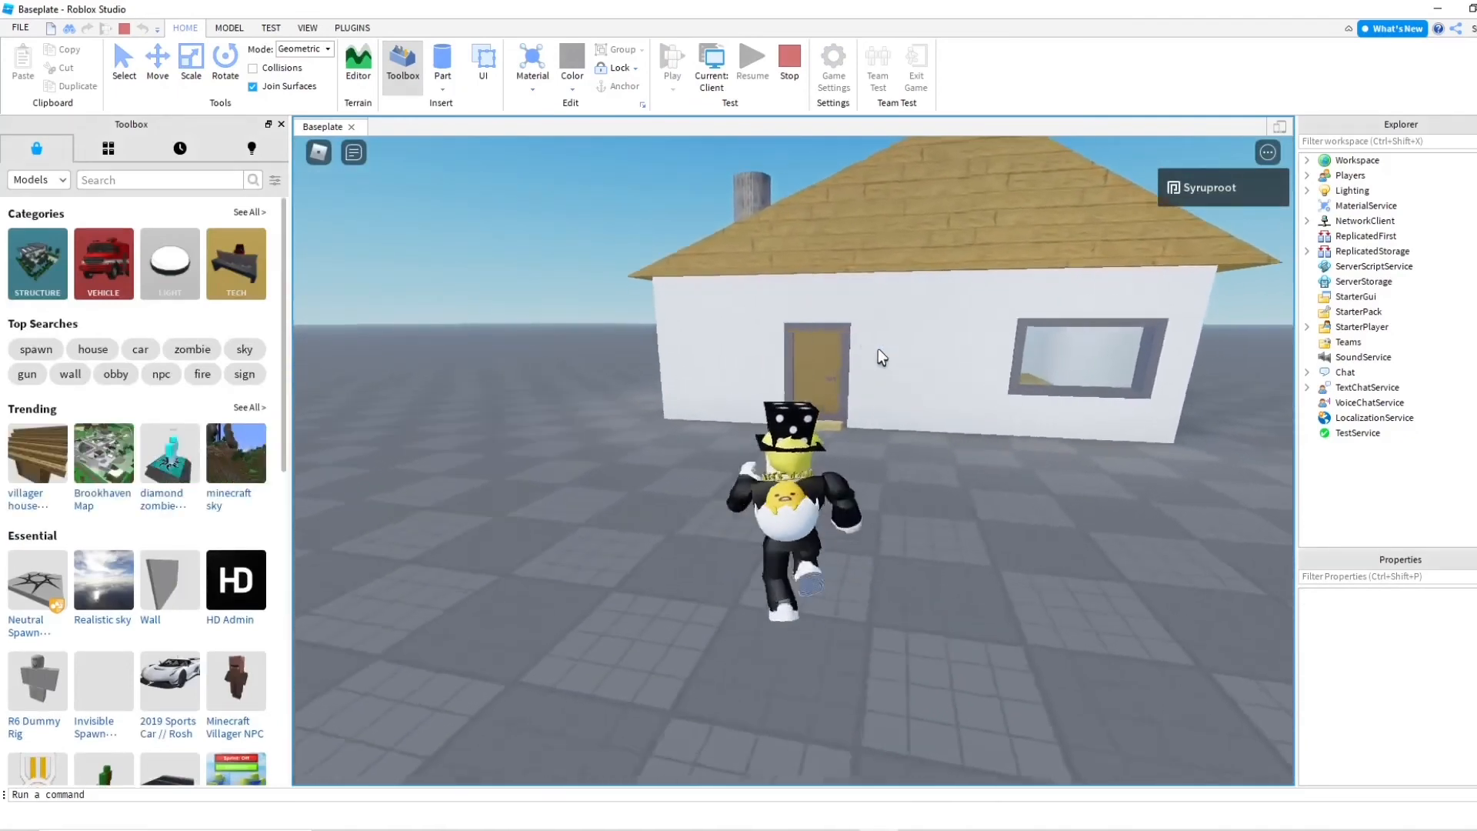
{"action": "key", "text": "s"}
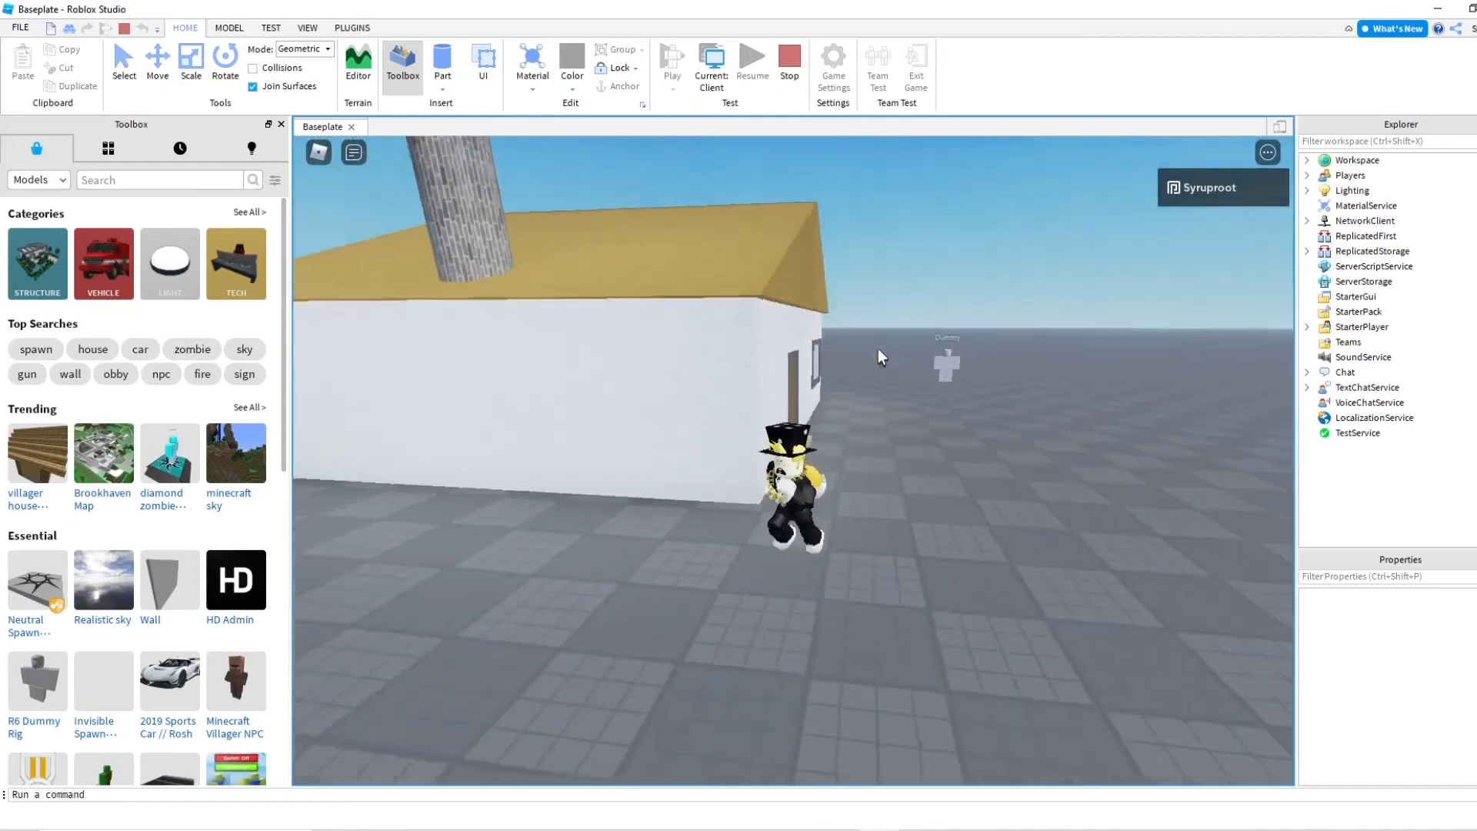
Walk the character around the outside of the house and examine its side walls, roof edges and chimney
{"action": "key", "text": "a"}
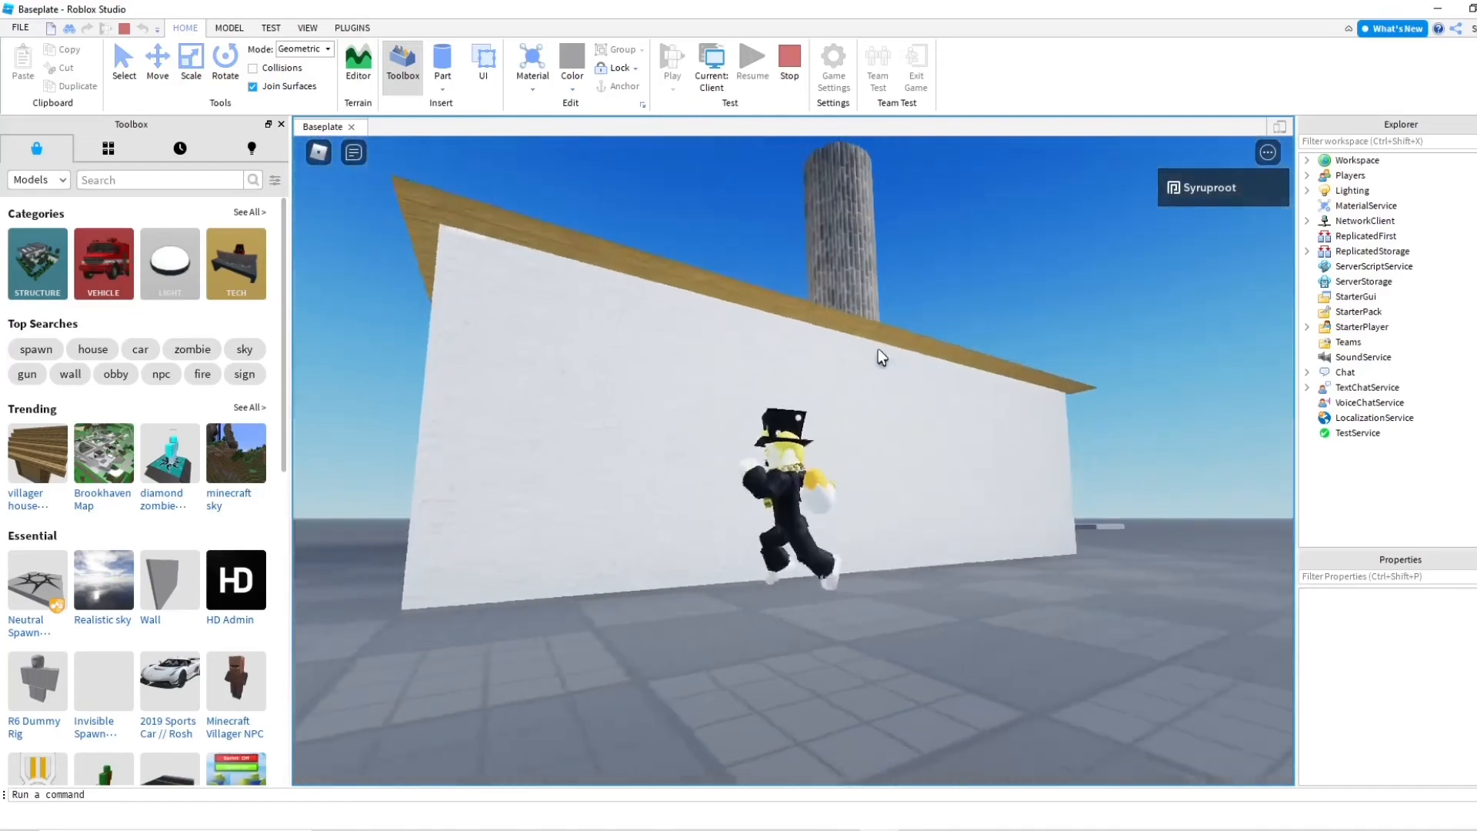
{"action": "key", "text": "a"}
{"action": "right_click_drag", "start_coordinate": [878, 348], "coordinate": [759, 337]}
{"action": "key", "text": "a"}
{"action": "key", "text": "a"}
{"action": "key", "text": "s"}
{"action": "key", "text": "w"}
{"action": "right_click_drag", "start_coordinate": [896, 336], "coordinate": [895, 339]}
{"action": "key", "text": "s"}
{"action": "key", "text": "a"}
Examine the whole house from far and near with the character standing at the front door
{"action": "scroll", "coordinate": [897, 336], "scroll_direction": "down", "scroll_amount": 6}
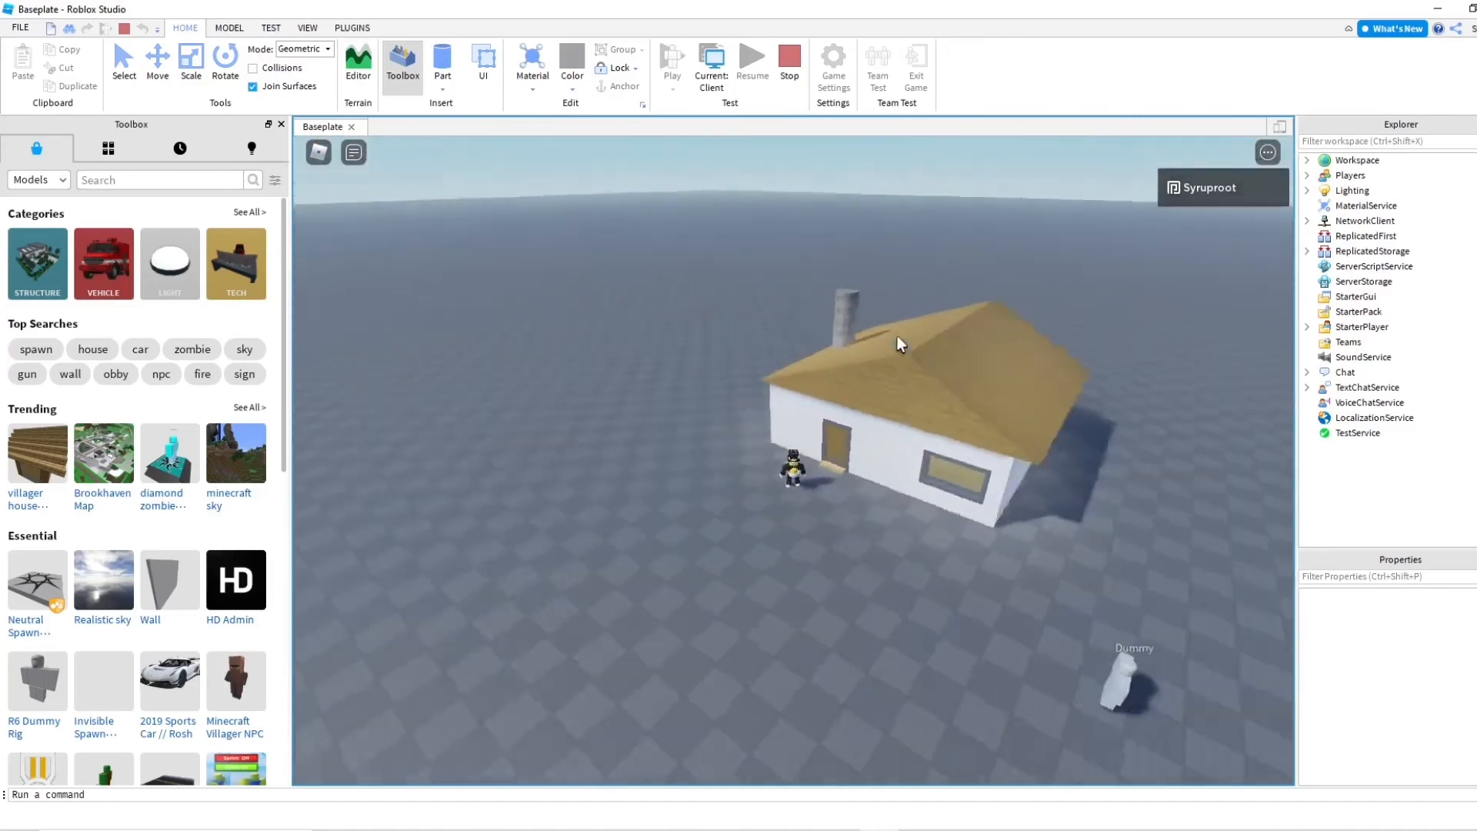
{"action": "scroll", "coordinate": [897, 335], "scroll_direction": "up", "scroll_amount": 8}
{"action": "scroll", "coordinate": [897, 335], "scroll_direction": "down", "scroll_amount": 8}
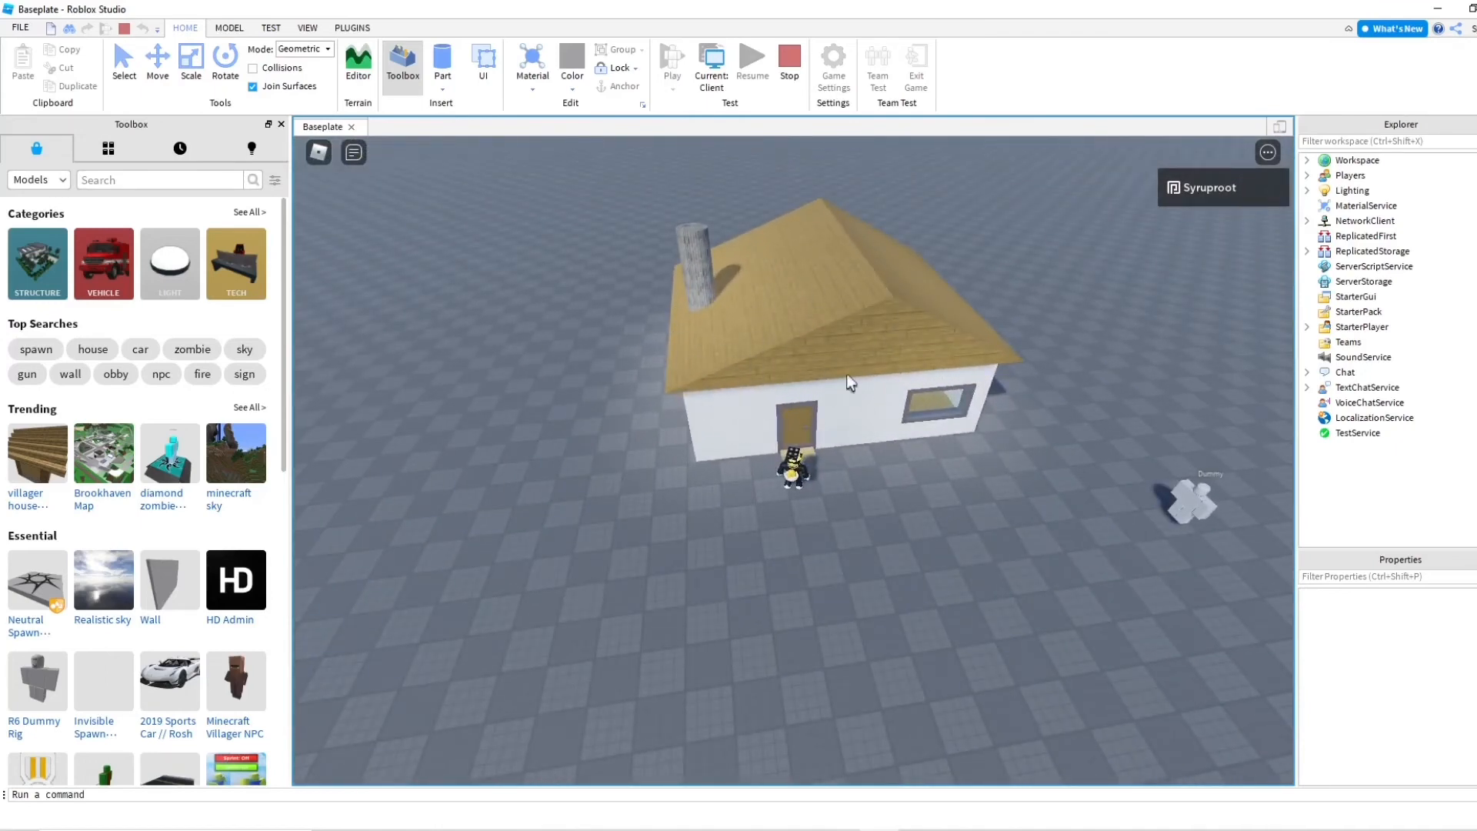
{"action": "scroll", "coordinate": [919, 403], "scroll_direction": "up", "scroll_amount": 5}
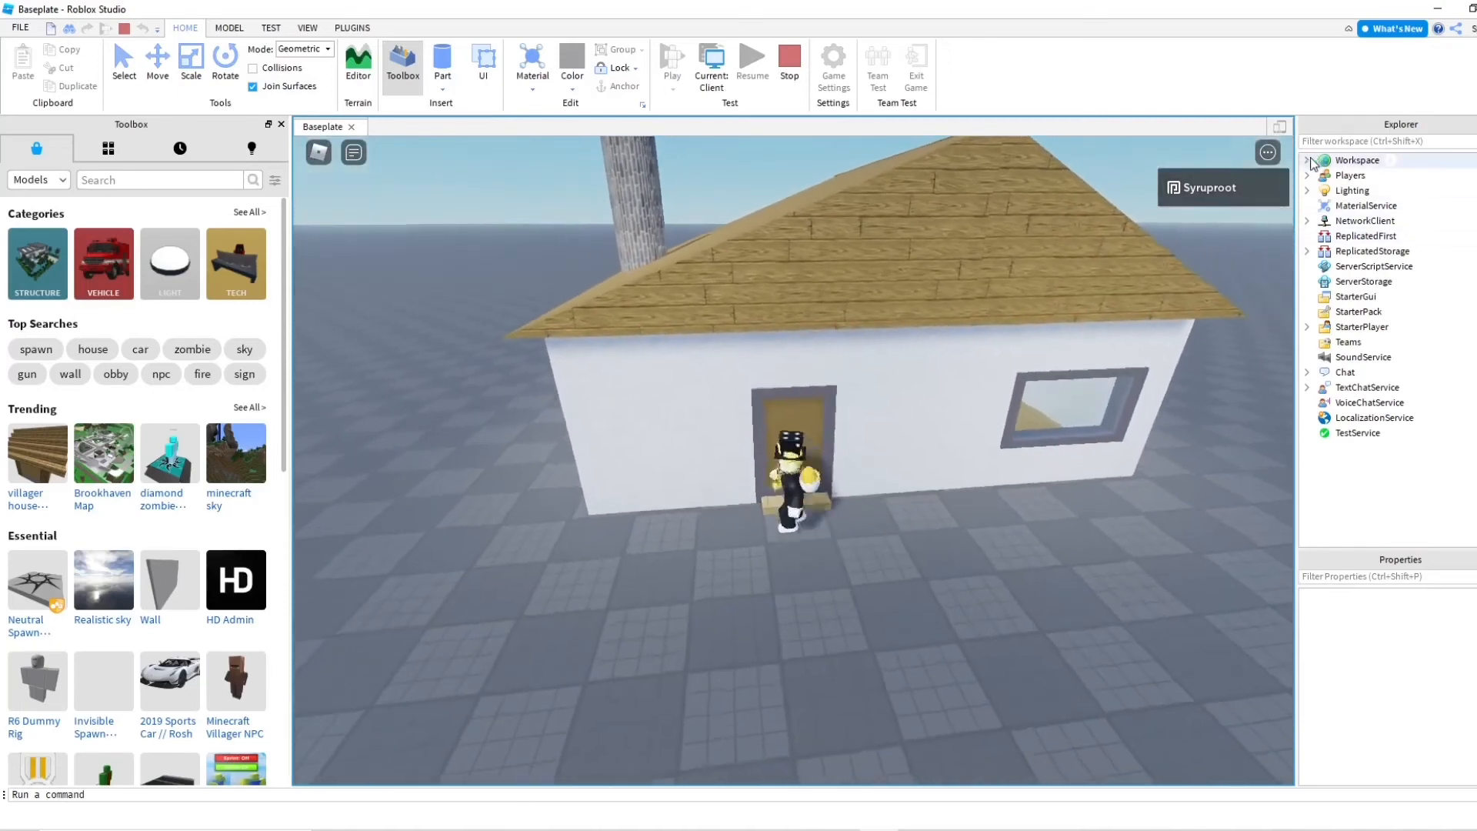
{"action": "key", "text": "s"}
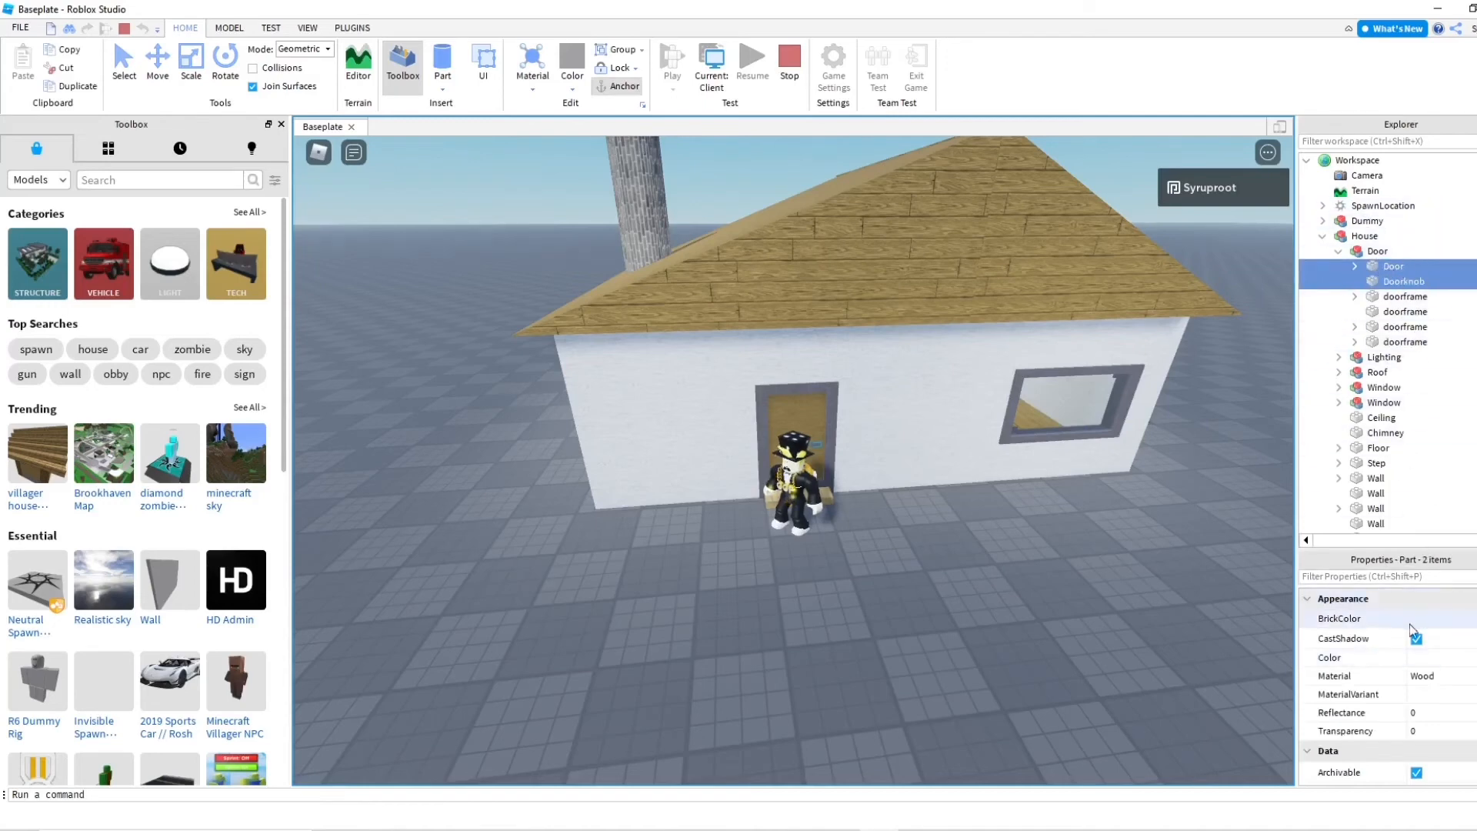
Turn off CanCollide for the Door and Doorknob parts, collapse the House model and select Workspace
{"action": "scroll", "coordinate": [1421, 634], "scroll_direction": "down", "scroll_amount": 6}
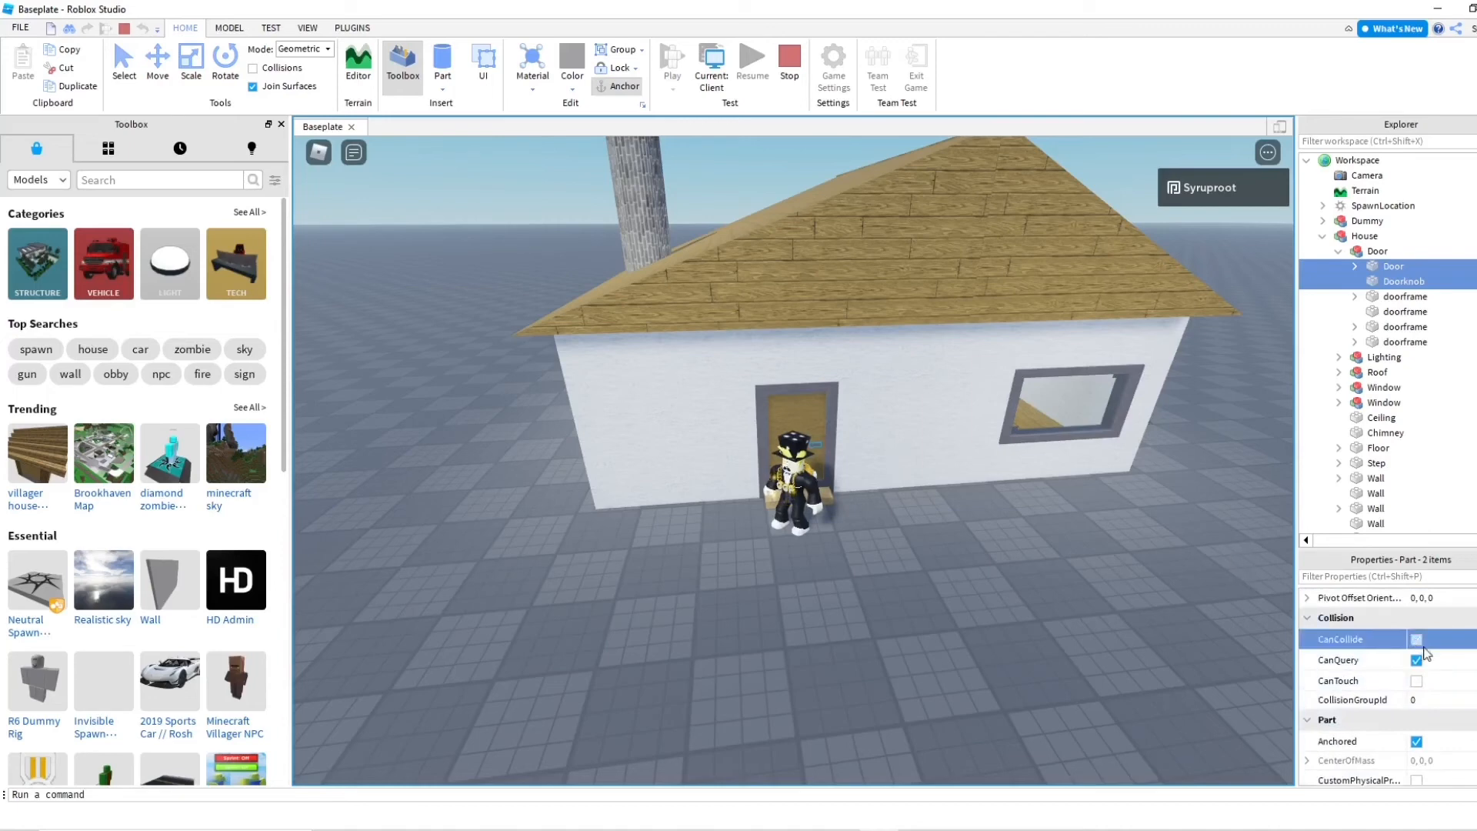
{"action": "left_click", "coordinate": [1323, 236]}
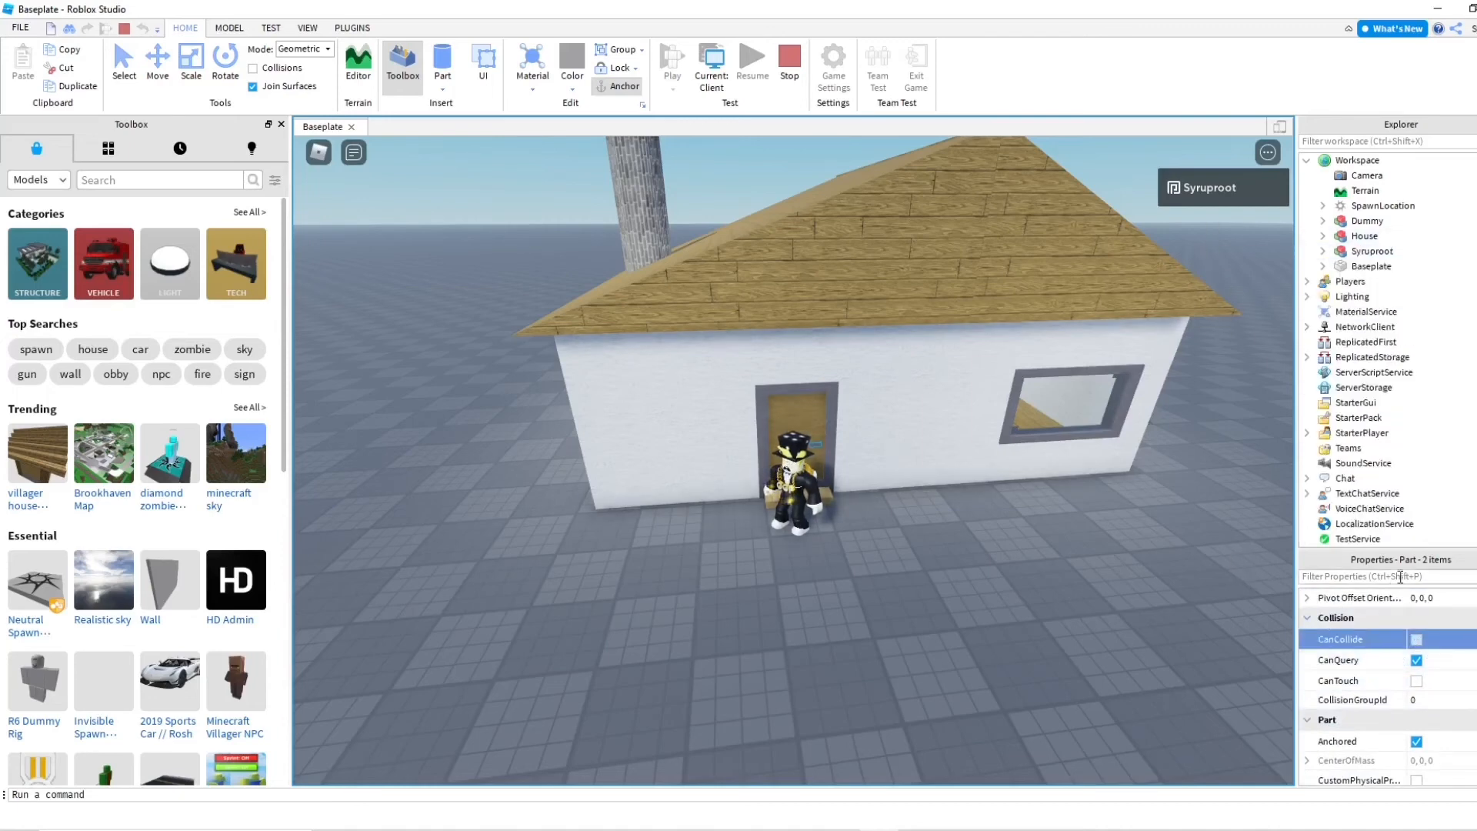
{"action": "left_click", "coordinate": [1346, 161]}
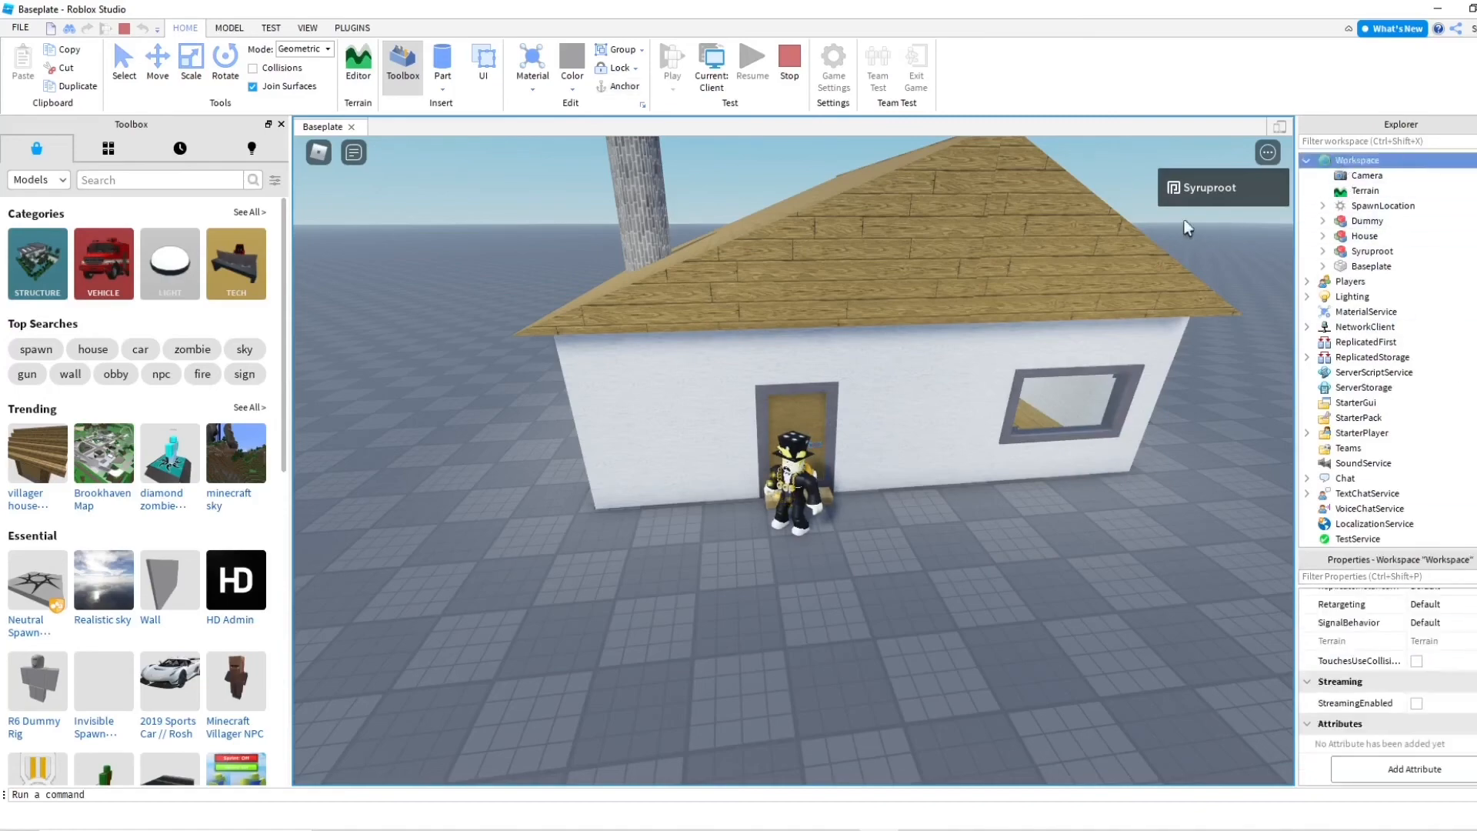
Walk the character through the front door into the house to test the door's collision setting
{"action": "right_click_drag", "start_coordinate": [1072, 354], "coordinate": [1072, 346]}
{"action": "key", "text": "w"}
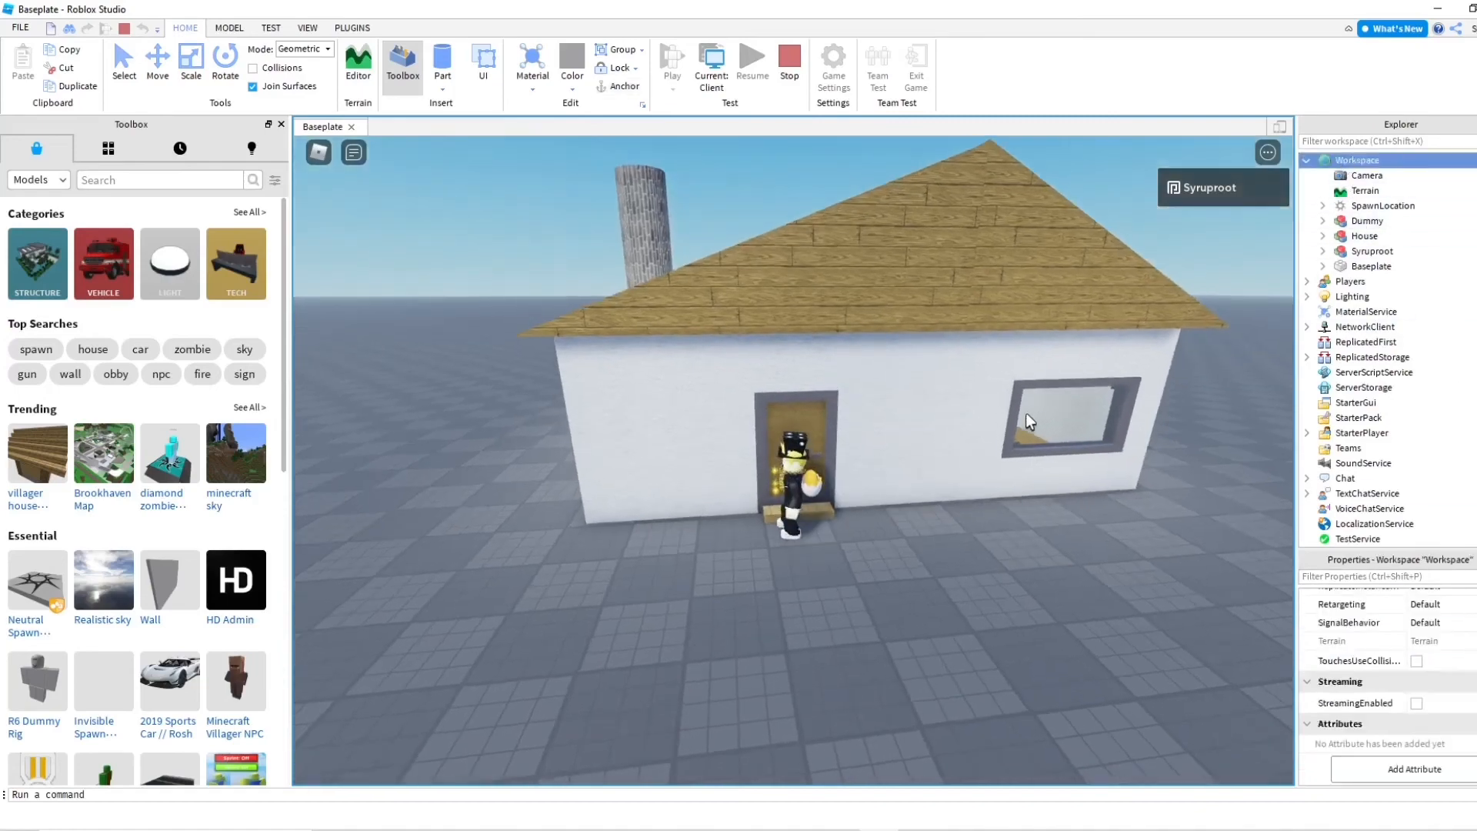
{"action": "key", "text": "w"}
{"action": "right_click_drag", "start_coordinate": [1026, 413], "coordinate": [1026, 413]}
{"action": "key", "text": "a"}
{"action": "key", "text": "d"}
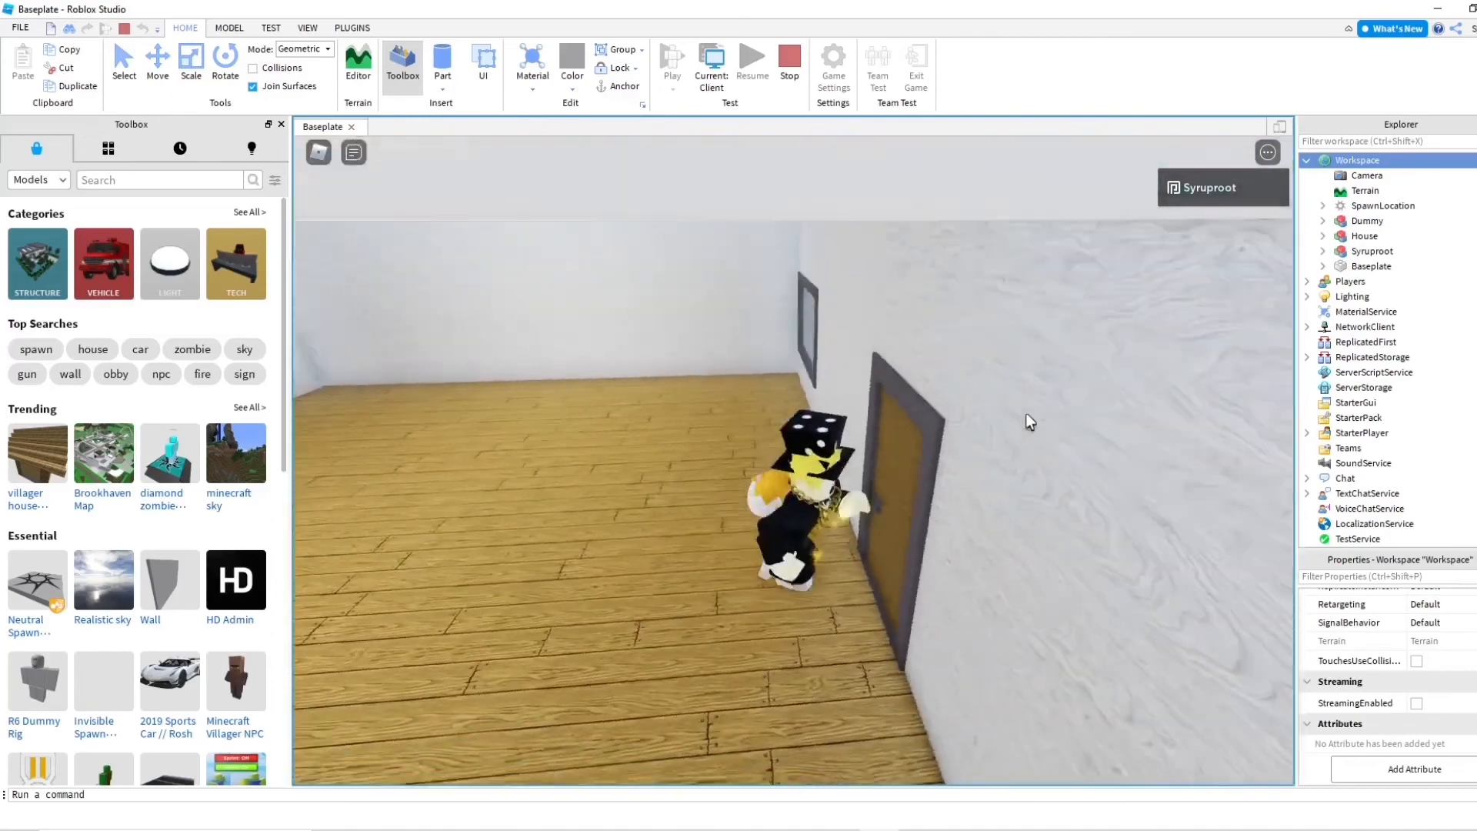
Walk the character around the interior and examine the wooden floor, walls, ceiling, windows and the inside of the door
{"action": "key", "text": "a"}
{"action": "key", "text": "a"}
{"action": "key", "text": "d"}
{"action": "right_click_drag", "start_coordinate": [1026, 413], "coordinate": [1041, 364]}
{"action": "key", "text": "s"}
{"action": "key", "text": "a"}
{"action": "key", "text": "w"}
{"action": "key", "text": "w"}
{"action": "key", "text": "a"}
{"action": "key", "text": "w"}
{"action": "key", "text": "s"}
{"action": "key", "text": "d"}
{"action": "right_click_drag", "start_coordinate": [838, 340], "coordinate": [838, 340]}
{"action": "key", "text": "s"}
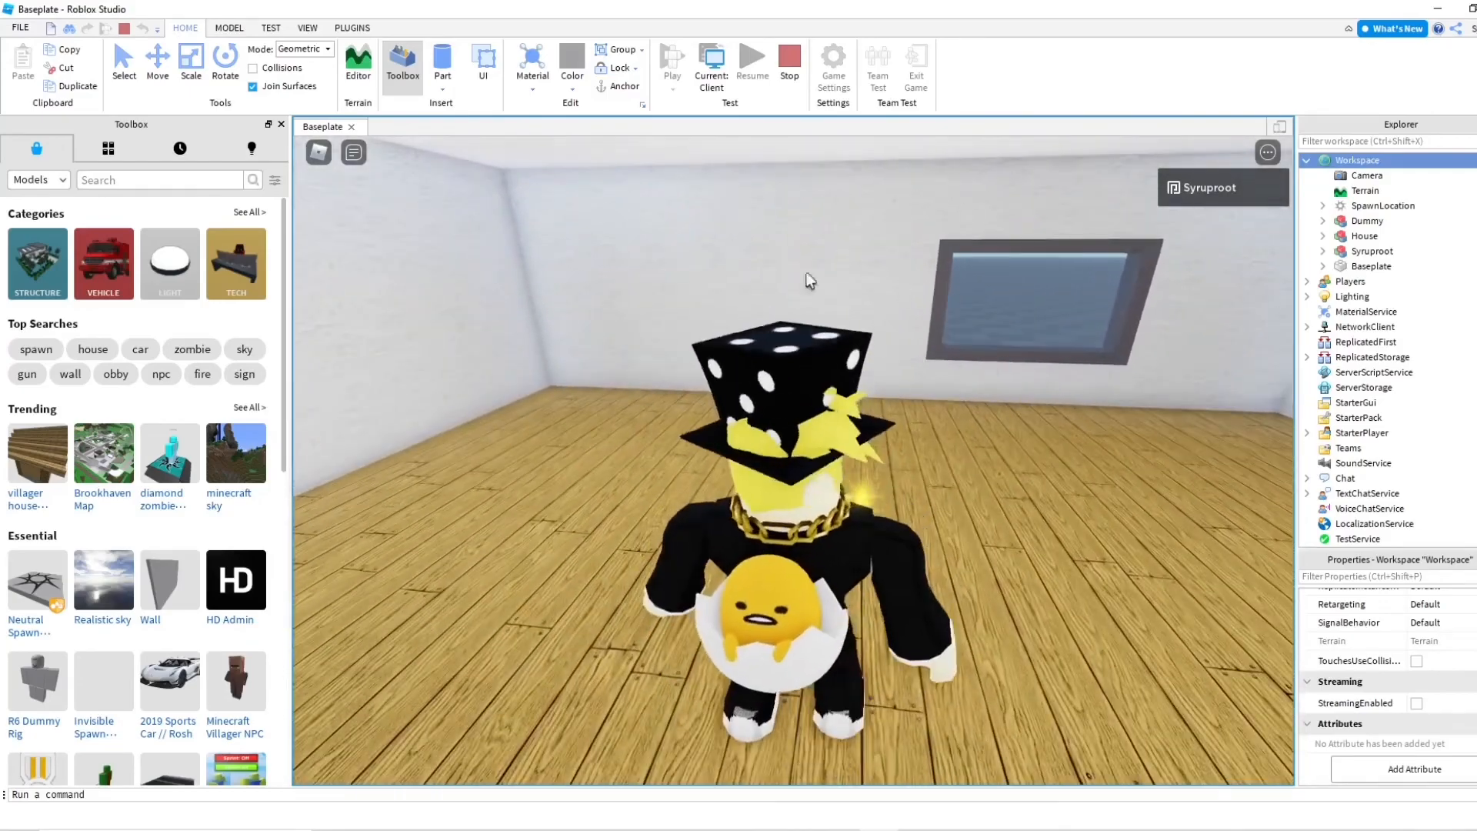
{"action": "key", "text": "d"}
{"action": "right_click_drag", "start_coordinate": [712, 270], "coordinate": [712, 270]}
{"action": "key", "text": "a"}
{"action": "mouse_move", "coordinate": [866, 317]}
{"action": "right_mouse_down"}
{"action": "mouse_move", "coordinate": [799, 302]}
{"action": "mouse_move", "coordinate": [868, 305]}
{"action": "mouse_move", "coordinate": [878, 325]}
{"action": "mouse_move", "coordinate": [839, 327]}
{"action": "right_mouse_up"}
{"action": "key", "text": "d"}
{"action": "key", "text": "a"}
{"action": "key", "text": "d"}
{"action": "key", "text": "w"}
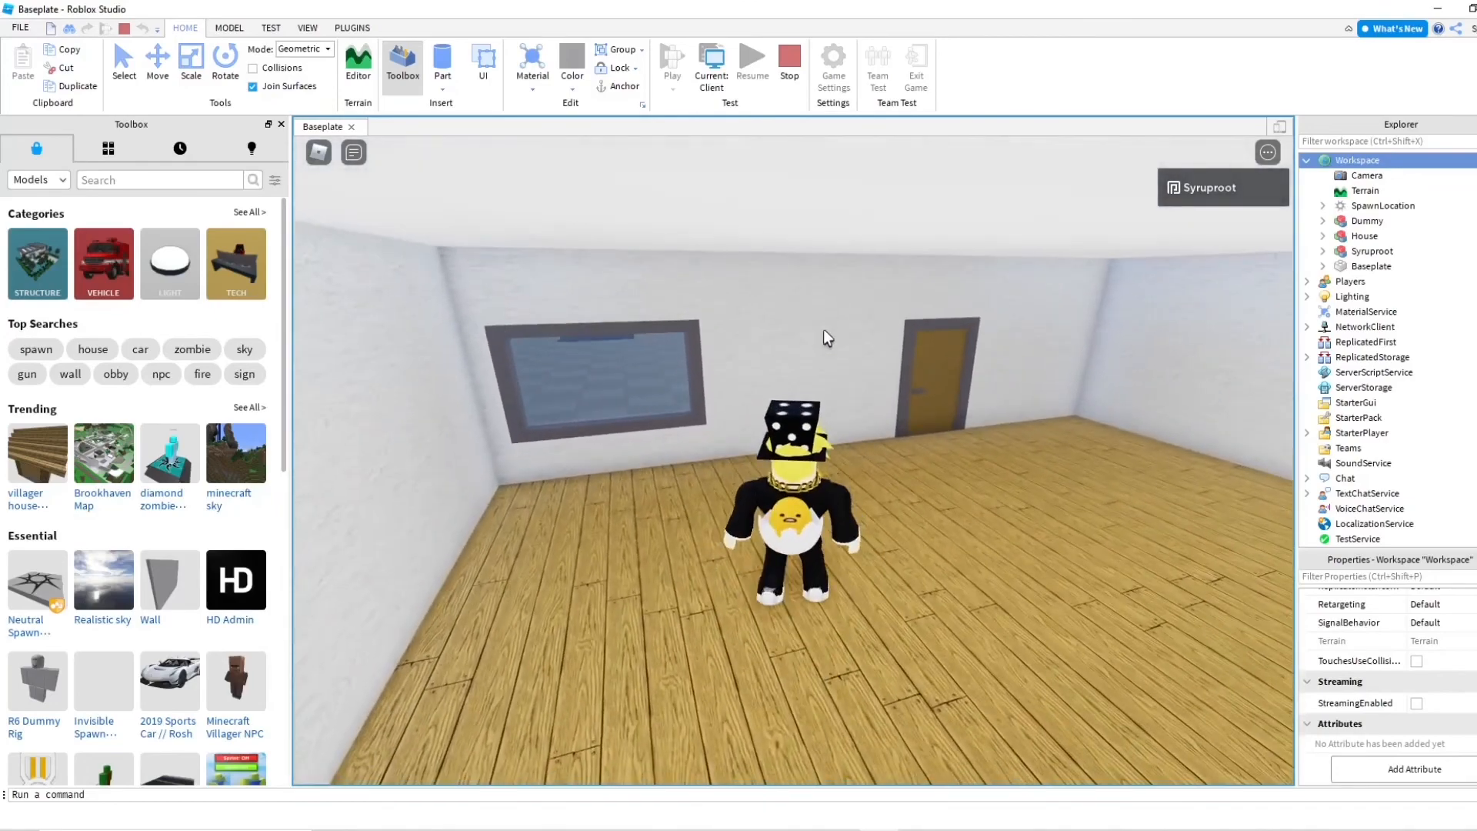
{"action": "key", "text": "w"}
{"action": "key", "text": "d"}
{"action": "key", "text": "a"}
{"action": "key", "text": "s"}
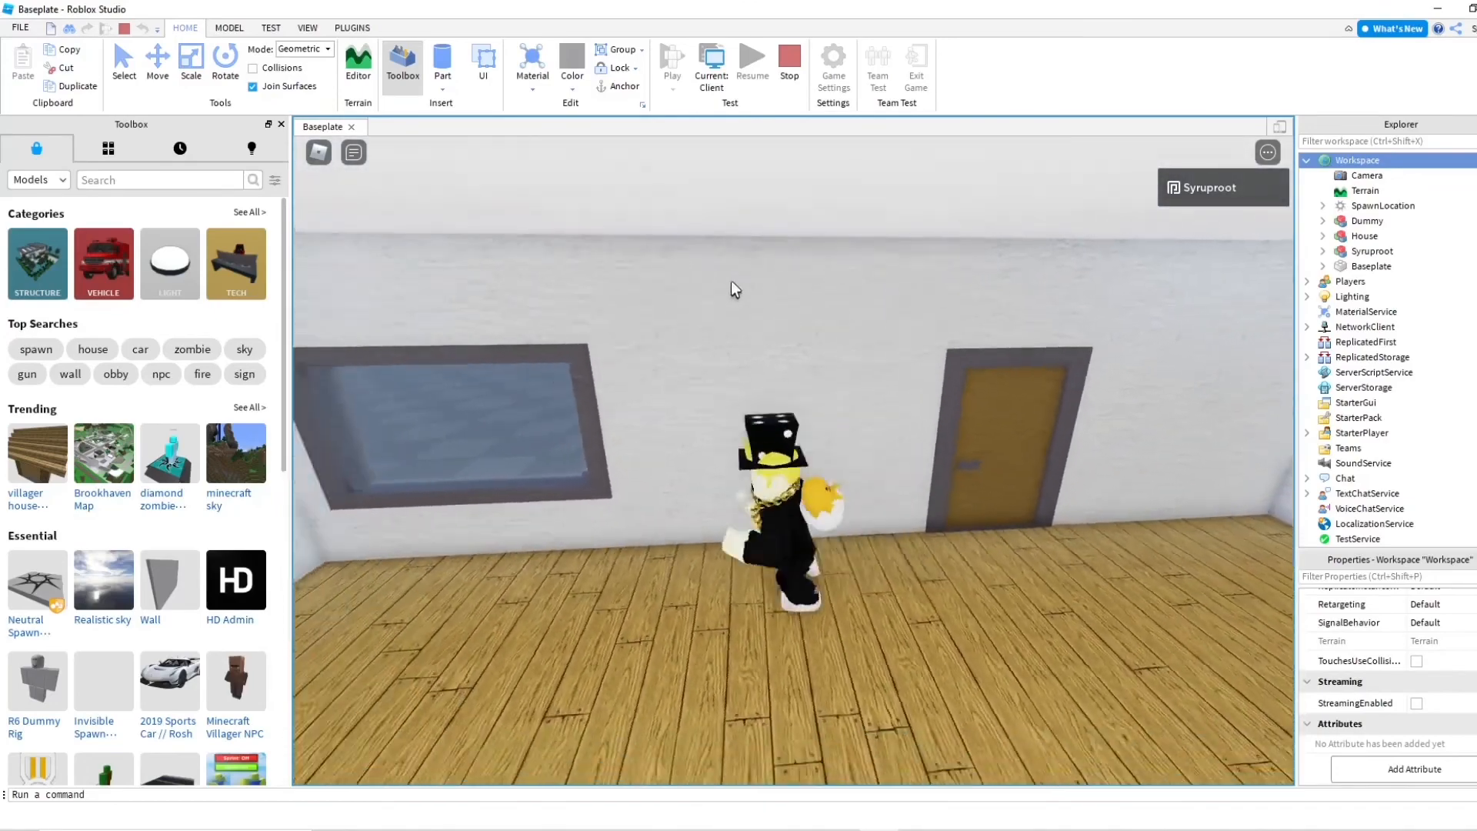
Walk the character back out through the front door onto the open ground before the house
{"action": "key", "text": "d"}
{"action": "key", "text": "a"}
{"action": "key", "text": "d"}
{"action": "right_click_drag", "start_coordinate": [829, 291], "coordinate": [854, 292]}
{"action": "key", "text": "a"}
{"action": "key", "text": "w"}
{"action": "key", "text": "d"}
{"action": "key", "text": "a"}
{"action": "key", "text": "s"}
{"action": "key", "text": "d"}
{"action": "key", "text": "w"}
{"action": "key", "text": "s"}
{"action": "scroll", "coordinate": [844, 294], "scroll_direction": "down", "scroll_amount": 5}
{"action": "scroll", "coordinate": [844, 294], "scroll_direction": "up", "scroll_amount": 3}
{"action": "key", "text": "w"}
{"action": "key", "text": "s"}
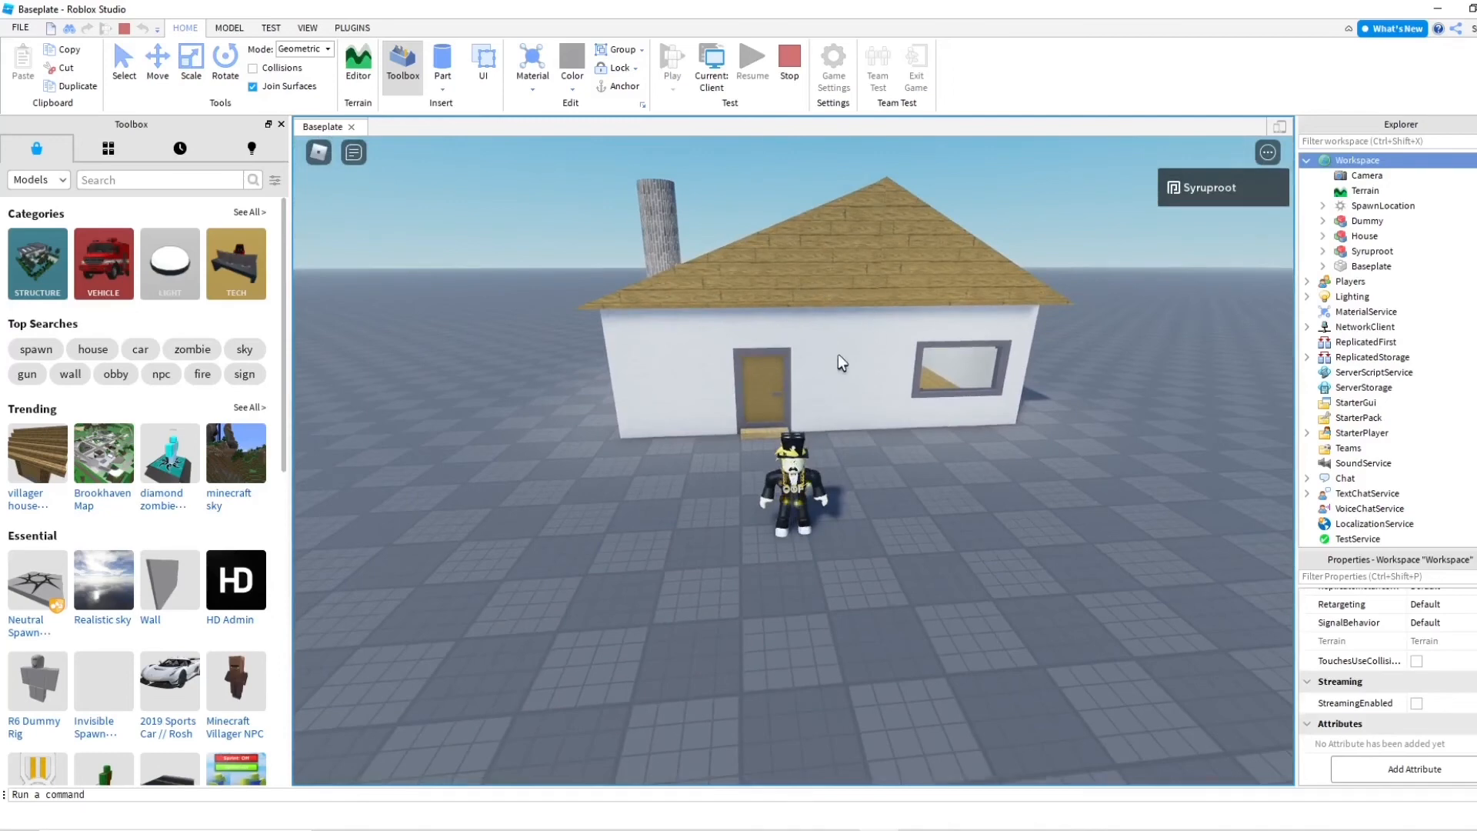
Move around in front of the house and examine the front wall, roof and chimney from several distances
{"action": "right_click_drag", "start_coordinate": [902, 322], "coordinate": [875, 334]}
{"action": "scroll", "coordinate": [875, 334], "scroll_direction": "down", "scroll_amount": 3}
{"action": "key", "text": "a"}
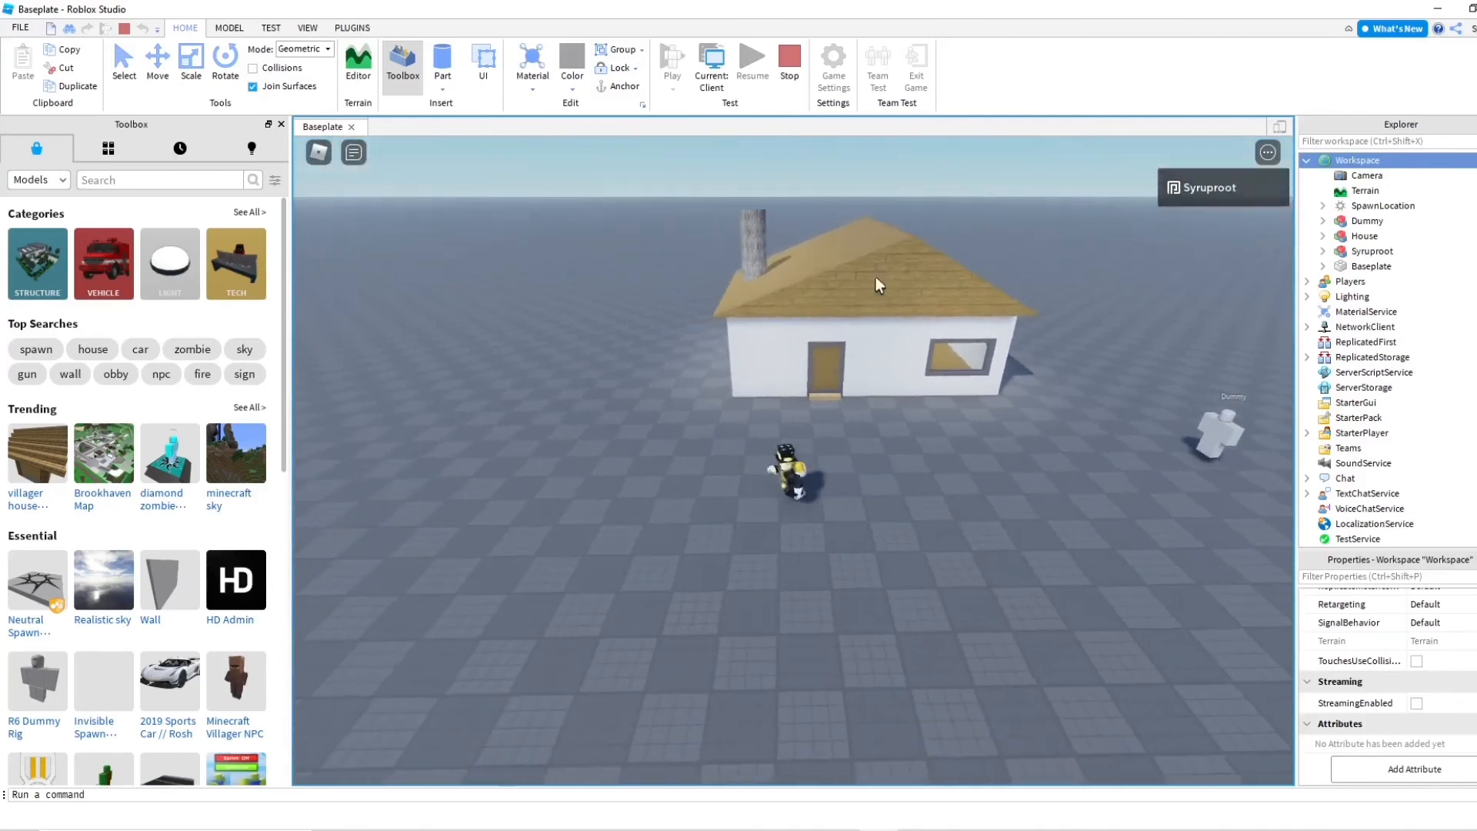
{"action": "key", "text": "w"}
{"action": "right_click_drag", "start_coordinate": [892, 280], "coordinate": [892, 280]}
{"action": "key", "text": "d"}
{"action": "key", "text": "s"}
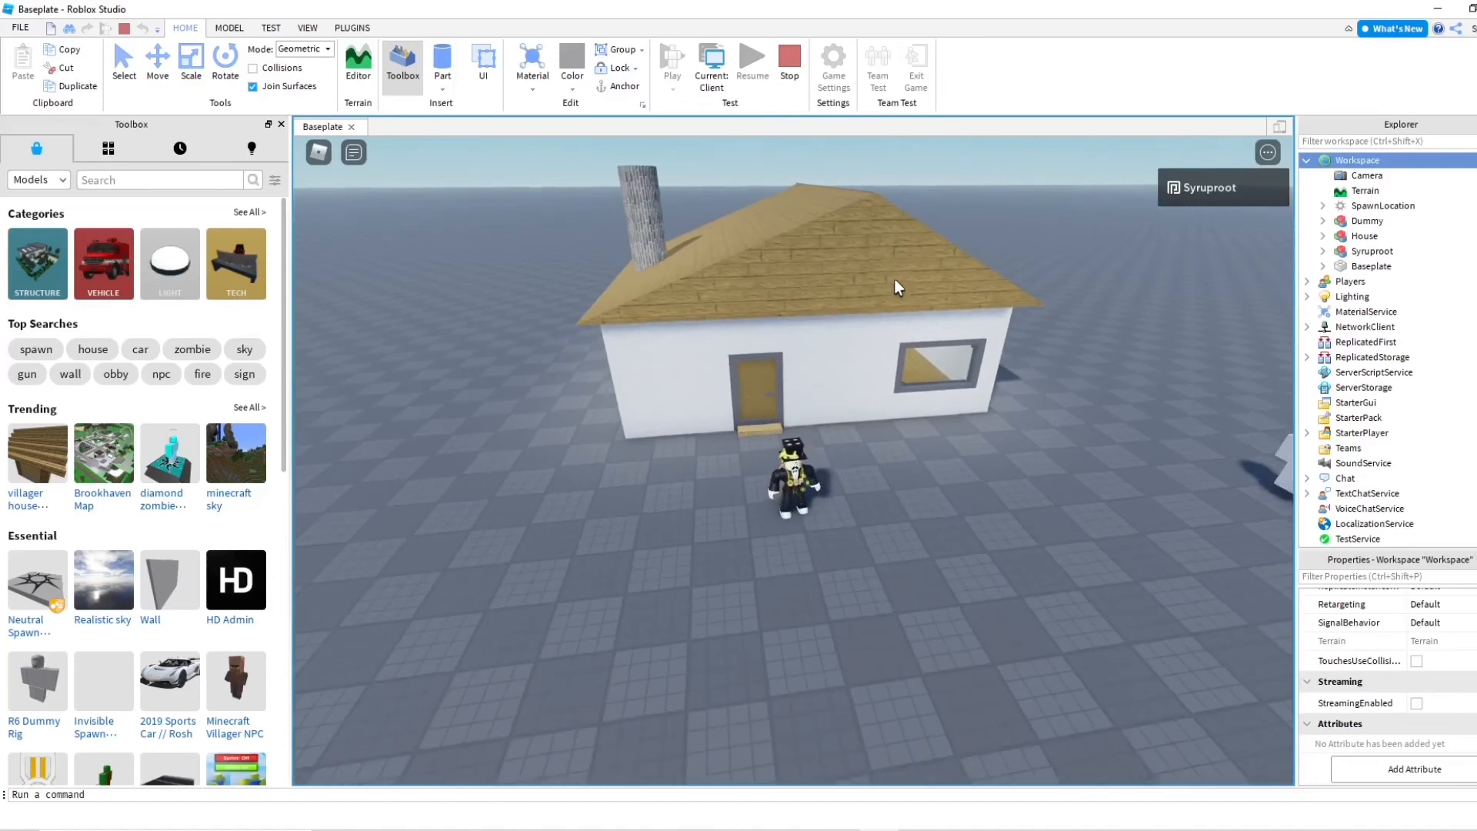
{"action": "right_click_drag", "start_coordinate": [894, 278], "coordinate": [896, 270]}
{"action": "scroll", "coordinate": [896, 270], "scroll_direction": "up", "scroll_amount": 3}
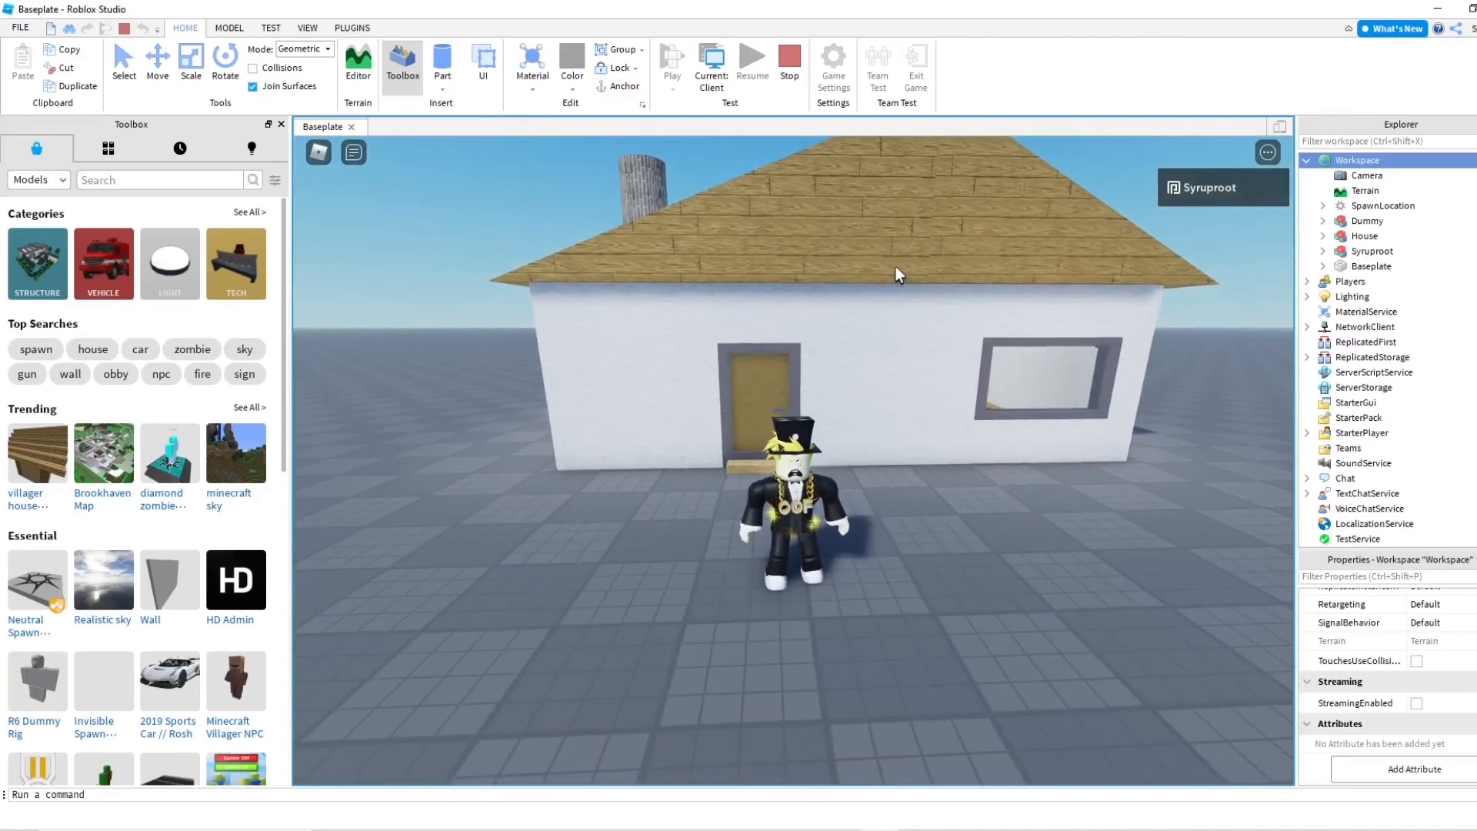
Approach the front door again, step back and view the character standing in front of the finished house
{"action": "scroll", "coordinate": [898, 266], "scroll_direction": "down", "scroll_amount": 3}
{"action": "key", "text": "w"}
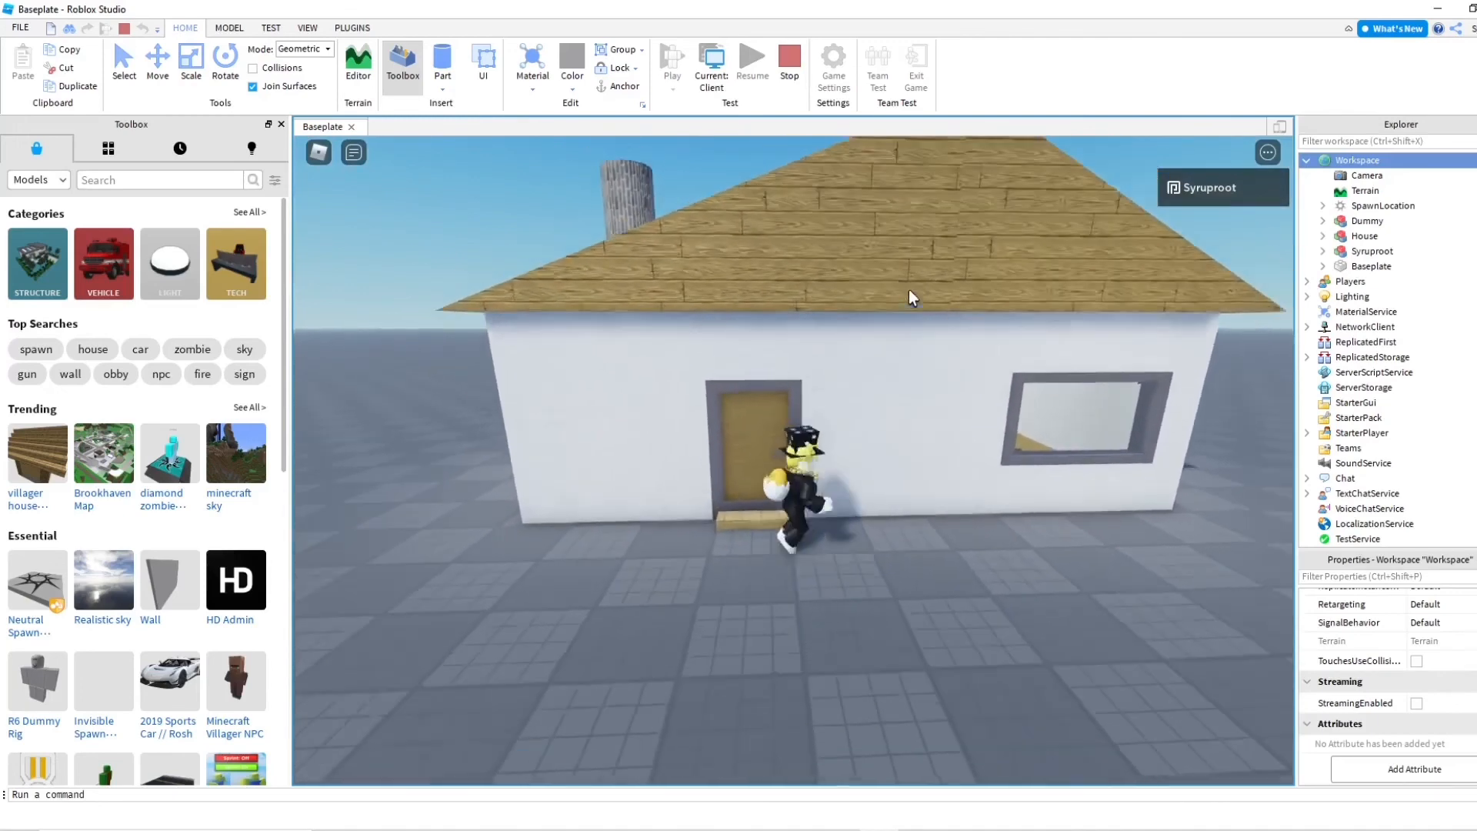
{"action": "key", "text": "s"}
{"action": "right_click_drag", "start_coordinate": [921, 318], "coordinate": [957, 347]}
{"action": "scroll", "coordinate": [956, 348], "scroll_direction": "up", "scroll_amount": 3}
{"action": "key", "text": "w"}
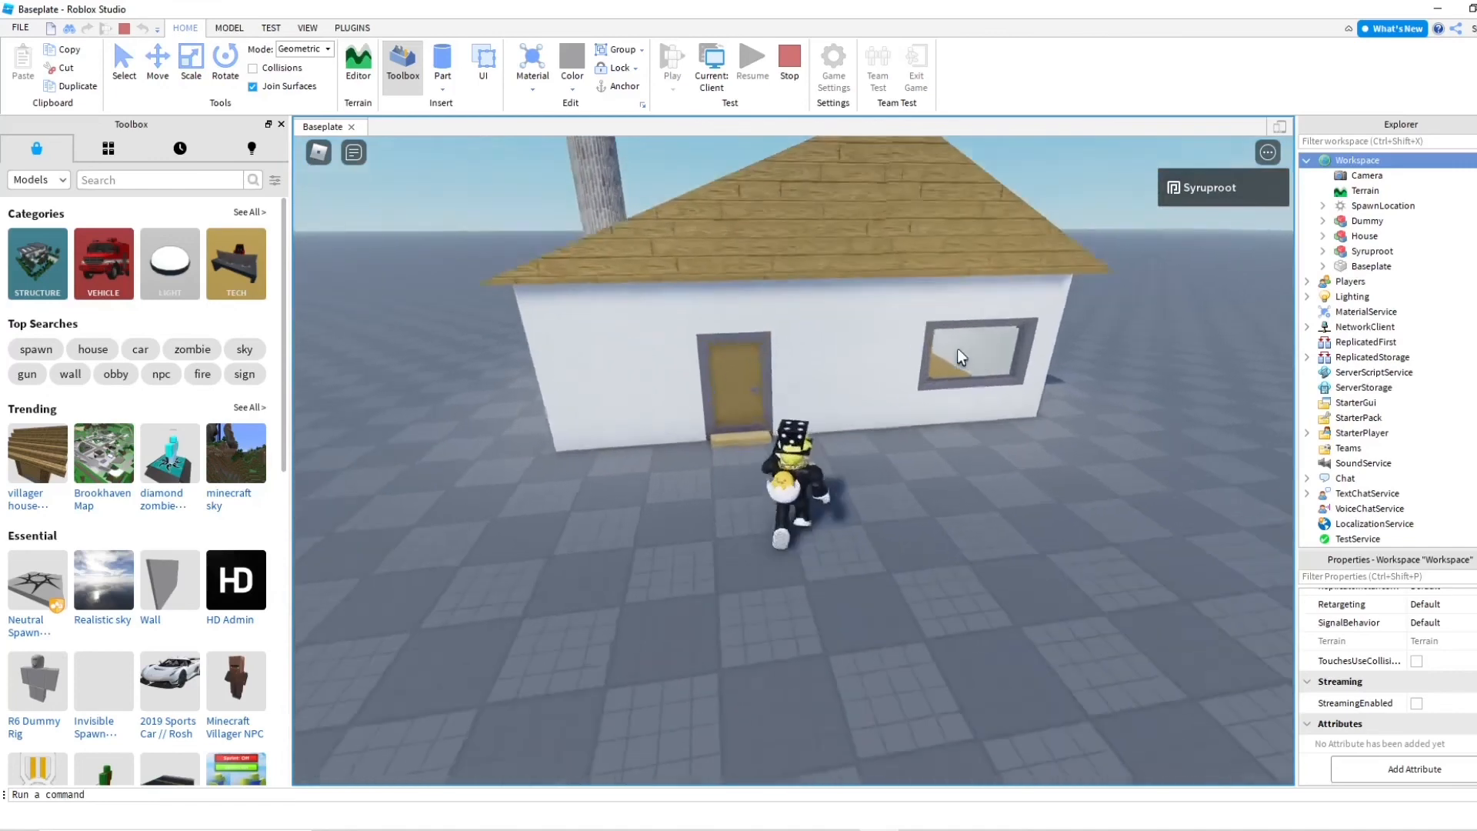
{"action": "right_click_drag", "start_coordinate": [957, 347], "coordinate": [957, 347]}
{"action": "key", "text": "s"}
{"action": "scroll", "coordinate": [957, 348], "scroll_direction": "down", "scroll_amount": 2}
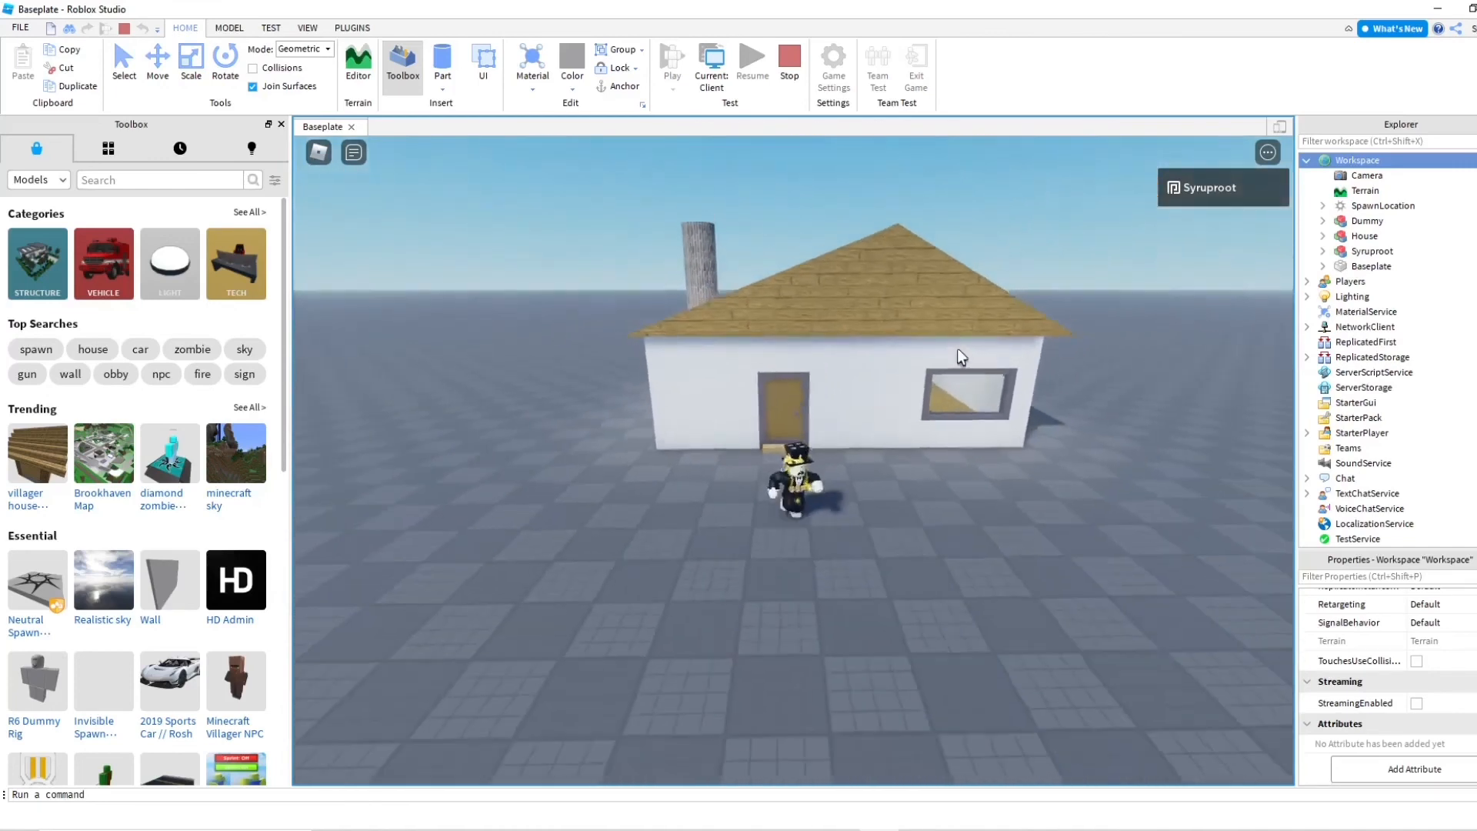
{"action": "right_click_drag", "start_coordinate": [1092, 375], "coordinate": [1091, 376]}
{"action": "scroll", "coordinate": [1091, 375], "scroll_direction": "up", "scroll_amount": 2}
{"action": "scroll", "coordinate": [1092, 376], "scroll_direction": "up", "scroll_amount": 2}
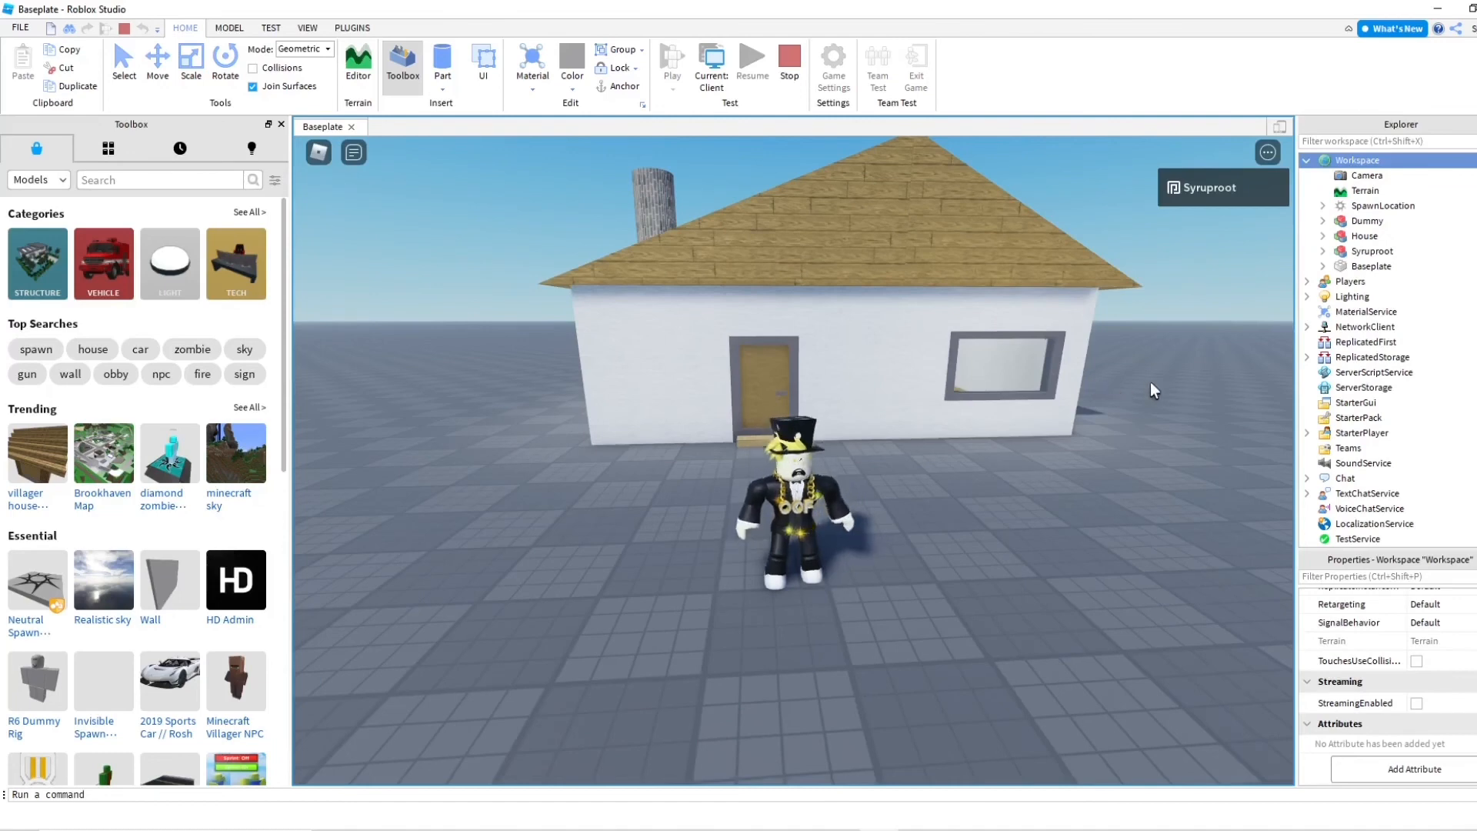